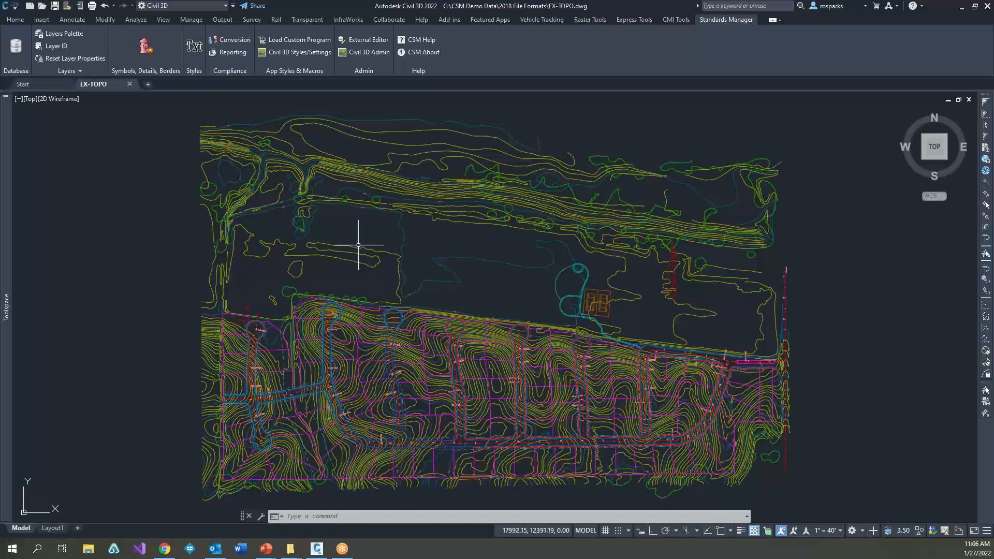
Step: Open the Standards Manager database connection settings to review the database type and library path, and close them without connecting
click(341, 269)
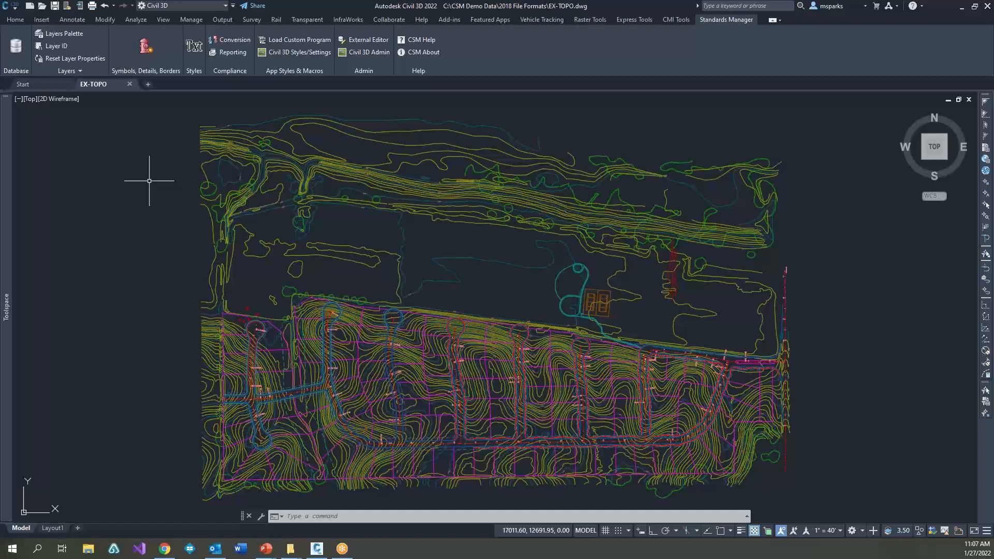
click(15, 50)
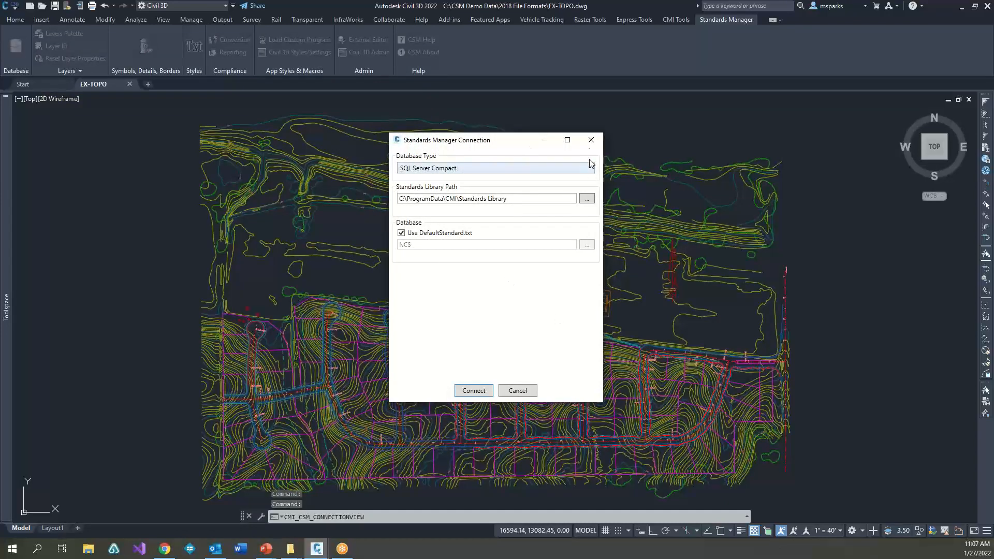
click(591, 140)
click(183, 282)
click(176, 269)
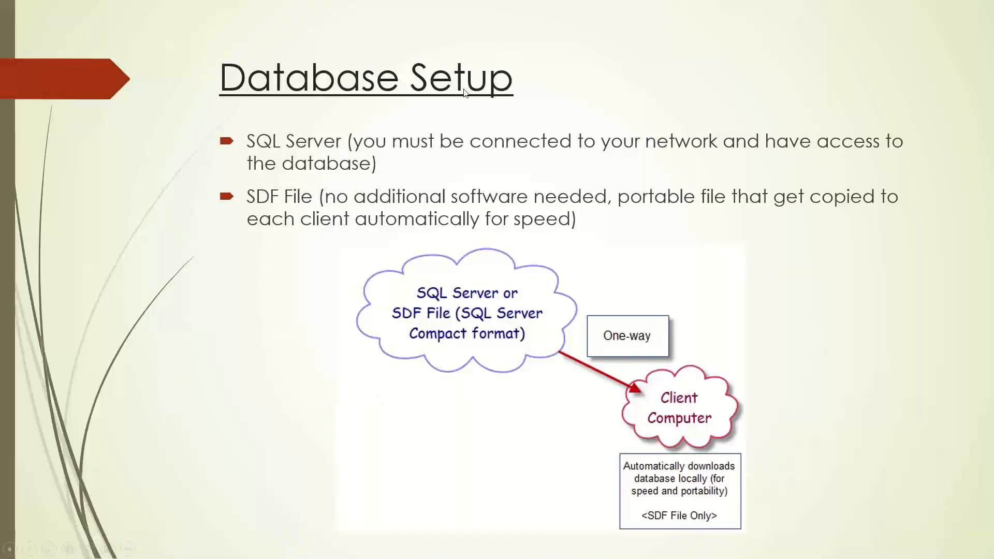
key(Right)
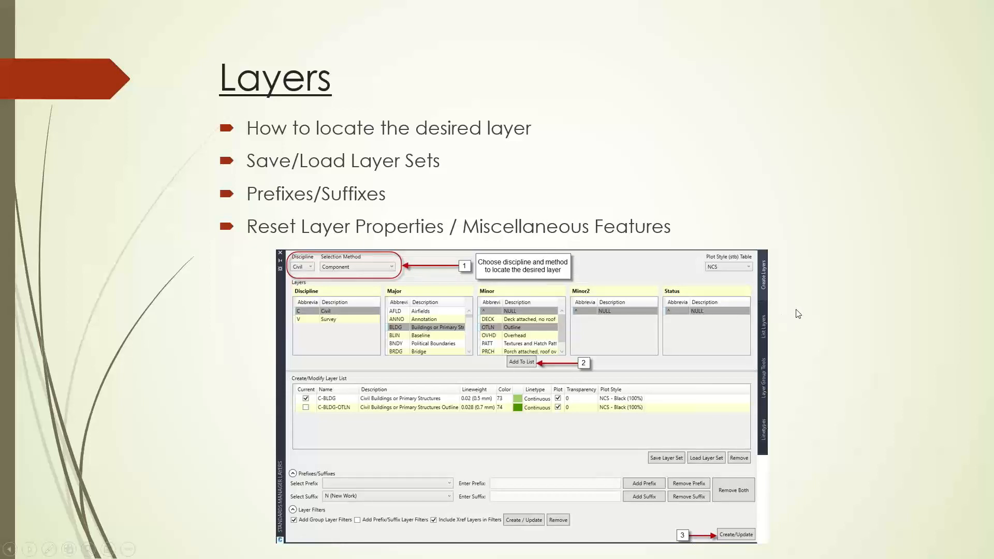
key(alt+Tab)
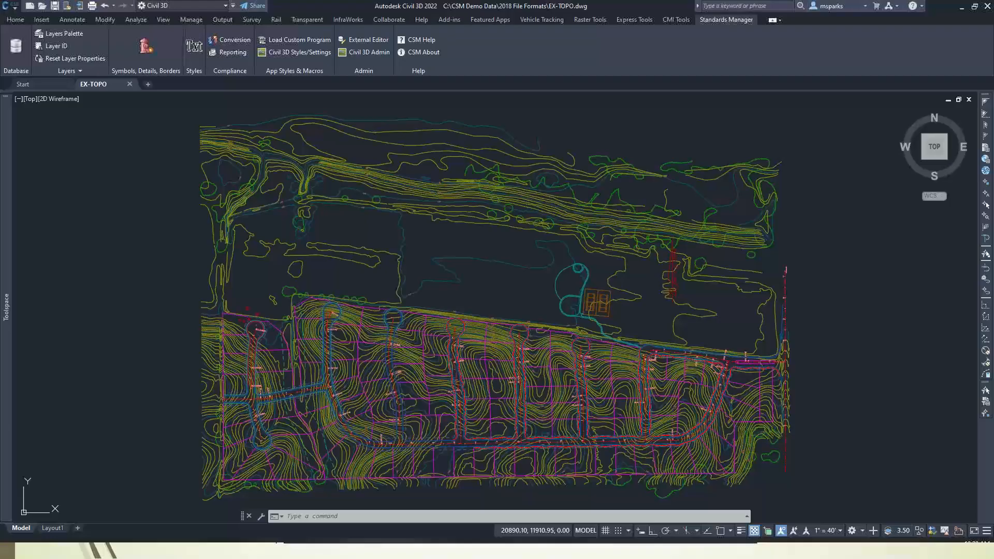
Step: Open the Standards Manager layers palette and move it off the western part of the drawing
click(179, 242)
click(139, 224)
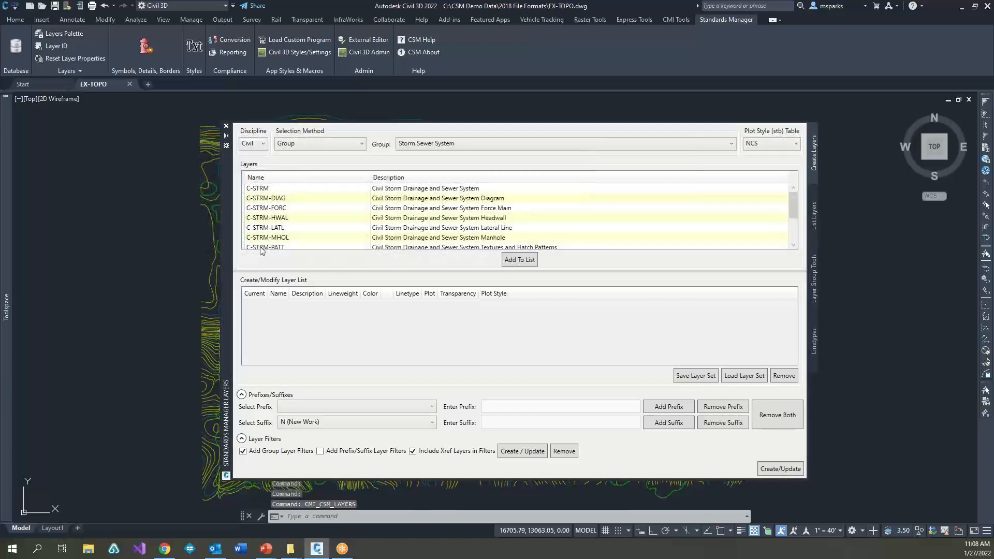
drag(228, 236, 313, 216)
right_click(308, 211)
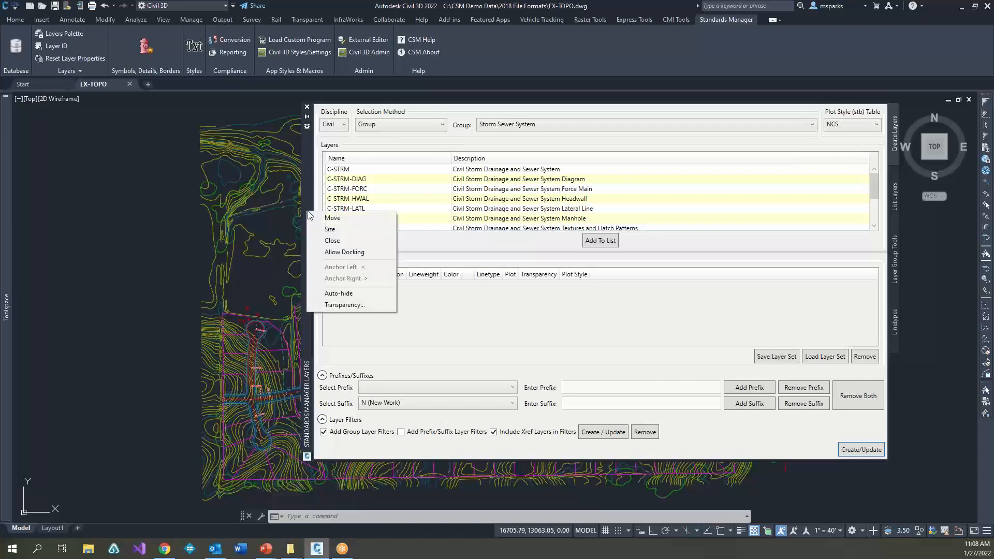
click(333, 218)
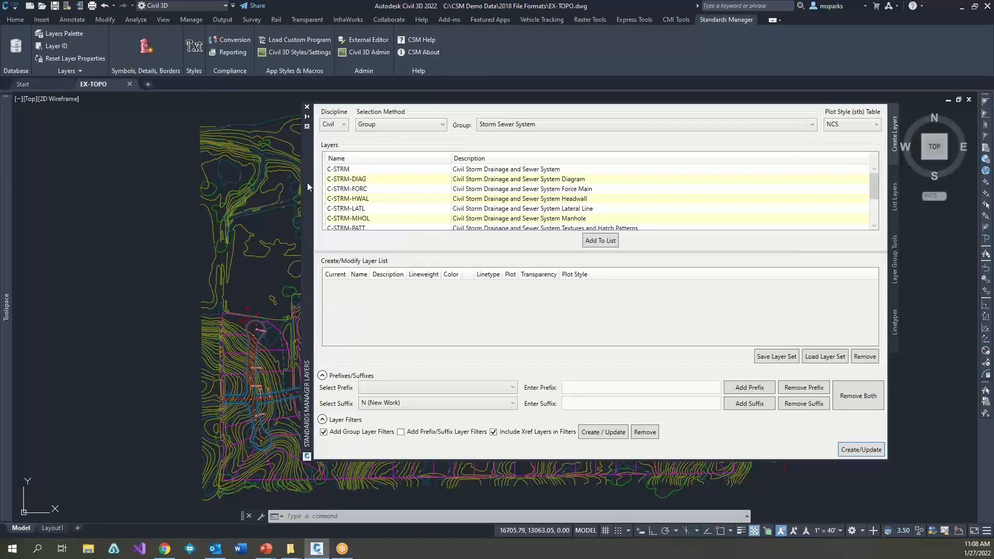
click(311, 206)
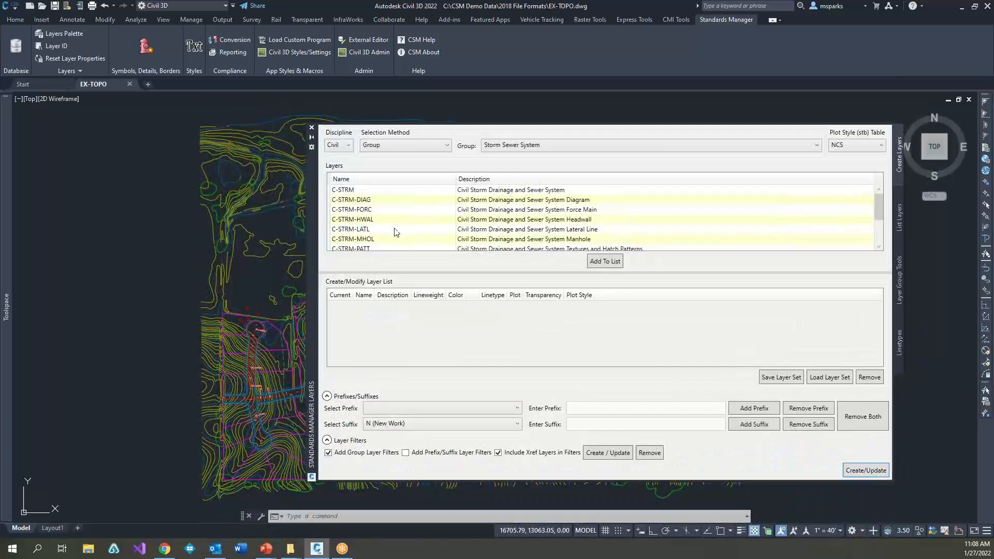
Step: Fit the drawing into the free space beside the layers palette and shift the palette further away from it
click(89, 304)
click(136, 342)
scroll(158, 280, up, 4)
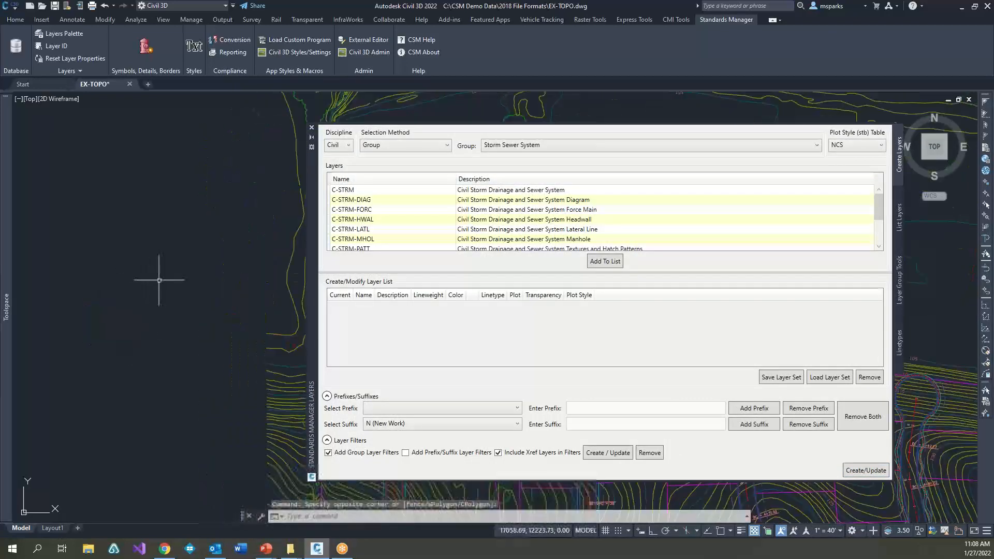
scroll(160, 281, down, 10)
scroll(192, 289, up, 6)
scroll(230, 298, down, 4)
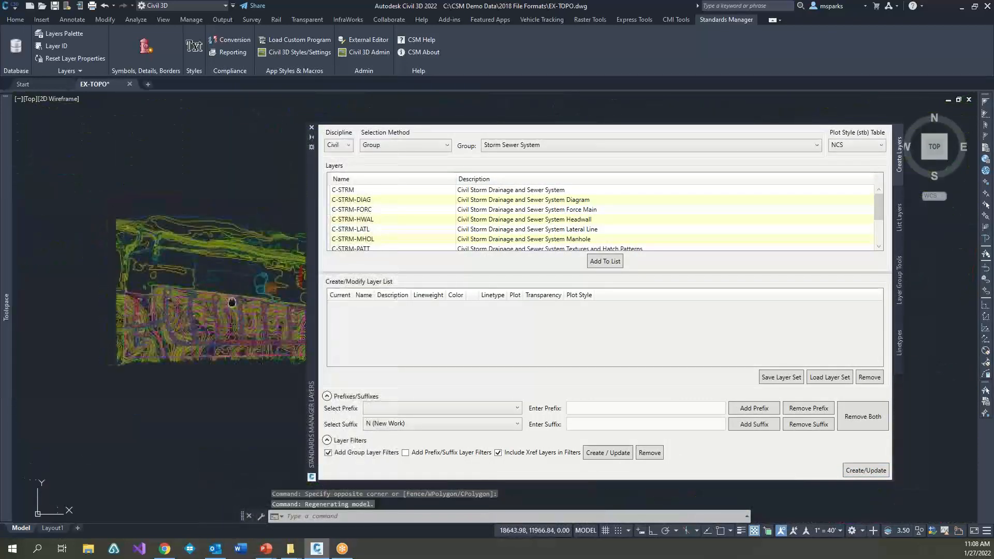
middle_drag(217, 301, 223, 268)
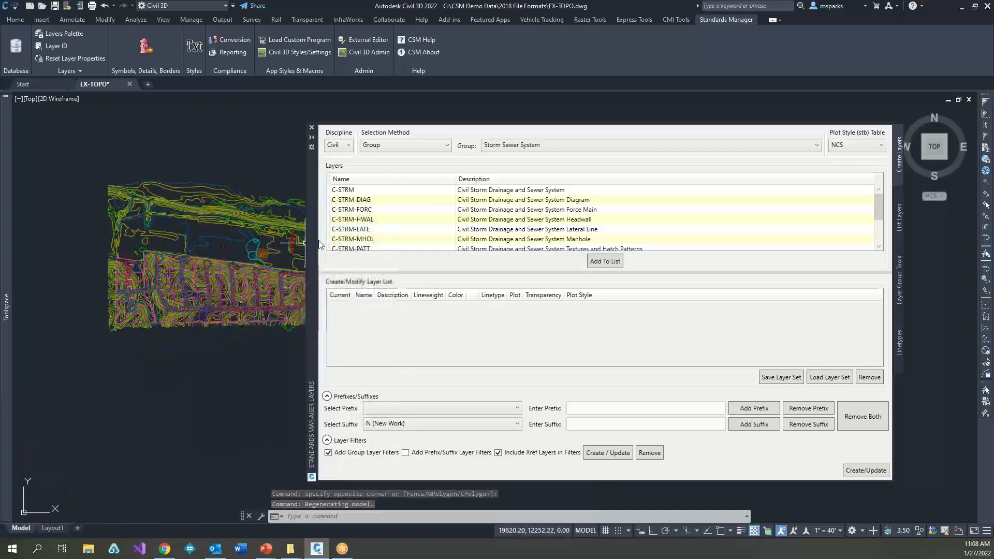
drag(316, 245, 351, 234)
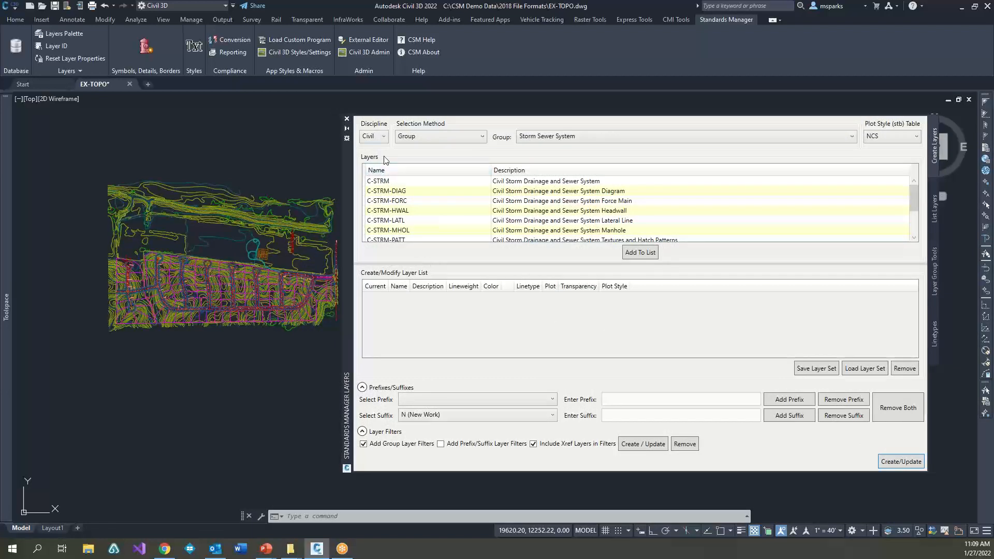
Step: Try the Fire Protection discipline with the Group selection method, and return the discipline to Civil
click(386, 137)
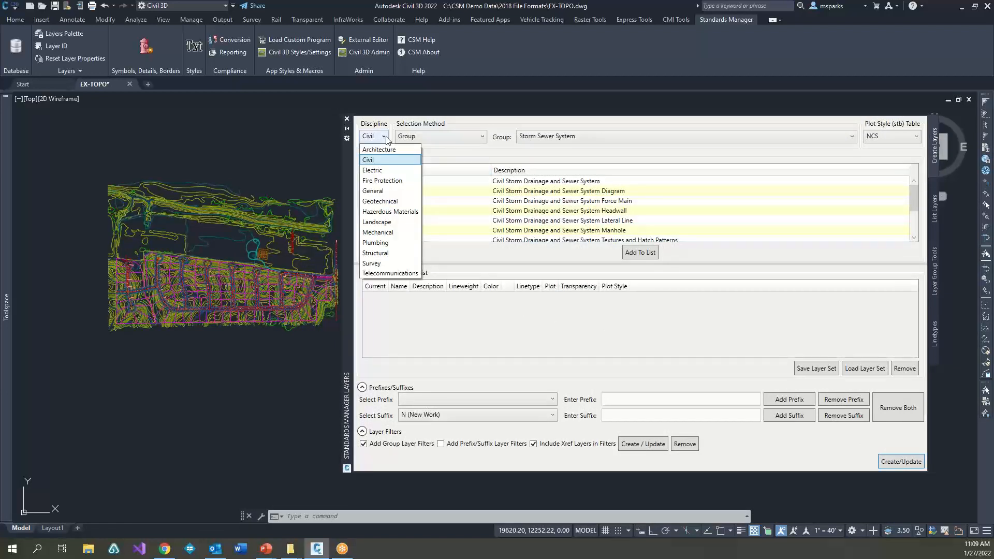
click(382, 180)
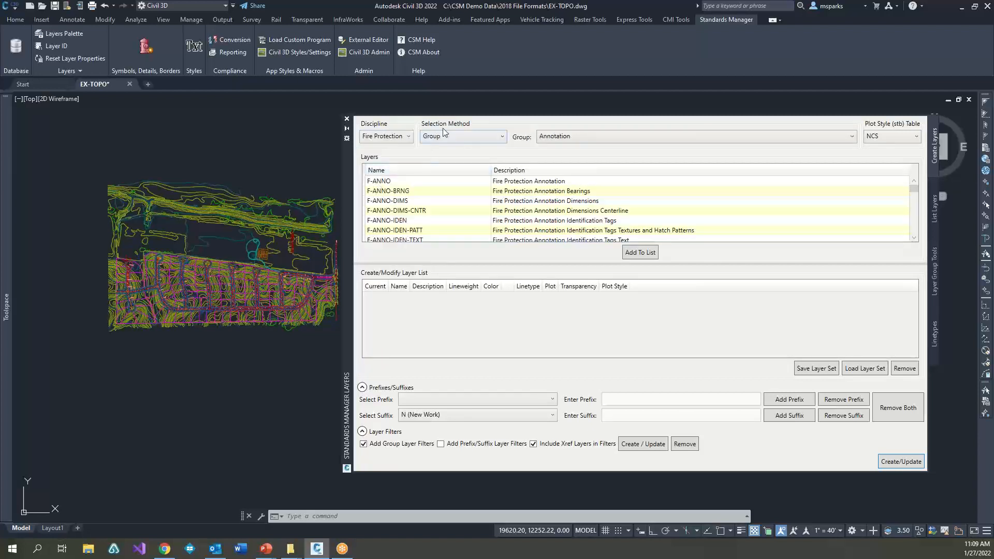
click(466, 138)
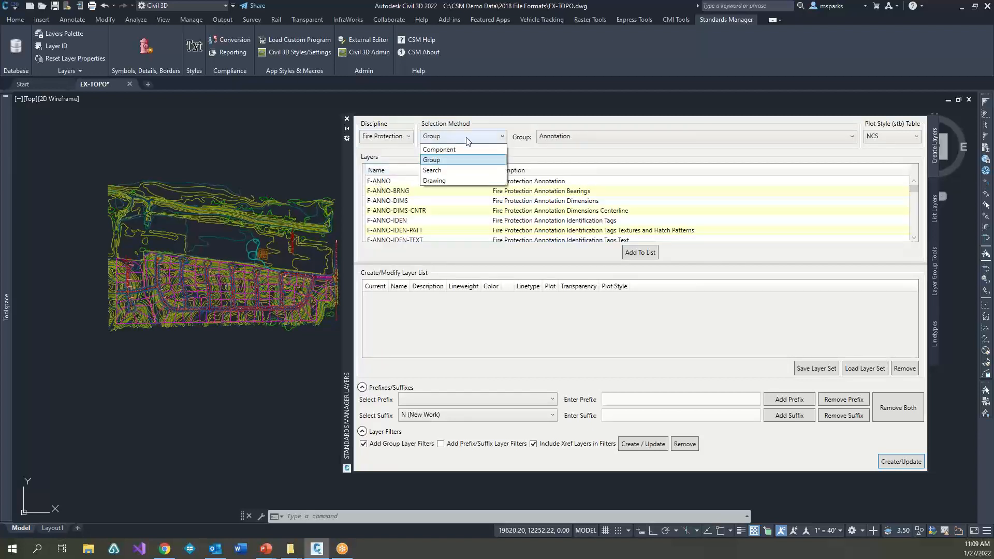
click(467, 162)
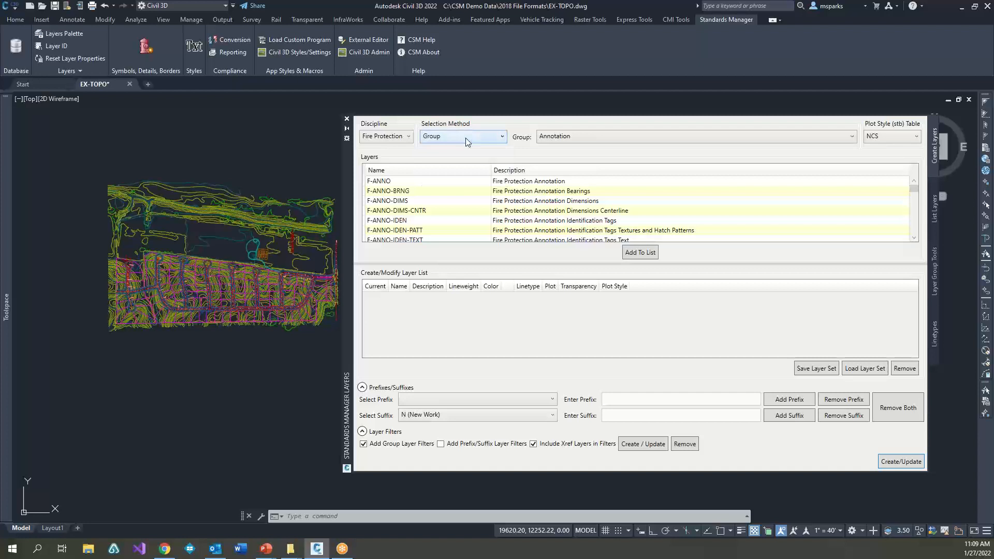
click(409, 136)
scroll(394, 166, up, 3)
click(383, 160)
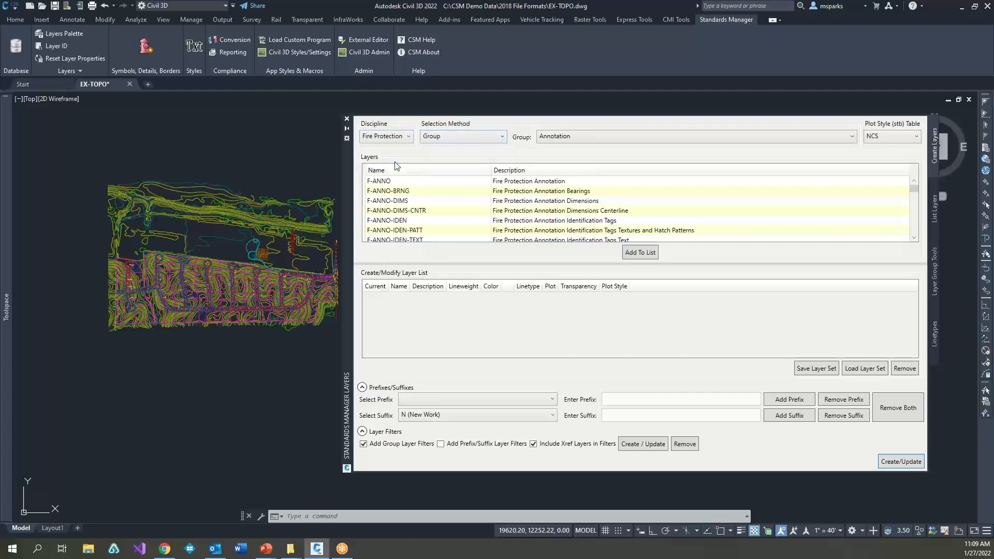
Step: Using the Component selection method, build the layer from Civil, BLDG, OVHD, NULL and NULL, and add it to the layer list
click(448, 136)
click(430, 149)
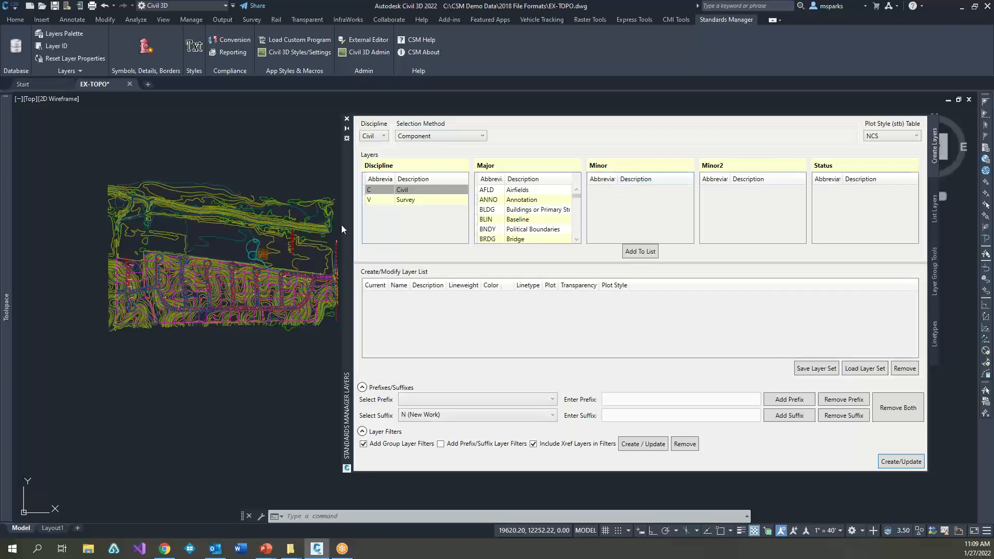
click(418, 190)
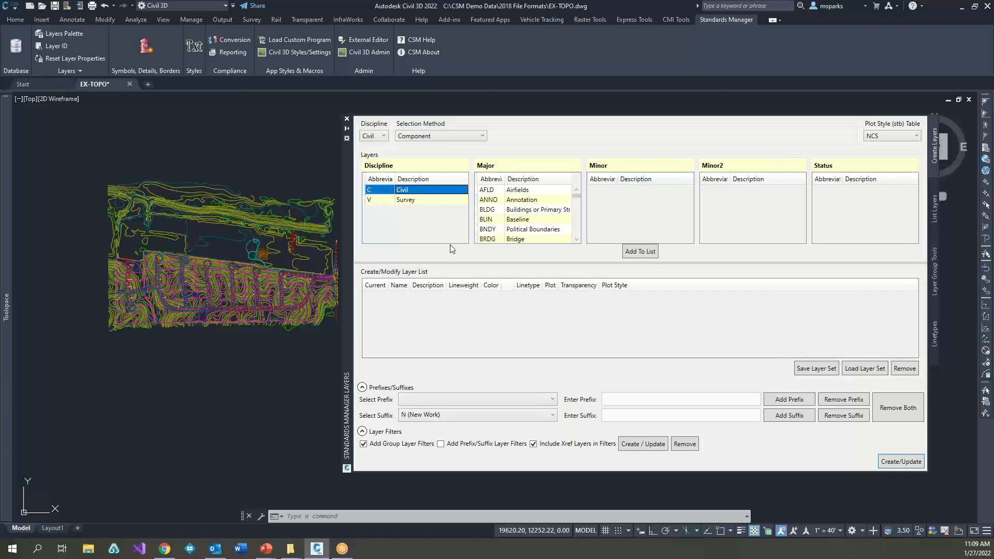
click(519, 210)
click(638, 220)
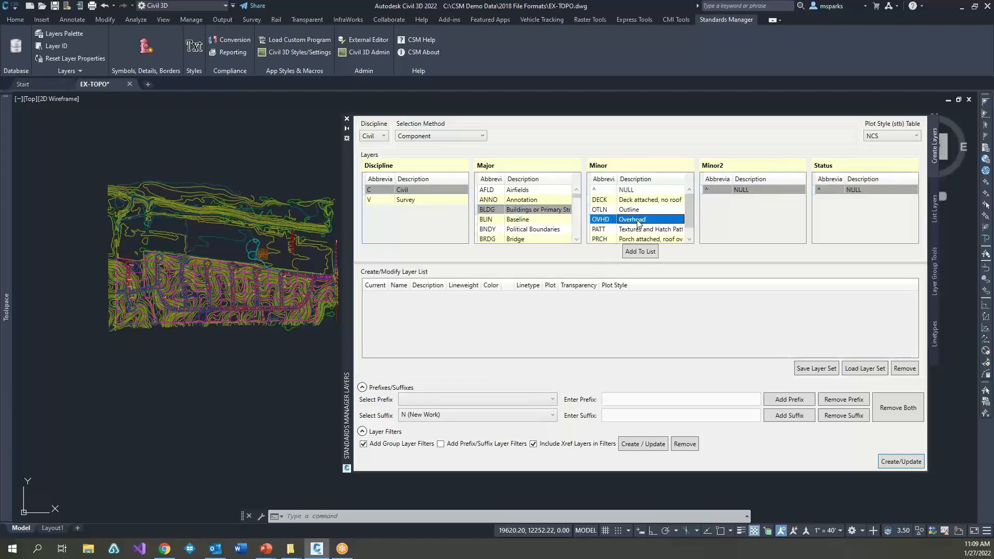
click(742, 190)
click(824, 191)
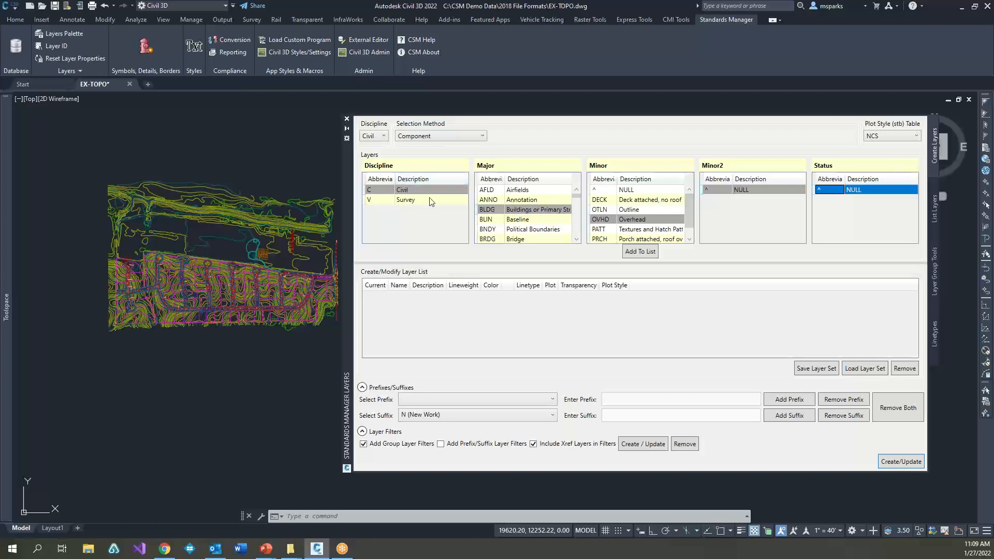
click(647, 251)
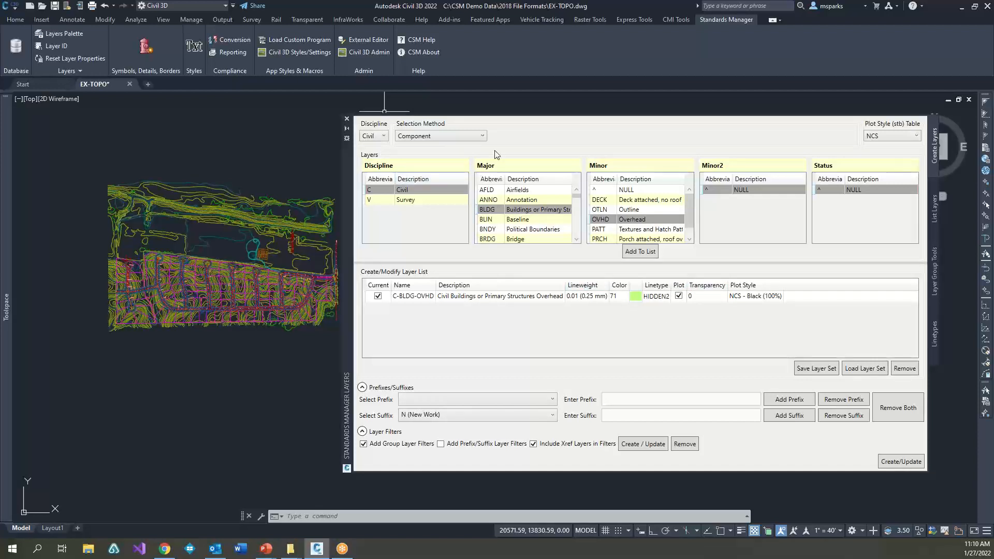
Step: Switch the selection method to Group, choose the Buildings group, and add all of its layers to the layer list
click(451, 136)
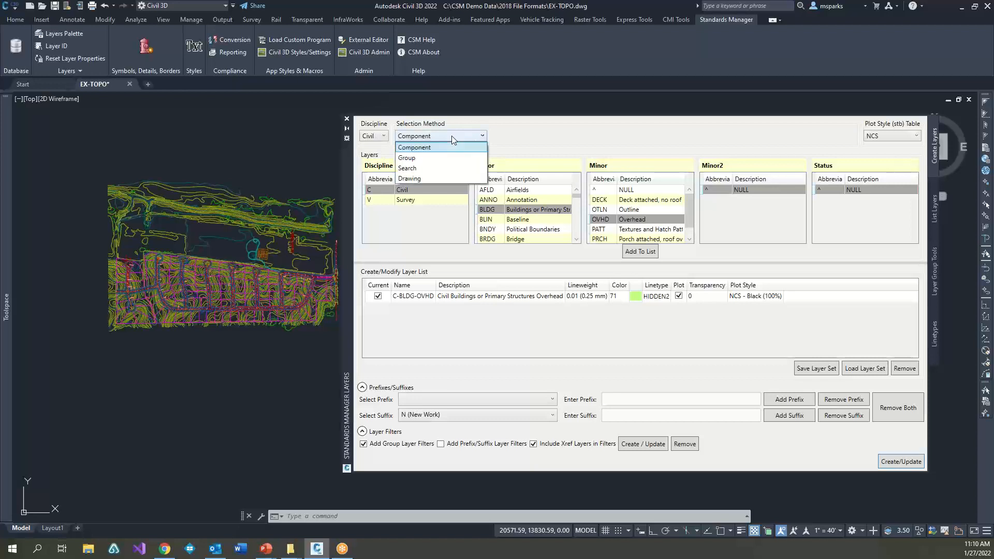
click(420, 161)
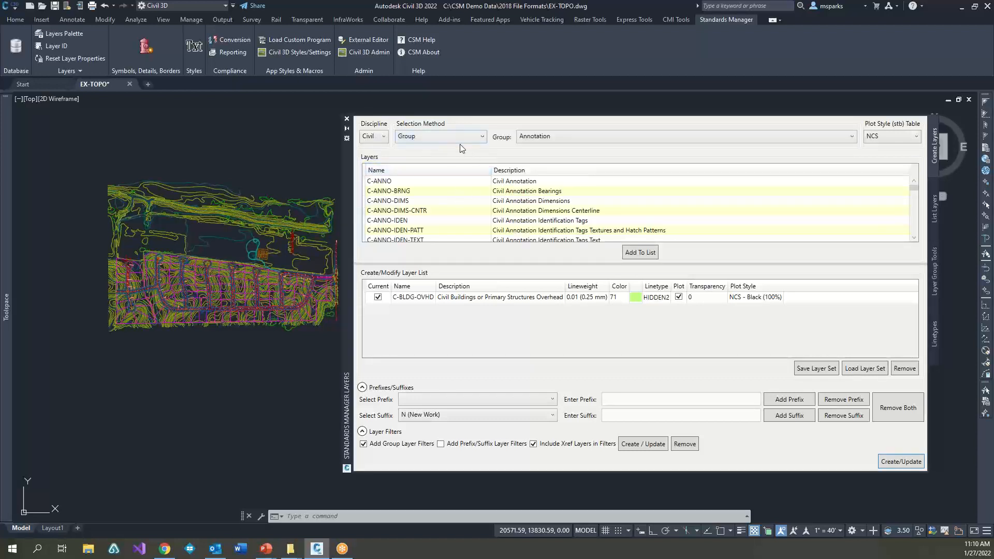
click(596, 137)
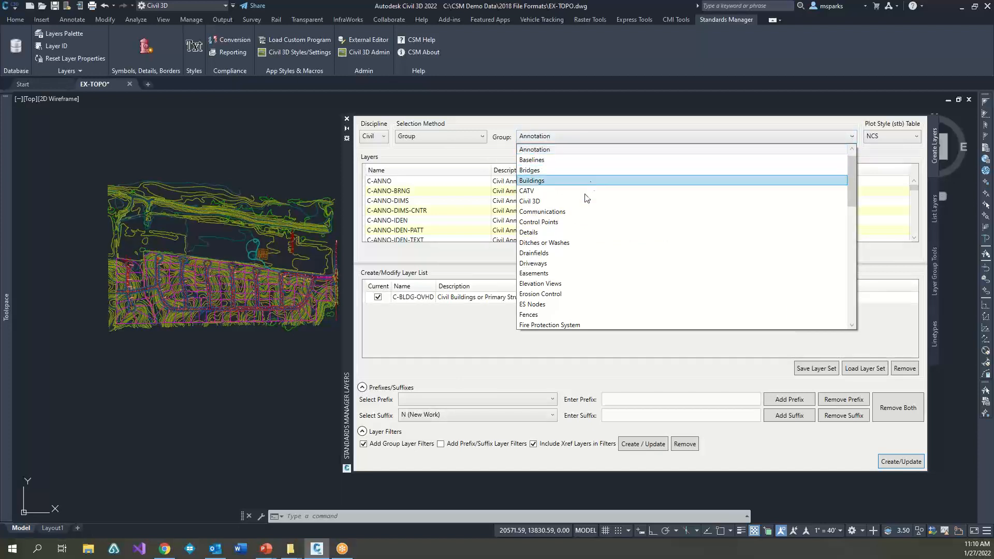
click(540, 181)
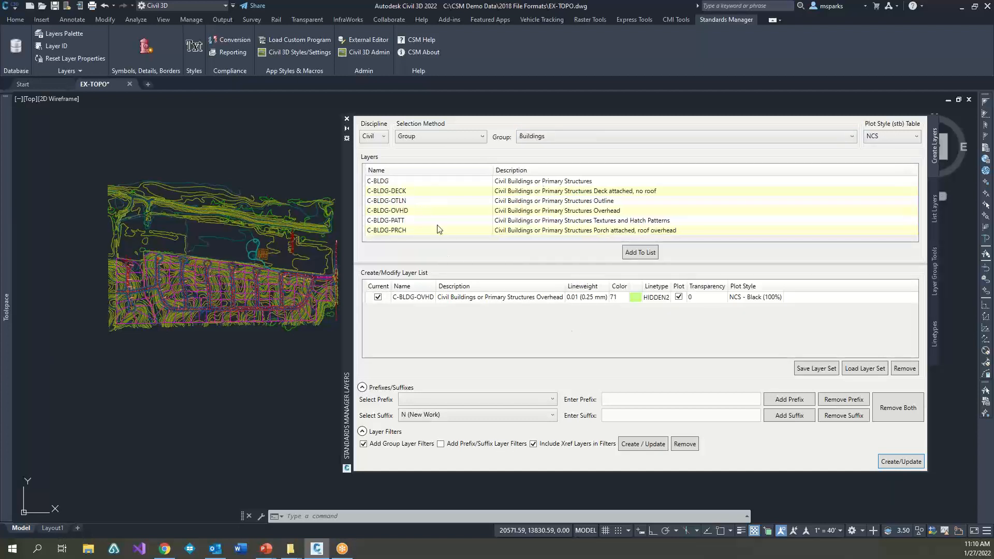
drag(400, 182, 401, 243)
click(654, 250)
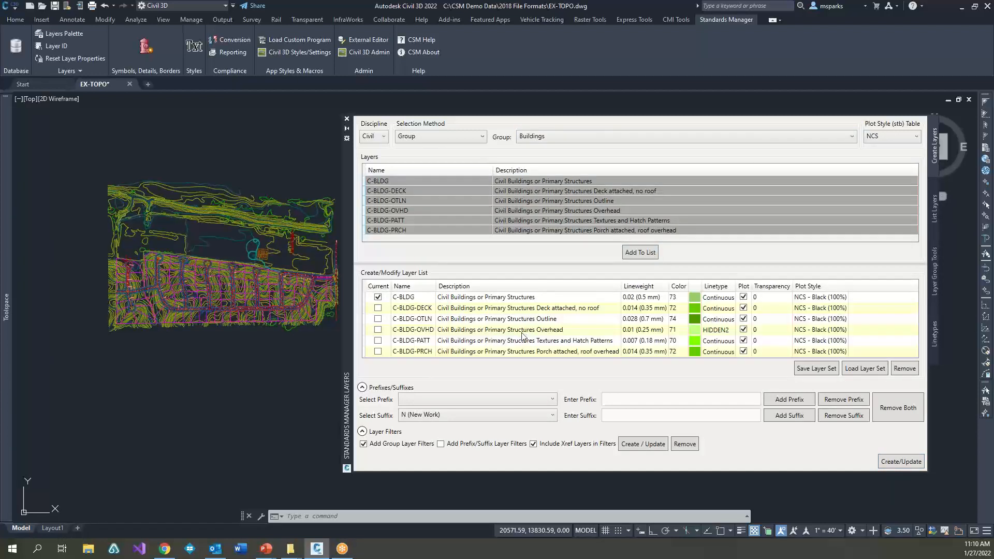
Step: Mark C-BLDG-OTLN as the current layer and create the listed building layers in the drawing
click(378, 318)
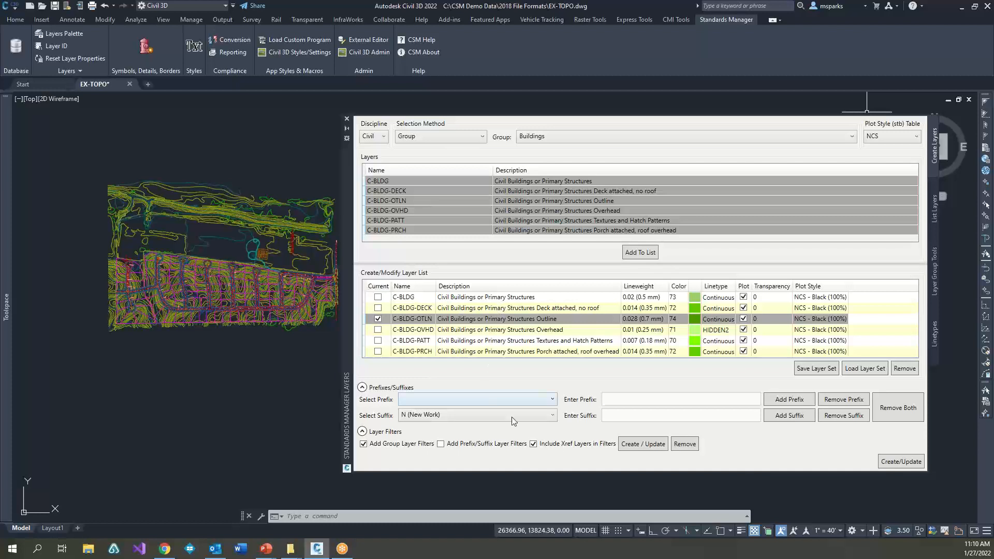
click(900, 462)
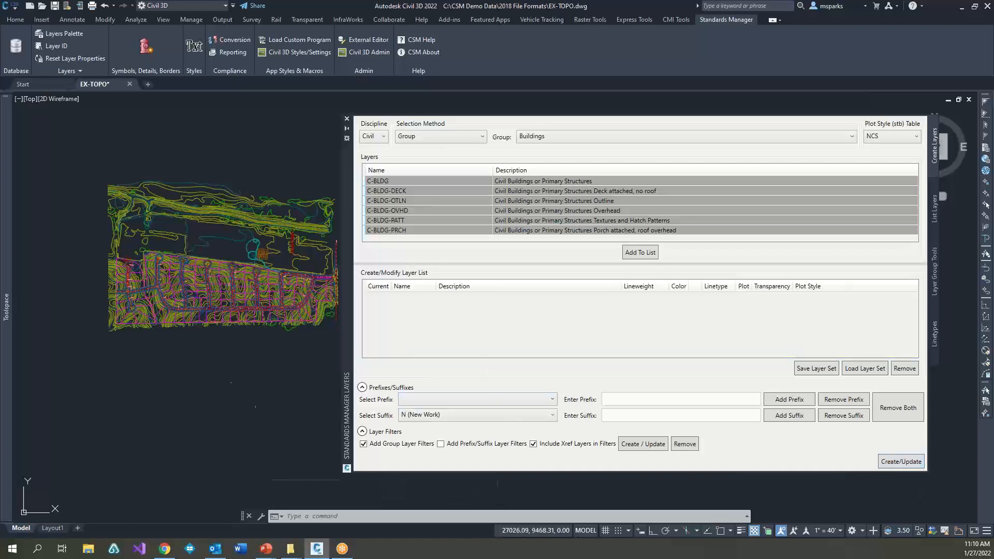
Step: Open the Layer Properties Manager to check the new C-BLDG layers and the current layer, and close it
click(235, 386)
click(190, 391)
click(234, 391)
click(166, 378)
text(la)
key(Return)
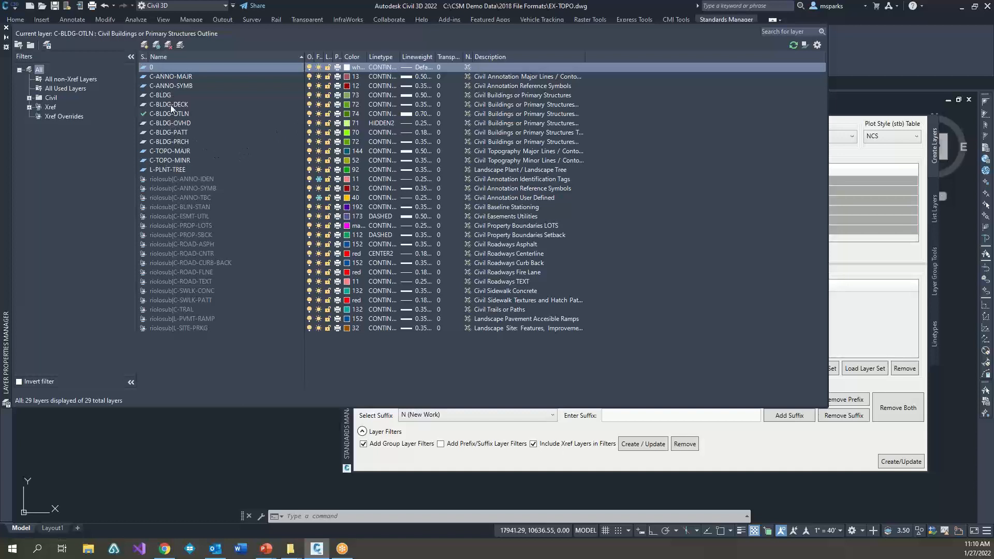
click(174, 141)
click(166, 115)
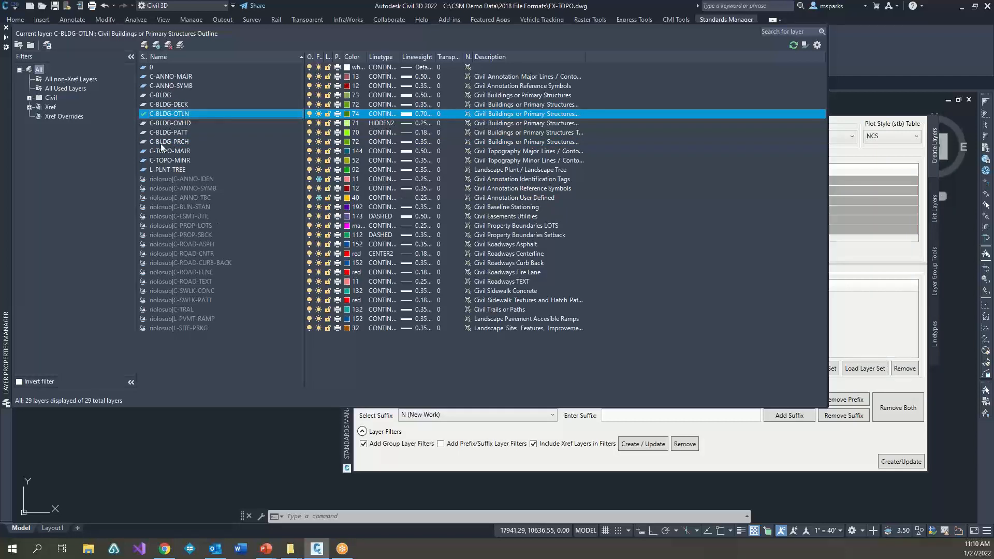
click(6, 28)
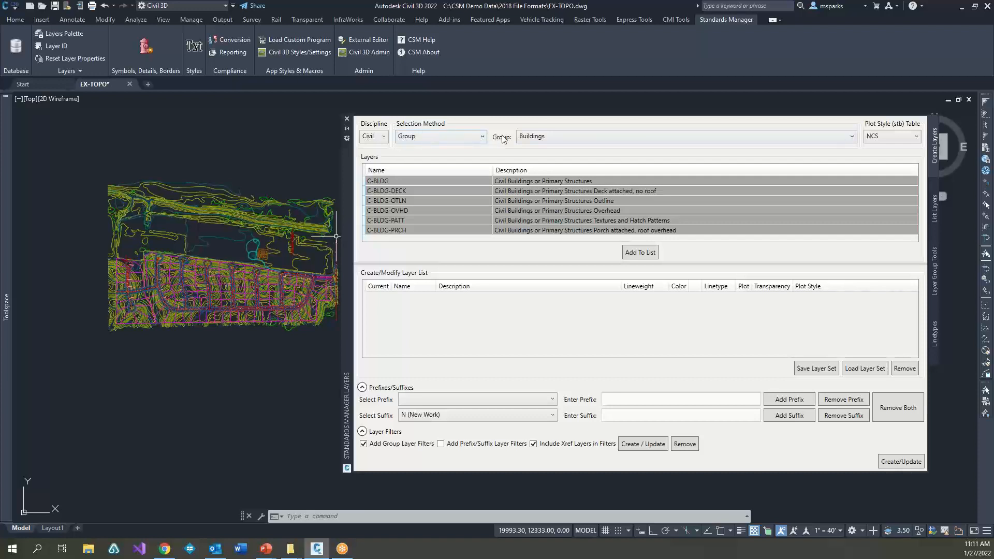
Step: Switch the selection method to Search and search the Civil standard layers for Contours
click(467, 137)
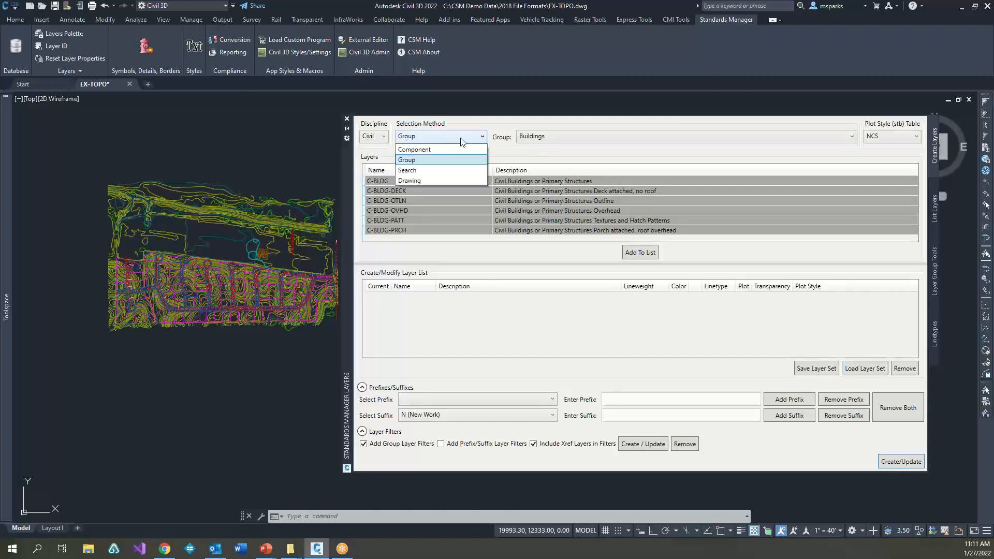
click(440, 174)
click(516, 135)
text(Co)
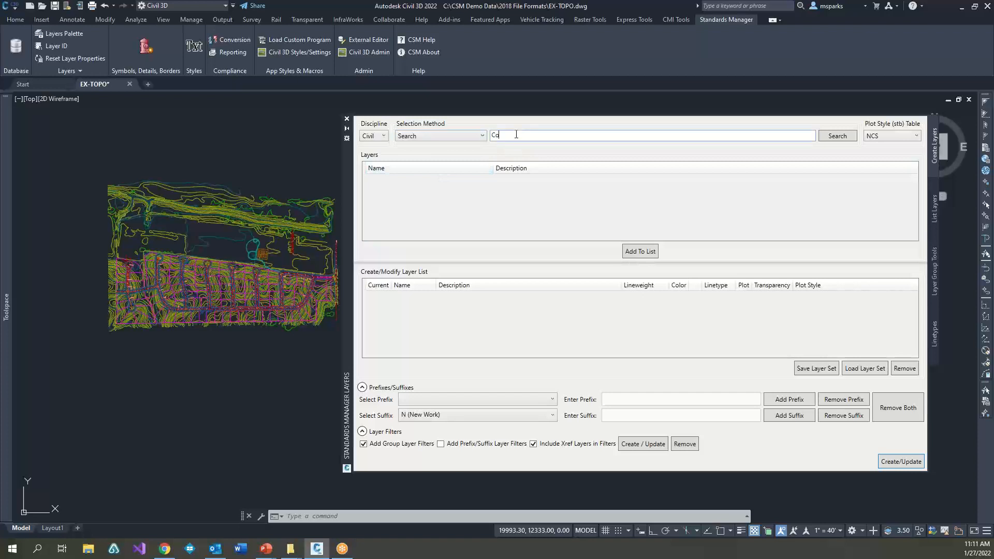
text(nt5ours)
click(843, 137)
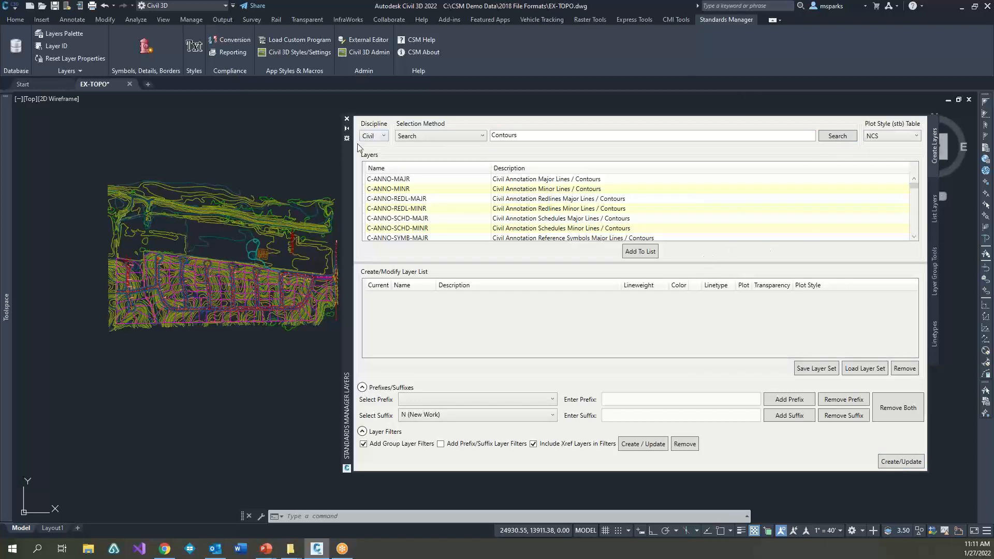
Step: Refine the layer search to "Contours ! BNDY" to exclude the boundary layers, and look through the results
click(551, 134)
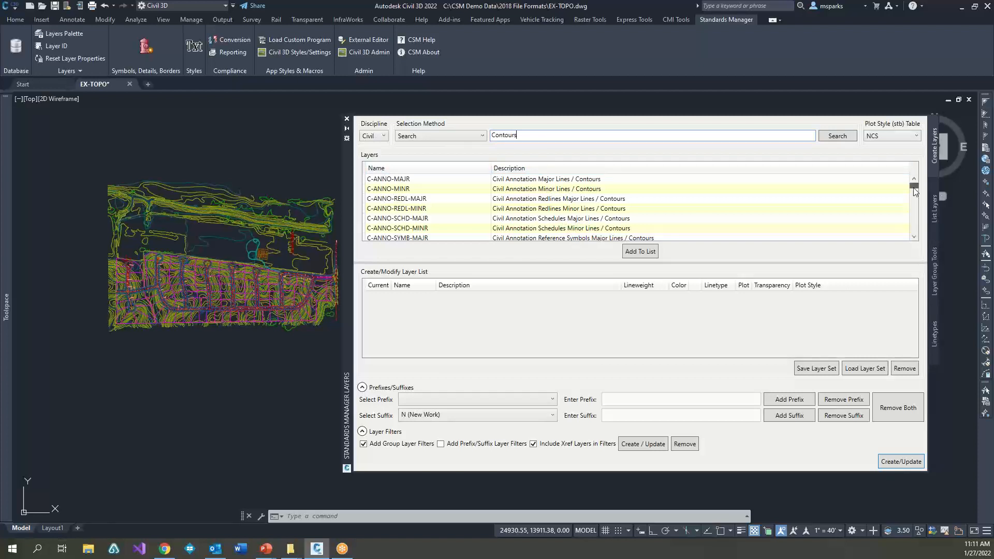
drag(915, 191, 916, 215)
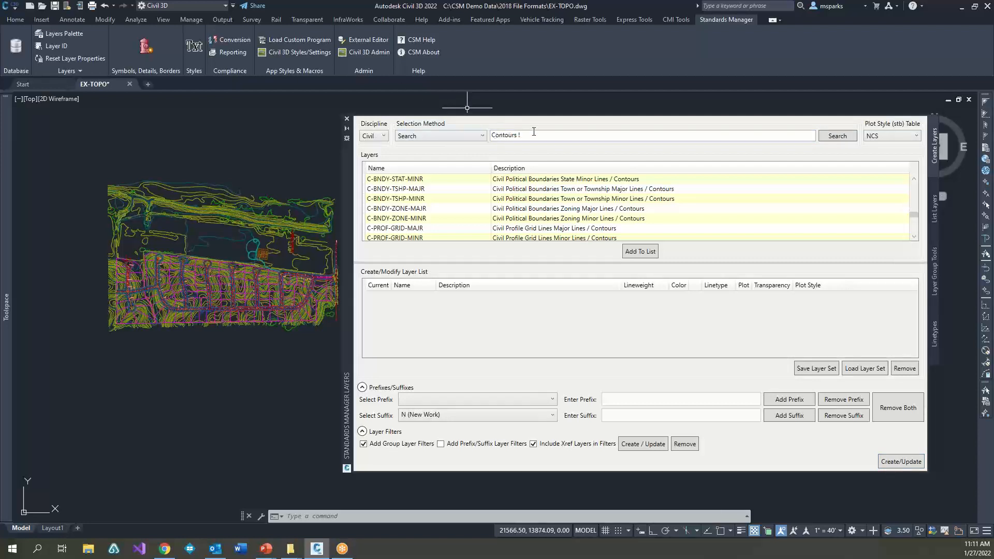
click(569, 139)
click(839, 135)
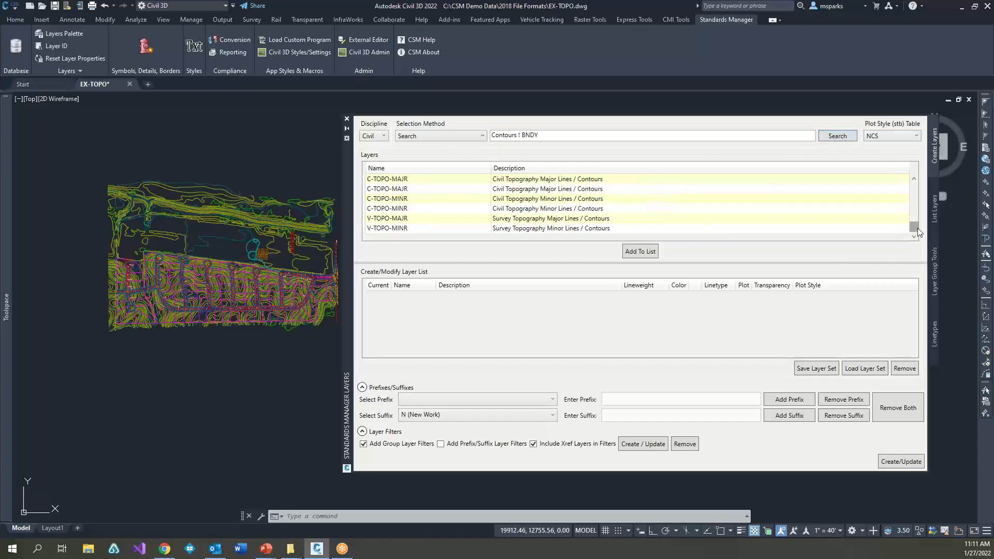
drag(917, 228, 916, 185)
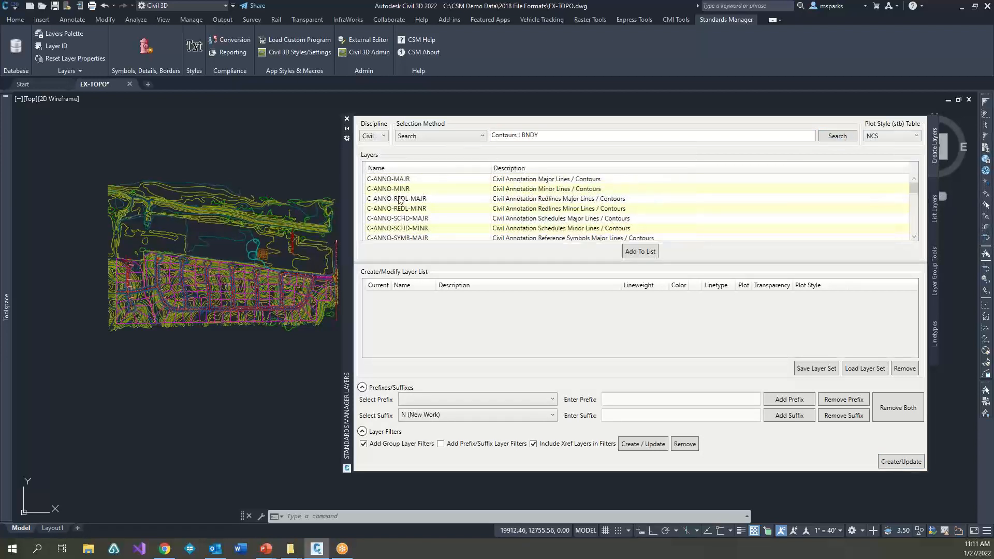
Step: Select the found layers from C-ANNO-MINR through C-TOPO-CNCN-MINR and add them to the layer list
click(397, 190)
scroll(409, 228, down, 10)
shift+click(405, 220)
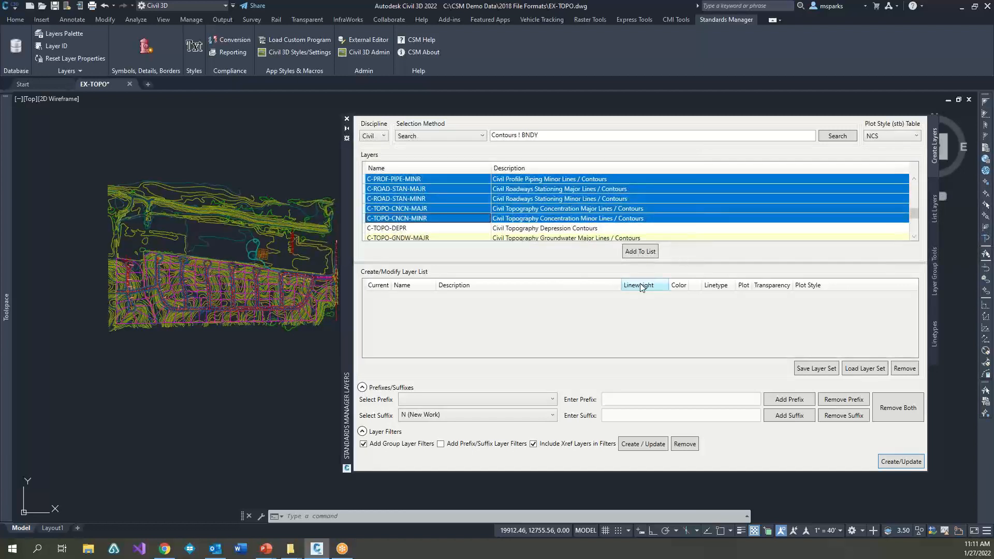
click(642, 253)
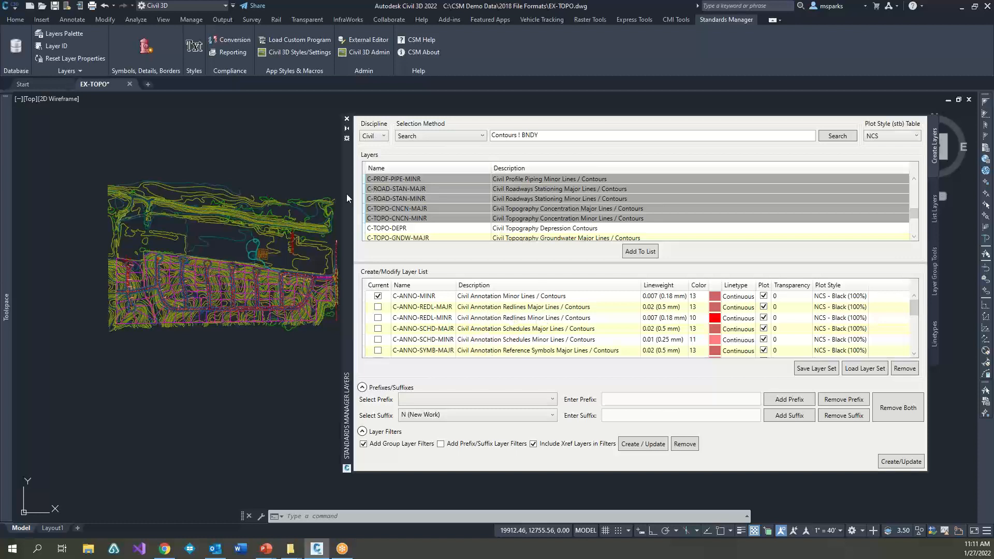
Step: Save the listed contour layers as a layer set named Coutour Layers in the Standard Library
drag(347, 194, 315, 185)
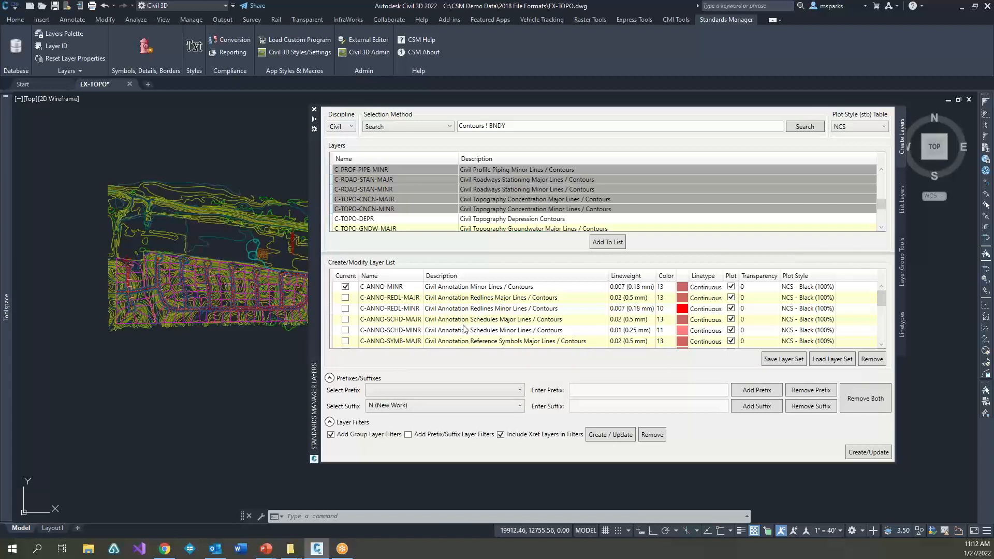
click(789, 363)
drag(468, 120, 702, 172)
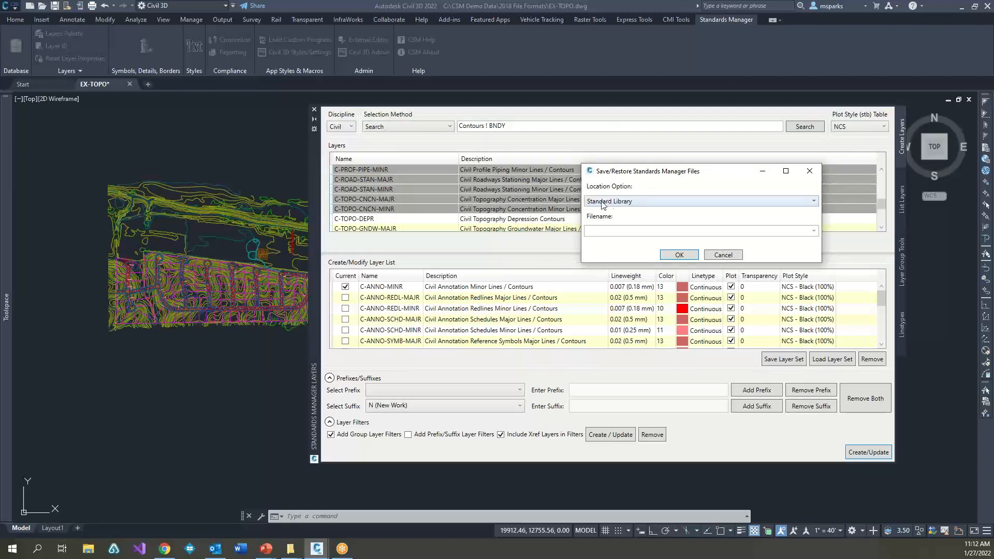
click(617, 202)
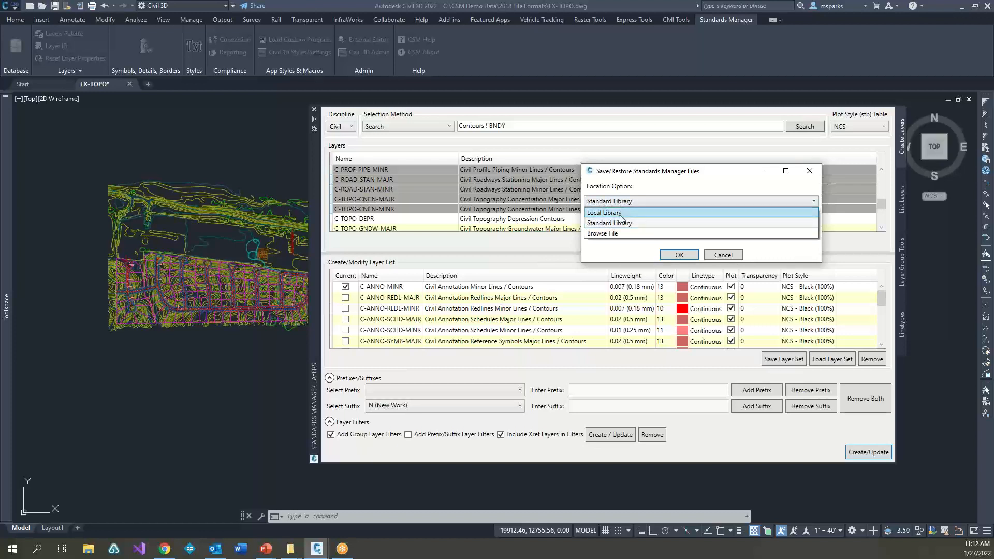
click(621, 218)
click(624, 203)
click(626, 223)
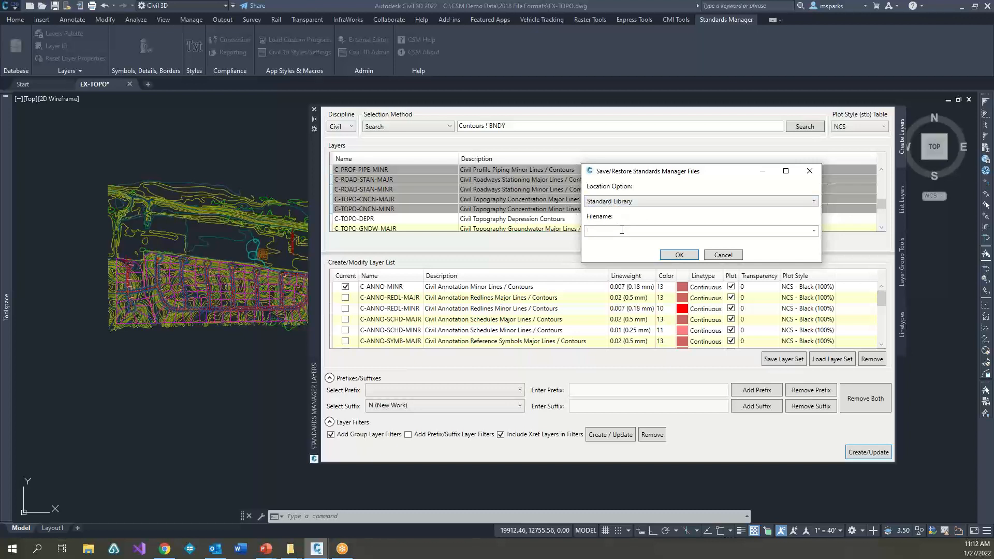
text(COn)
click(680, 255)
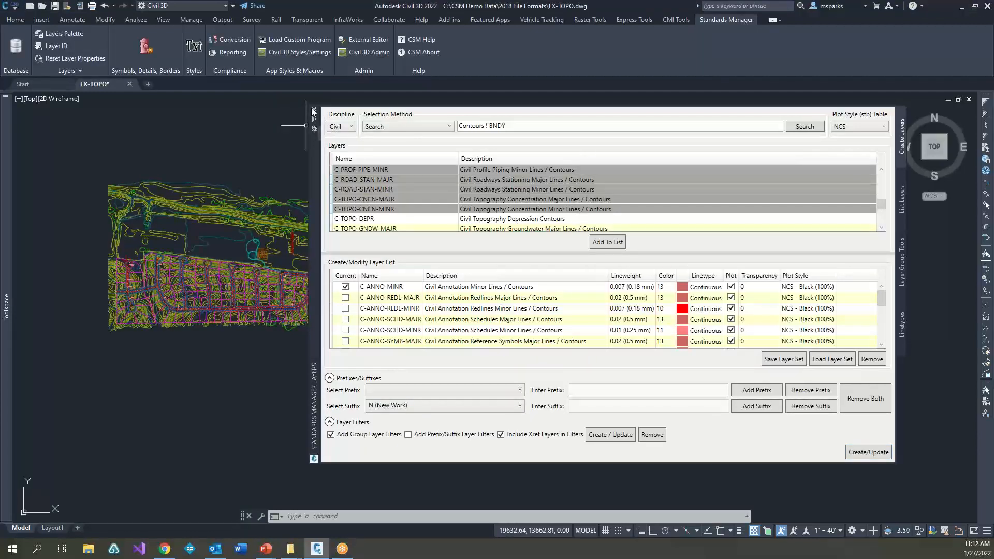
Step: Close and reopen the Layers Palette to check whether the layer list is cleared
click(314, 109)
click(429, 279)
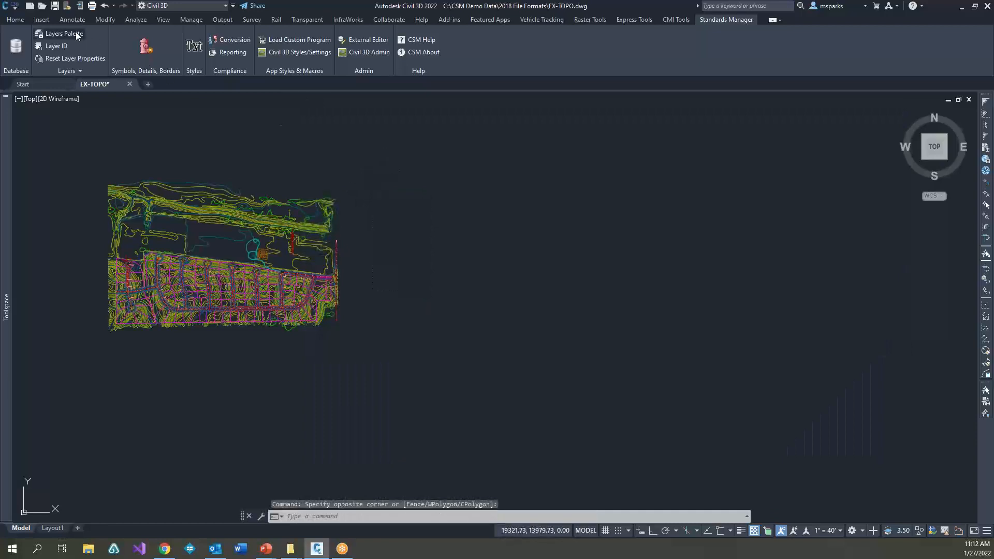
click(58, 33)
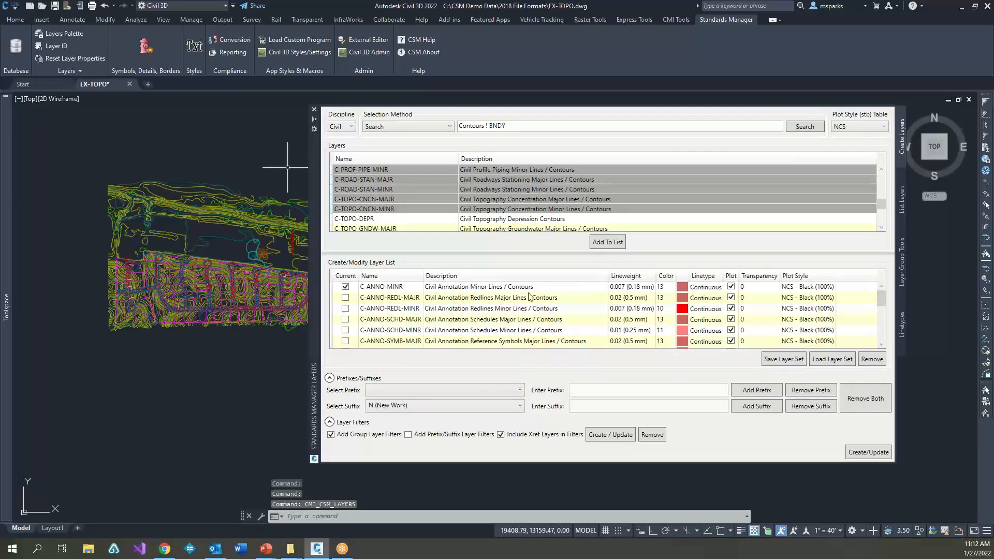
click(314, 110)
click(80, 34)
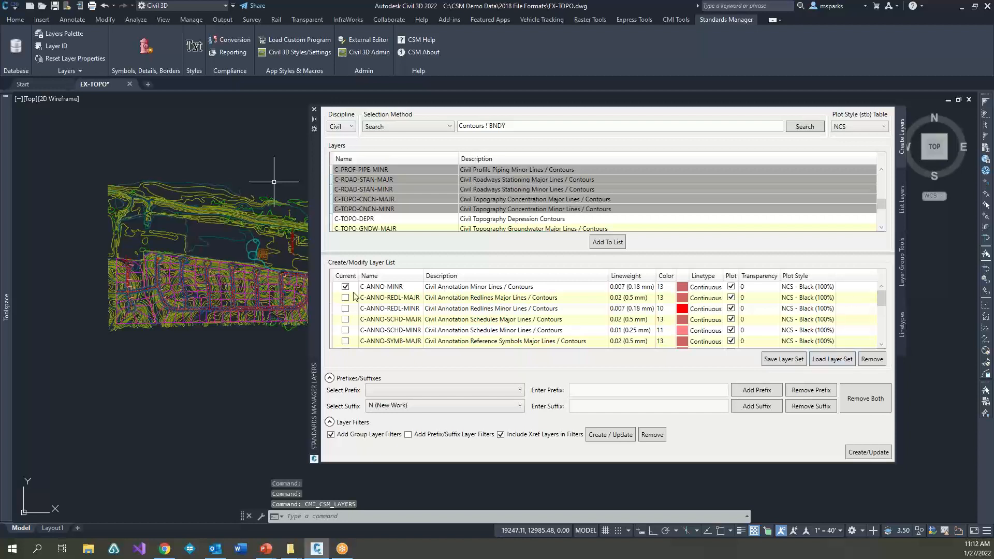
Step: Select all contour layers in the Create/Modify Layer List and remove them
click(369, 289)
scroll(421, 317, down, 6)
shift+click(408, 341)
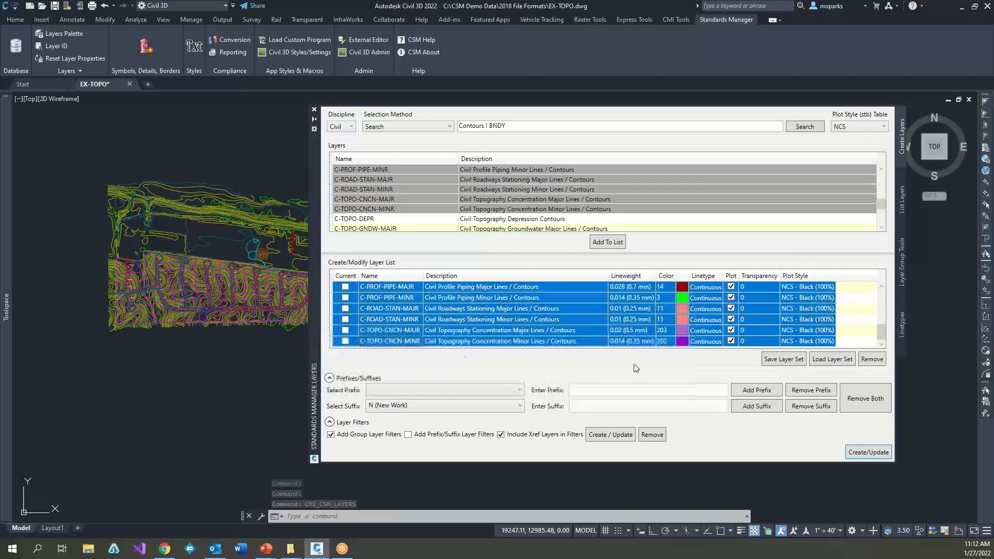
click(870, 359)
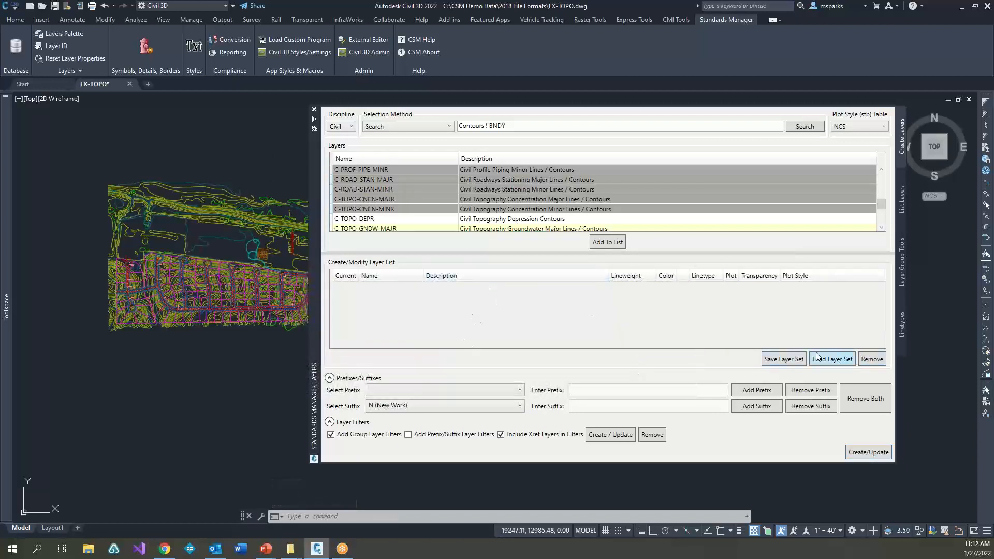
Step: Load the Coutour Layers set from the Standard Library and create its layers in the drawing
click(832, 359)
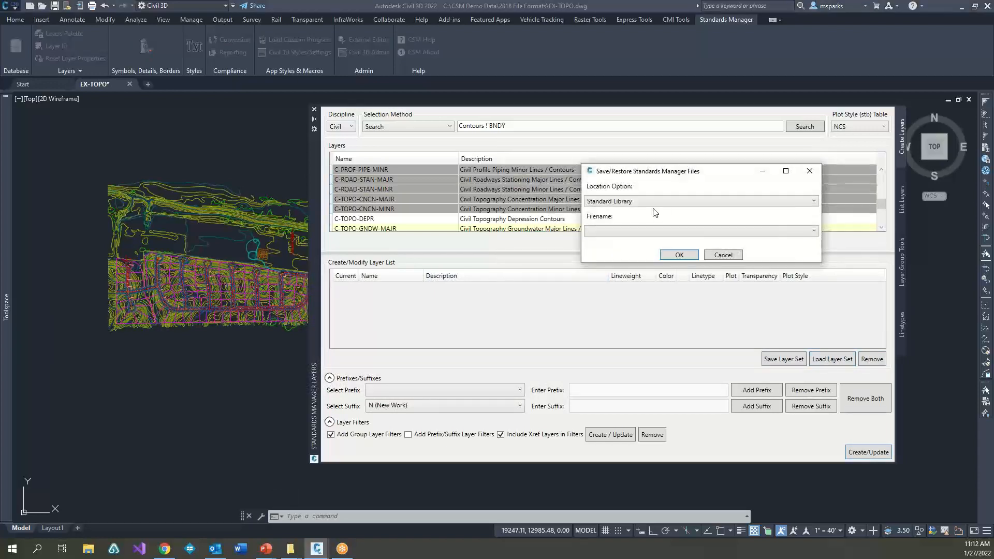
click(644, 202)
click(644, 208)
click(646, 231)
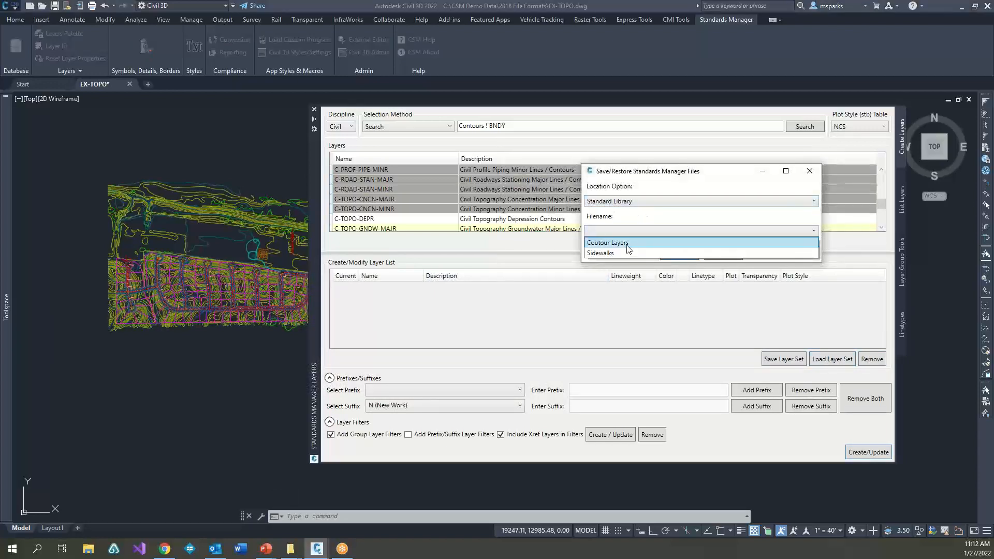
click(622, 244)
click(679, 258)
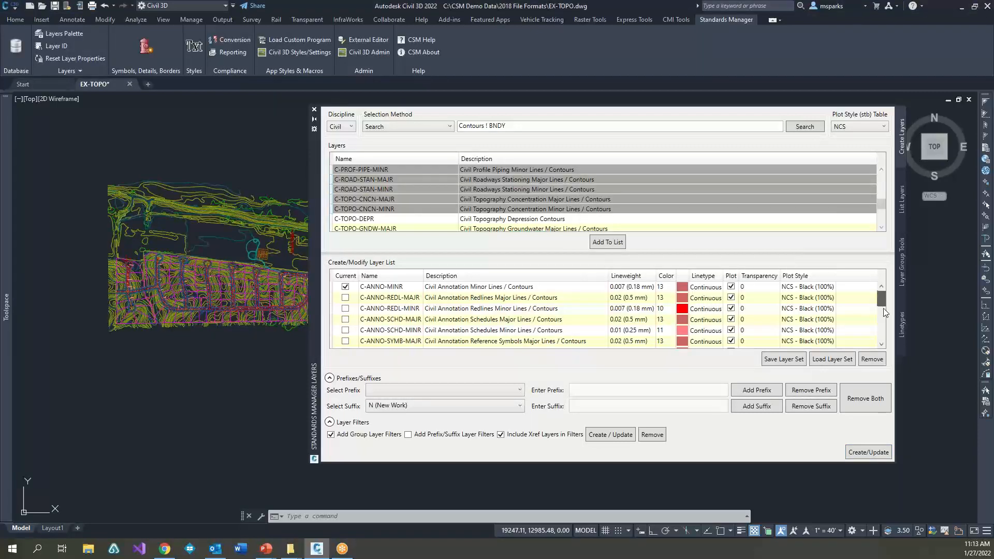
drag(882, 300, 883, 351)
click(870, 452)
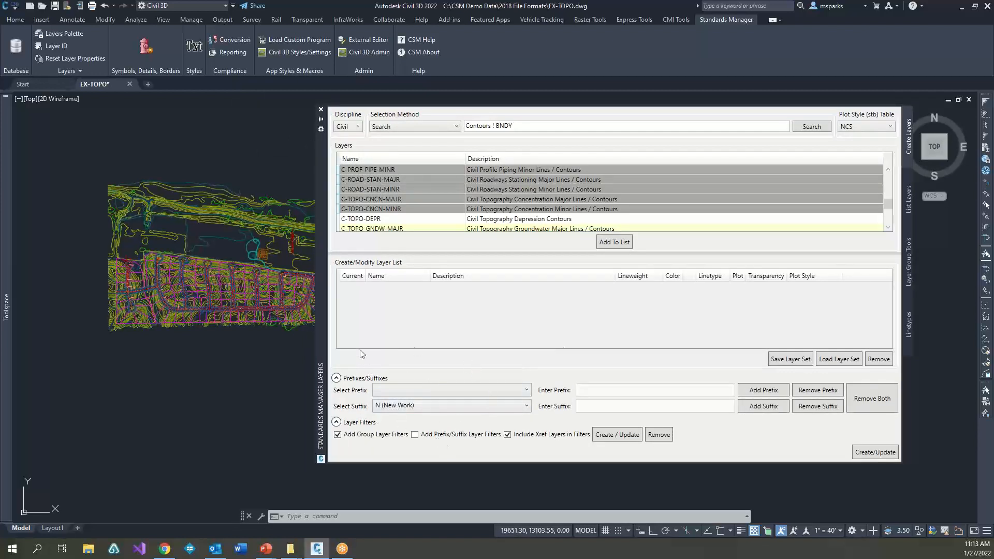
click(464, 407)
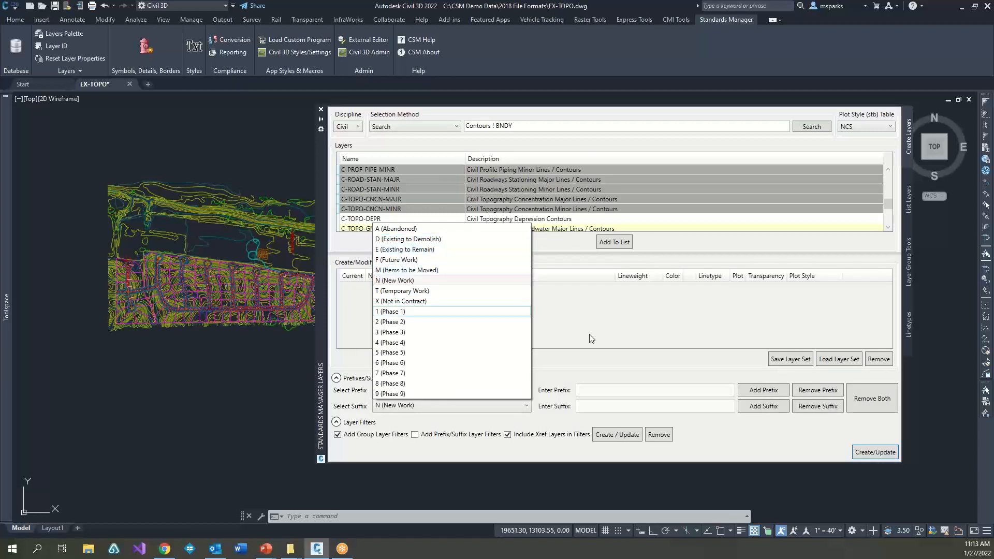
click(690, 243)
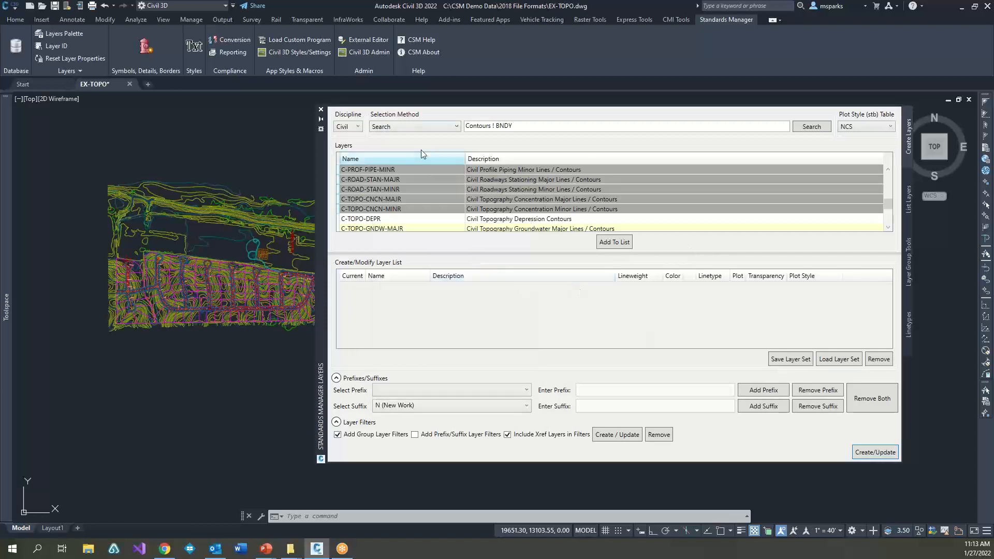
Step: Load the Sidewalks layer set from the Standard Library into the layer list
click(849, 360)
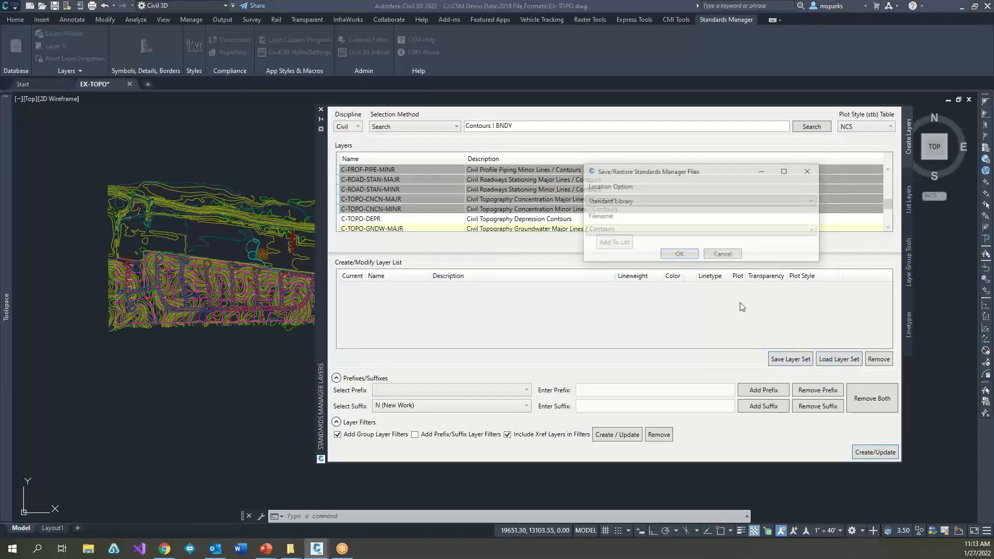
click(664, 231)
click(619, 252)
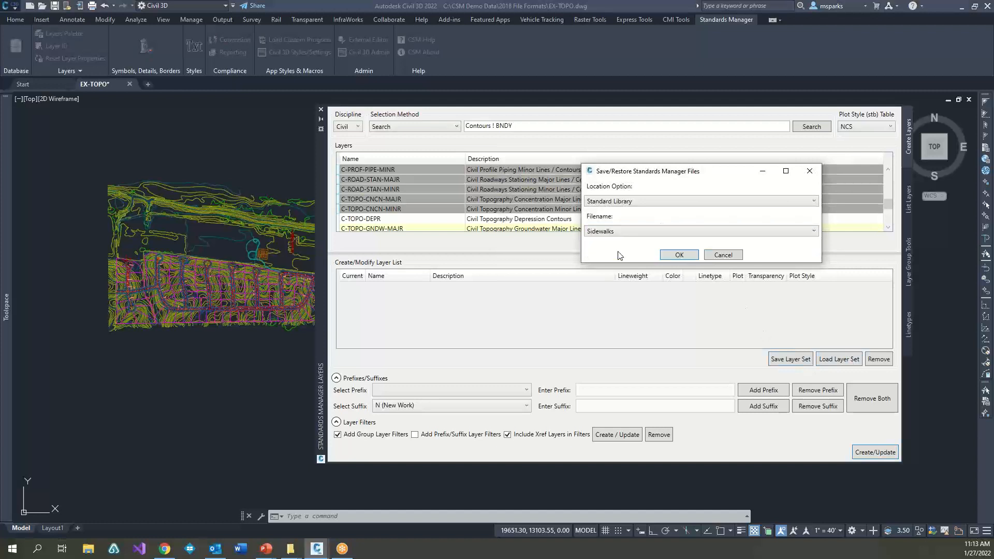
click(682, 255)
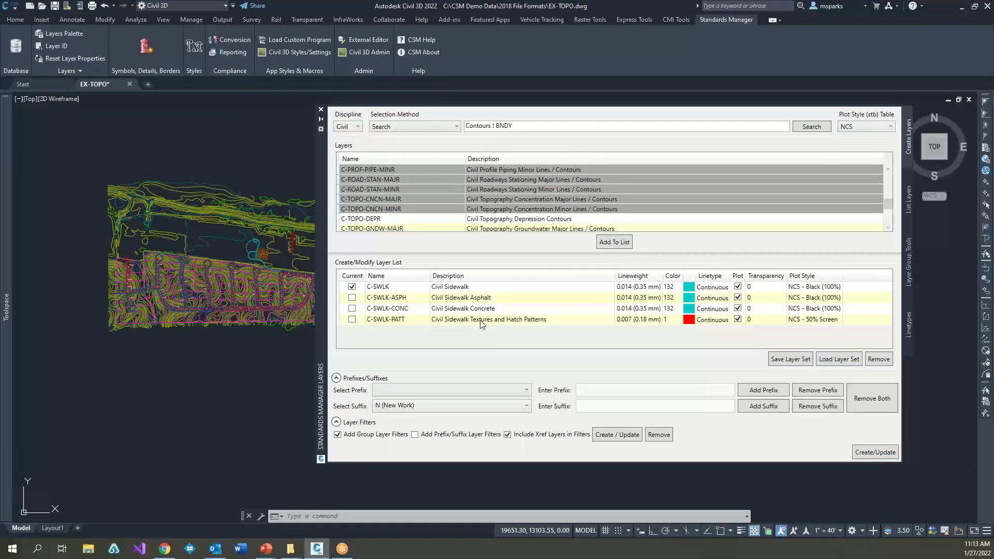
Step: Add the suffix D (Existing to Demolish) to all four C-SWLK layers and create them in the drawing
click(381, 288)
shift+click(392, 319)
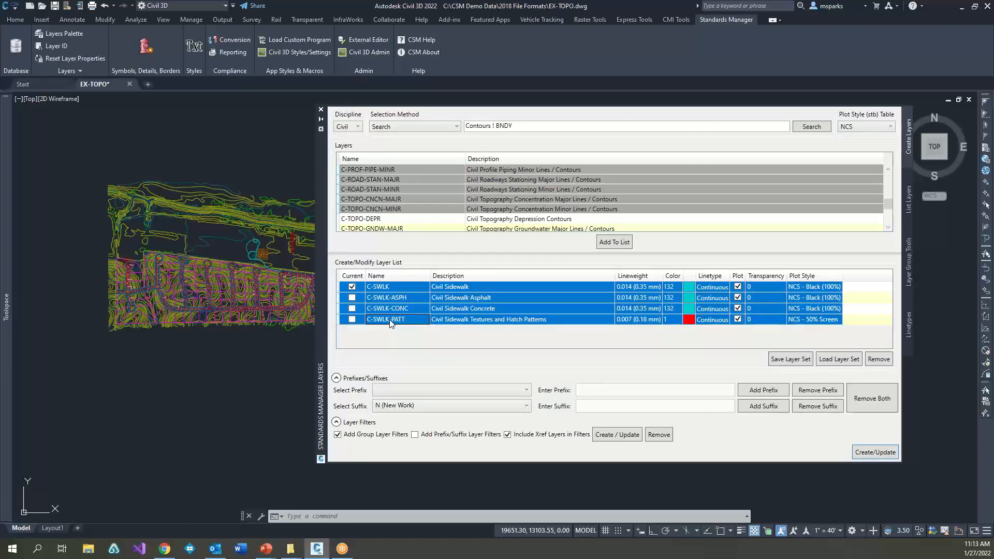
click(399, 410)
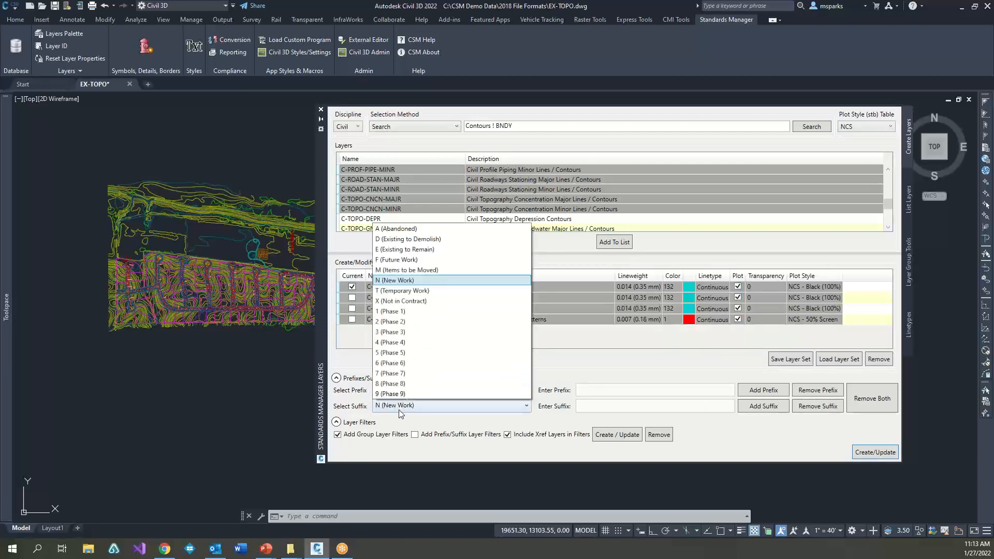
click(402, 240)
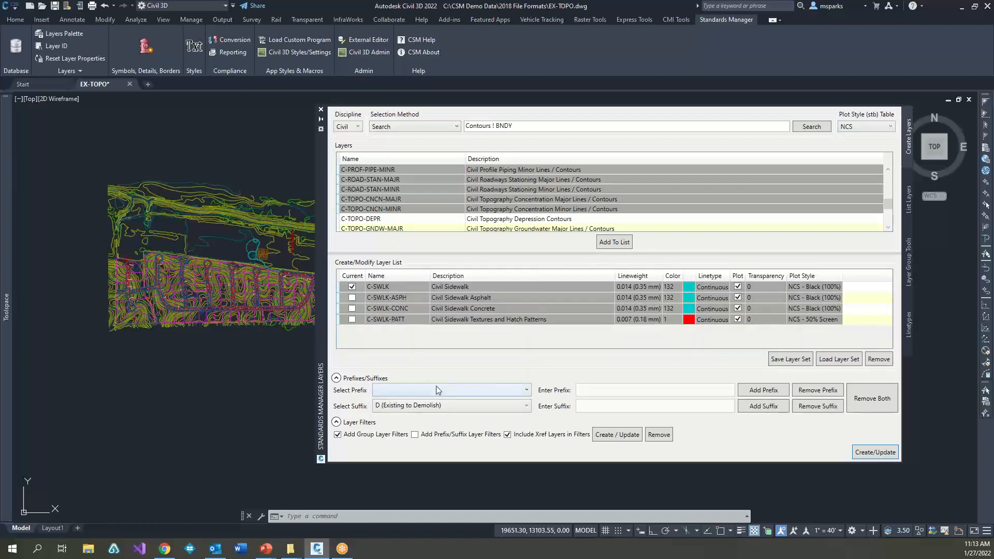
click(772, 408)
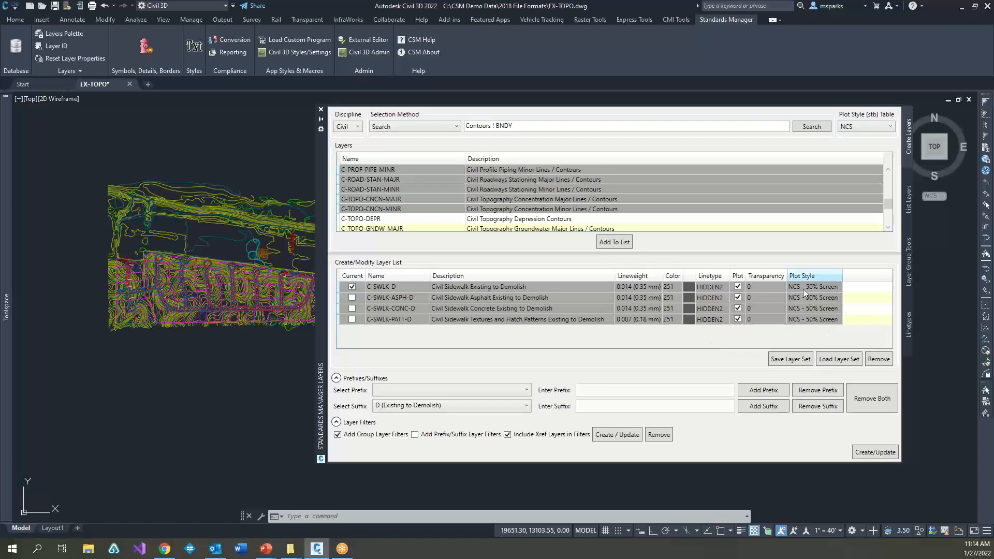
click(869, 453)
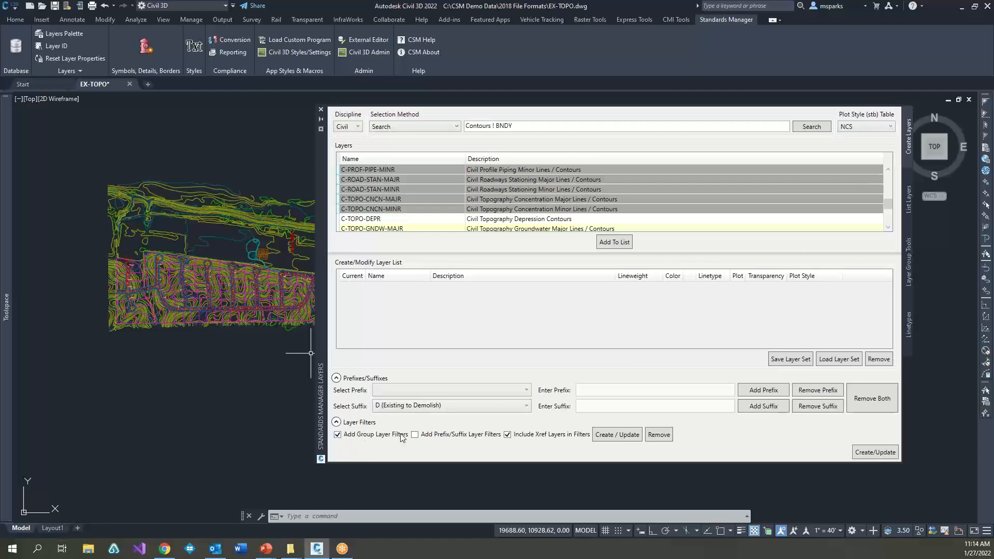
Step: Open the Layer Properties Manager to check the new contour and sidewalk demolition layers
click(264, 426)
click(194, 364)
text(LA)
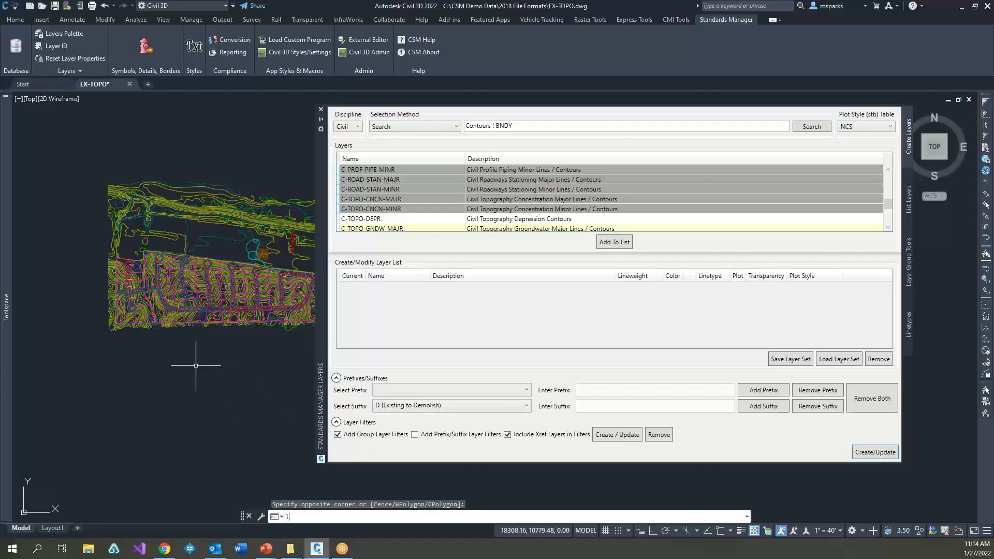
key(Return)
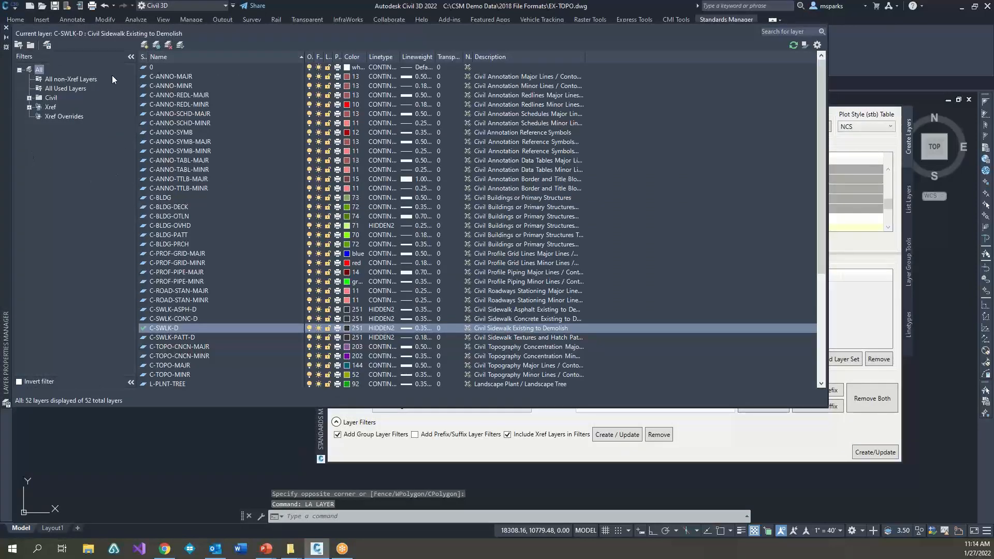
Step: Expand the Civil layer filter and review the layers in its Annotation, Buildings, Profiles, Roads, Sidewalks and Topography group filters
mouse_move(6, 99)
mouse_down()
mouse_move(133, 178)
mouse_move(104, 168)
mouse_up()
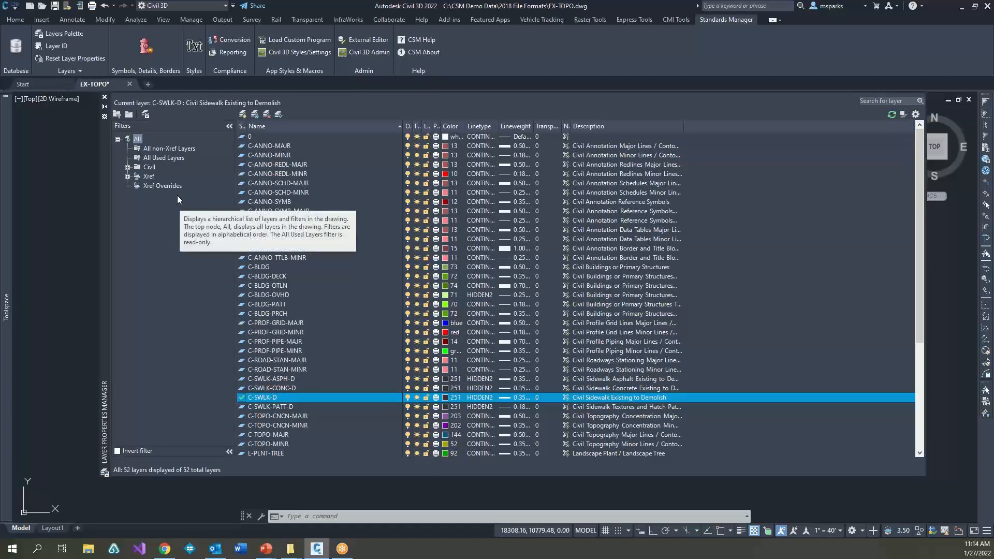
click(127, 166)
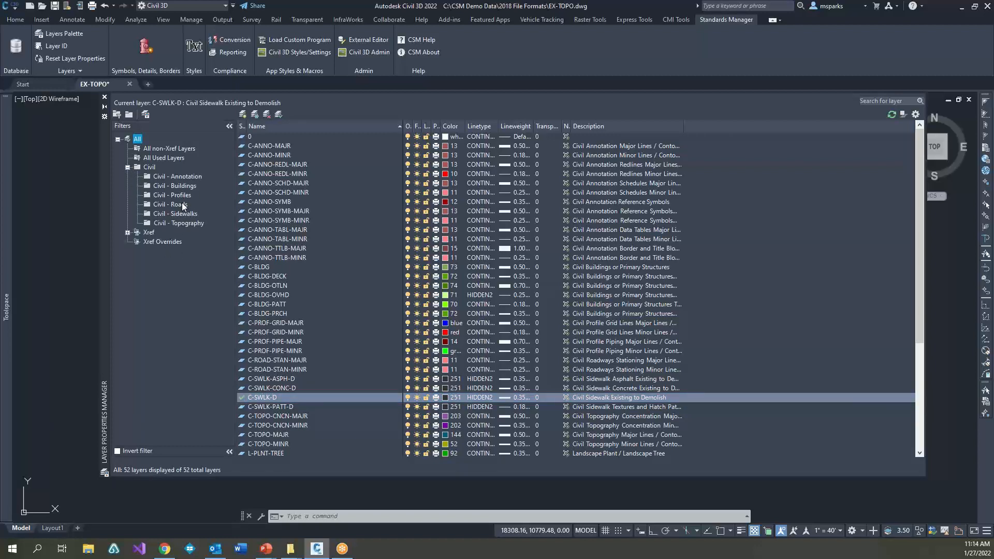
click(179, 176)
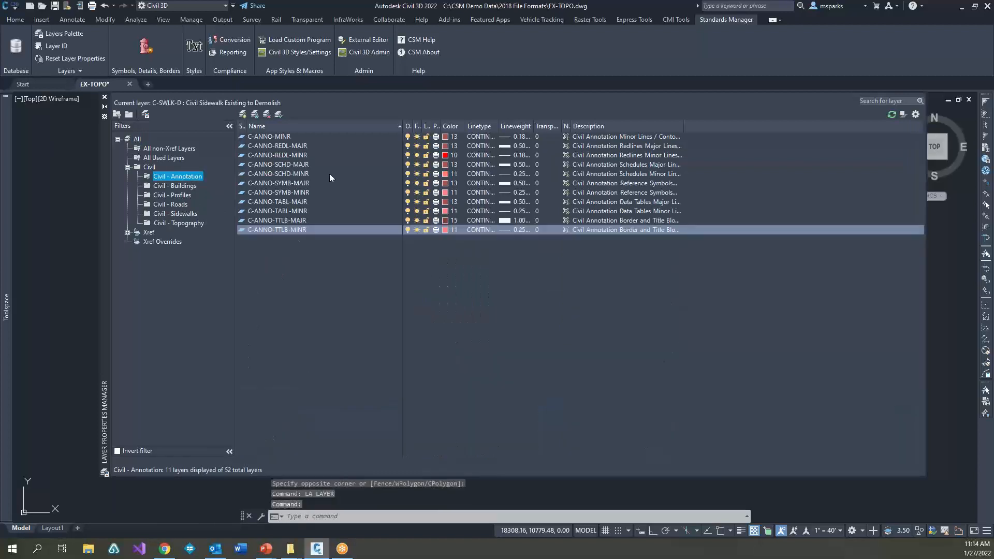
click(181, 186)
click(182, 194)
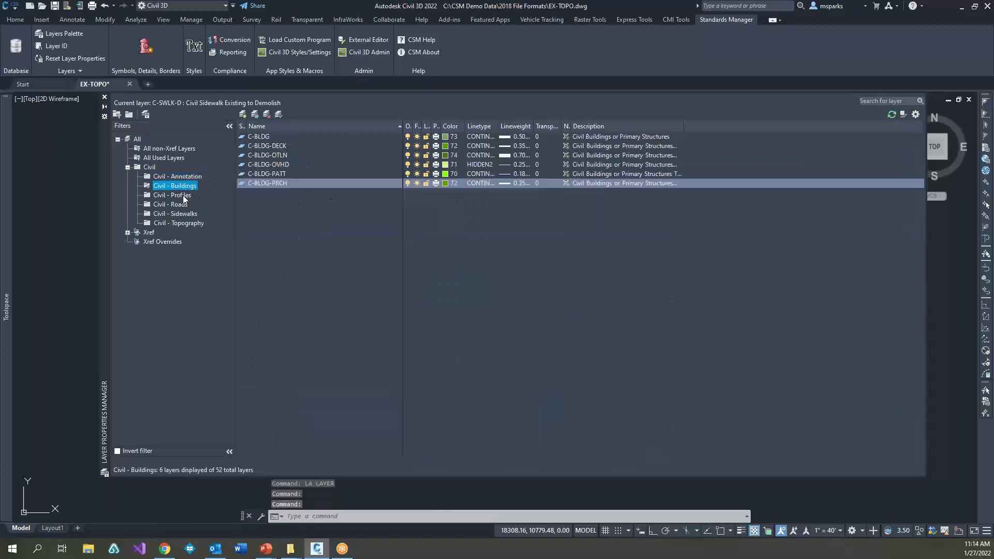
click(181, 204)
click(182, 213)
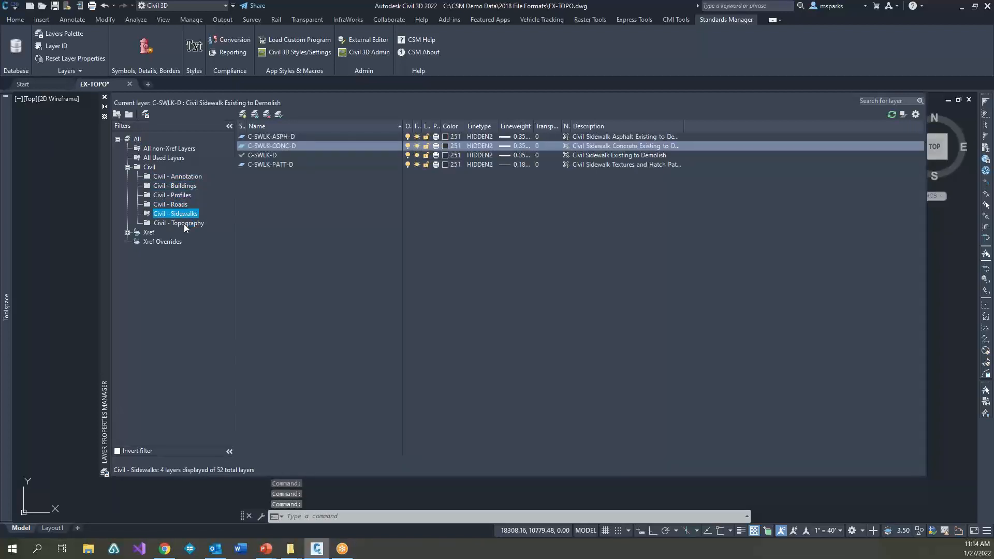
click(184, 223)
click(181, 214)
click(179, 204)
click(178, 193)
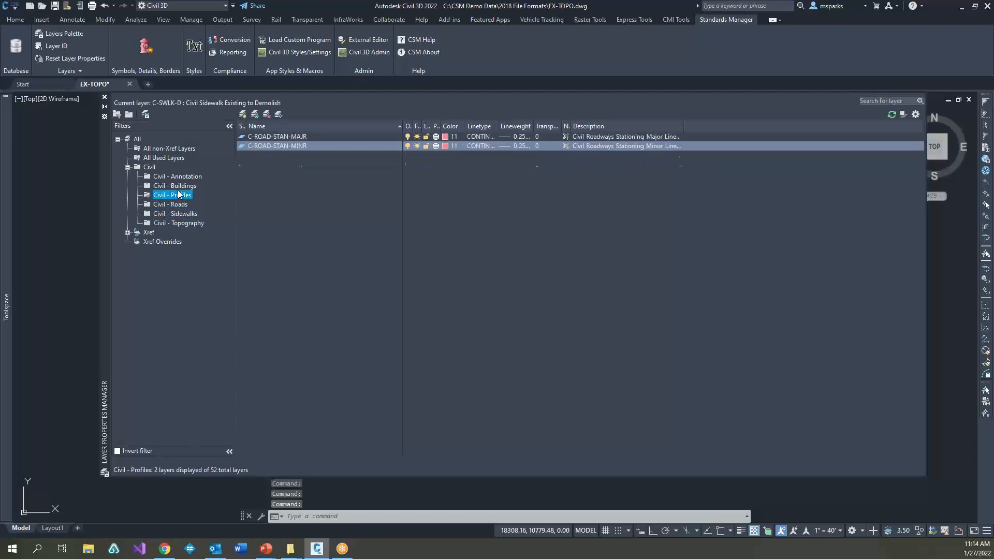
click(181, 176)
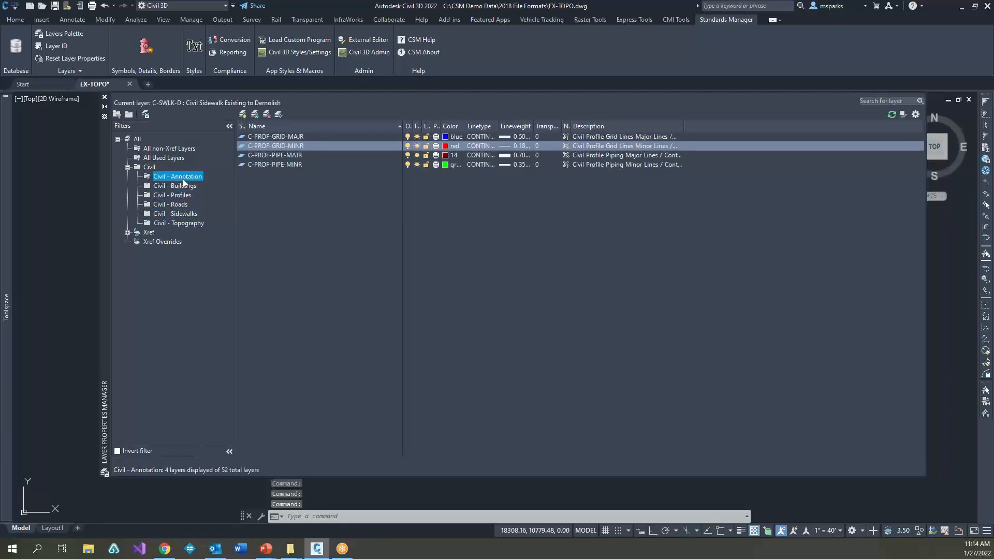
click(183, 186)
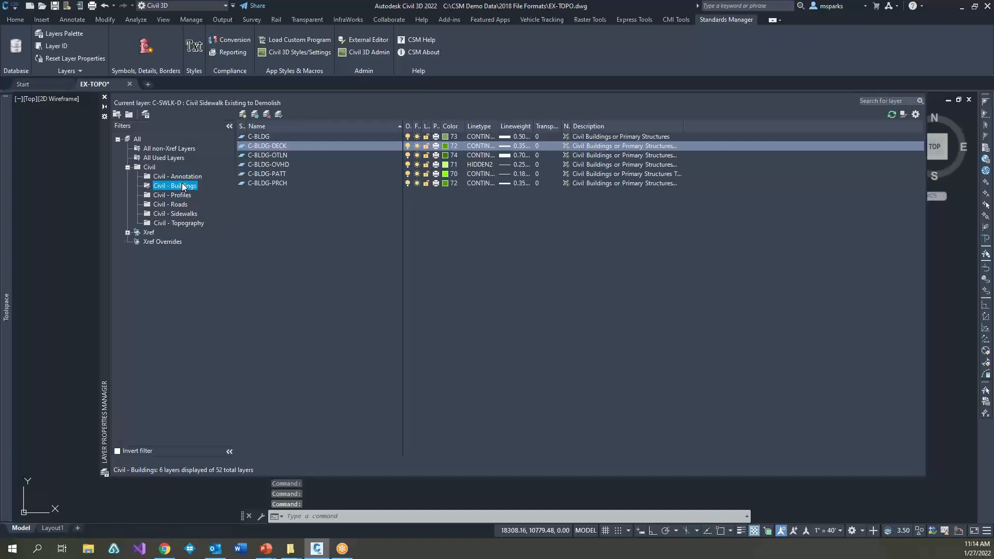
Step: Compare the full layer list with the layers shown by the parent Civil filter and the All non-Xref Layers filter
click(138, 139)
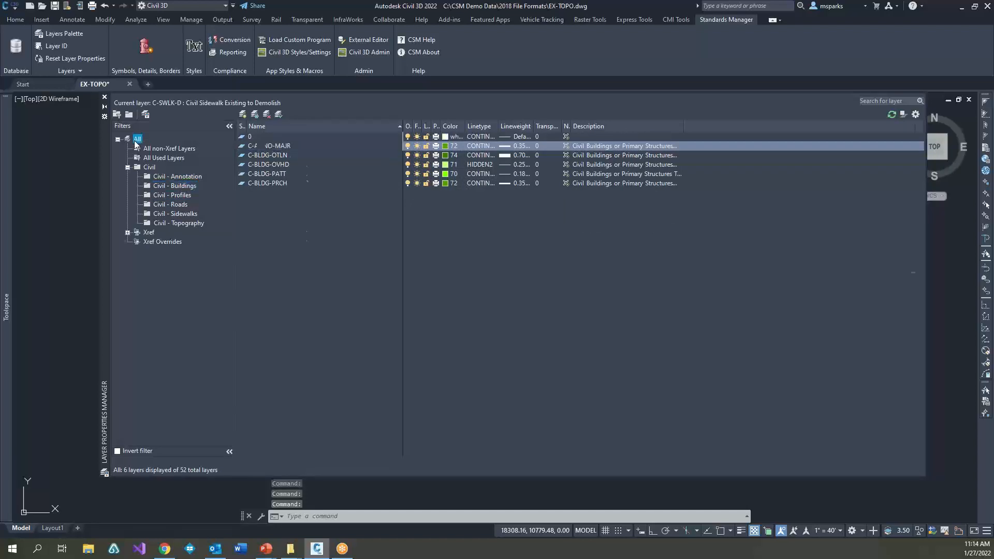
click(149, 167)
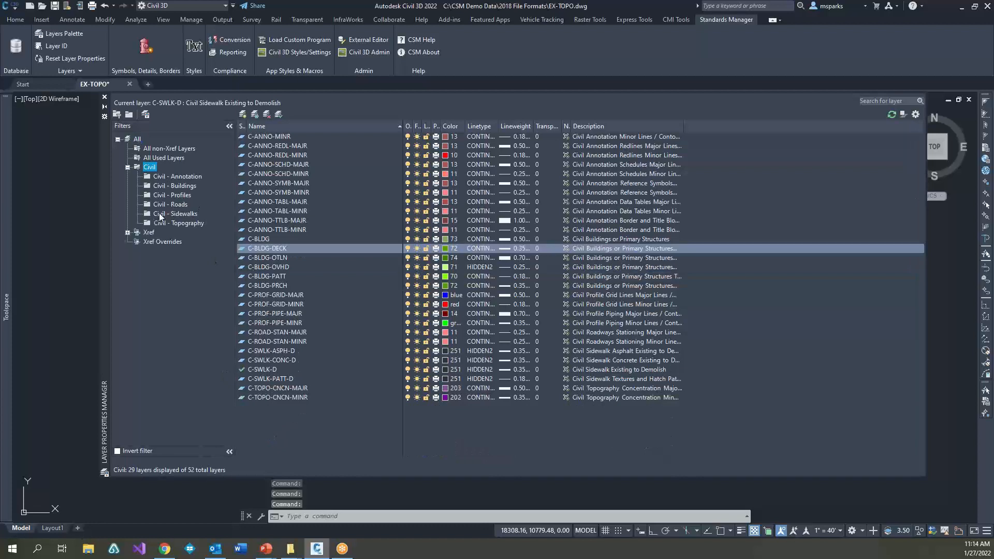
click(141, 149)
Step: Close the Layer Properties Manager and the Standards Manager Layers palette, leaving the drawing area clear
click(105, 97)
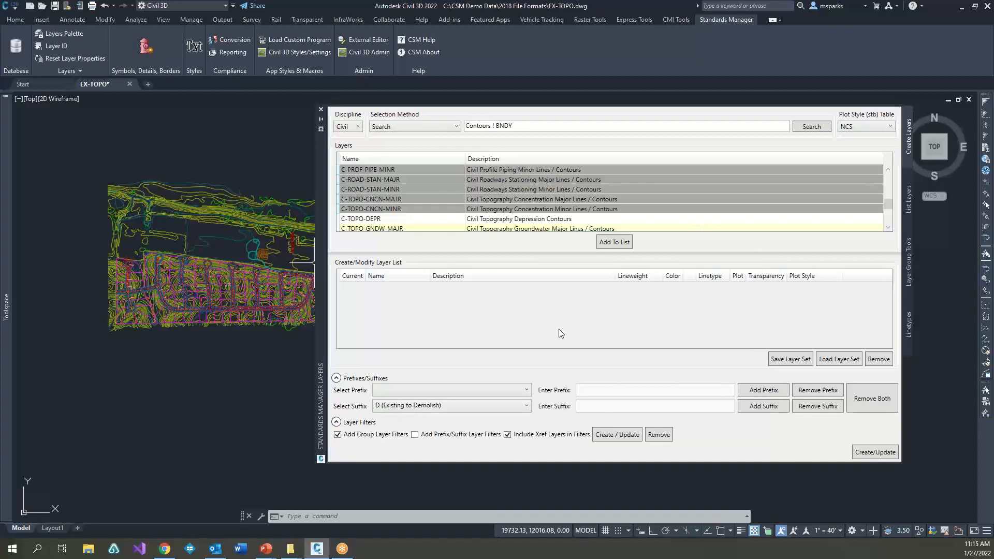
click(321, 110)
drag(426, 284, 417, 301)
middle_drag(354, 318, 627, 324)
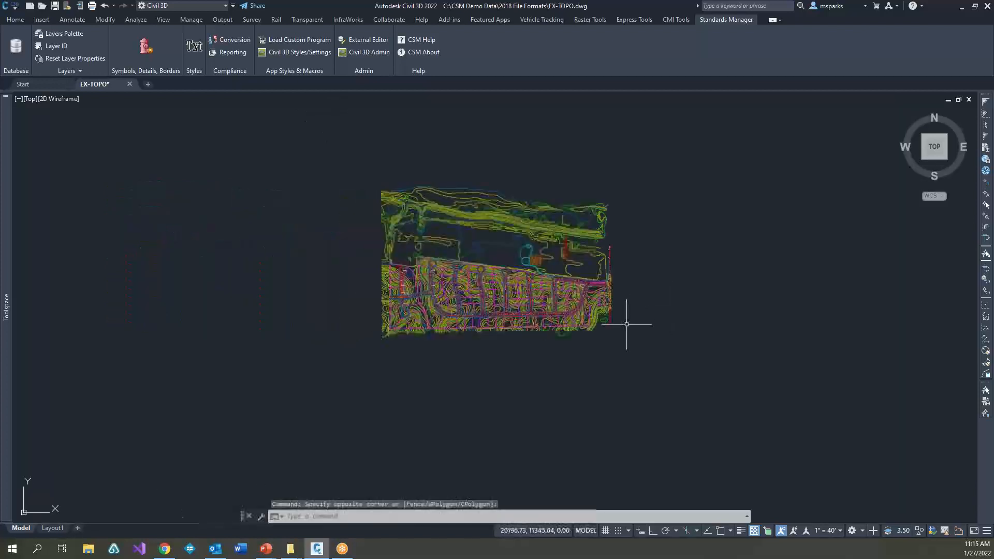
Step: Set the color of all layers in the Layer Properties Manager, including the riolosub xref layers, to index color 53
text(LA)
key(Return)
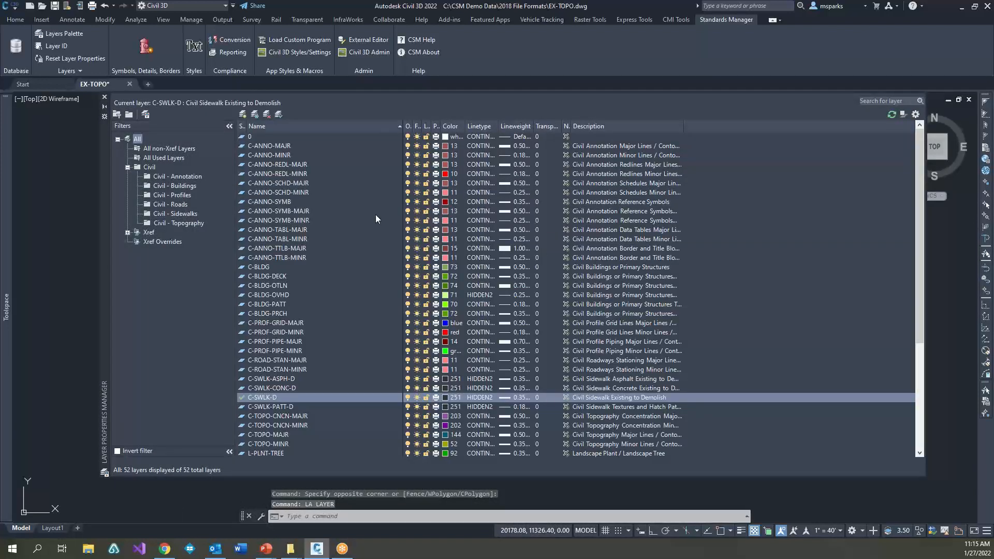
click(261, 139)
scroll(290, 296, down, 6)
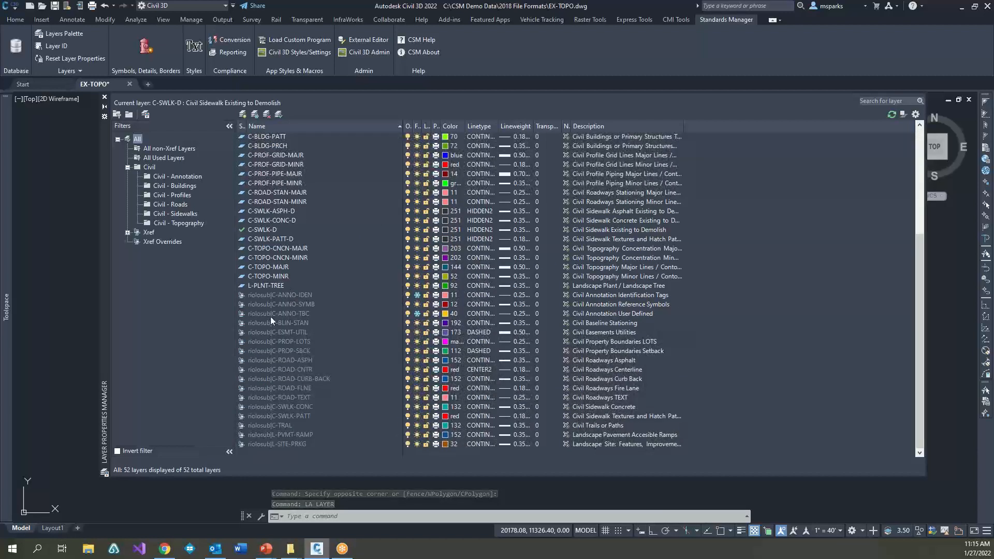
shift+click(281, 443)
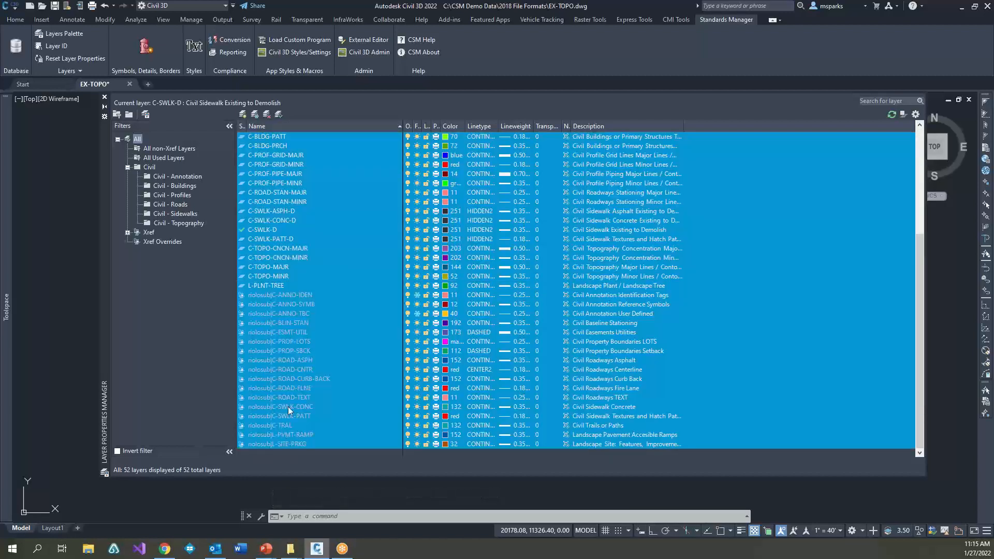
click(453, 307)
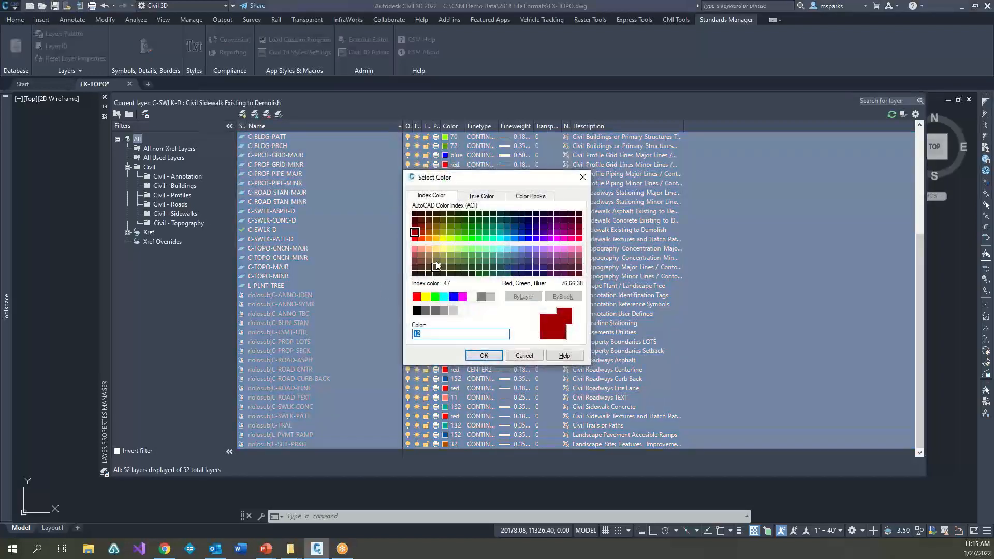
click(442, 255)
click(484, 355)
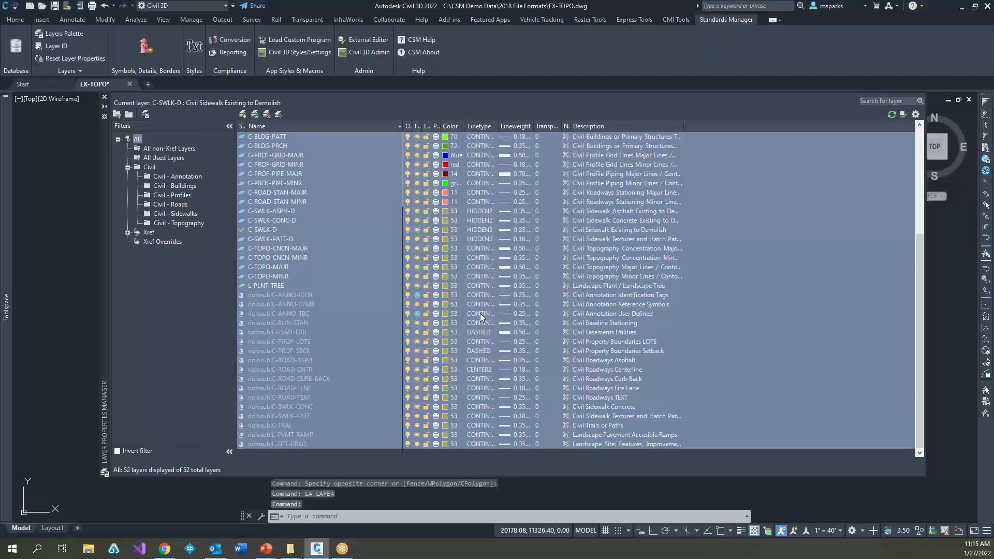
Step: Assign the TRACKS linetype to all selected layers and close the Layer Properties Manager
click(481, 313)
click(519, 329)
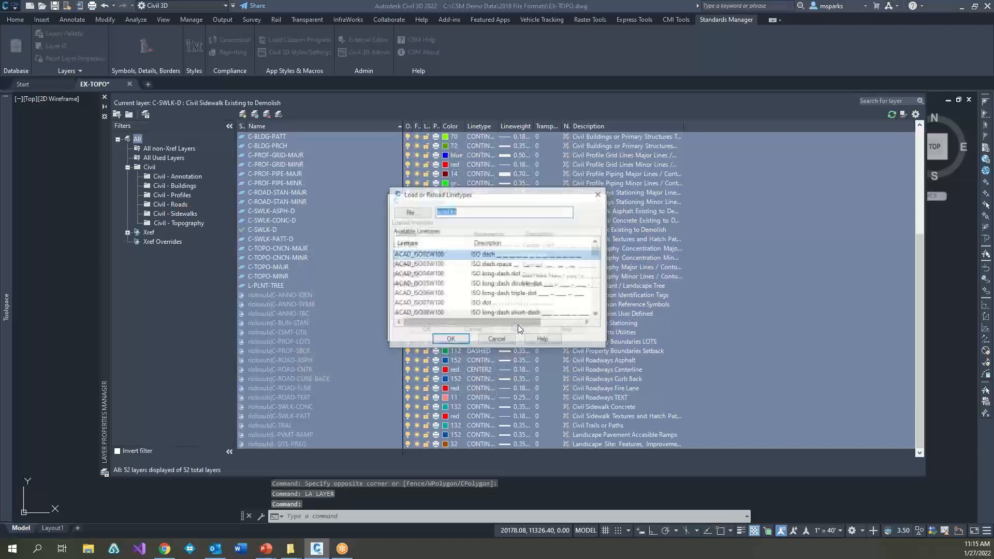
drag(599, 254, 598, 314)
click(410, 303)
click(449, 340)
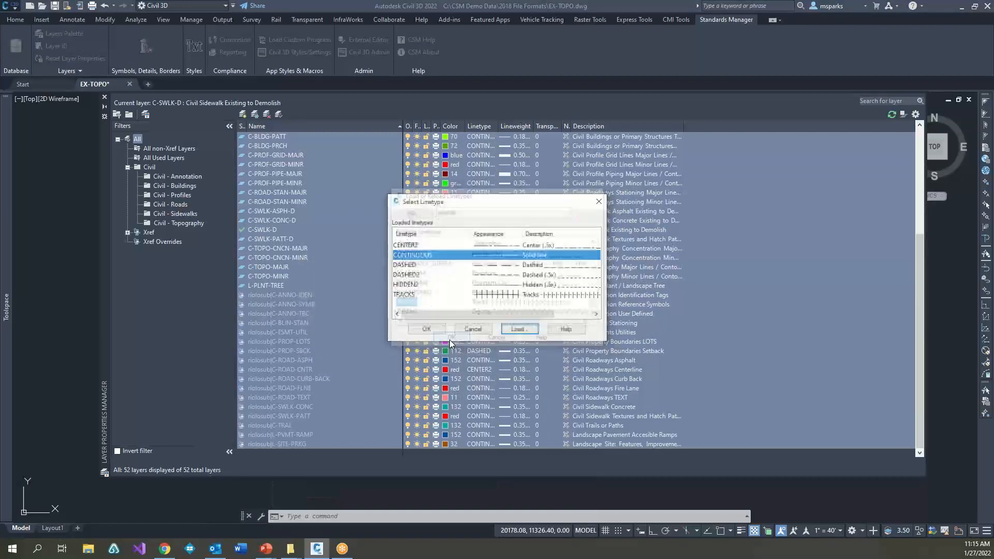
click(420, 294)
click(433, 331)
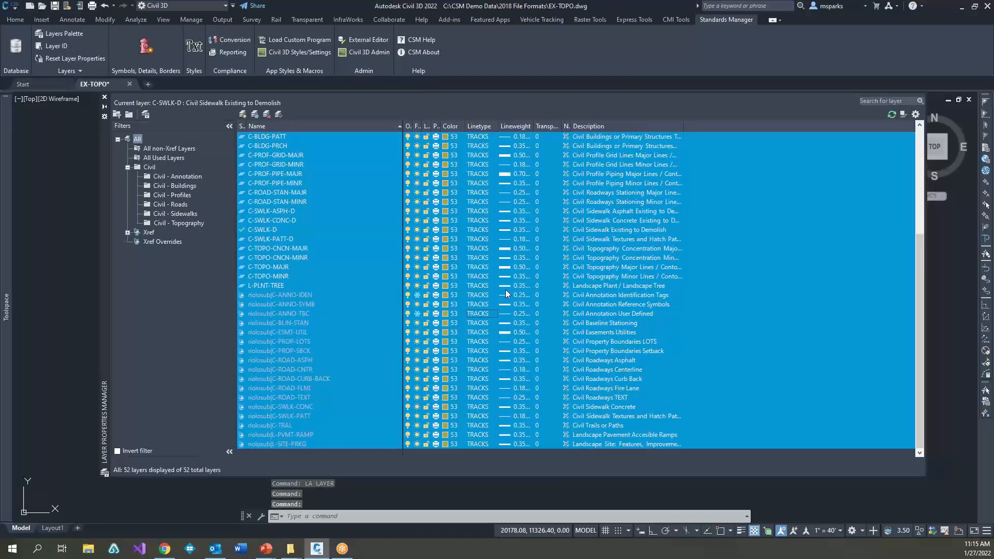
click(105, 97)
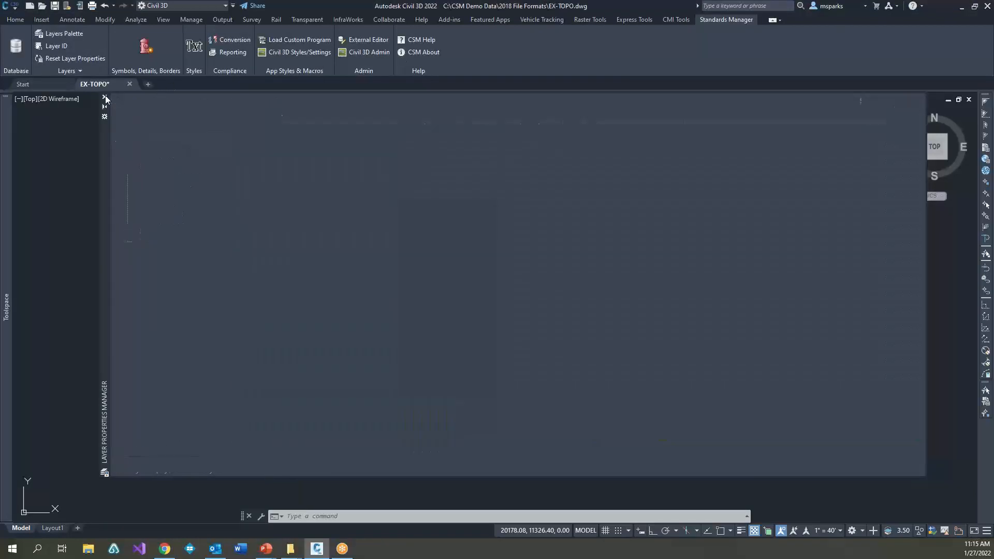
Step: Regenerate the drawing and inspect how the contours and roads display with the overridden layer color and linetype
scroll(497, 321, down, 1)
scroll(483, 344, up, 3)
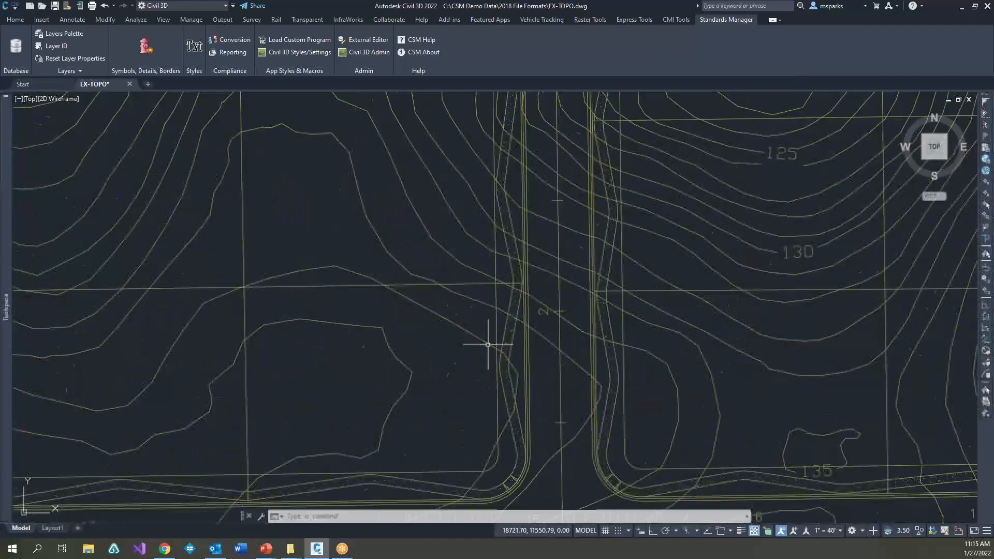
scroll(488, 345, down, 5)
text(RE)
key(Return)
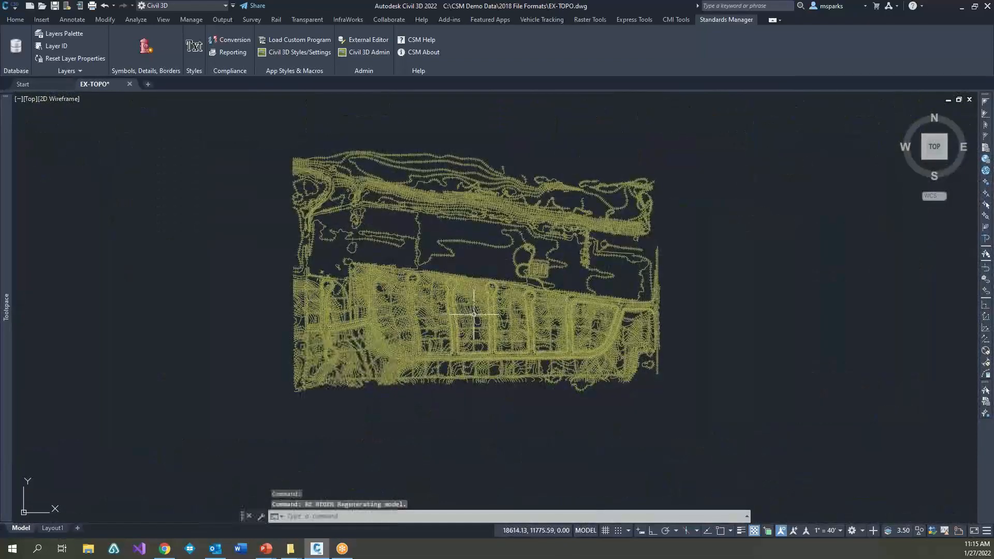
scroll(520, 342, up, 3)
scroll(419, 352, down, 6)
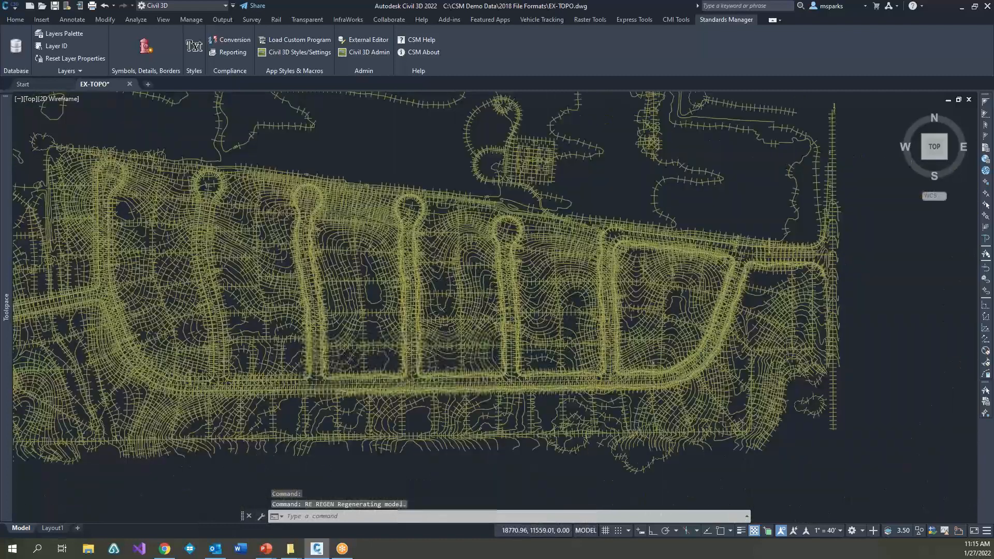
scroll(525, 354, up, 1)
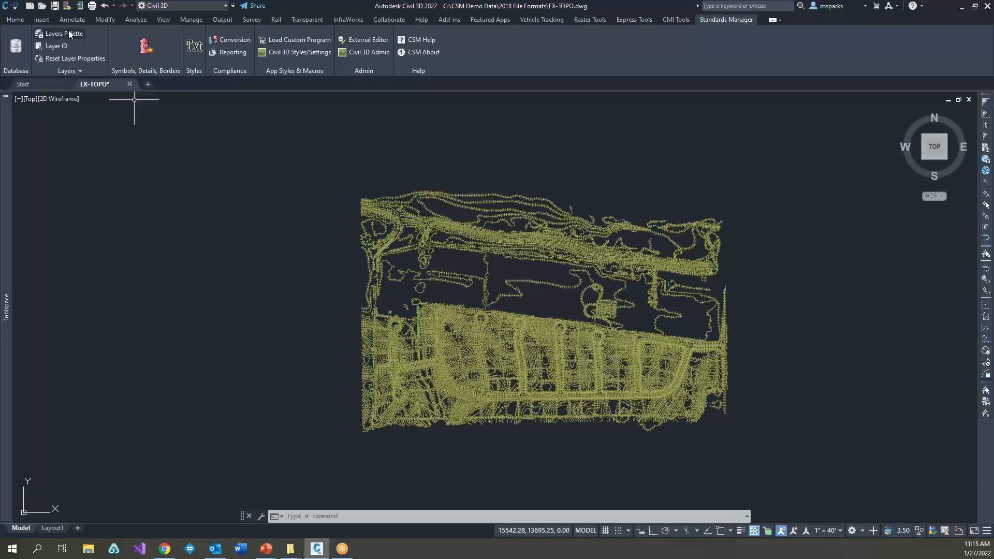
Step: Run Reset Layer Properties on the current EX-TOPO.dwg drawing and its riolosub.dwg external reference
click(74, 59)
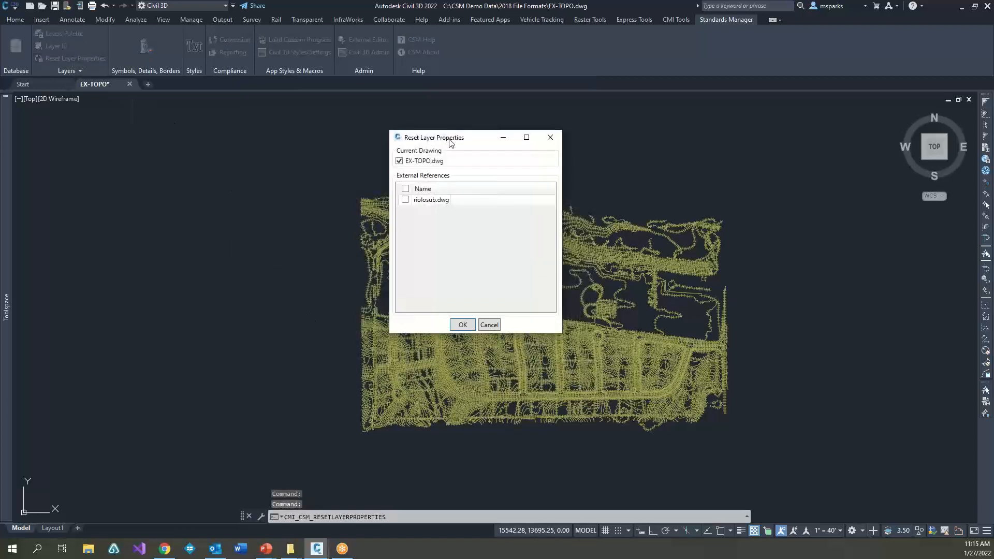
drag(449, 141, 691, 189)
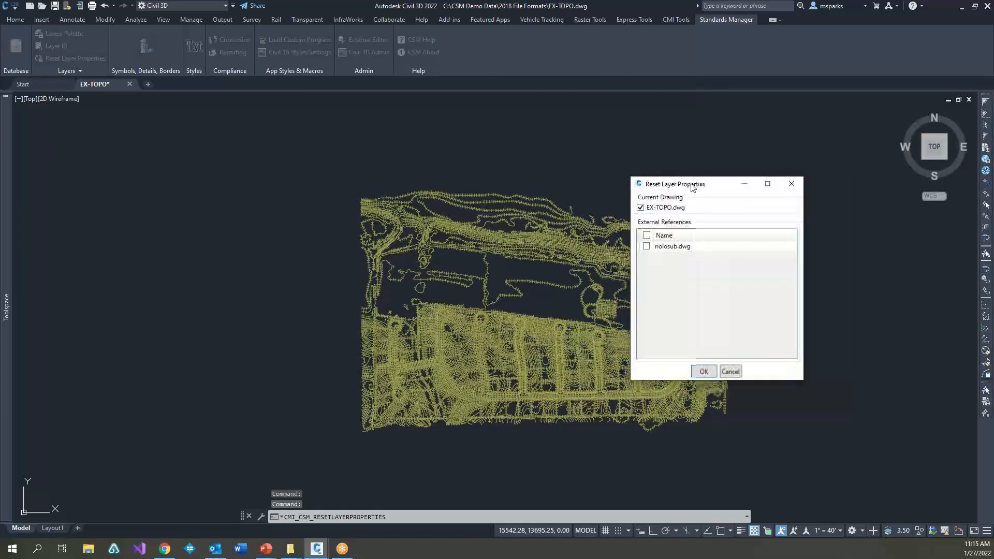
click(647, 247)
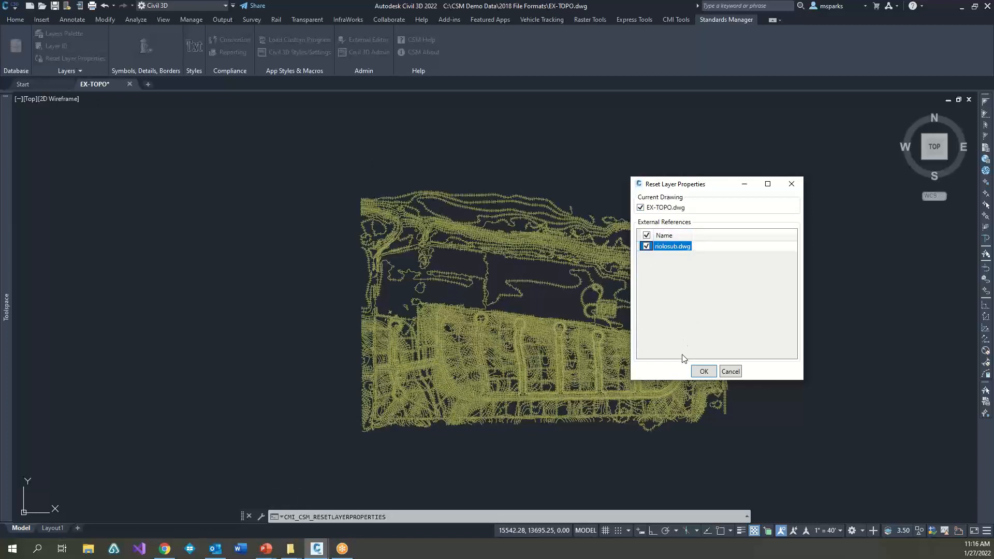
click(704, 371)
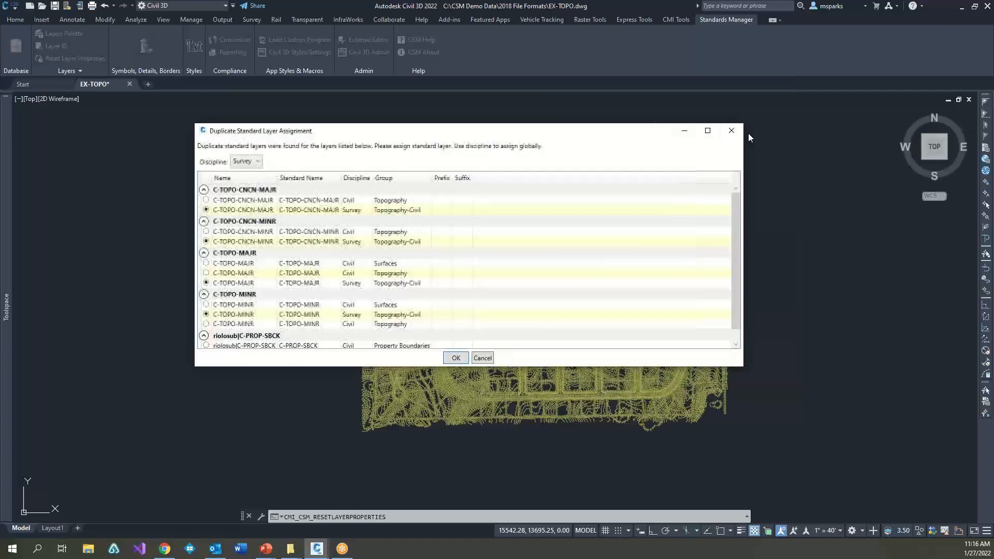
Step: Assign the duplicate standard layers globally by discipline and apply the layer property reset
drag(557, 131, 614, 122)
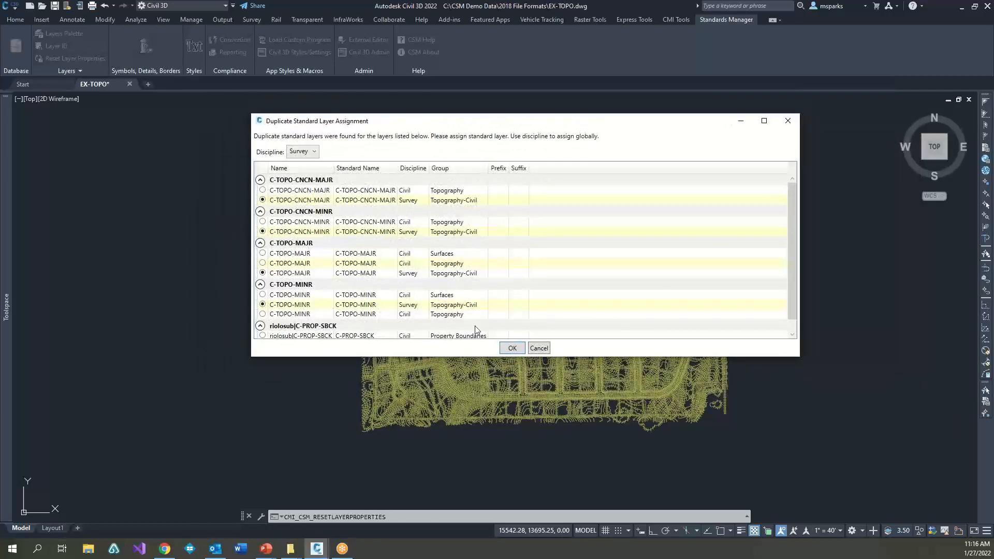
click(312, 154)
click(301, 166)
click(512, 348)
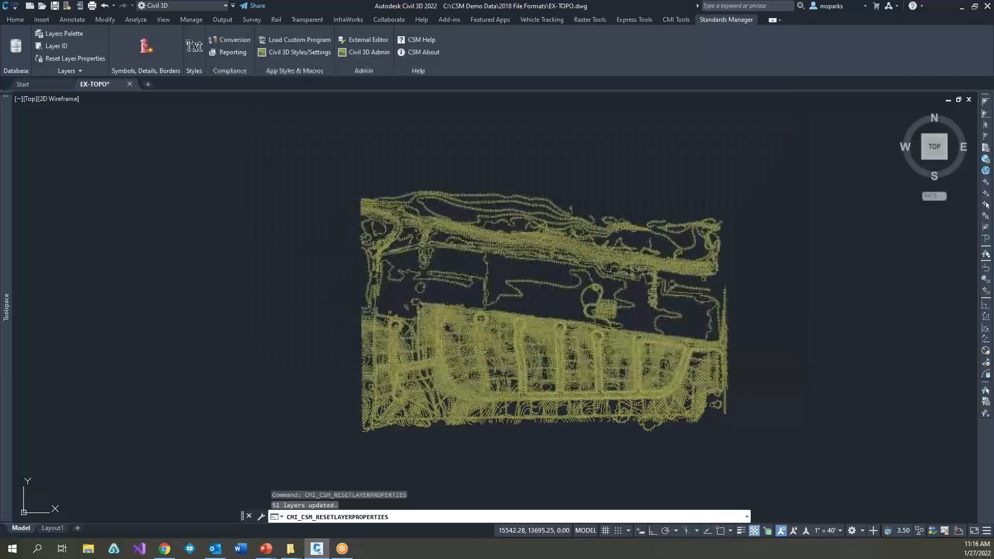
Step: Regenerate the drawing and open the Layer Properties Manager to check the layer colors and linetypes against the standard
text(re)
key(Return)
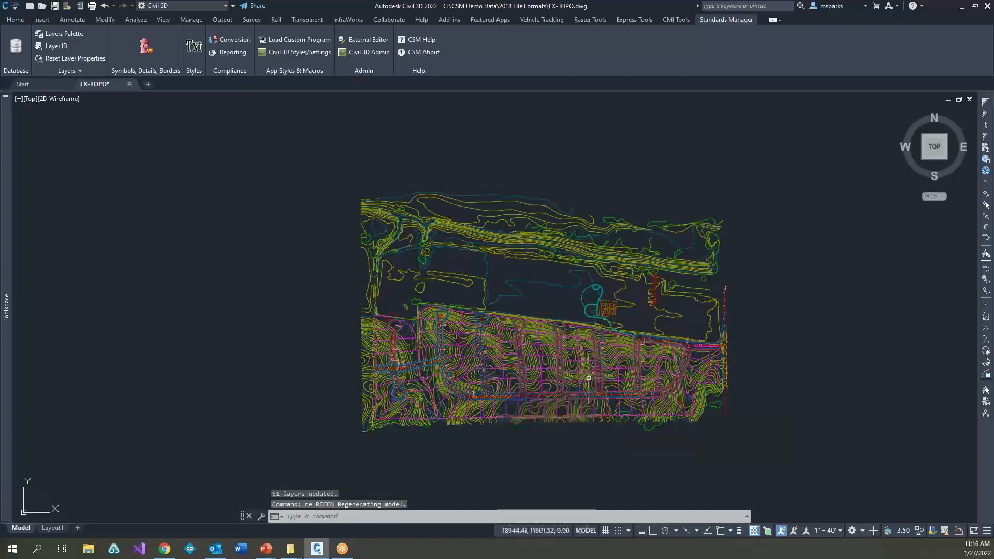
scroll(547, 357, up, 6)
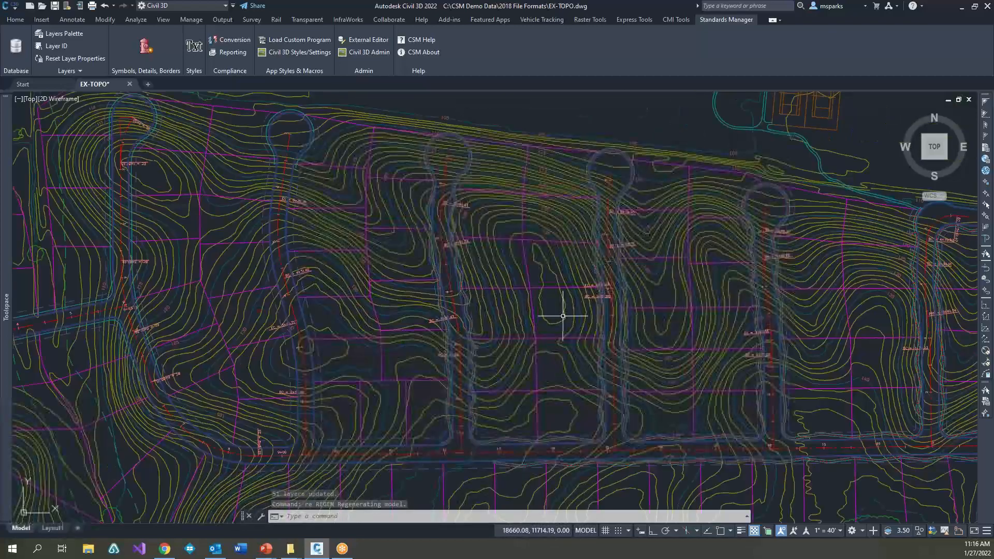
scroll(555, 317, down, 2)
text(la)
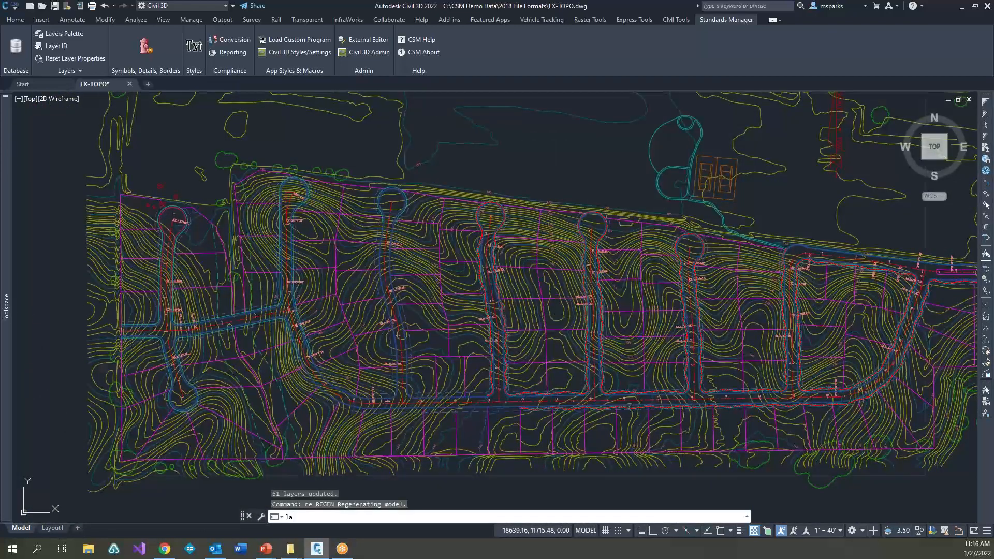
key(Return)
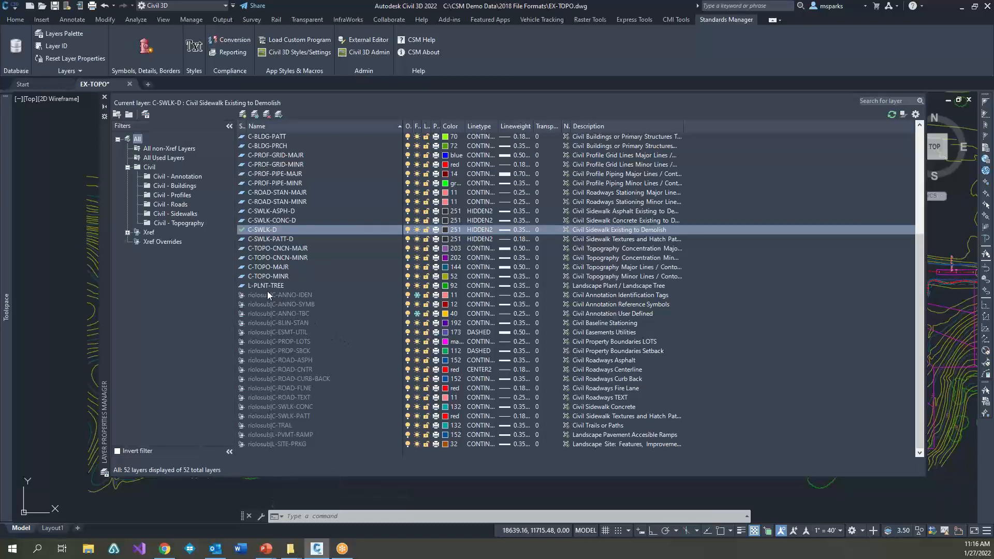
Step: Close the Layer Properties Manager and inspect the whole drawing with its layer properties reset
click(104, 98)
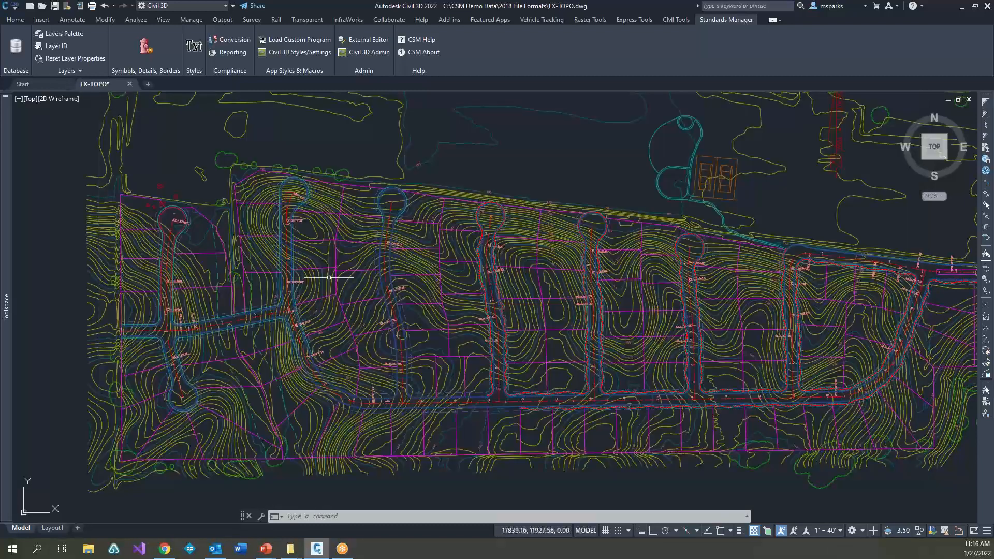
scroll(456, 347, down, 3)
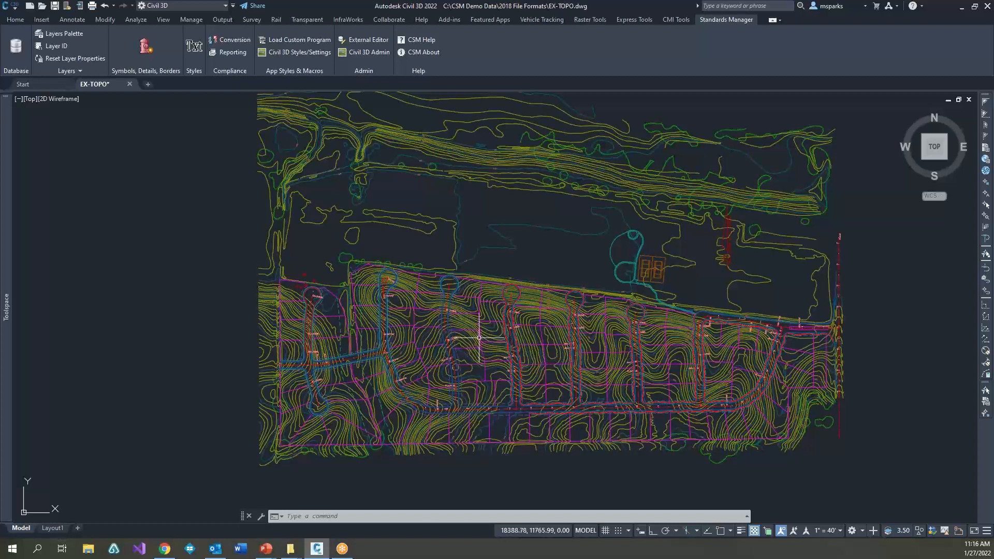
mouse_move(469, 332)
key(Escape)
key(Escape)
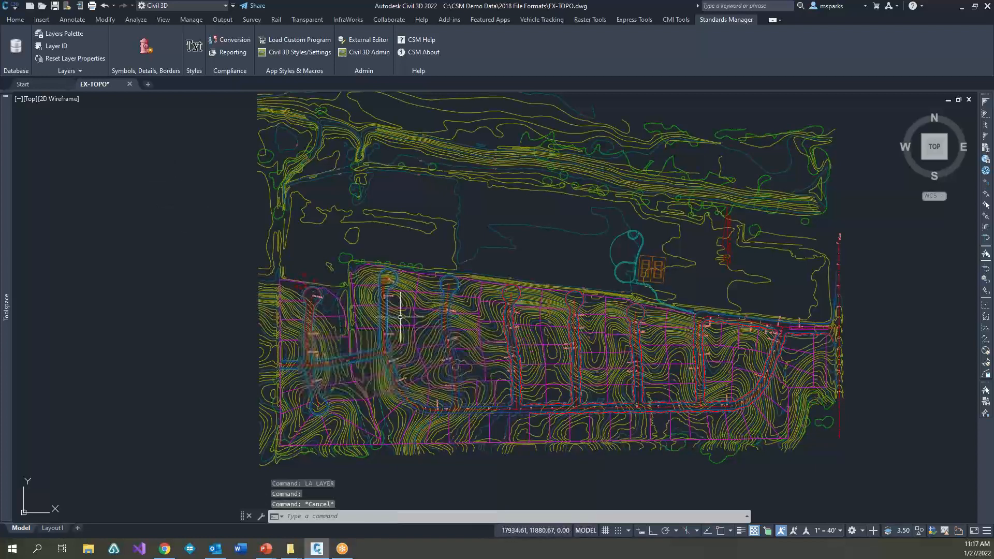
Step: Reset the layer properties of EX-TOPO.dwg and the riolosub.dwg external reference, assigning duplicate standard layers globally to the Survey discipline
click(72, 58)
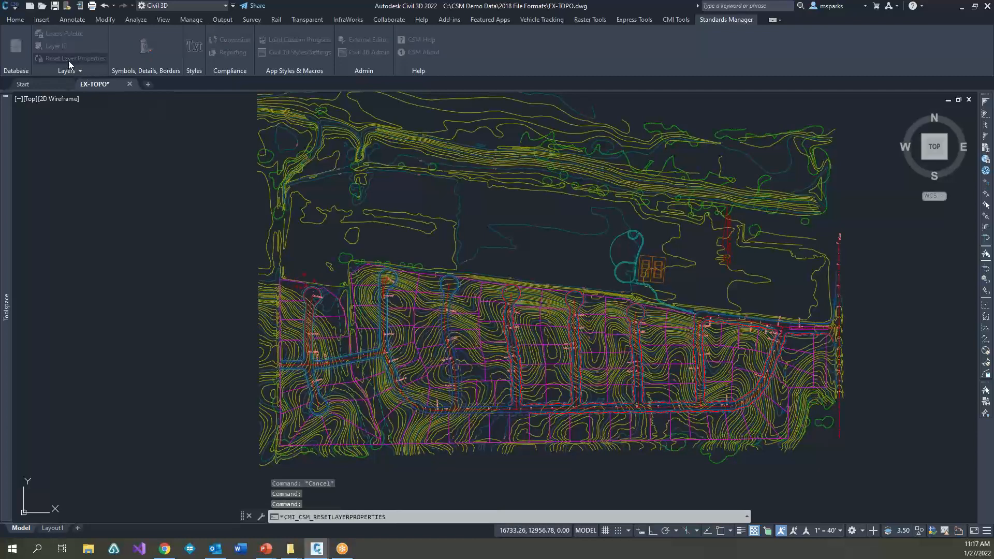
click(647, 247)
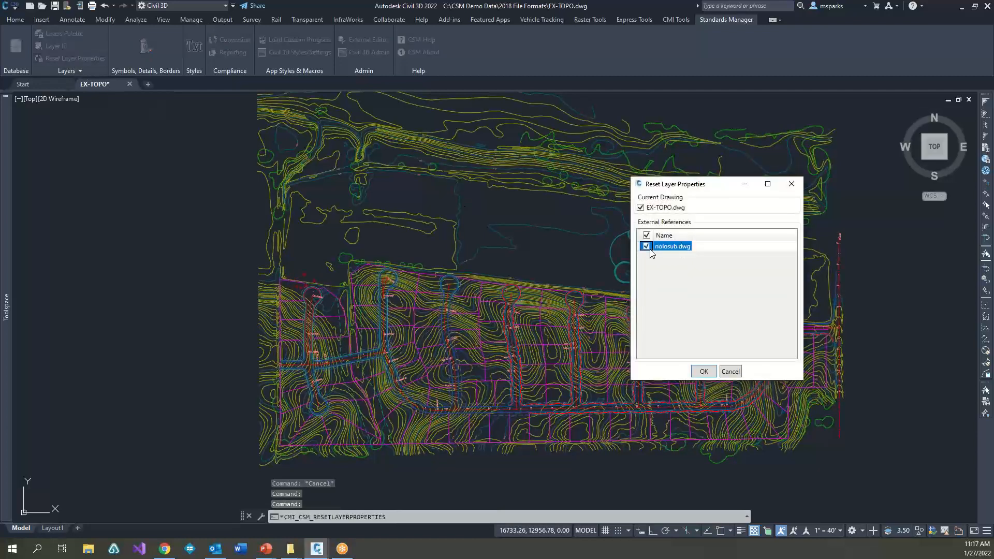
click(703, 371)
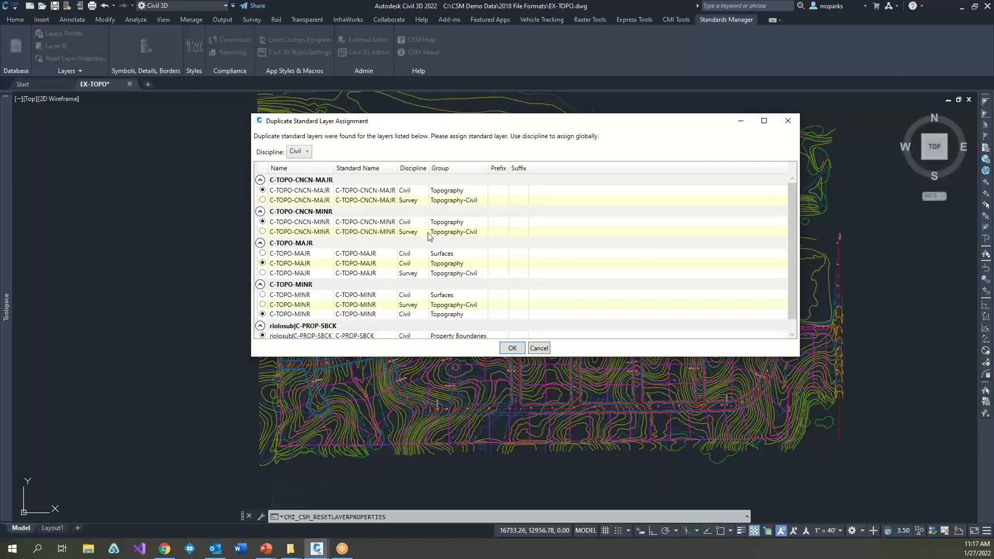
scroll(365, 303, down, 1)
scroll(371, 286, up, 1)
click(304, 152)
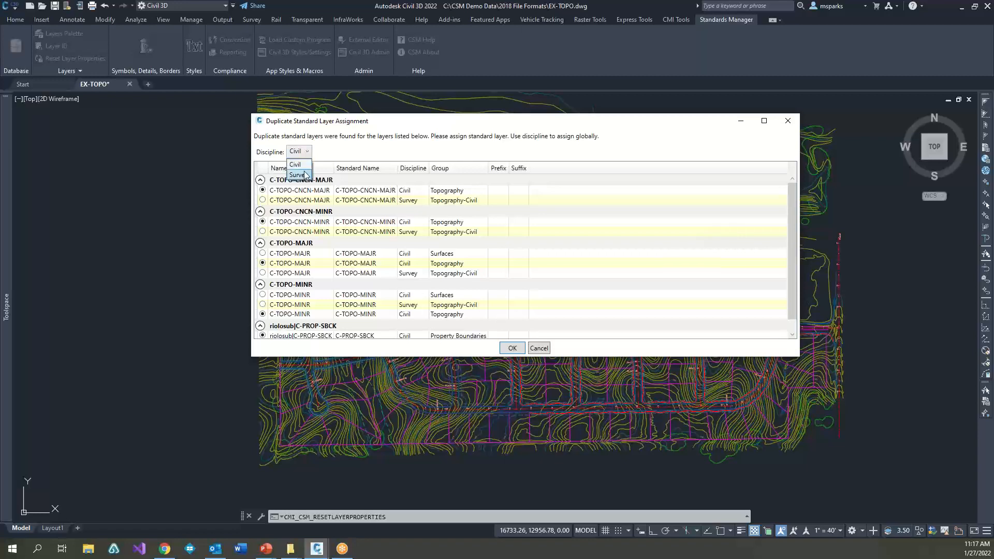
click(298, 170)
click(513, 348)
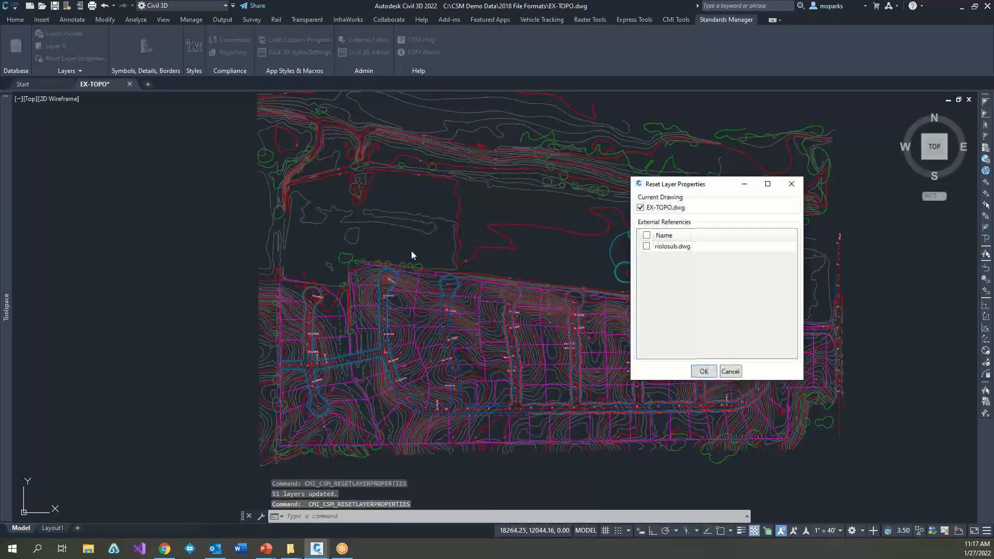
Step: Reset the layer properties of EX-TOPO.dwg and riolosub.dwg again, assigning duplicate standard layers globally to the Civil discipline
click(647, 247)
click(709, 376)
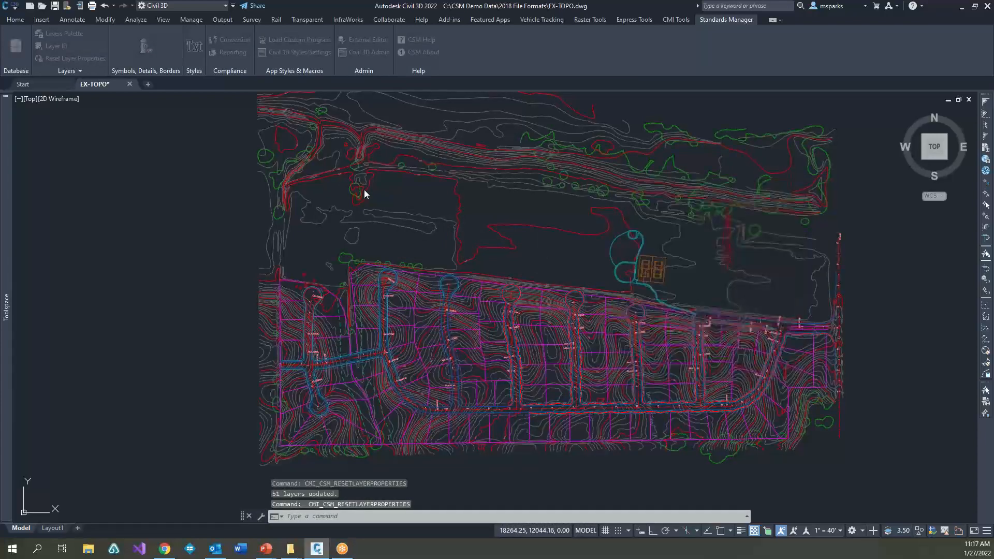
click(304, 152)
click(303, 167)
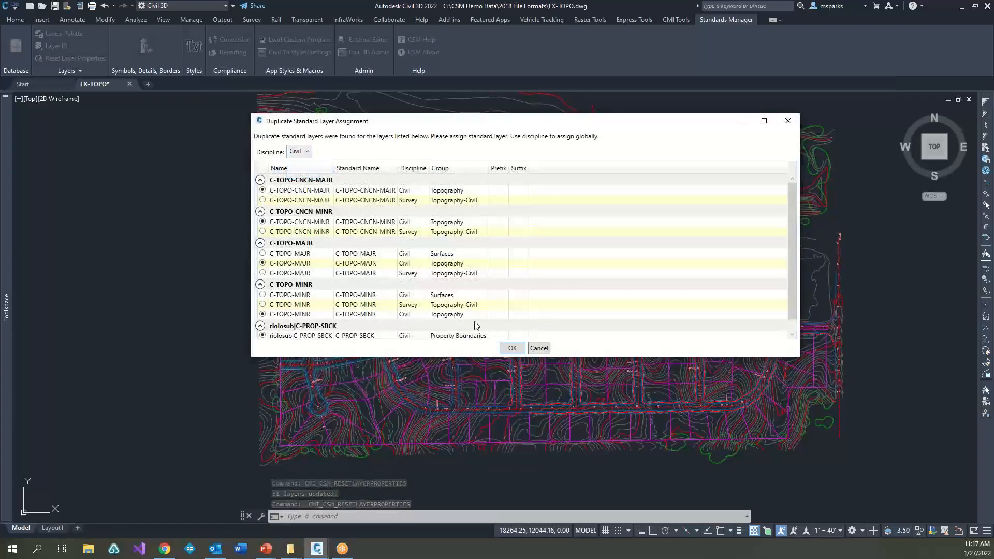
click(513, 348)
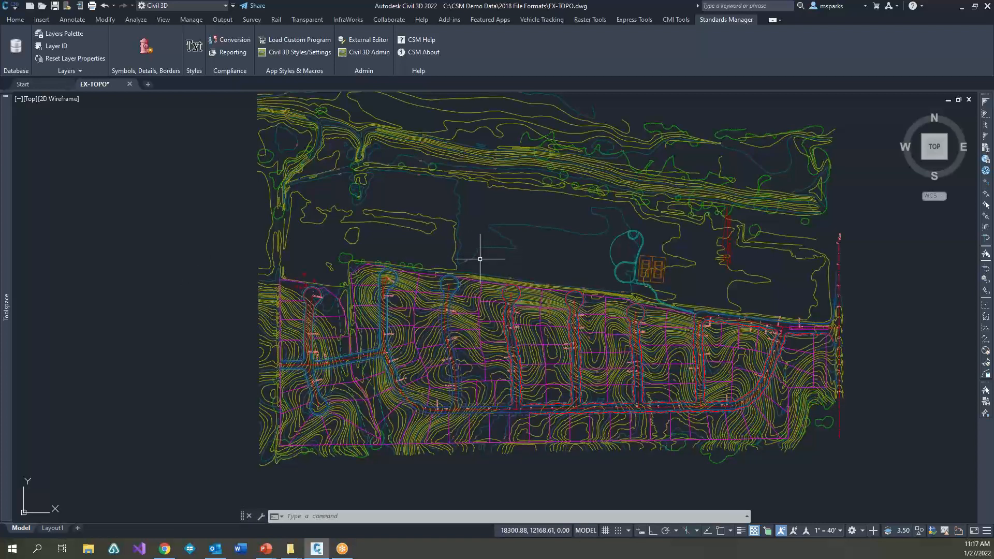
Step: Open the Layers Palette, review the available layer selection methods, and close the palette
click(79, 36)
click(412, 126)
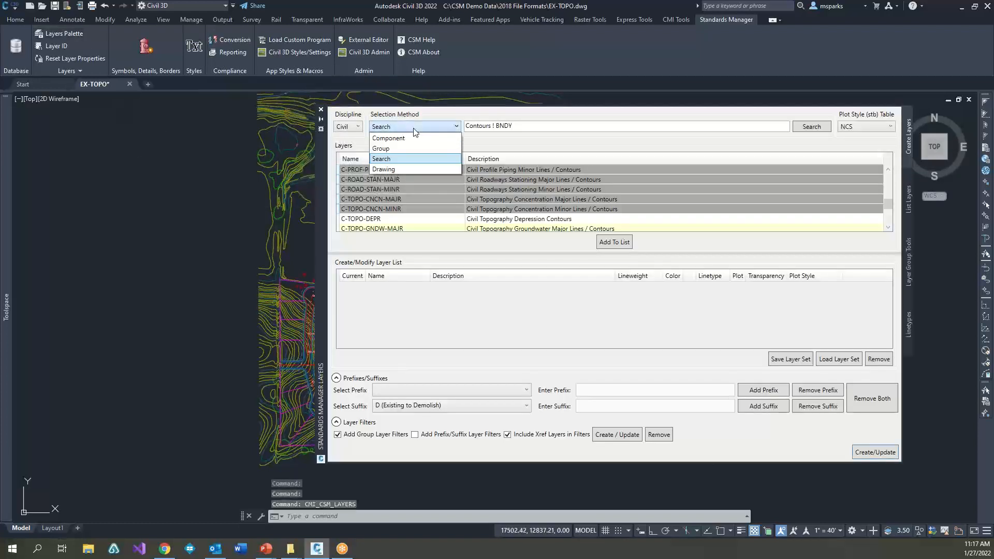
click(414, 128)
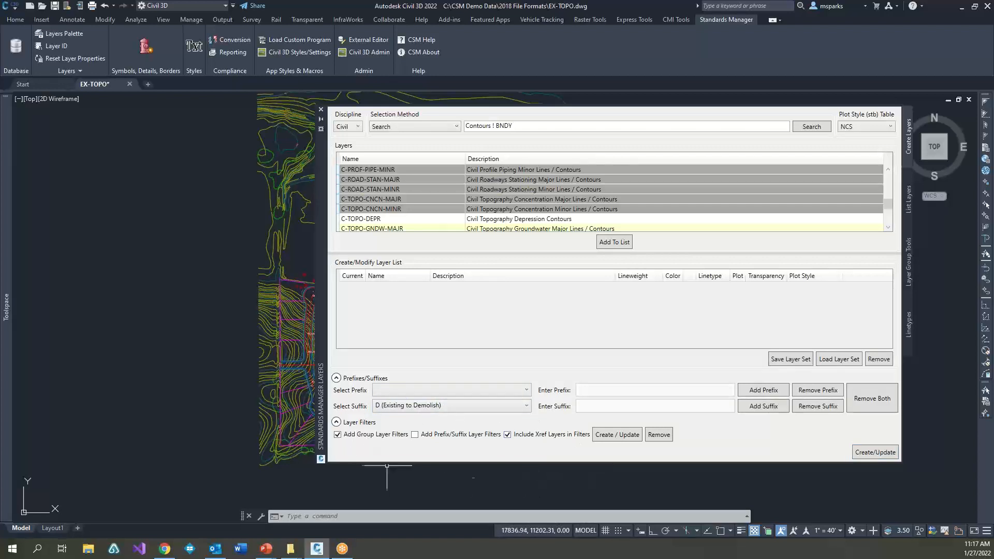
click(321, 110)
Step: Use Layer ID to identify the standard layer of a topography contour and of a lot line in the external reference
scroll(440, 278, up, 4)
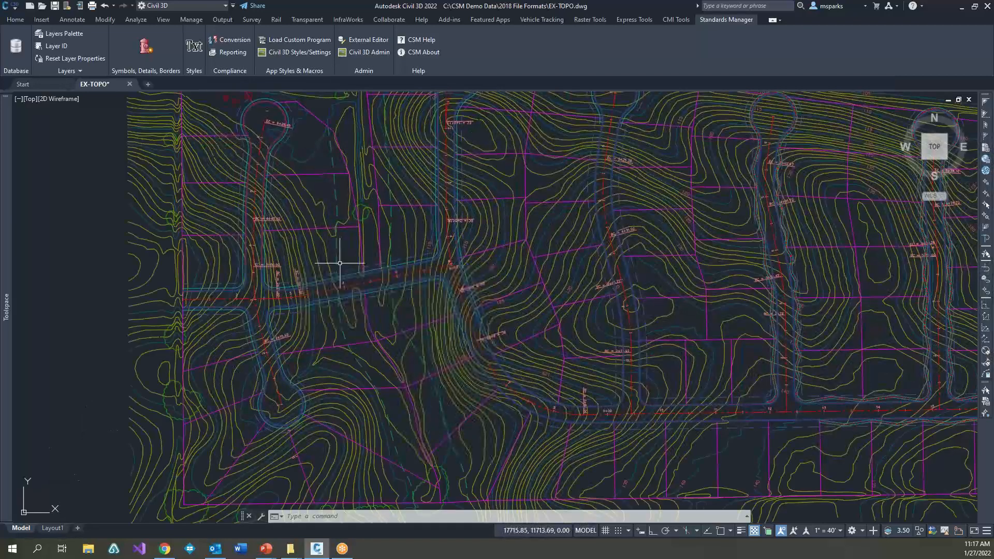
click(60, 49)
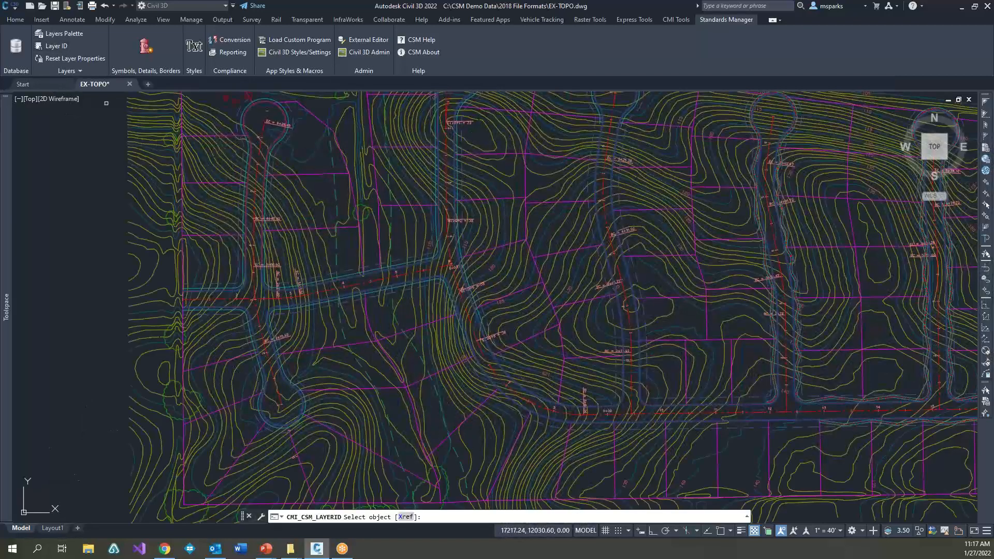
click(422, 349)
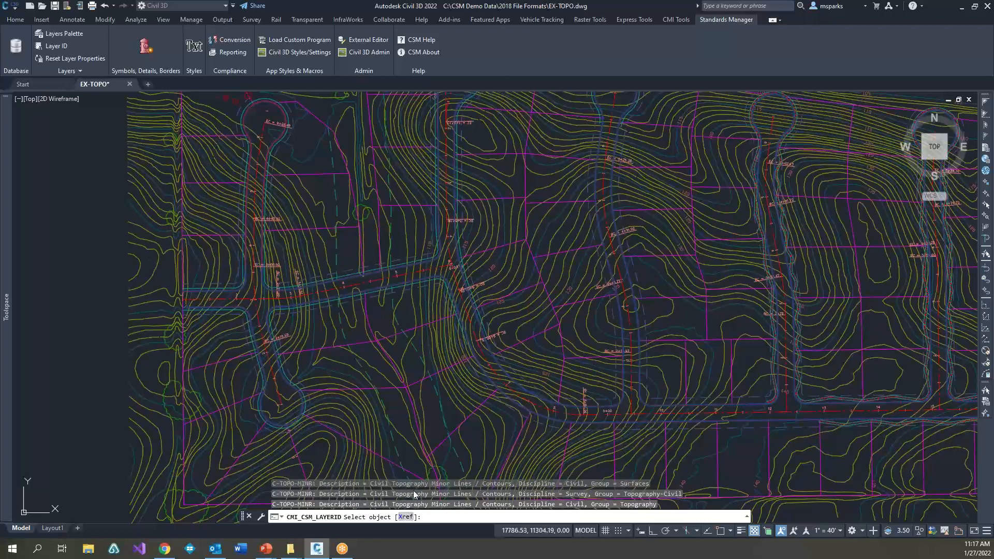
click(405, 516)
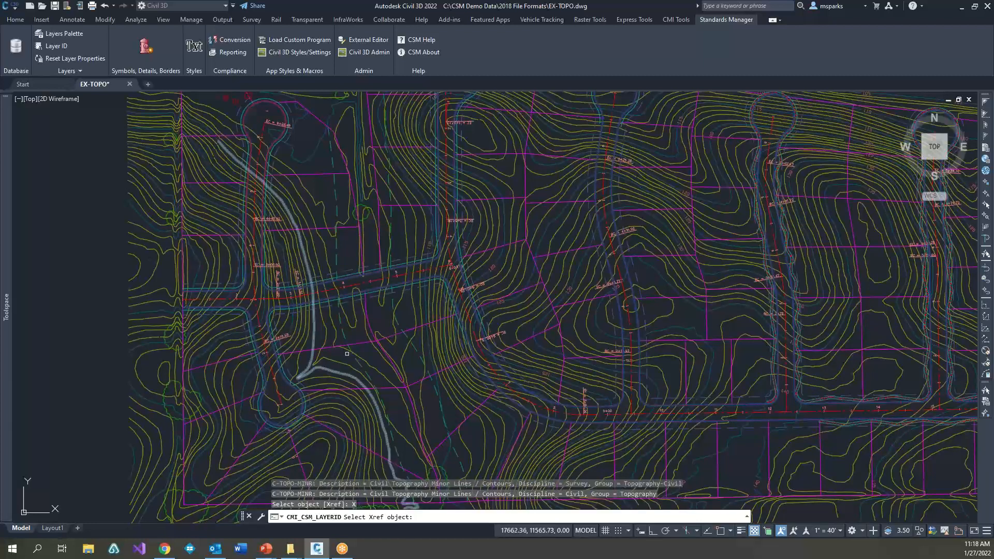
click(349, 345)
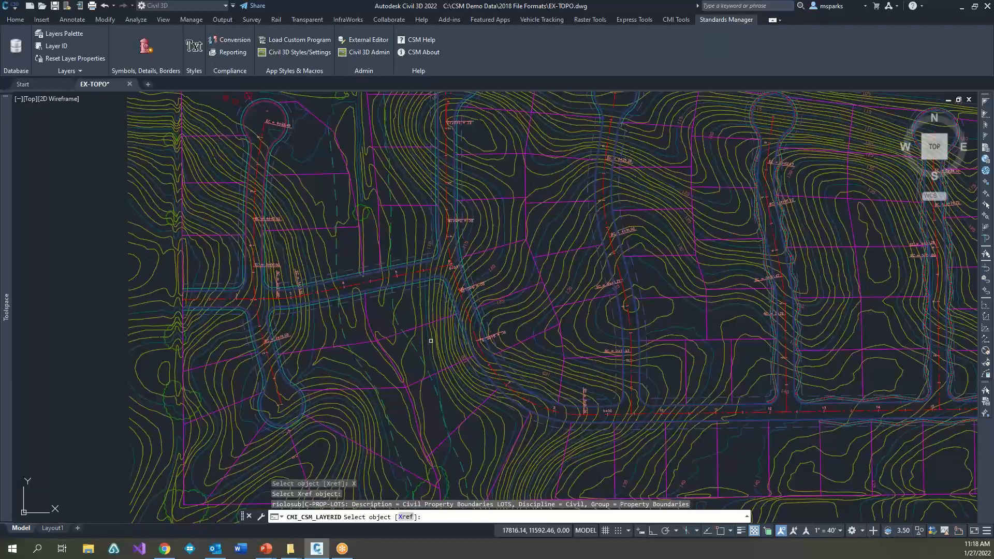
key(Escape)
key(Escape)
key(Escape)
Step: Draw a diagonal line about 1180 units long in the empty area west of the site
scroll(431, 341, down, 6)
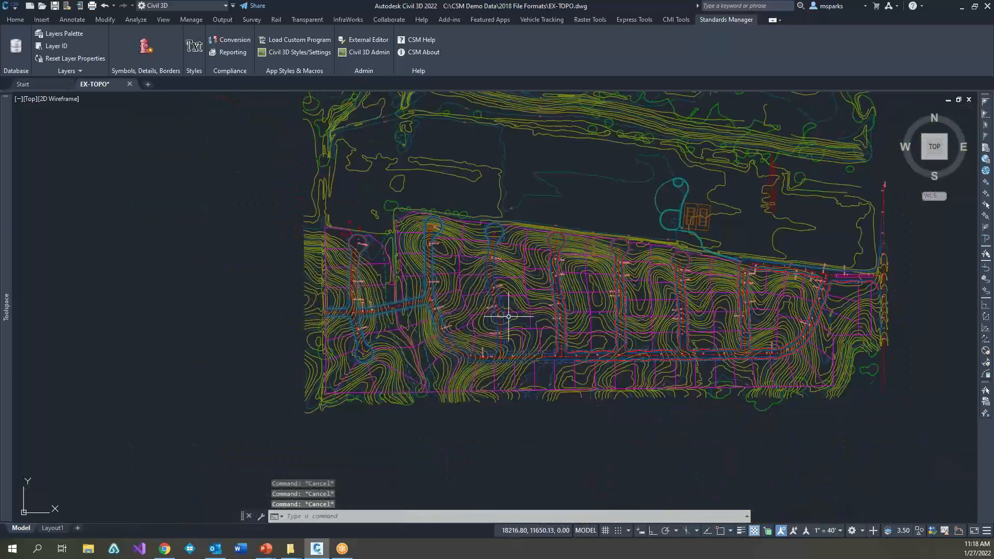
scroll(501, 366, down, 1)
scroll(501, 365, down, 2)
middle_drag(456, 339, 564, 348)
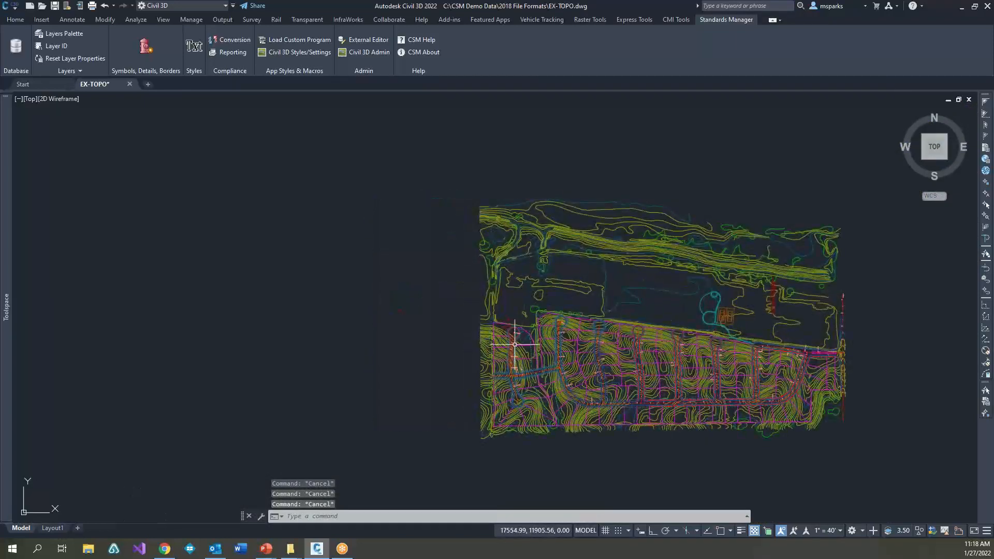
text(l)
key(Return)
click(293, 292)
click(406, 184)
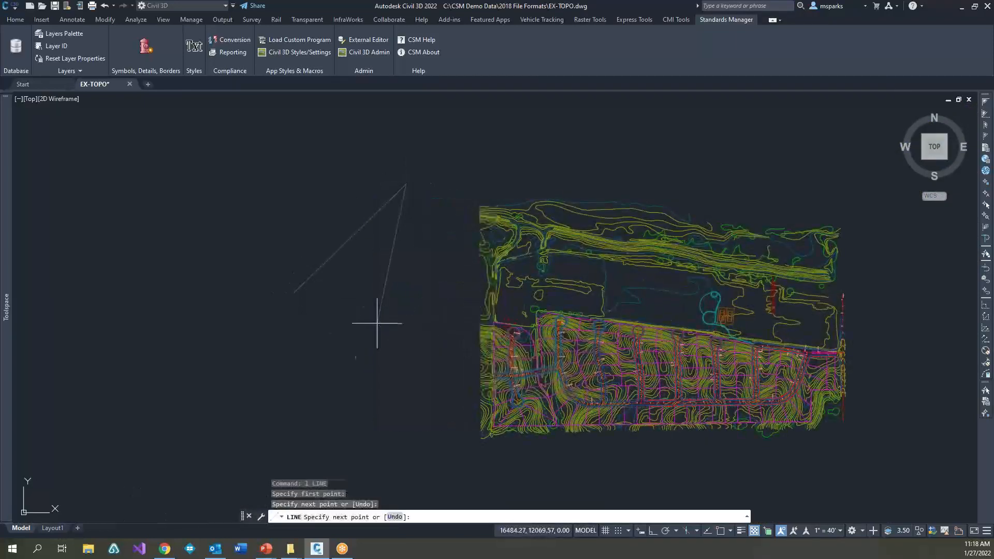
key(Escape)
key(Escape)
Step: Draw three more separate diagonal lines below the first one, the last about 641 units long
text(l)
key(Return)
click(299, 358)
click(446, 252)
key(Escape)
key(Return)
click(331, 418)
click(367, 377)
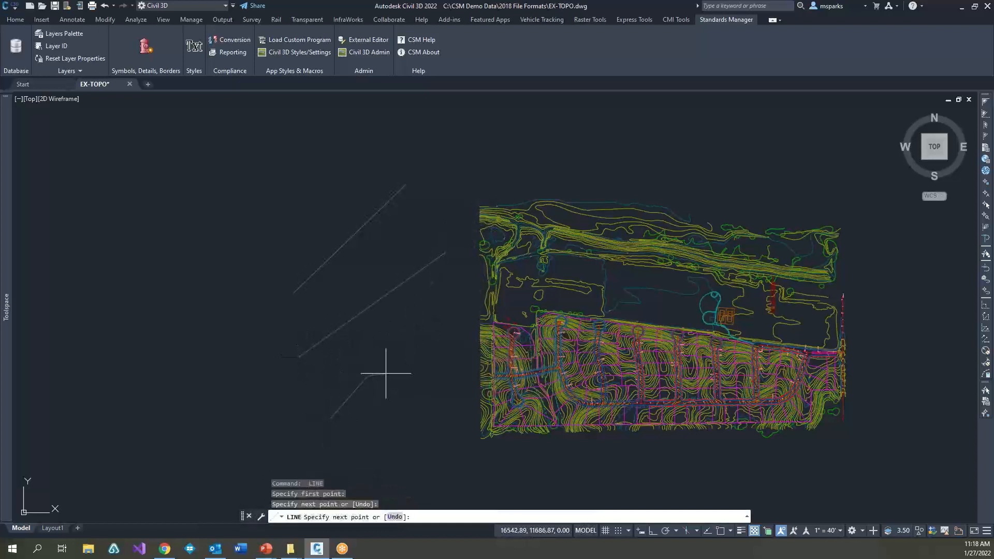
key(Escape)
key(Escape)
key(Escape)
Step: Create five new layers named 1, 2, 3, 4 and 5 in the Layer Properties Manager
text(la)
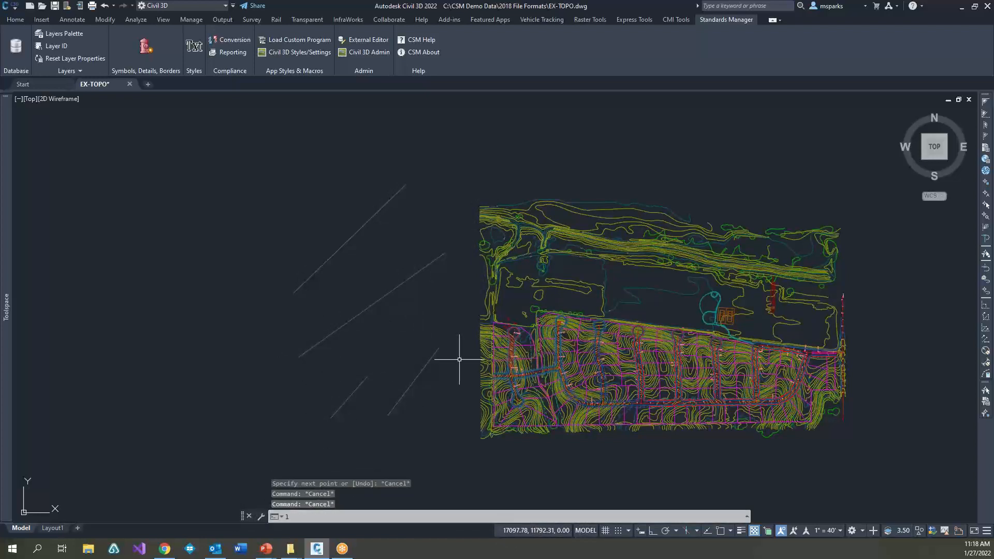
key(Return)
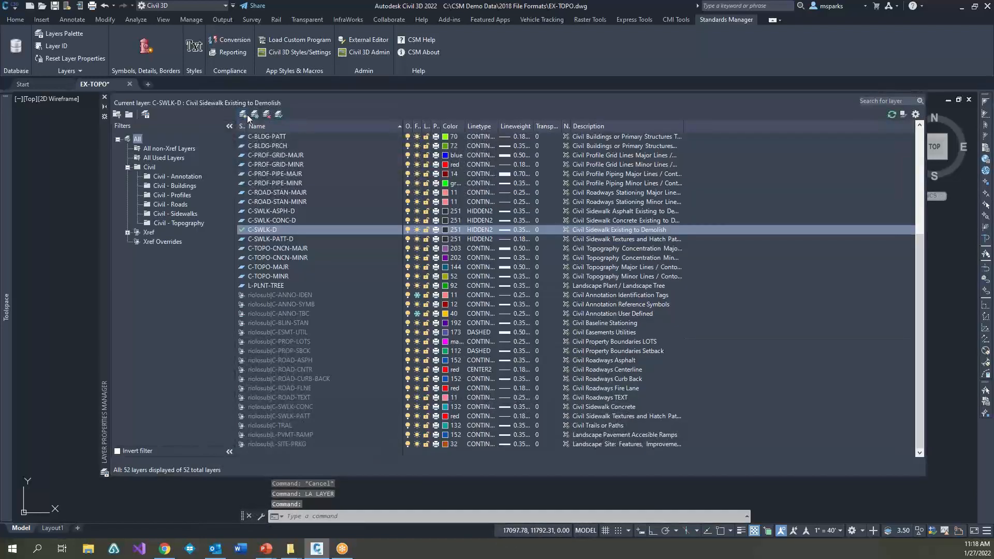
click(247, 114)
text(1,2,3,4,5)
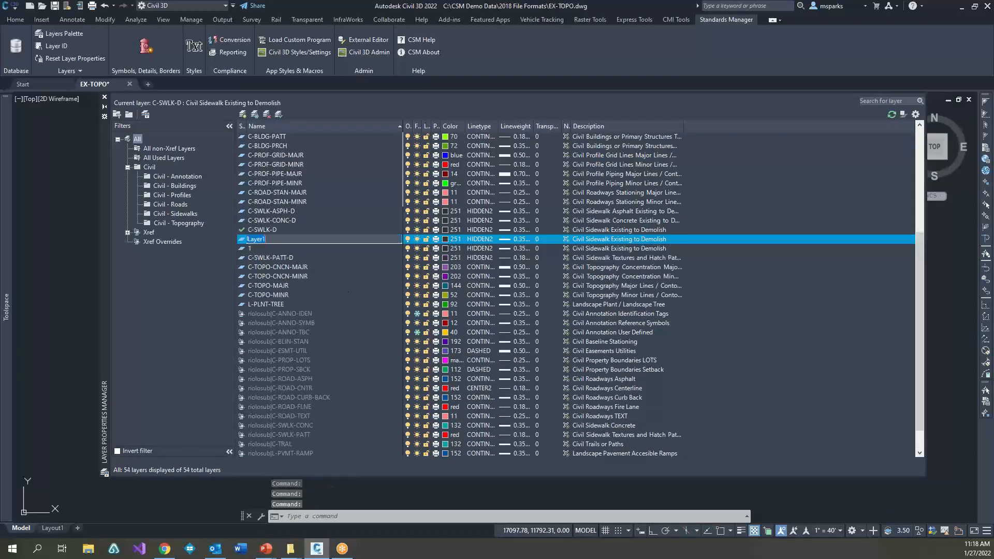
key(Return)
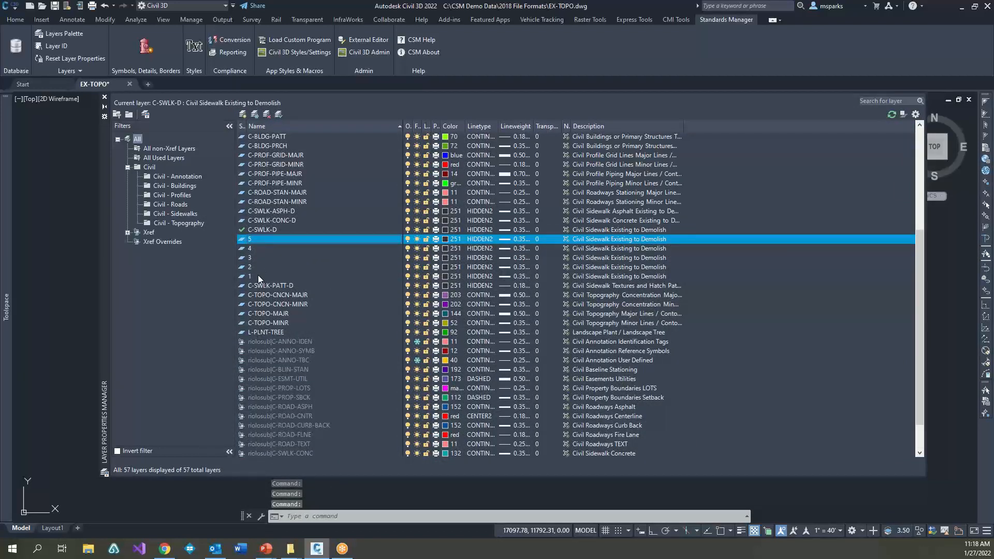
Step: Set the color of layers 1 through 5 to cyan and close the Layer Properties Manager
click(250, 259)
click(249, 278)
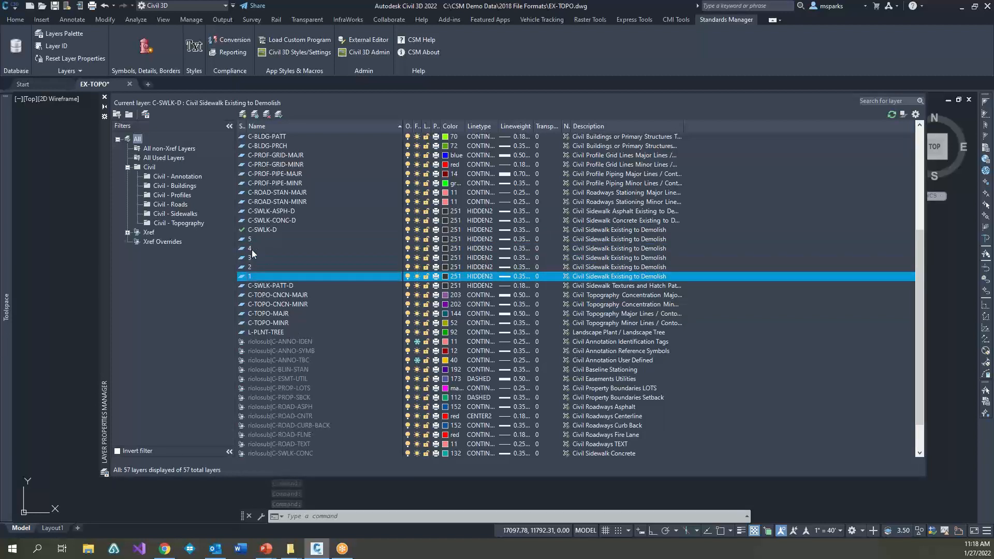
shift+click(374, 241)
click(444, 240)
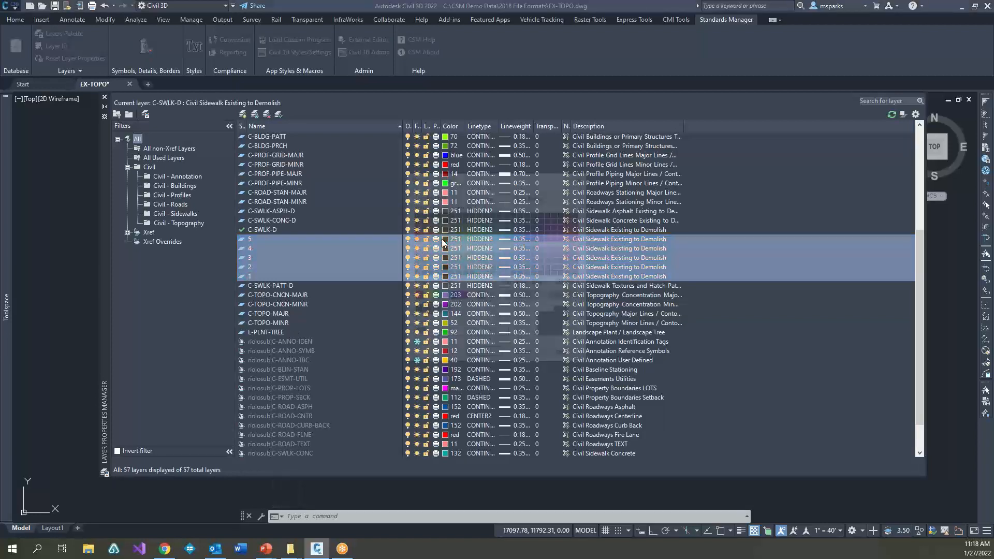
double_click(445, 301)
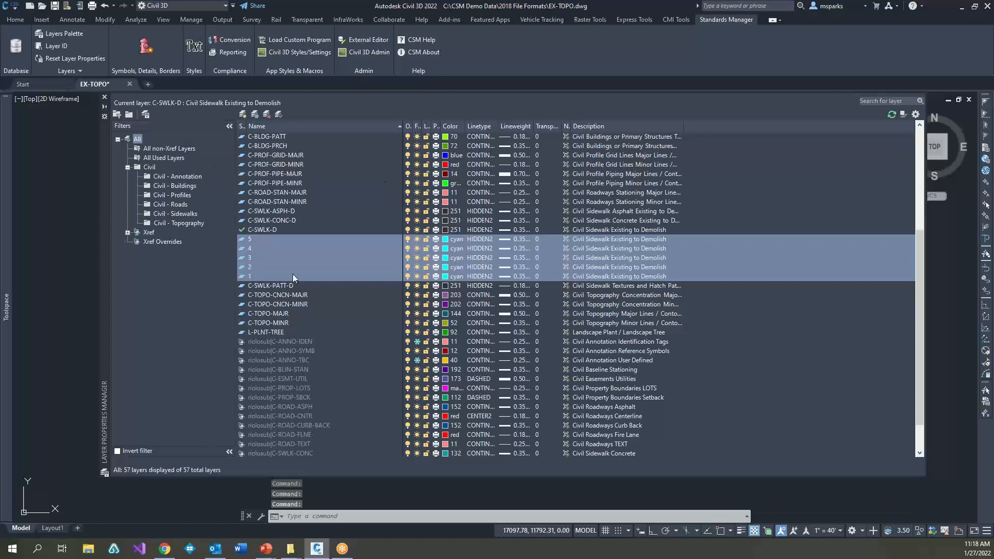
click(104, 97)
Step: Move the uppermost new diagonal line to layer 1 through its object properties
click(334, 289)
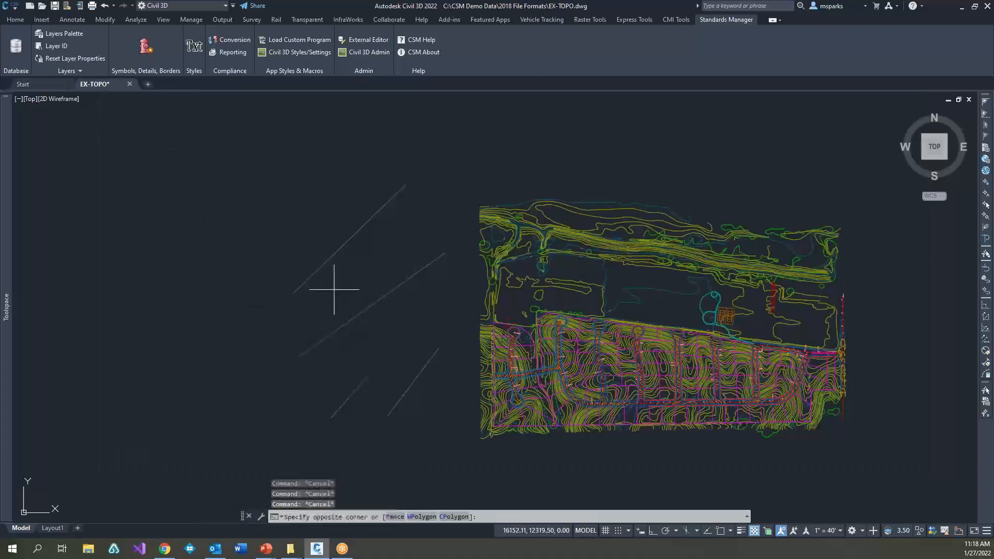
click(289, 228)
key(ctrl+1)
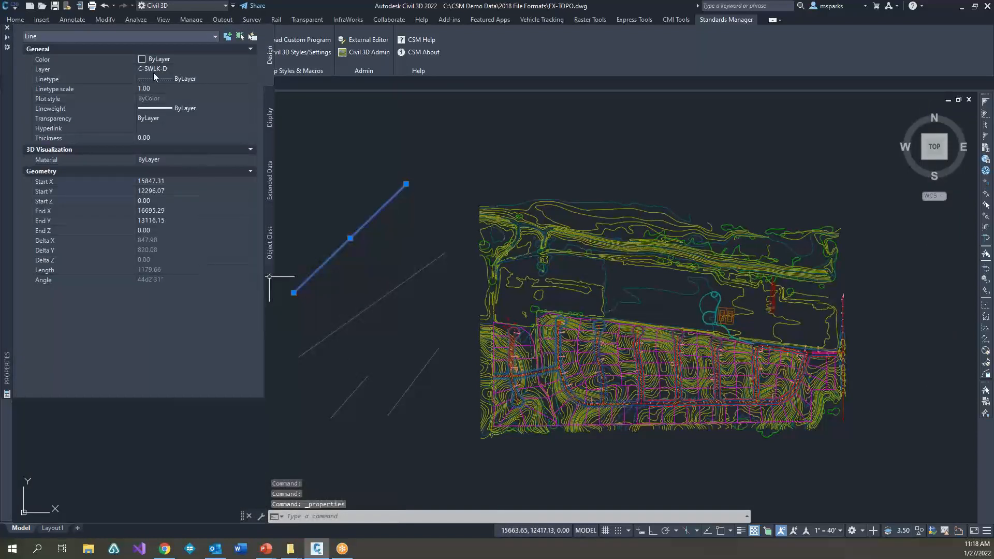
click(157, 70)
click(158, 69)
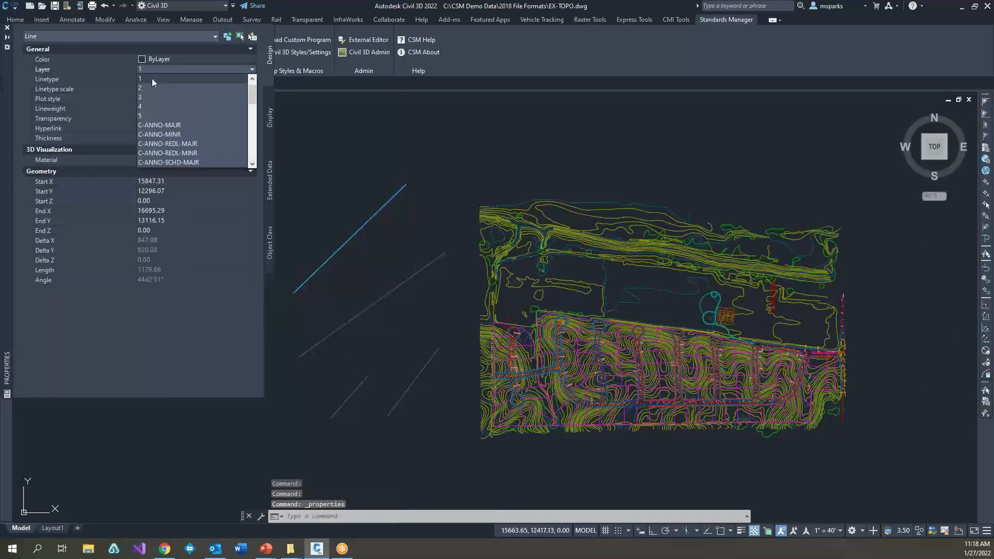
click(152, 78)
key(Escape)
key(Escape)
Step: Move the long middle line and the short line below it to layer 3
click(362, 299)
click(305, 456)
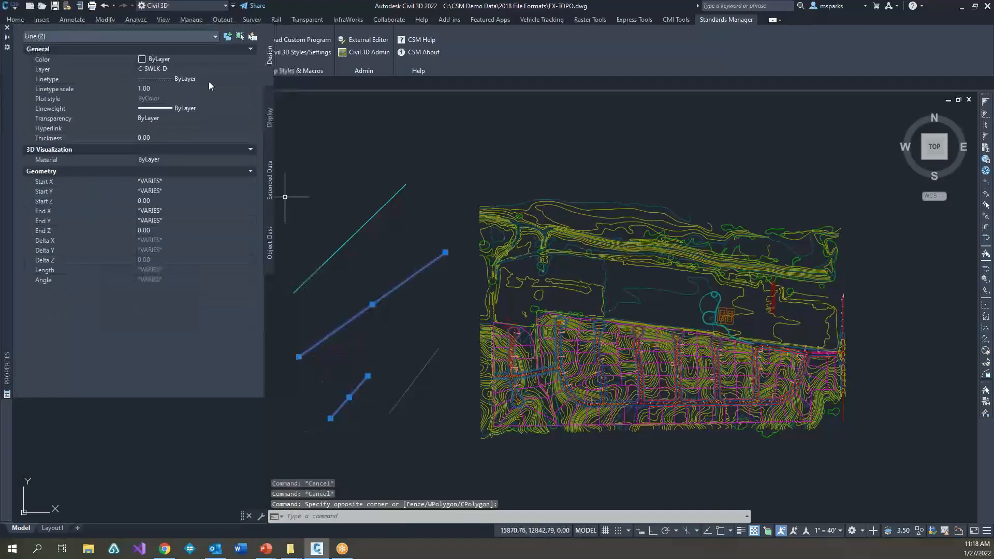
click(173, 70)
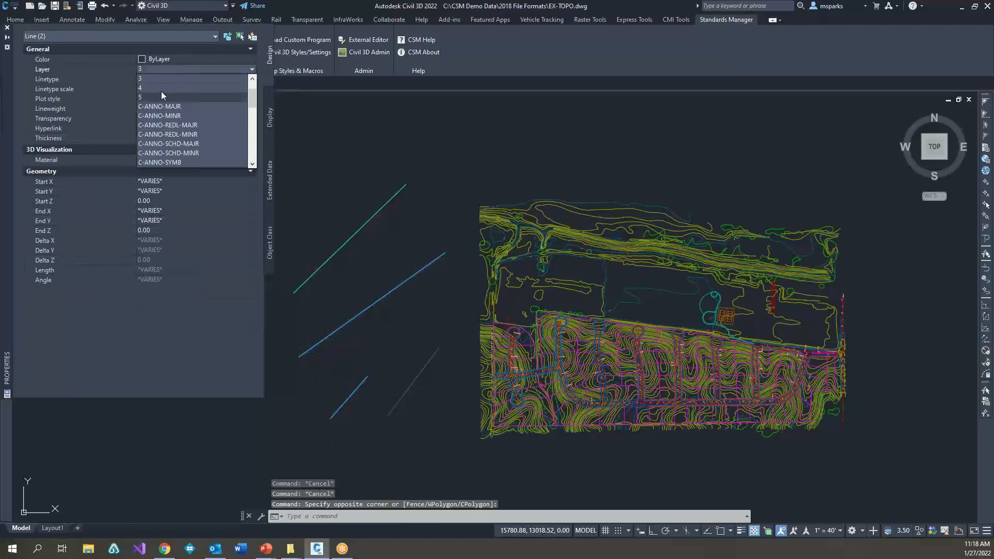
click(152, 79)
key(Escape)
key(Escape)
Step: Move the remaining short line nearest the site drawing to layer 4, close its properties and clear the selection
click(426, 437)
click(374, 360)
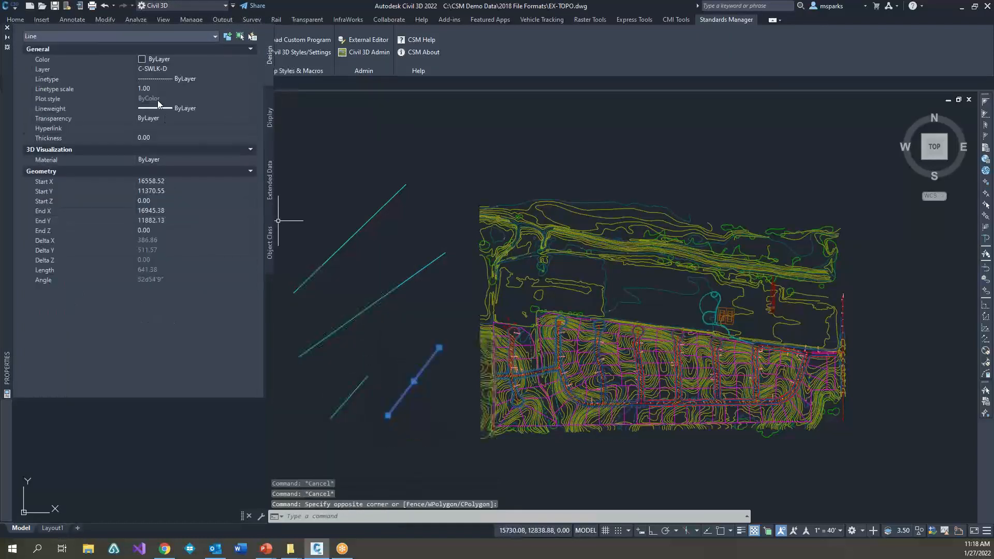
click(151, 68)
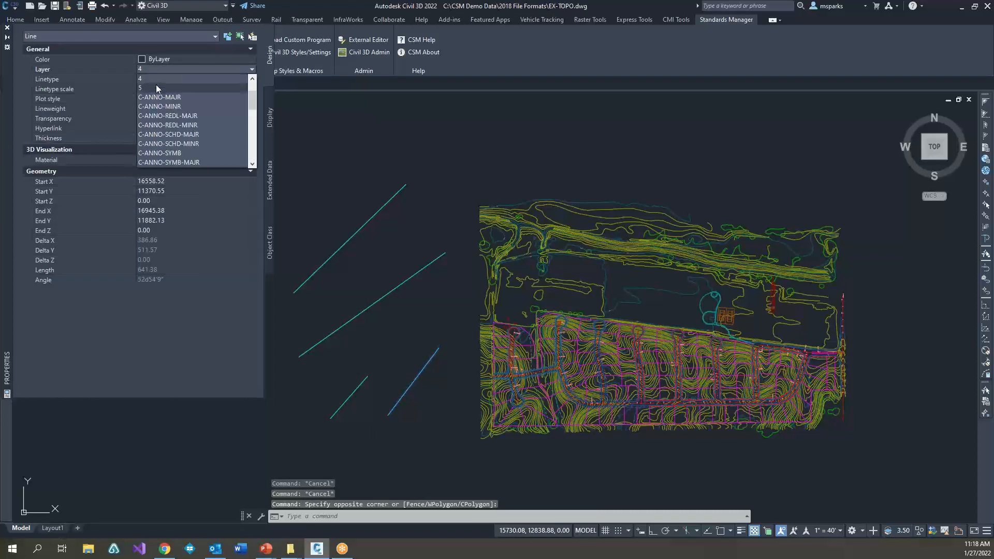
click(155, 87)
click(7, 27)
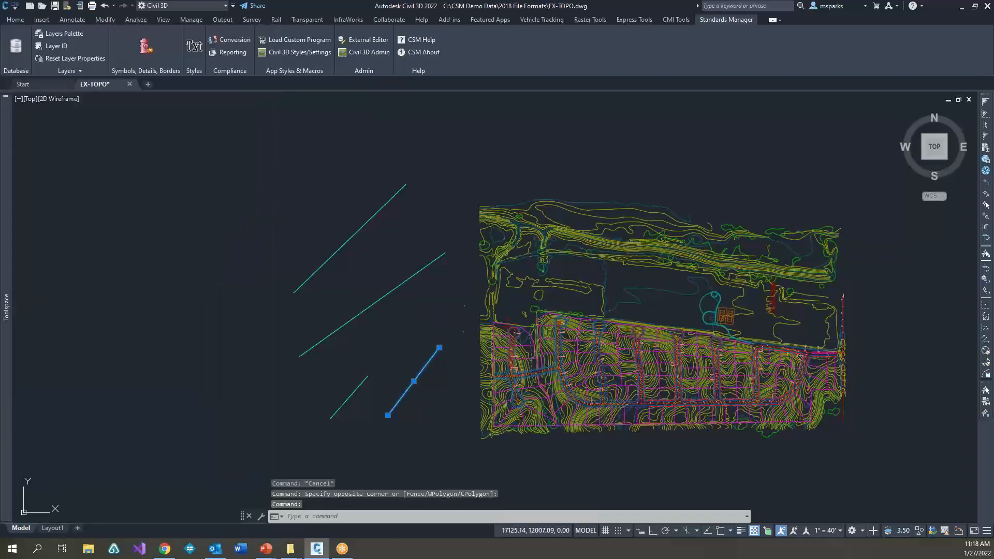
key(Escape)
key(Escape)
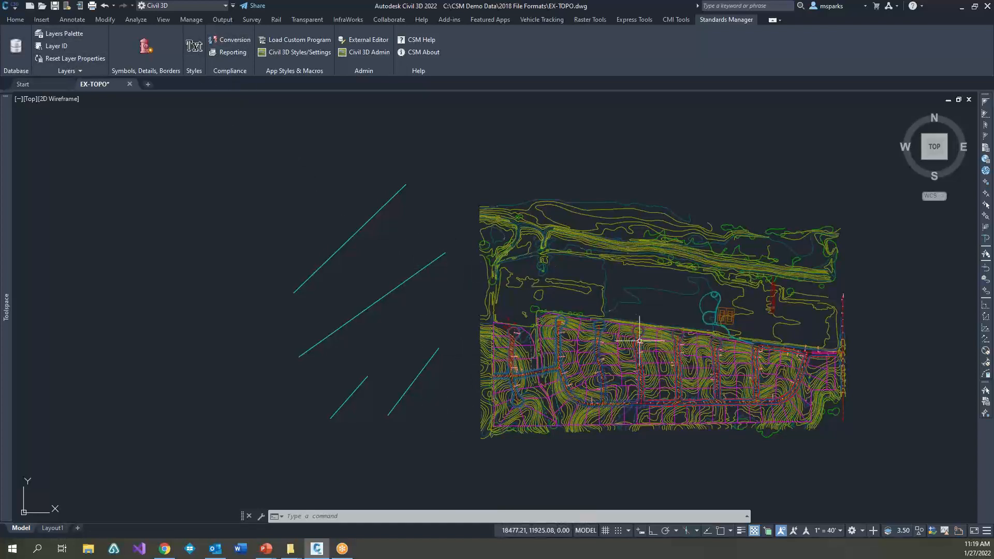
Step: Open the Standards Manager Conversion tool and show its layer conversion list
scroll(577, 329, down, 2)
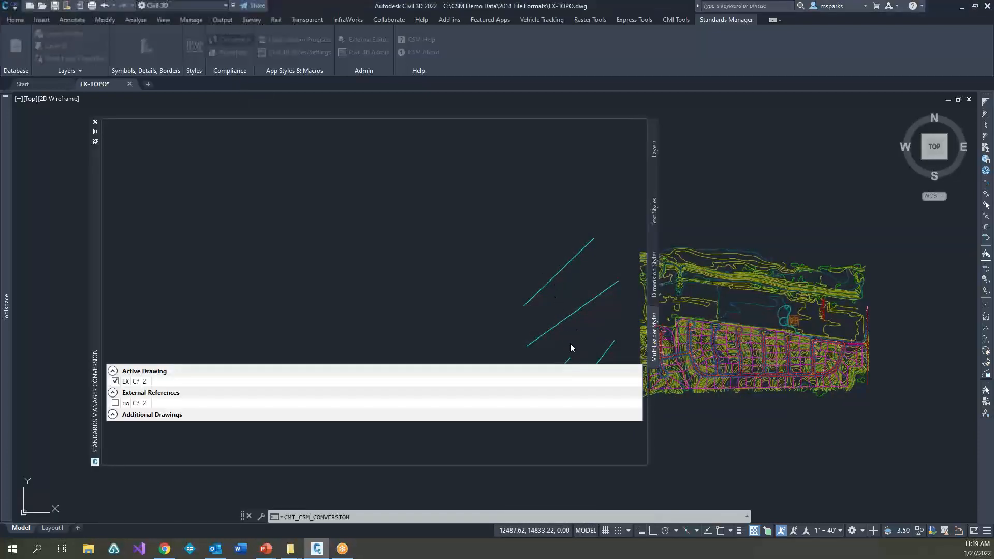
scroll(594, 315, up, 2)
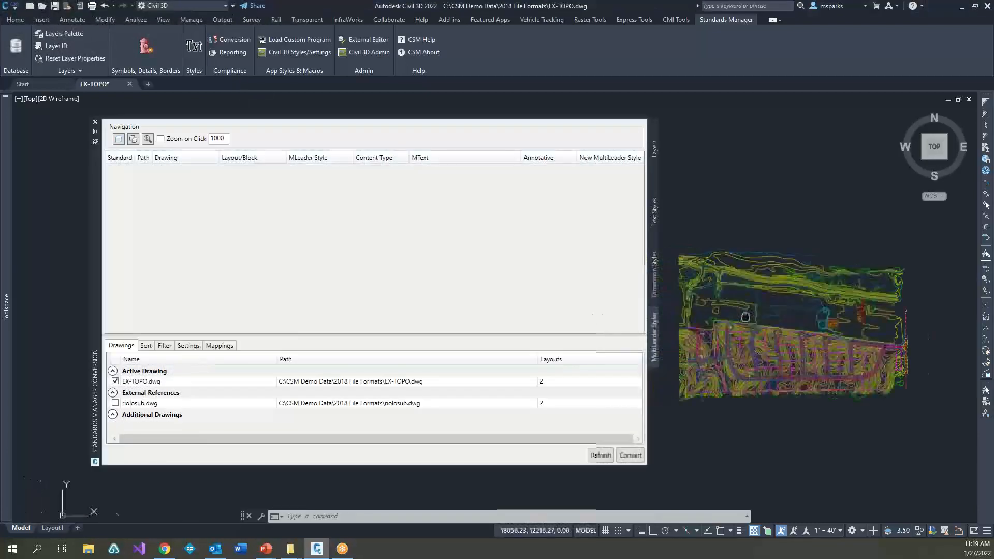
middle_drag(740, 300, 850, 301)
scroll(829, 311, down, 3)
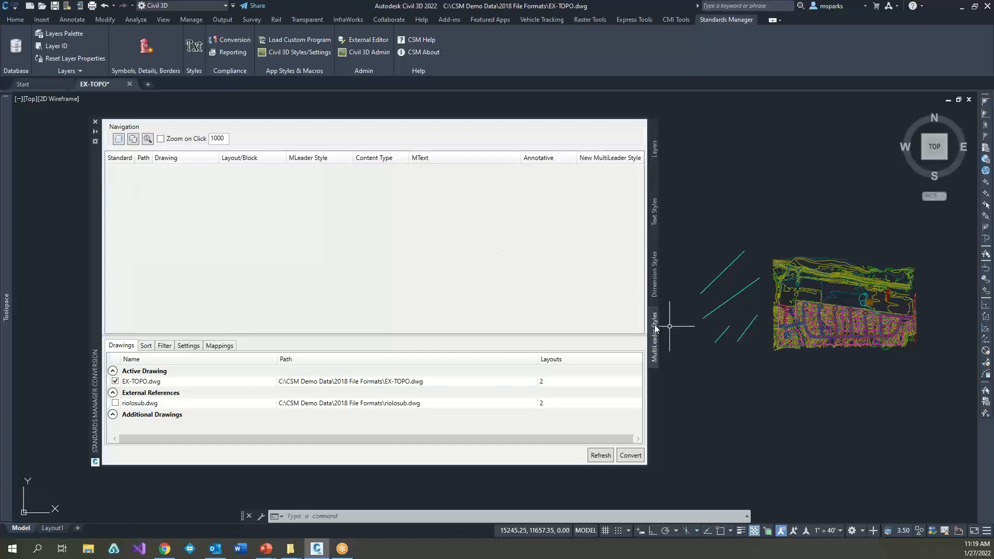
click(656, 149)
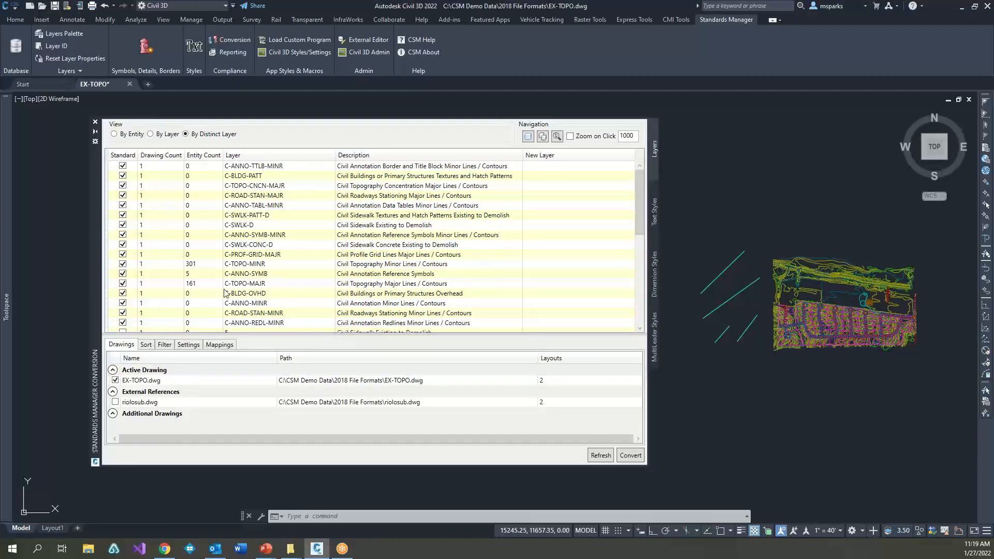
Step: Review the layer list and filter it to non-standard layers by setting the Standard filter to False
mouse_move(641, 184)
mouse_down()
mouse_move(644, 278)
mouse_move(639, 174)
mouse_up()
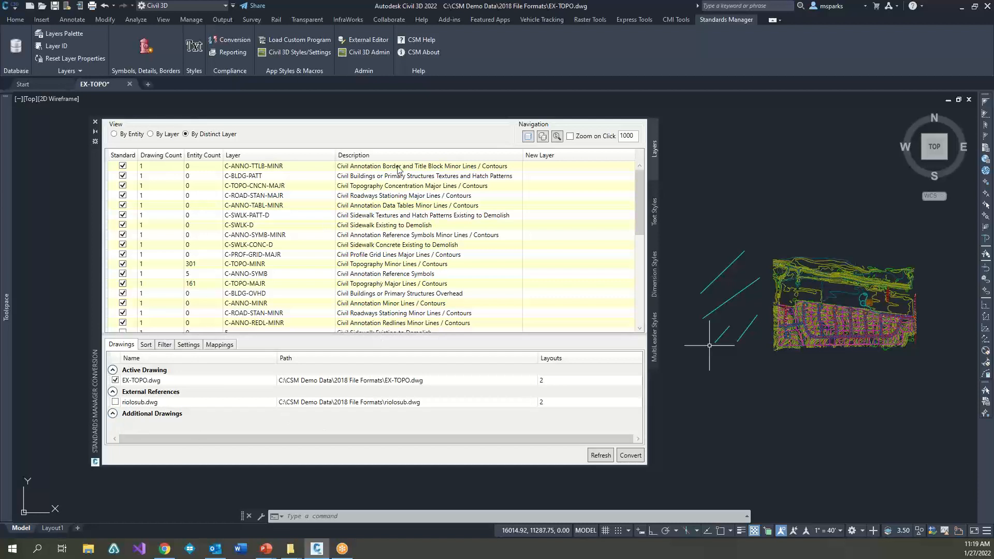
scroll(170, 285, down, 6)
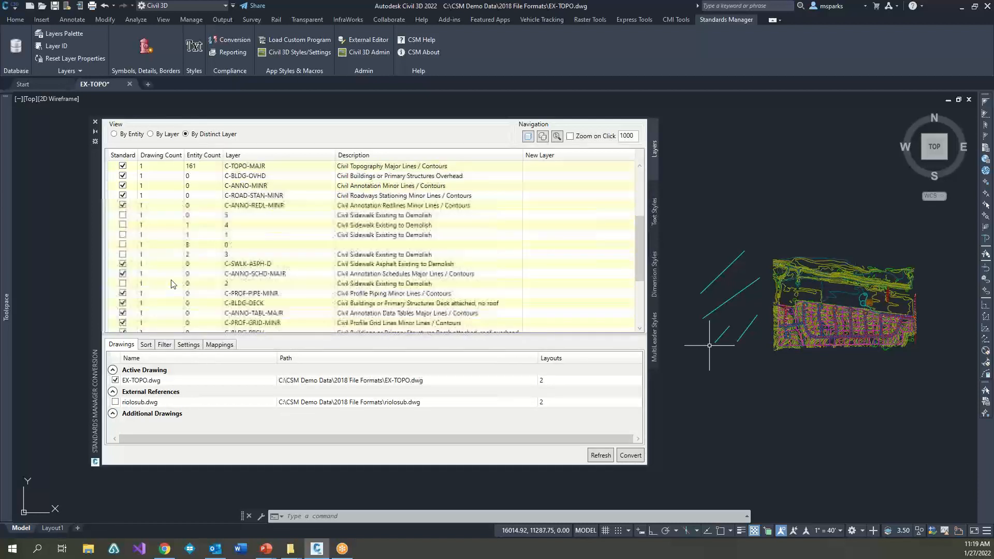
scroll(133, 281, up, 5)
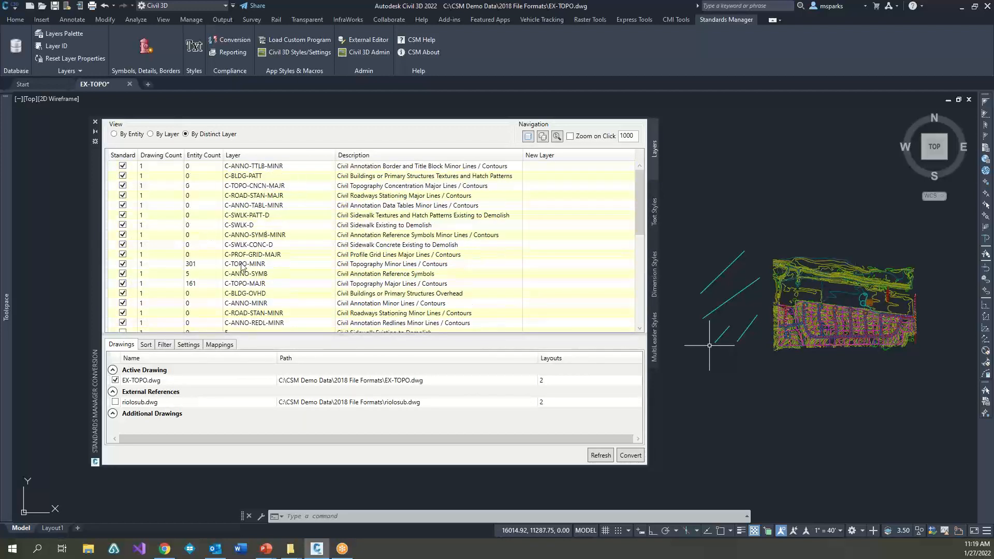
click(164, 345)
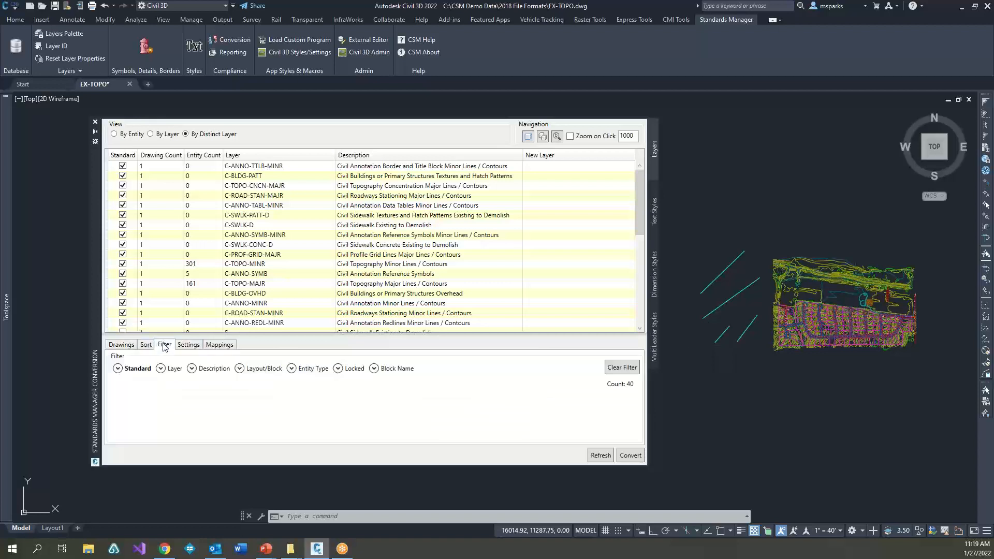
click(118, 369)
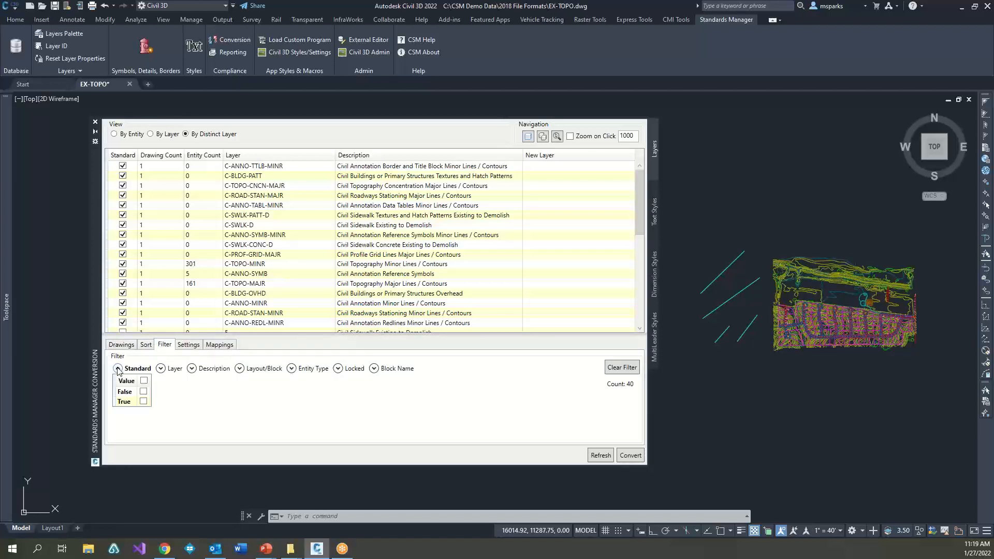
click(144, 393)
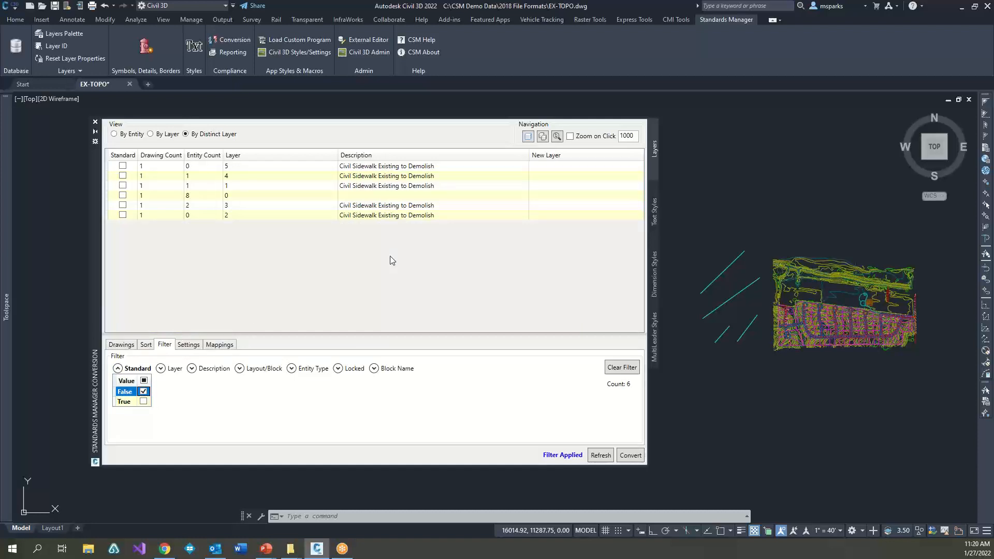
Step: Enable Zoom on Click, zoom to the entity on layer 4 and shift the conversion palette aside
click(229, 197)
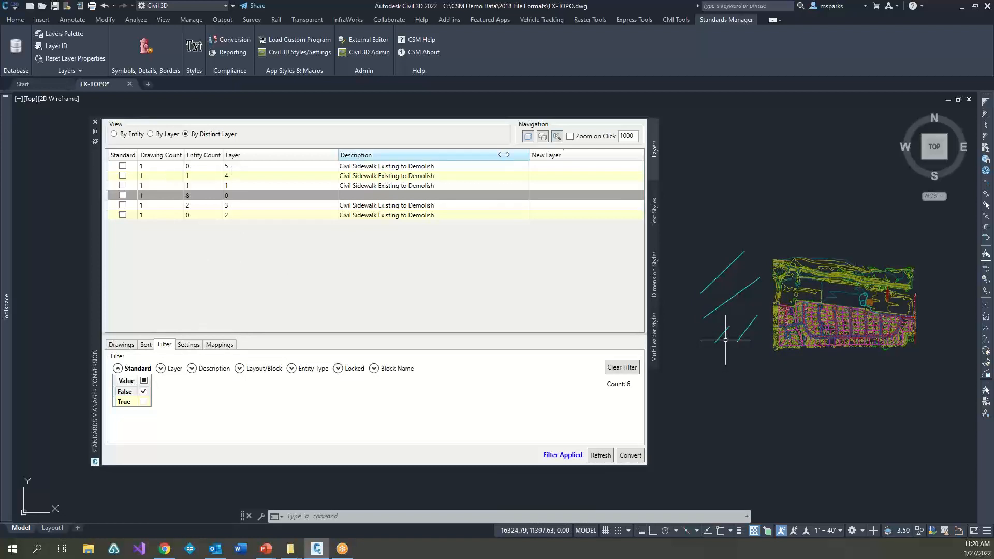
click(570, 137)
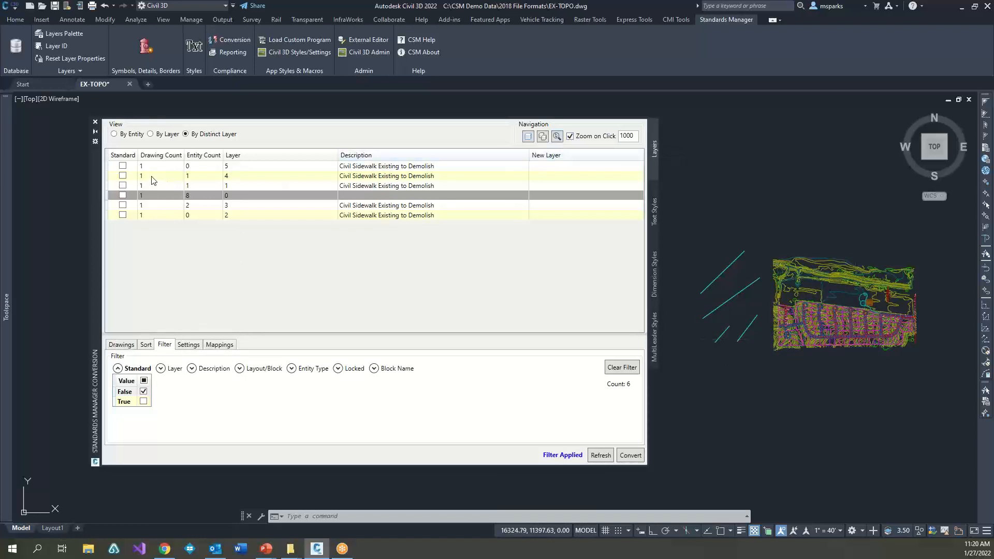
click(153, 176)
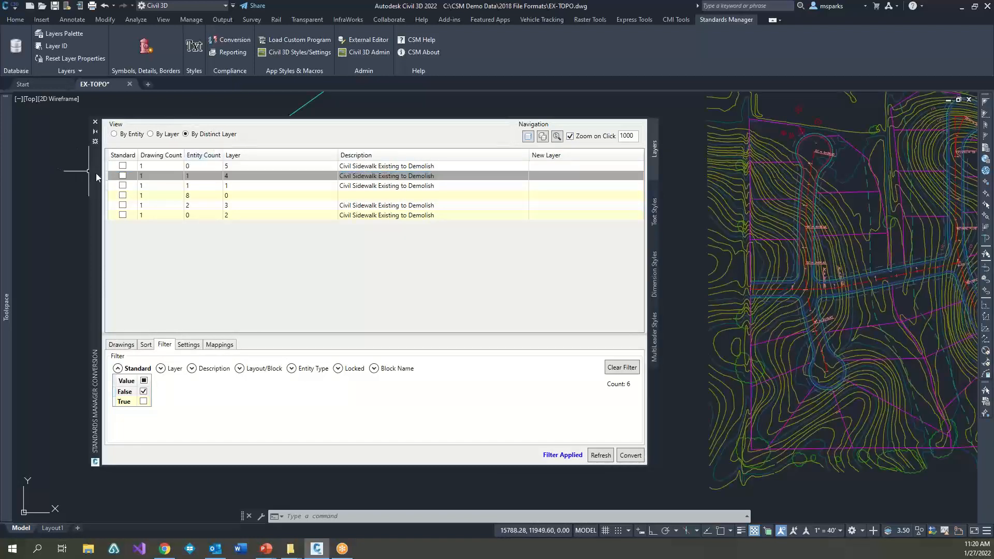
mouse_move(95, 173)
mouse_down()
mouse_move(289, 309)
mouse_move(472, 408)
mouse_move(236, 218)
mouse_move(74, 165)
mouse_up()
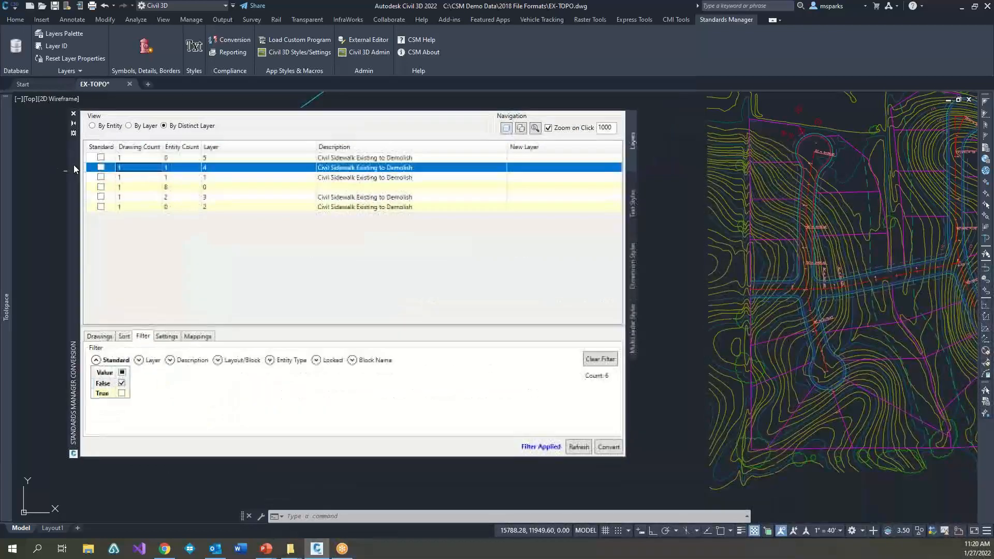
Step: Regenerate the model and bring the four loose lines and the site drawing back into view beside the palette
click(668, 328)
click(665, 317)
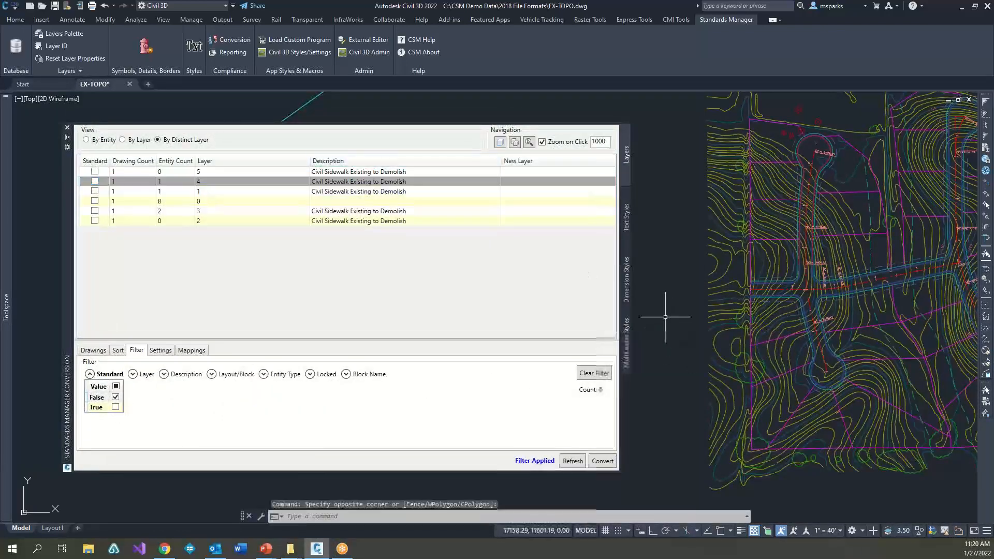
text(re)
key(Return)
scroll(673, 335, down, 8)
scroll(681, 341, down, 2)
middle_drag(681, 340, 760, 339)
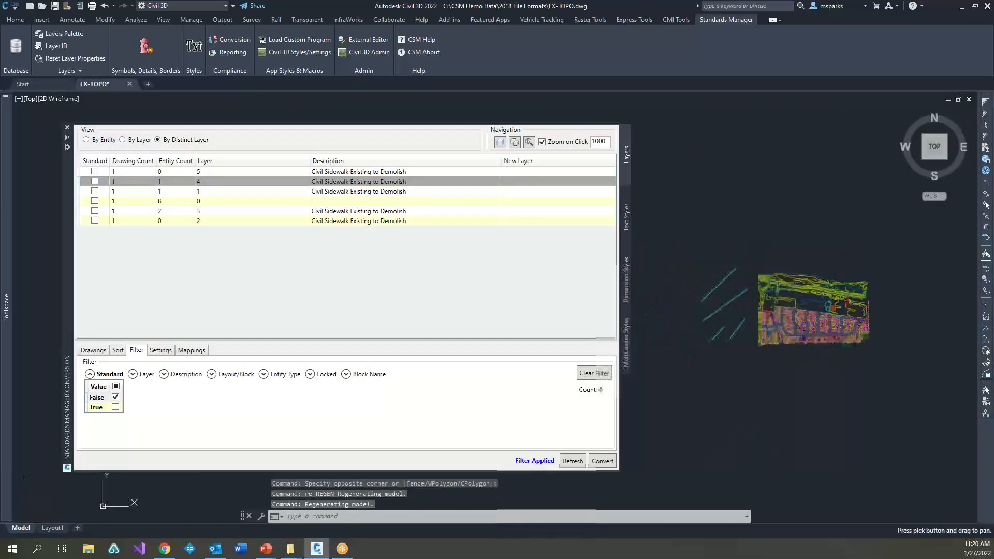
scroll(766, 340, up, 2)
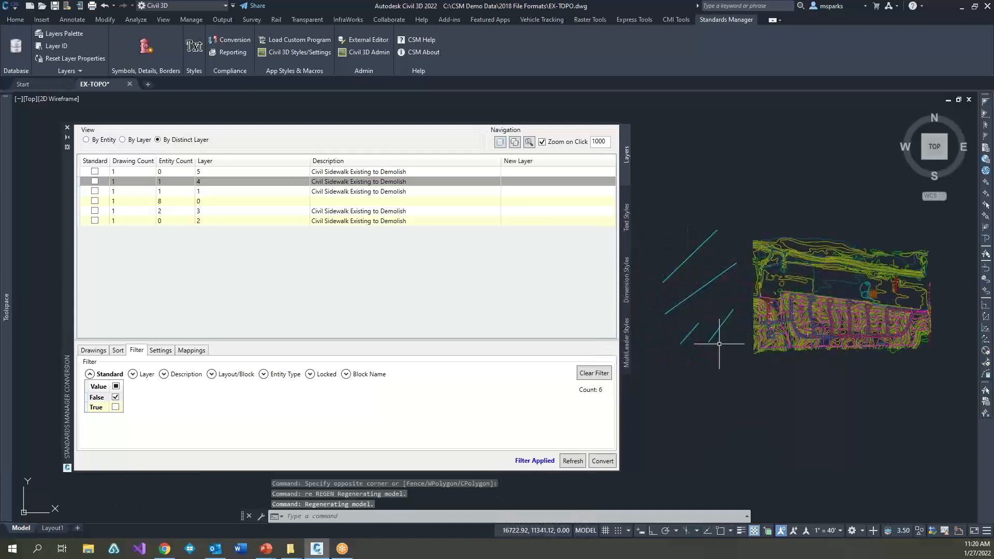
Step: Select layers 1 through 5 in the filtered list, excluding layer 0, and open their new layer assignment for editing
click(137, 172)
shift+click(147, 220)
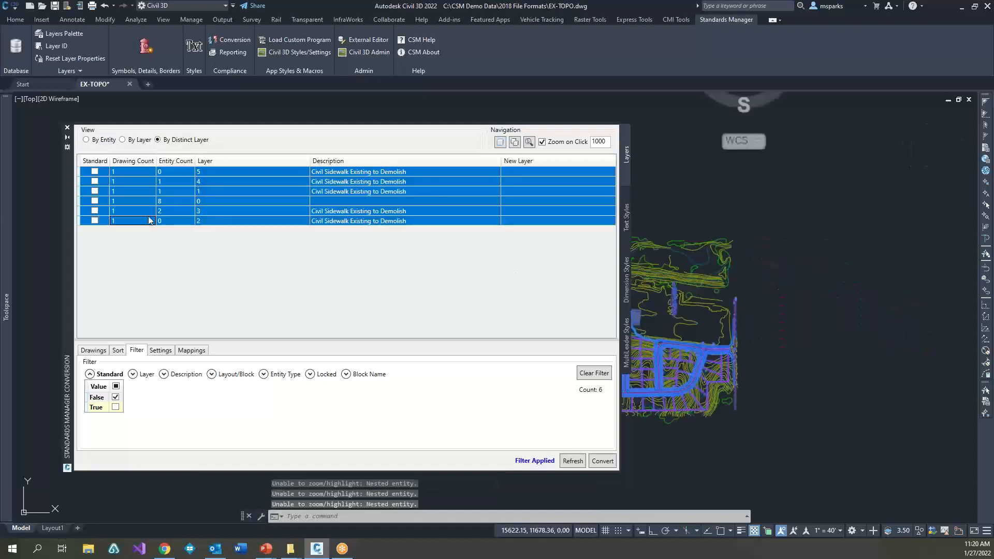
ctrl+click(145, 204)
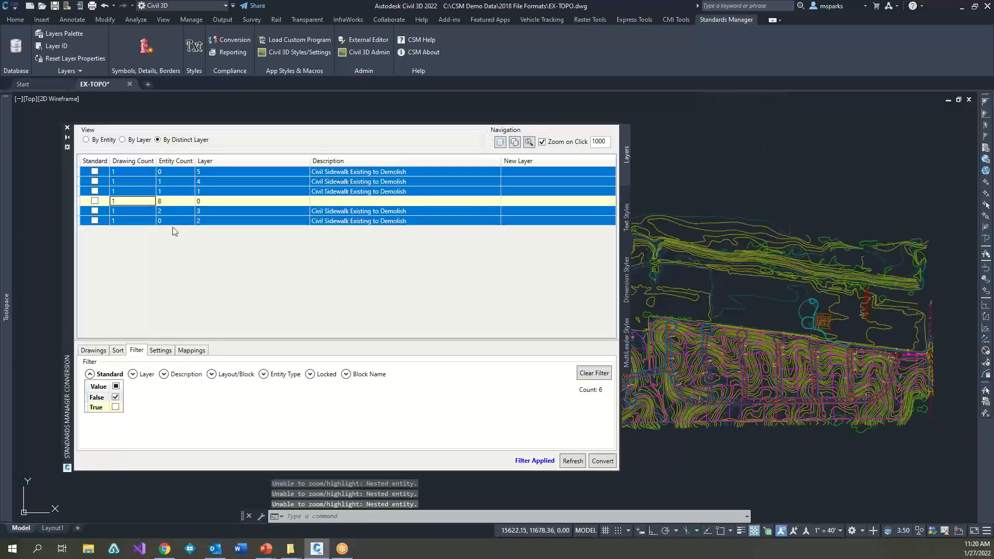
right_click(539, 162)
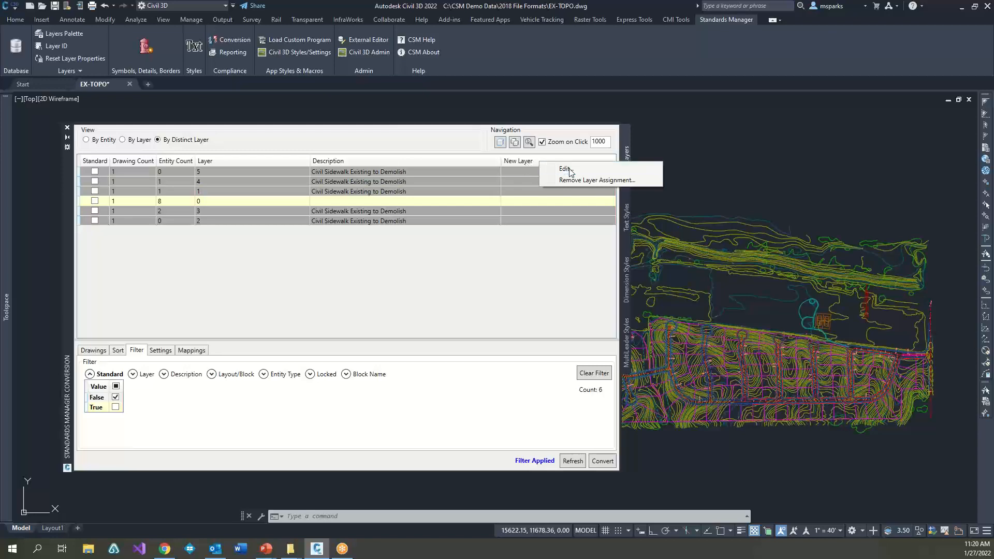
click(569, 177)
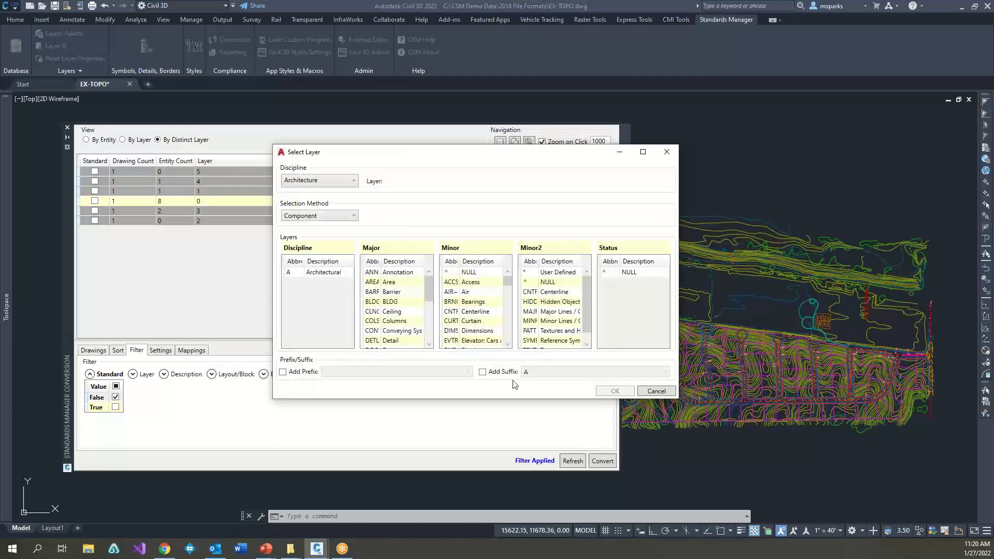
Step: Assign C-DRIV-FLNE as the new layer, using the Civil discipline, Group selection method and Driveways group
click(312, 182)
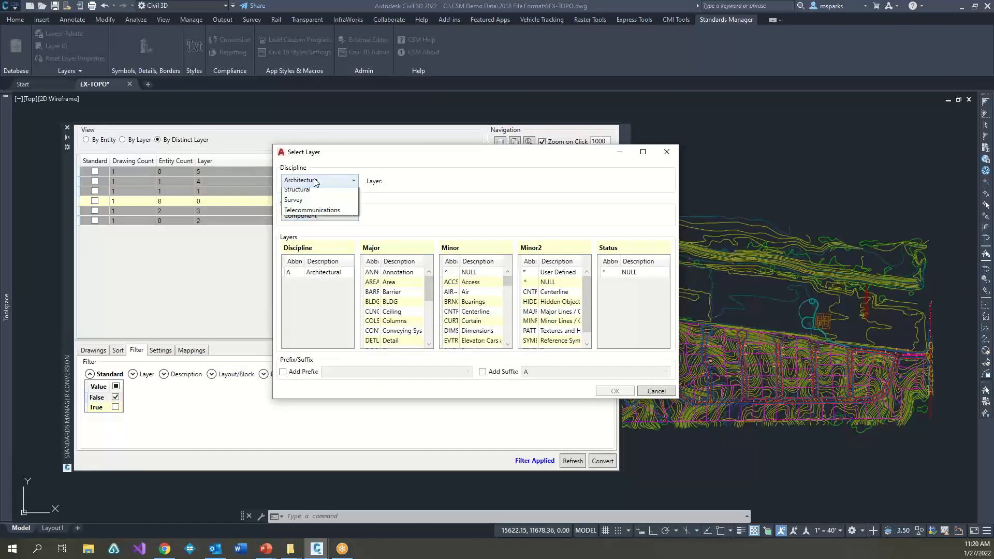
click(310, 204)
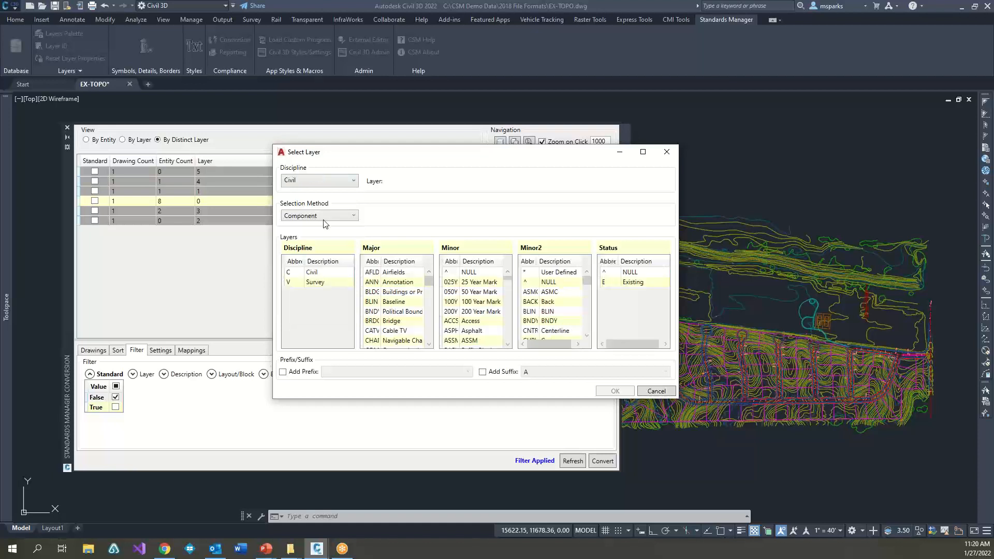
click(322, 217)
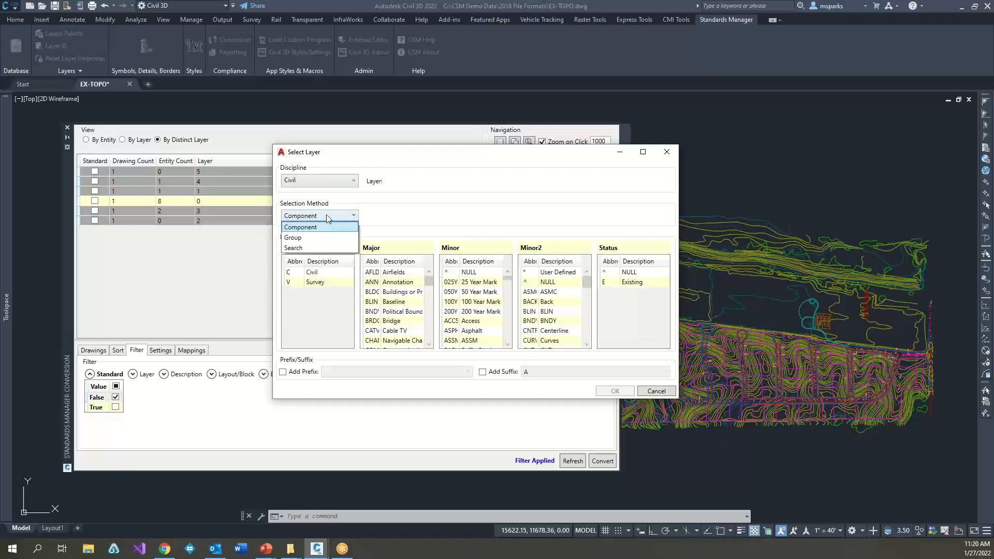
click(308, 238)
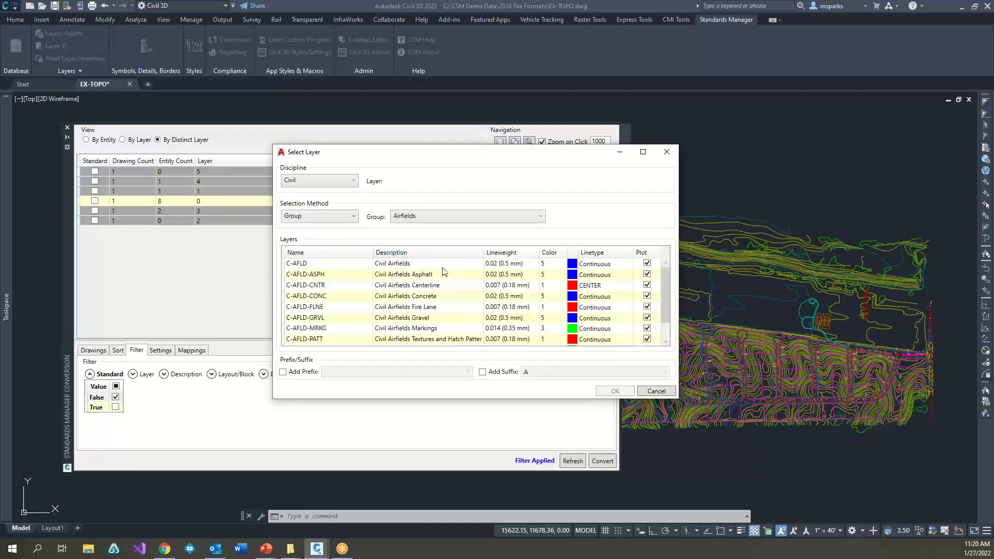
click(430, 220)
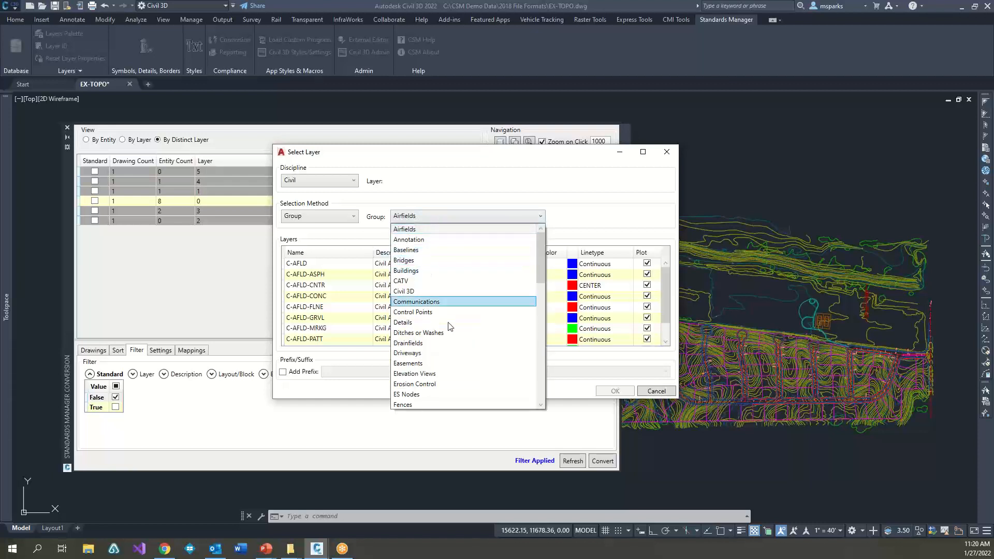
click(427, 353)
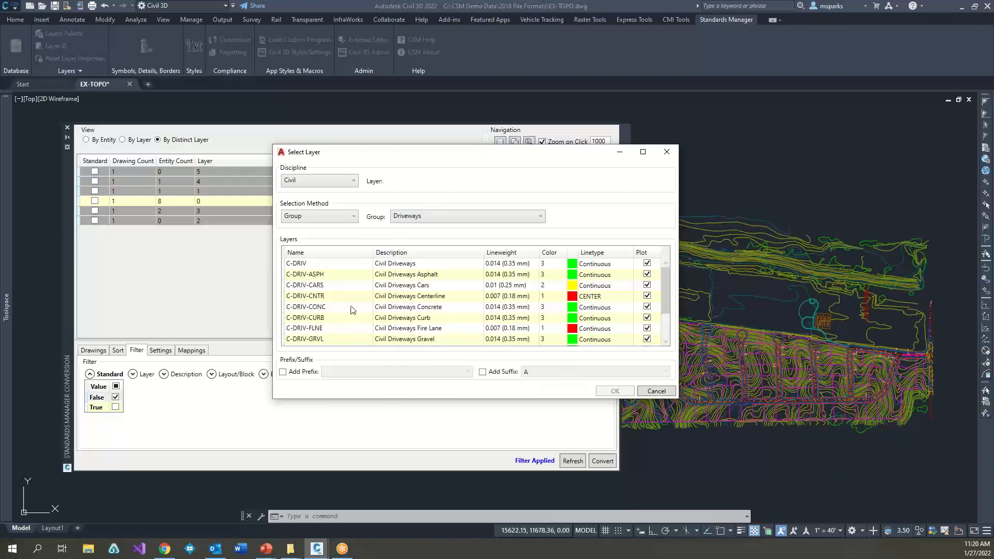
click(319, 329)
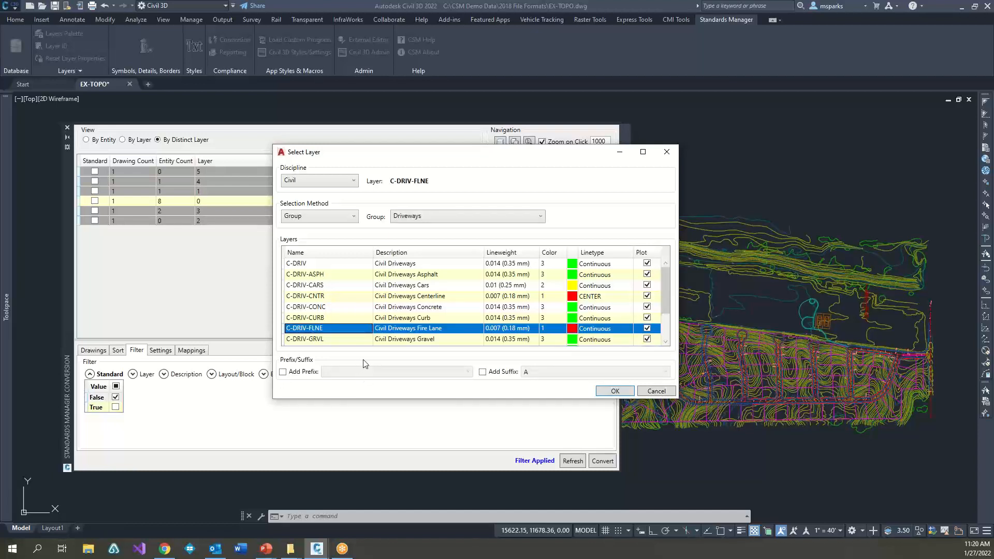
click(615, 391)
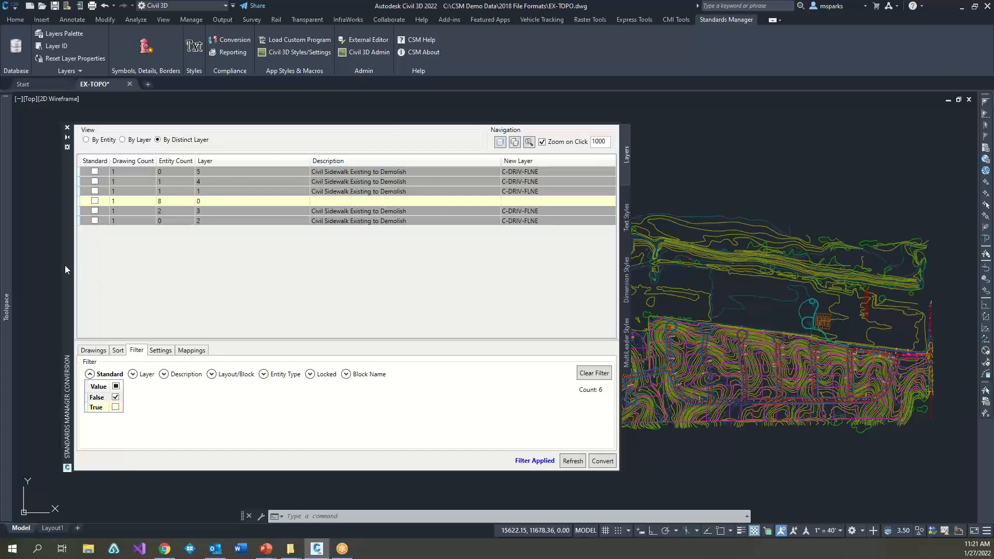
Step: Reposition and narrow the conversion palette so that the selected lines are uncovered
mouse_move(64, 265)
mouse_down()
mouse_move(324, 224)
mouse_move(399, 179)
mouse_move(371, 222)
mouse_move(26, 241)
mouse_move(42, 218)
mouse_up()
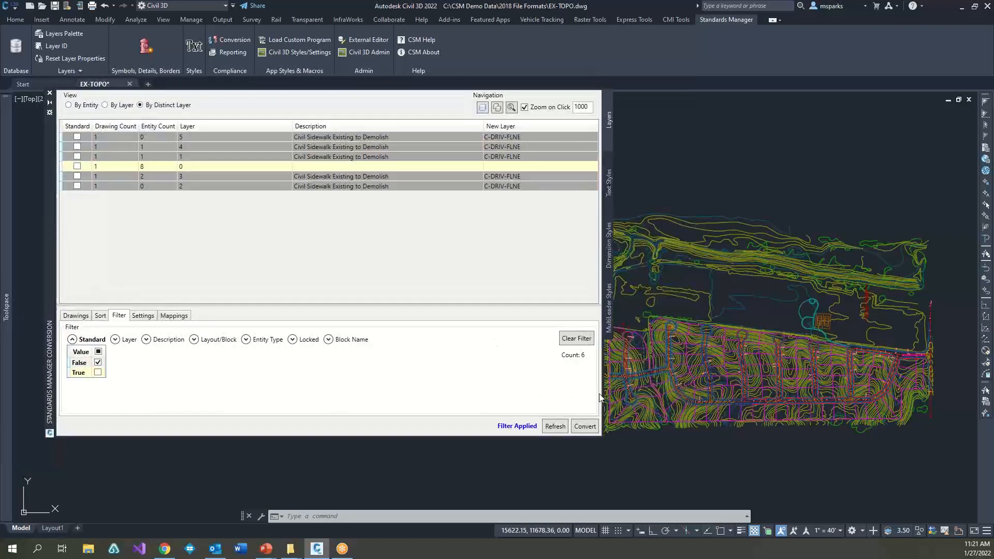
drag(604, 394, 362, 380)
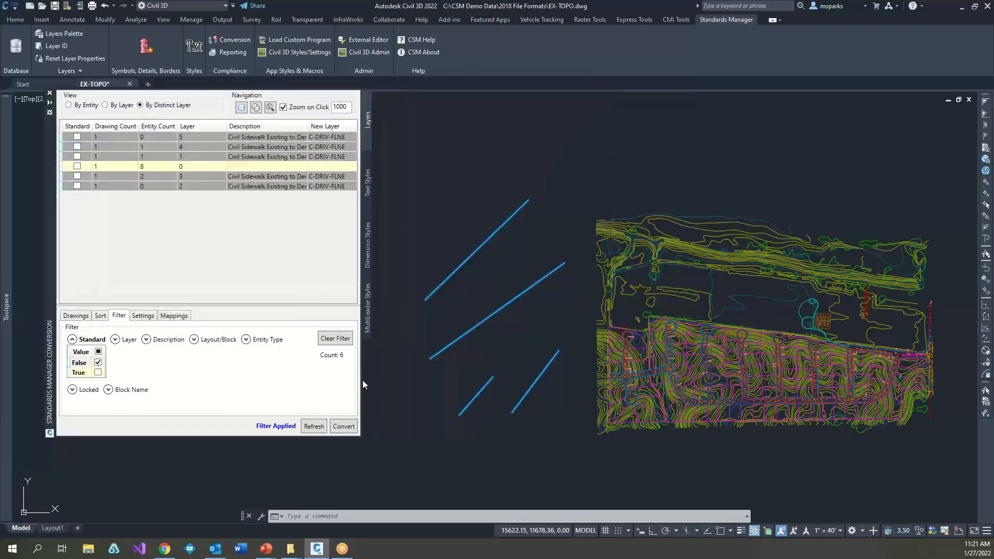
Step: Convert the objects on the selected layers to C-DRIV-FLNE and check the uppermost line's layer in its properties
click(344, 426)
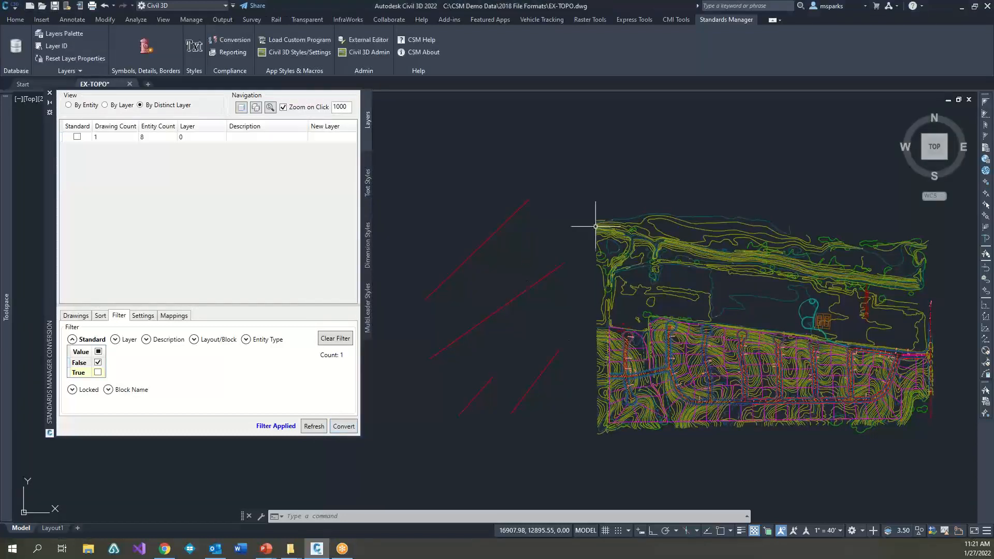
click(524, 260)
click(477, 231)
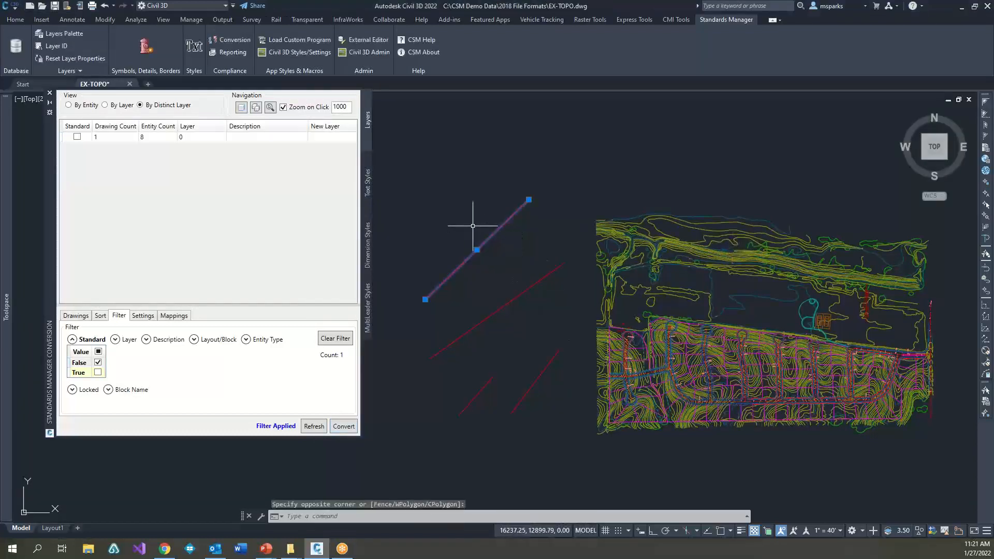
key(ctrl+1)
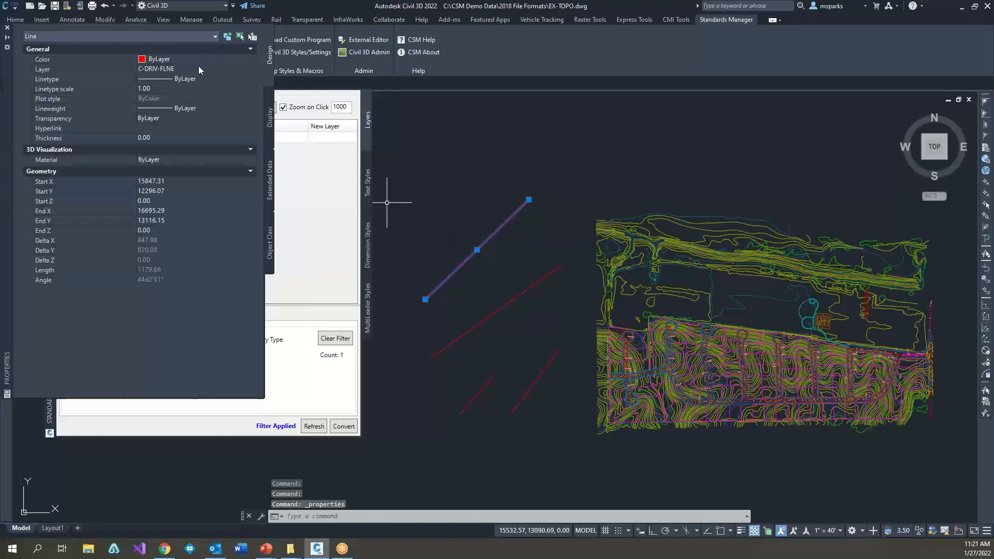
click(6, 28)
key(Escape)
key(Escape)
key(Escape)
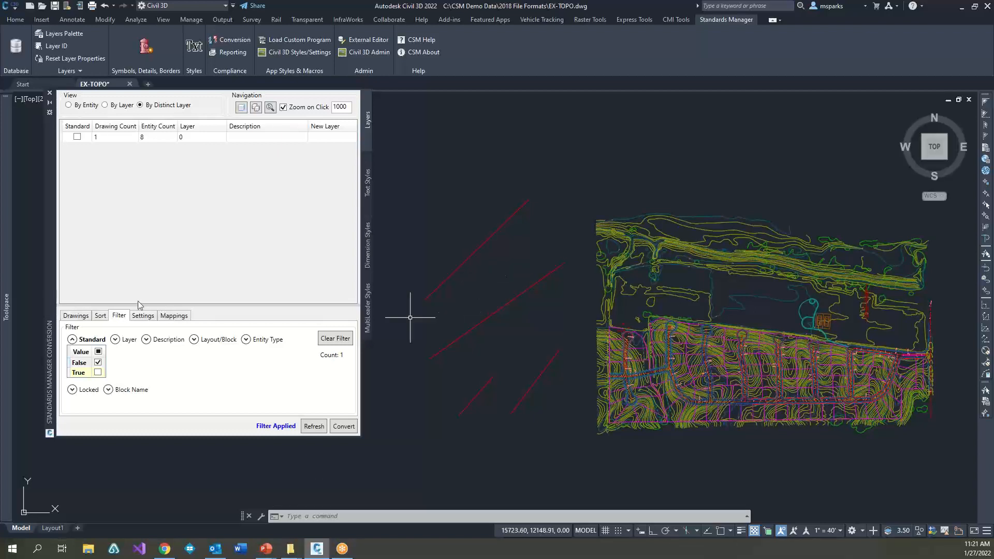
Step: View the options for saving and loading layer mappings, and close the conversion palette
click(174, 316)
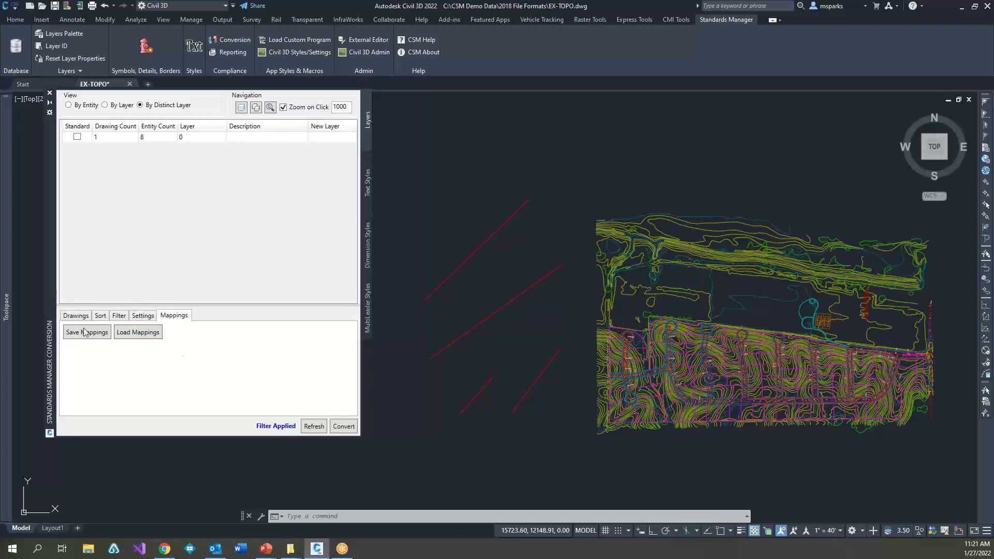
click(68, 105)
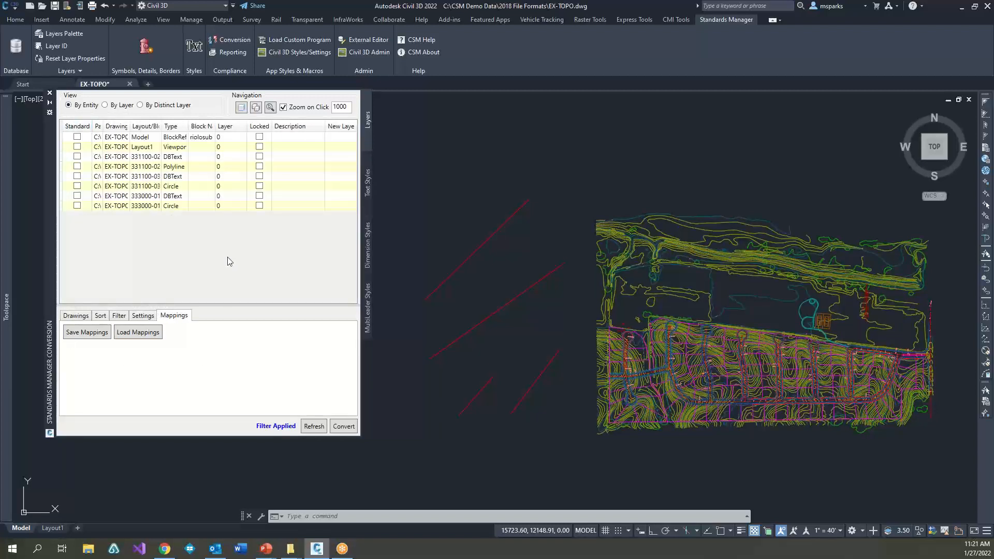
Step: Erase the four loose lines beside the site drawing
click(550, 409)
click(455, 290)
key(Delete)
middle_drag(717, 389, 430, 351)
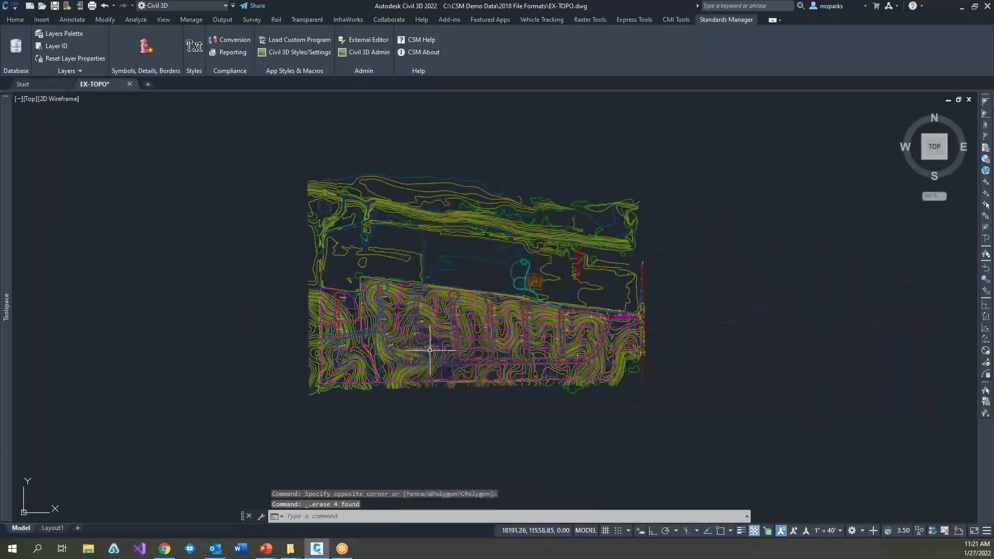
scroll(430, 351, up, 4)
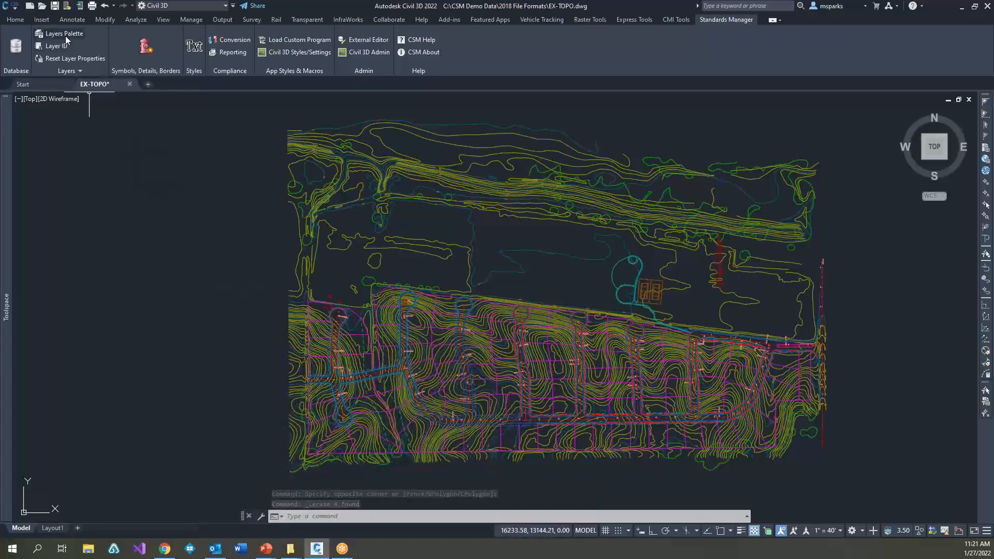
Step: Open the Standards Manager layers palette, reposition it over the drawing, and select the existing layer search text
click(75, 74)
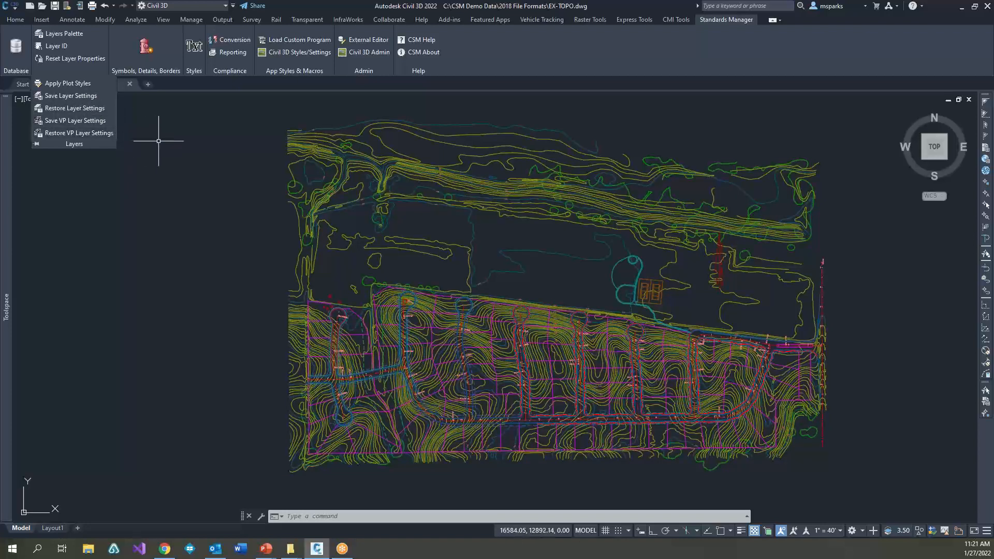
click(190, 219)
click(63, 34)
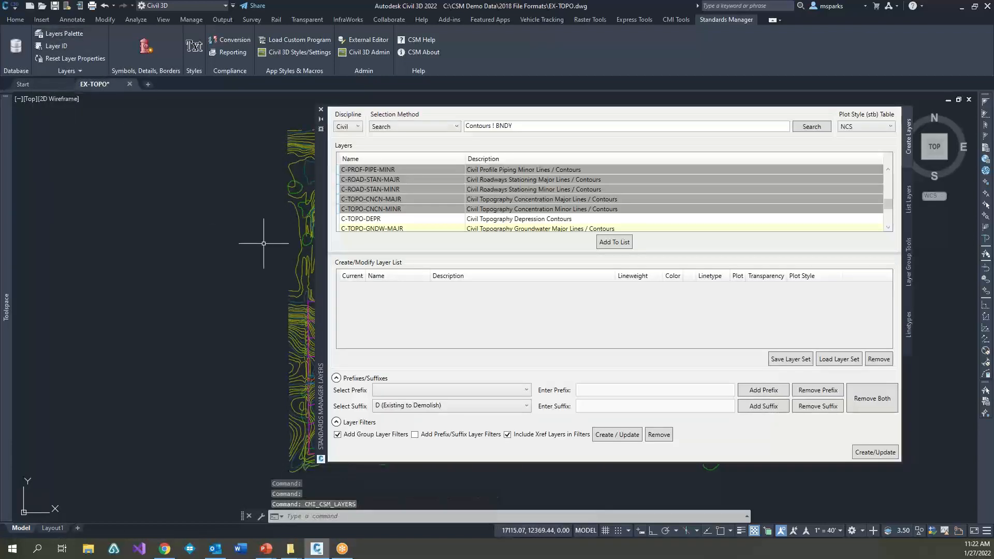
drag(318, 243, 78, 253)
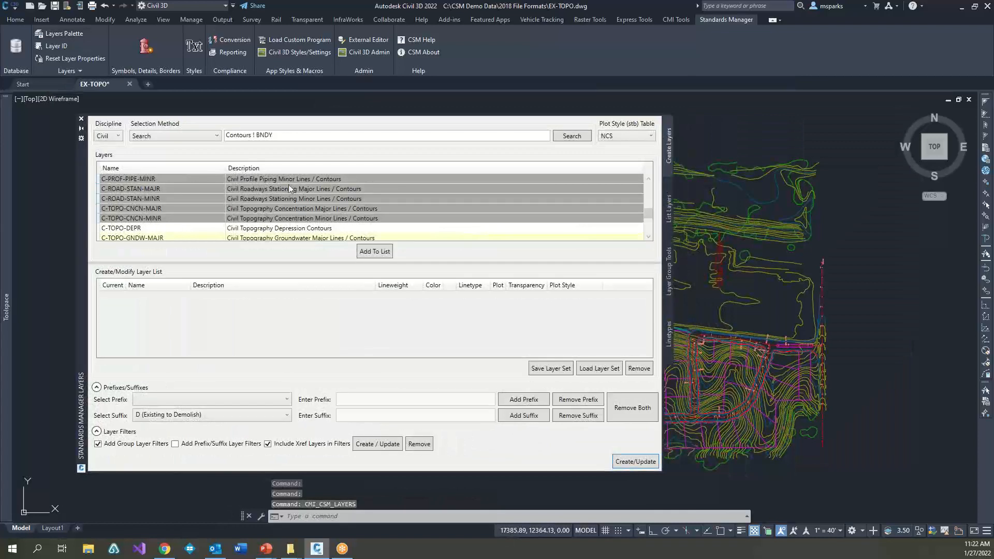
drag(281, 136, 219, 136)
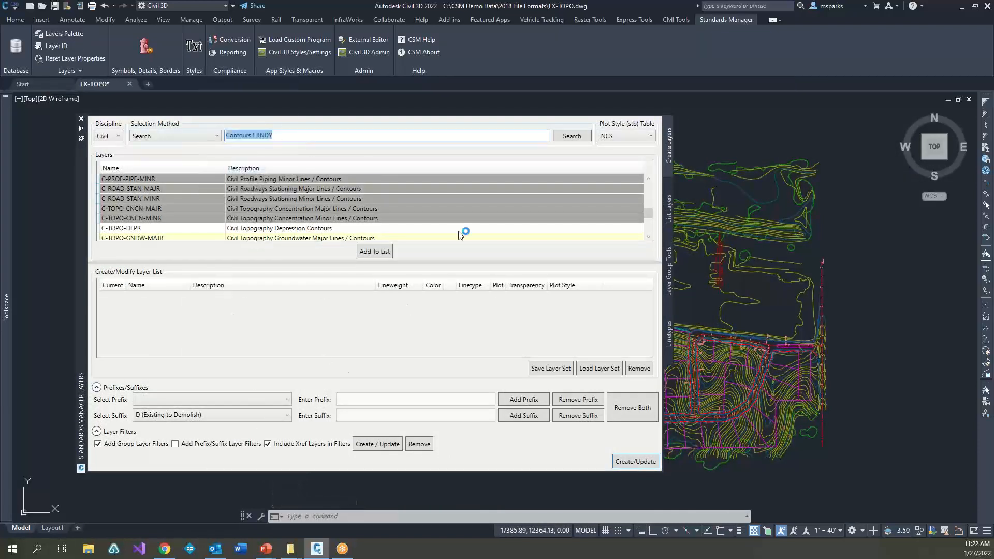
Step: Examine the standard linetypes with their descriptions and patterns in the layers palette
click(668, 216)
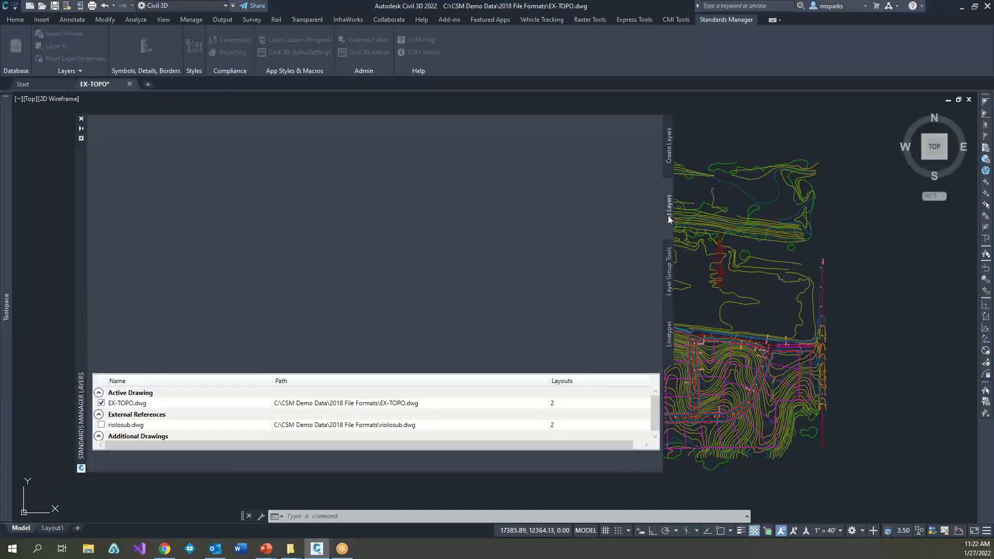
click(668, 272)
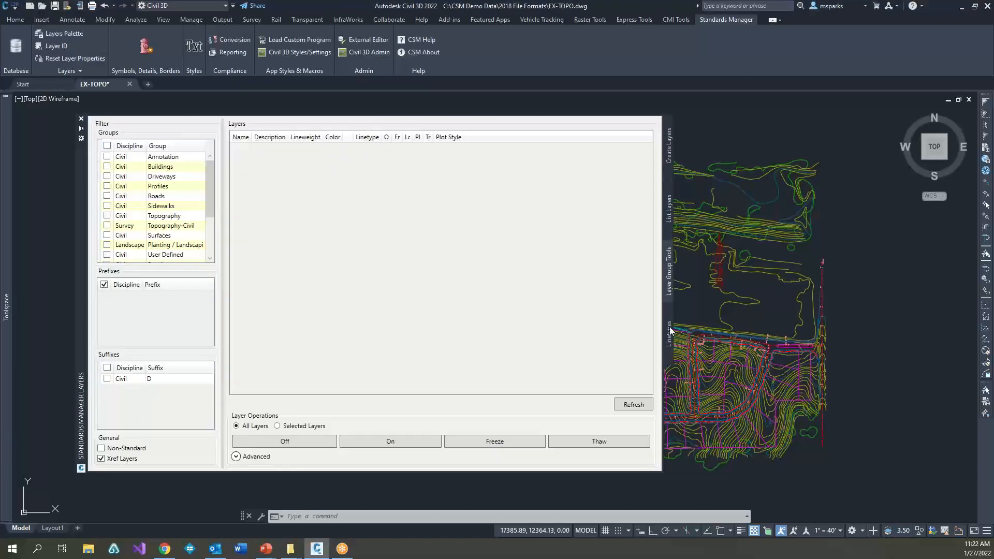
click(669, 336)
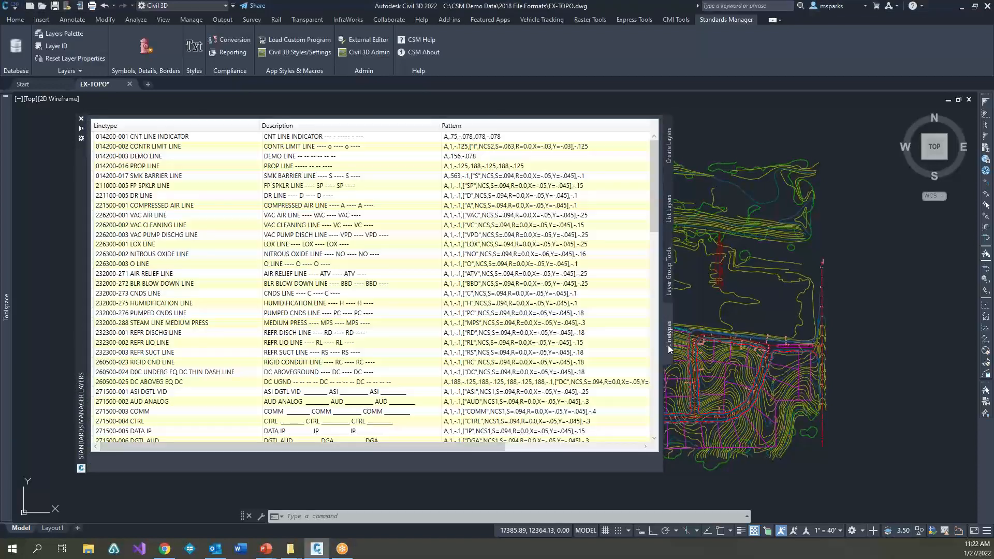
scroll(326, 264, down, 3)
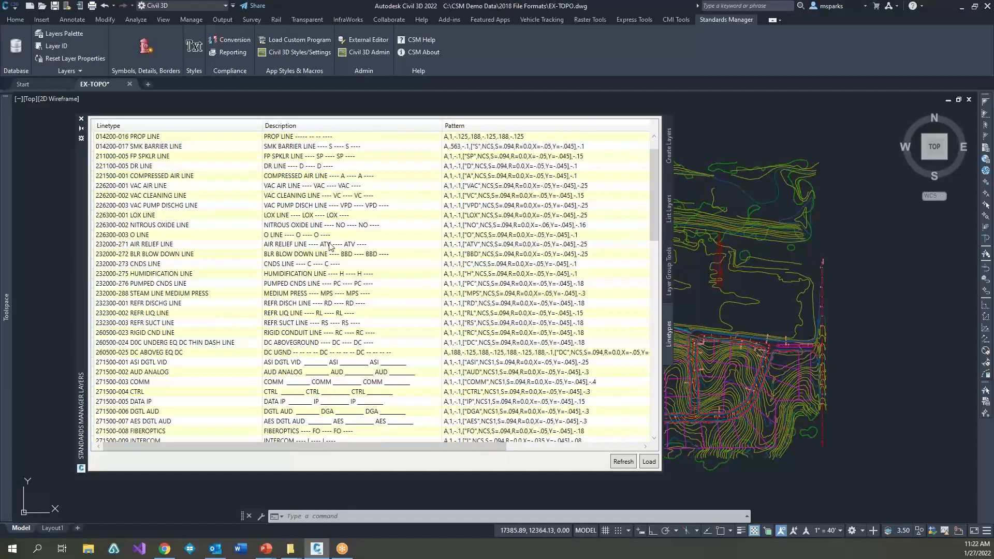
scroll(322, 255, up, 3)
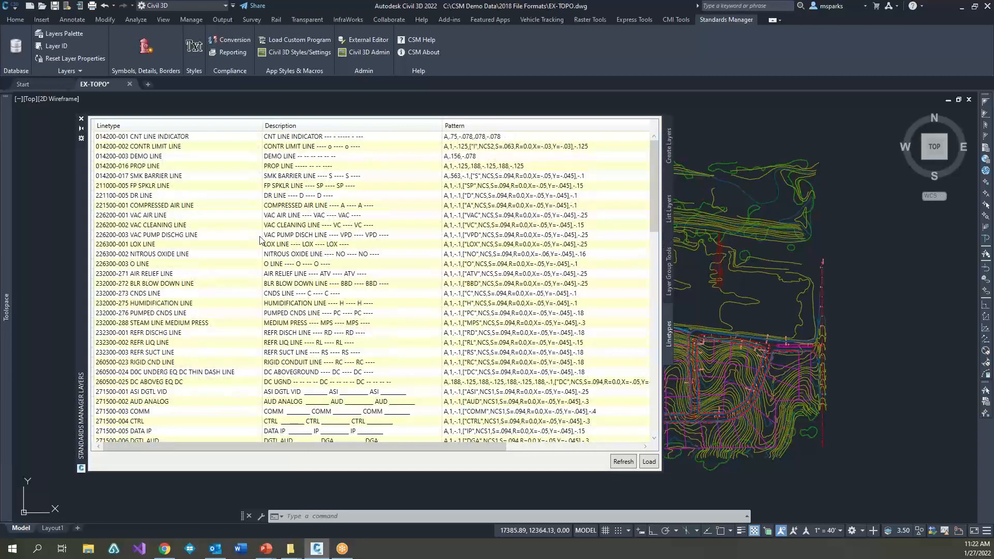
scroll(241, 318, down, 15)
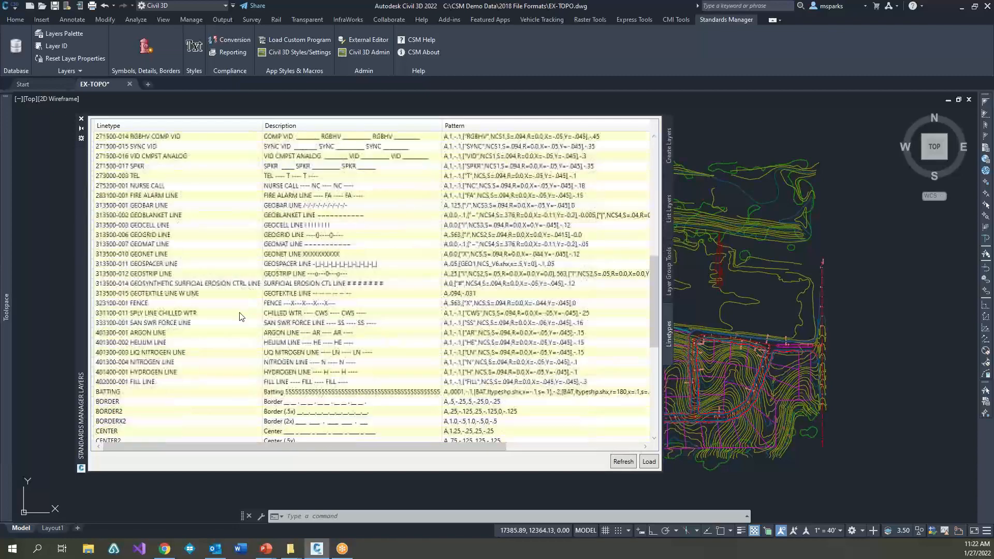
scroll(239, 322, up, 10)
scroll(241, 321, up, 10)
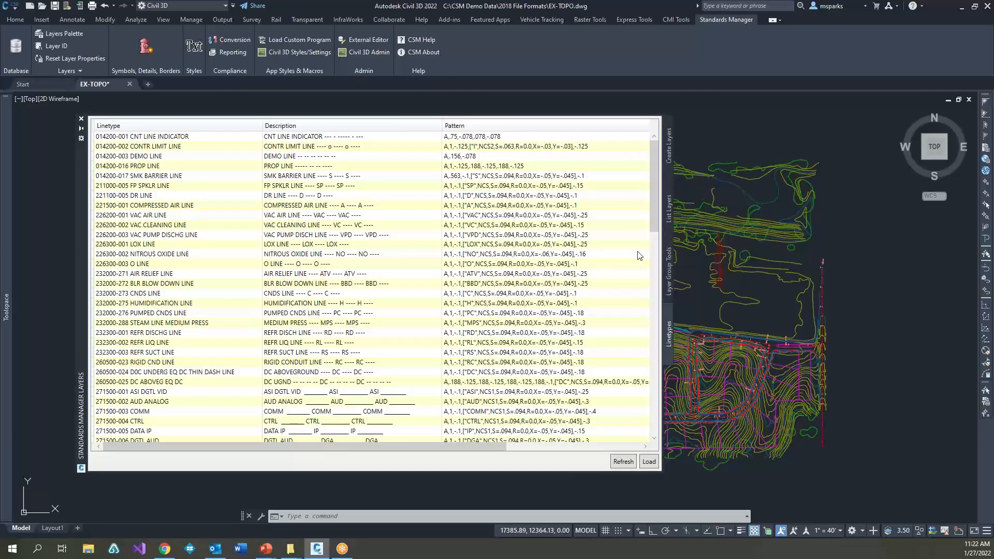
Step: Review the list of layers in EX-TOPO.dwg and the values available for filtering by Standard
click(667, 216)
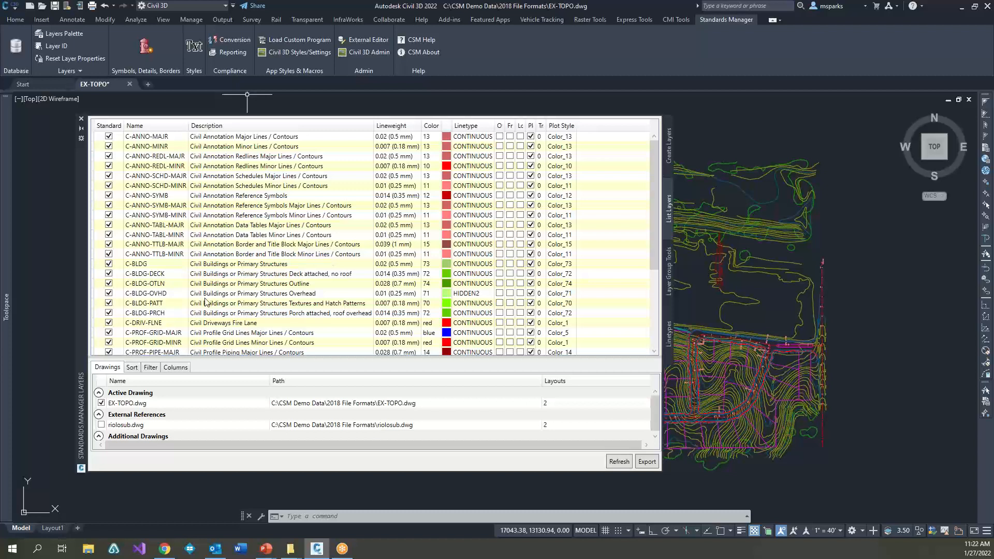
click(150, 367)
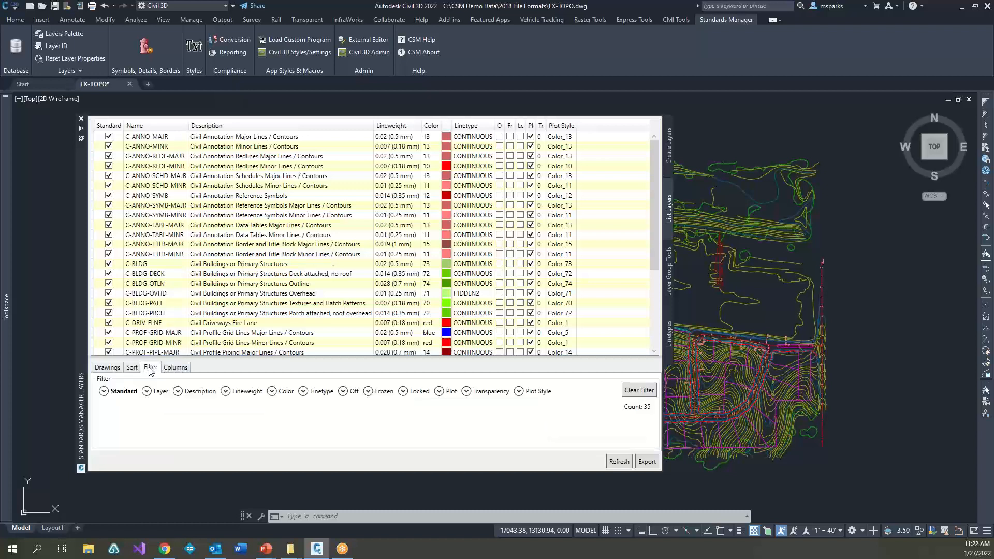
click(104, 391)
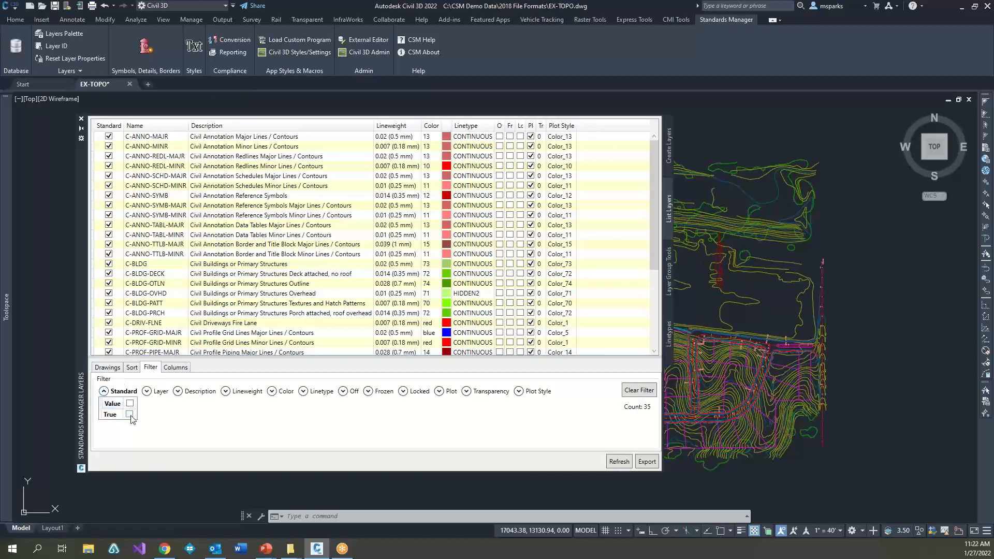
click(105, 390)
scroll(237, 294, down, 4)
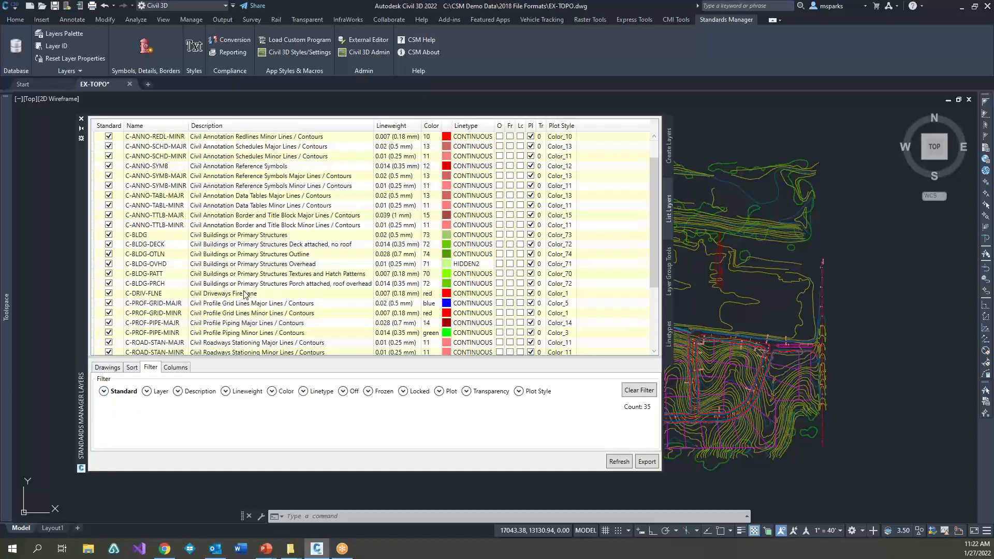
scroll(261, 277, up, 4)
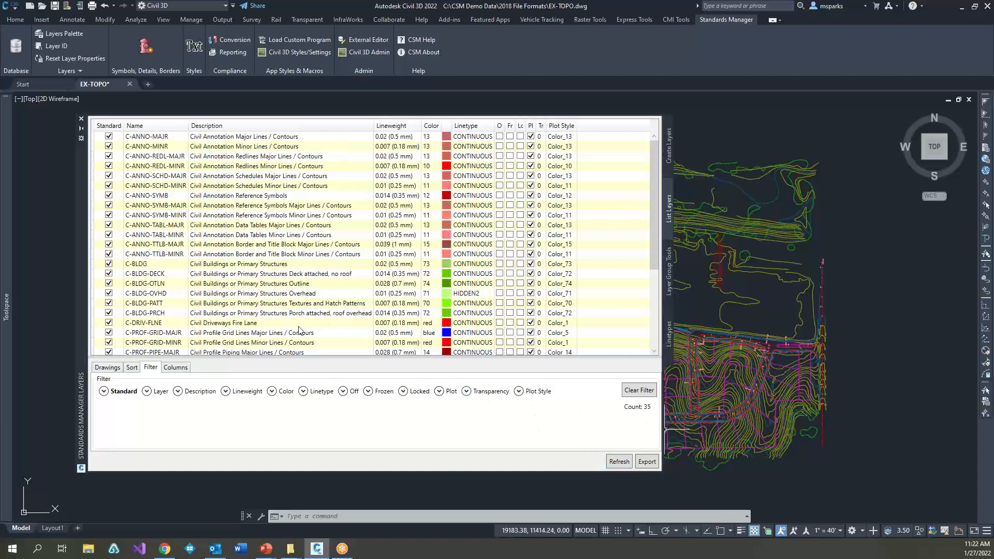
Step: Export the layer list to a spreadsheet and switch to the resulting Excel workbook
click(638, 465)
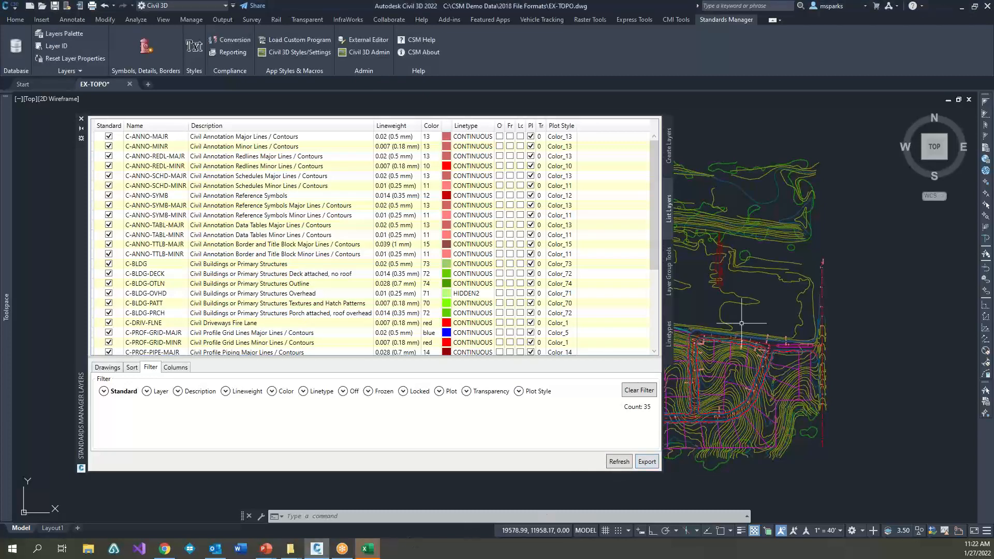
click(369, 549)
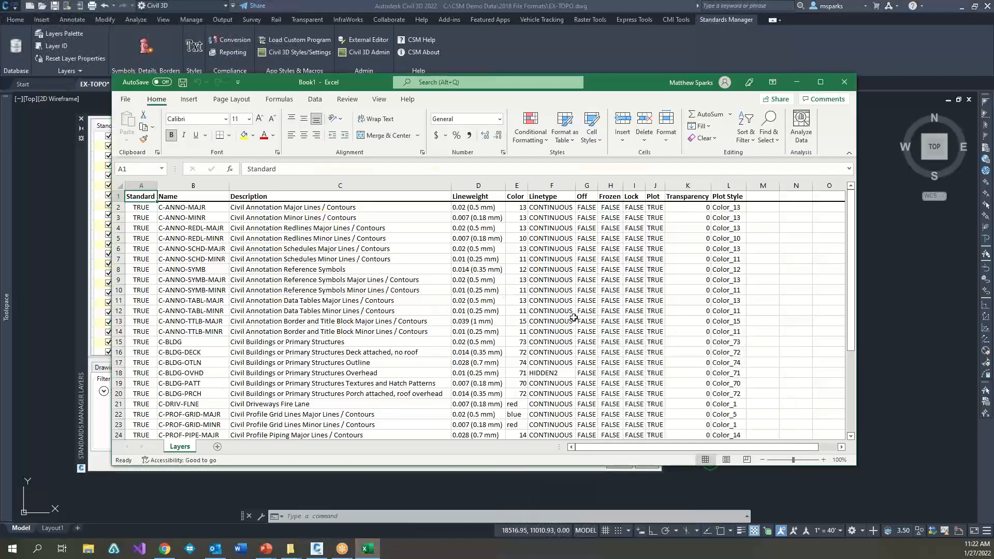
Step: Review all rows of the exported layer properties and close the workbook
scroll(651, 324, down, 3)
scroll(650, 324, down, 15)
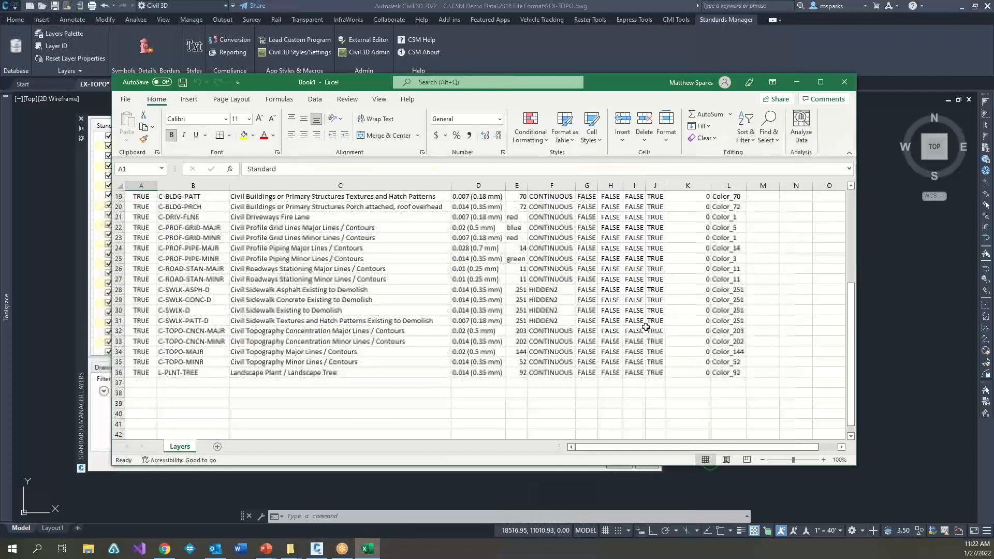
scroll(646, 327, up, 15)
scroll(645, 327, up, 3)
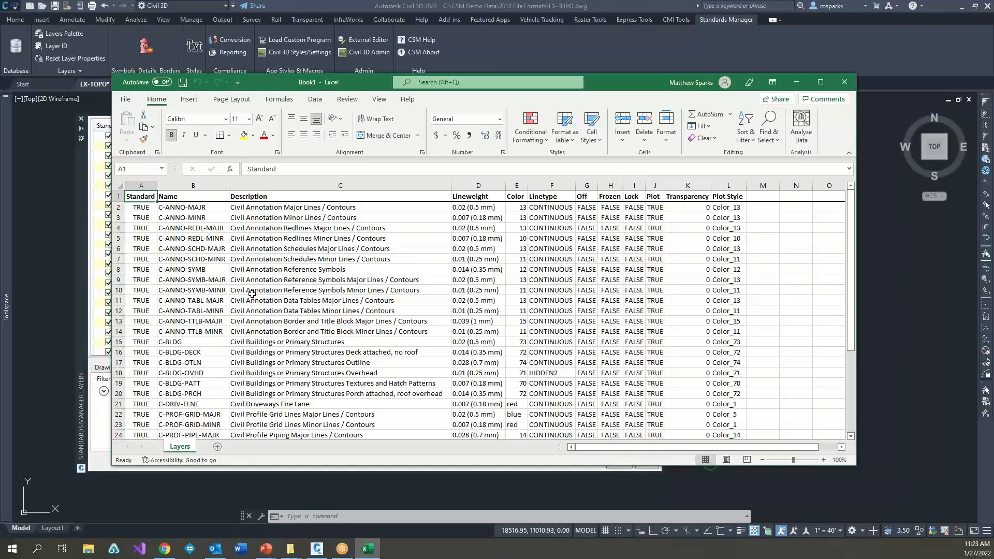
scroll(398, 310, down, 15)
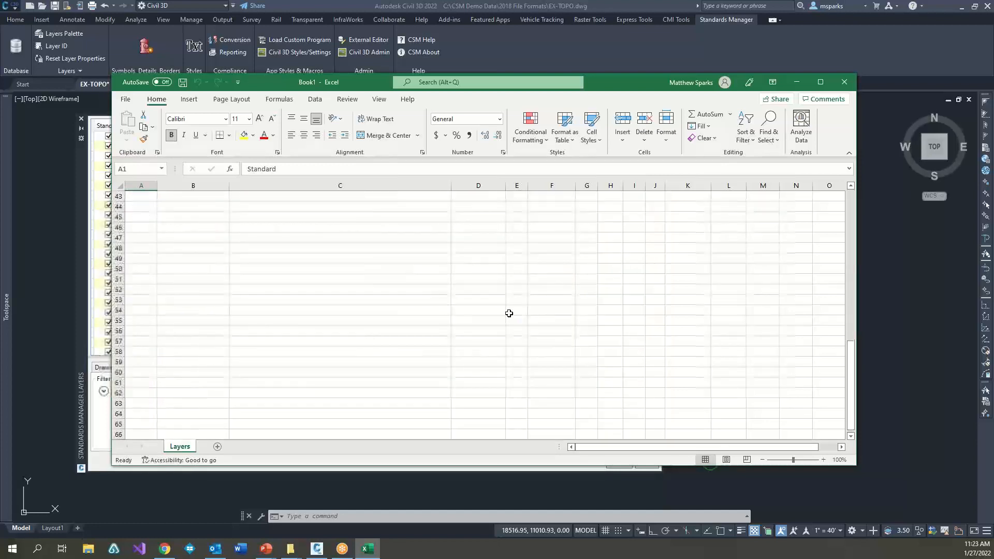
scroll(510, 312, up, 13)
scroll(514, 310, up, 2)
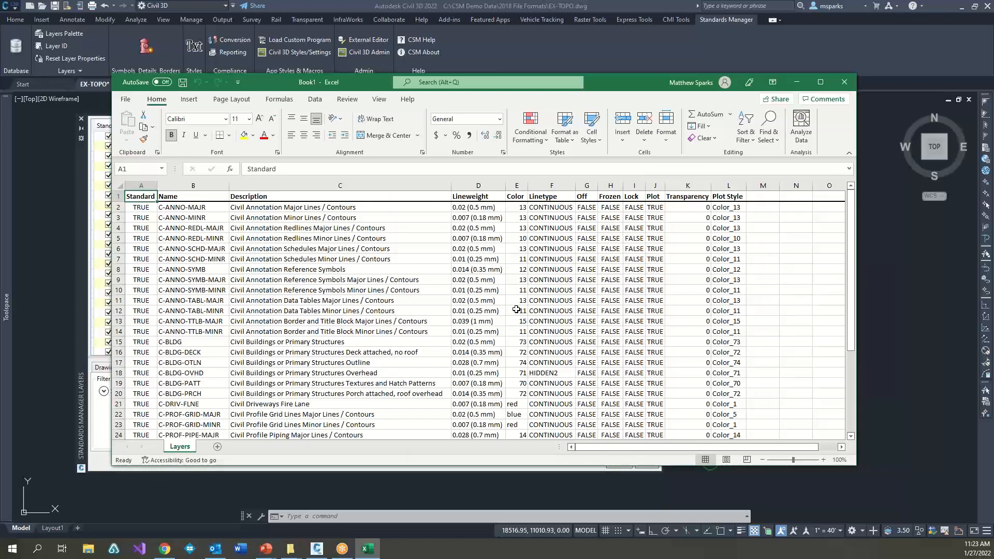
click(845, 83)
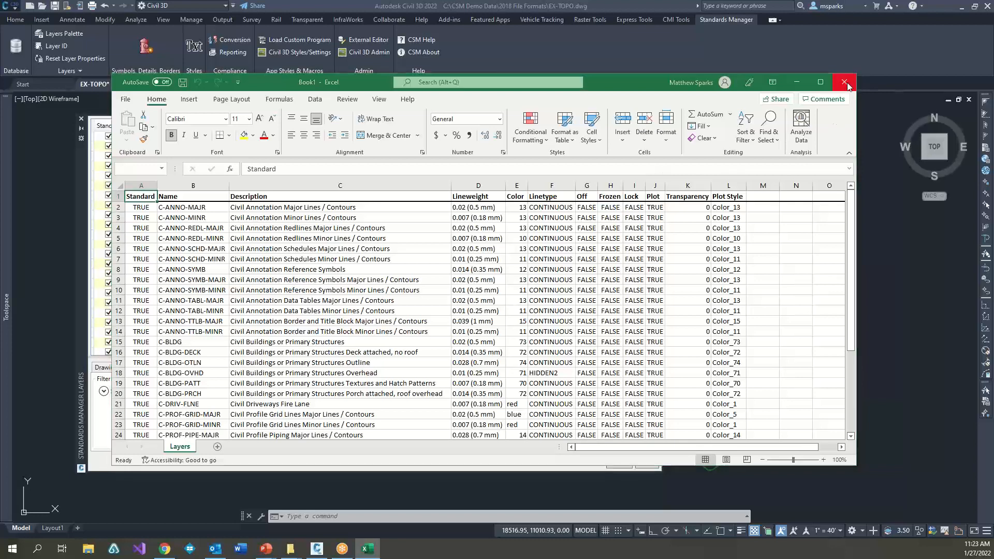
click(518, 332)
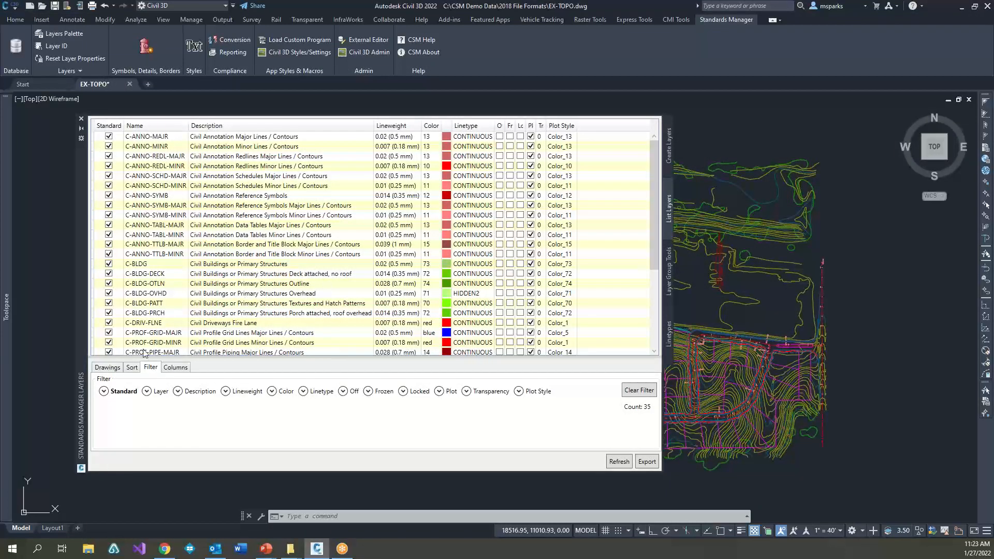
Step: View the drawings available for the layer list, and open the layer group tools to see the discipline groups
click(111, 368)
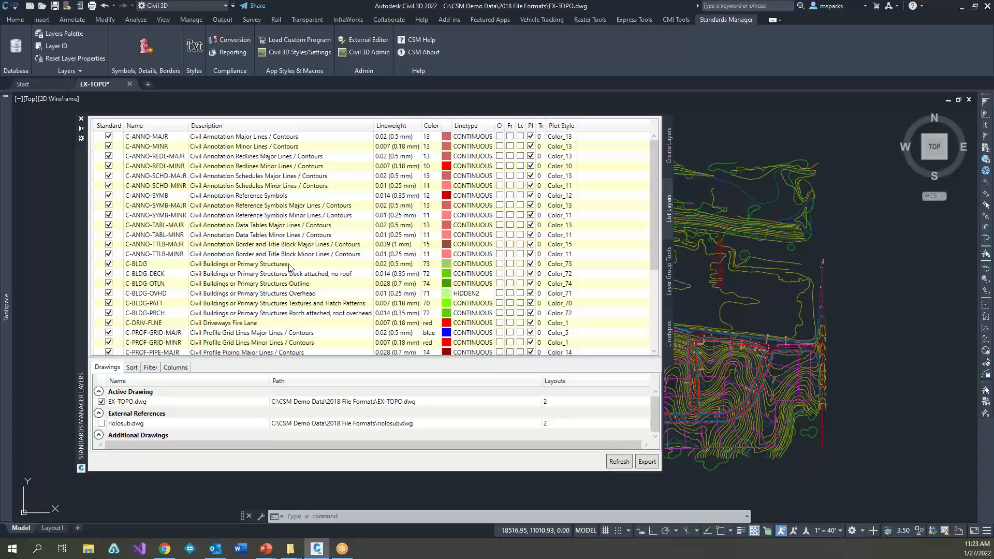
mouse_move(80, 206)
mouse_down()
mouse_move(105, 218)
mouse_move(261, 222)
mouse_move(80, 219)
mouse_up()
click(665, 290)
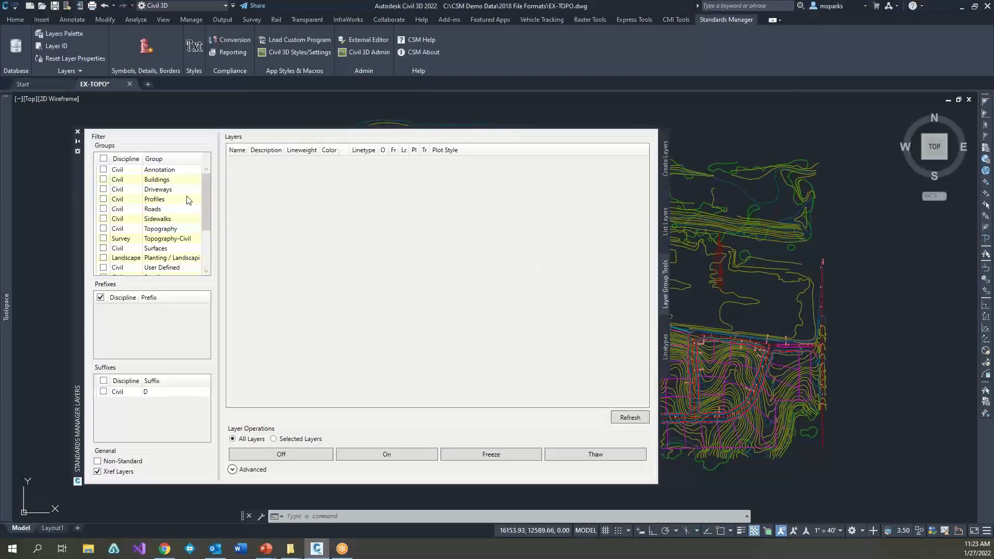
mouse_move(207, 178)
mouse_down()
mouse_move(215, 251)
mouse_move(212, 181)
mouse_up()
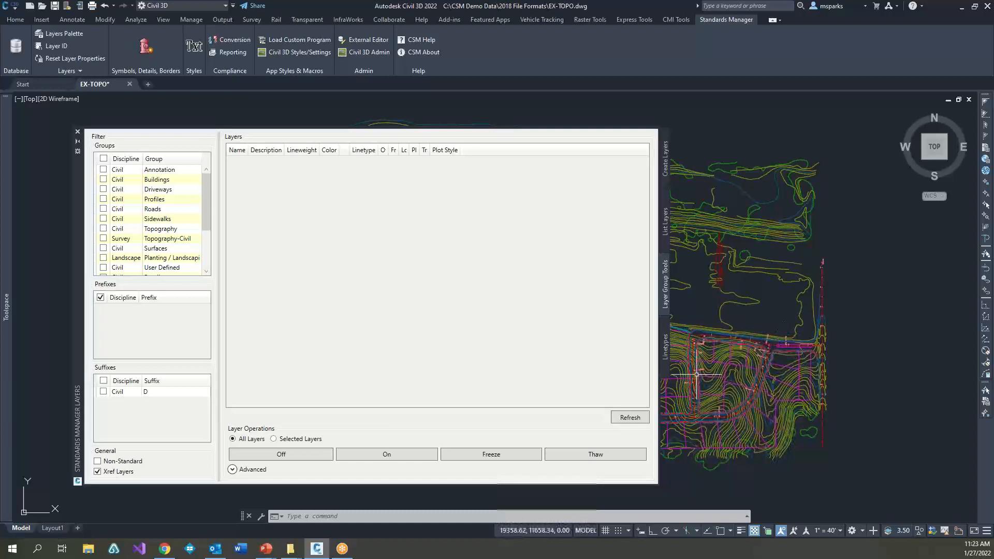
Step: Filter the layers to the Civil Roads group and isolate them by turning off all other layers, including xref layers in the filter
click(104, 209)
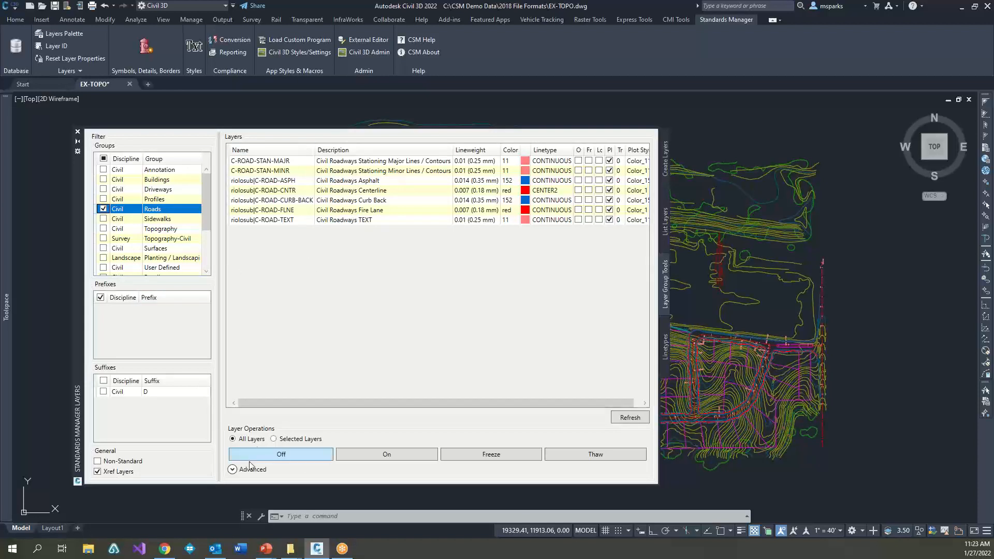
click(234, 471)
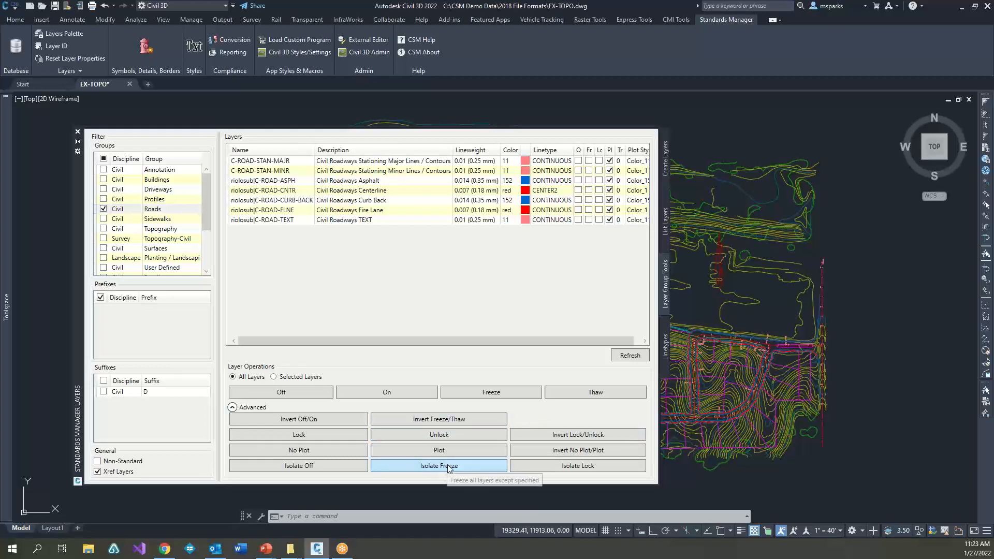
click(319, 464)
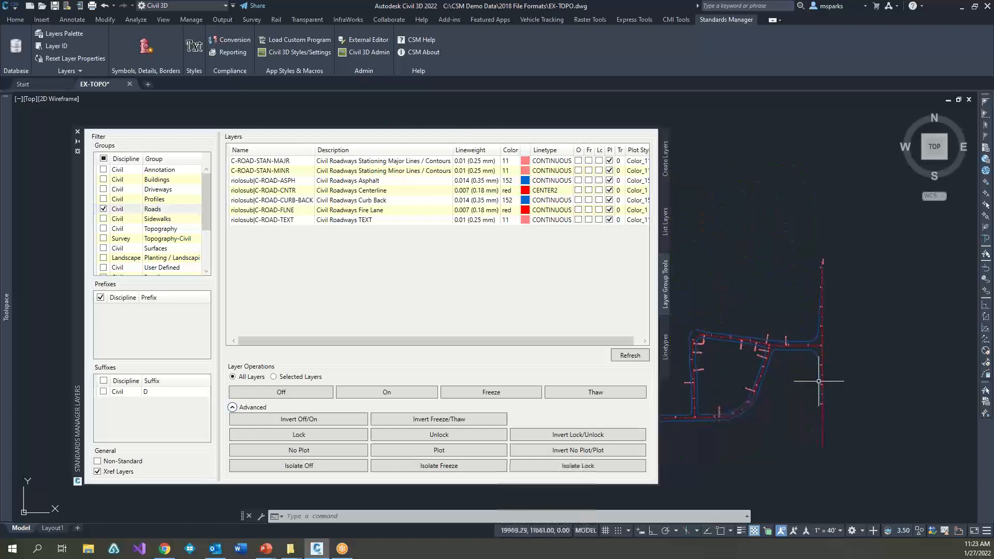
scroll(827, 383, down, 4)
middle_drag(828, 382, 925, 383)
scroll(865, 392, up, 2)
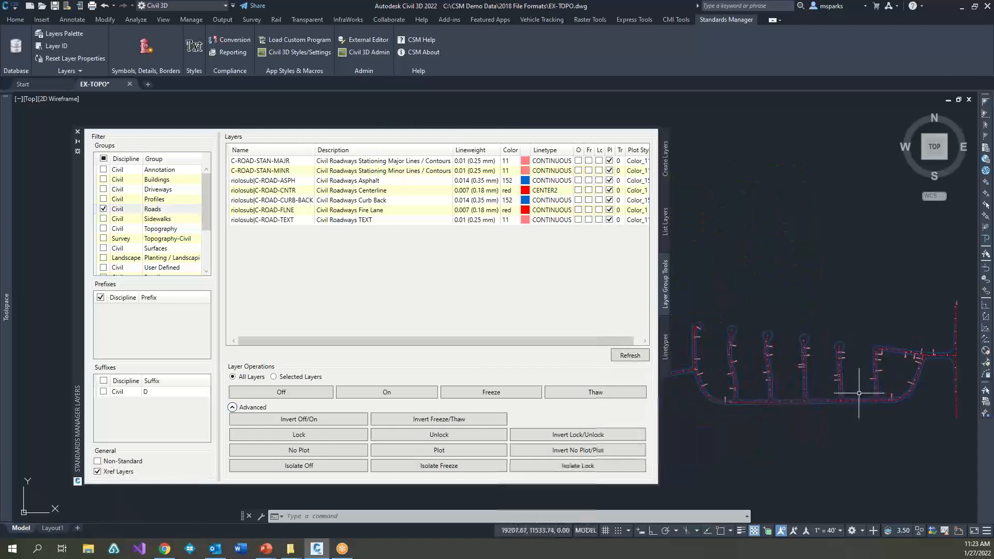
middle_drag(864, 407, 834, 408)
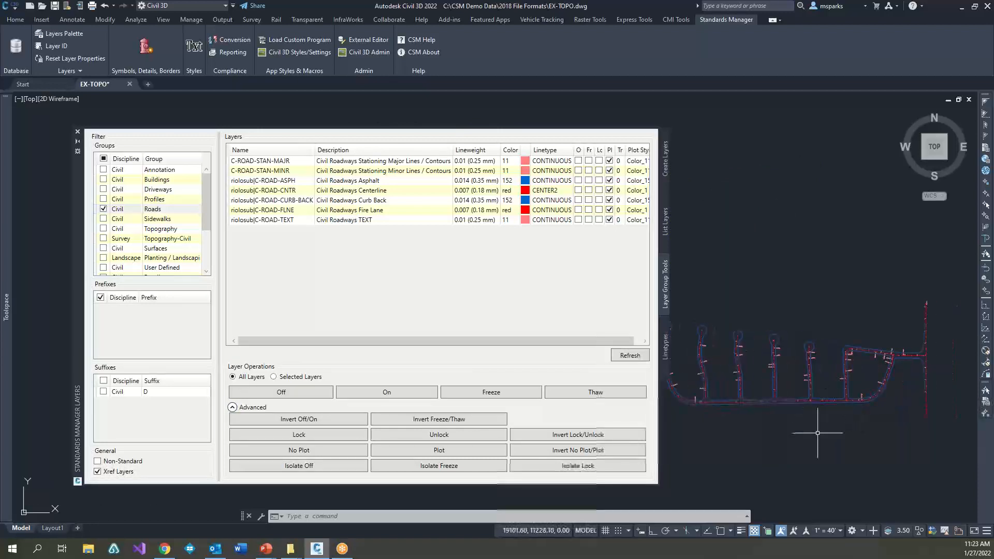
Step: Undo the isolation of the Roads layers
text(u)
key(Return)
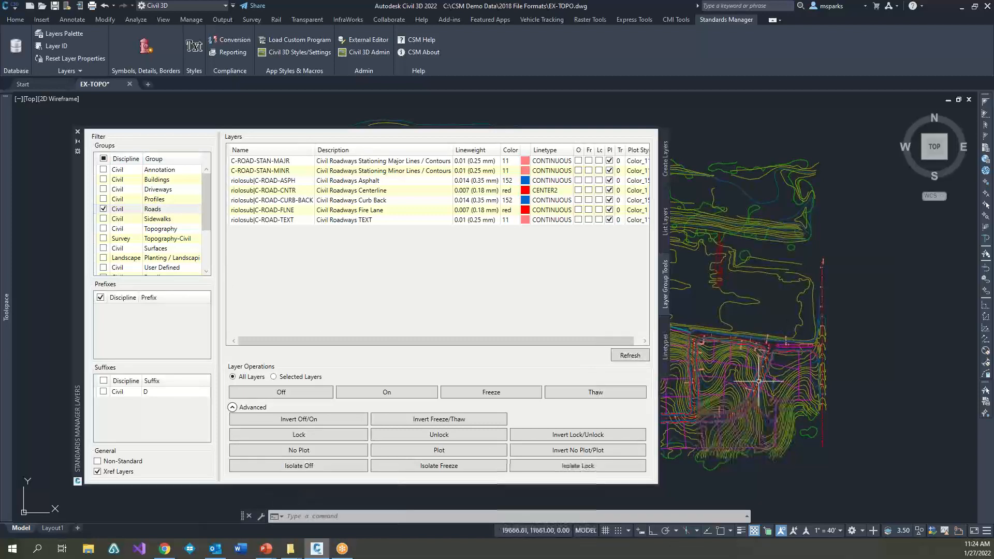
Step: Pick the referenced road linework near the bend to examine which objects belong to it, clearing the selection each time
scroll(759, 384, up, 5)
click(776, 387)
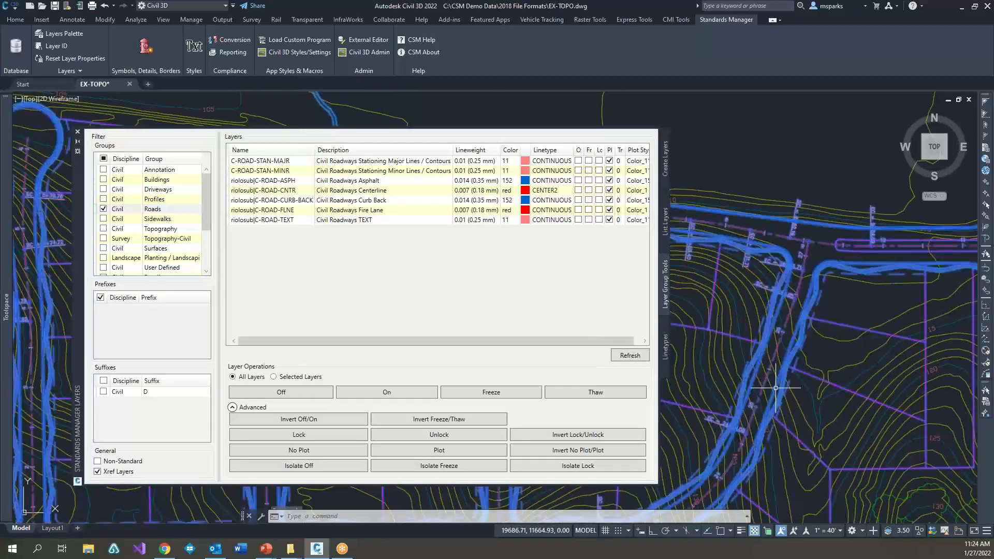
key(Escape)
key(Escape)
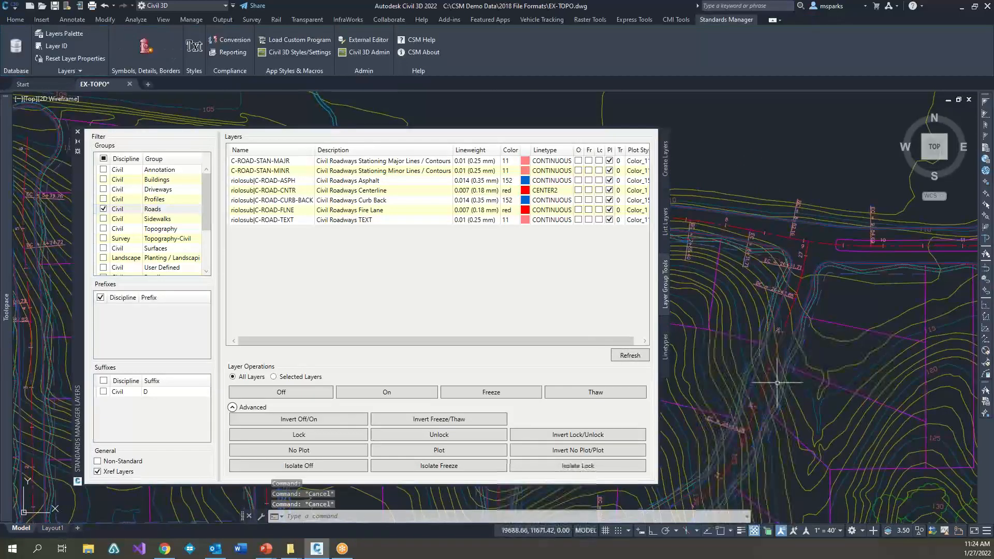
click(776, 390)
key(Escape)
key(Escape)
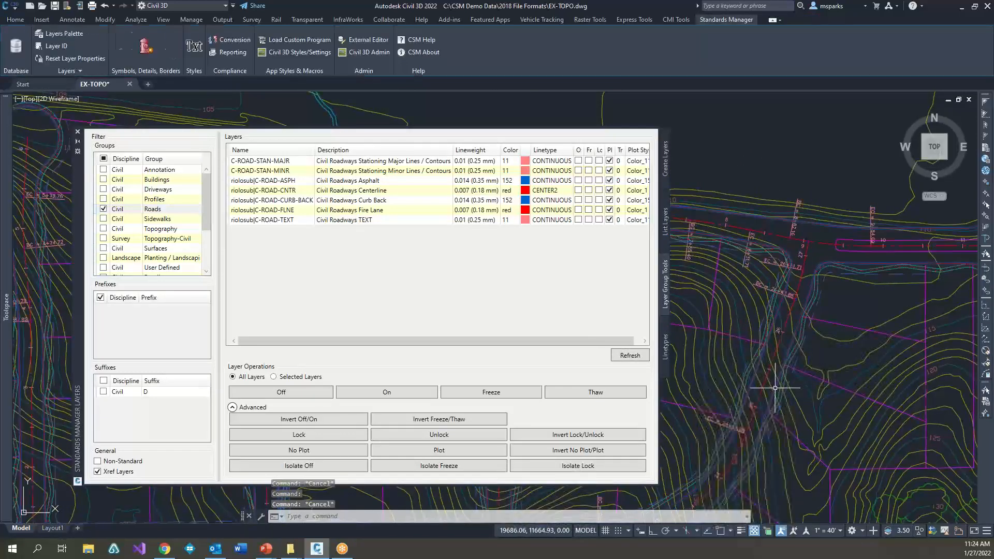
click(775, 389)
key(Escape)
key(Escape)
scroll(788, 379, down, 8)
scroll(731, 396, up, 4)
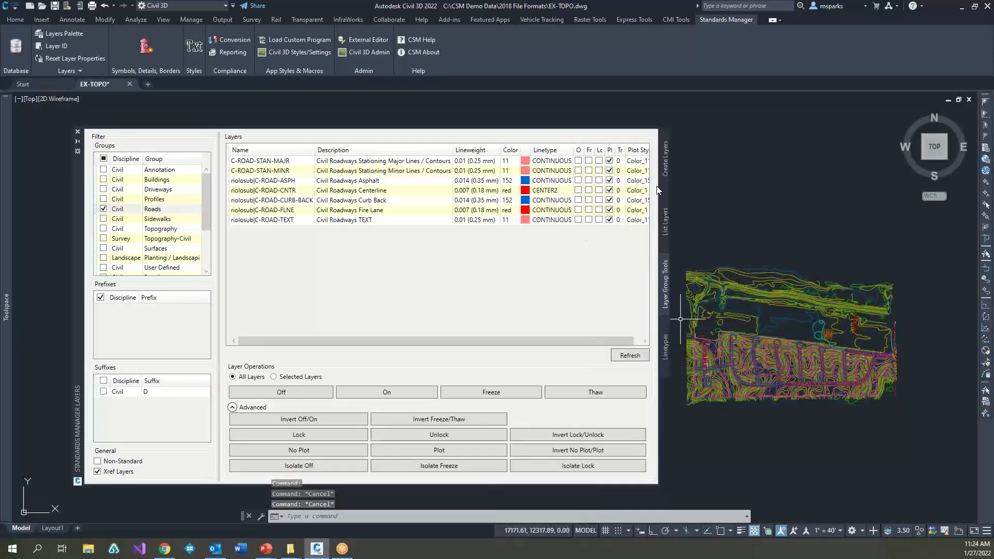
Step: Return to the layer creation tools, close the Standards Manager Layers palette, and switch to the Layers slide in the PowerPoint presentation
click(666, 173)
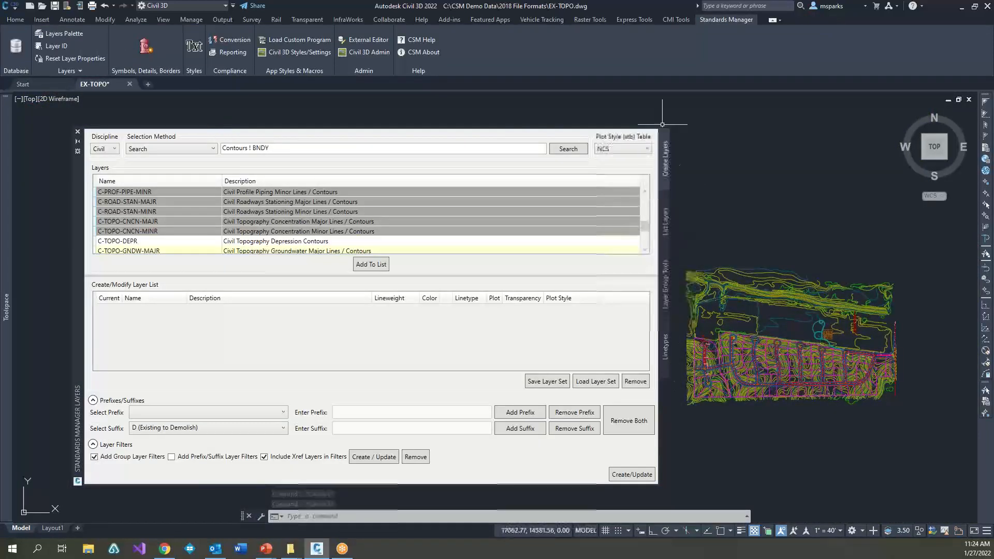
click(78, 132)
middle_drag(676, 333, 340, 324)
scroll(406, 349, up, 5)
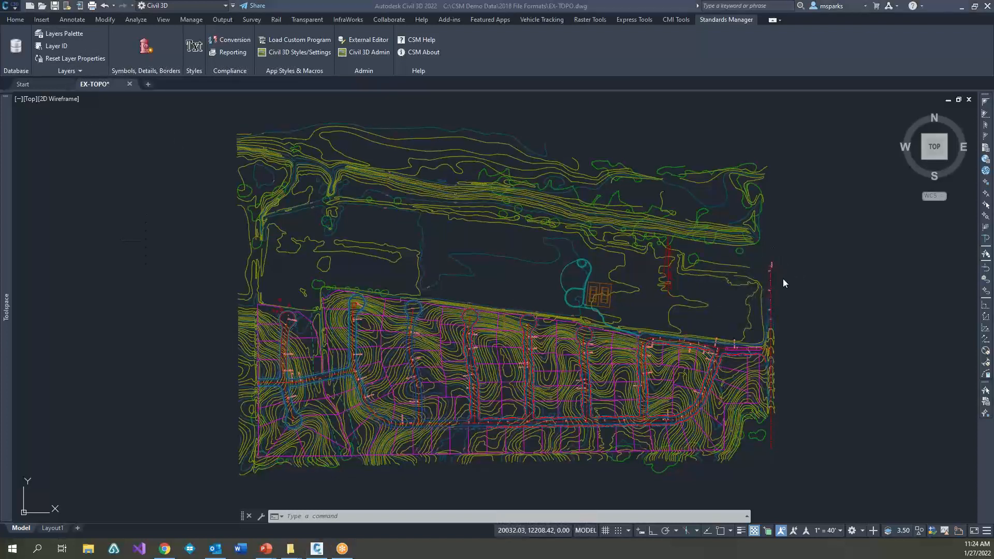
key(alt+Tab)
key(alt+Tab)
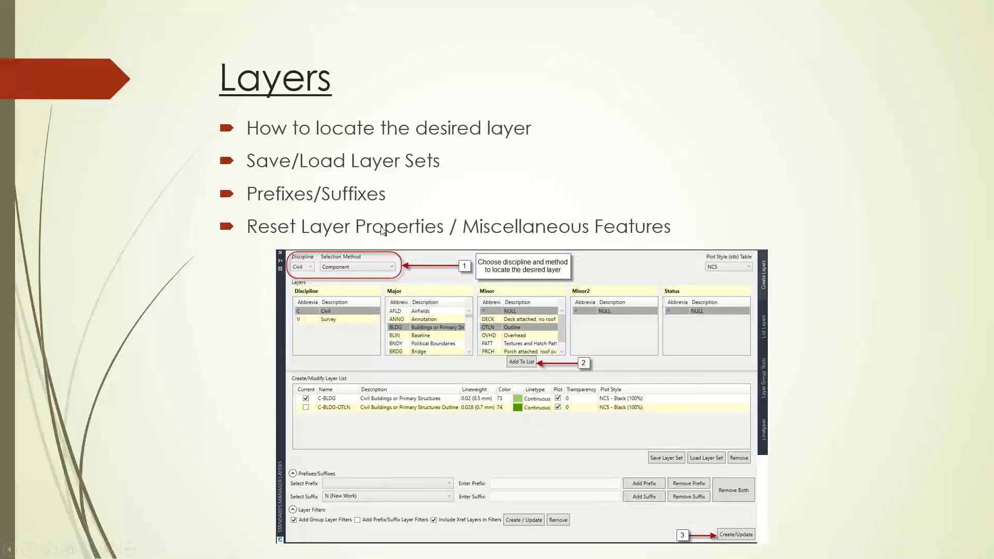
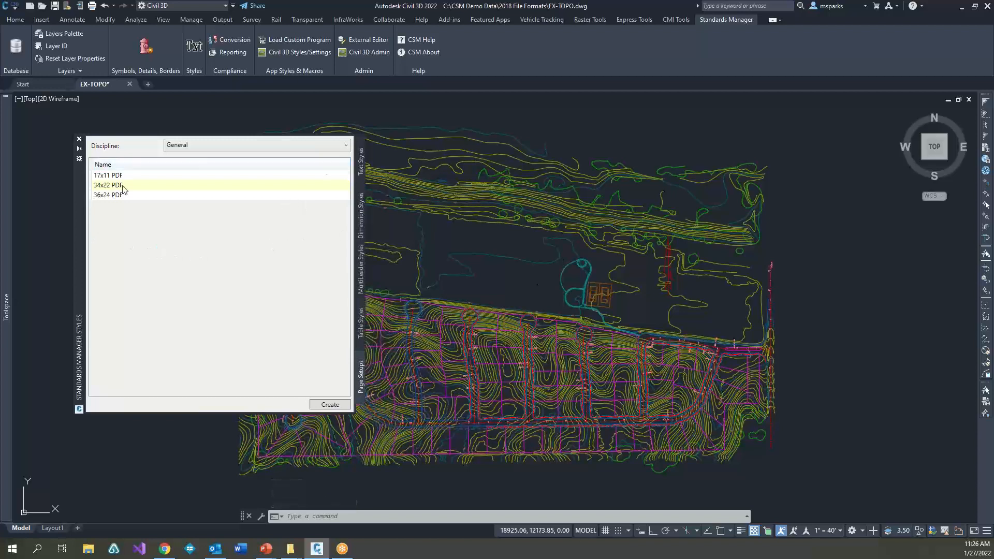
Step: Browse the text, dimension, multileader and table style lists and the page setups to see which standards are offered
click(358, 161)
click(357, 215)
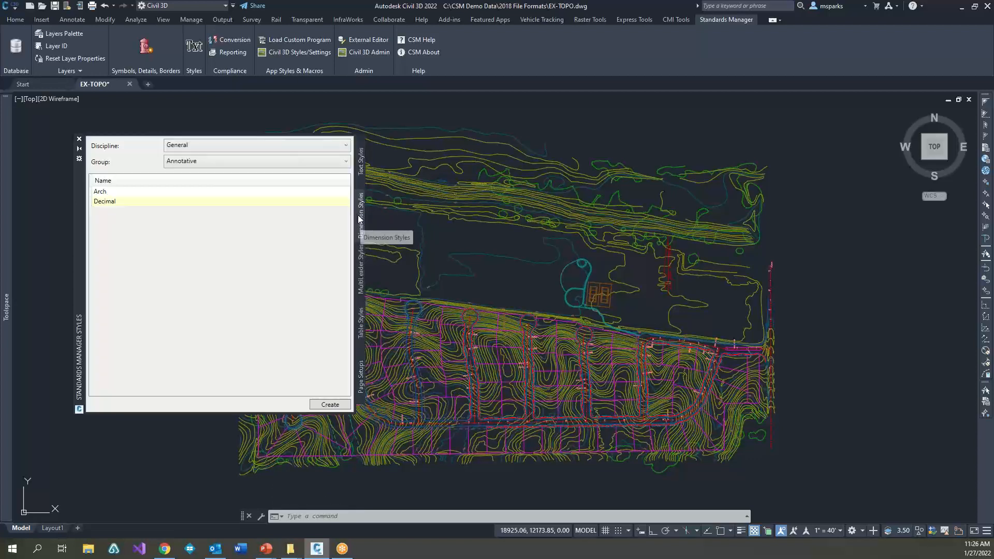
click(359, 267)
click(361, 324)
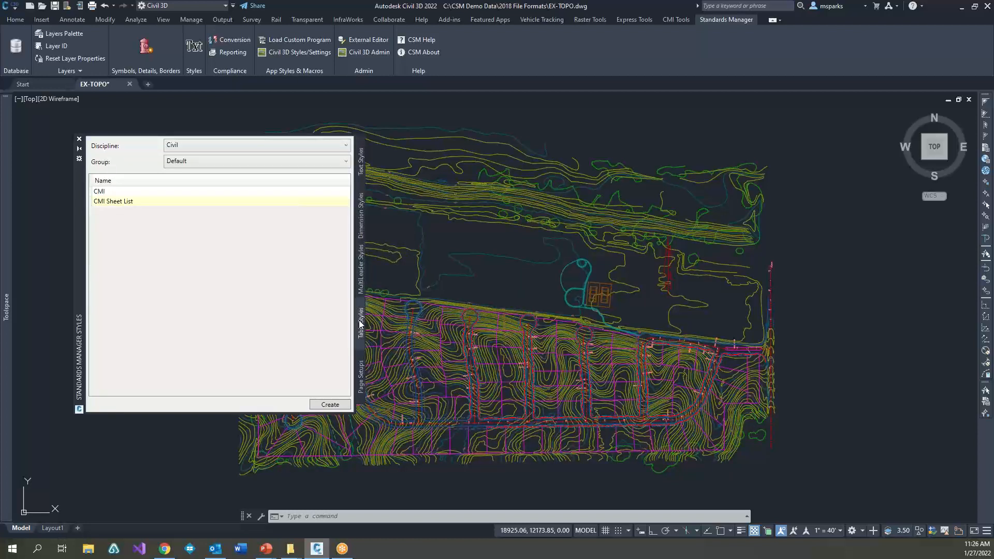
click(361, 372)
click(364, 335)
click(361, 225)
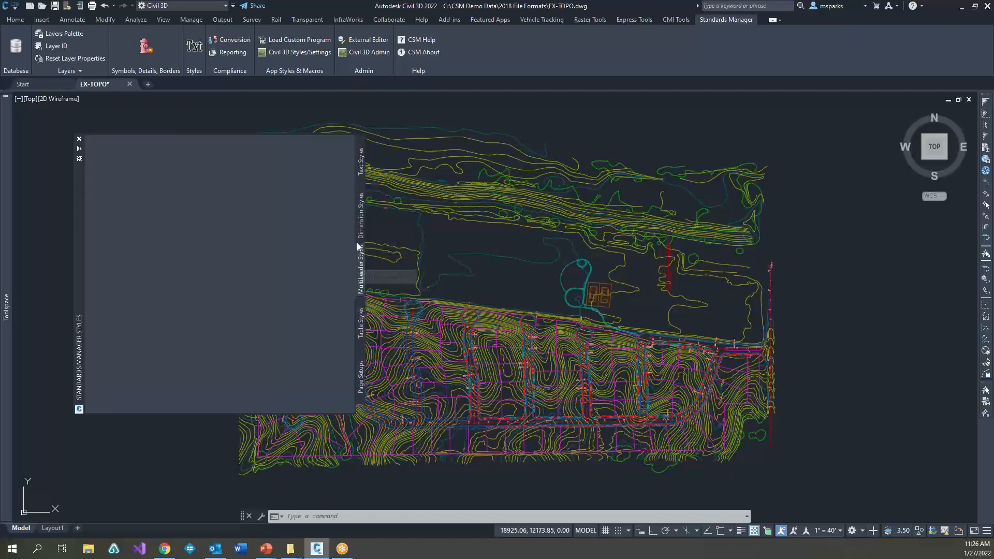
click(361, 171)
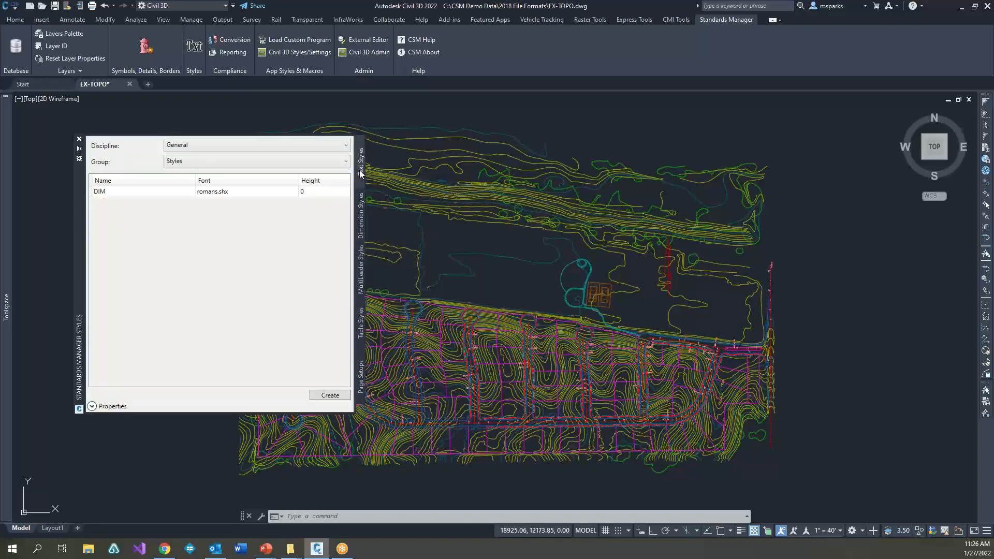
click(361, 222)
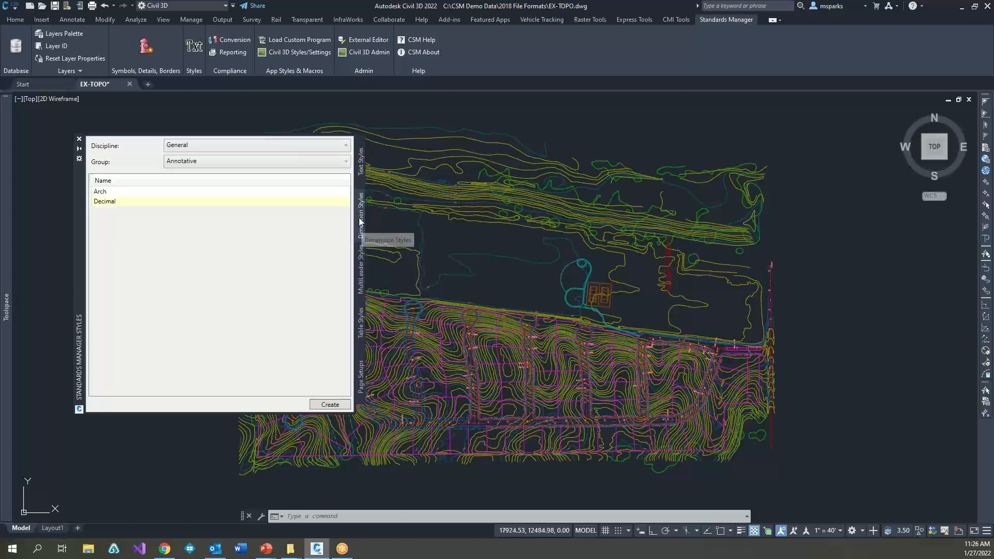
Step: Create the annotative Decimal dimension style and draw a linear dimension about 144 ft long in the empty area east of the site
click(115, 202)
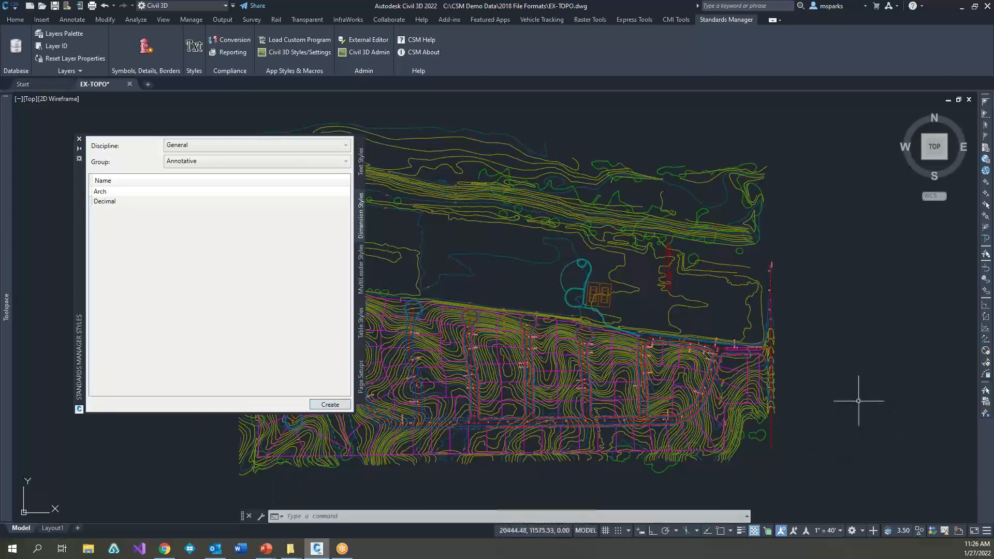
text(dli)
key(Return)
click(804, 351)
click(831, 356)
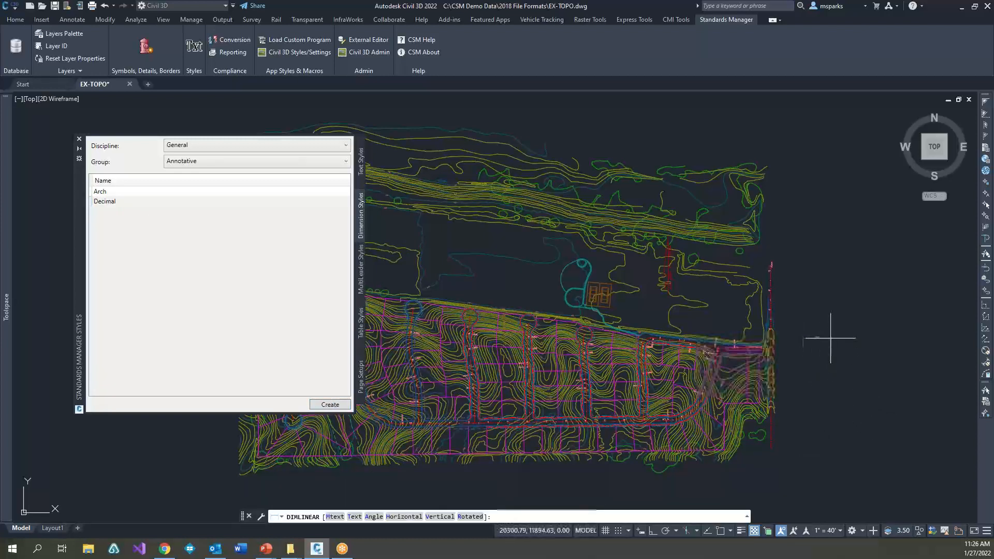
click(832, 339)
scroll(832, 339, up, 4)
scroll(832, 340, up, 3)
scroll(839, 402, down, 1)
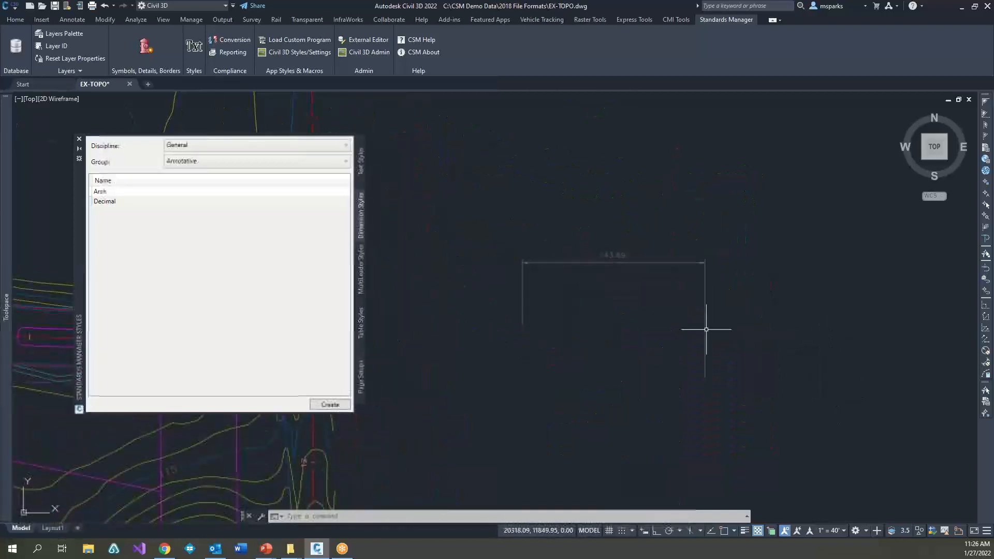
Step: Create the annotative Arch dimension style and place a second linear dimension, reading about 9'-5", below and east of the first one
click(110, 192)
click(330, 405)
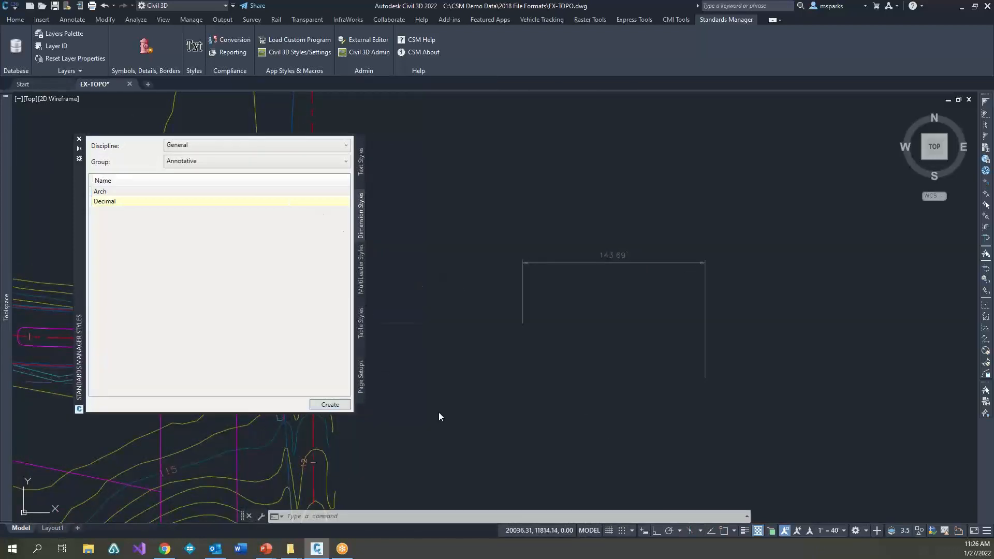
text(dli)
key(Return)
click(666, 470)
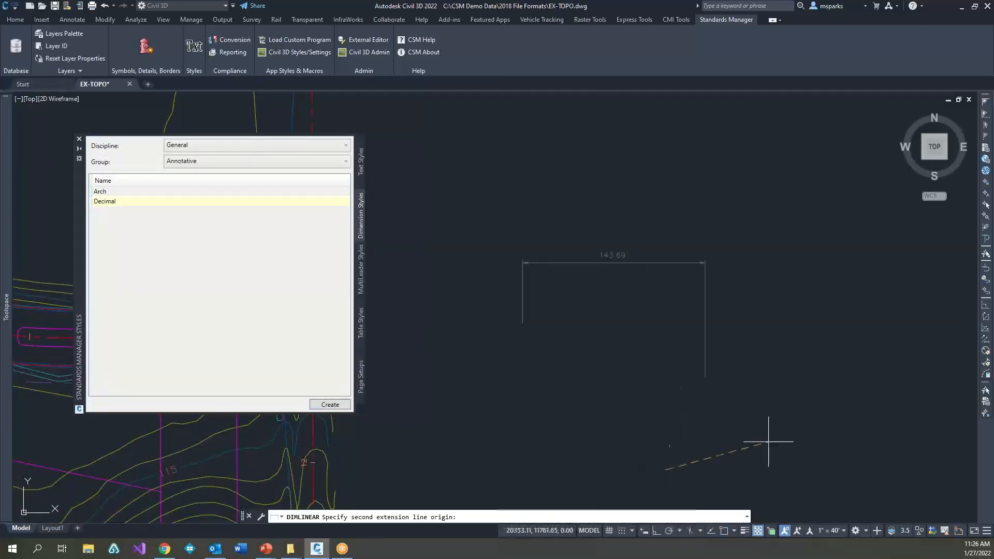
click(809, 446)
click(807, 390)
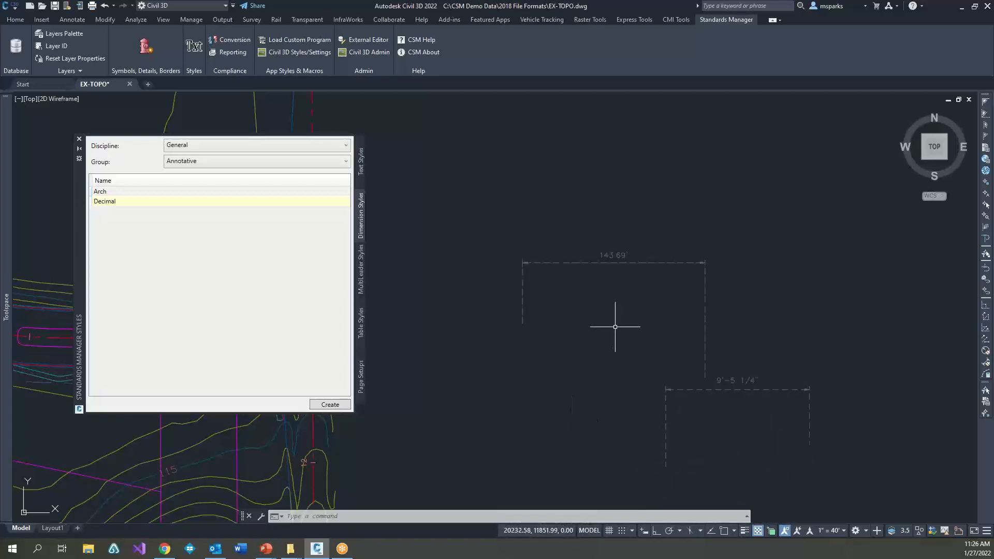
click(741, 253)
click(690, 333)
key(Escape)
Step: Create the Civil Note-Box multileader style and place a boxed leader with tag number 3 below the first dimension
click(361, 266)
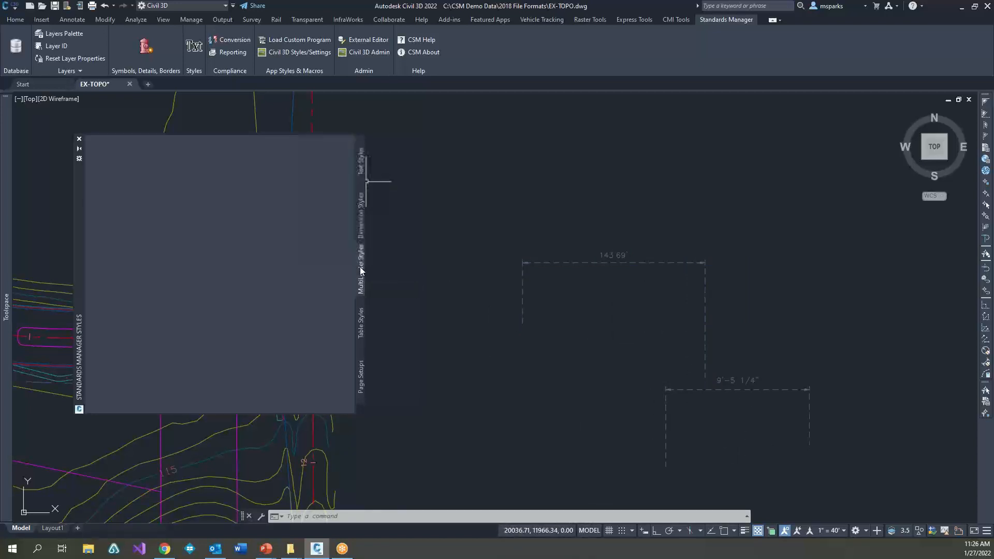
click(114, 242)
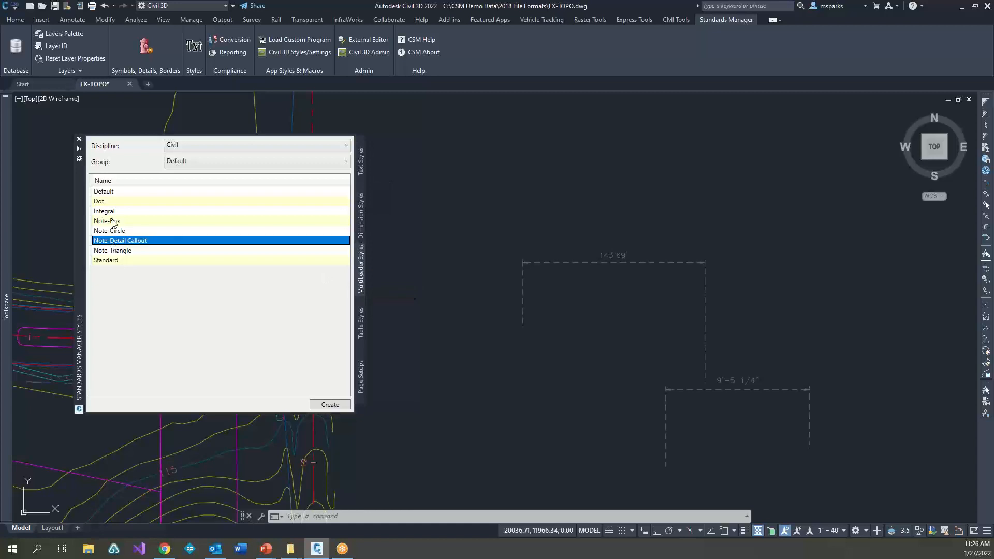
click(113, 222)
click(332, 406)
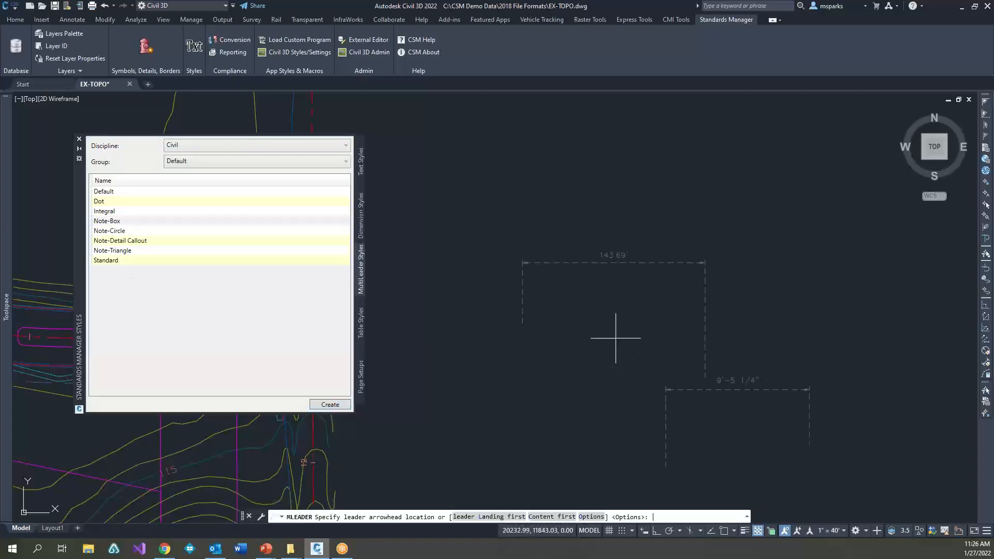
click(572, 369)
click(569, 348)
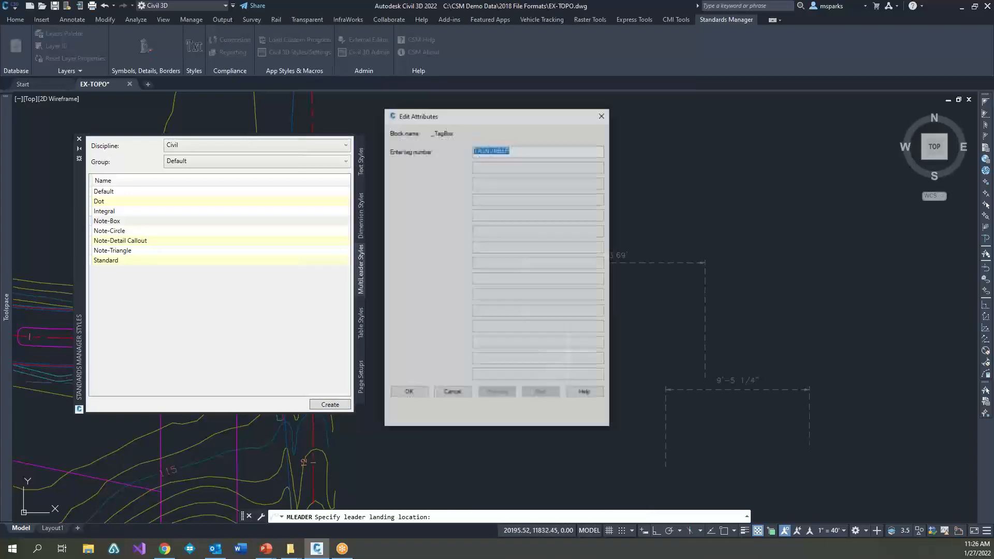
text(3)
key(Return)
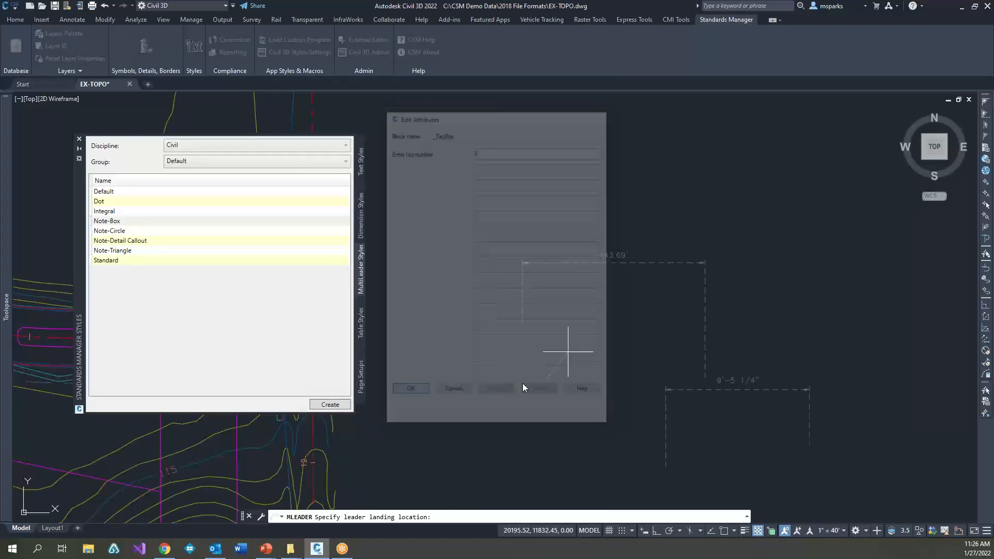
scroll(585, 363, up, 5)
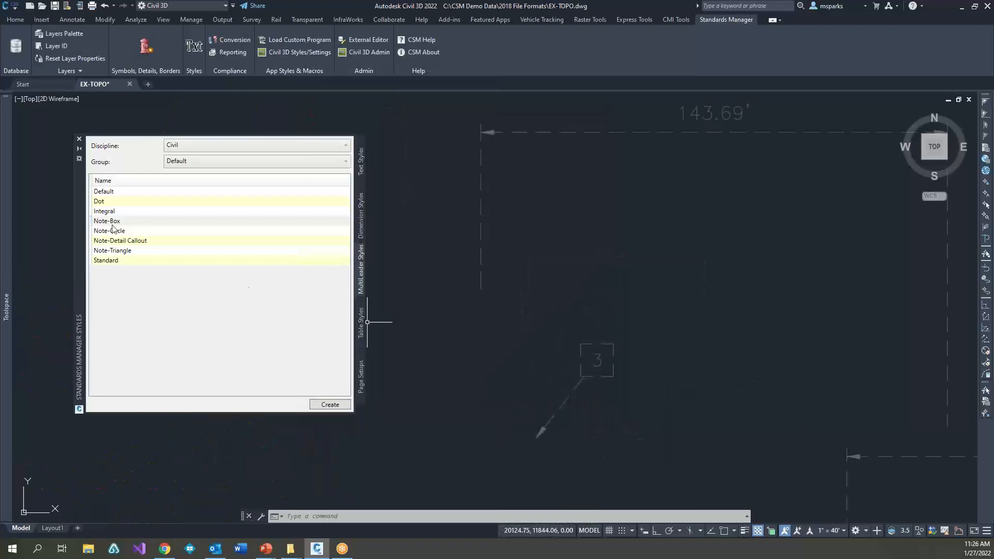
Step: Create the Dot multileader style and place a leader with the text "sdgfsdgf" beside the boxed tag
click(110, 202)
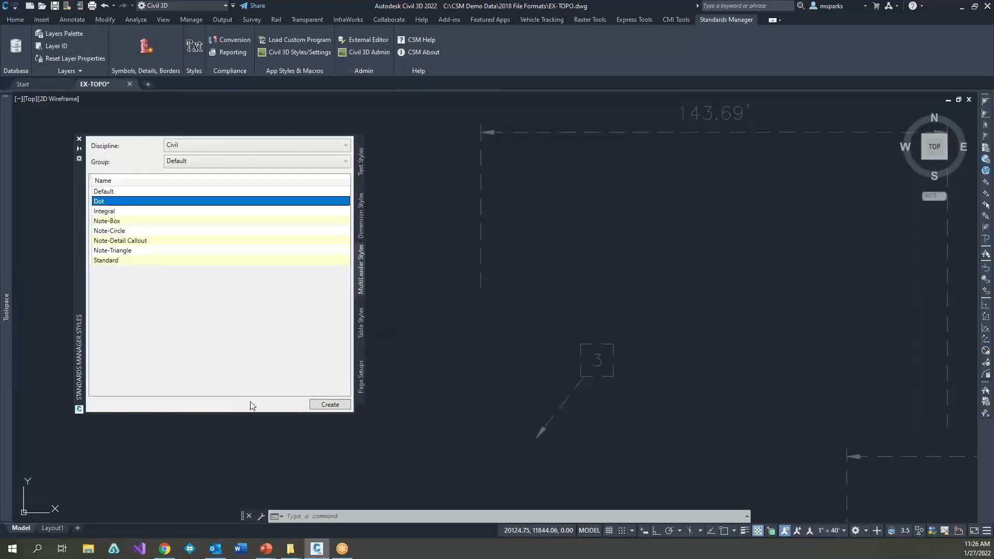
click(330, 405)
text(mld)
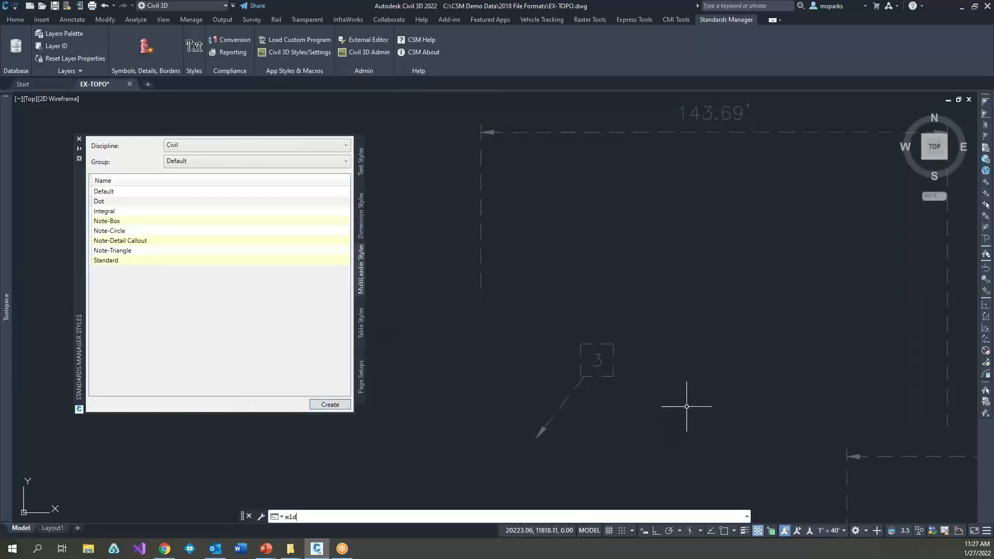
key(Return)
click(676, 415)
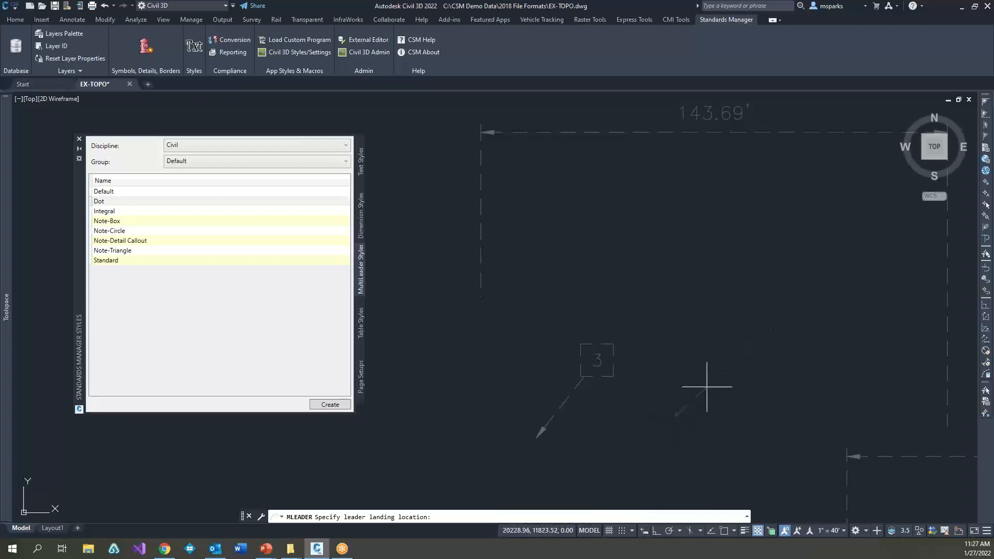
click(722, 353)
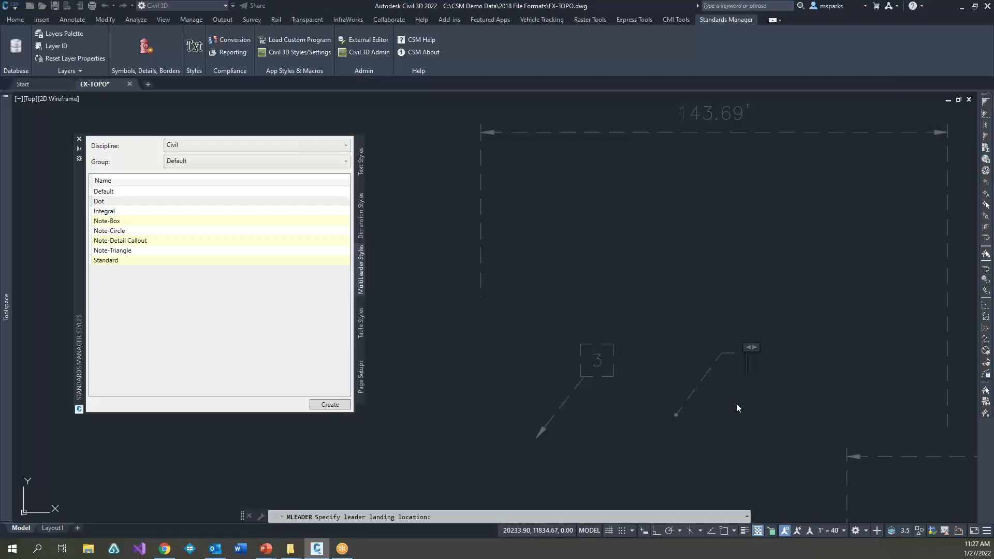
text(sdgfsdgf)
click(700, 382)
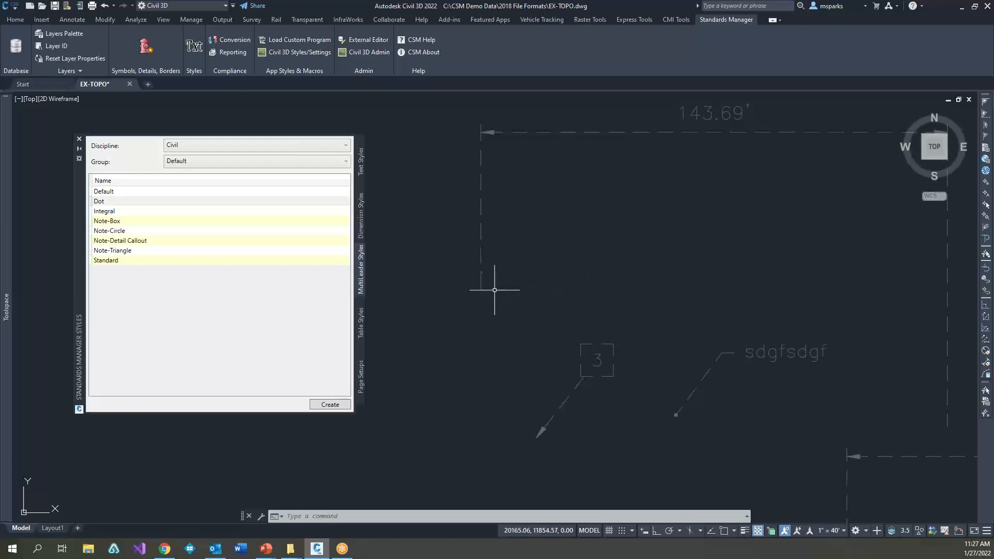
Step: Look through the page setups and the table, multileader, dimension and text styles once more, and close the Standards Manager Styles palette
click(361, 372)
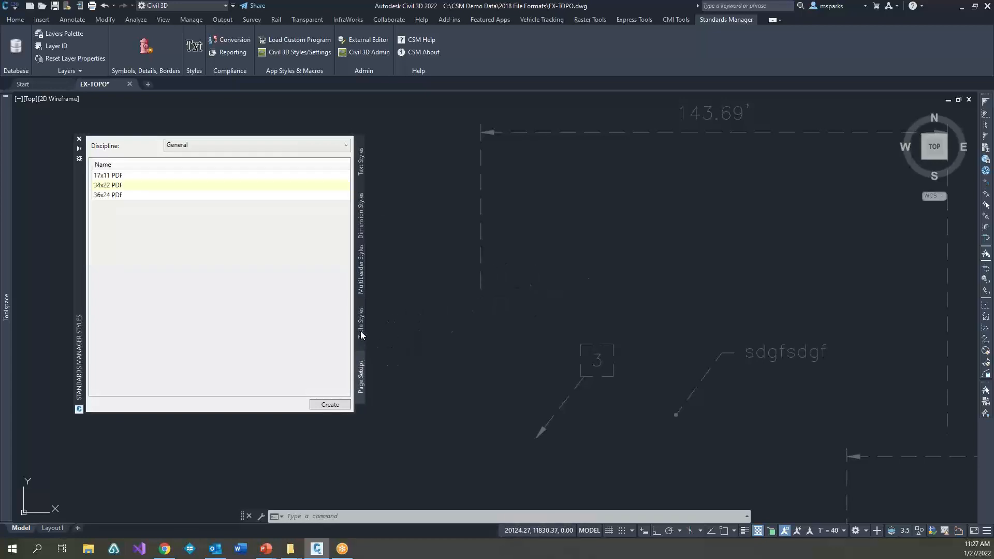
click(361, 329)
click(361, 279)
click(361, 220)
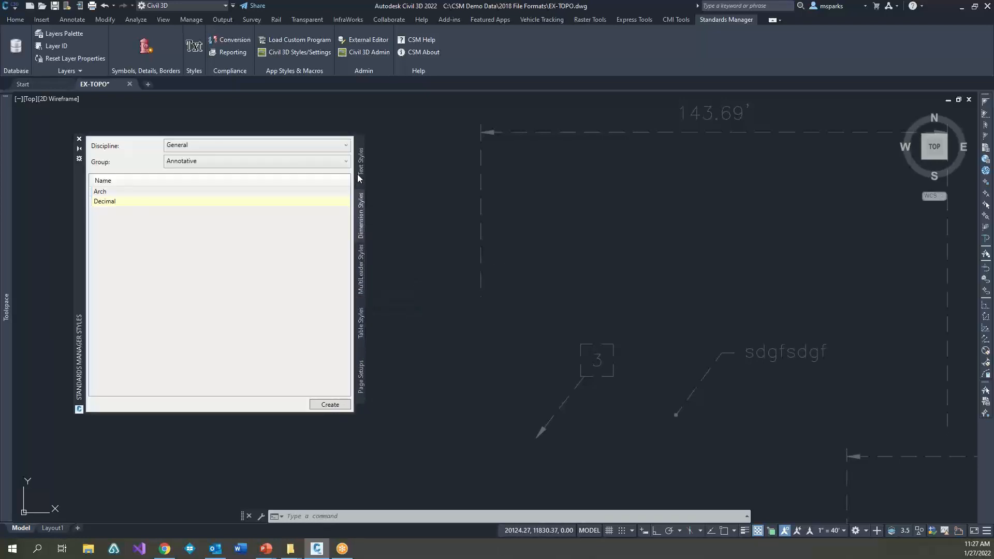
click(360, 178)
click(79, 139)
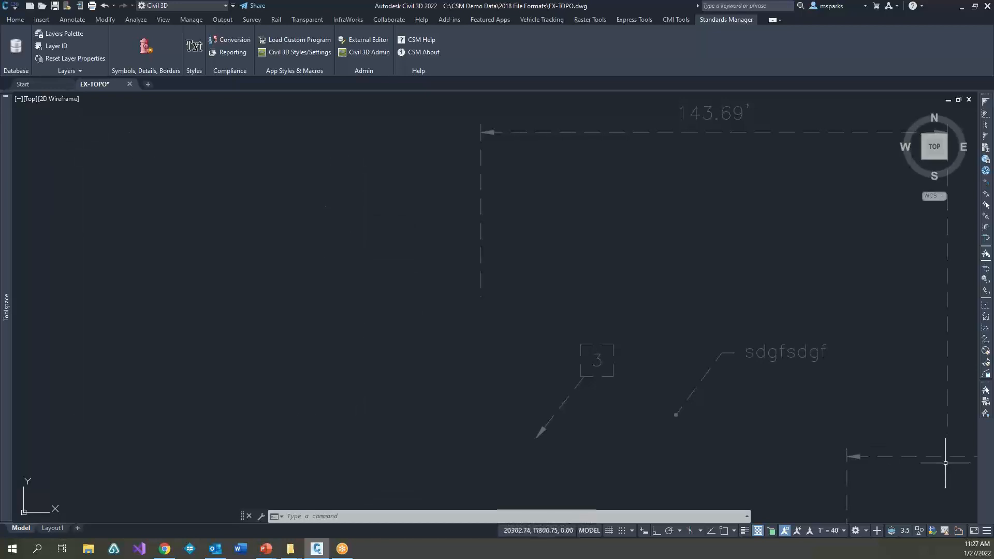
Step: Switch to the PowerPoint presentation and leaf through the Layers, AutoCAD Styles, Conversion and Reporting, and Administration Interface slides
key(alt+Tab)
key(Right)
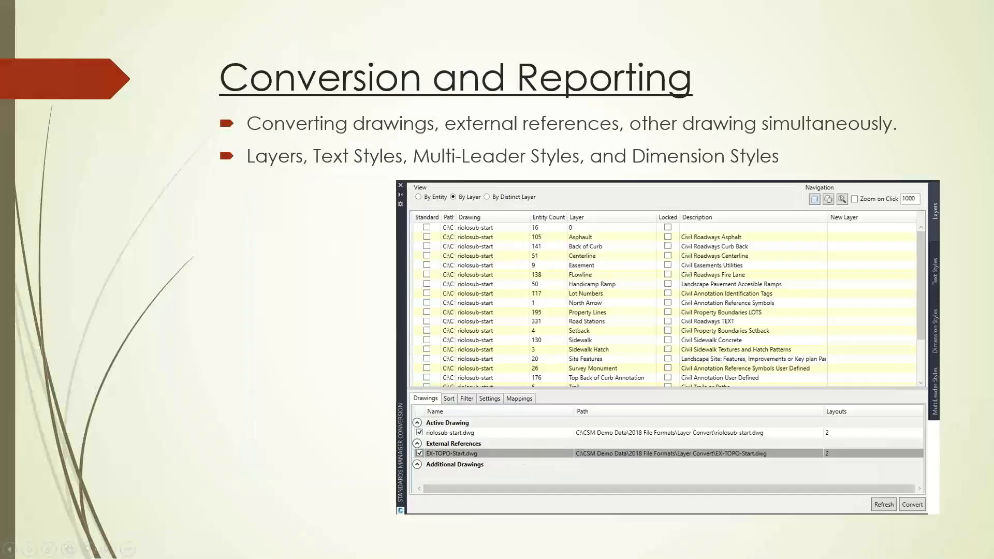
key(Left)
key(Left)
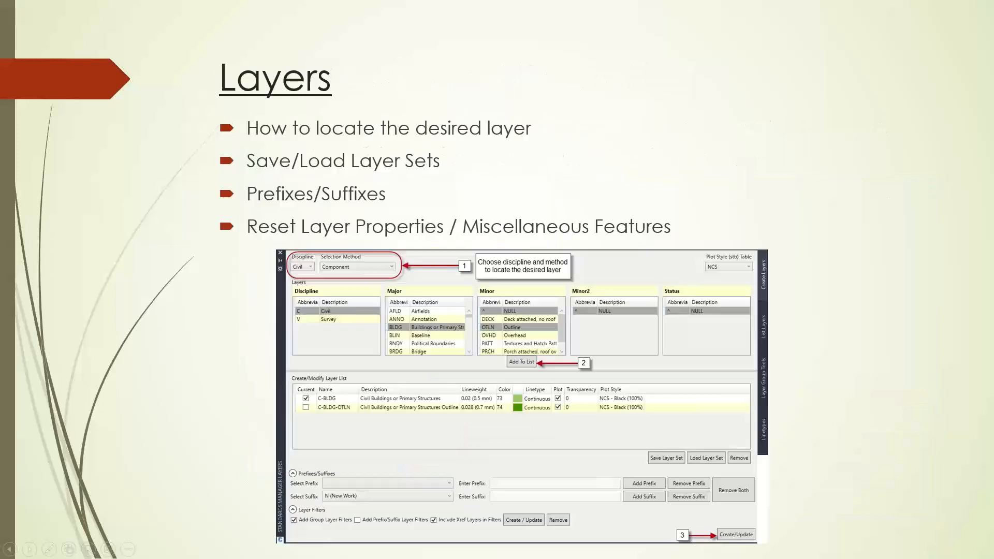
key(Left)
key(Right)
key(Right)
key(Right)
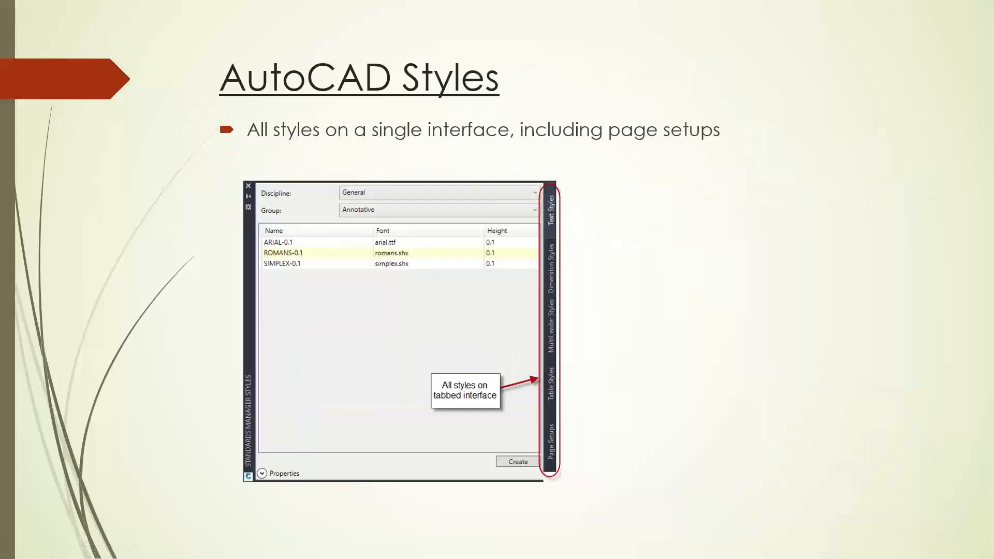
key(Right)
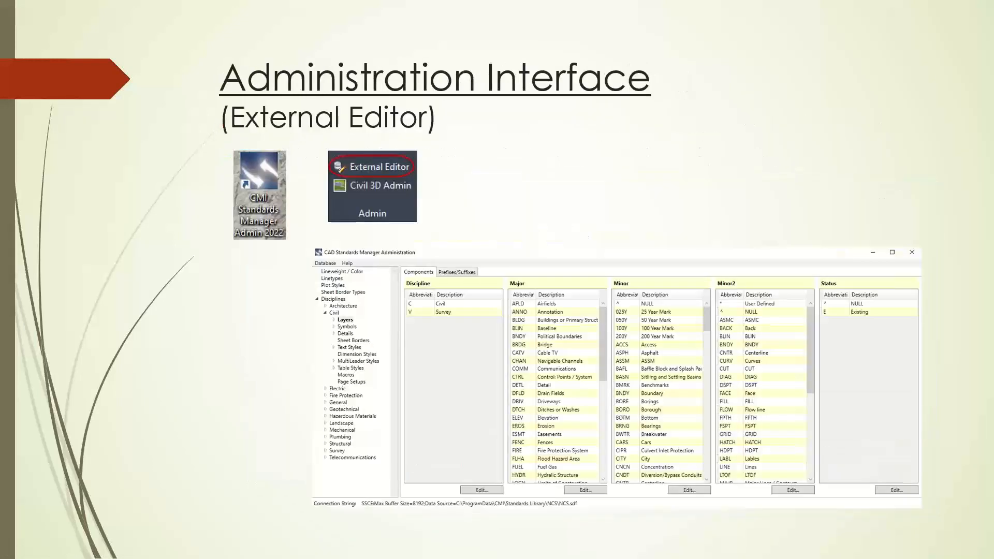
key(Left)
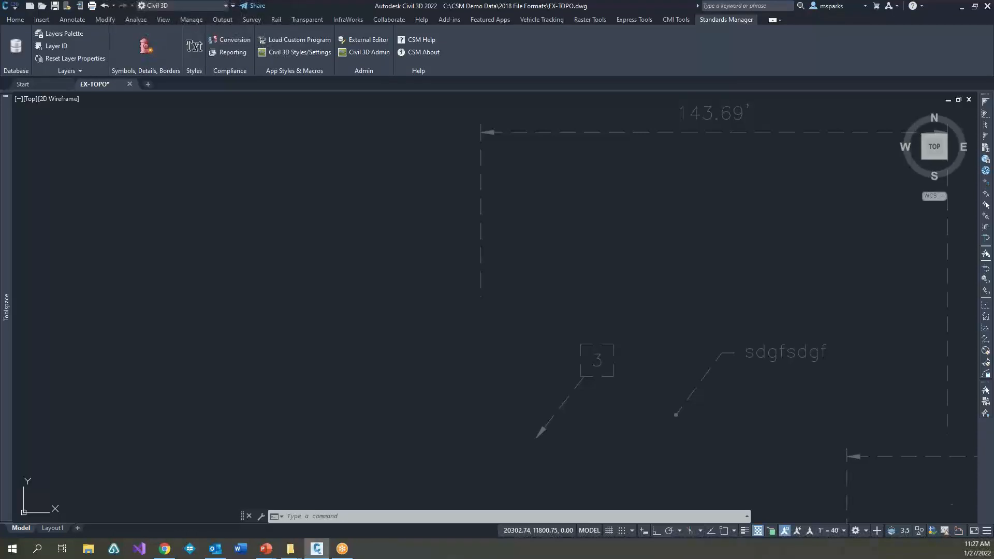
Step: Return to the EX-TOPO drawing in Civil 3D and delete the two sample dimensions and two multileaders east of the site
click(392, 344)
scroll(401, 346, down, 2)
middle_drag(407, 367, 548, 278)
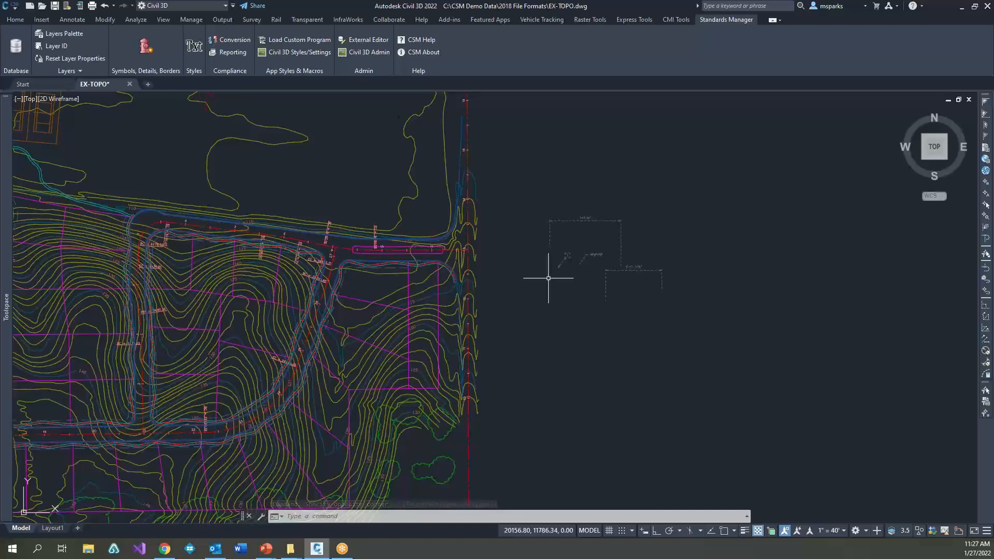
drag(514, 196, 699, 364)
key(Delete)
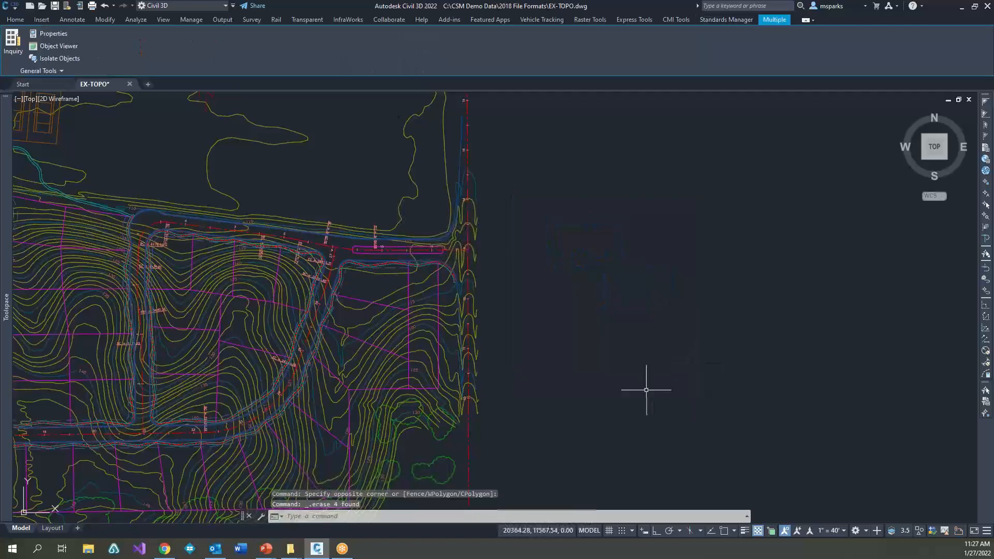
Step: Open the Standards Manager Symbols palette and move it over the empty area west of the site
scroll(645, 386, down, 4)
middle_drag(435, 293, 501, 276)
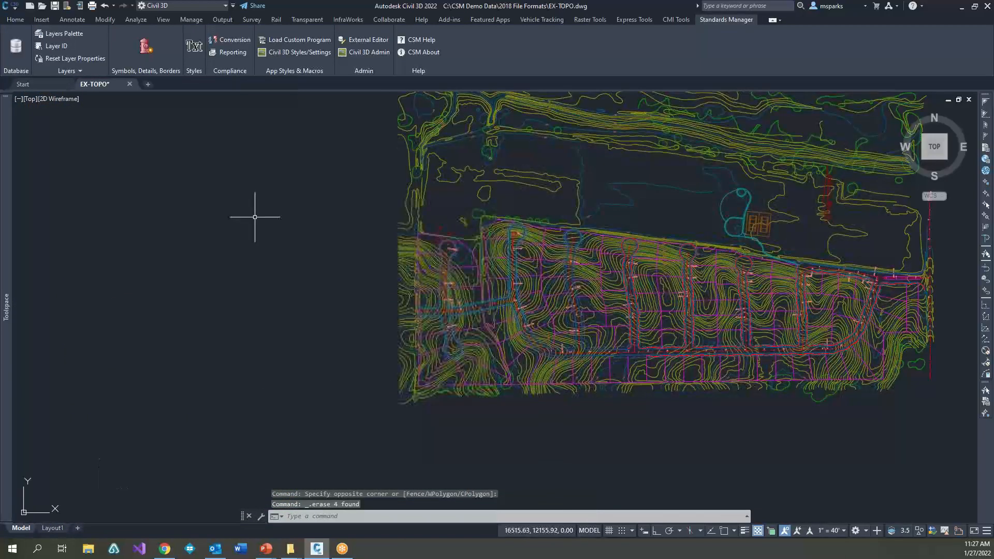
click(146, 48)
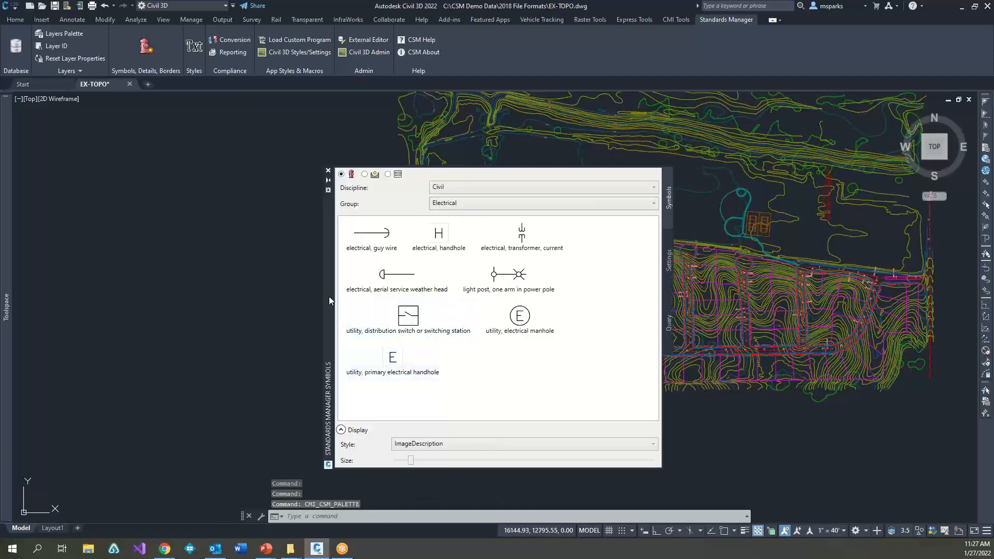
mouse_move(328, 297)
mouse_down()
mouse_move(178, 287)
mouse_move(136, 269)
mouse_move(65, 265)
mouse_up()
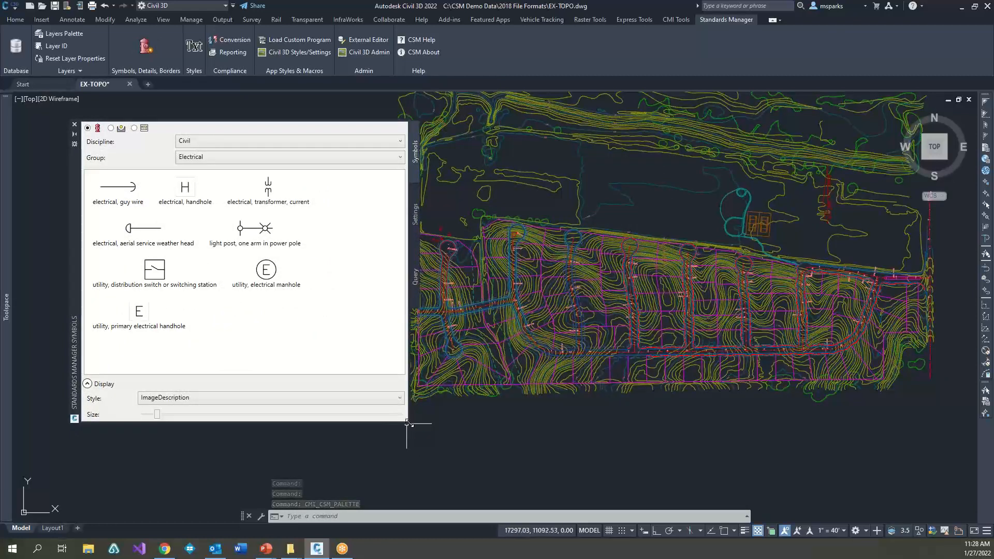
Step: Narrow the Symbols palette, look through the Details and Sheet Borders libraries, and return to the symbol library
drag(407, 423, 303, 441)
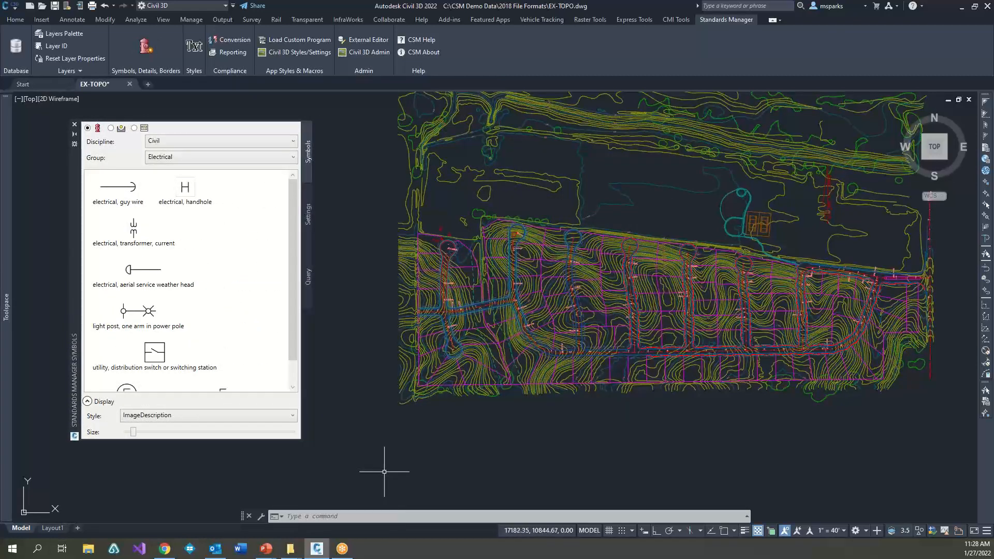
click(110, 128)
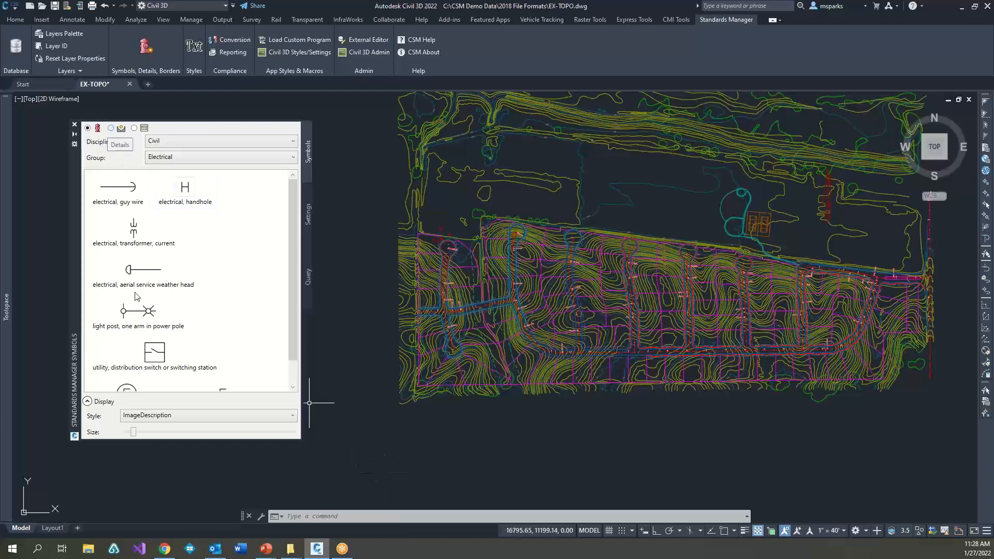
click(134, 129)
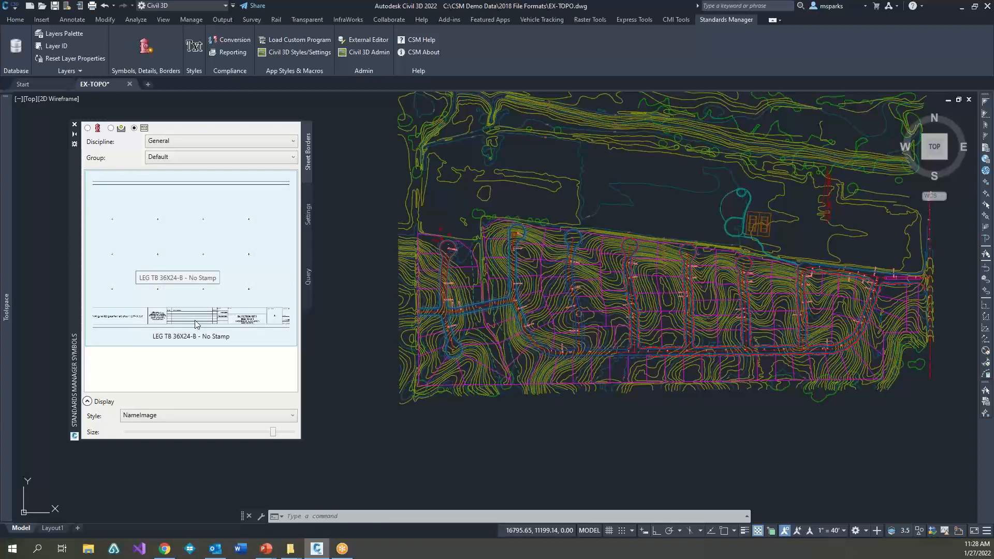
click(87, 128)
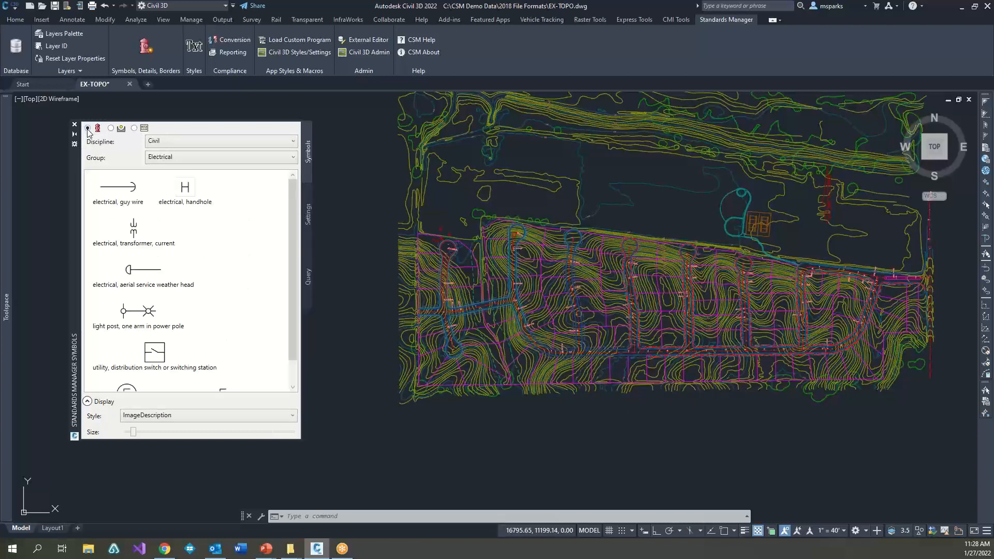
Step: Show the Civil discipline's Utilities symbol group with the Image display style at the smallest preview size
click(182, 157)
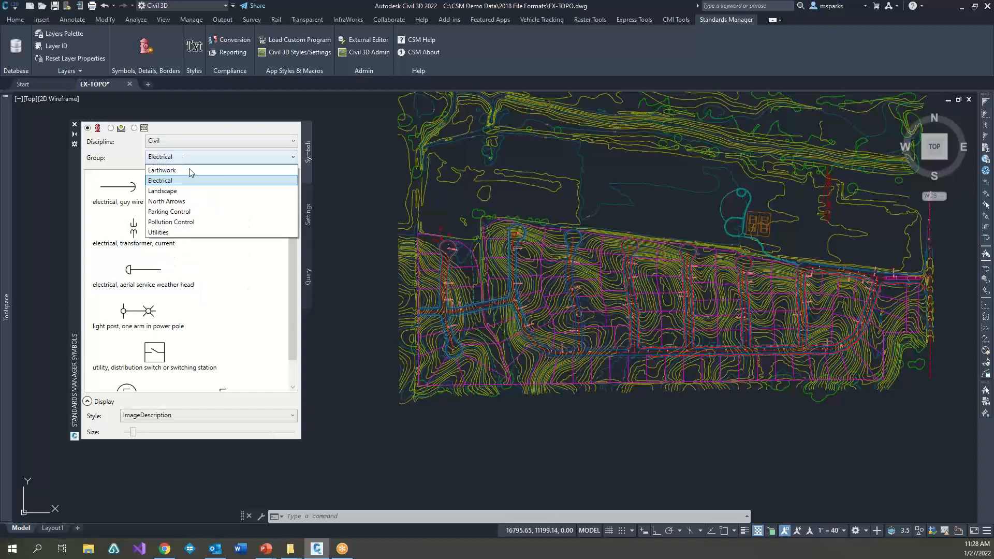
click(178, 231)
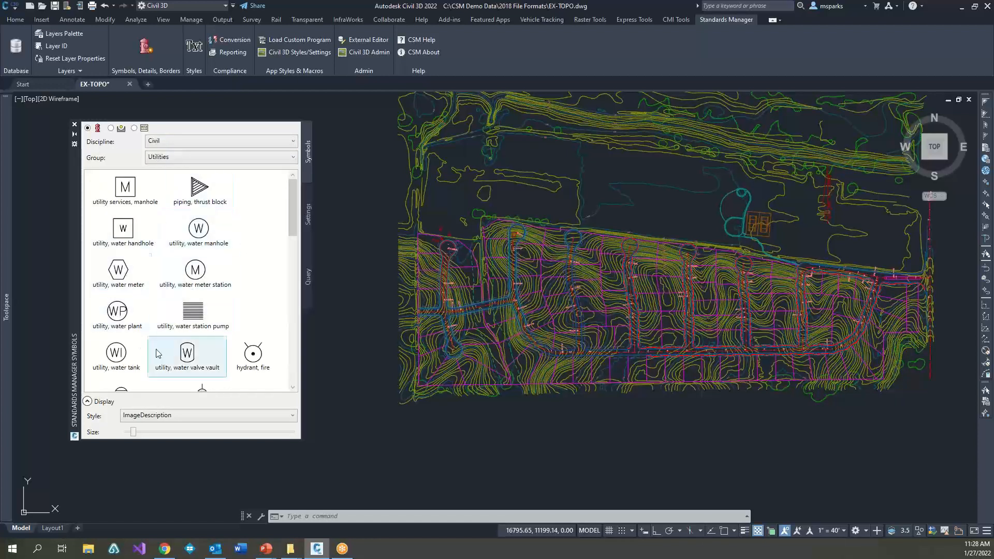
click(143, 417)
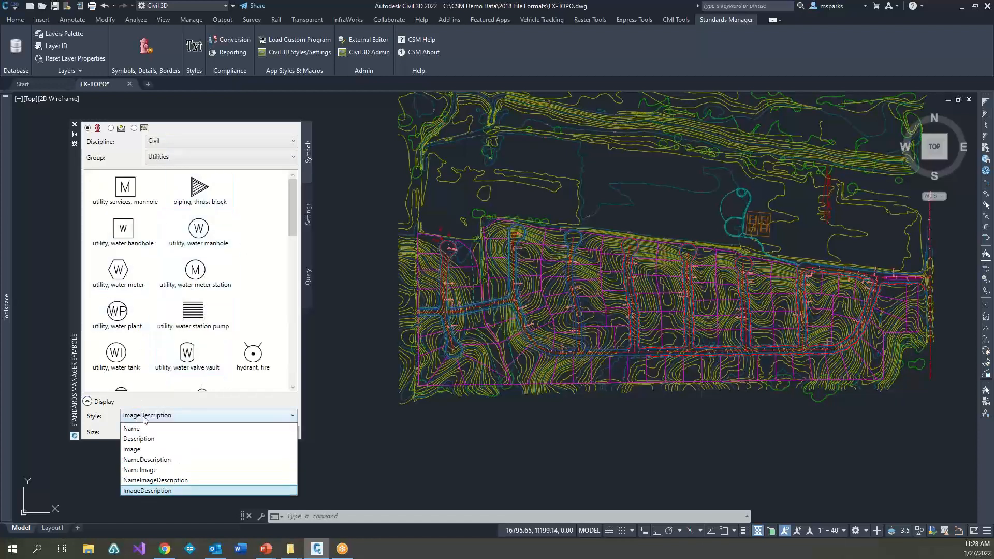
click(146, 449)
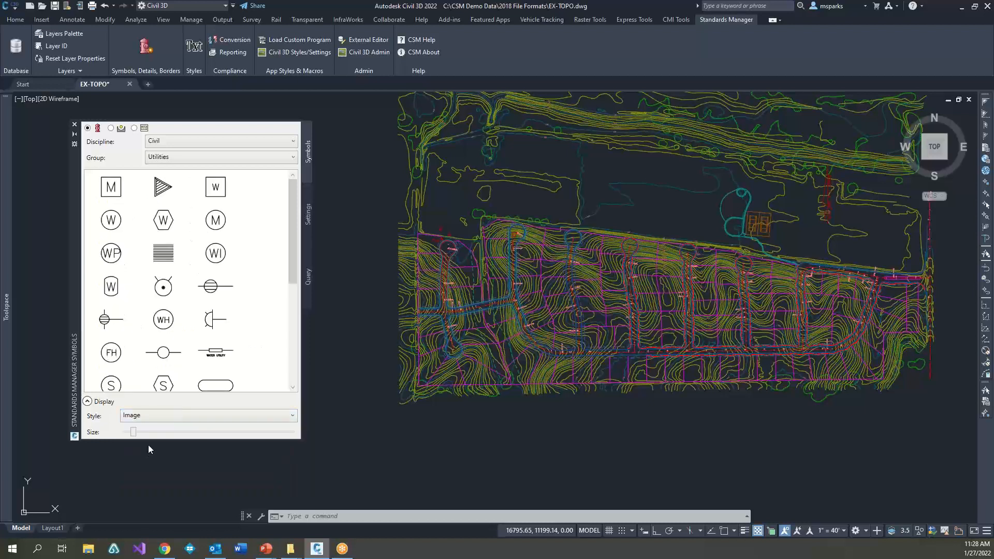
mouse_move(137, 431)
mouse_down()
mouse_move(178, 432)
mouse_move(127, 438)
mouse_up()
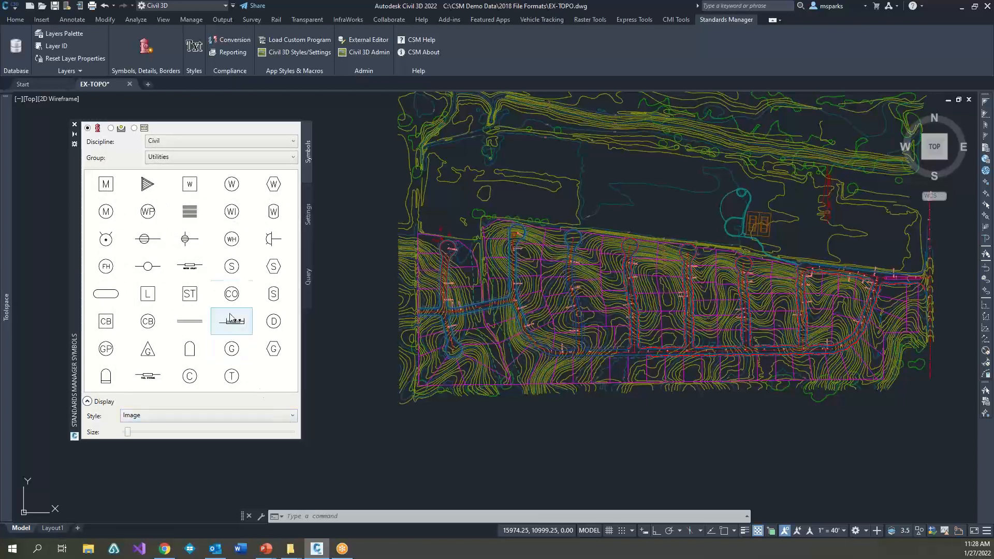
Step: Insert the circled CO symbol in the open area north of the western cul-de-sac, rotated about 338°
click(232, 293)
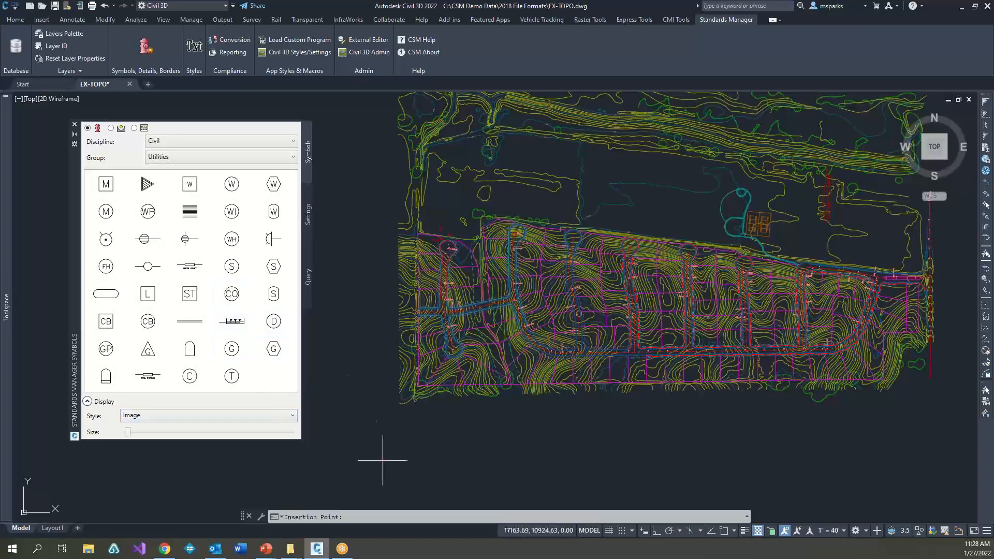
scroll(453, 211, up, 5)
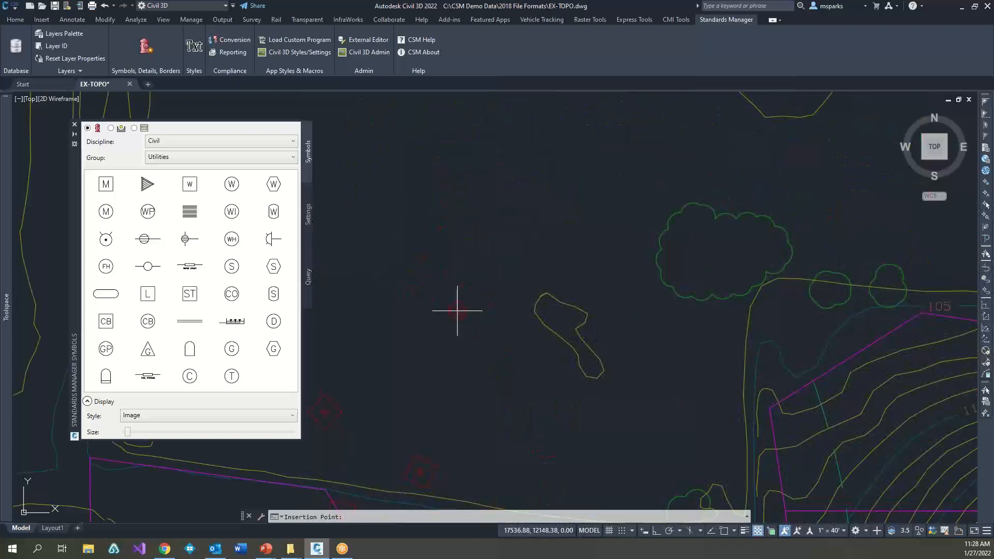
click(444, 374)
click(514, 409)
Step: Inspect the layer and scale properties of the inserted CO symbol, close the properties and clear the selection
middle_drag(460, 398, 575, 333)
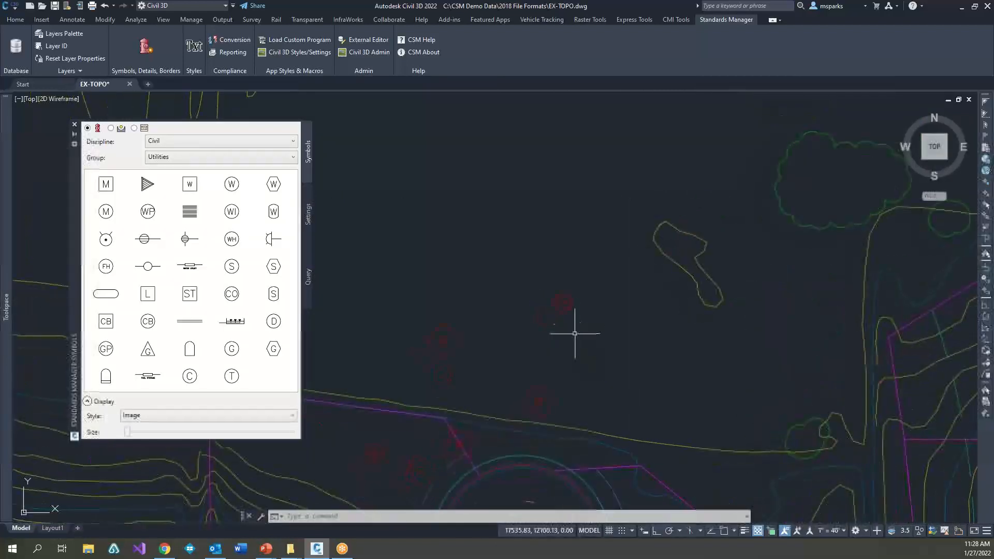
click(562, 304)
key(ctrl+1)
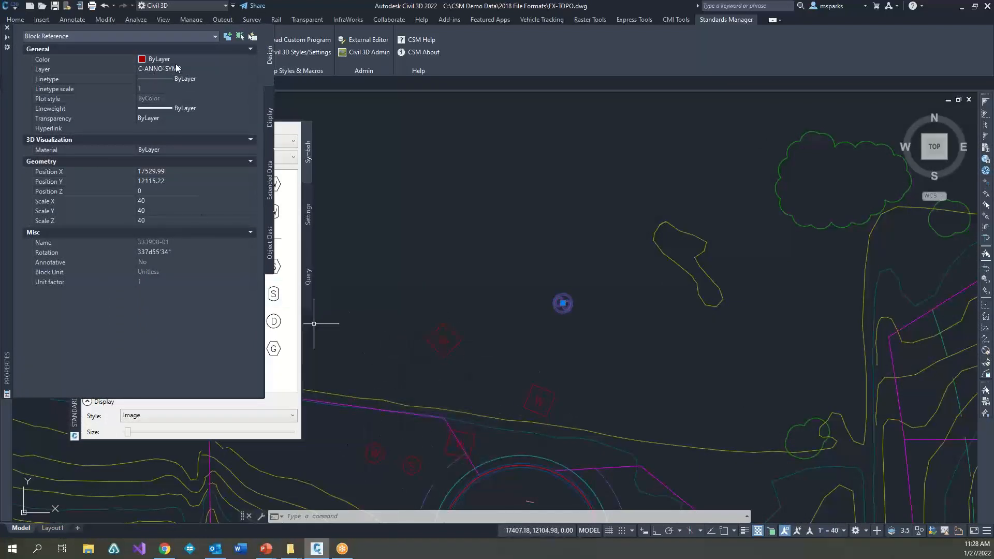
click(8, 29)
key(Escape)
key(Escape)
key(Escape)
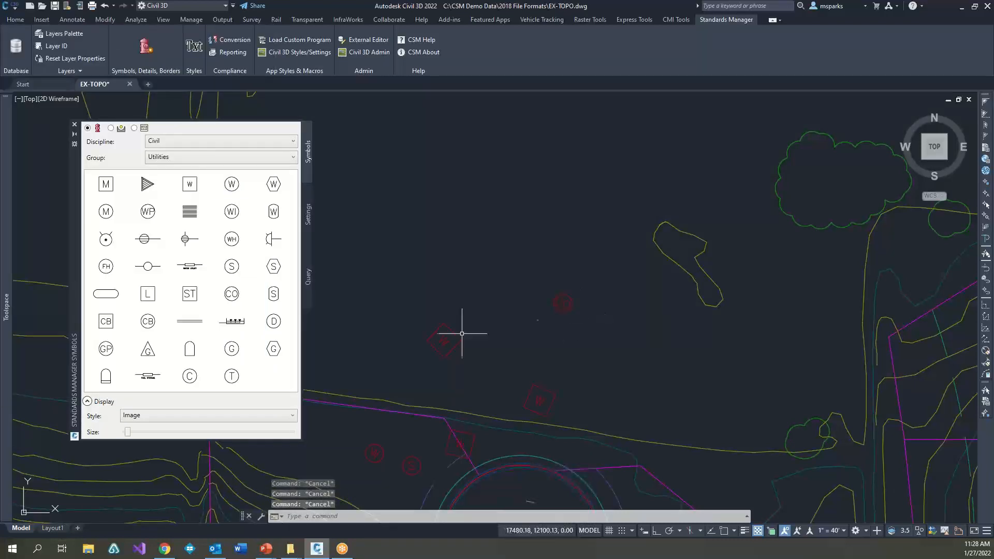
Step: Insert the electrical manhole symbol from the Electrical group just northwest of the CO symbol at the default 0° rotation
click(202, 157)
click(160, 180)
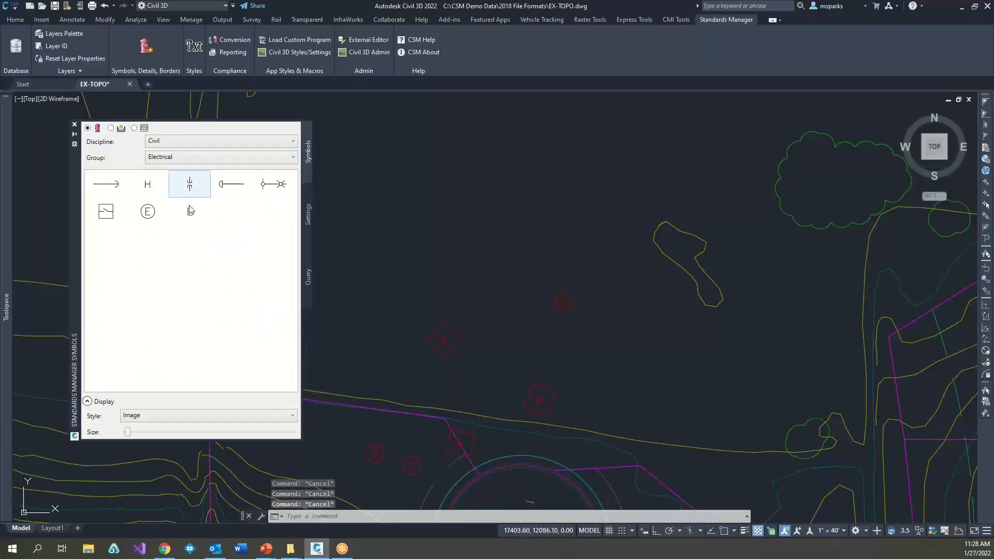
click(148, 211)
click(532, 263)
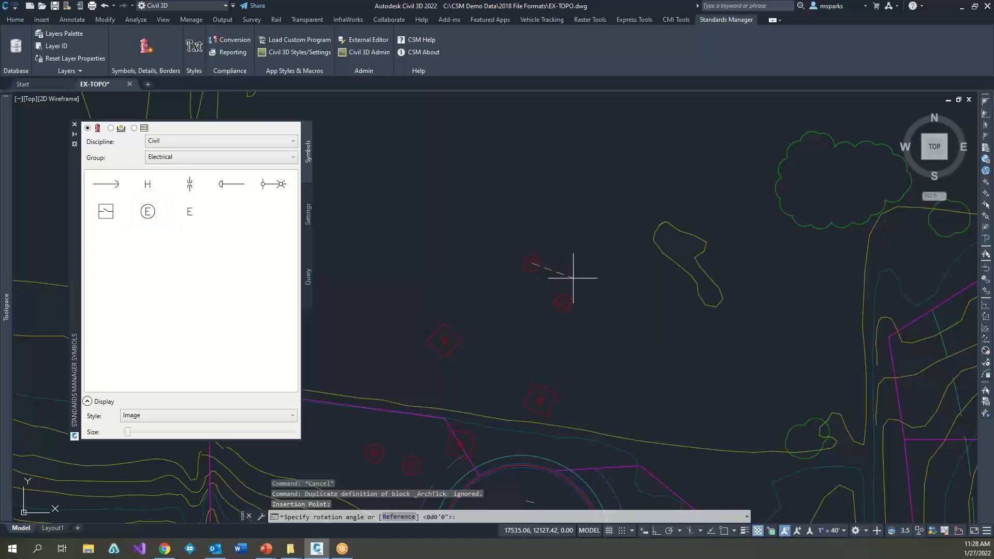
key(Return)
key(Escape)
Step: Check the properties of the new electrical manhole symbol, close them and deselect it
double_click(534, 263)
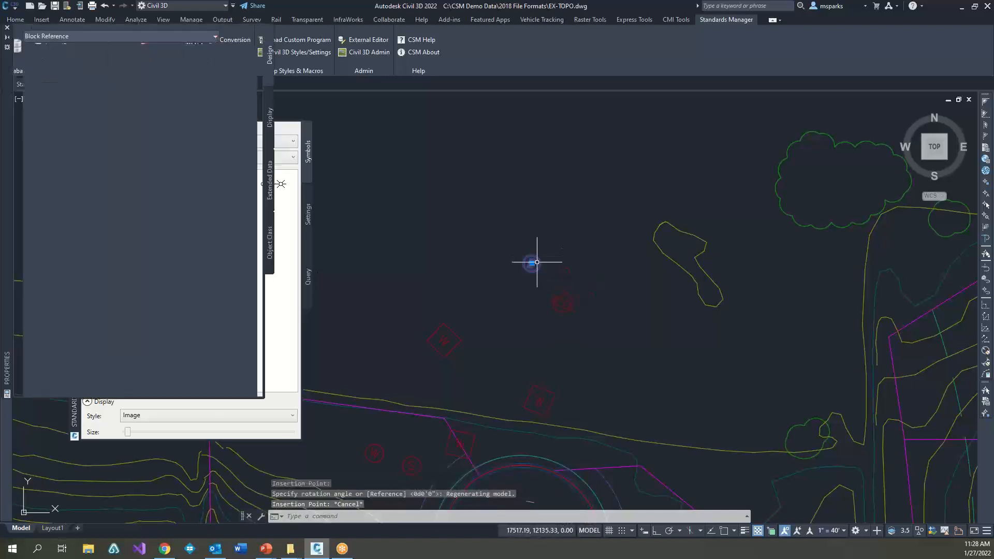
click(6, 29)
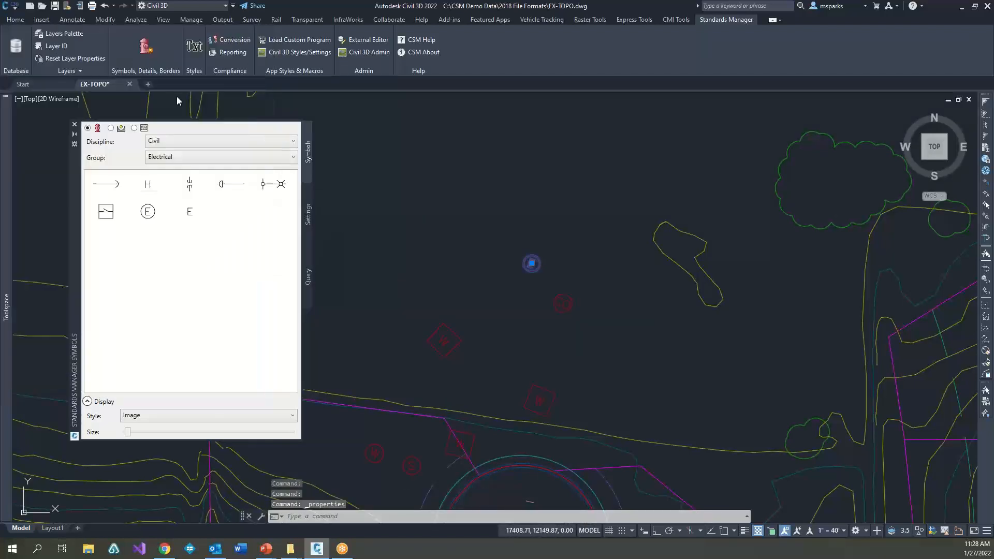
key(Escape)
key(Escape)
key(Escape)
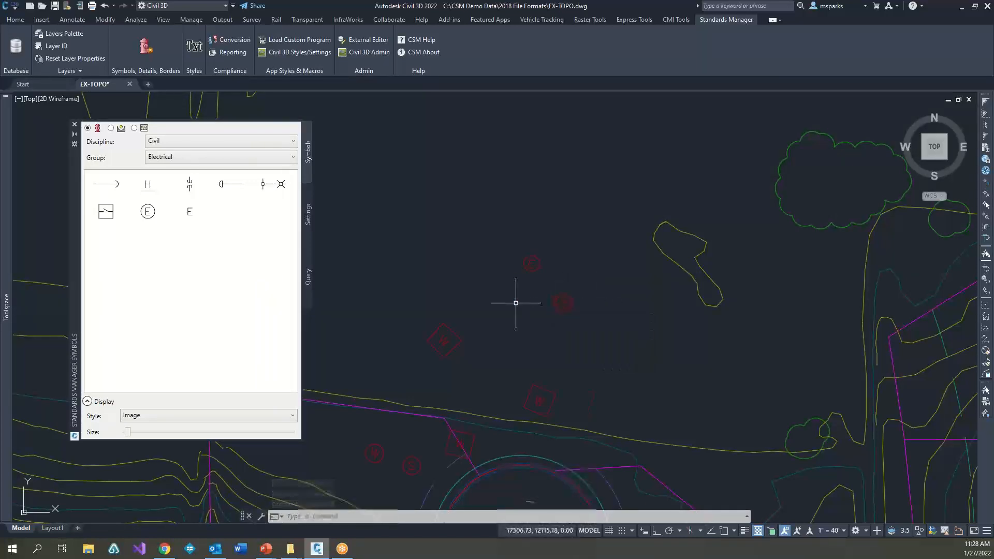
Step: Switch the symbol group back to Utilities and review the symbol insertion settings, including object alignment and rotation increment
scroll(518, 298, down, 3)
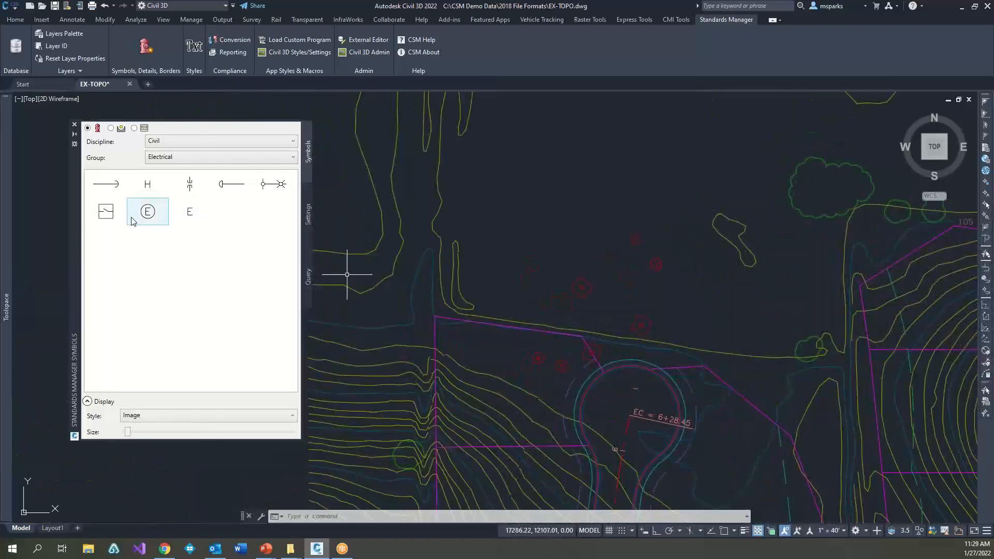
click(161, 157)
click(176, 233)
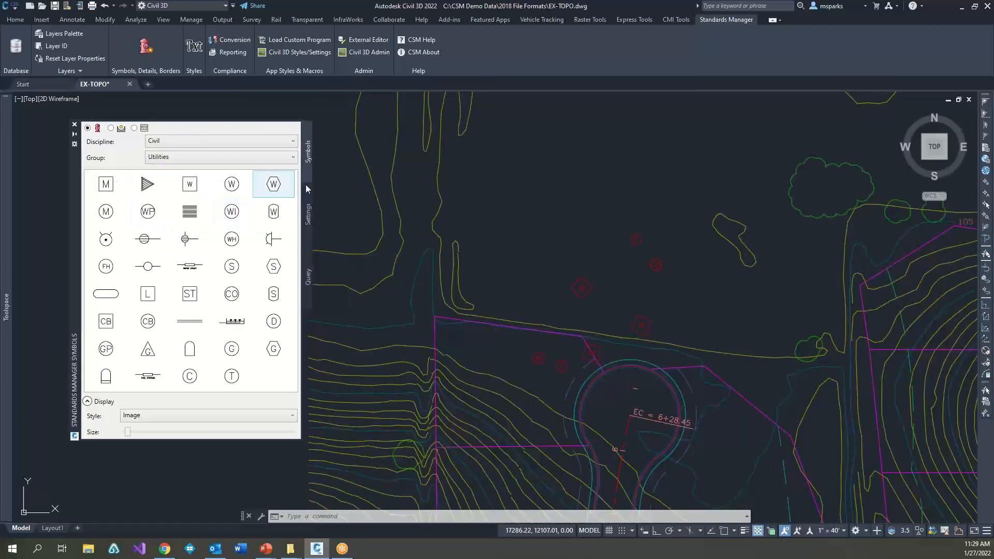
click(209, 157)
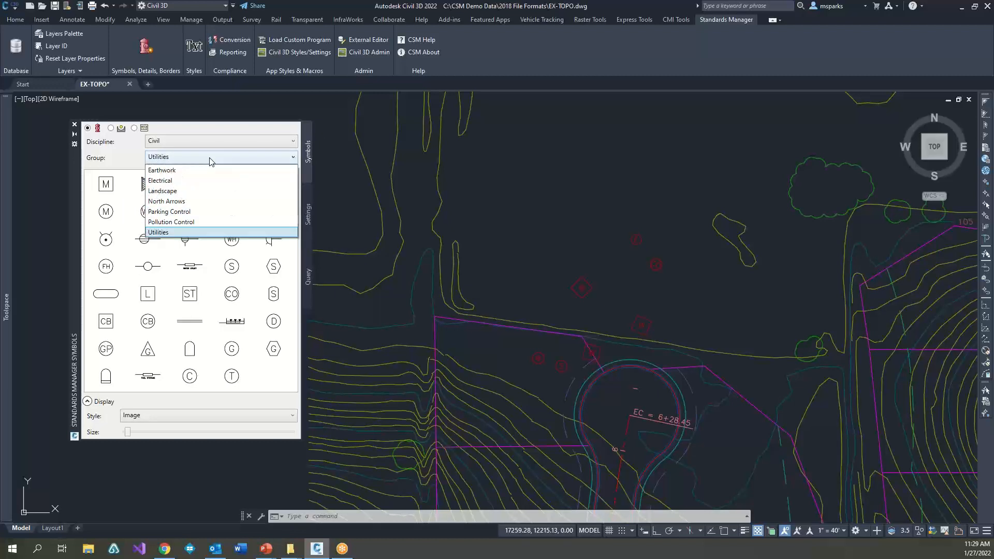
click(210, 158)
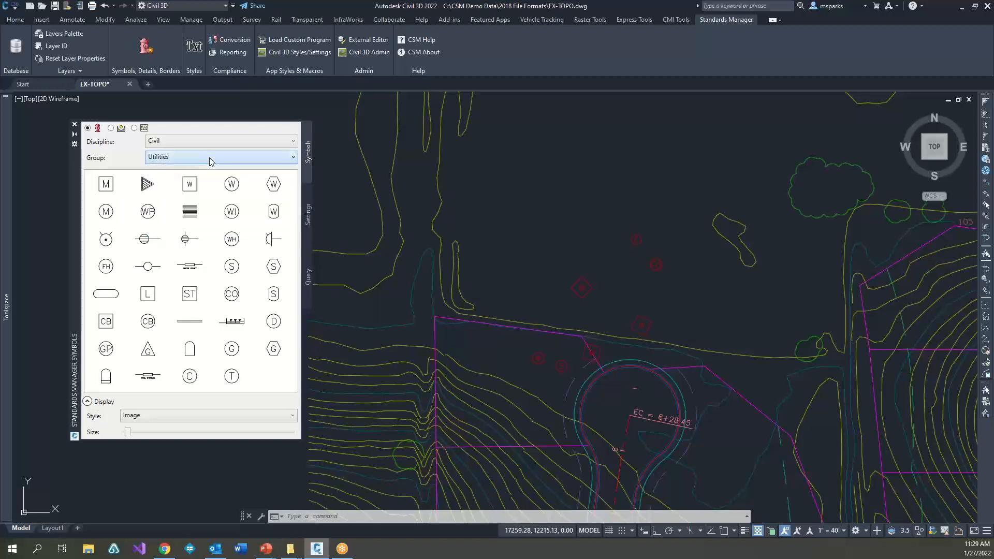
click(308, 228)
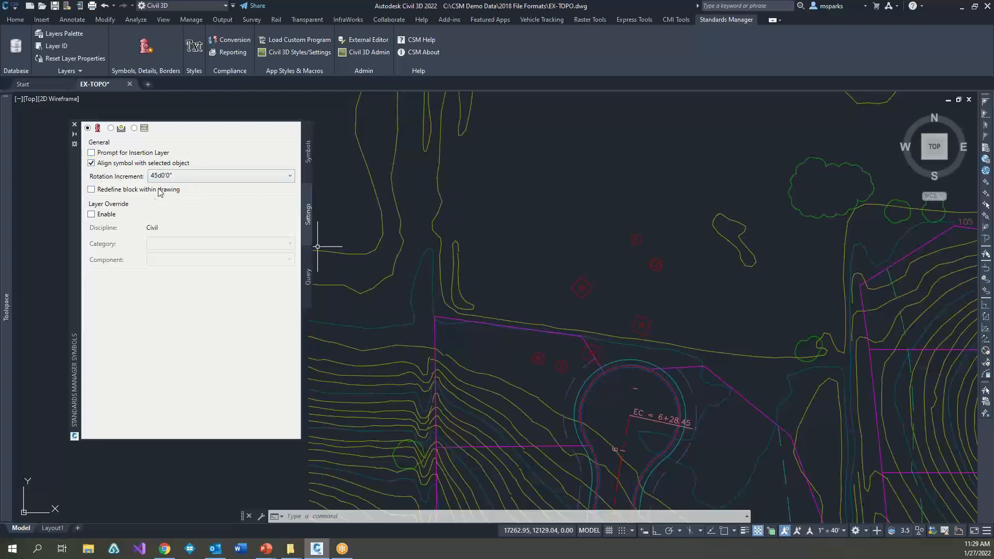
click(307, 163)
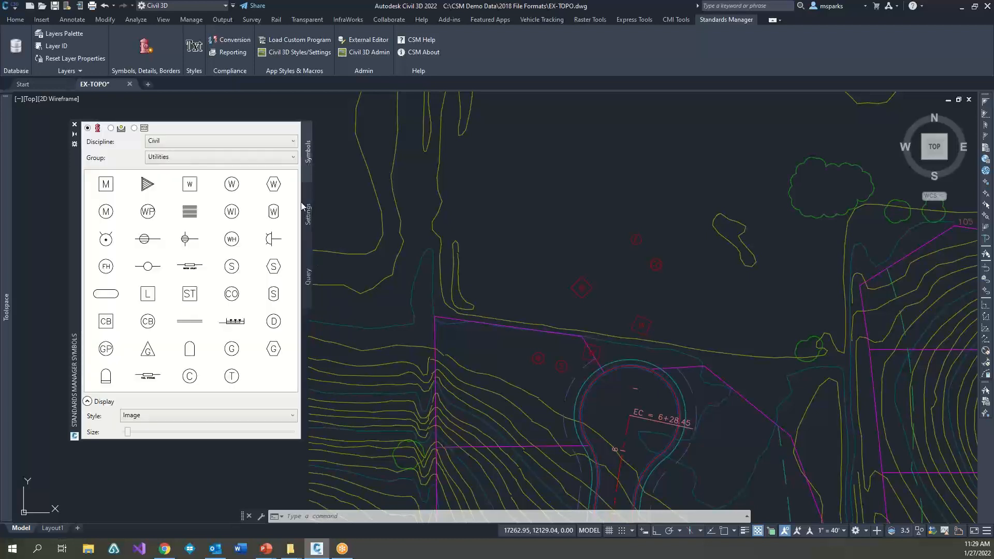
Step: Try placing the utility services manhole symbol in the open area northwest of the cul-de-sac
click(111, 193)
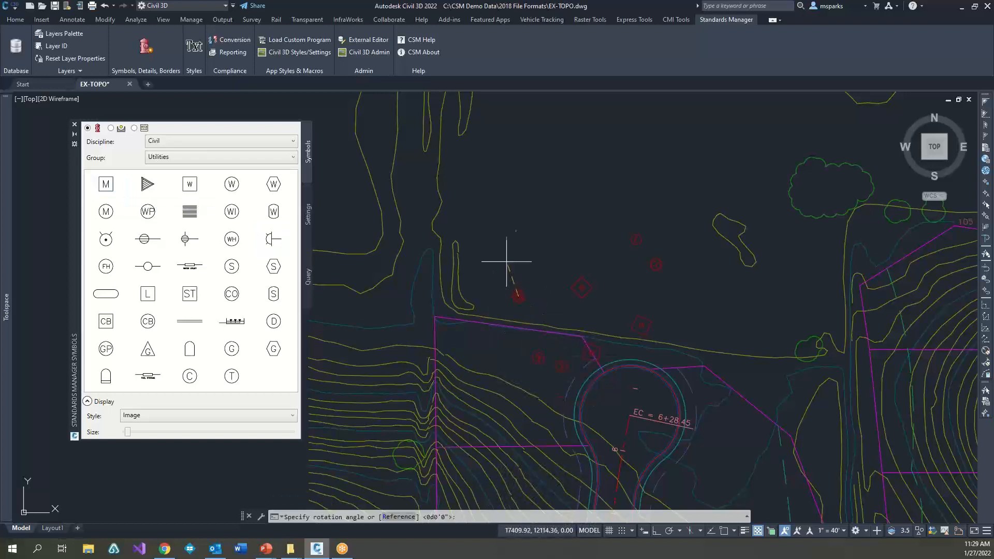
click(518, 296)
scroll(530, 308, up, 2)
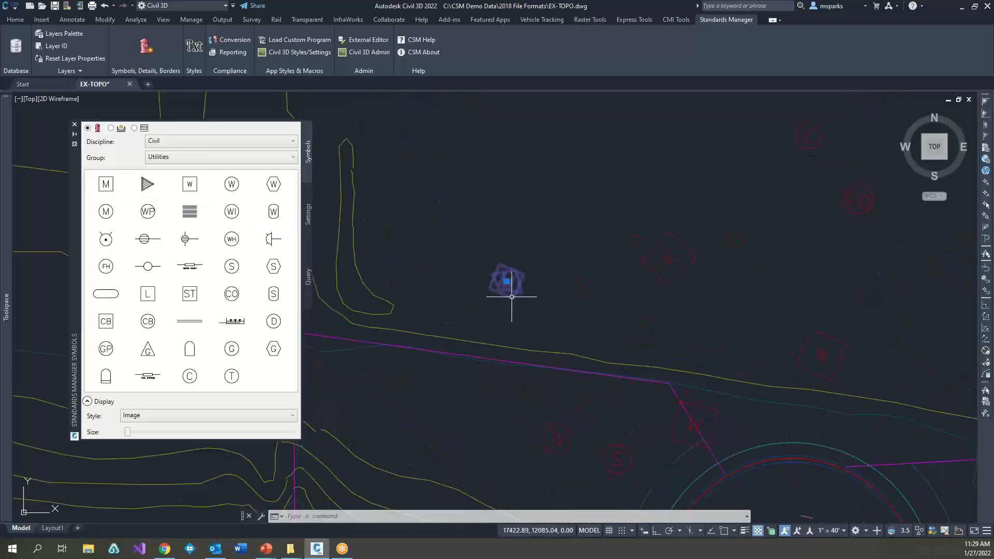
Step: Insert a water handhole symbol in the open area northwest of the cul-de-sac, rotated freehand toward the northeast
click(190, 192)
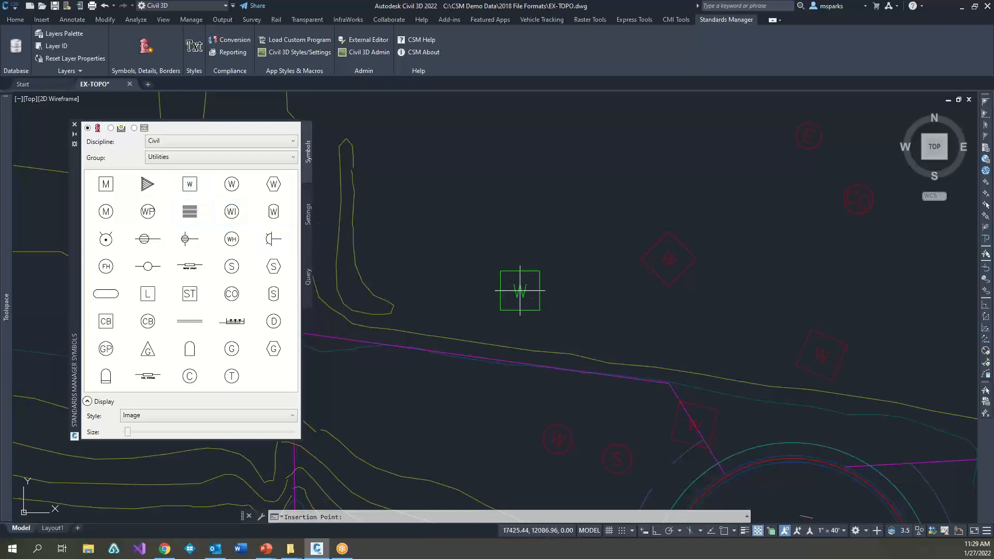
click(546, 274)
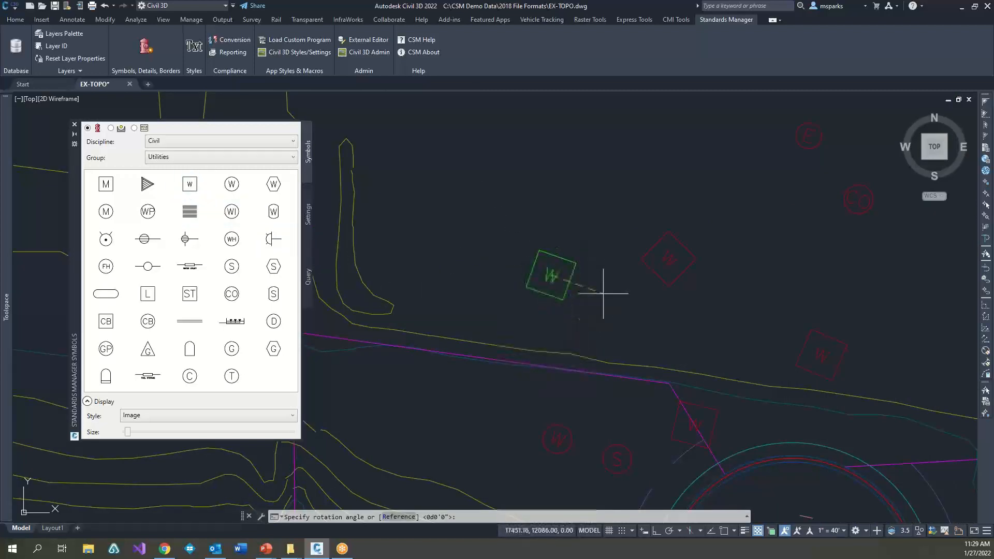
click(607, 199)
Step: Insert a water handhole symbol on the northern curb line of the cul-de-sac with the Nearest snap, aligned to the curve
scroll(628, 348, down, 4)
scroll(596, 305, up, 5)
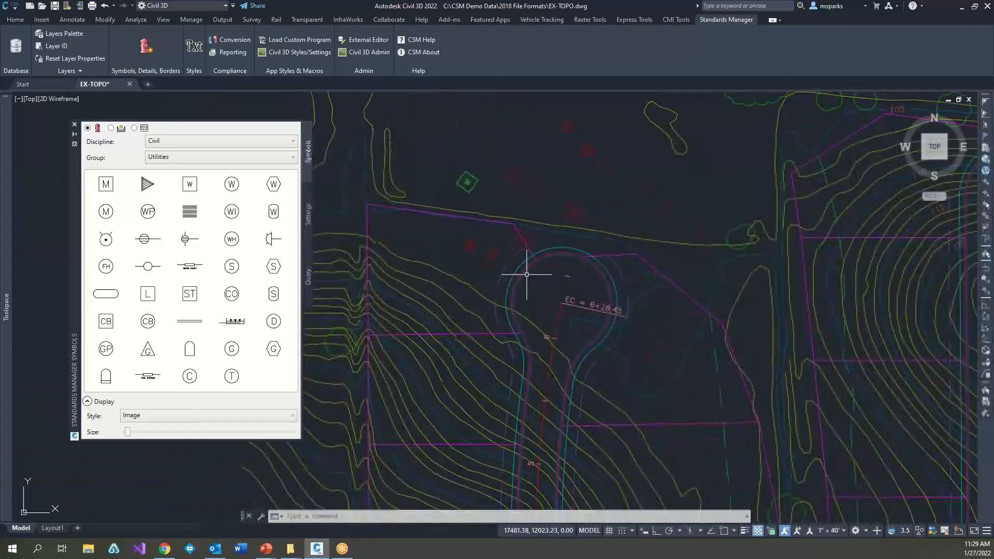
click(509, 270)
key(Escape)
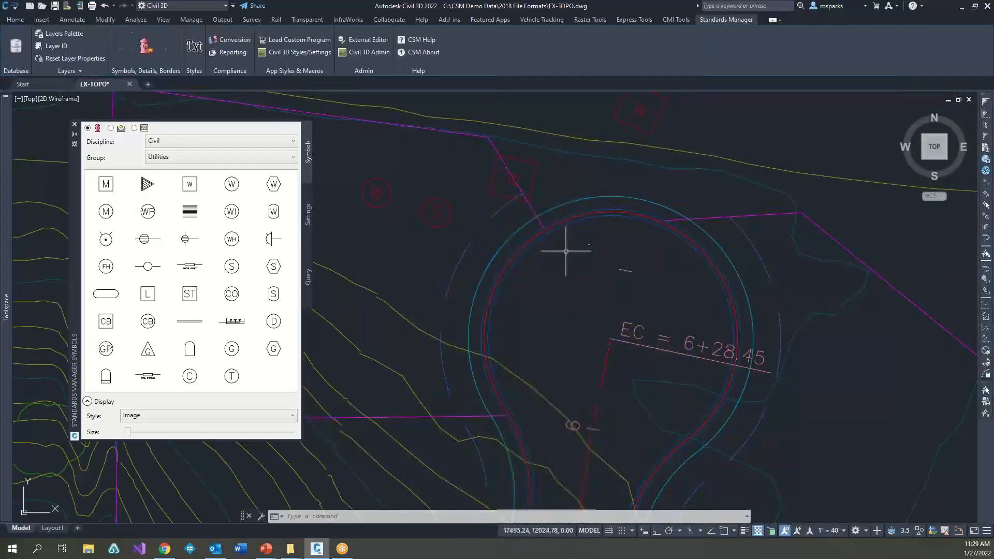
click(189, 184)
text(nea)
key(space)
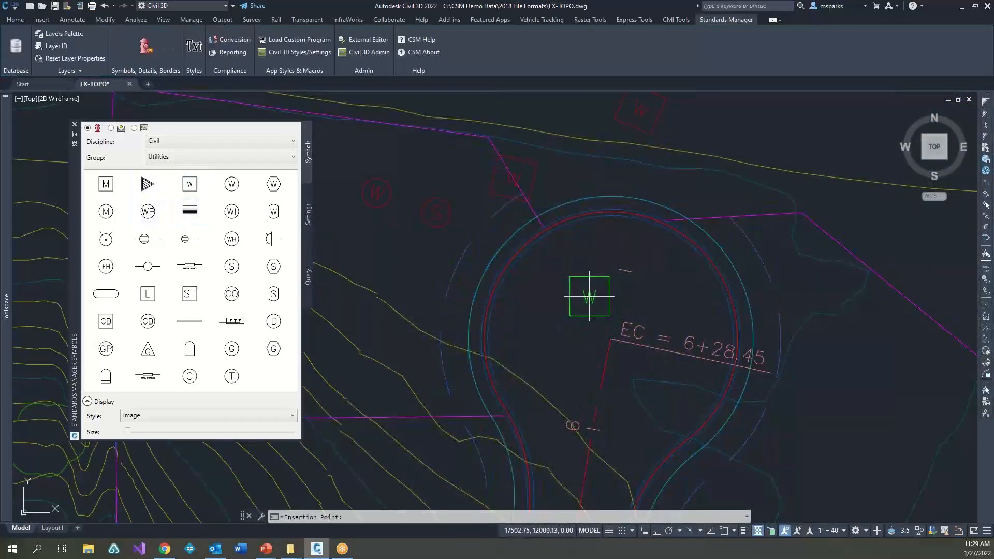
click(611, 213)
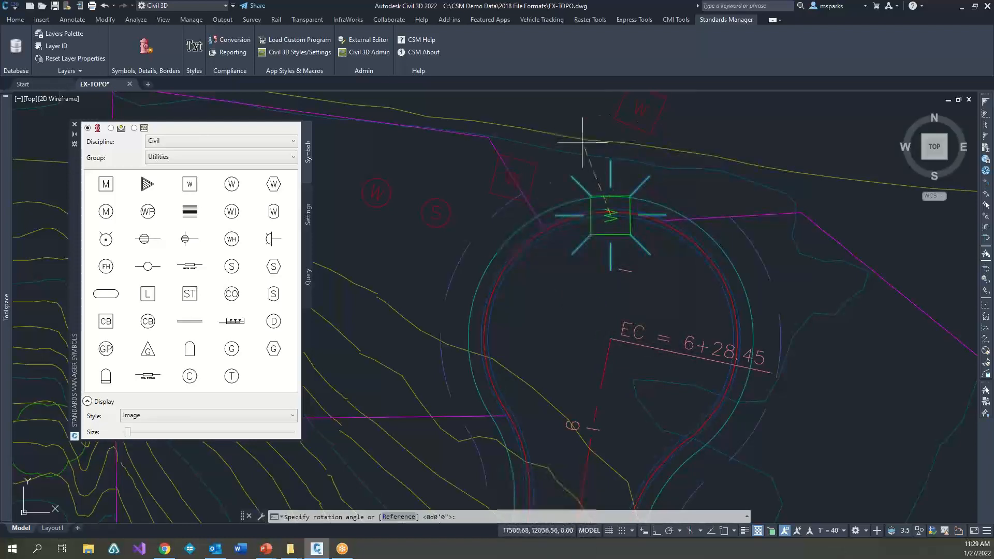
click(720, 199)
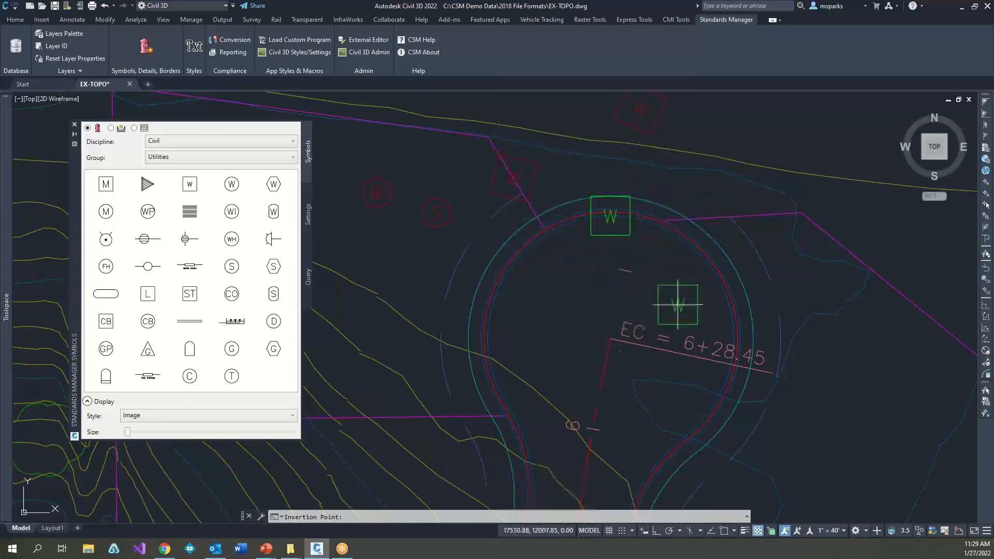
Step: Insert a water handhole symbol on the road centerline just north of station 6 with the Nearest snap, aligned to the line
text(nea)
key(space)
click(604, 380)
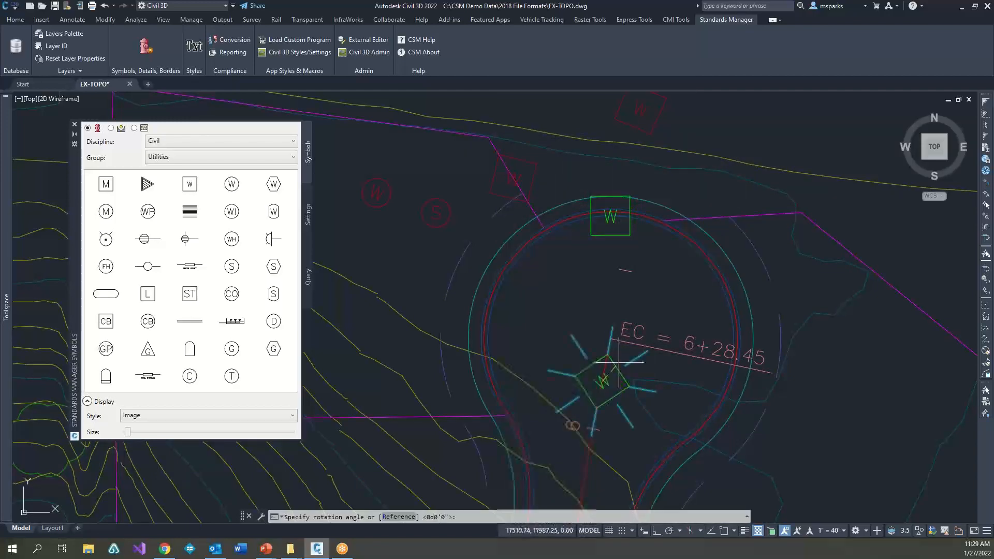
click(711, 357)
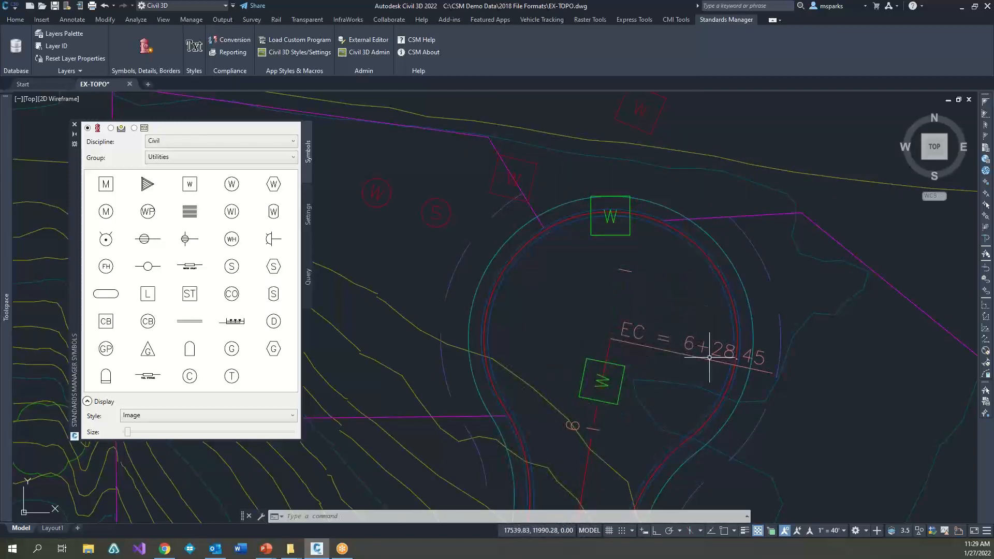
Step: Review the symbol alignment and layer override settings, then return to the utility symbols
scroll(710, 357, down, 5)
click(308, 224)
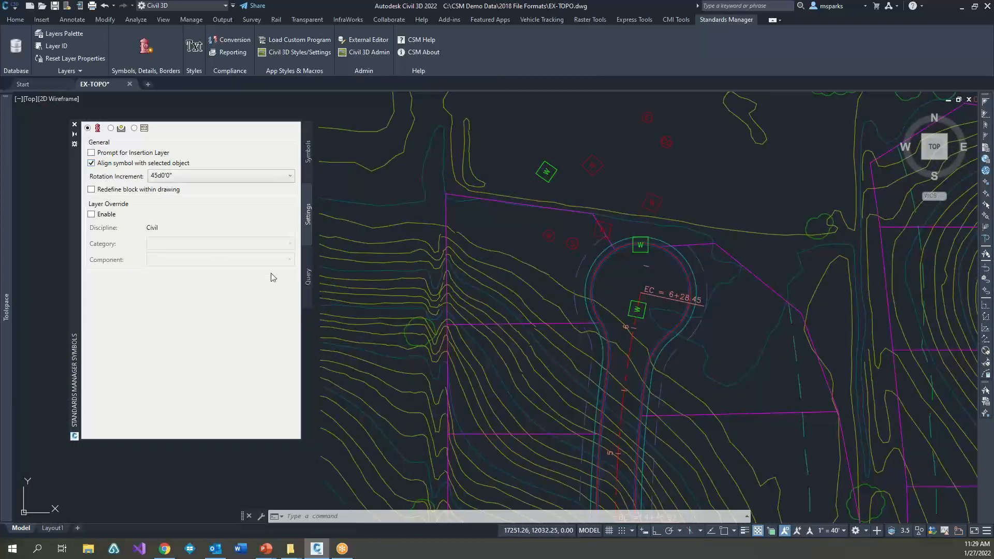
click(308, 151)
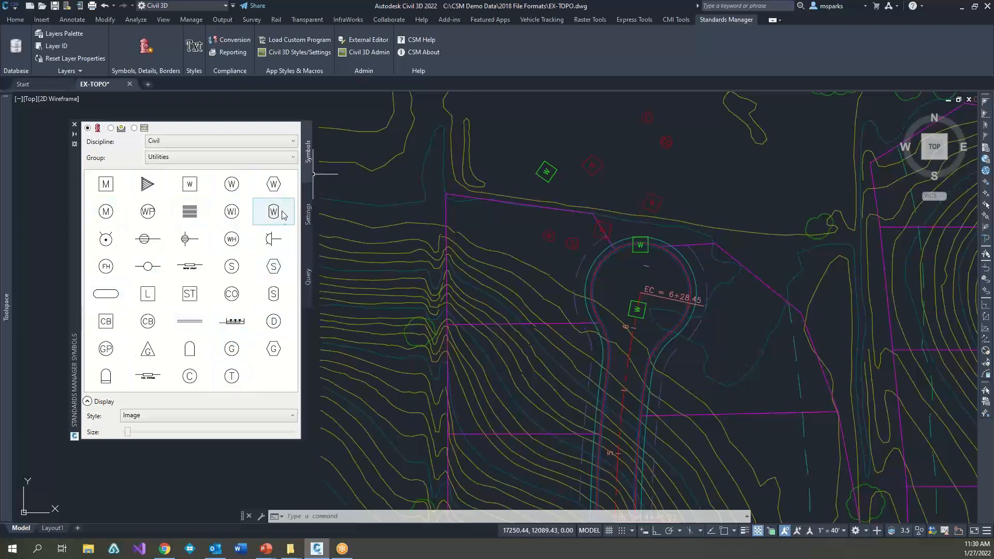
Step: Query the symbol library for symbols whose Description contains Manhole
click(308, 278)
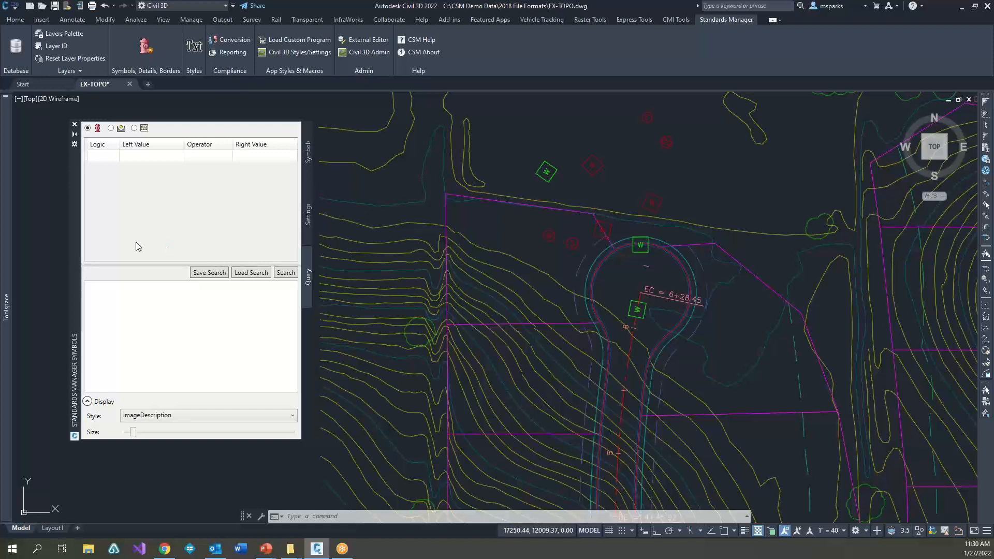
click(164, 155)
click(163, 157)
click(163, 157)
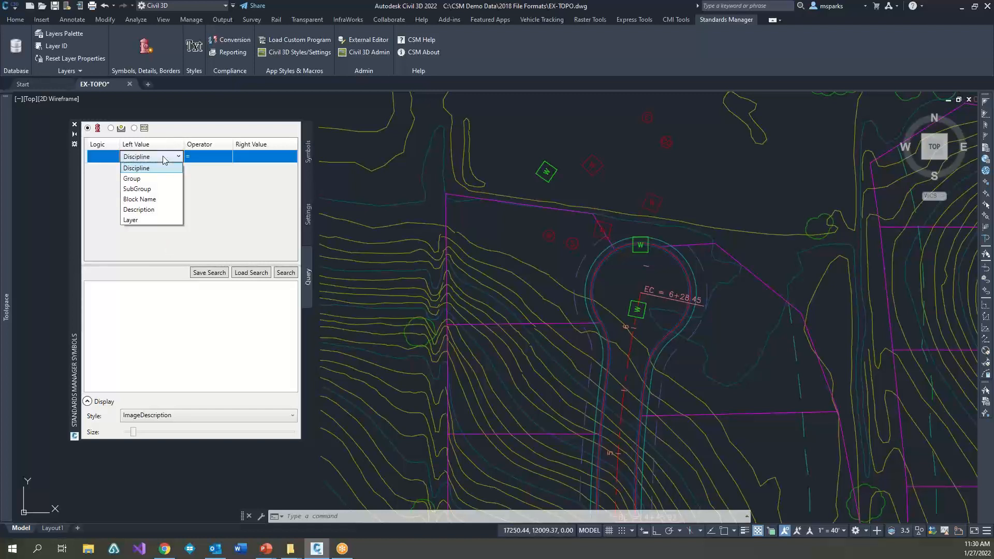
click(144, 215)
click(209, 157)
click(210, 158)
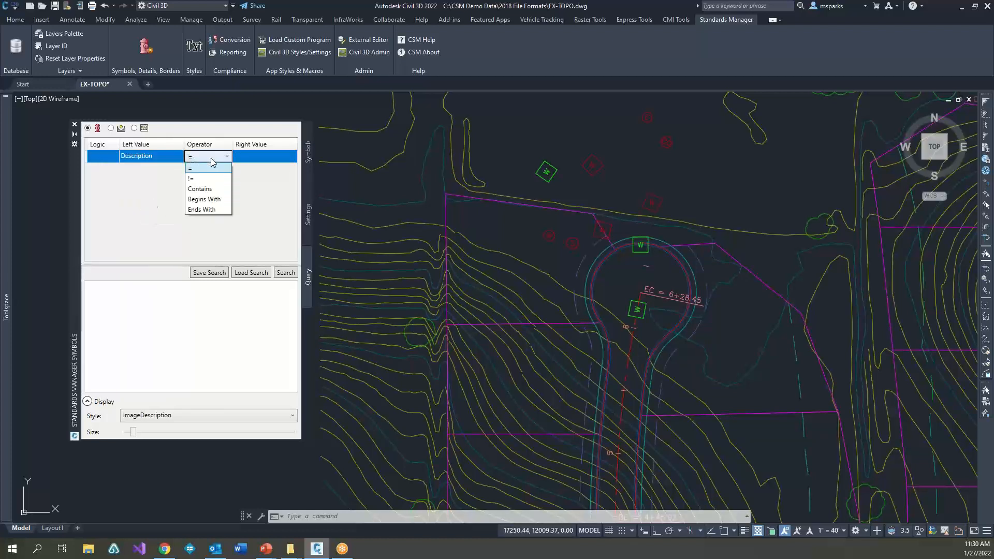
click(207, 189)
click(256, 157)
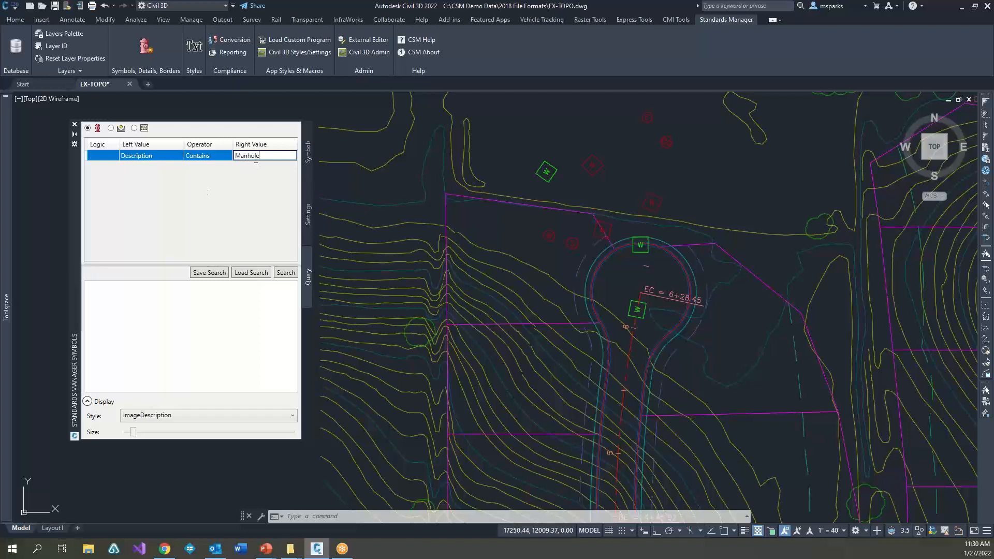
click(285, 274)
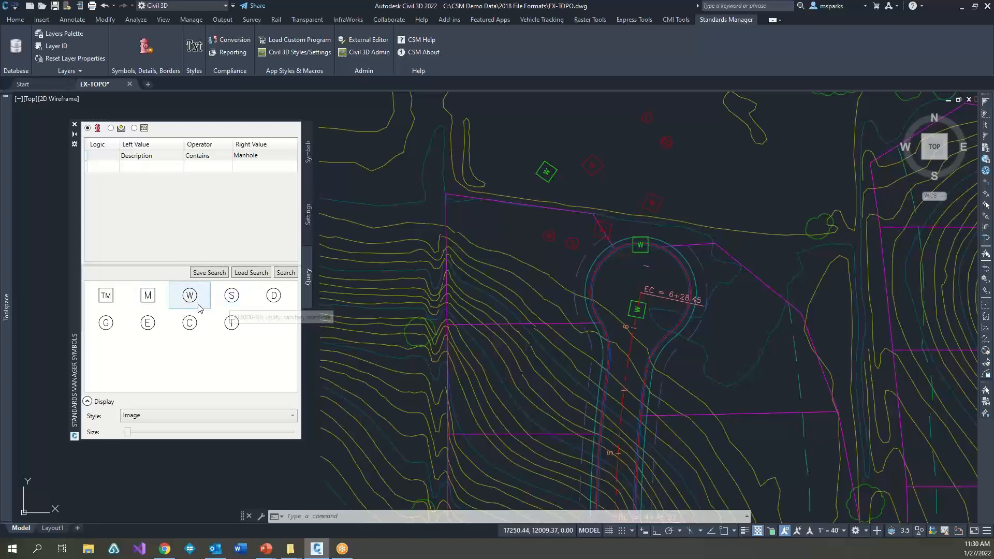
Step: Insert the circled C manhole symbol from the query results in the western half of the cul-de-sac, rotated freehand
click(189, 322)
click(609, 291)
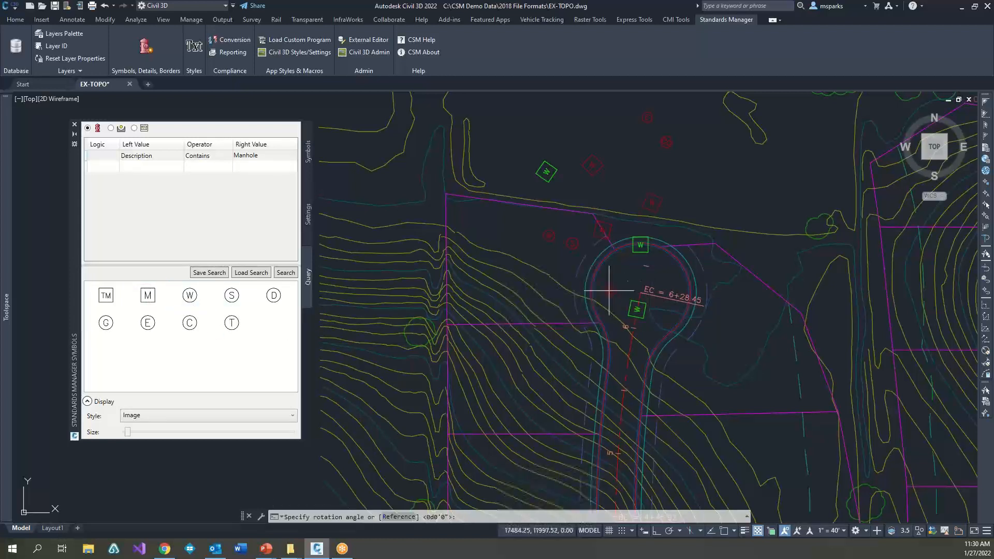
click(640, 302)
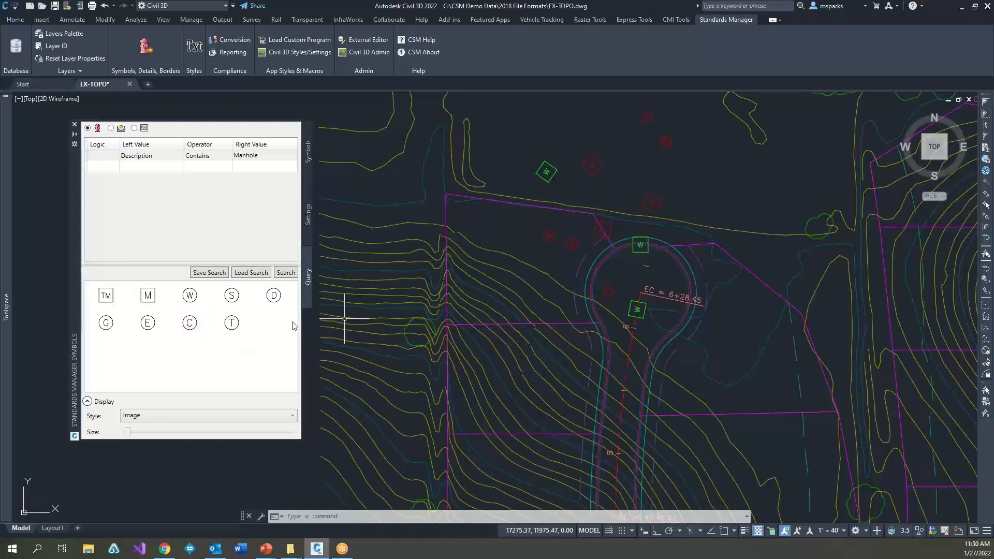
Step: Browse the Interior Doors group of the Architecture details library and shrink the detail previews to show several at once
click(307, 164)
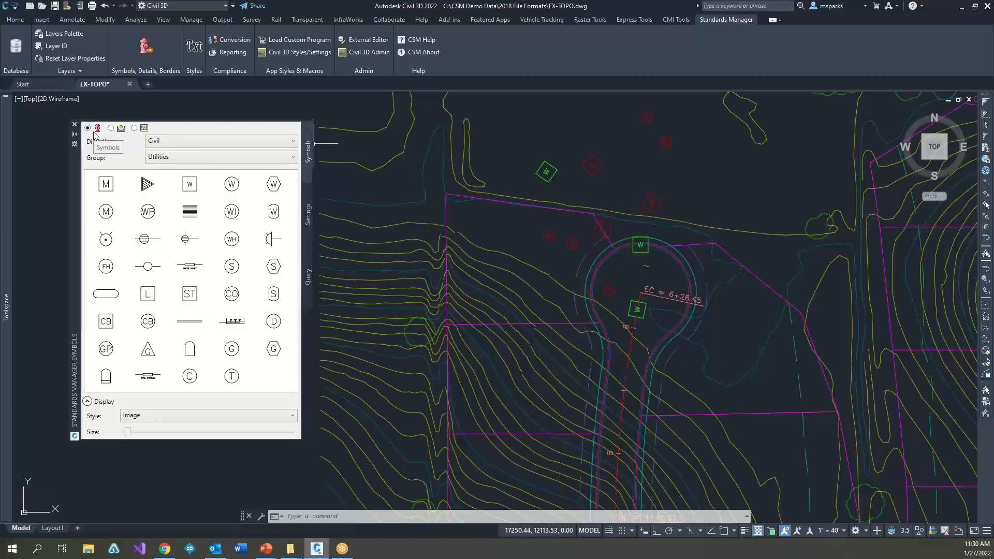
click(111, 128)
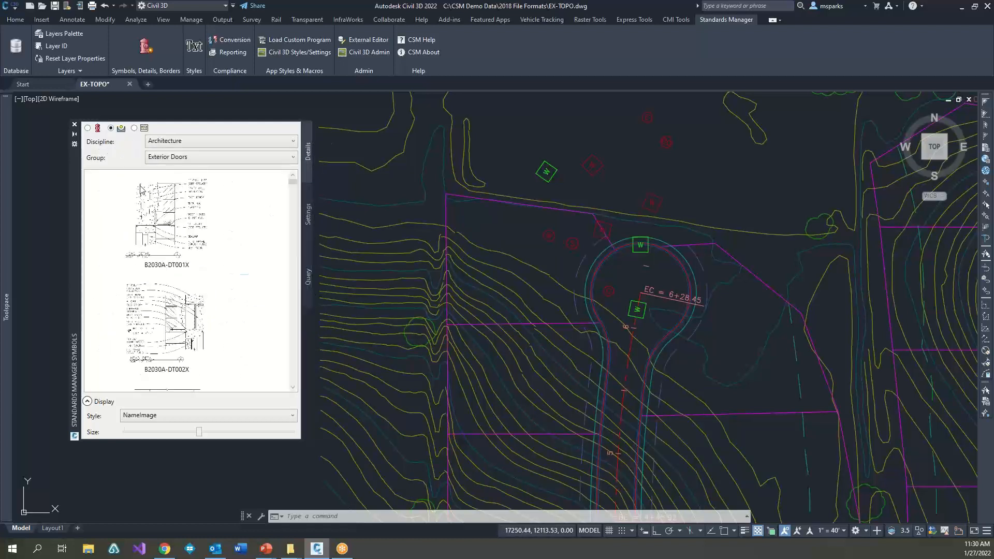
click(211, 160)
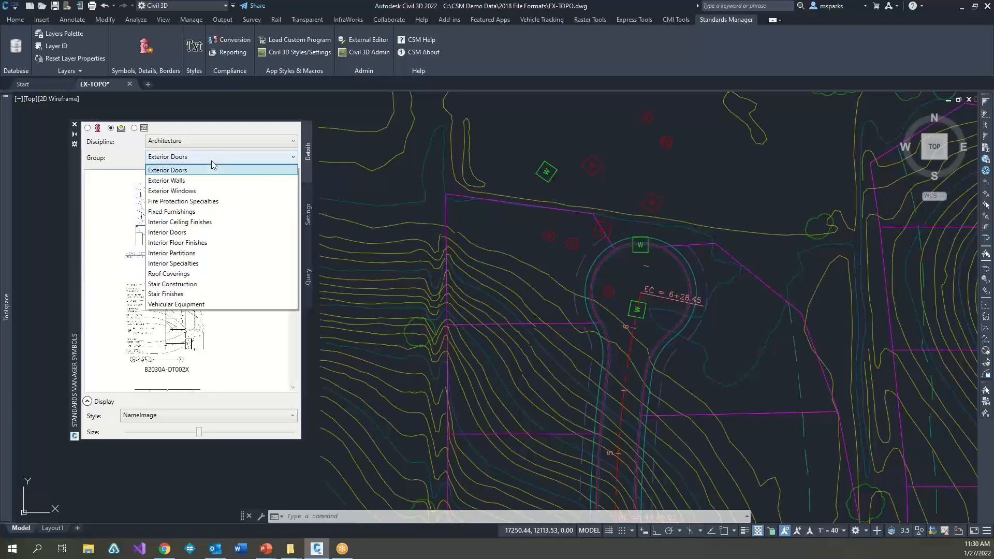
click(204, 233)
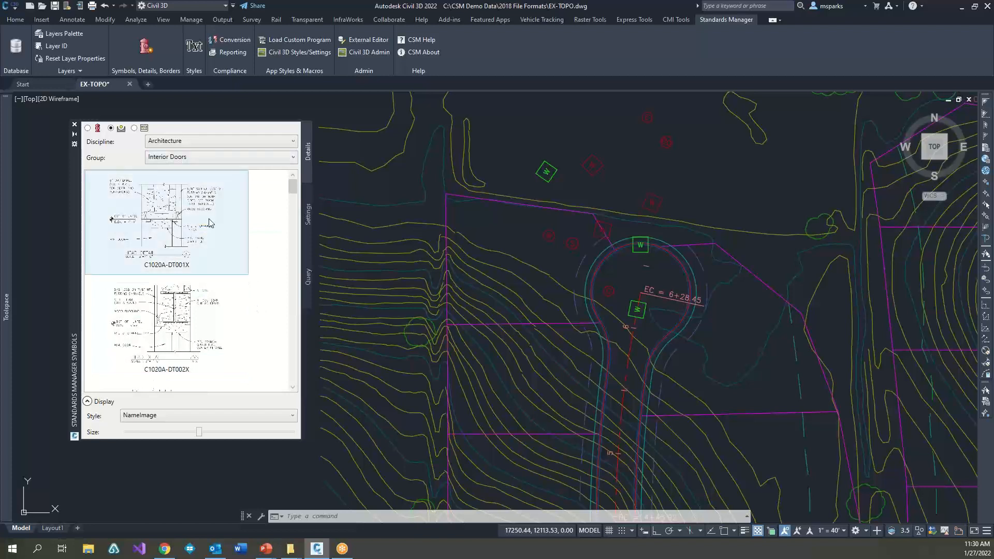
drag(203, 435, 157, 431)
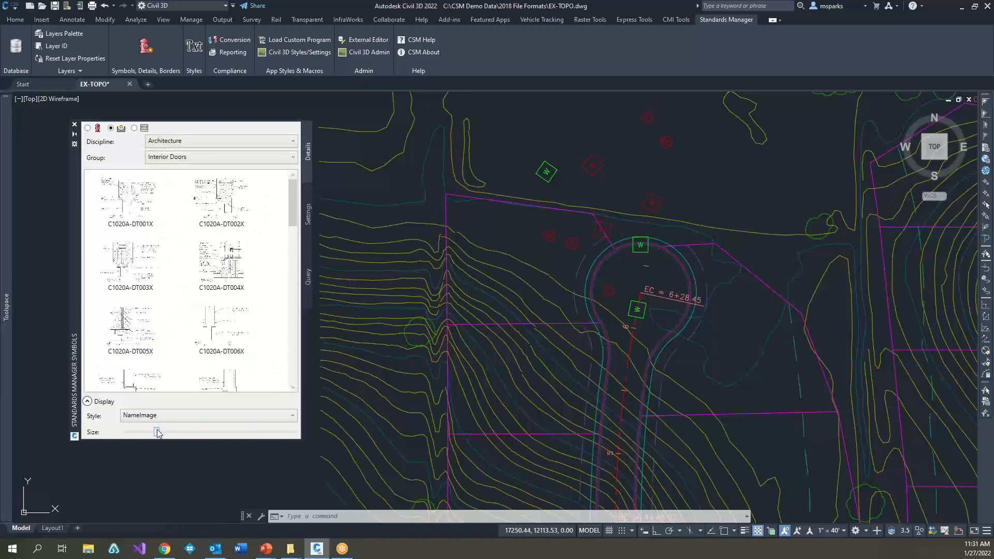
Step: Remove the existing Manhole condition from the query for the details library
click(308, 280)
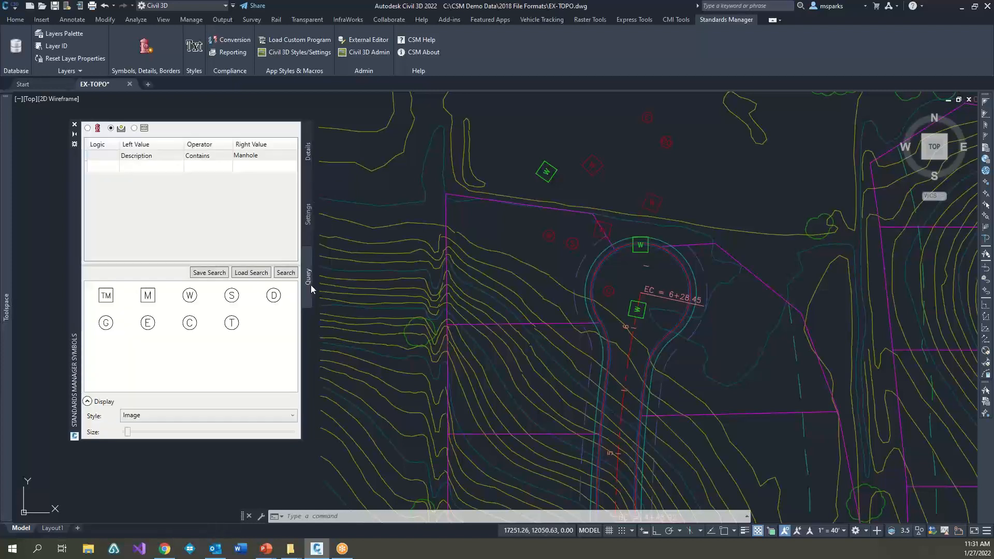
click(251, 155)
click(261, 157)
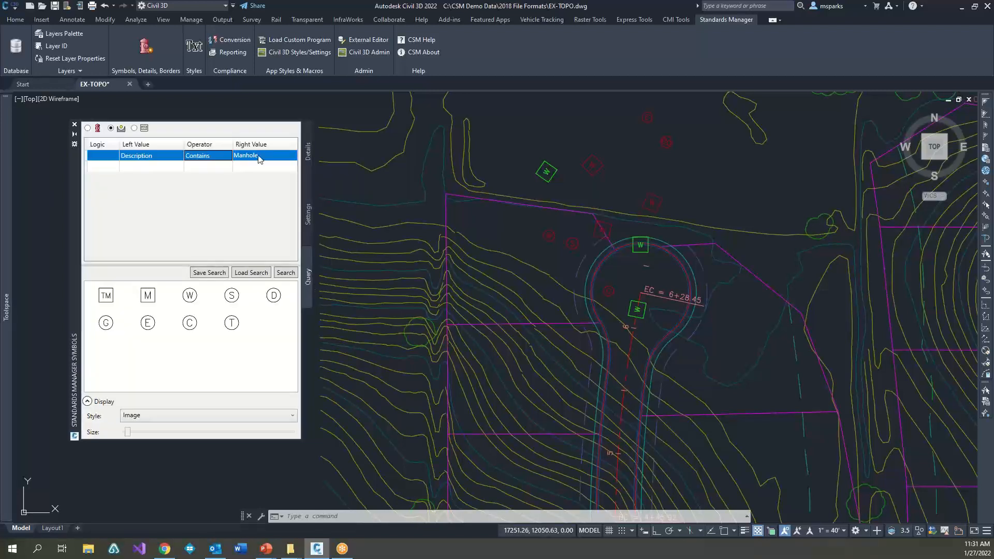
click(261, 157)
click(202, 160)
key(Delete)
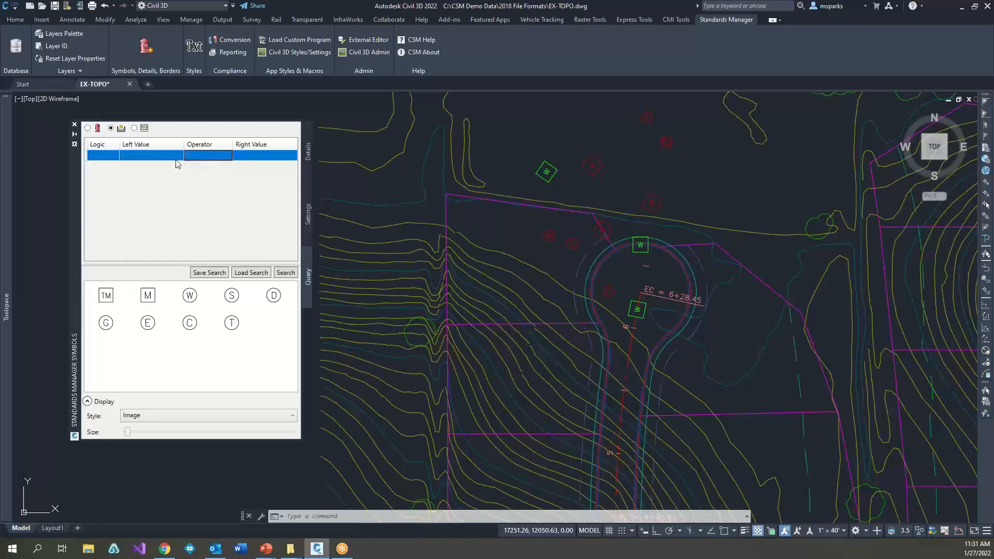
Step: Query the details library for details whose Description contains Manhole
click(176, 156)
click(177, 156)
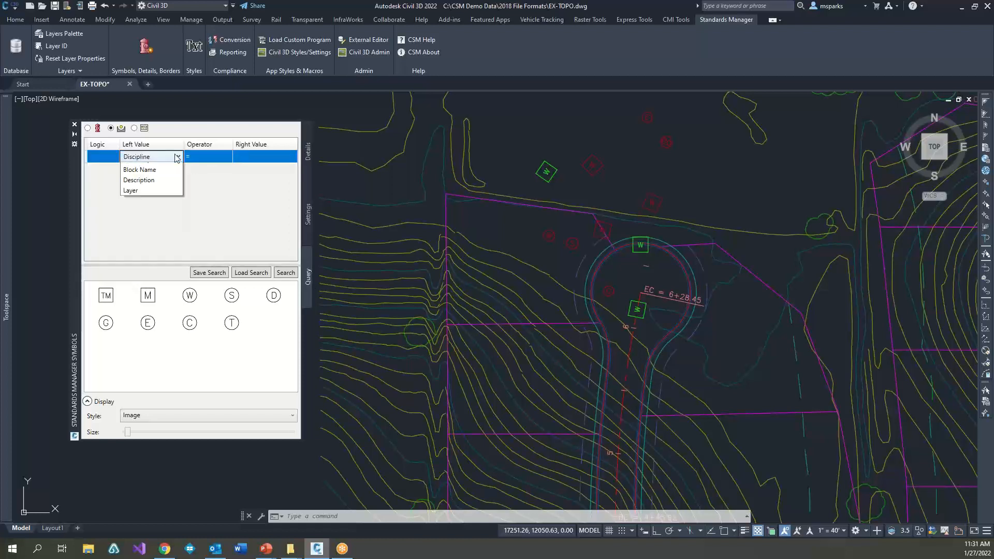
click(139, 209)
click(215, 160)
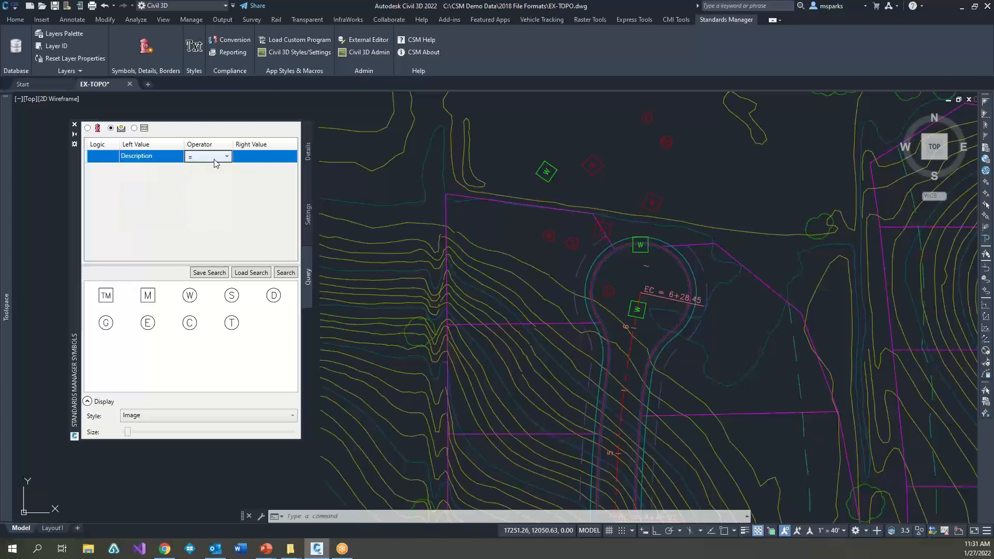
click(215, 162)
click(214, 189)
click(269, 155)
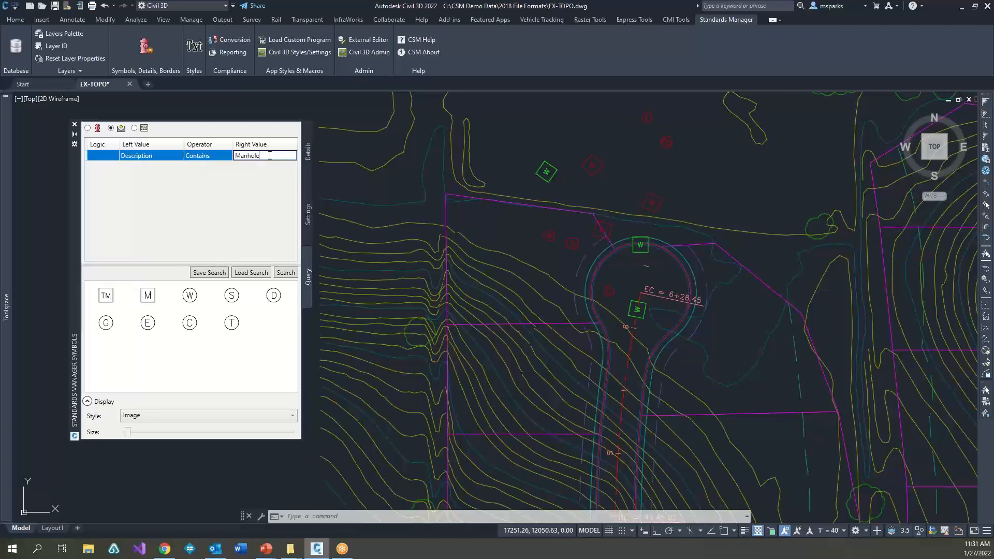
click(286, 273)
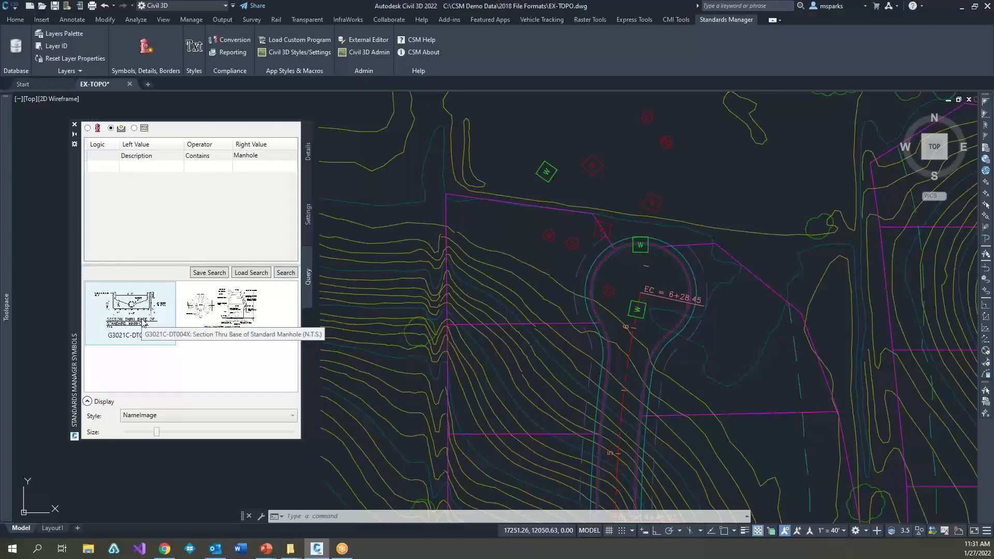
Step: Insert detail G3021C-DT004X in the empty area west of the site contours, accepting scale 1 and the default rotation
click(144, 323)
scroll(471, 311, down, 2)
middle_drag(521, 298, 766, 298)
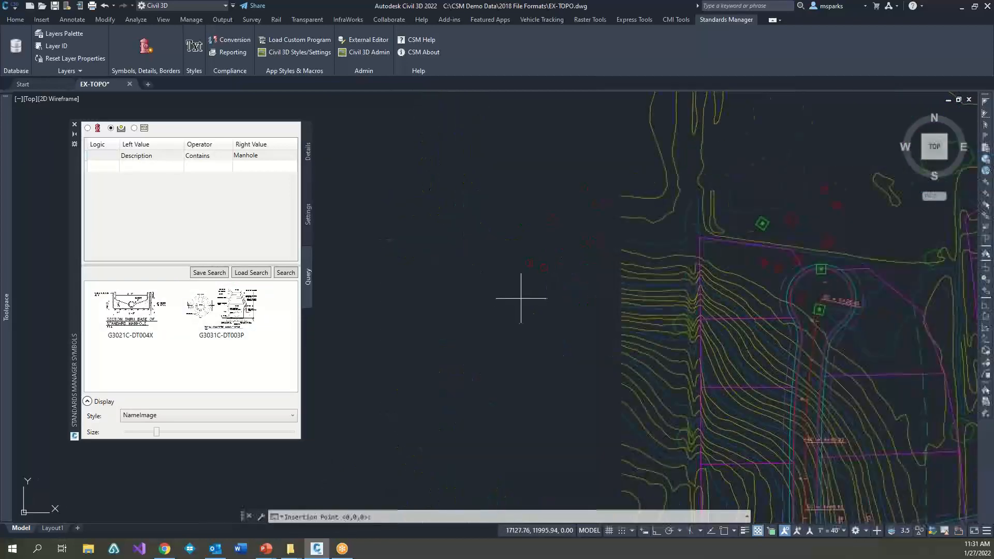
click(591, 303)
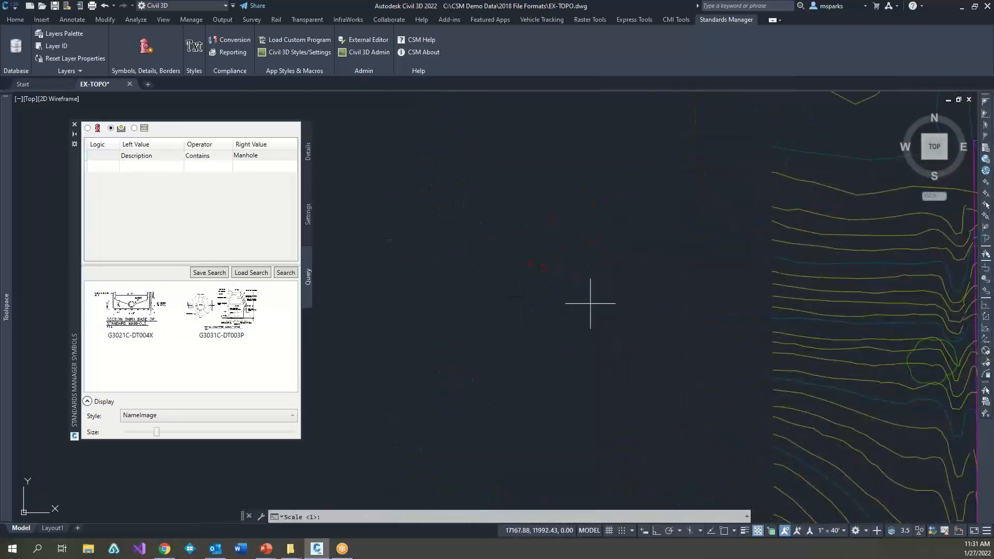
key(Return)
key(Return)
click(731, 419)
click(555, 233)
middle_drag(553, 283, 507, 242)
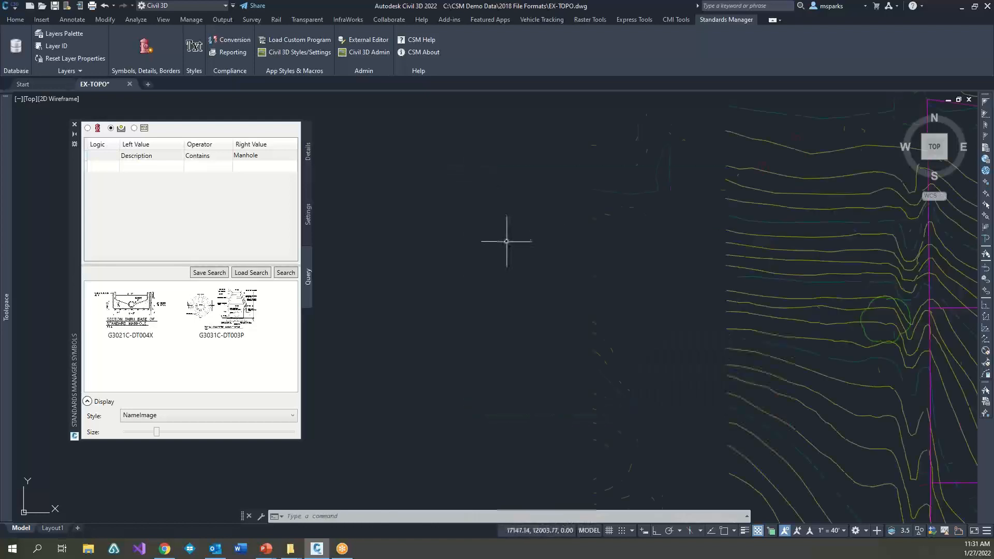
Step: Insert detail G3031C-DT003P in the empty area south of the site, accepting the default scale and rotation
scroll(507, 241, down, 5)
click(242, 321)
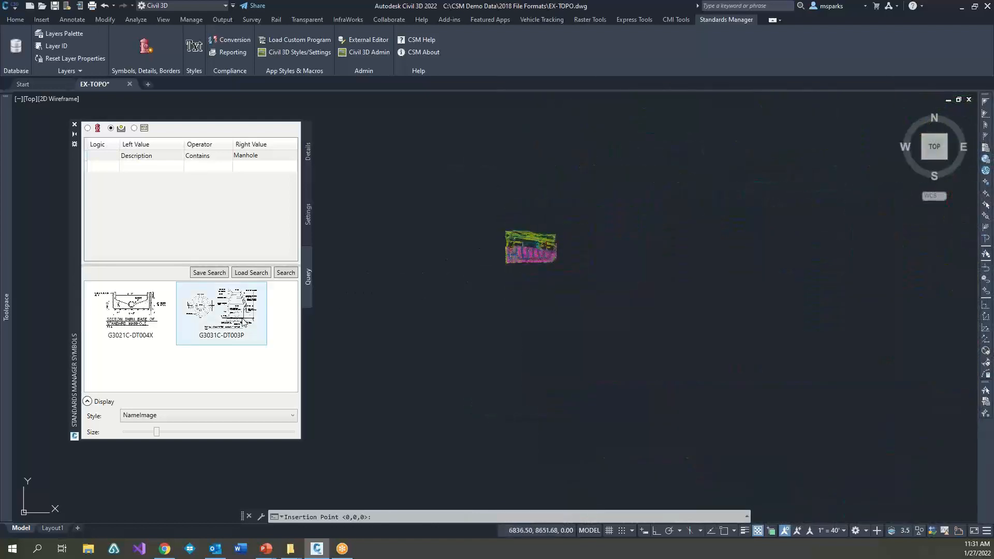
click(552, 285)
key(Return)
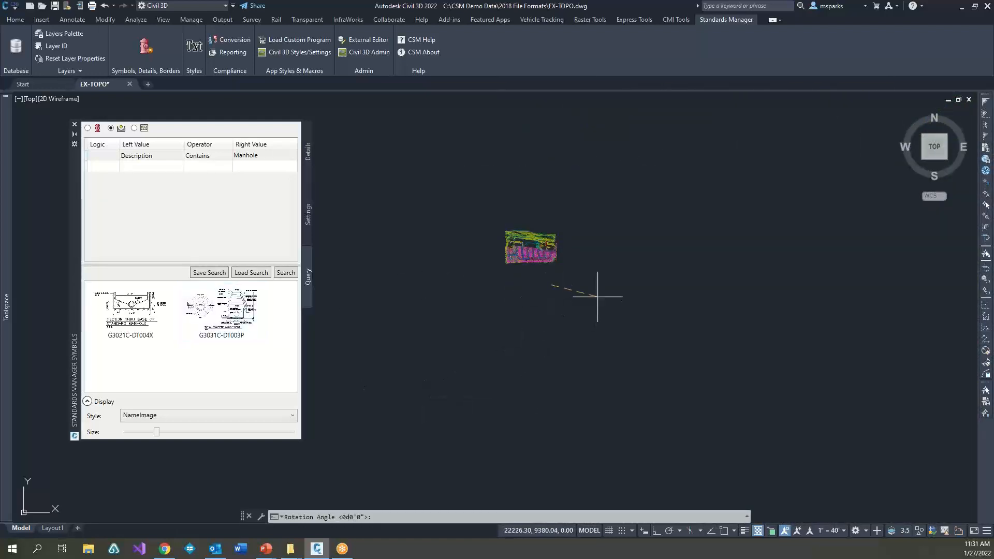
key(Return)
scroll(555, 287, up, 10)
click(599, 333)
click(415, 148)
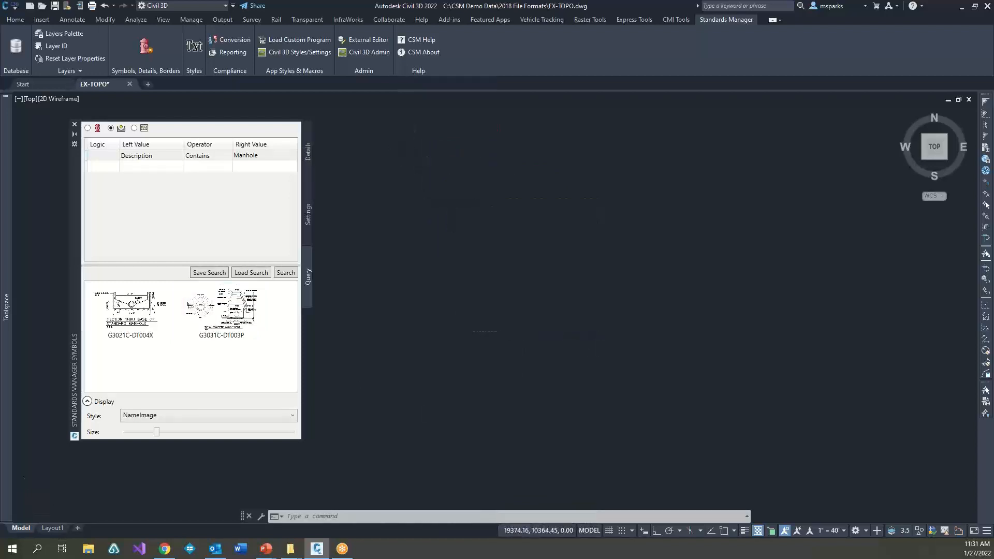
scroll(445, 202, down, 10)
scroll(534, 290, up, 4)
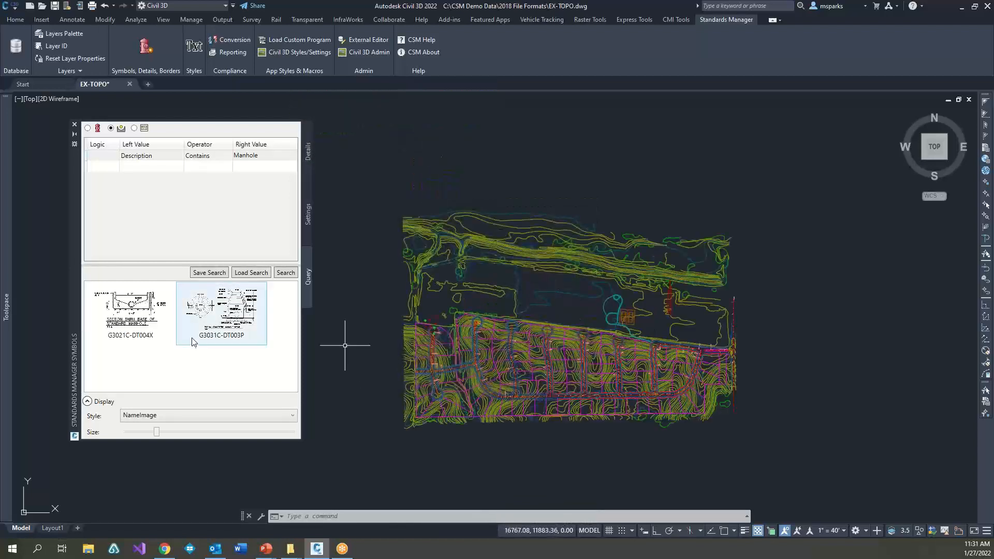
Step: Insert interior door detail C1020A-DT002X in the open area north of the site and window-select around it
click(307, 158)
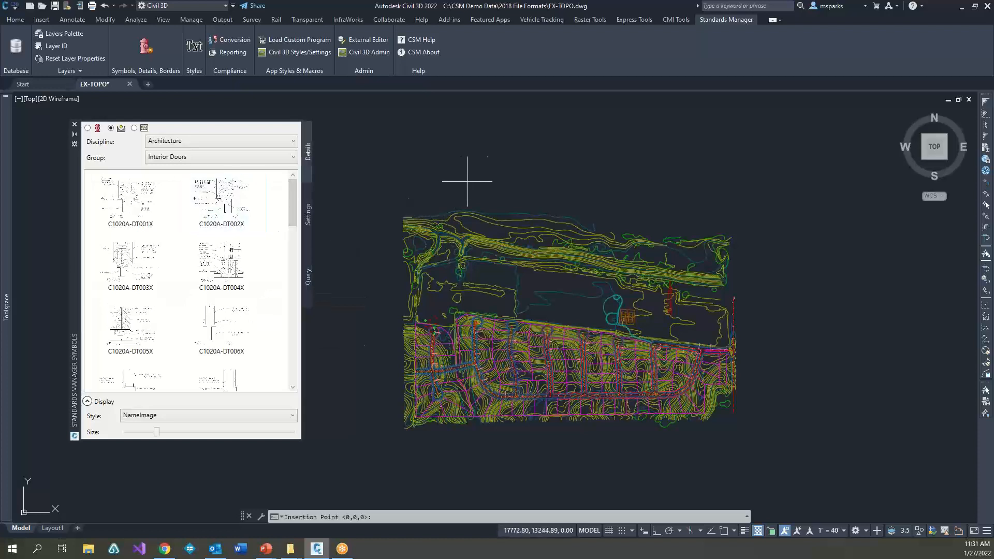
click(467, 133)
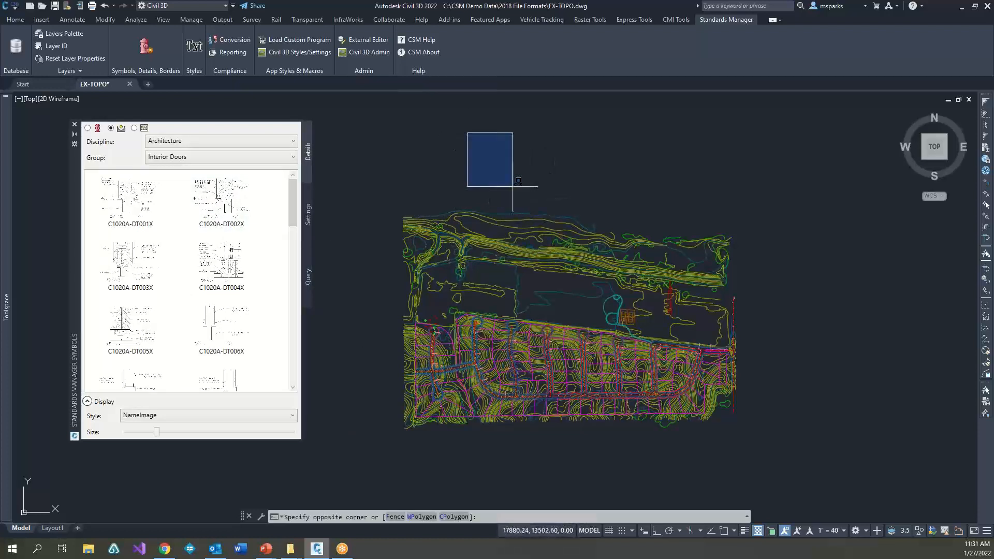
click(514, 188)
Step: Change the color of the current layer C-SWLK-D to index color 4 and close the layer properties
text(la)
key(Return)
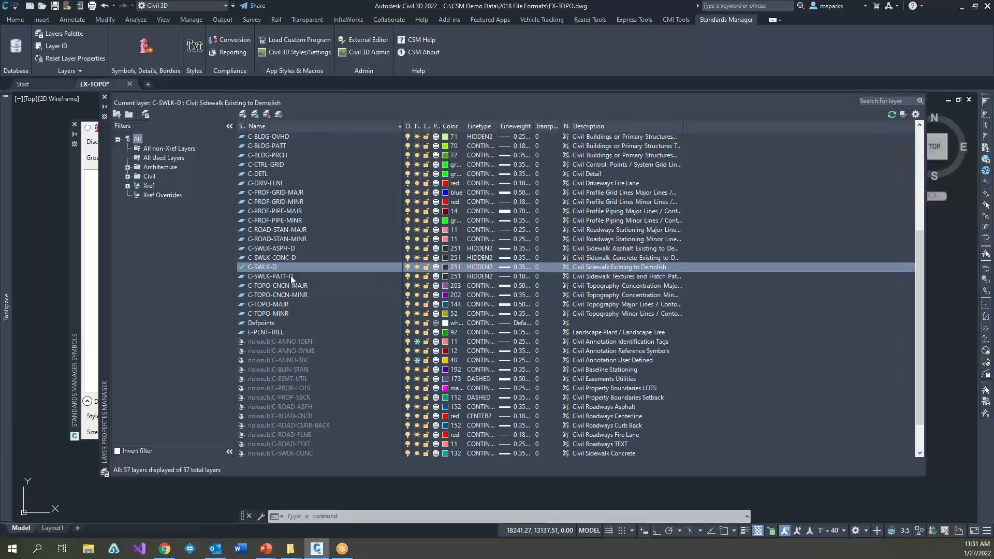
scroll(291, 276, up, 6)
scroll(294, 234, down, 4)
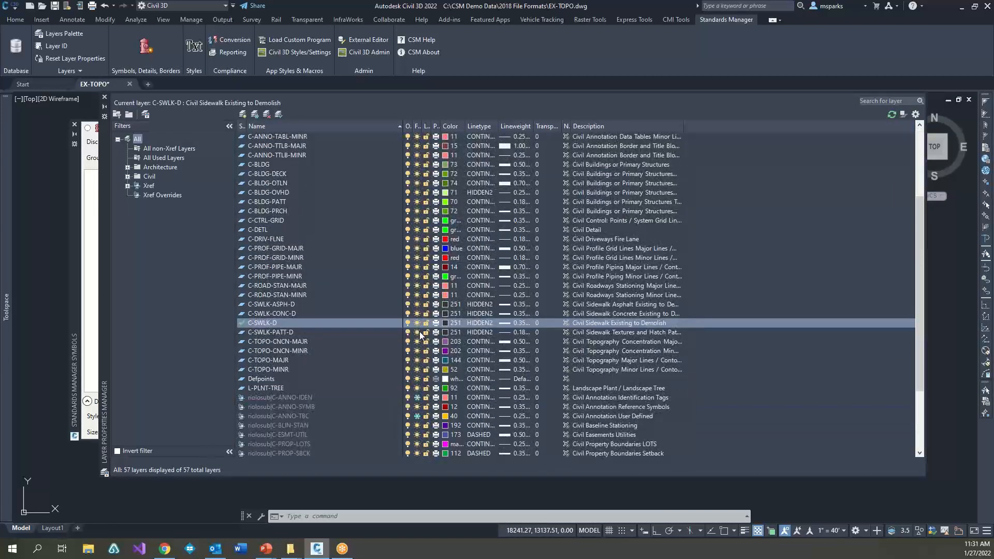
click(445, 323)
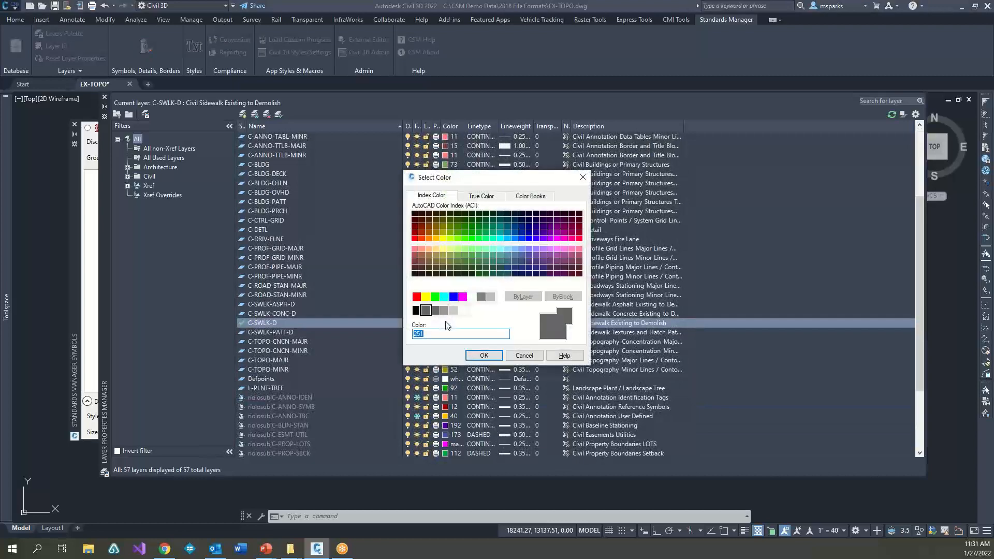
text(4)
key(Return)
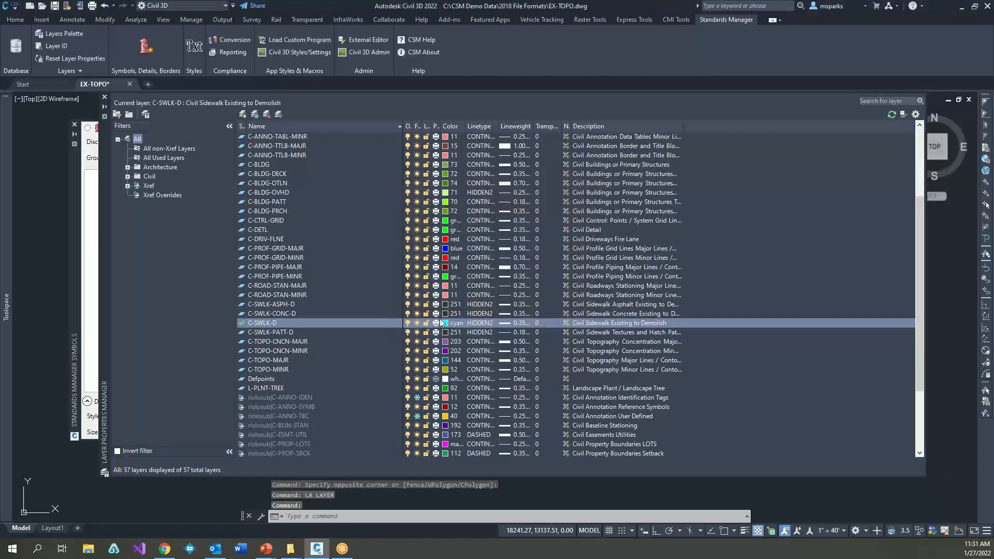
click(105, 97)
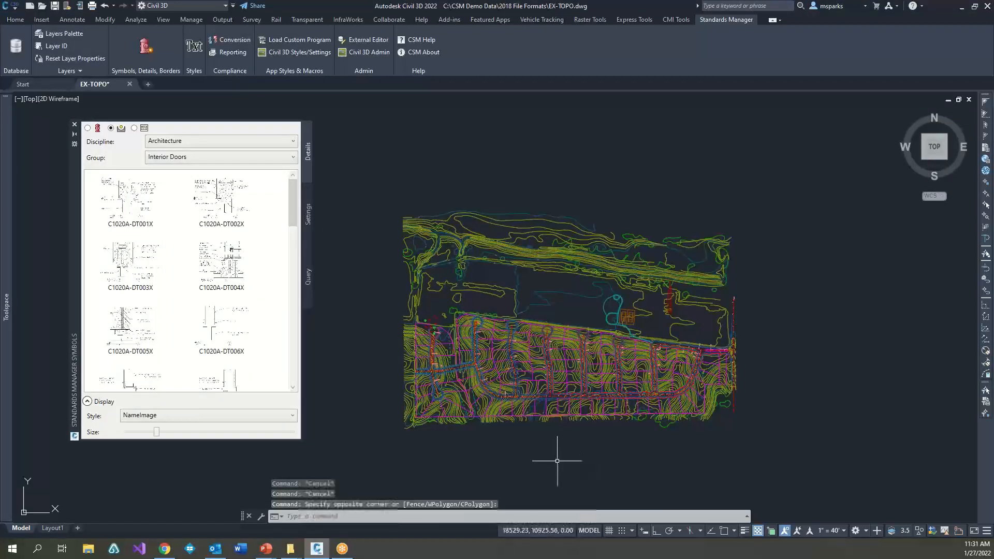
key(Escape)
key(Escape)
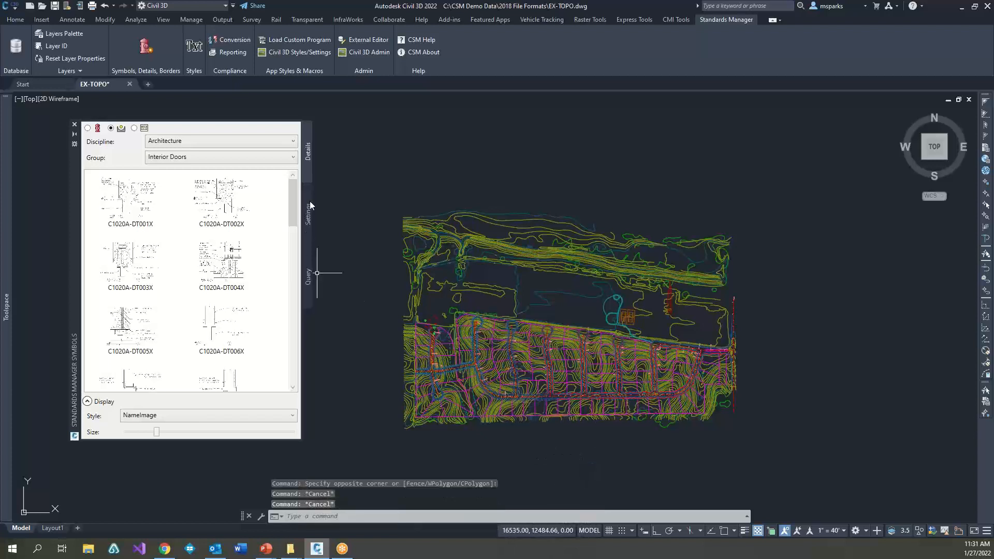
Step: Insert sheet border LEG TB 36X24-B - No Stamp on Layout1 at 0,0,0, scale 1, with its xref in 2018 File Formats and default attributes
click(134, 129)
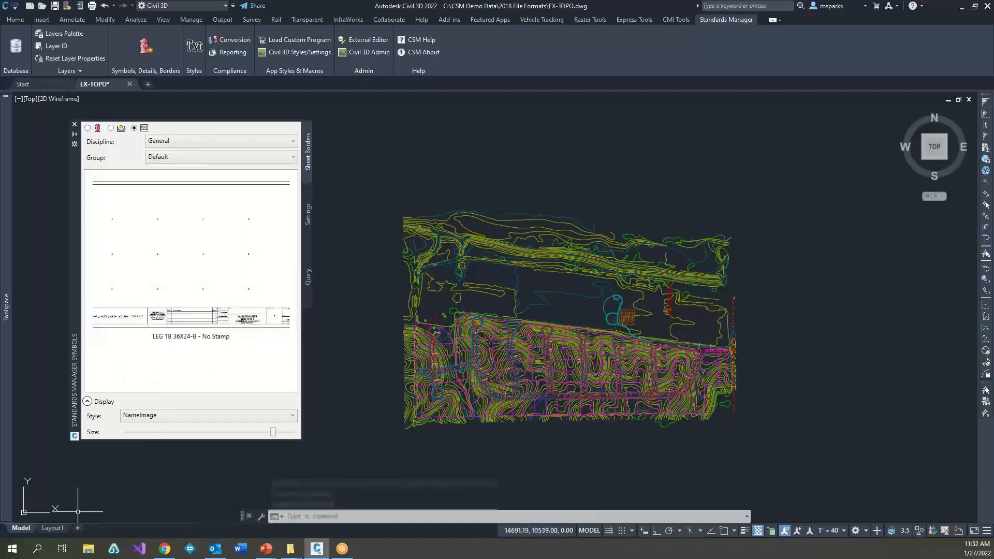
click(52, 528)
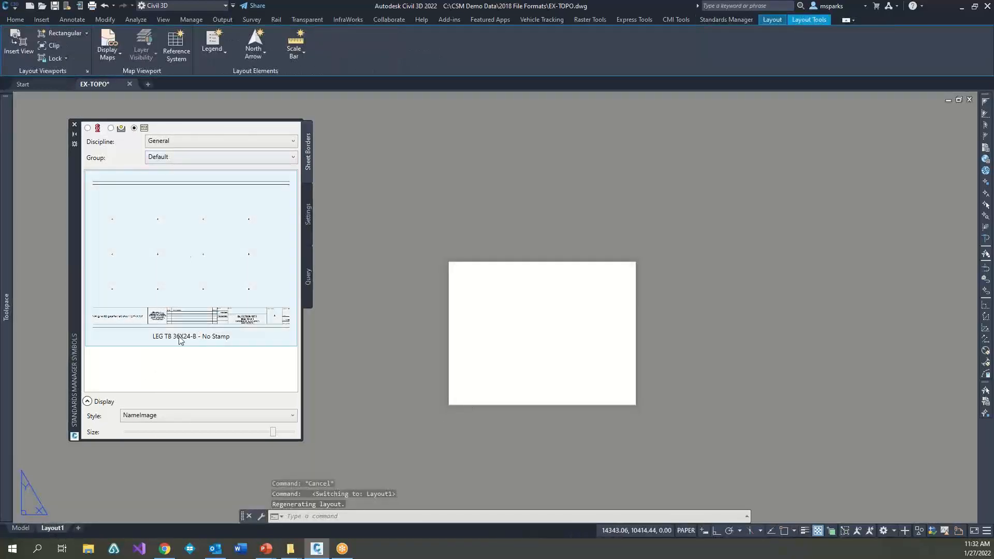
click(211, 283)
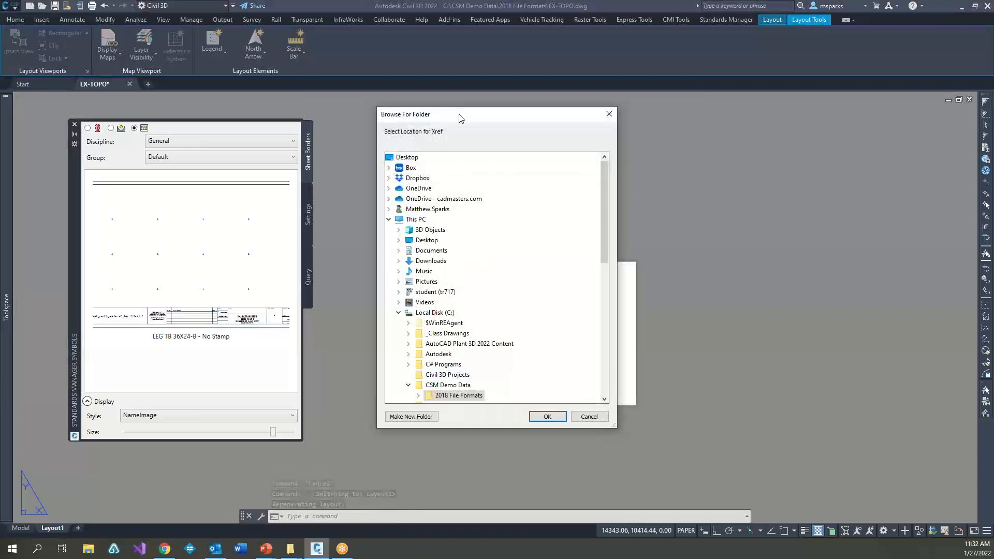
drag(460, 117, 639, 122)
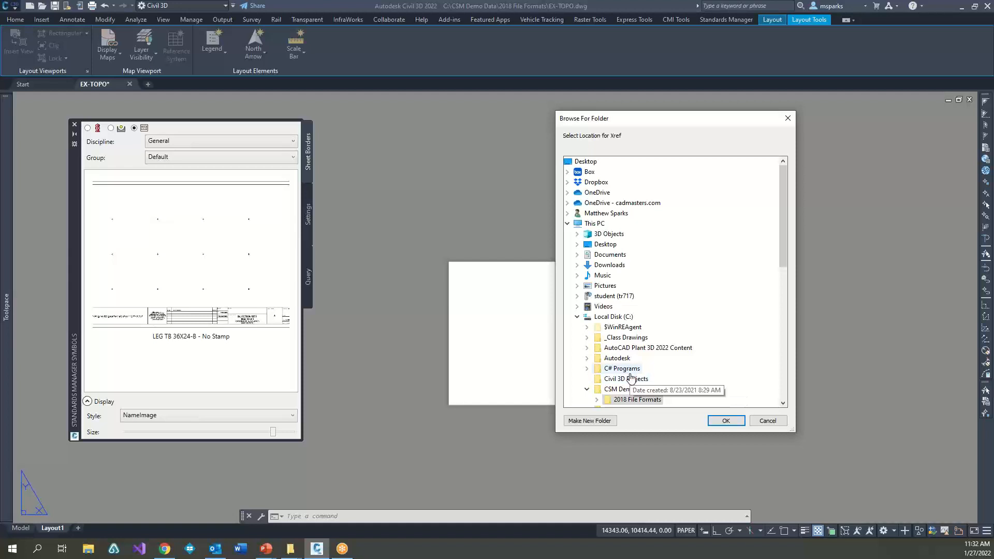
click(726, 420)
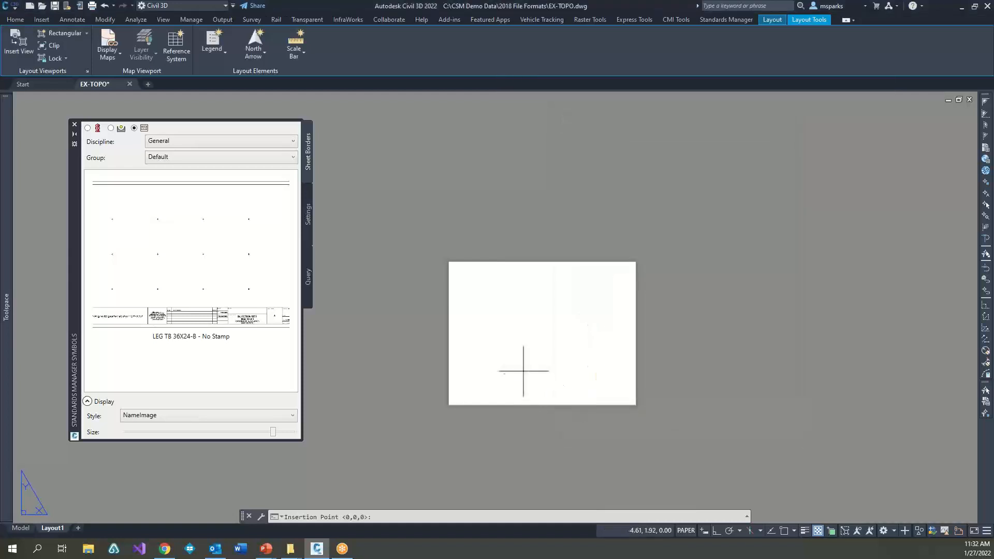
key(Return)
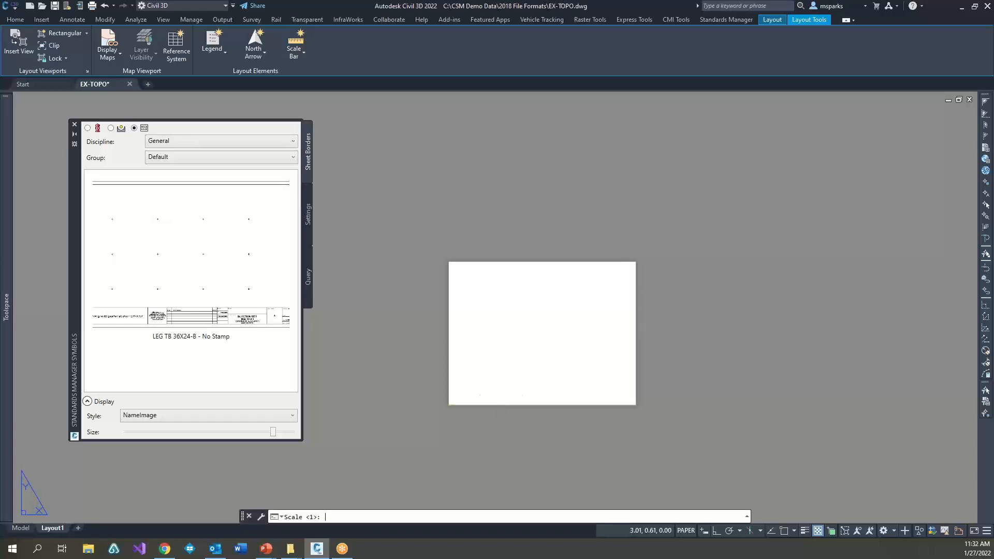
key(Return)
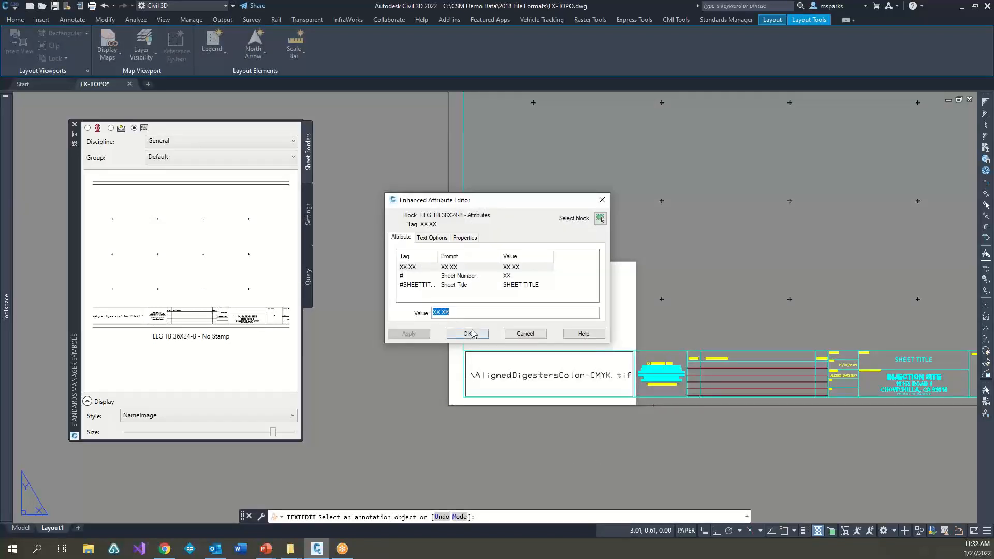
click(467, 334)
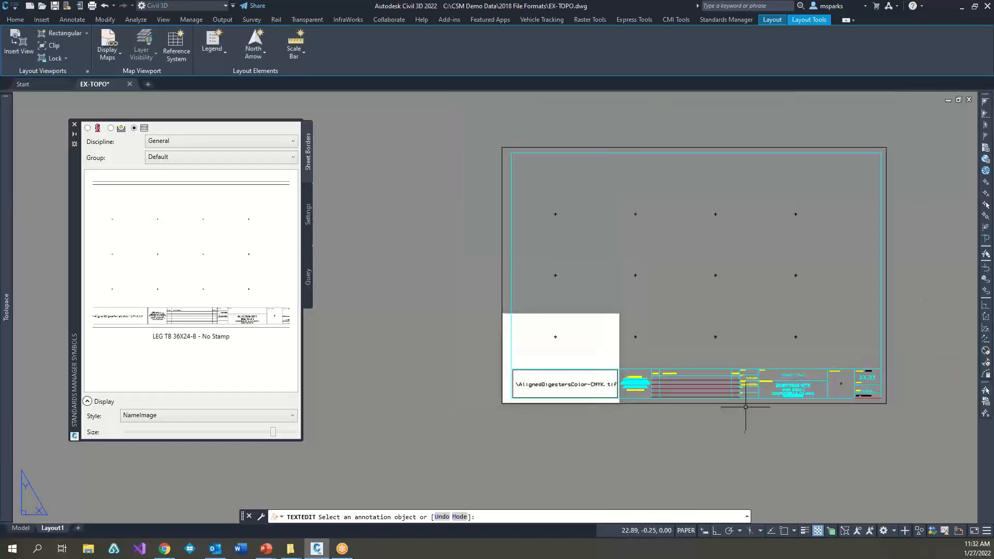
key(Escape)
Step: Examine the title block's sheet number, job number and title fields, and check which parts belong to the referenced border
scroll(777, 409, up, 4)
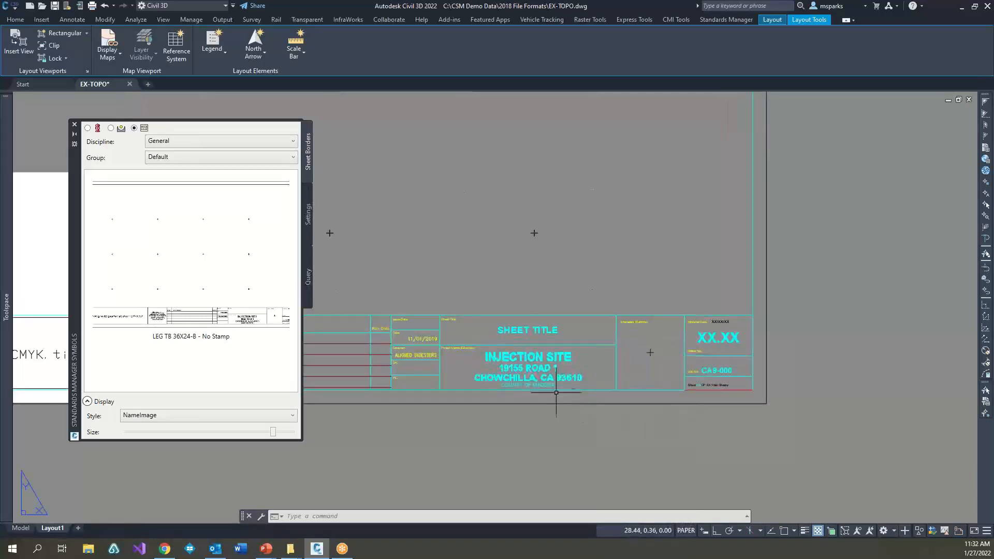
scroll(705, 385, up, 4)
click(699, 385)
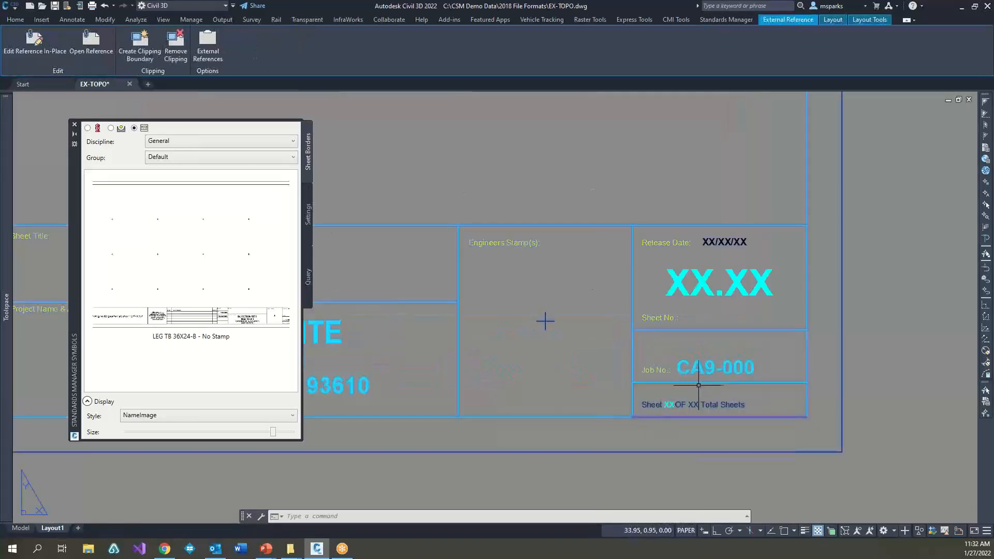
key(Escape)
scroll(673, 331, down, 5)
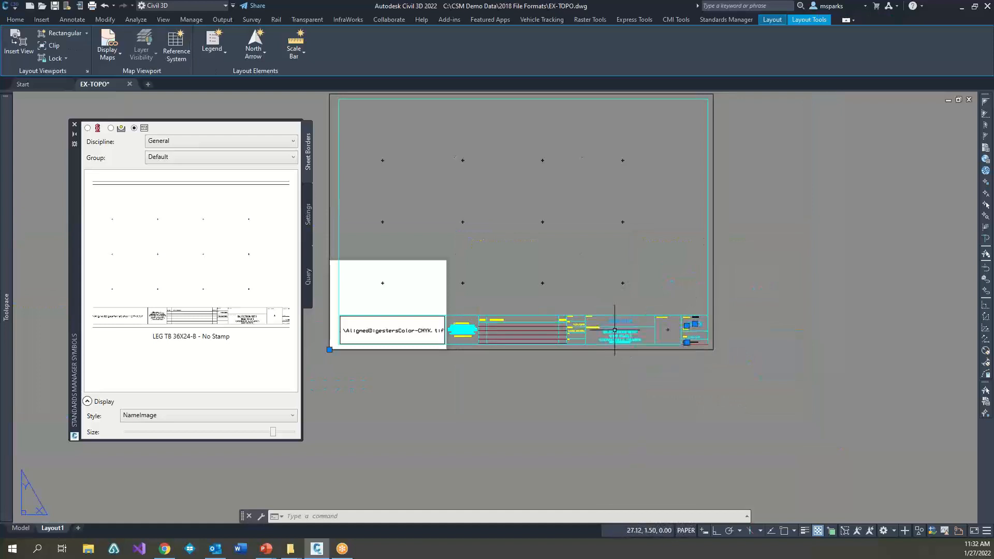
click(531, 314)
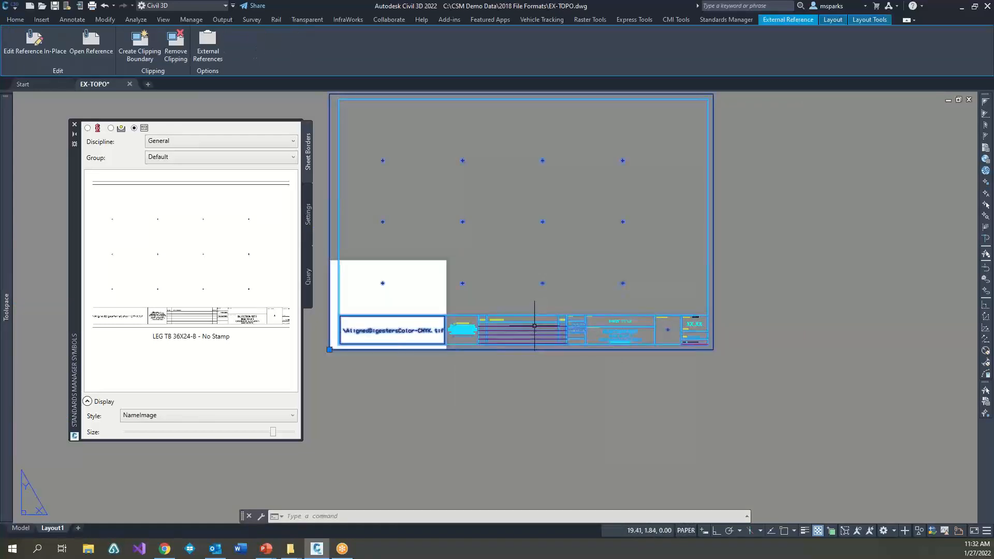
key(Escape)
Step: Review the drawing's external references for the inserted sheet border, and close the list
text(xr)
key(Return)
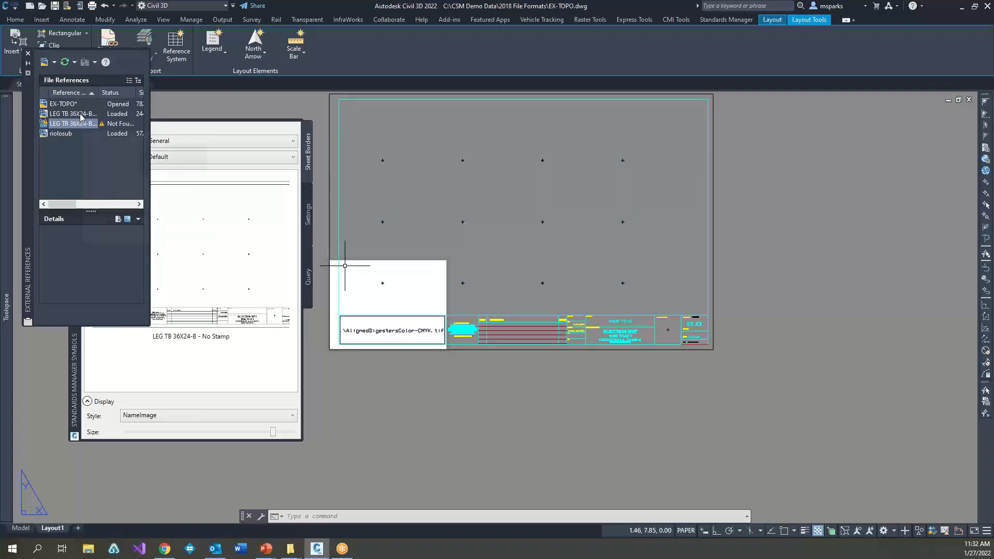
click(28, 54)
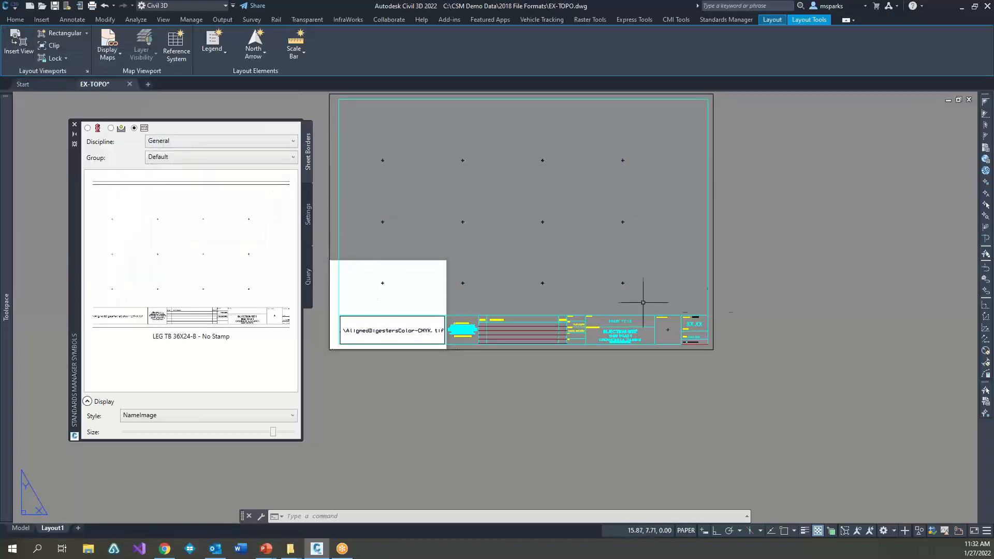
click(700, 332)
Step: Return to model space, close the Standards Manager symbols palette, and close the EX-TOPO drawing without saving
click(21, 527)
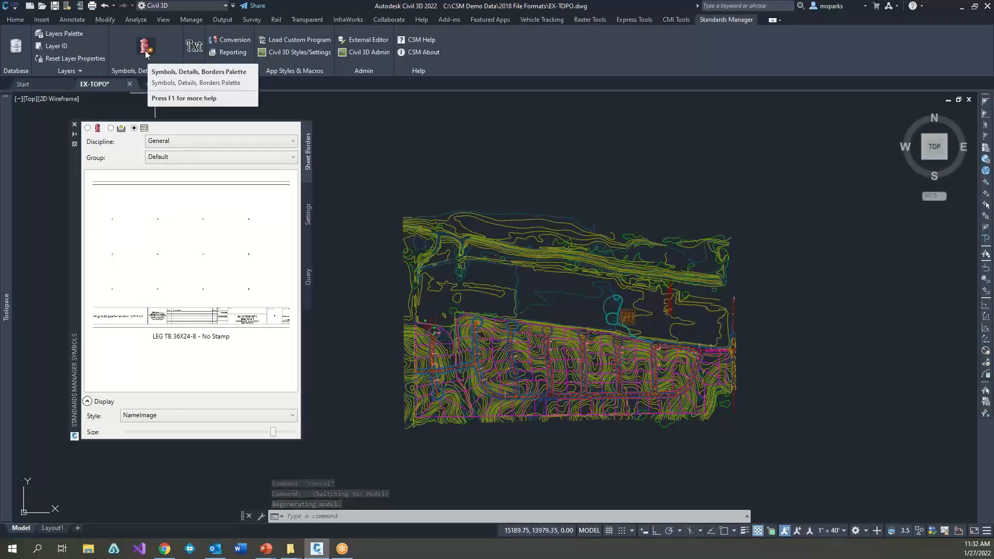
click(74, 125)
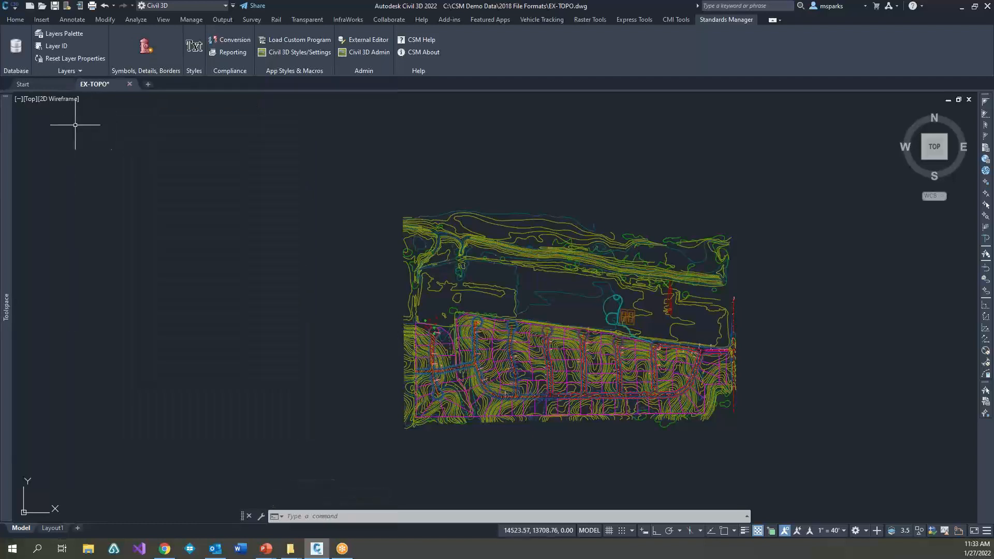
key(Escape)
key(Escape)
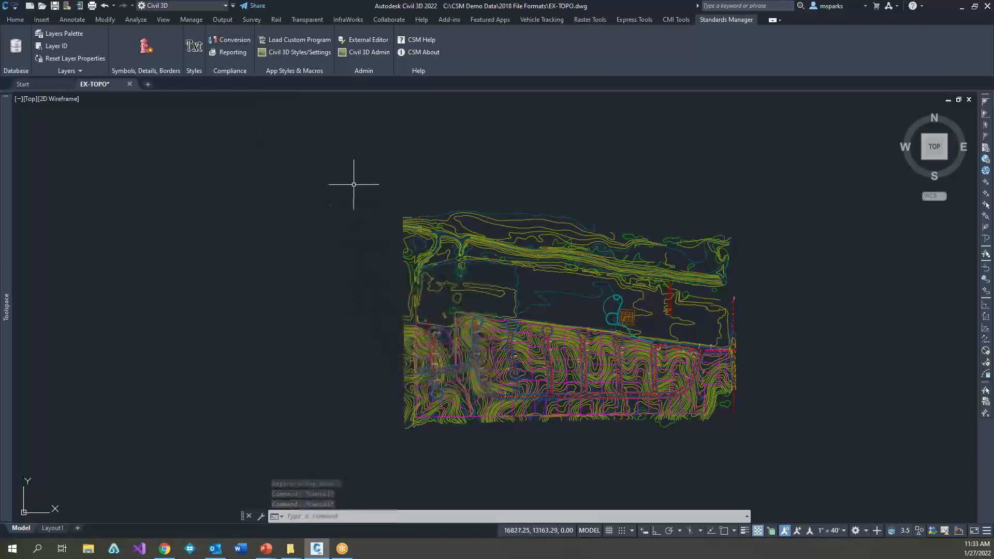
click(130, 84)
click(517, 298)
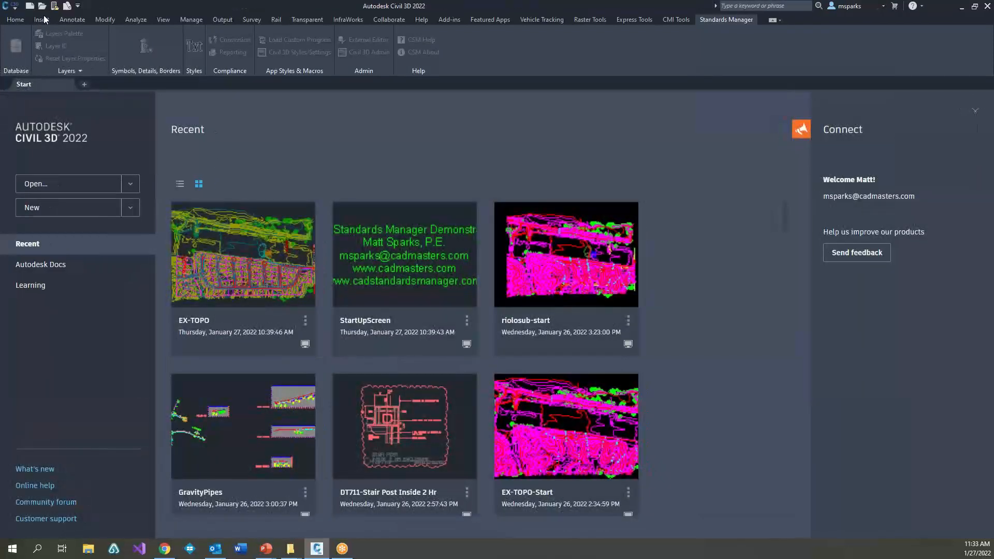
Step: Open EX-TOPO-Start.dwg from the Layer Convert folder to view its contours, and close it
click(42, 5)
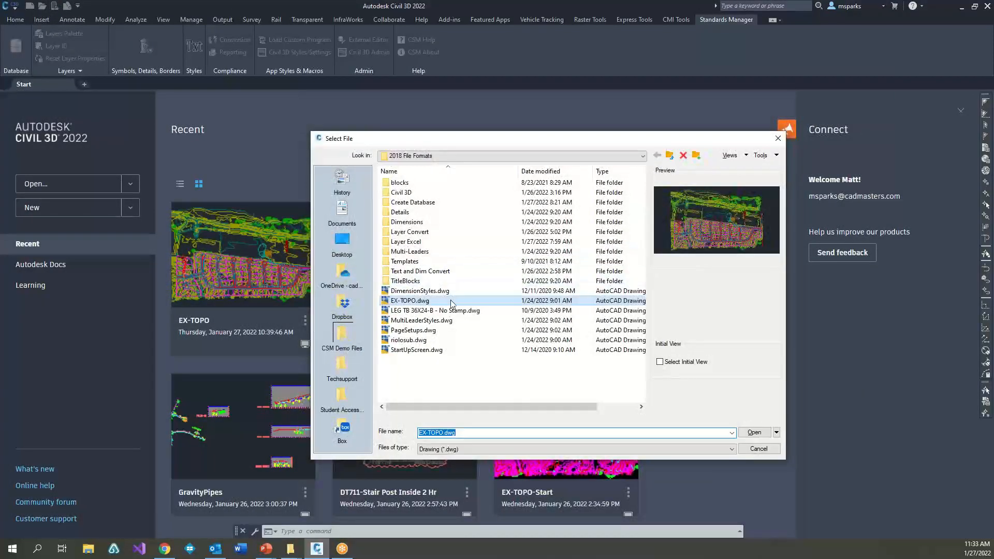
double_click(414, 232)
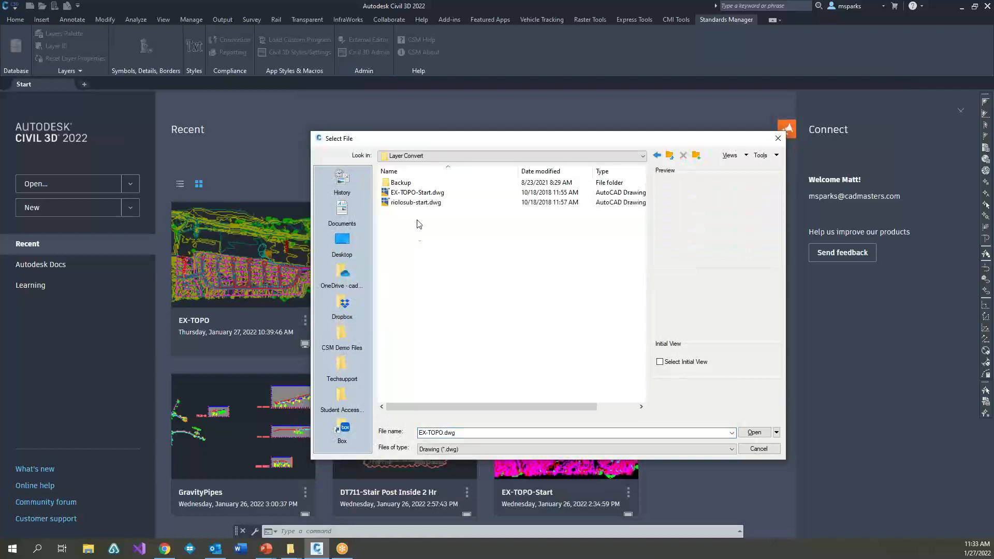
click(416, 192)
click(418, 204)
click(418, 194)
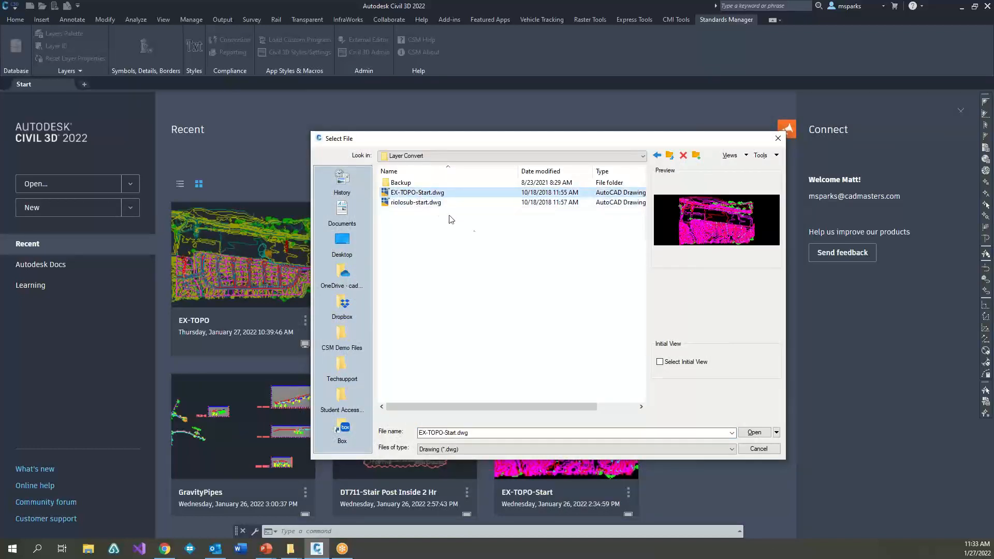
key(Return)
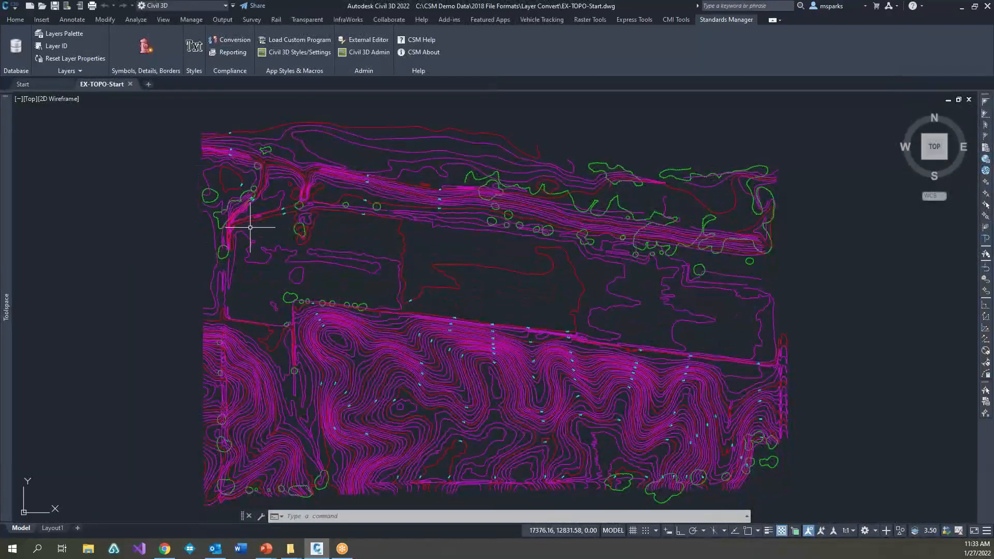
click(130, 84)
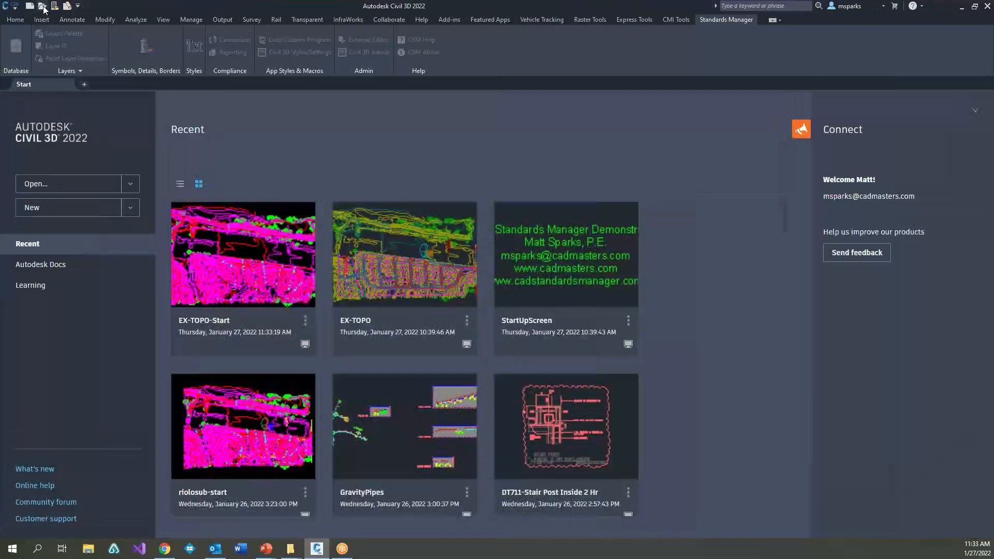
Step: Open riolosub-start.dwg from the Layer Convert folder and place the site east of center, leaving room for a palette
click(44, 6)
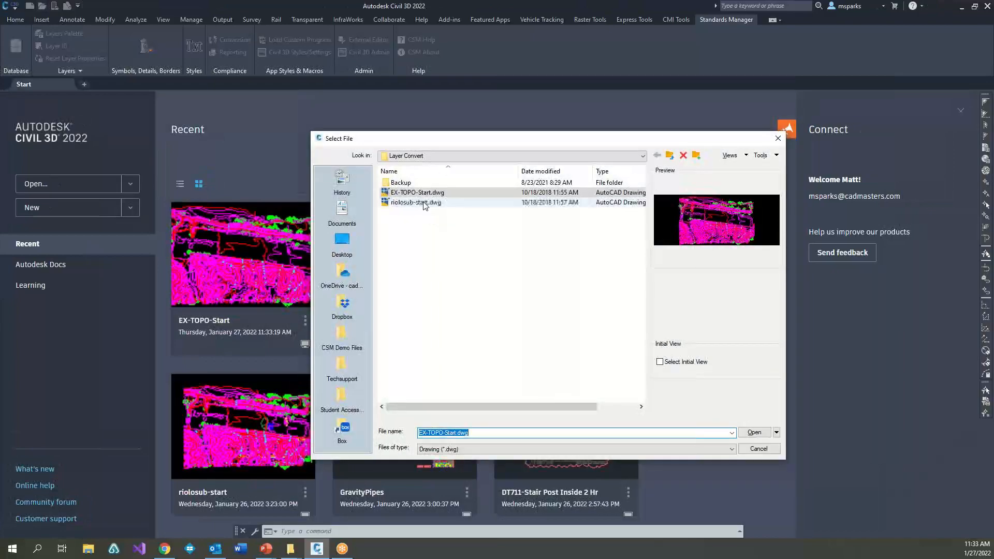
double_click(424, 203)
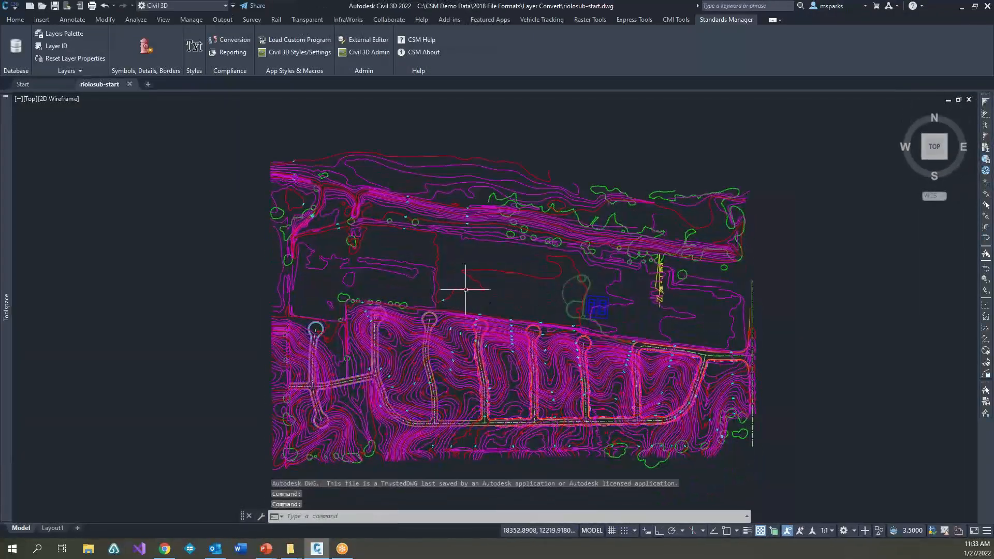
middle_drag(464, 290, 537, 280)
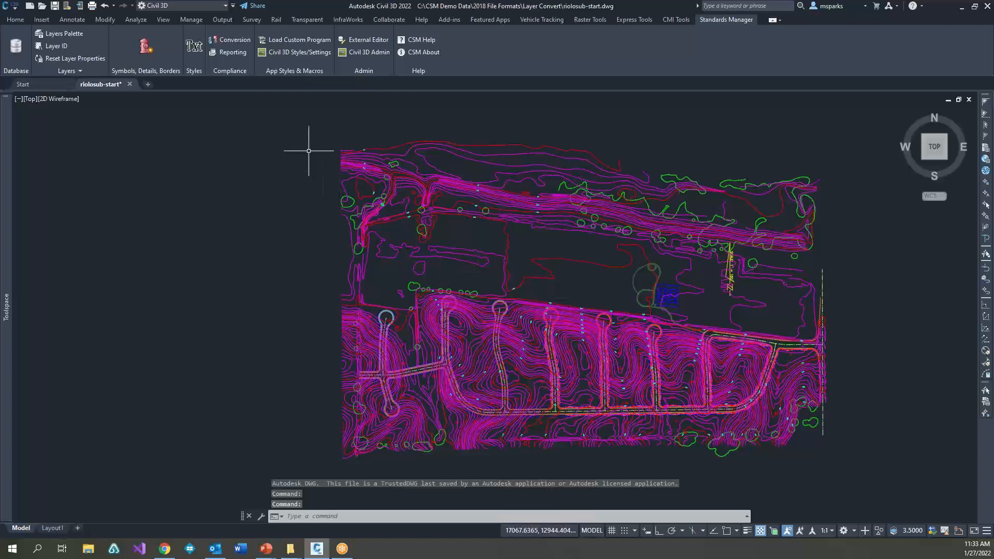
middle_drag(415, 279, 580, 290)
scroll(490, 285, down, 2)
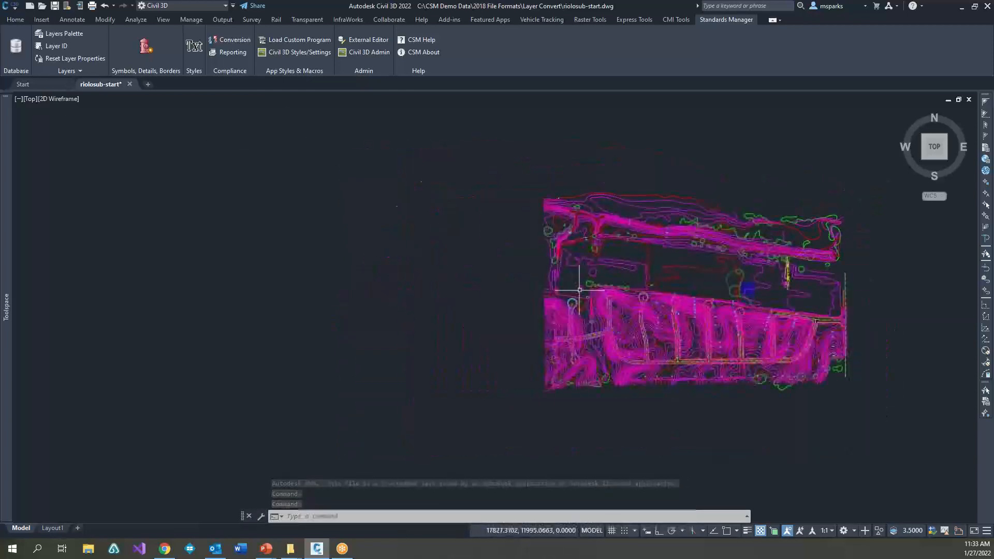
Step: Open the Standards Manager conversion tool and include the external reference EX-TOPO-Start.dwg along with the active drawing
click(232, 40)
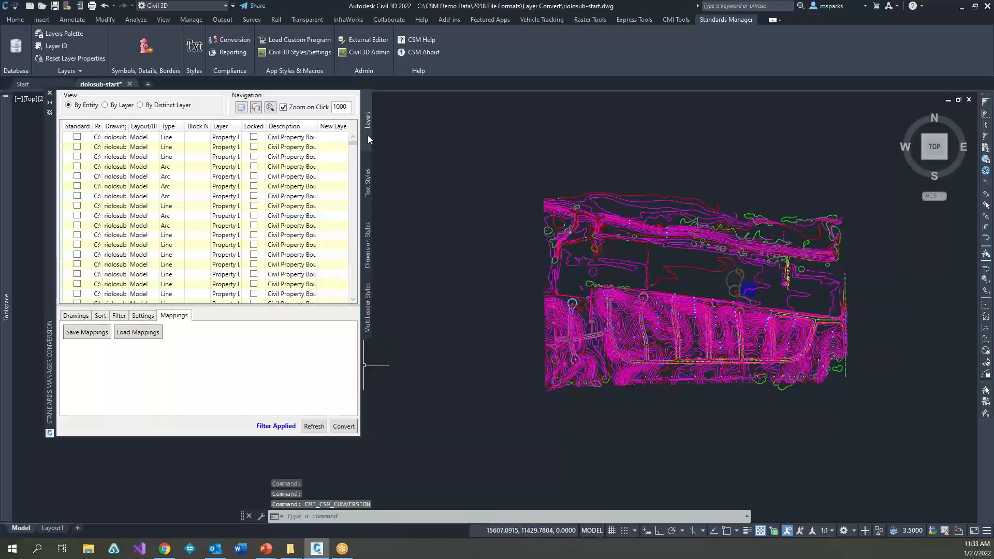
click(87, 317)
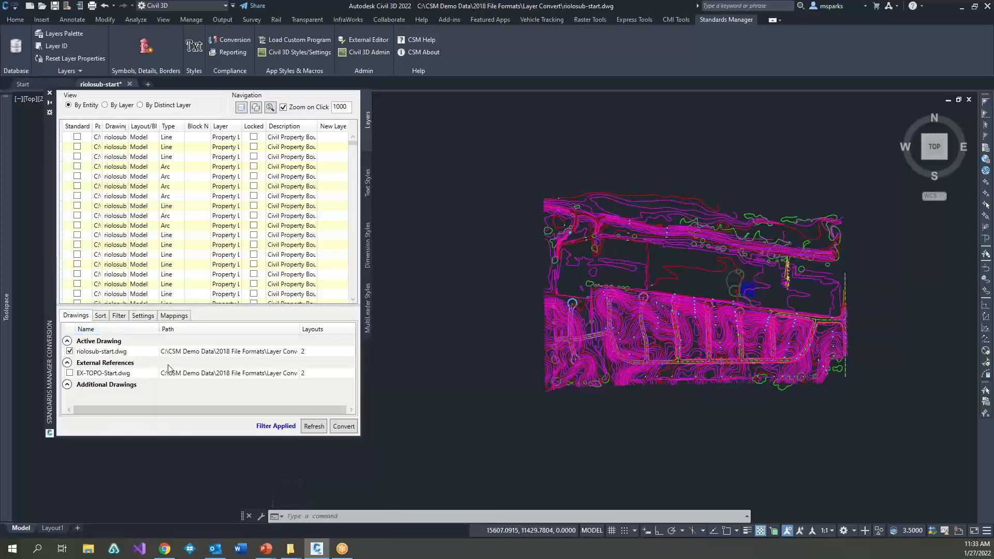
click(69, 375)
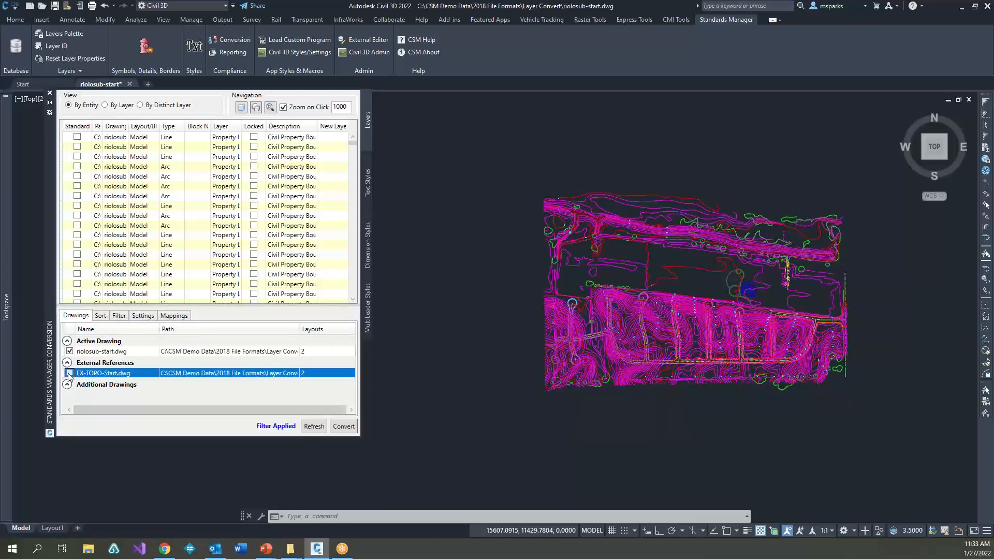
click(69, 374)
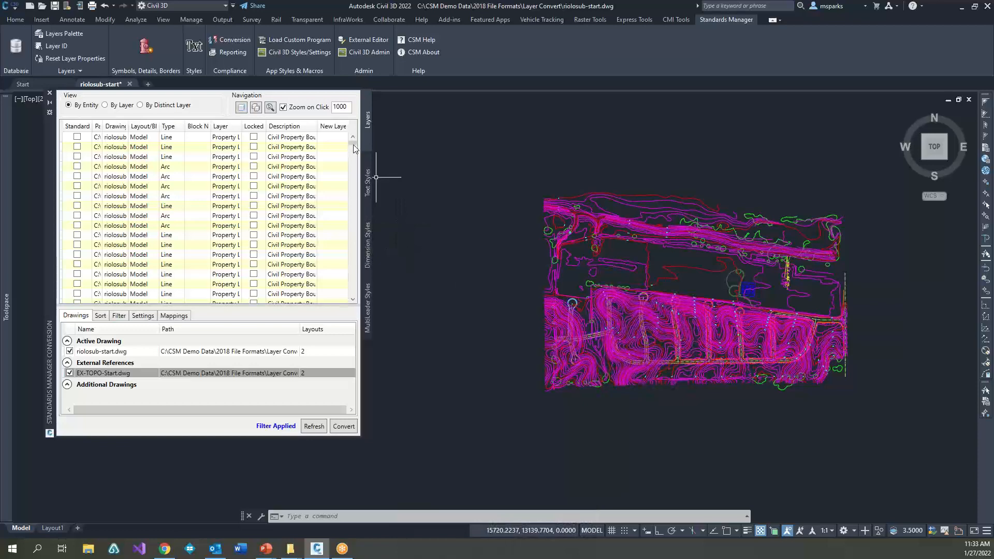
Step: Browse the entity list, switch the conversion view to By Layer, and widen the palette to show all columns
drag(354, 149, 354, 220)
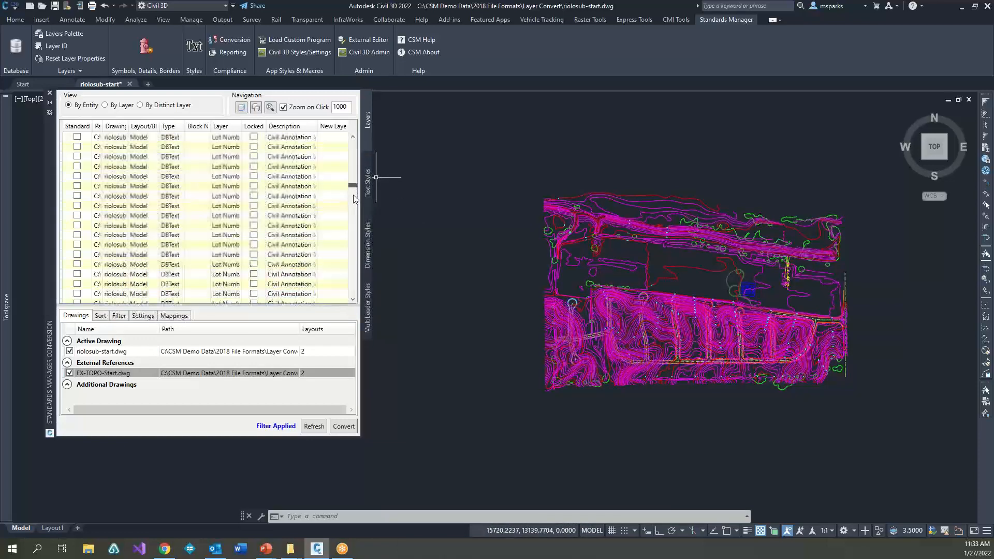
scroll(346, 239, up, 10)
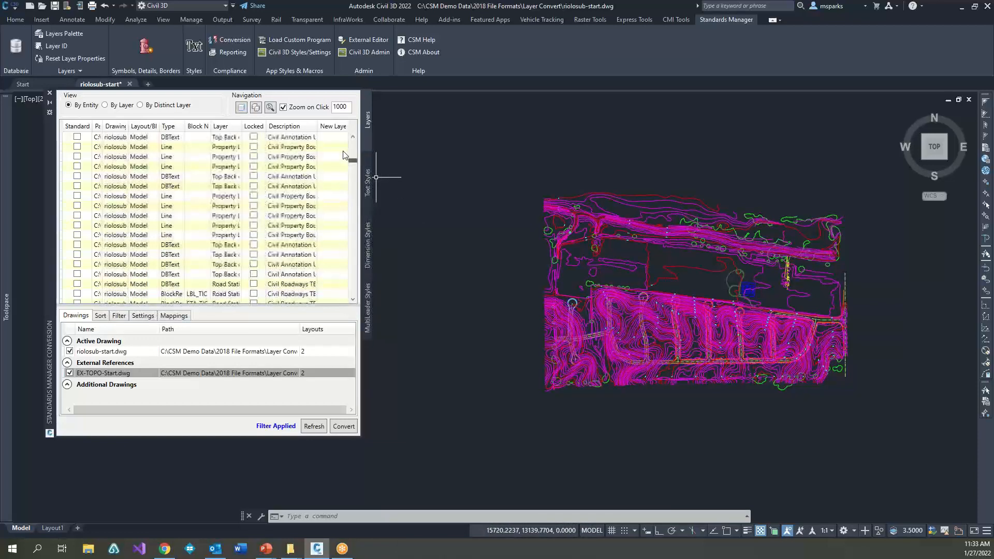
click(114, 107)
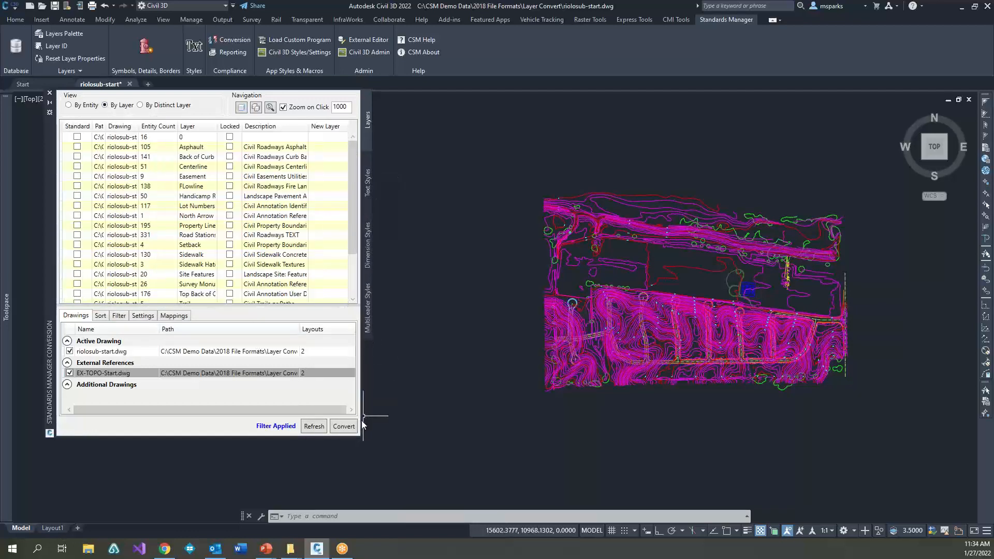
drag(363, 423, 799, 423)
scroll(228, 239, down, 2)
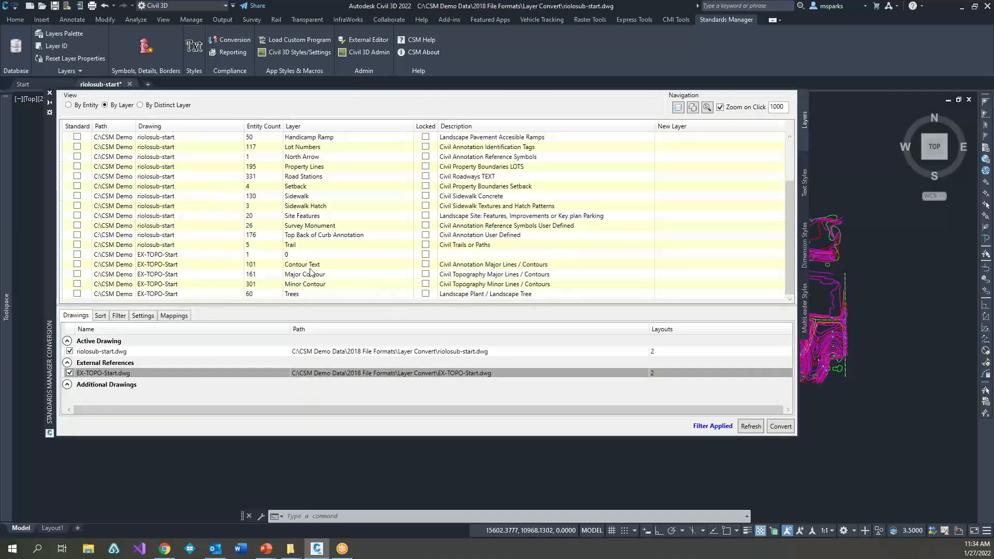
Step: Zoom to the contents of several layers, including Contour Text, Survey Monument, North Arrow and Sidewalk, repositioning the conversion palette around the drawing
click(311, 267)
click(312, 276)
click(312, 285)
click(314, 226)
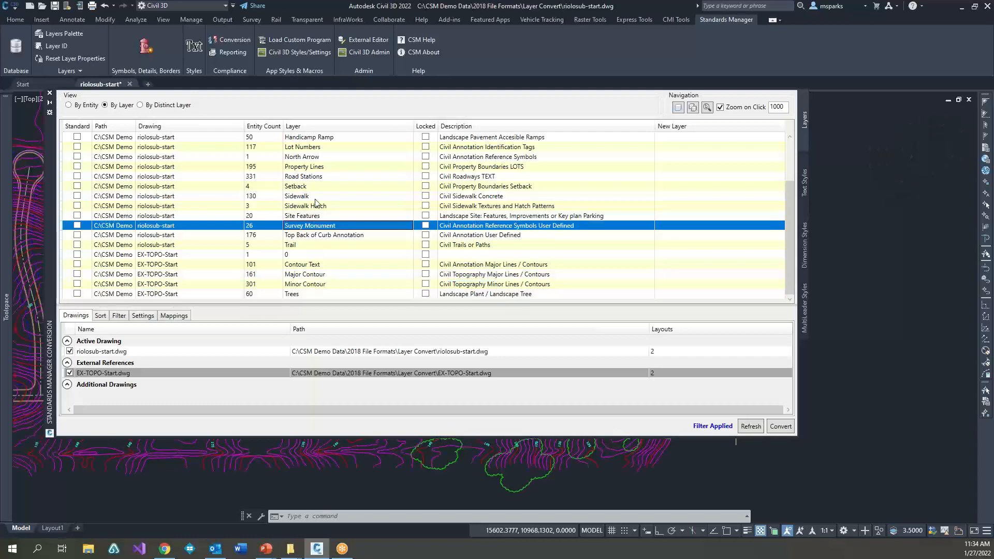
click(315, 197)
mouse_move(50, 218)
mouse_down()
mouse_move(330, 339)
mouse_move(283, 315)
mouse_move(336, 308)
mouse_up()
click(506, 276)
click(495, 245)
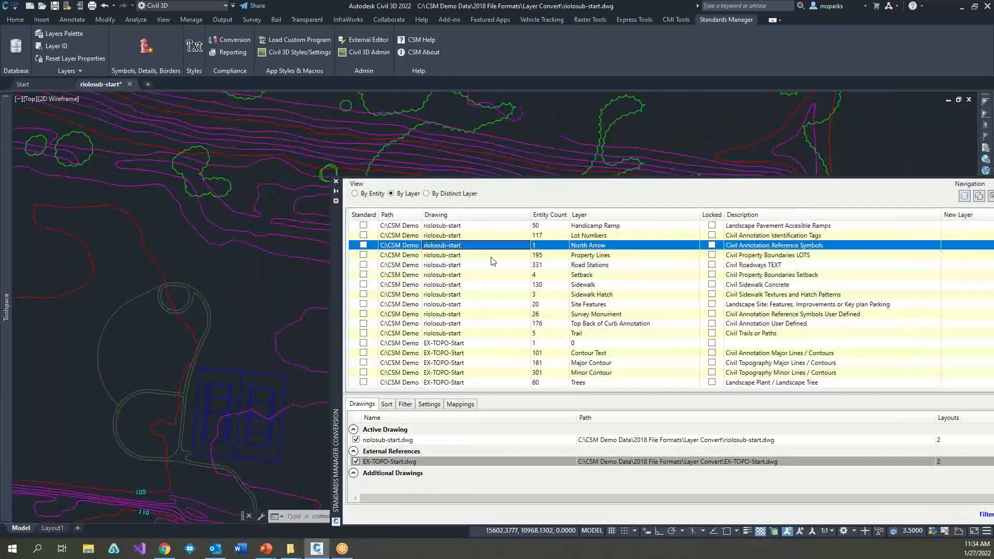
click(482, 304)
click(466, 353)
click(452, 284)
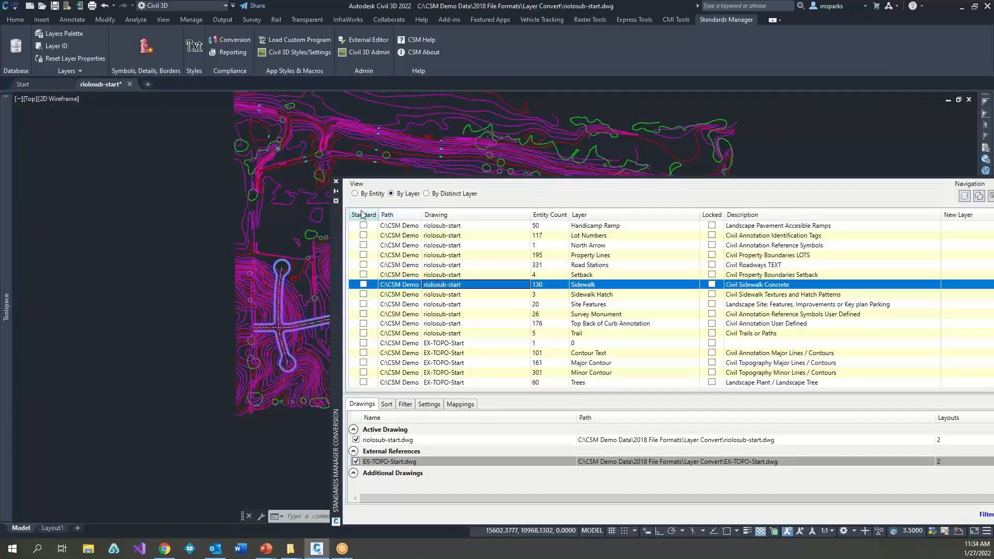
mouse_move(337, 221)
mouse_down()
mouse_move(126, 182)
mouse_move(89, 164)
mouse_up()
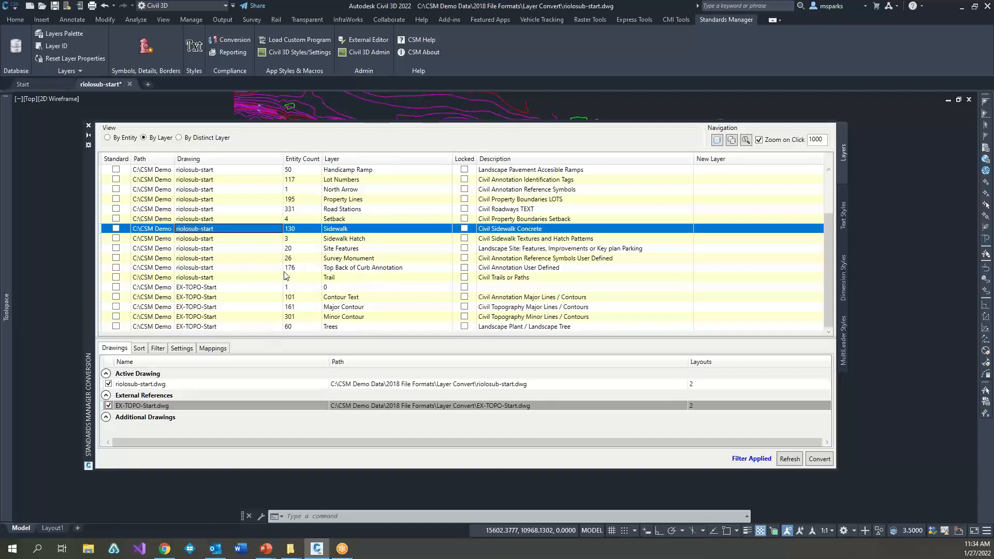
Step: Zoom to further riolosub-start layers from Setback through Survey Monument, plus North Arrow and the ramp layer, to identify their objects
click(346, 220)
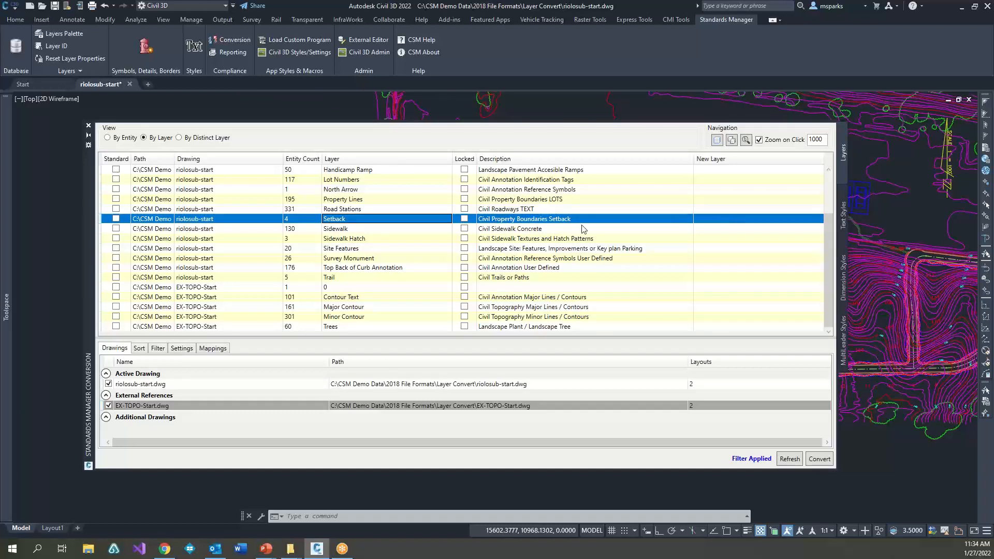
click(353, 230)
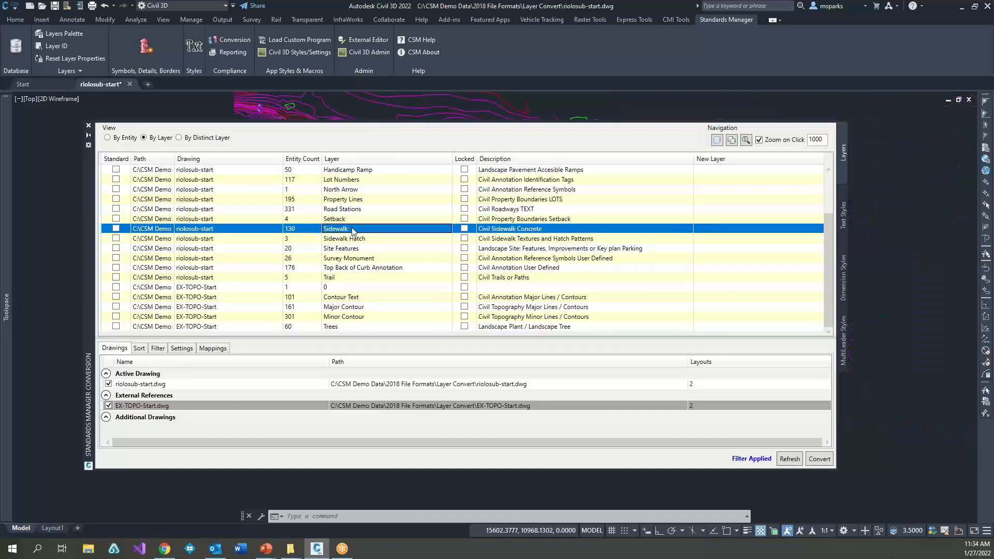
click(349, 242)
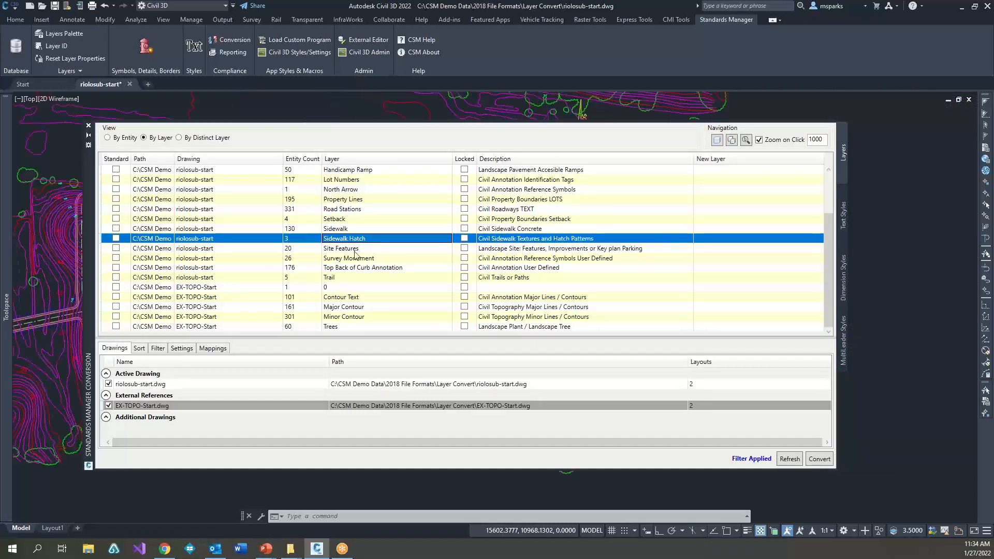
click(350, 250)
click(354, 258)
click(355, 189)
click(356, 171)
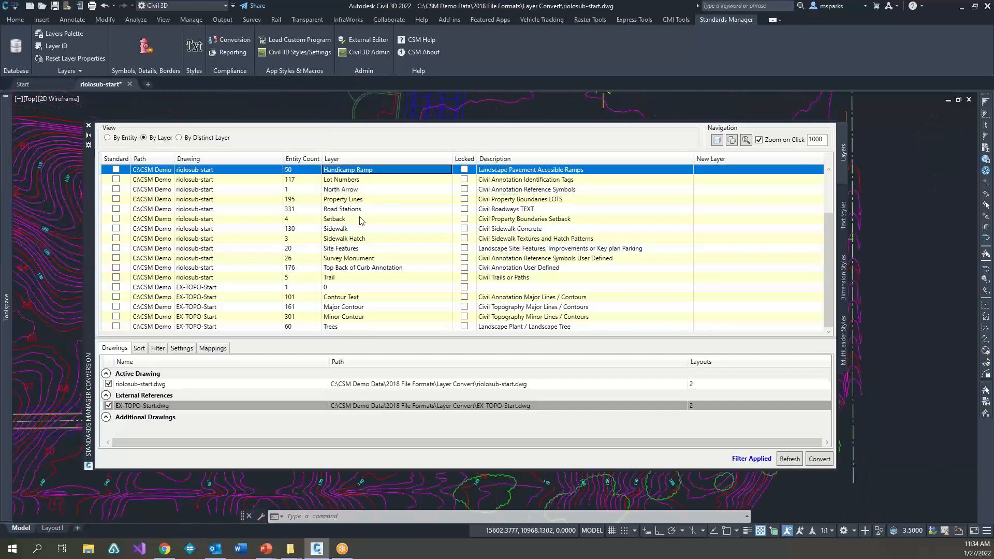
Step: Load the Contours and Trees layer mappings from the Standard Library
click(203, 349)
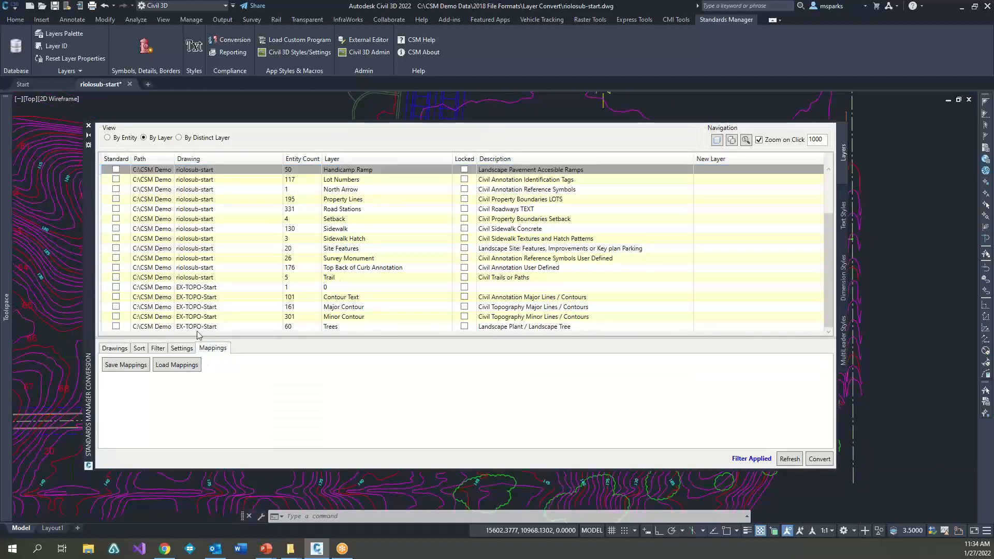
click(175, 369)
click(635, 230)
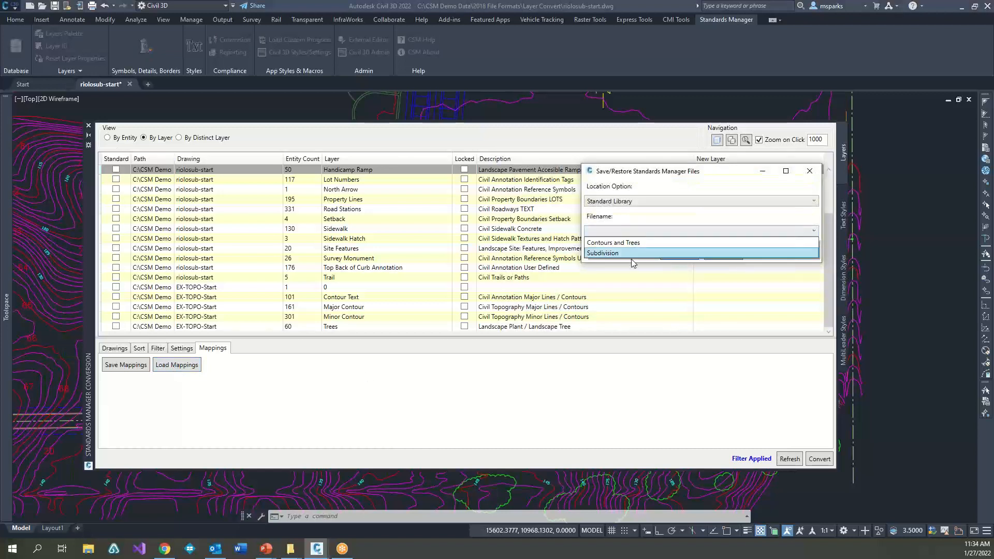
click(616, 243)
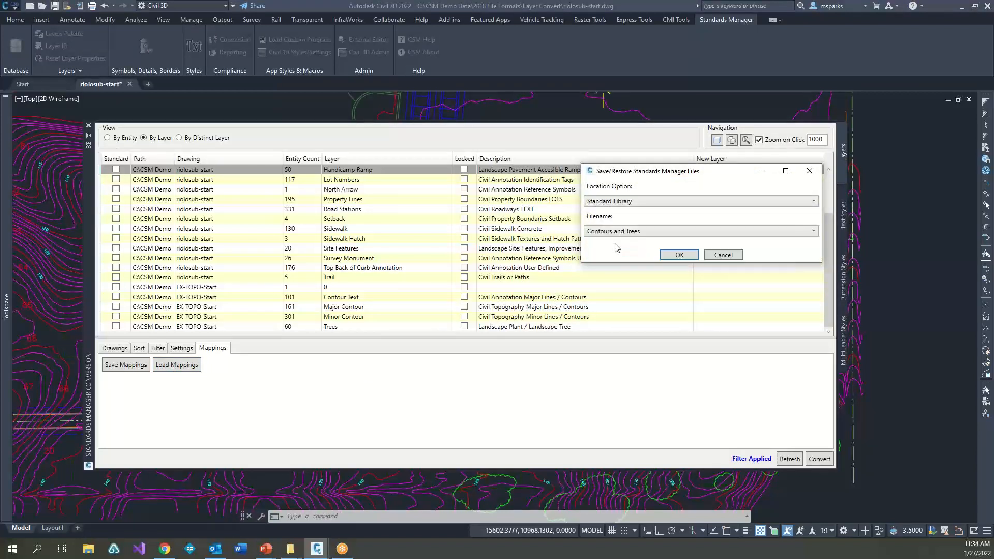
click(678, 256)
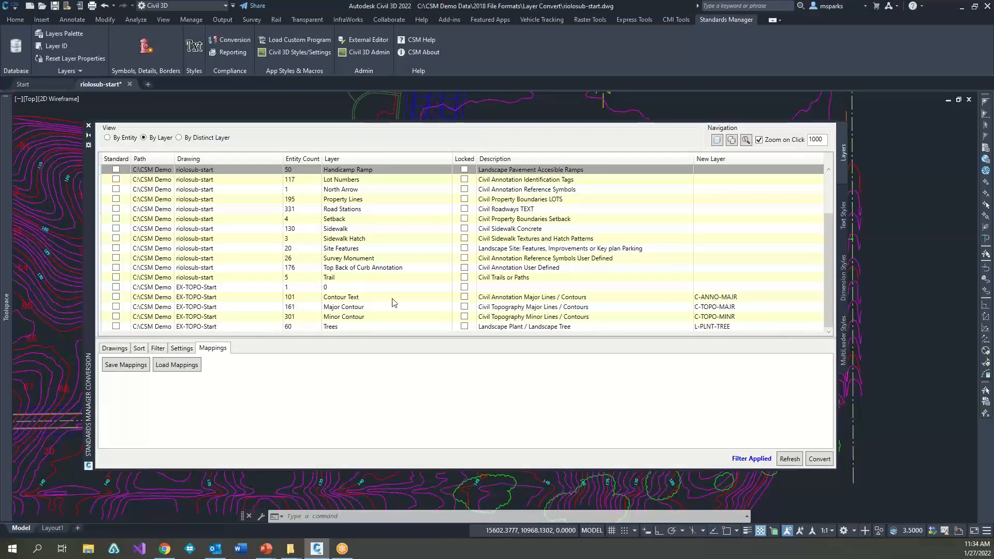
Step: Load the Subdivision mappings from the Standard Library, check the new layer assignments, and convert the layers of both drawings
click(178, 365)
click(631, 231)
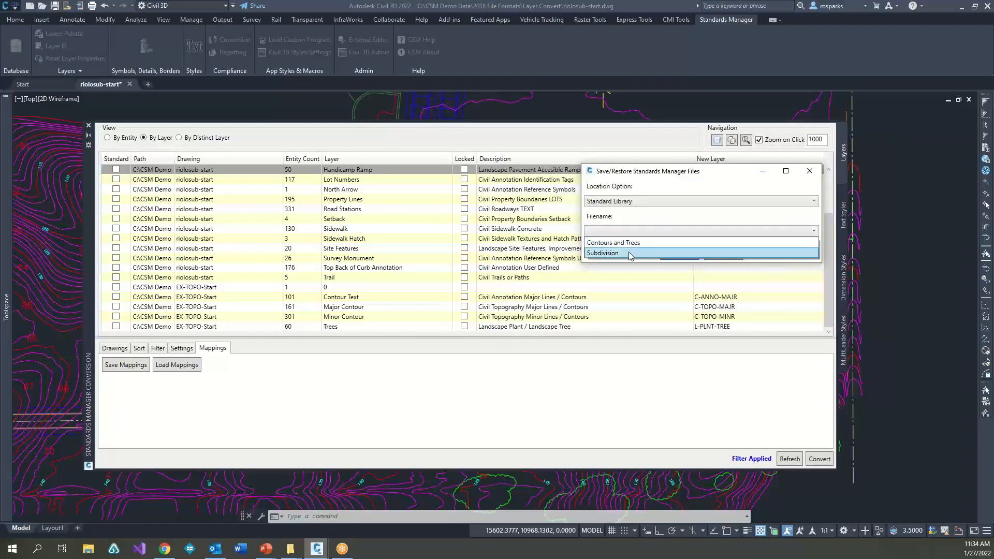
click(631, 253)
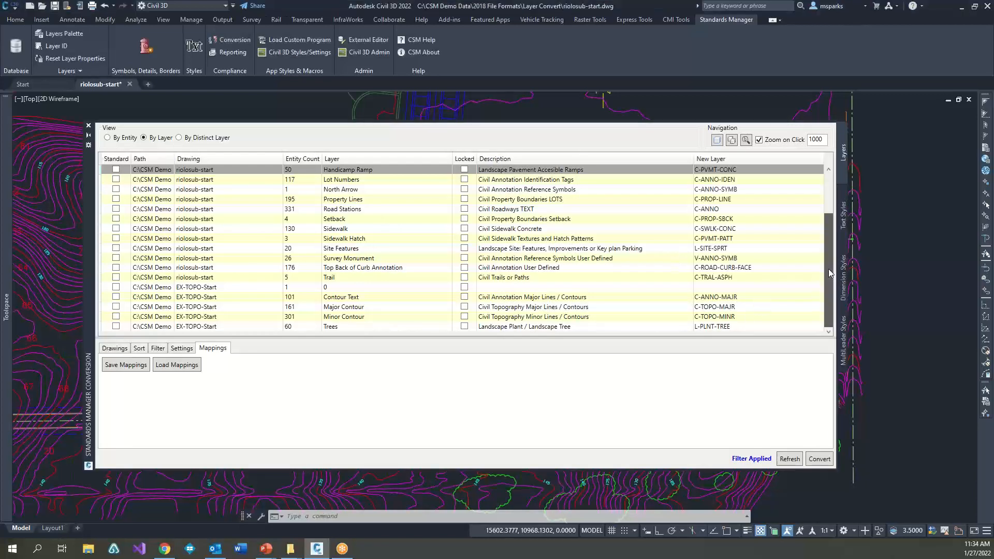
drag(829, 268, 833, 194)
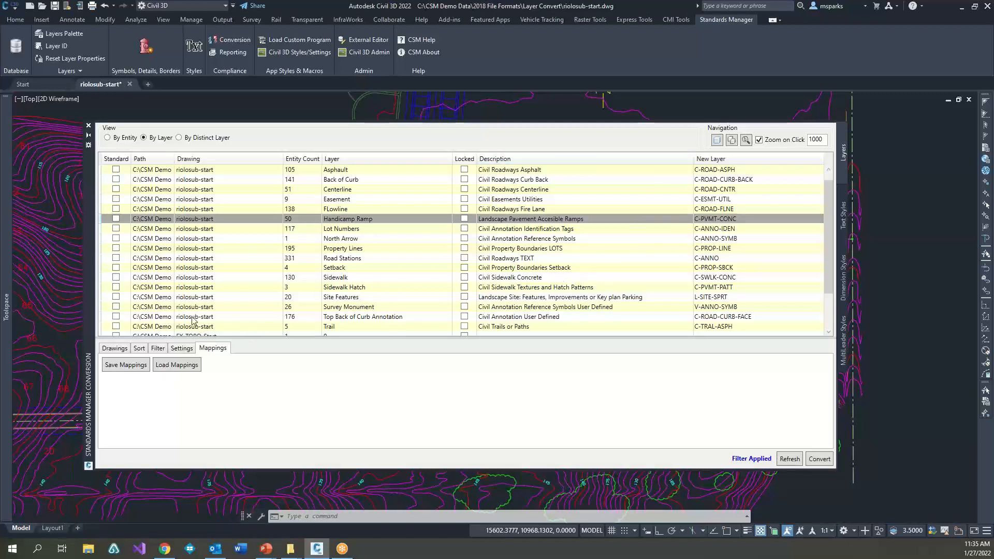
scroll(218, 293, down, 2)
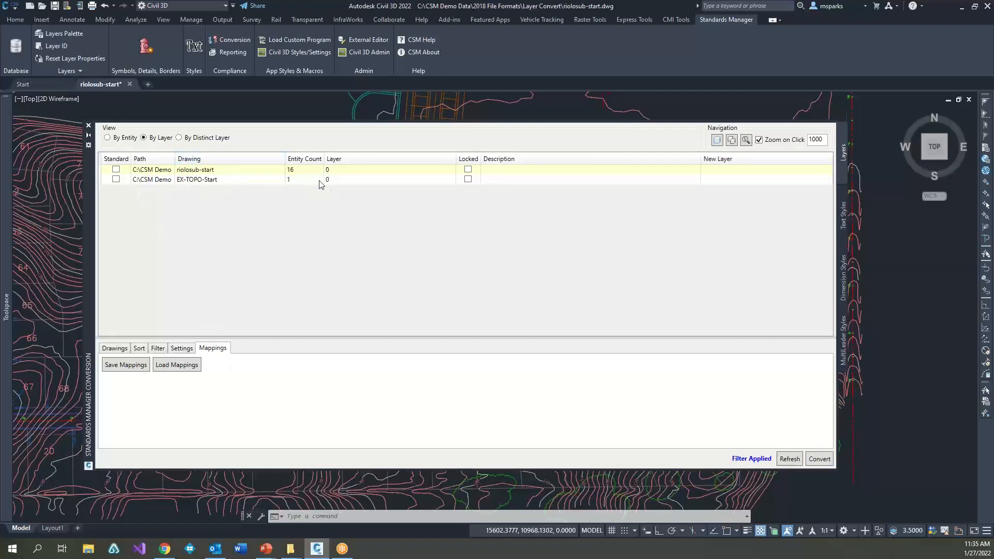
Step: Close the conversion palette and review the converted layers in the Layer Properties Manager, including the EX-TOPO-Start reference layers
click(89, 126)
key(Escape)
key(Escape)
text(la)
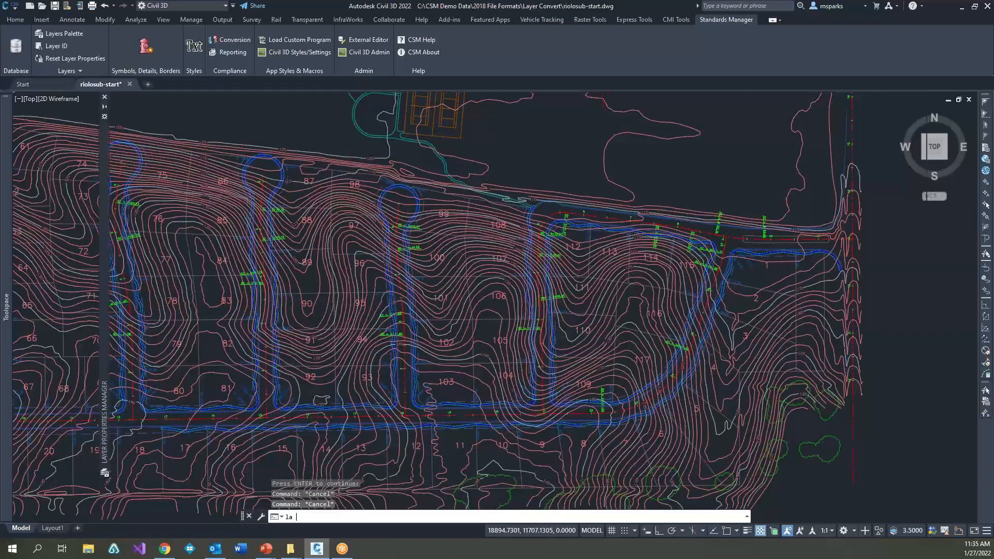
key(Return)
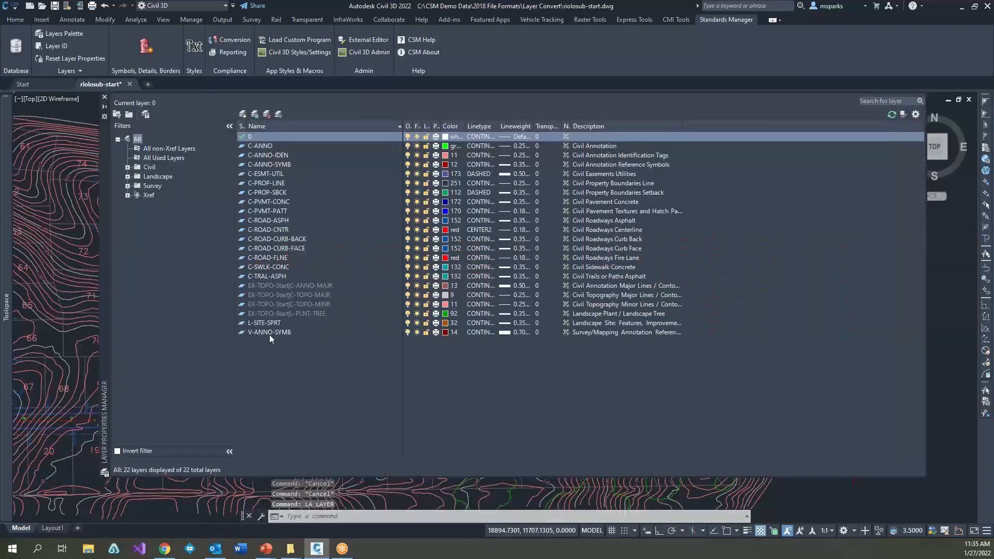
click(273, 313)
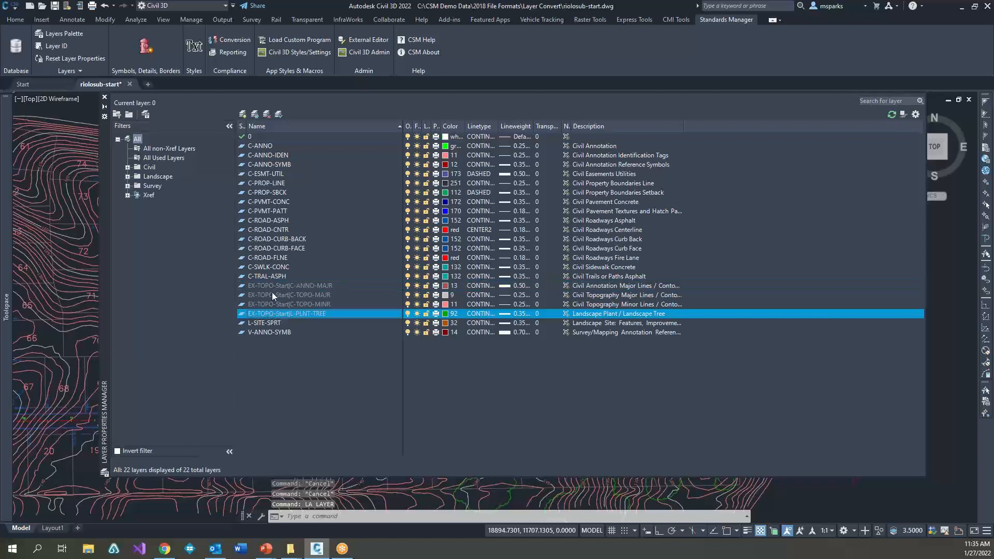
click(272, 286)
click(275, 314)
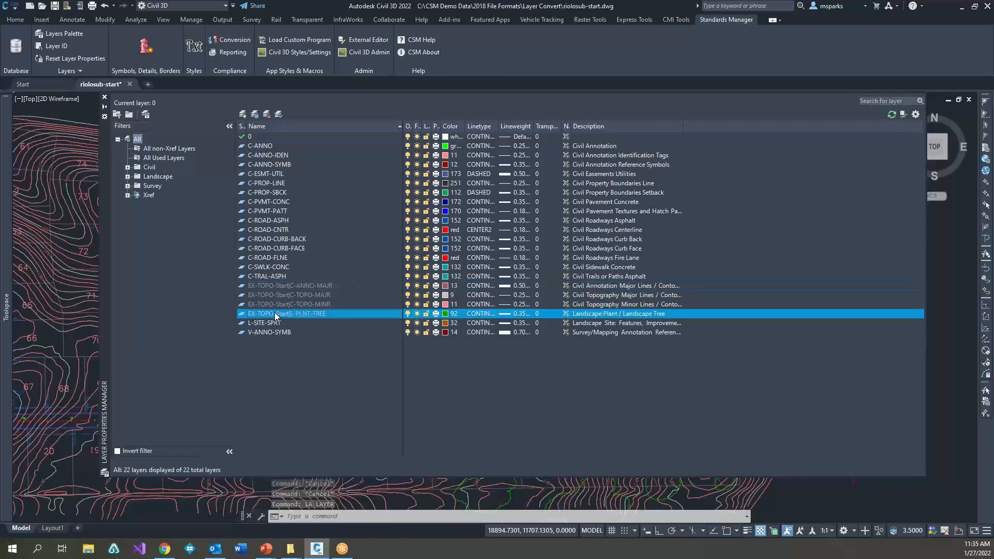
click(288, 287)
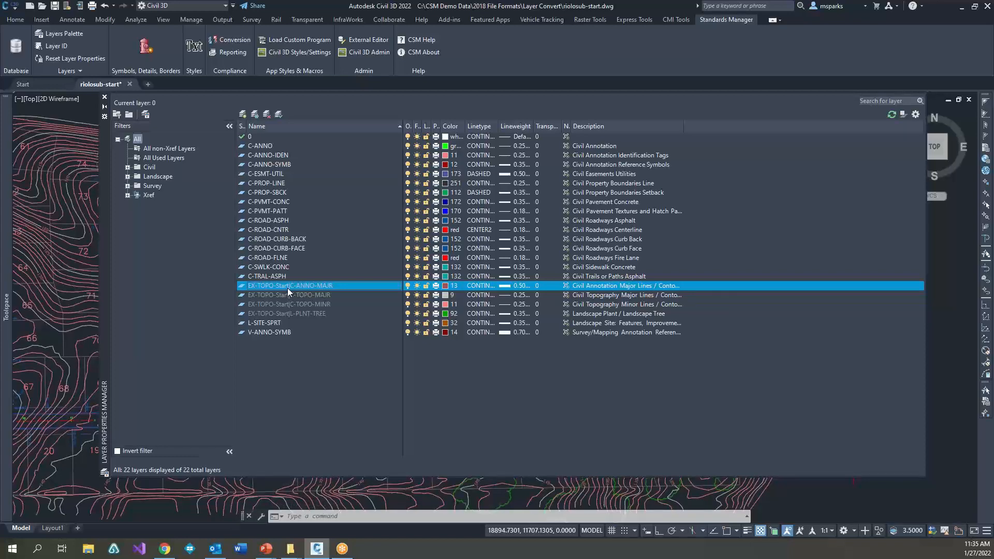
Step: Close the Layer Properties Manager and view the whole converted site, placed east of center
click(104, 97)
scroll(444, 321, down, 3)
key(Escape)
key(Escape)
key(Escape)
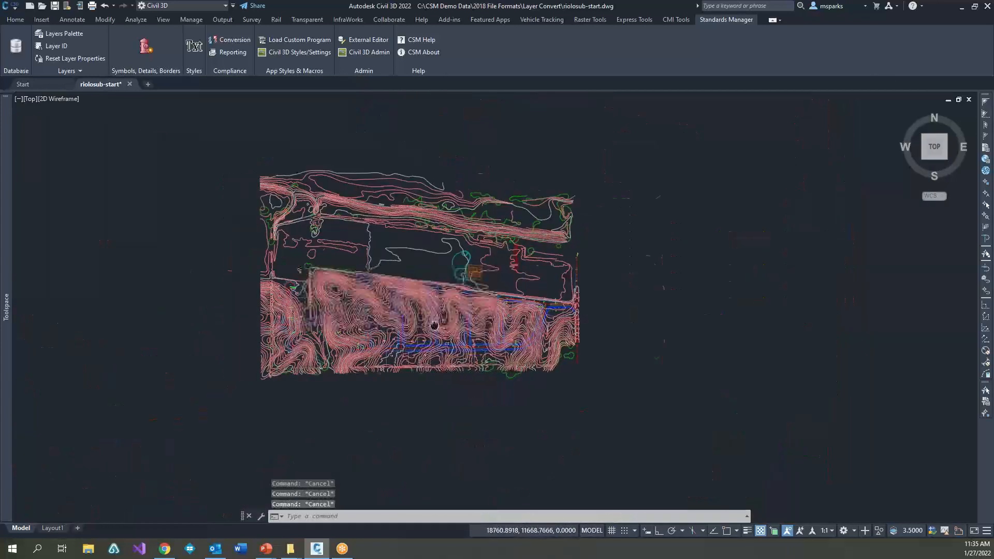
middle_drag(435, 326, 680, 331)
scroll(680, 330, up, 2)
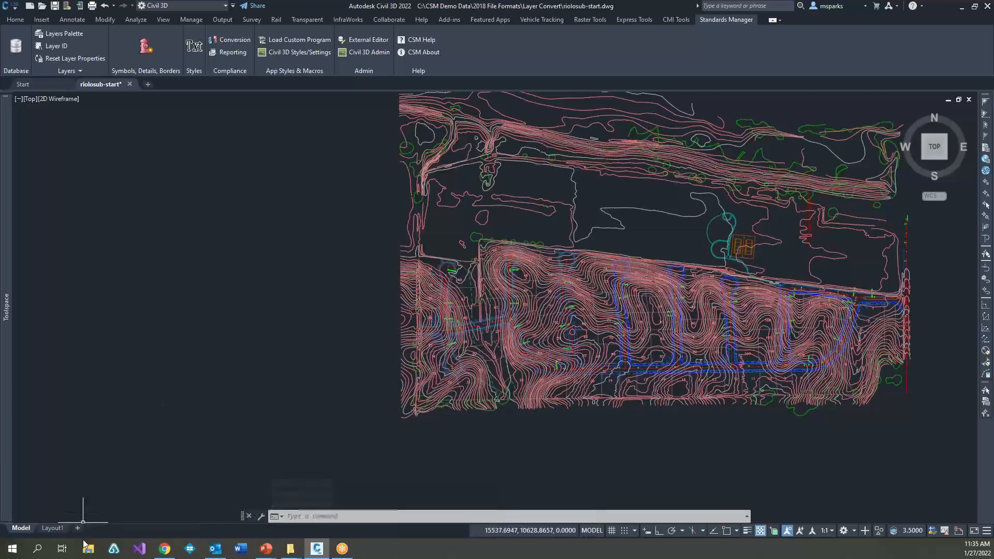
Step: Switch to File Explorer and browse the 2018 File Formats folder to the Stair Details folder inside Text and Dim Convert
click(290, 548)
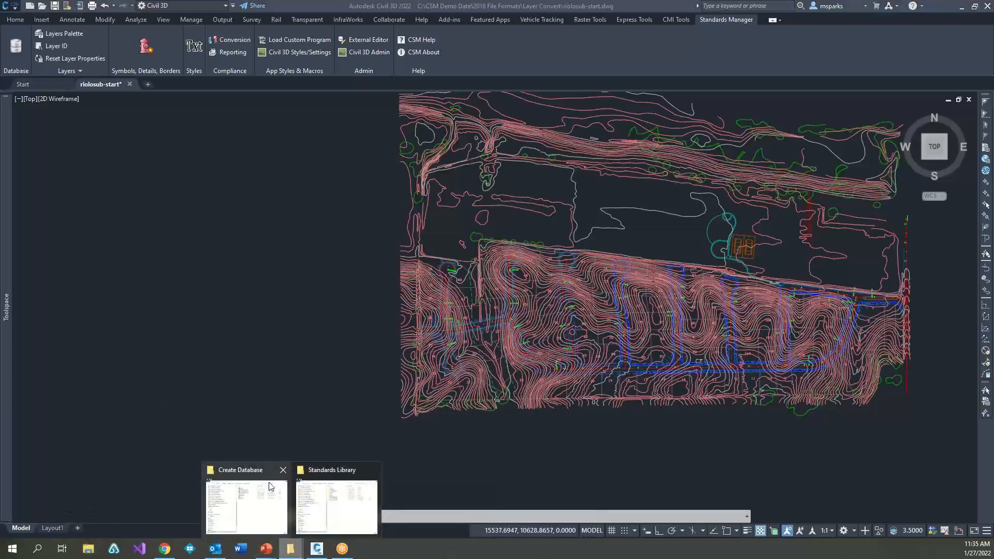
drag(993, 103, 324, 88)
click(423, 116)
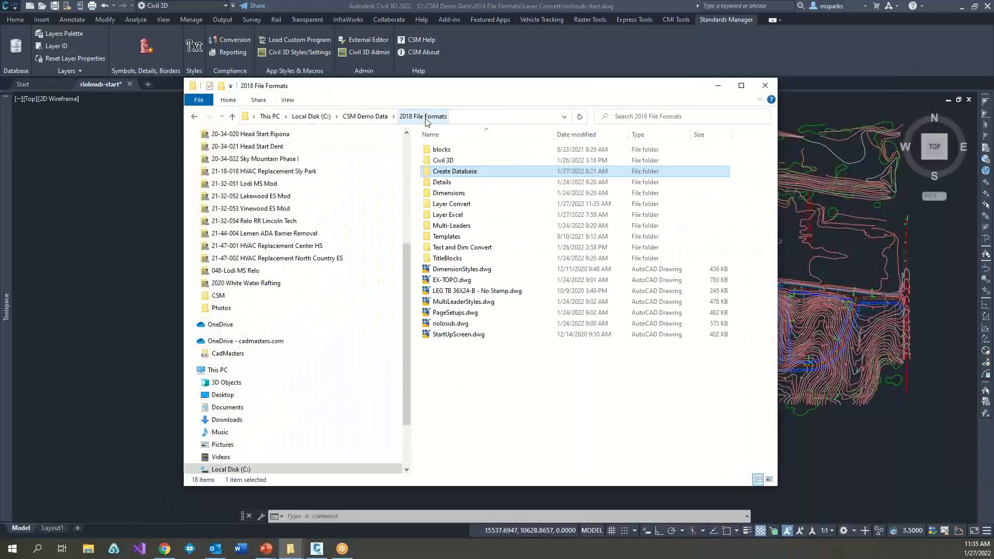
click(458, 182)
double_click(457, 182)
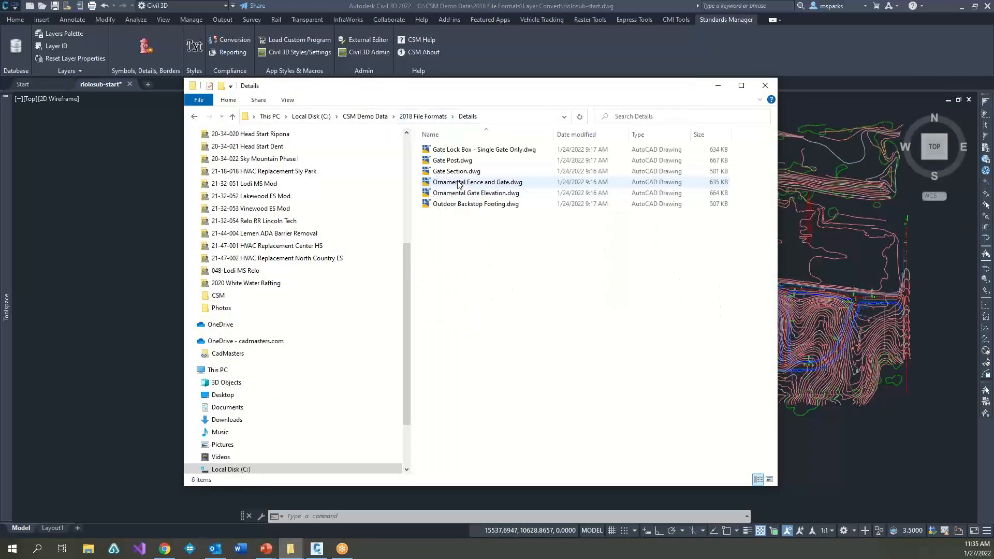
click(423, 116)
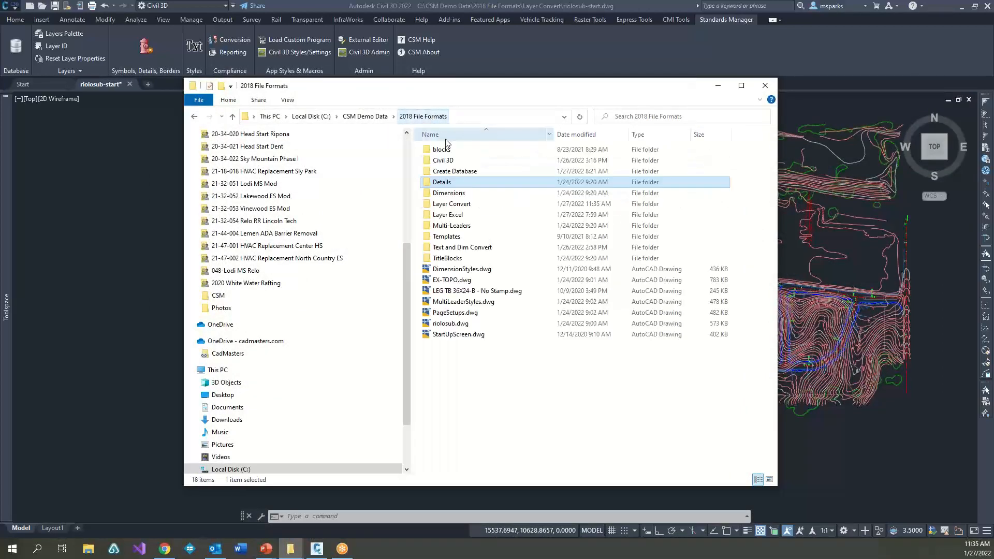
double_click(459, 205)
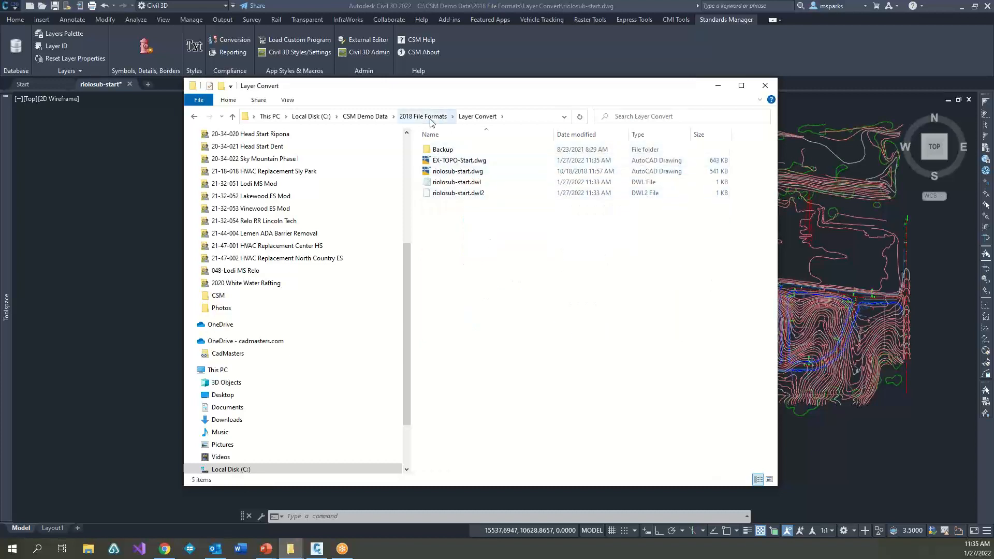
click(423, 116)
double_click(464, 248)
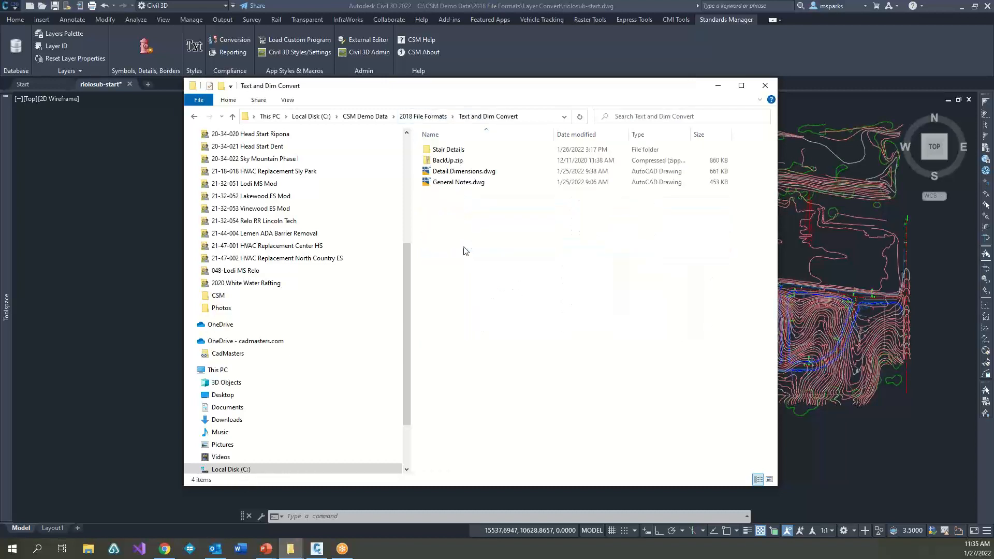
double_click(448, 150)
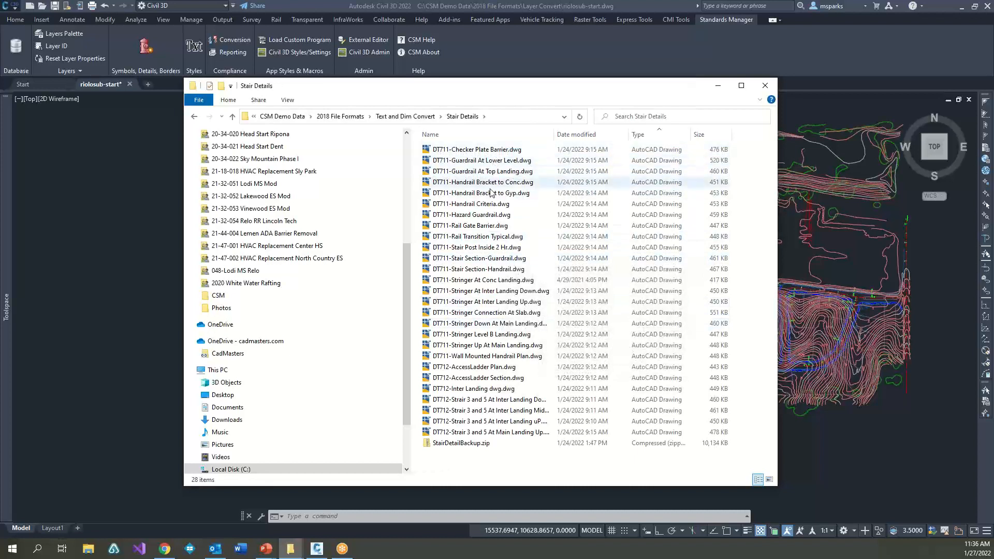
Step: Look over the DT711 and DT712 stair detail drawings in the folder and return to the riolosub-start drawing in Civil 3D
click(482, 150)
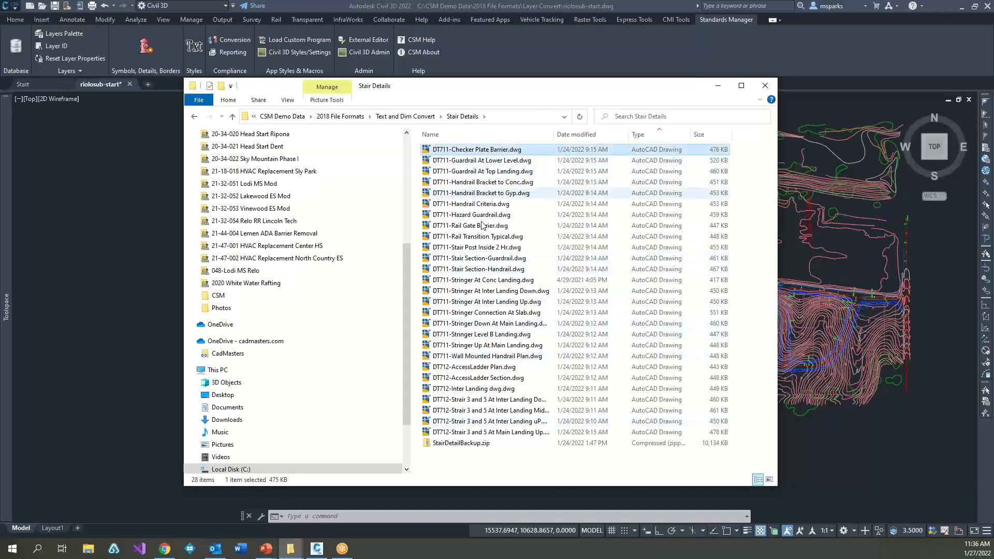
click(491, 432)
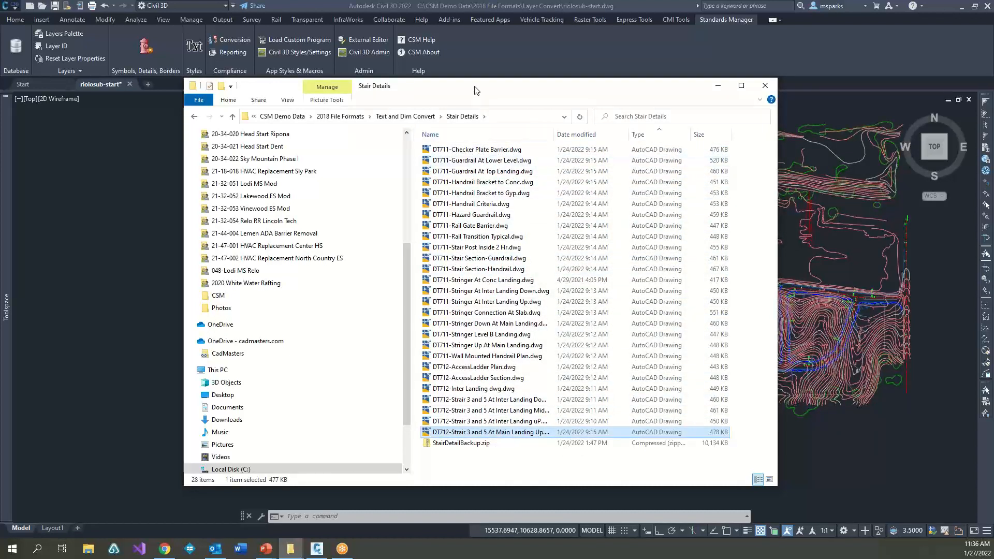
drag(478, 87, 542, 81)
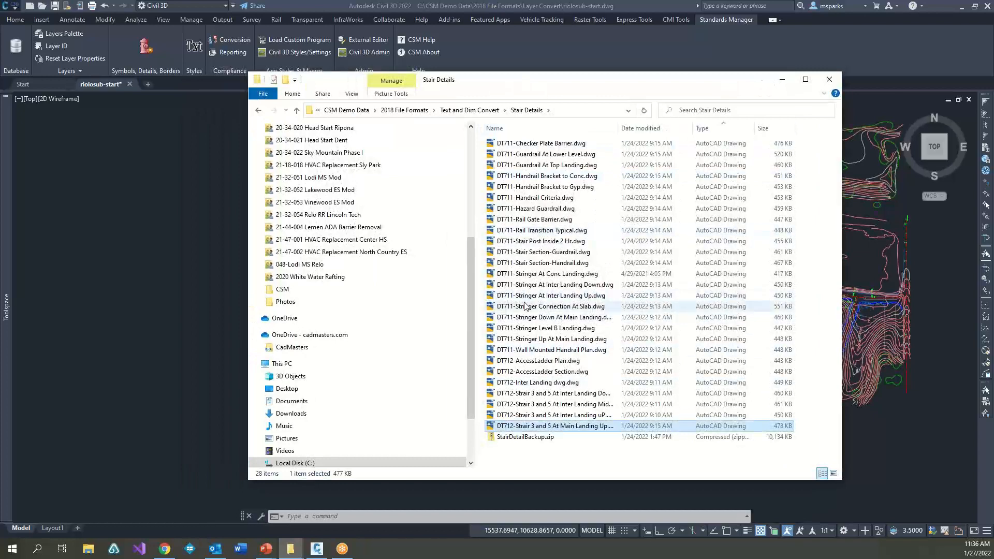
click(228, 309)
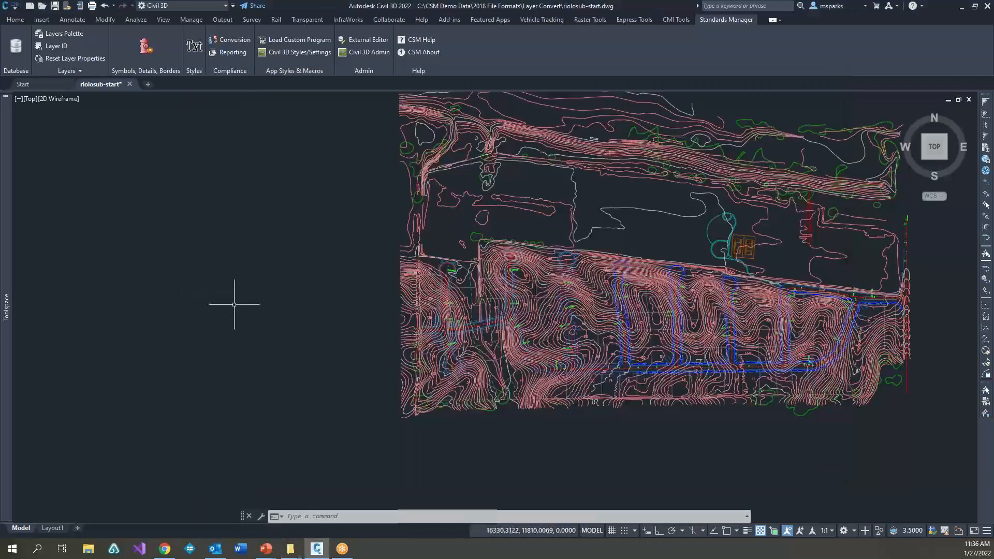
click(244, 283)
click(232, 222)
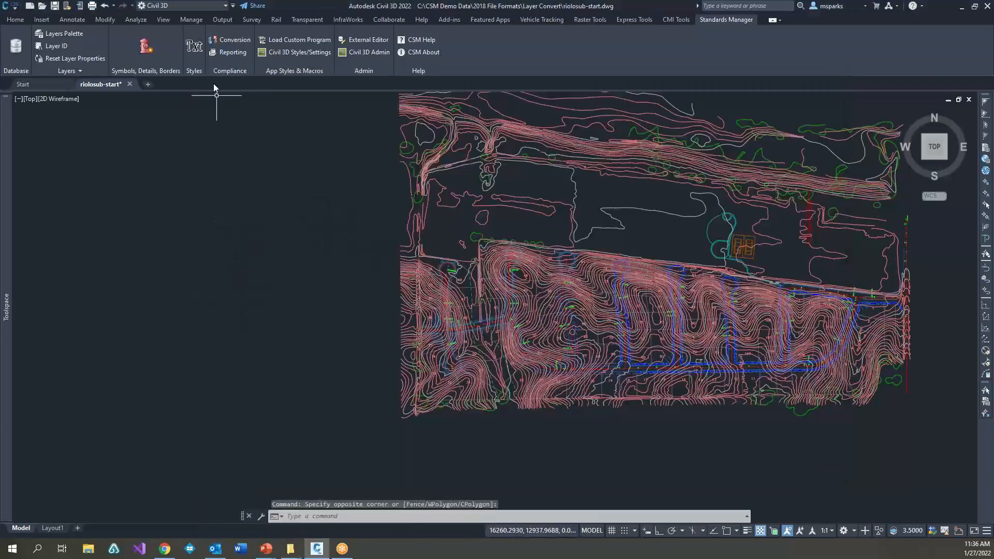
Step: Open the Standards Manager conversion palette and exclude the active drawing riolosub-start.dwg from the conversion
click(228, 40)
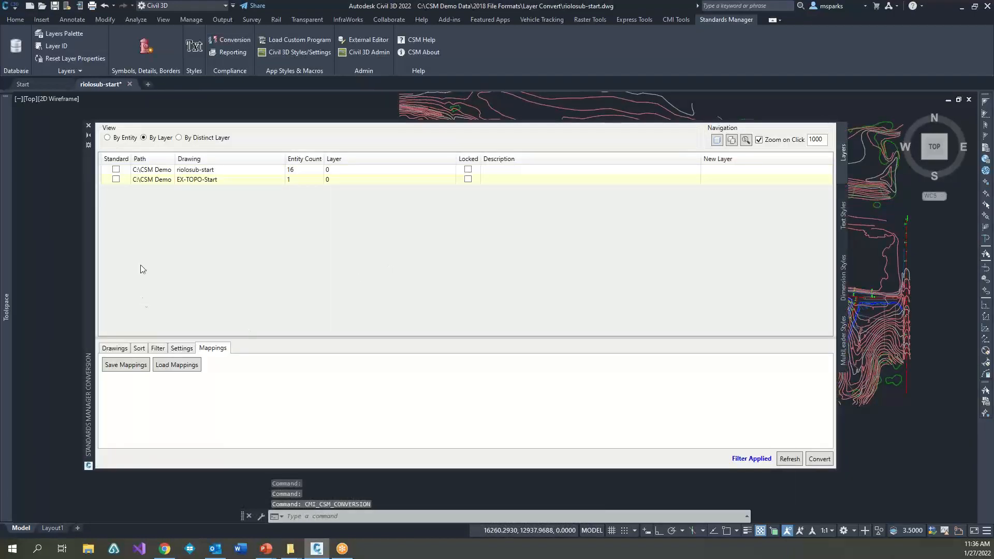
click(113, 348)
click(108, 384)
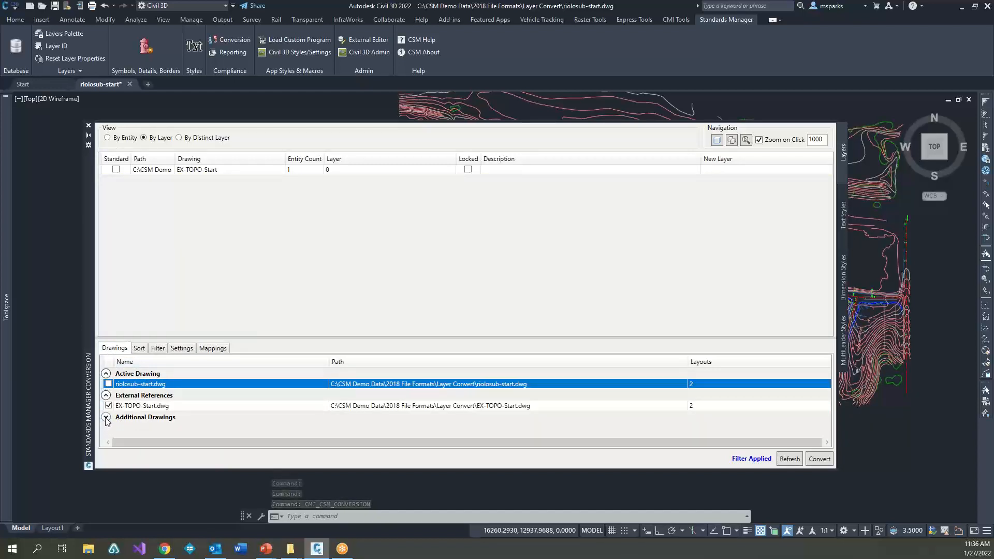
Step: Add the Stair Details folder to the additional drawings without searching its subfolders
right_click(151, 421)
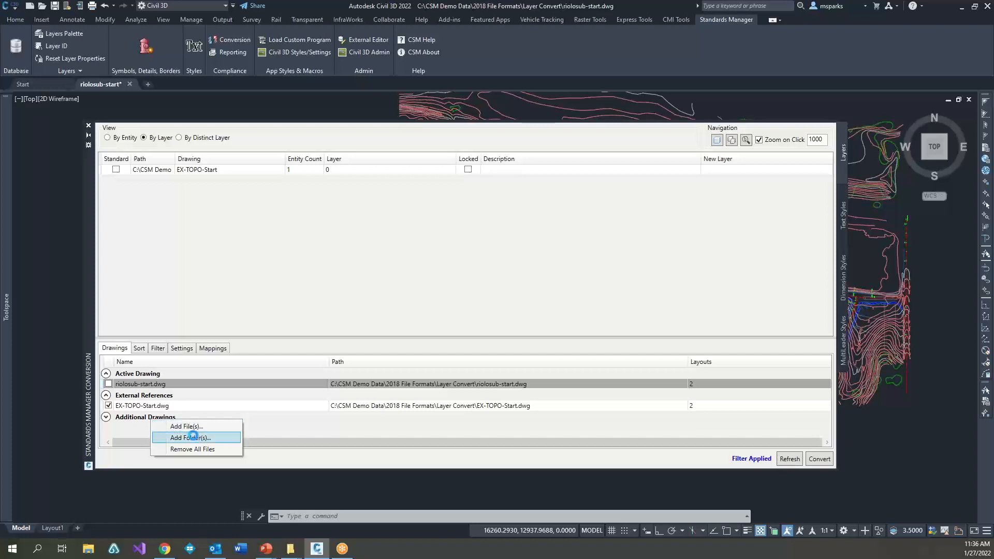
click(191, 438)
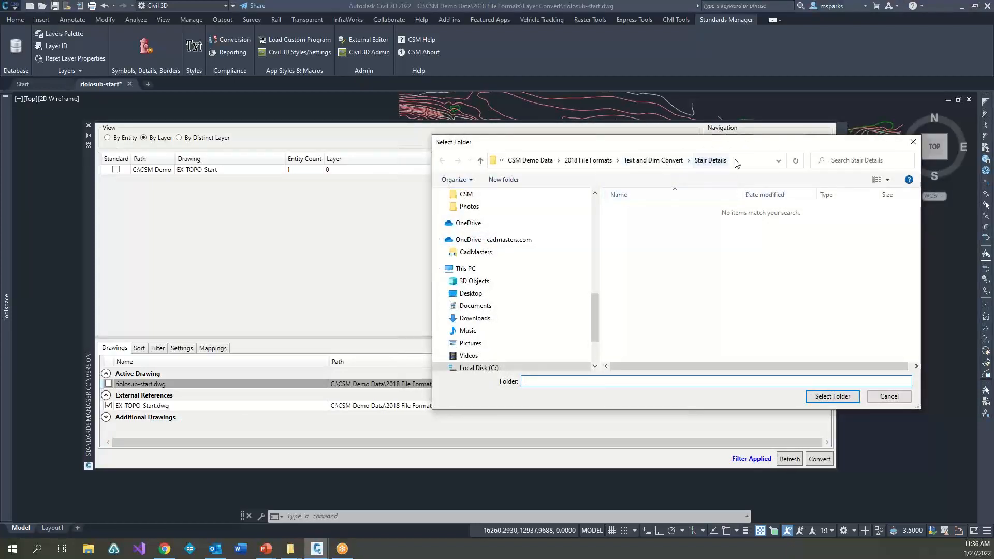
click(829, 397)
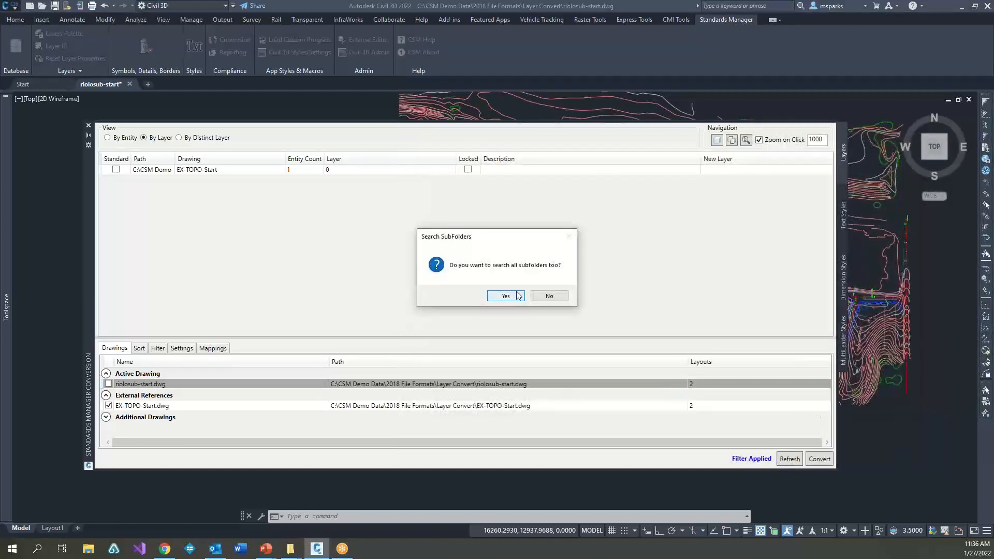
click(550, 297)
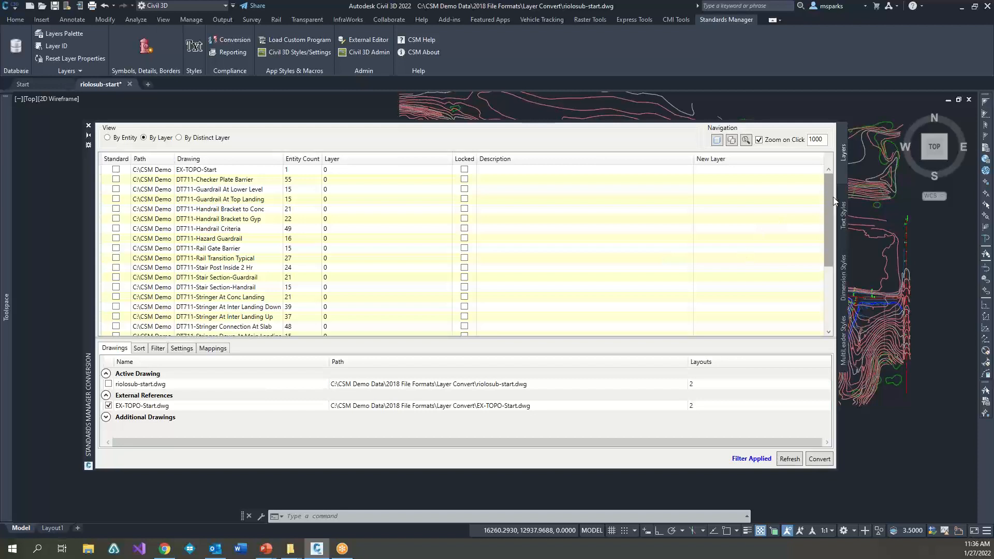
Step: Examine the layers of the added stair details, comparing the distinct layer, layer and entity views
drag(834, 197, 816, 313)
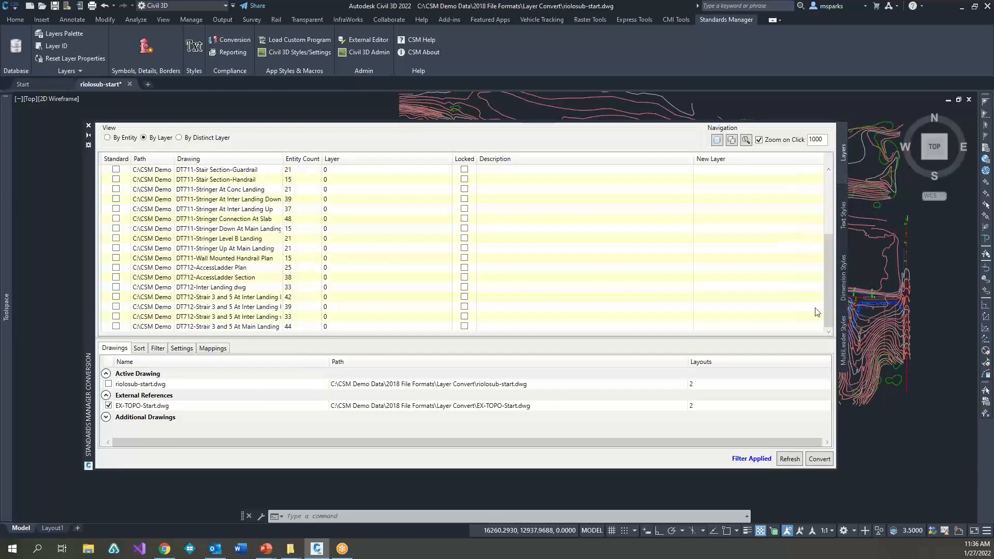
click(179, 138)
click(144, 138)
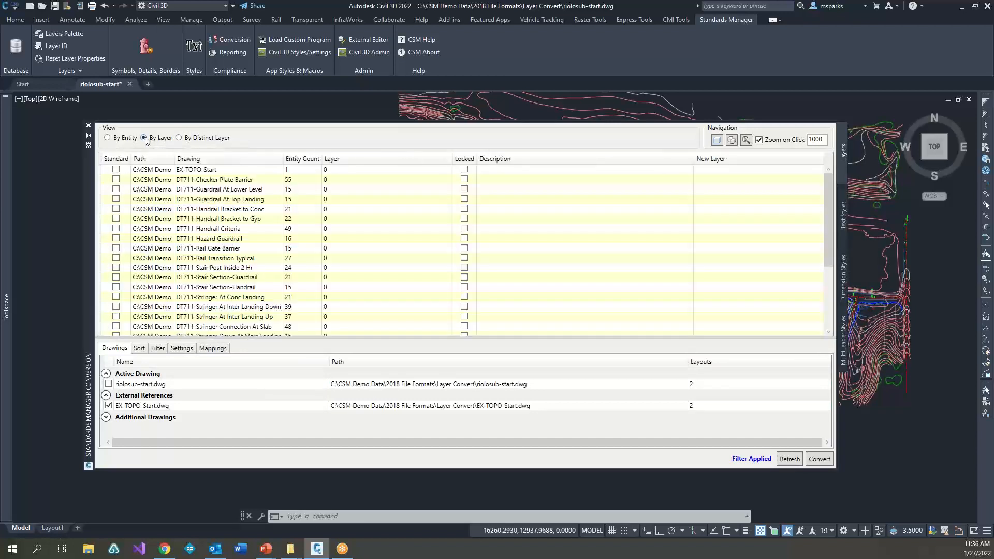
click(106, 138)
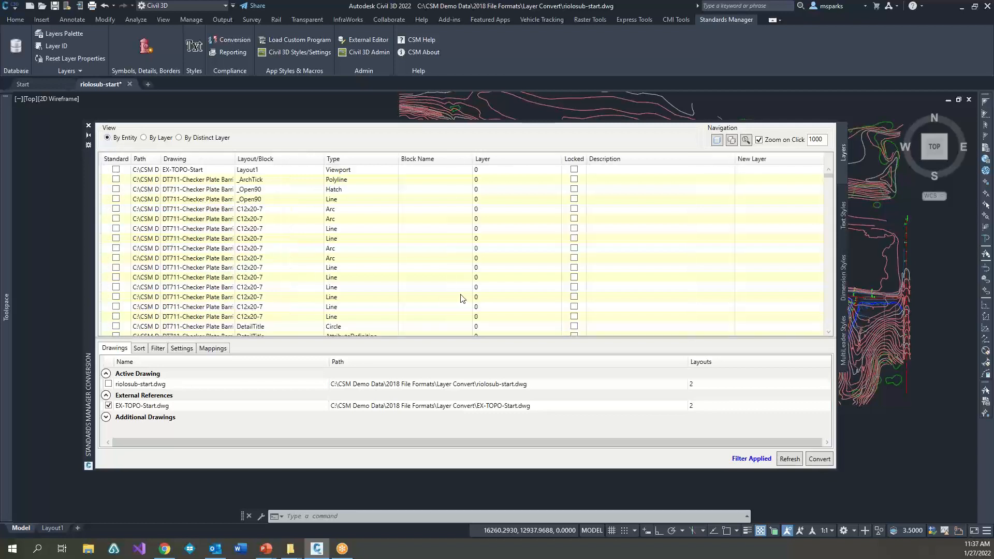
scroll(362, 275, down, 6)
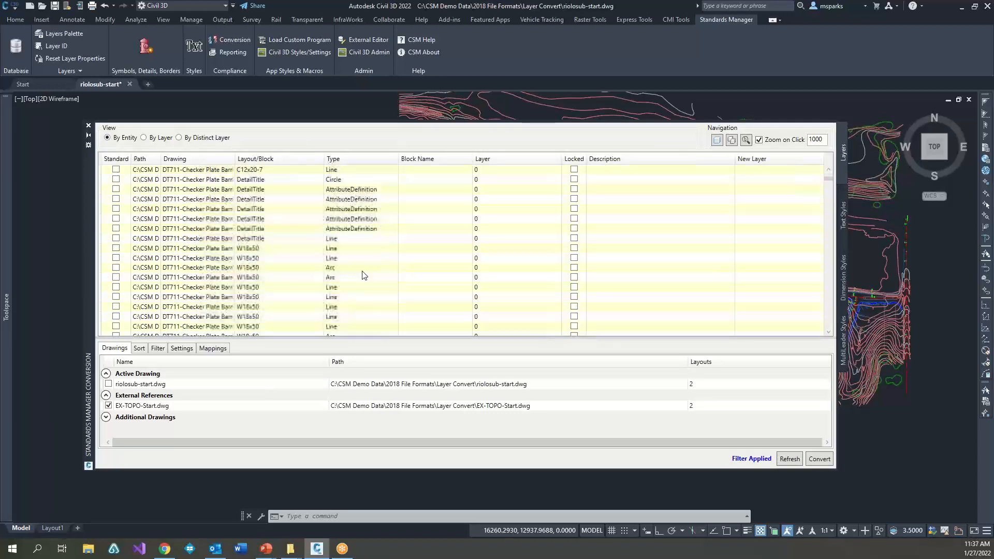
scroll(357, 275, down, 8)
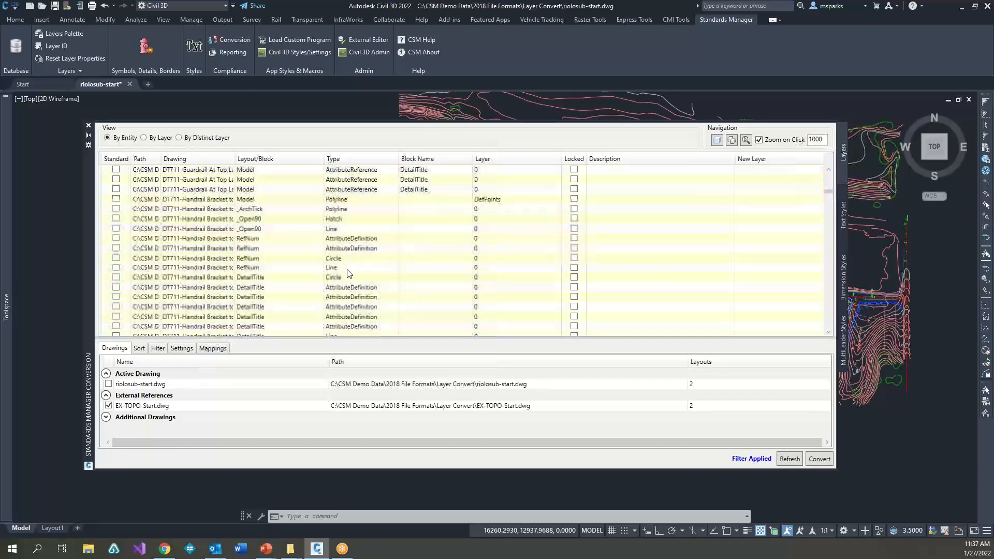
scroll(346, 275, up, 5)
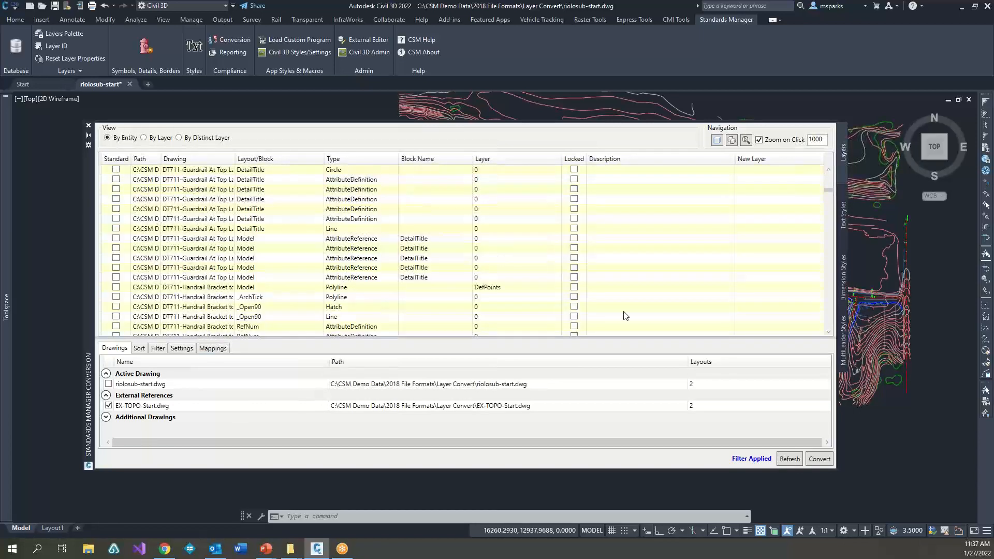
scroll(531, 262, up, 4)
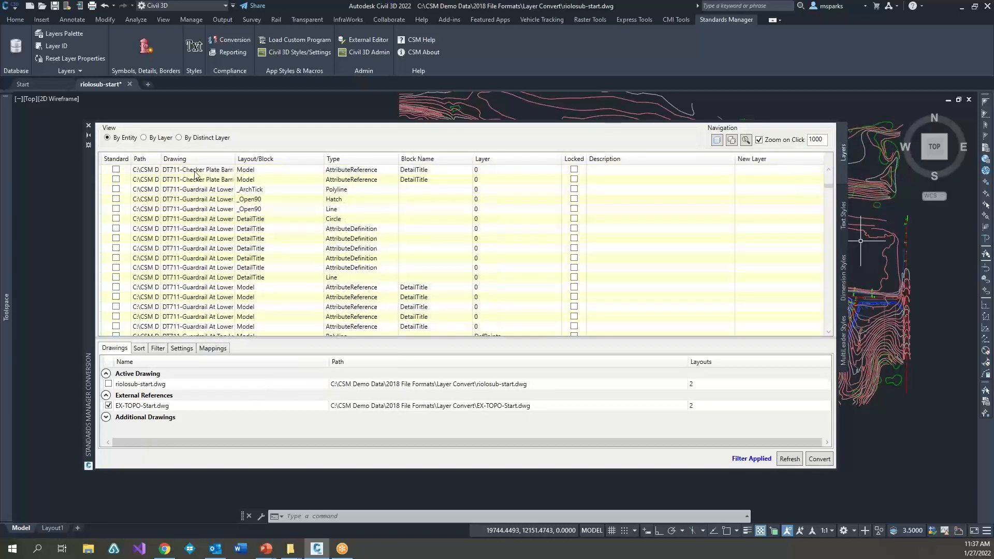
Step: List the drawings by layer and assign C-DRIV-CNTR as the new layer for all rows, from EX-TOPO-Start to the last stair detail
click(144, 138)
click(236, 171)
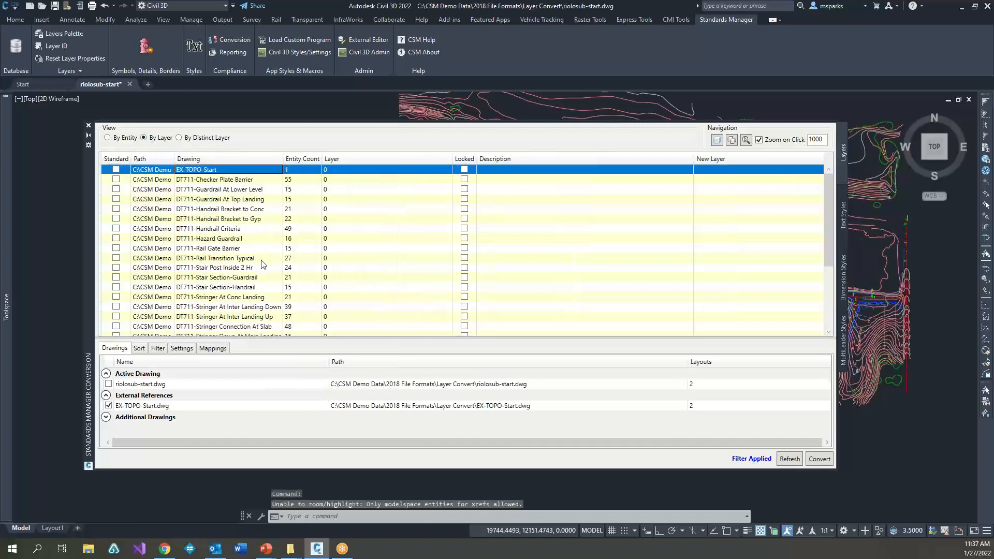
scroll(255, 254, down, 4)
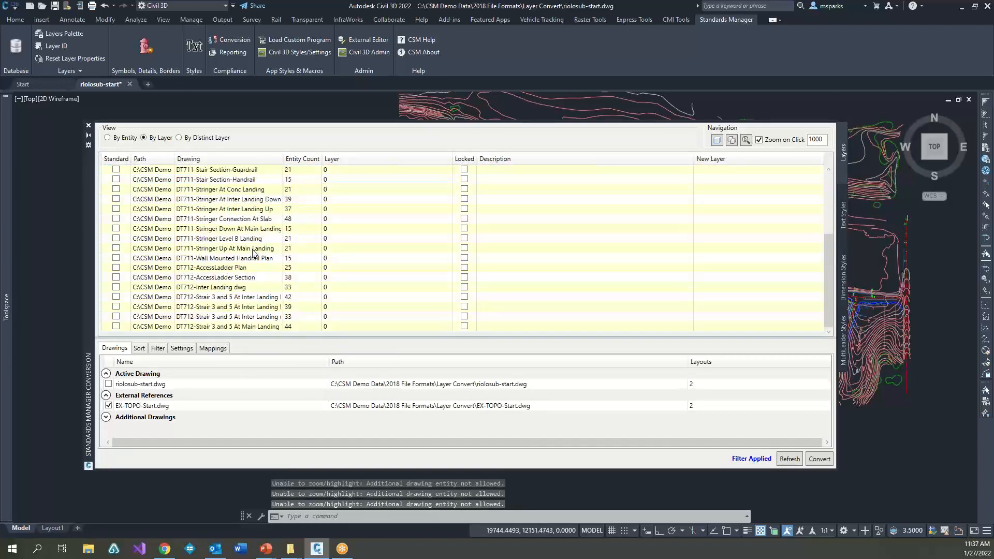
shift+click(239, 327)
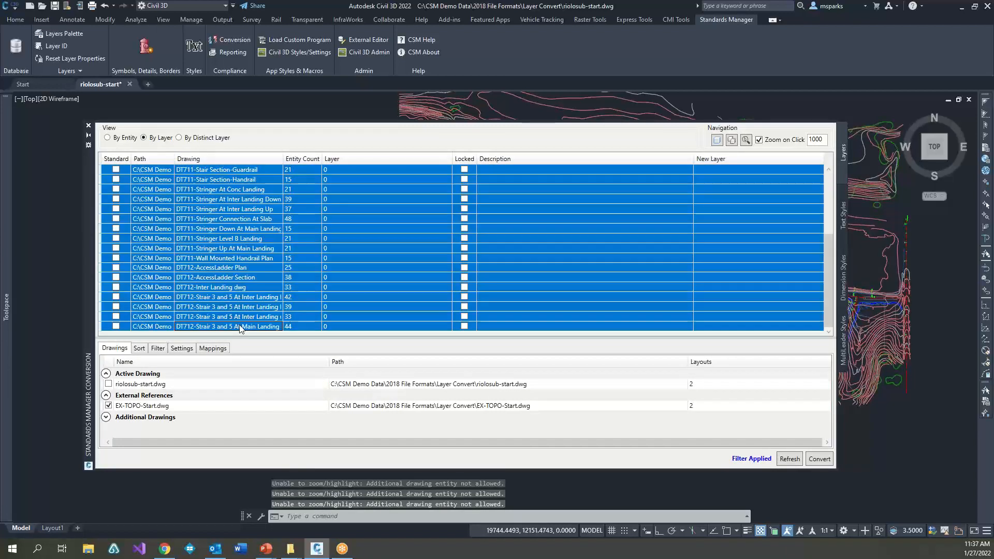
right_click(772, 154)
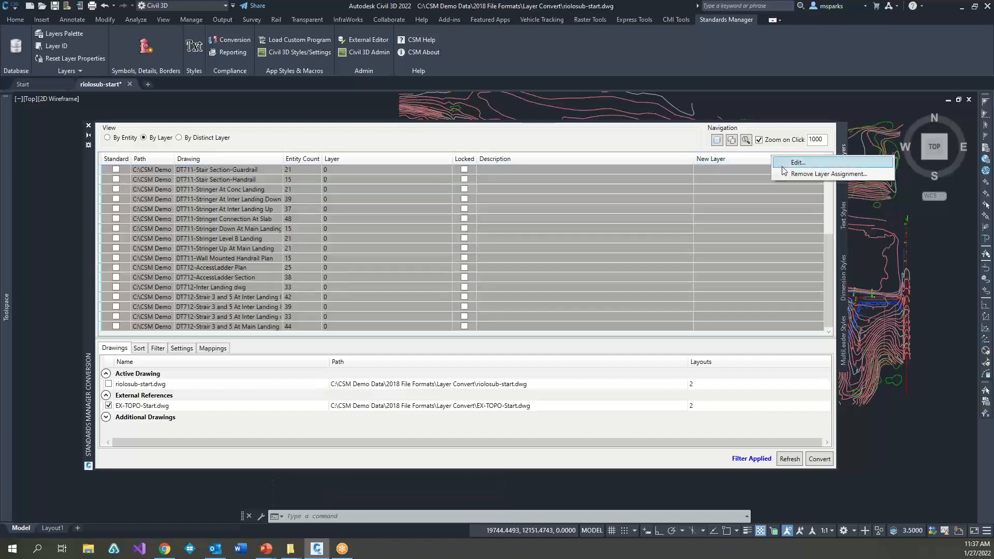
click(798, 163)
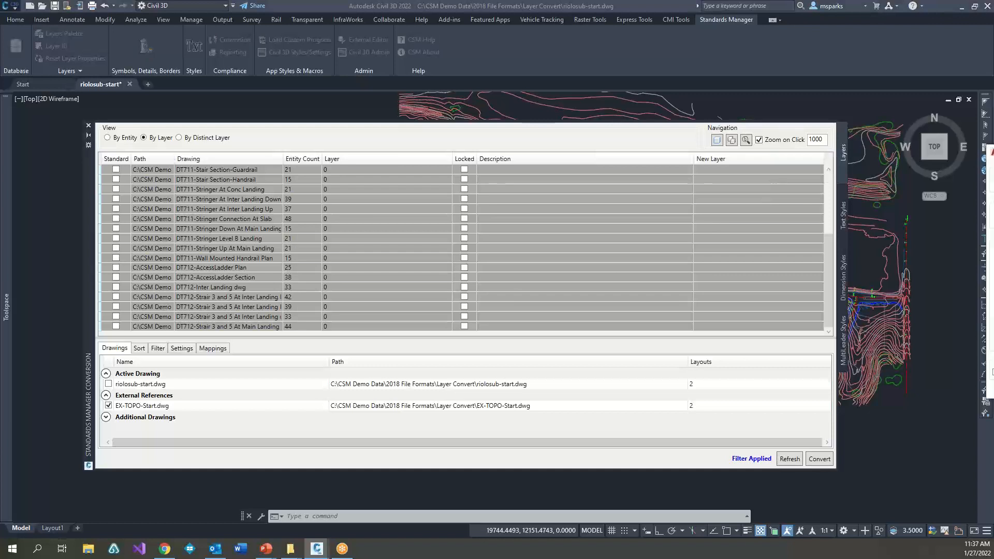
click(697, 331)
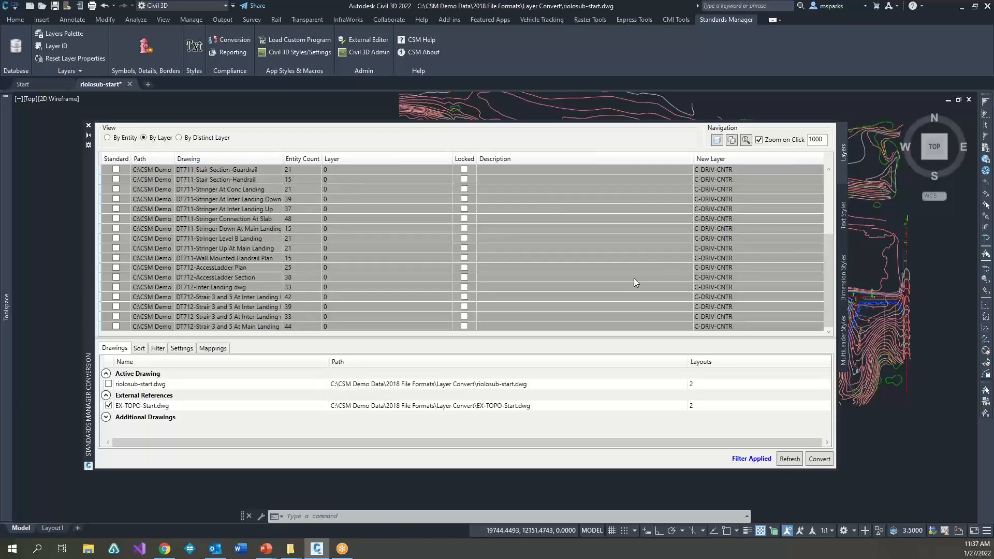
Step: Check the layer 0 rows of the stair details and their new layer assignments
click(352, 181)
mouse_move(346, 184)
mouse_down()
mouse_move(348, 263)
mouse_move(360, 174)
mouse_up()
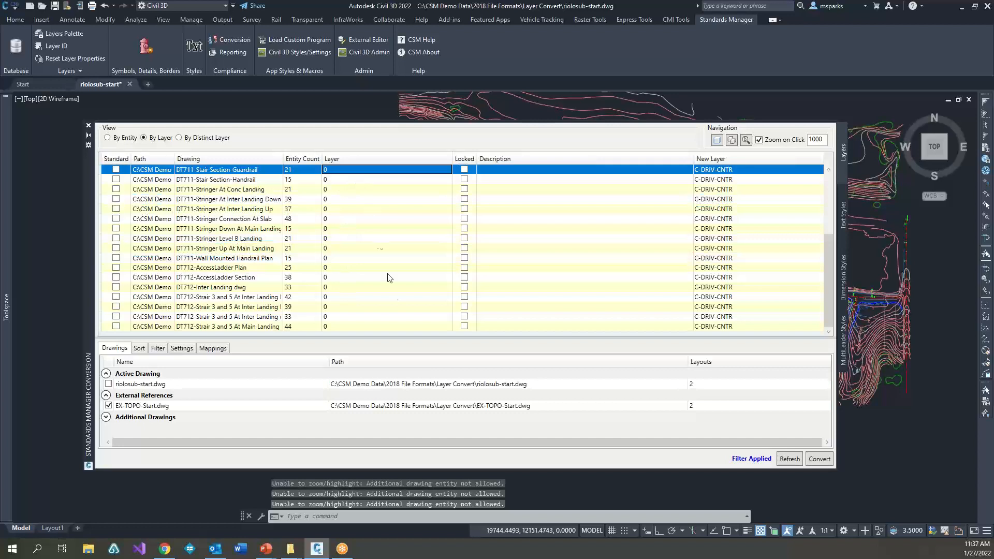
click(341, 180)
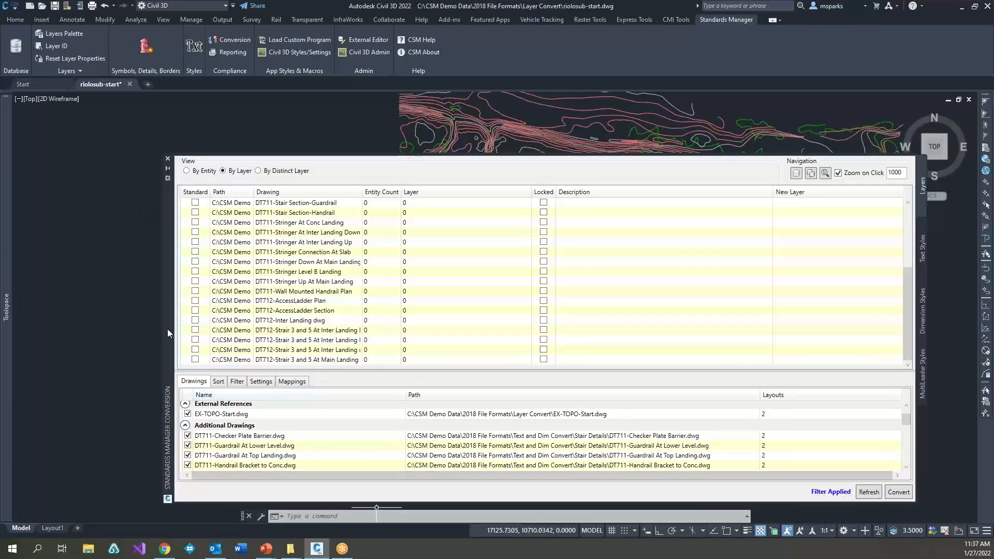
Step: Move the conversion palette clear of the command line and show the text styles of the included drawings
drag(168, 330, 139, 258)
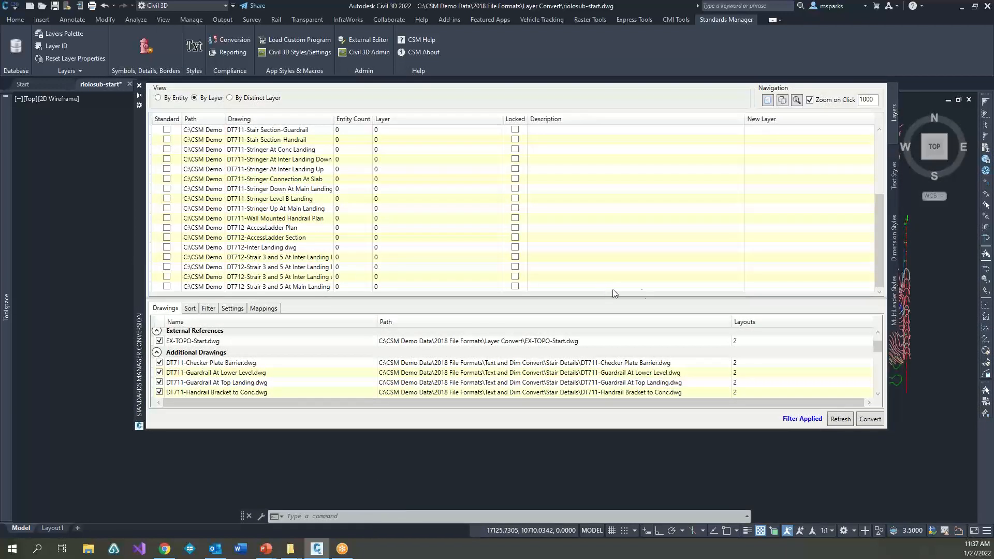
click(895, 175)
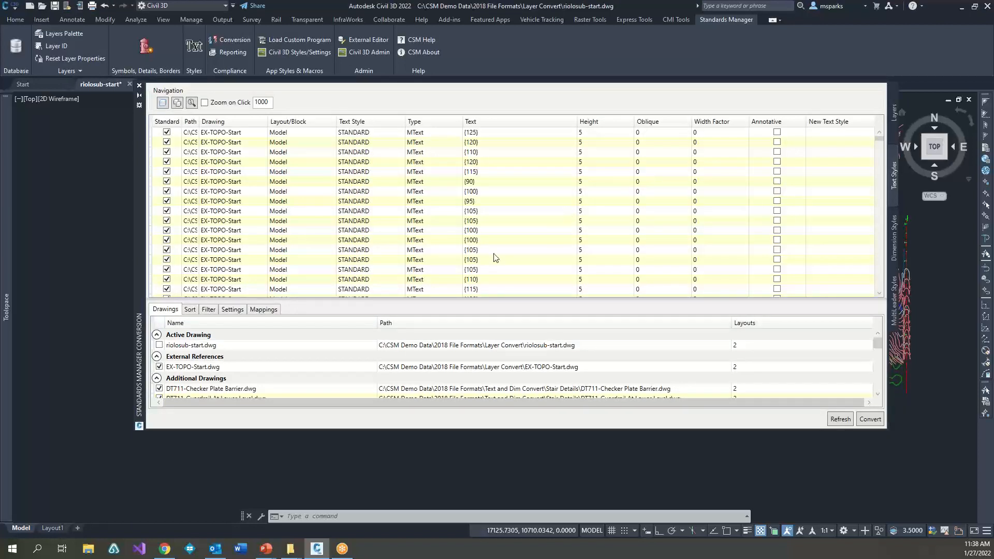
Step: Exclude EX-TOPO-Start from the text style conversion list and review the text entries of the stair detail drawings
click(159, 366)
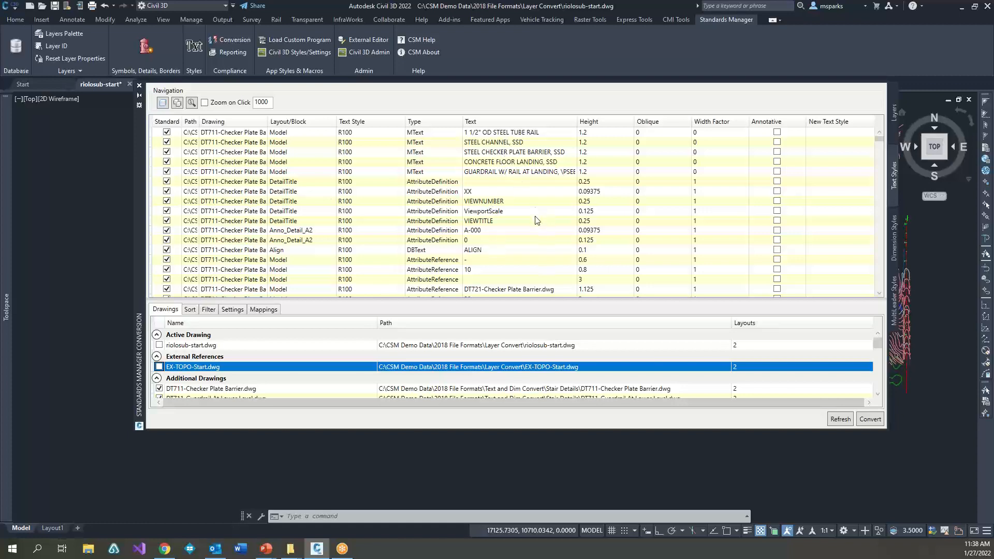
scroll(373, 160, down, 8)
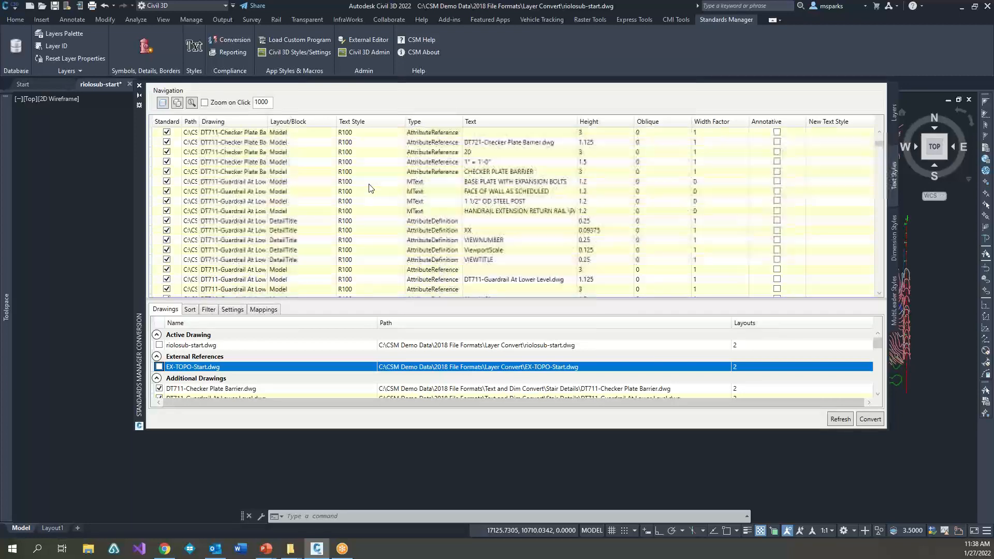
scroll(384, 224, down, 10)
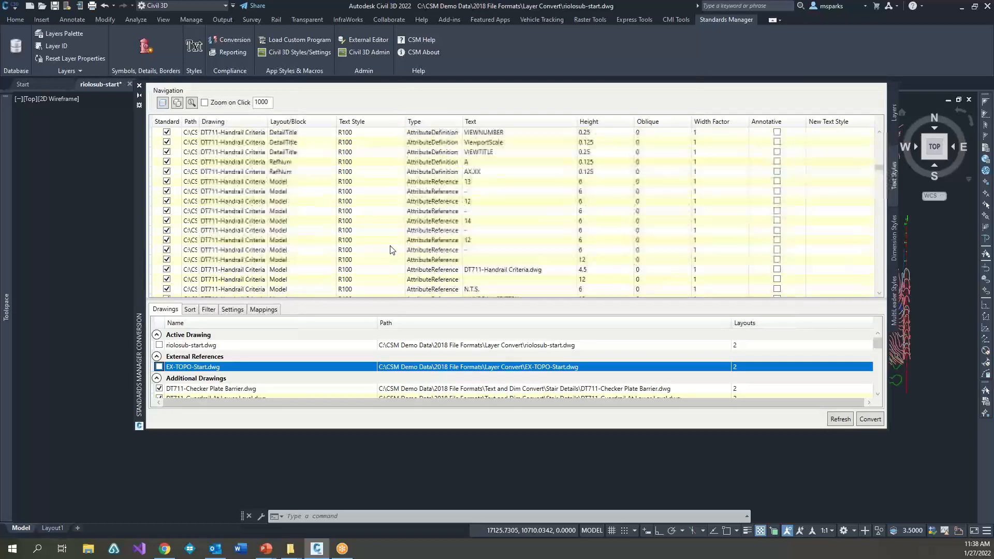
scroll(391, 256, down, 3)
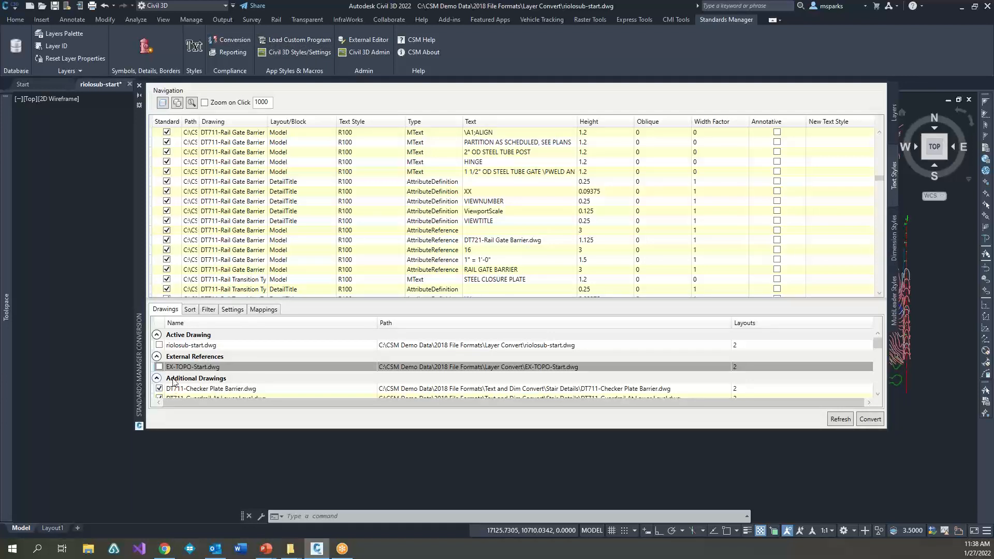
Step: Remove all additional drawings from the conversion list
right_click(178, 380)
click(219, 408)
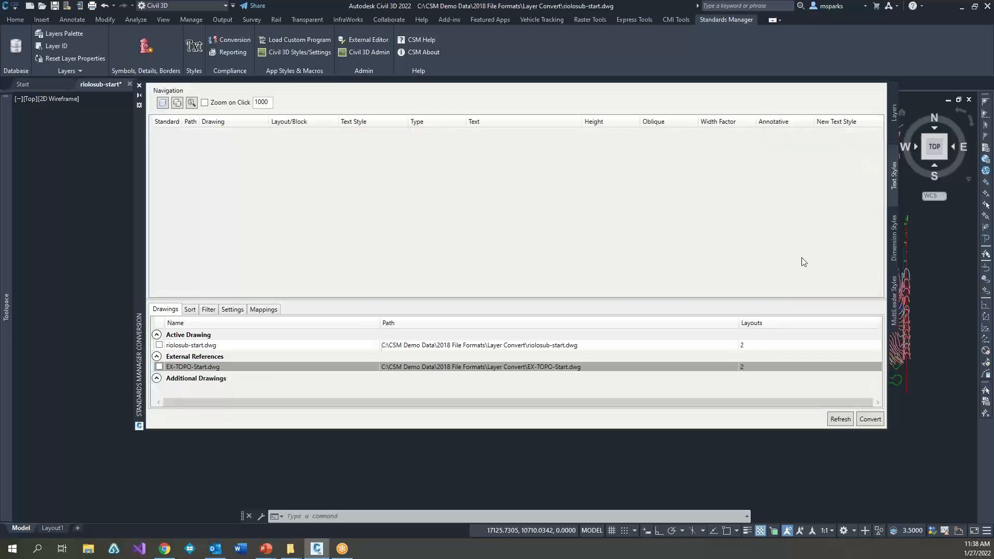
Step: View the dimension style and multileader style conversion lists, and close the conversion palette
click(895, 240)
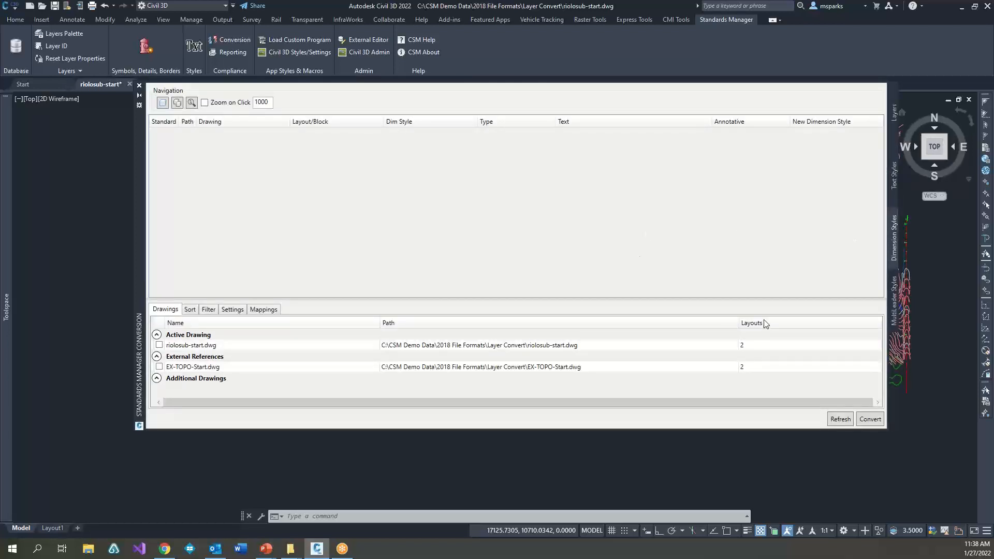
click(894, 313)
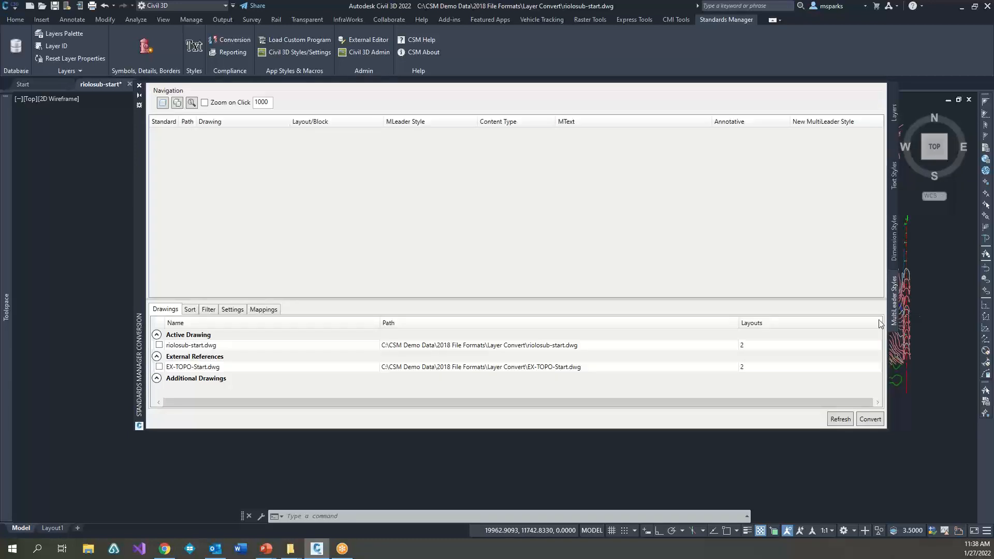
click(138, 85)
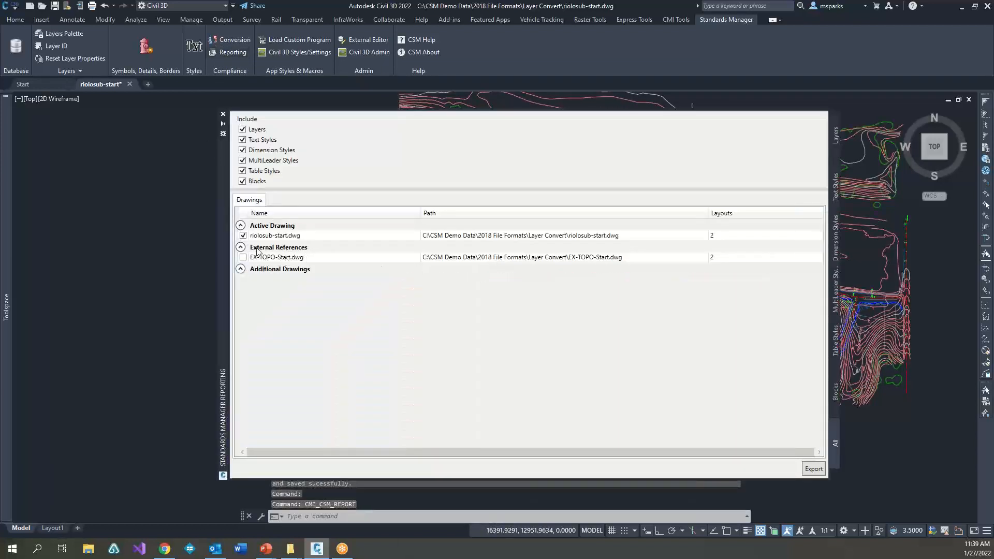
Step: Include EX-TOPO-Start in the standards report and examine the layer report through to its violations
click(242, 258)
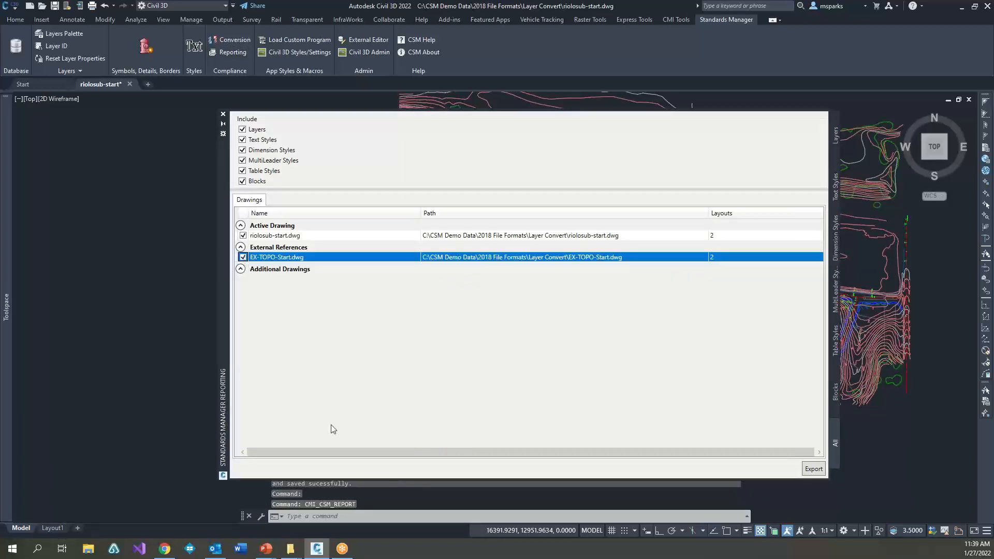
click(832, 143)
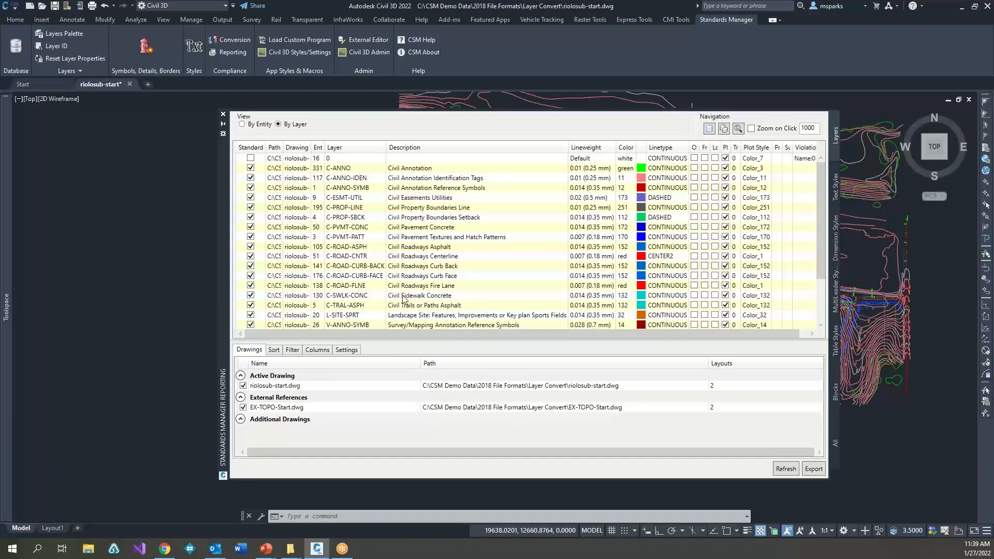
drag(387, 333, 540, 334)
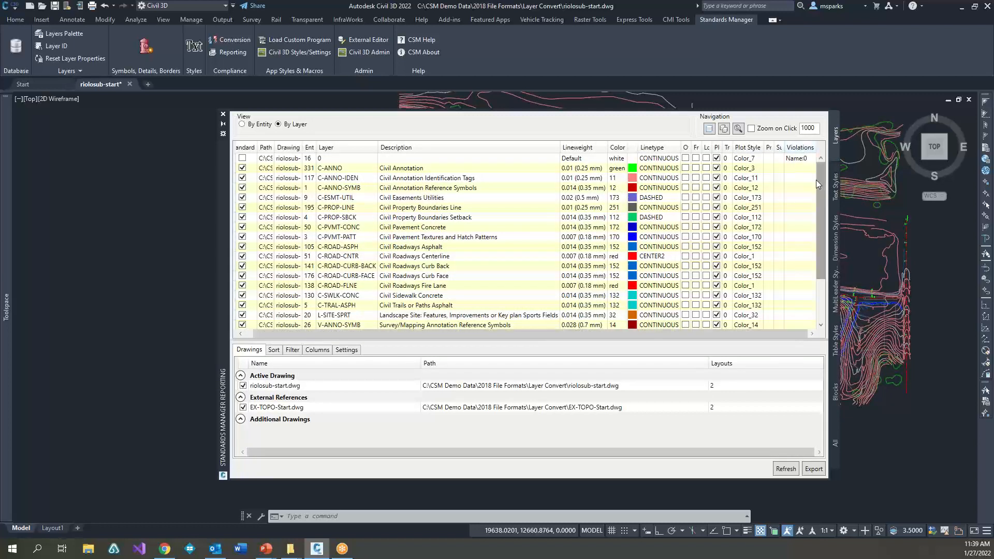
Step: Filter the layer report to nonstandard layers by setting the Standard filter to False
click(293, 350)
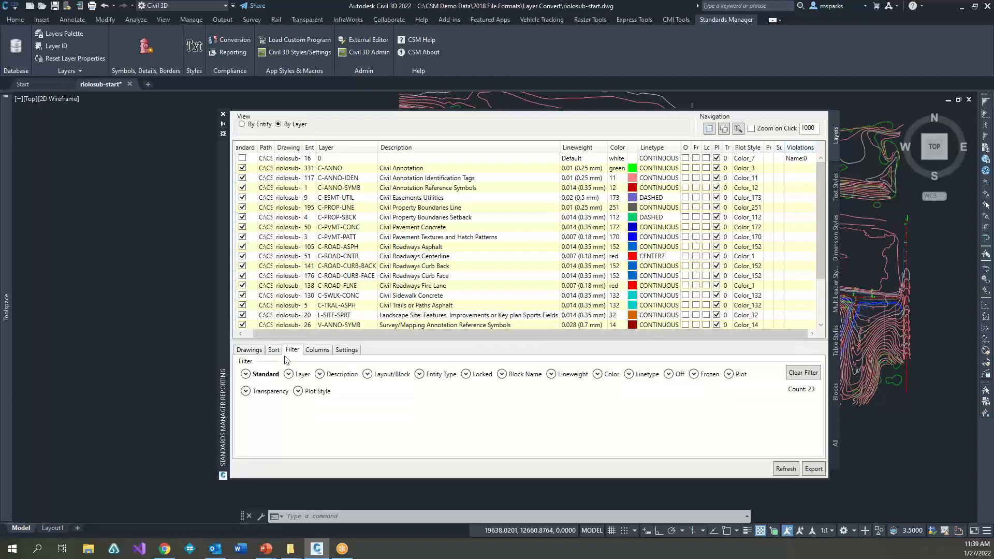
click(245, 374)
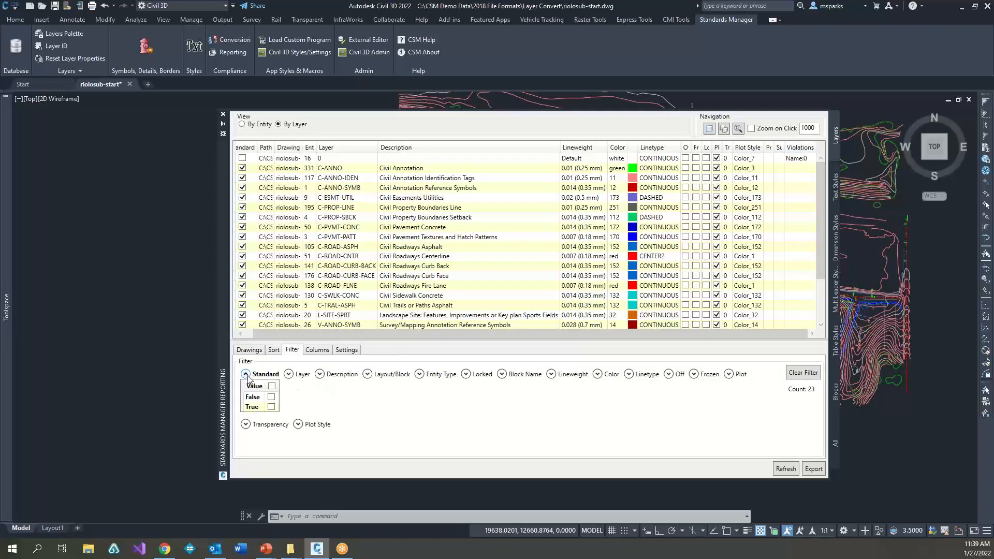
click(271, 398)
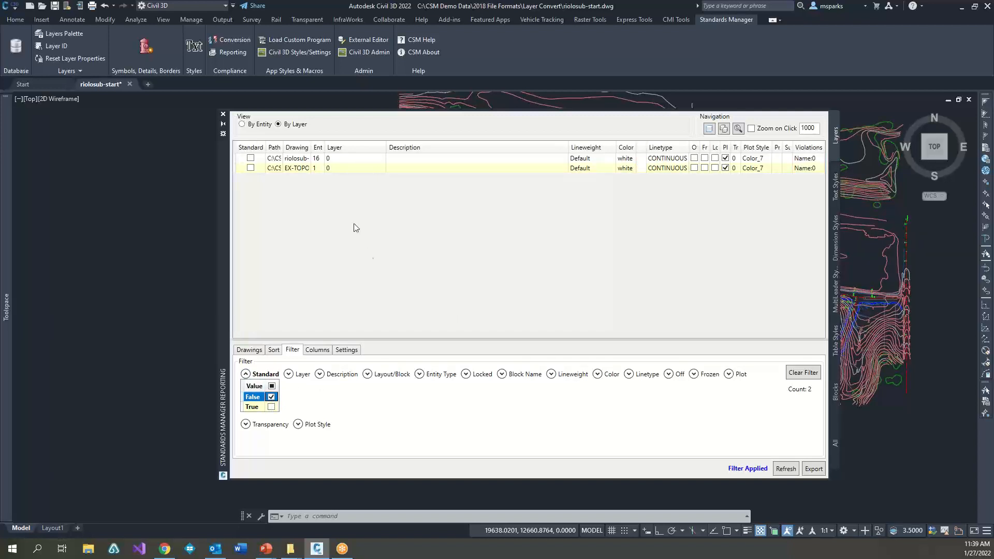
Step: Check the text style report for violations and export the report for all included categories of both drawings to Excel
click(835, 187)
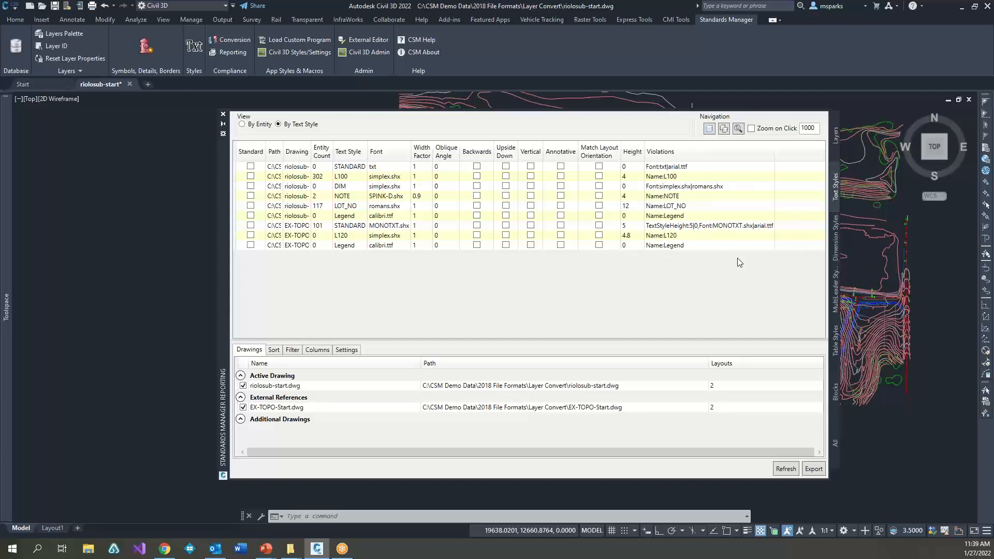
click(834, 437)
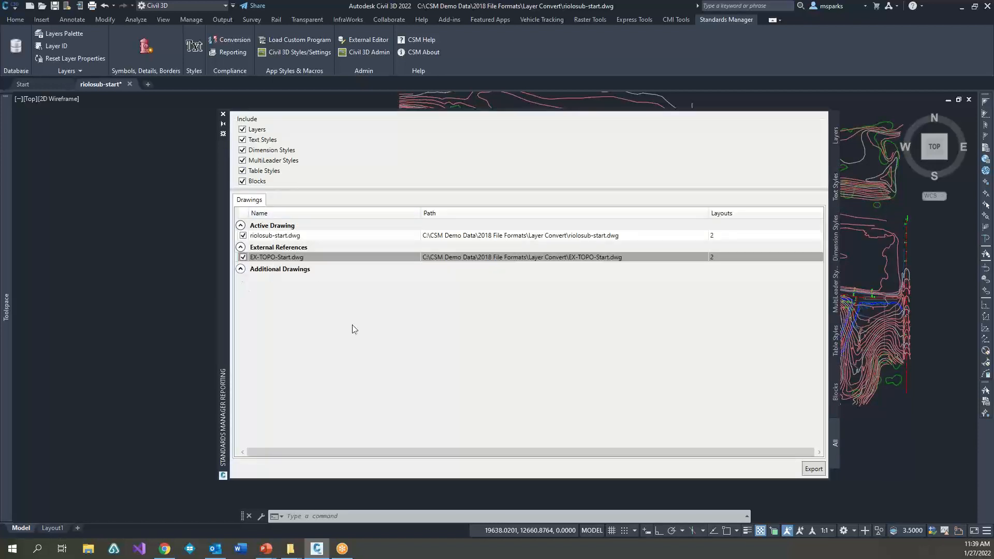
click(812, 469)
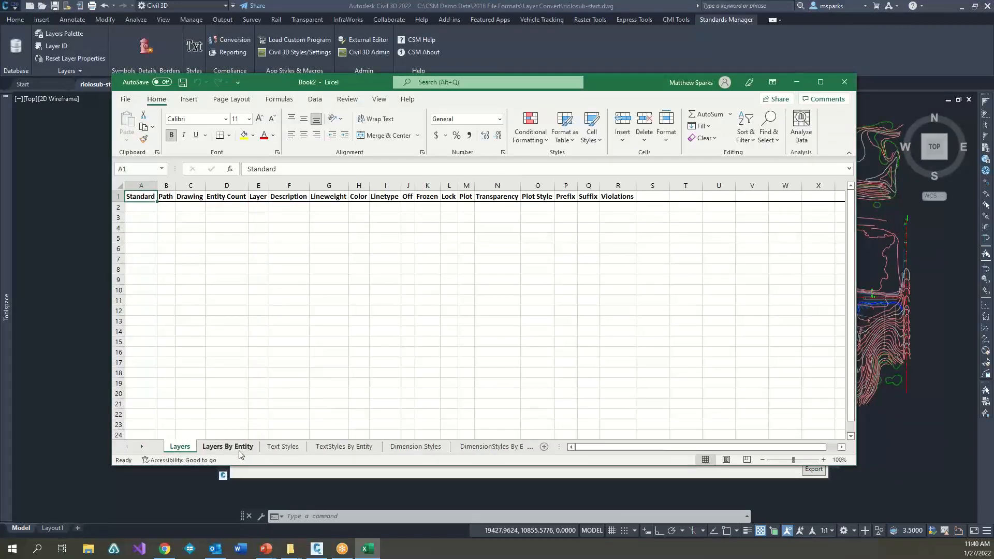
Step: Review the exported text, dimension, multileader and table style sheets and the block definitions, and close the workbook without saving
click(280, 447)
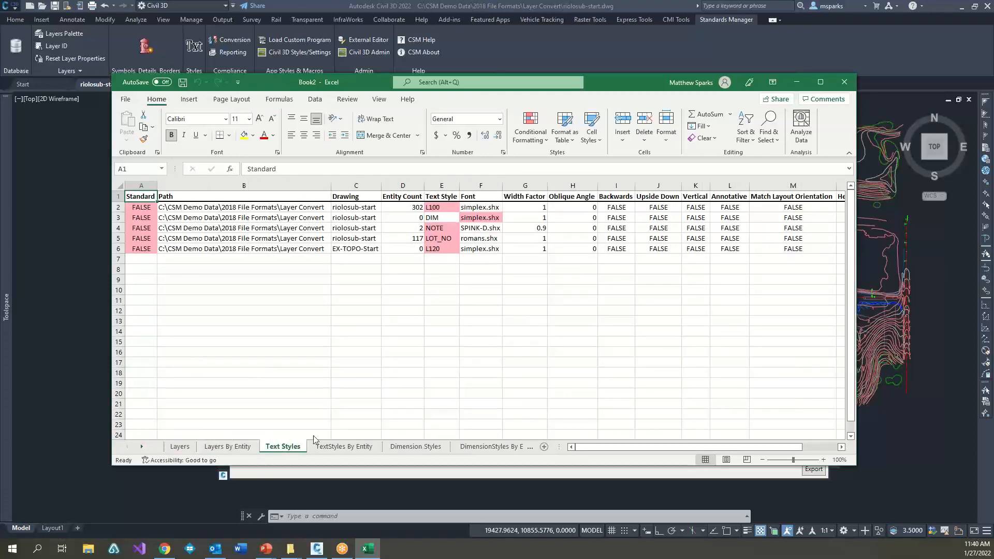
click(413, 448)
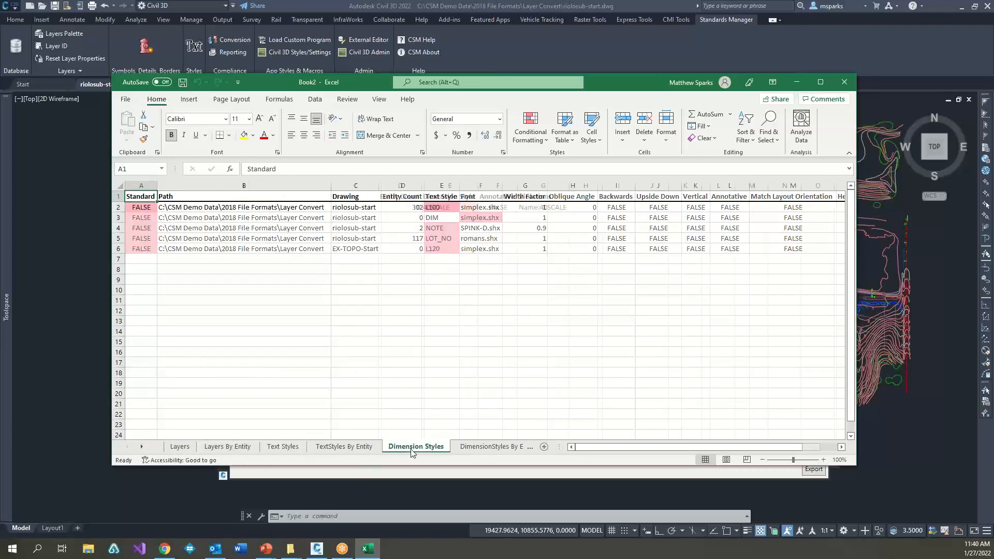
click(504, 449)
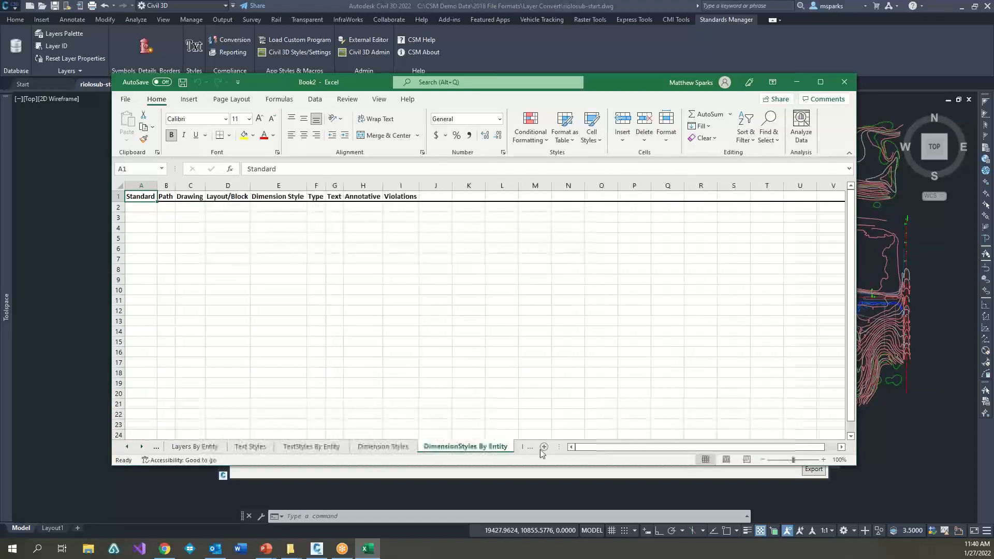
click(529, 447)
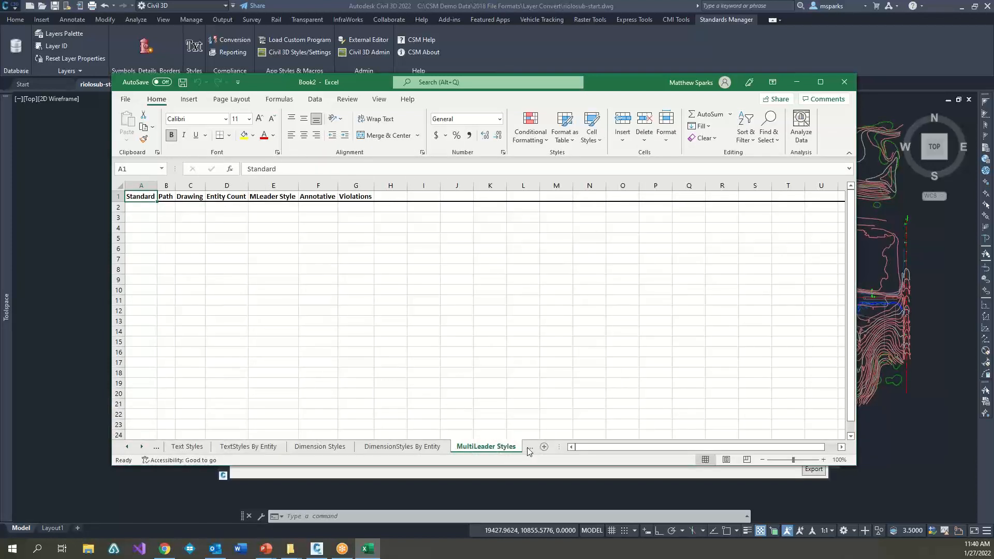
click(529, 449)
click(528, 447)
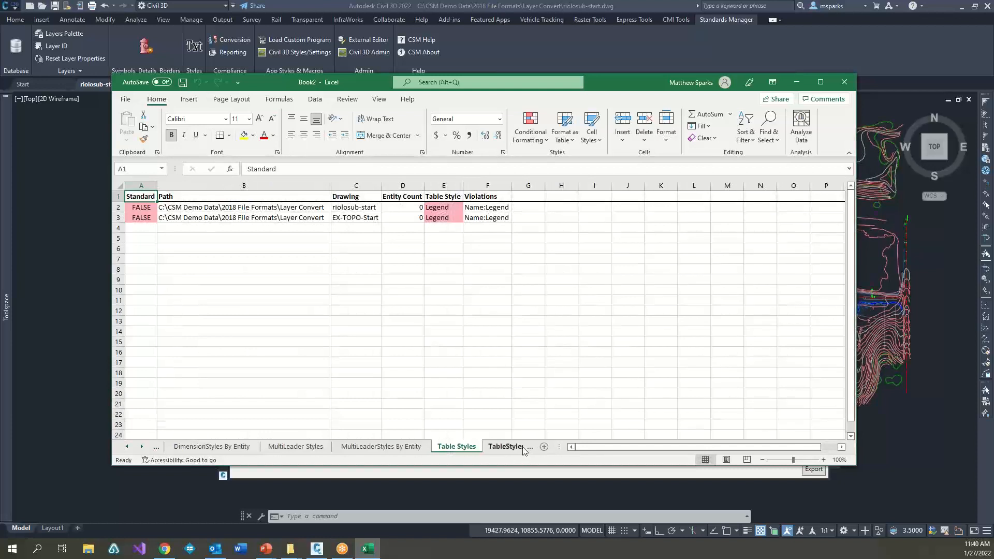
click(524, 449)
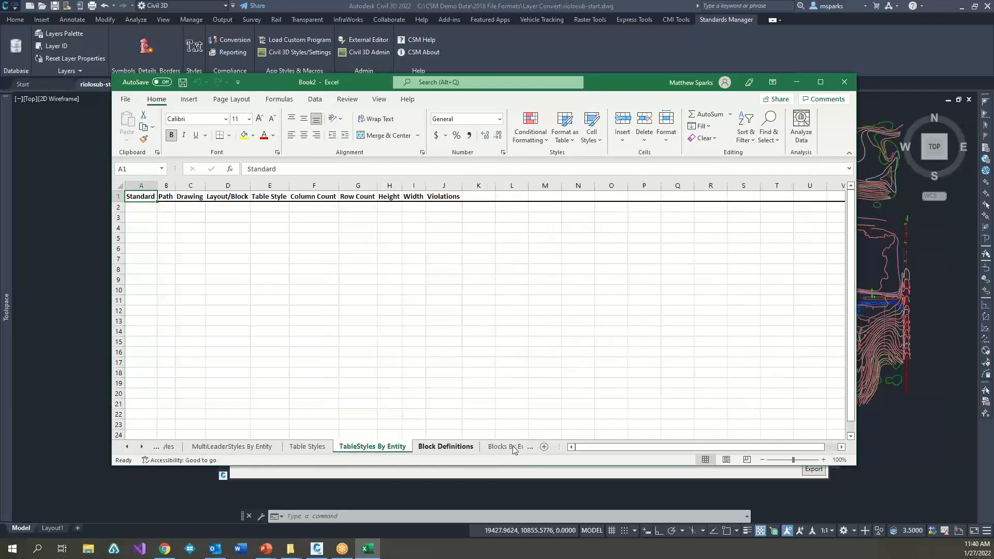
click(460, 448)
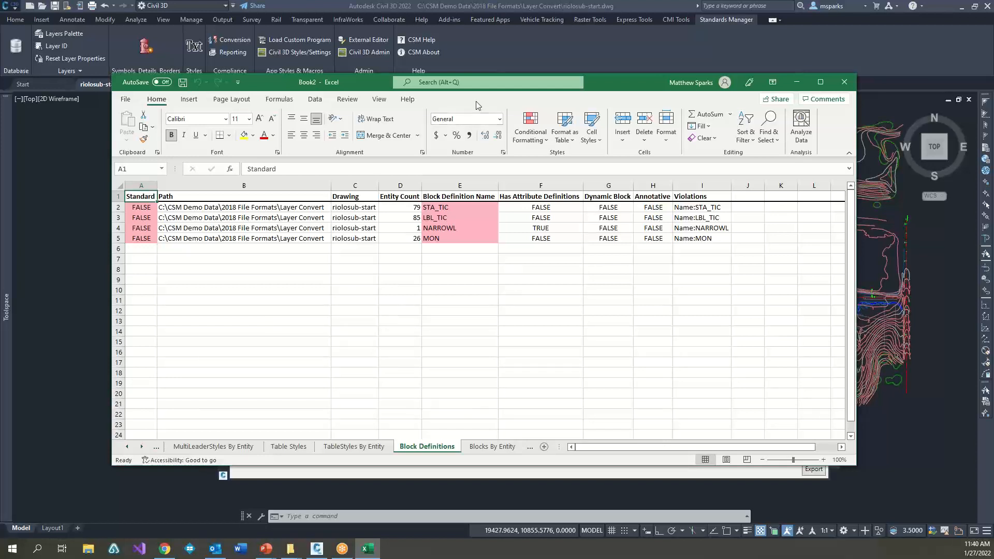
click(845, 82)
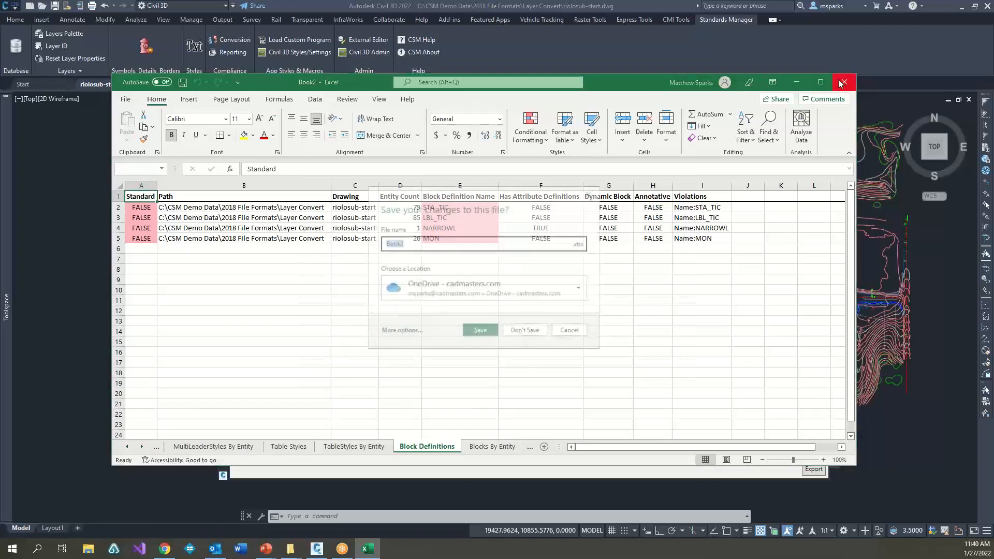
click(526, 331)
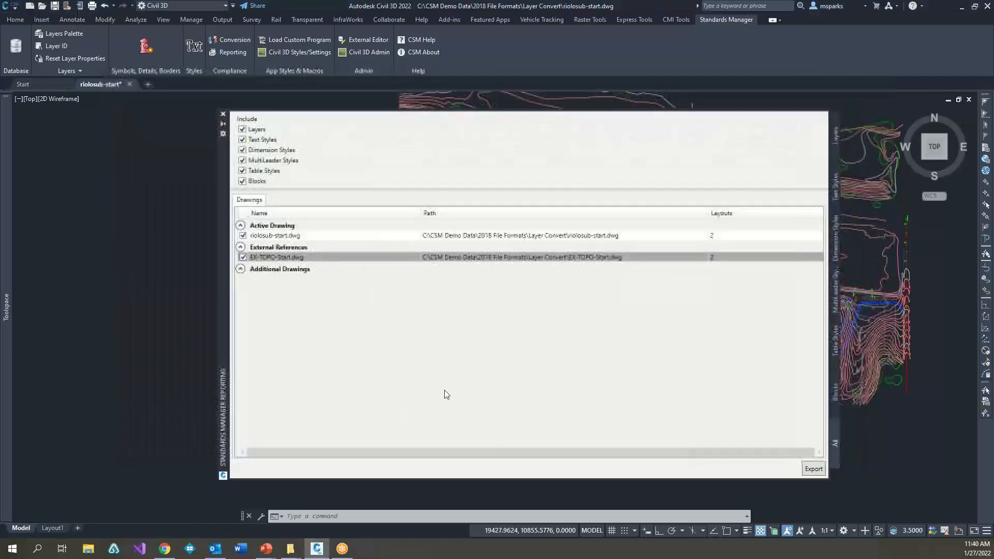
Step: View the options for adding files or folders to the report's additional drawings, and close the reporting palette
click(240, 270)
right_click(254, 270)
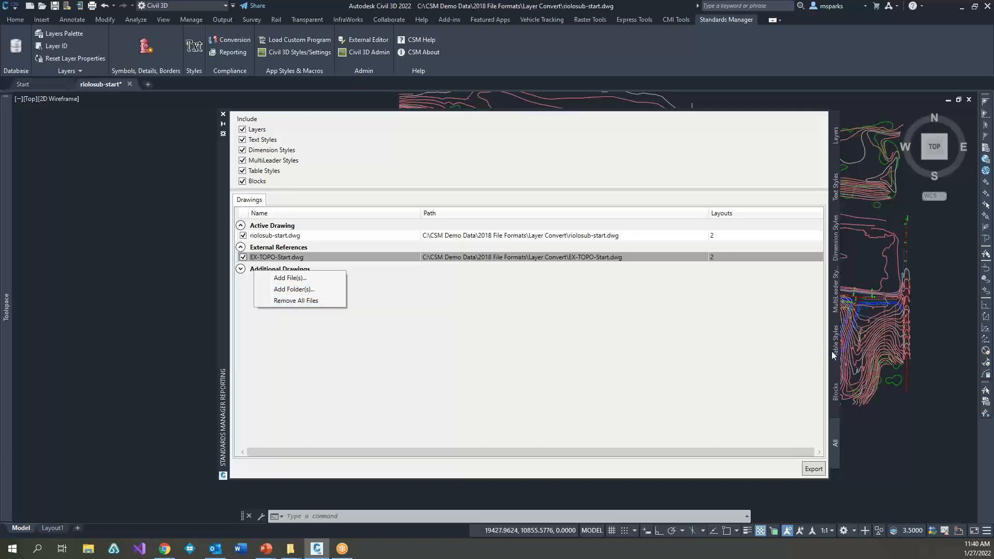
click(536, 360)
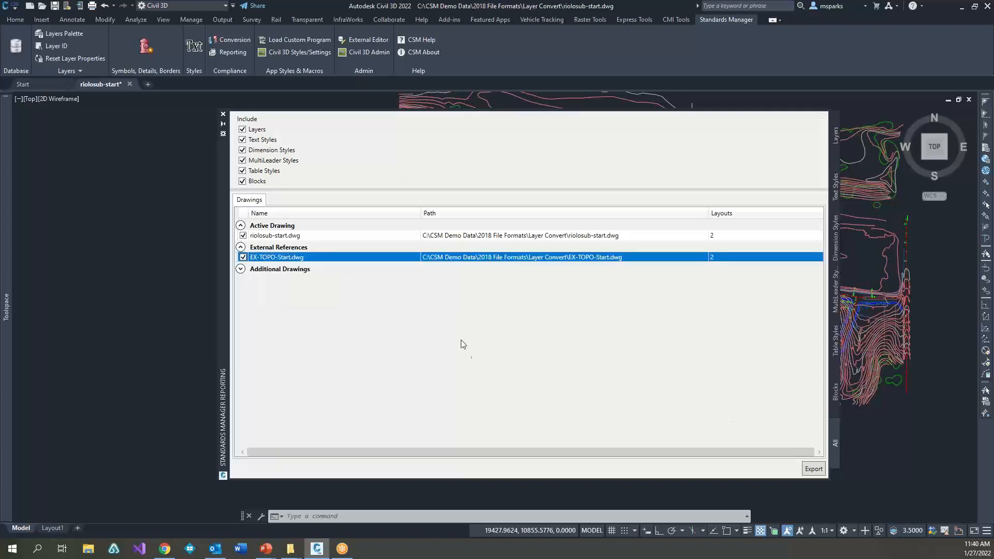
click(224, 115)
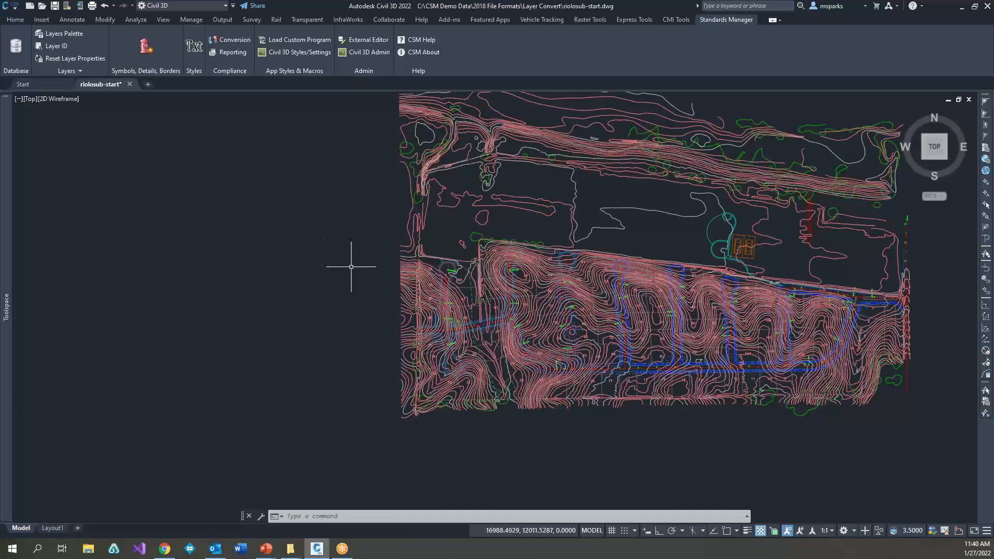
mouse_move(355, 174)
middle_down()
mouse_move(350, 249)
mouse_move(307, 191)
middle_up()
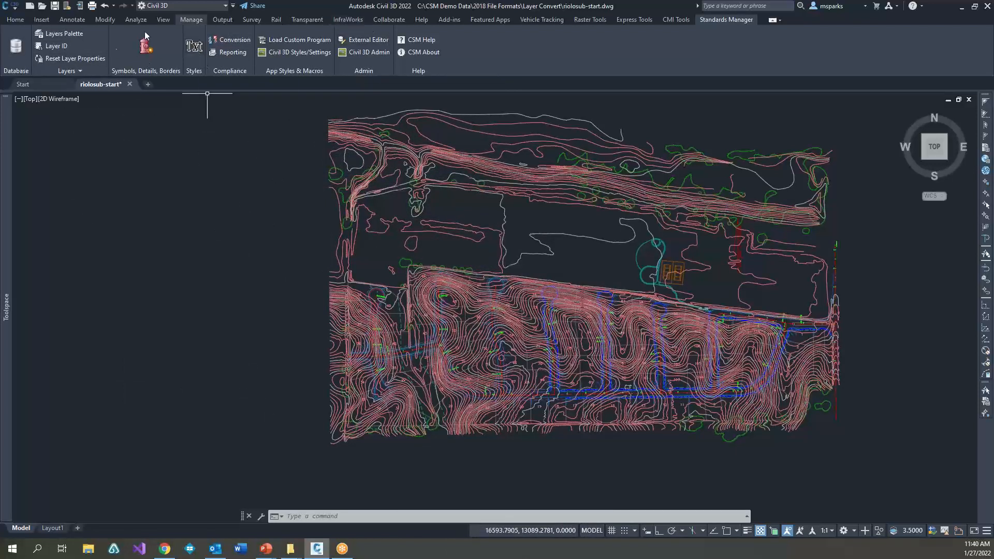
mouse_move(351, 256)
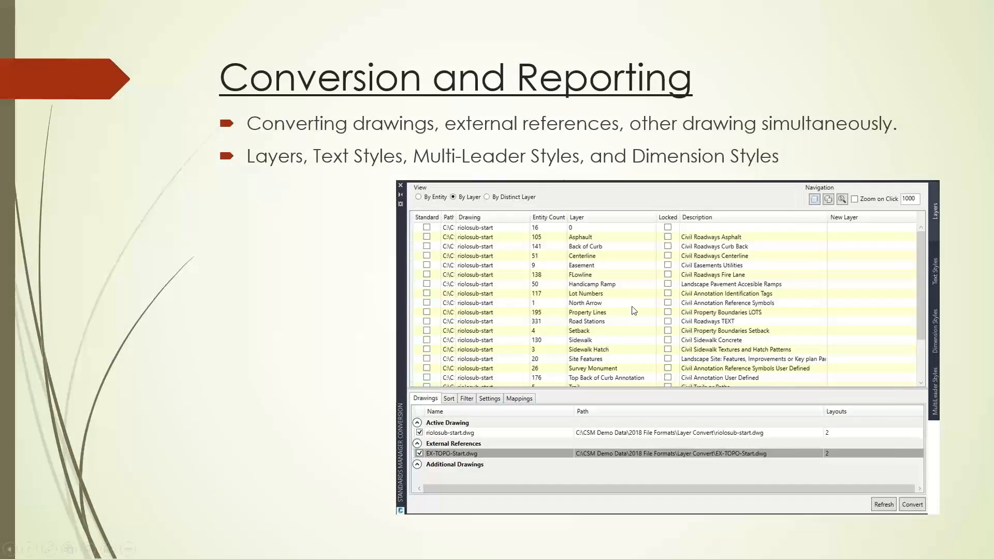
key(Right)
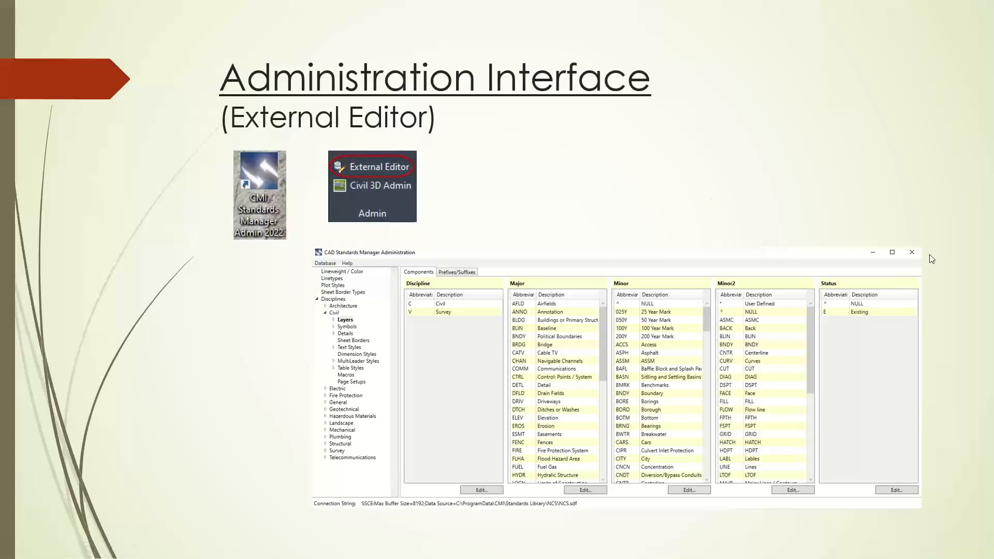
Step: Switch to Civil 3D and launch the Standards Manager External Editor
key(alt+Tab)
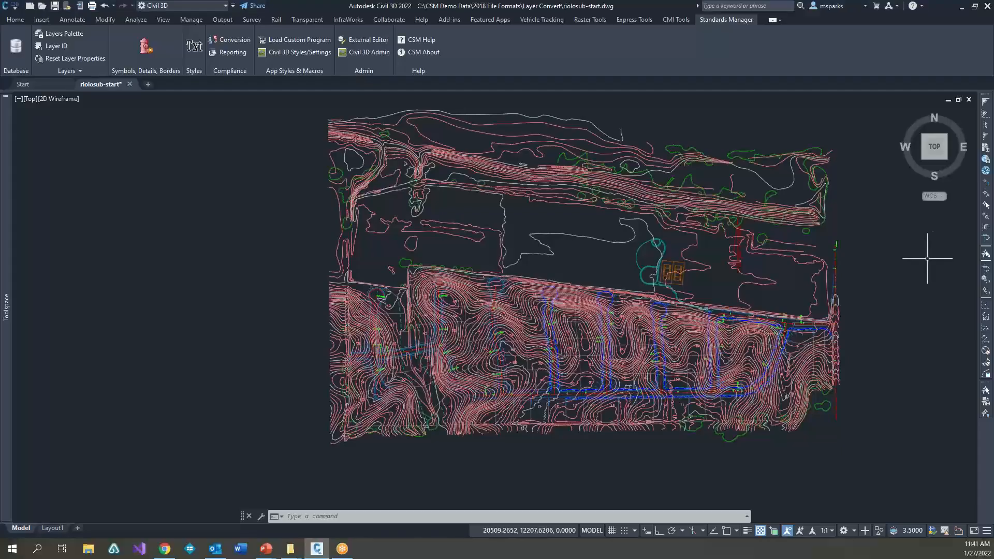
click(365, 44)
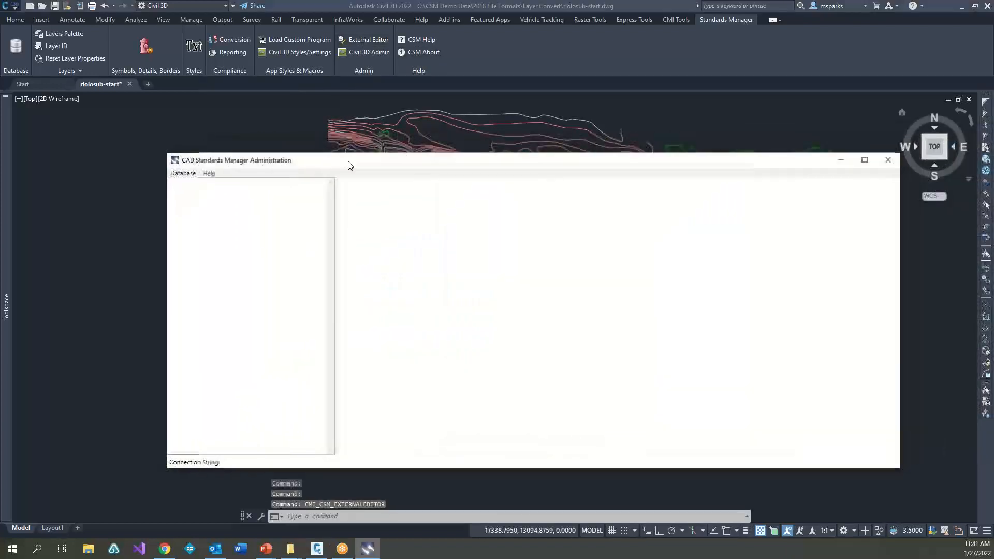
drag(349, 165, 288, 138)
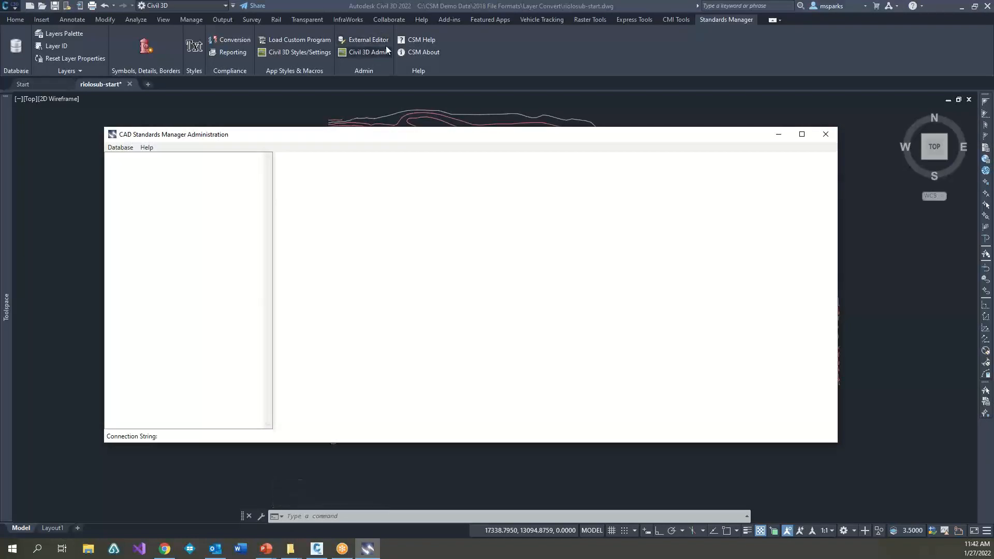
drag(349, 136, 397, 191)
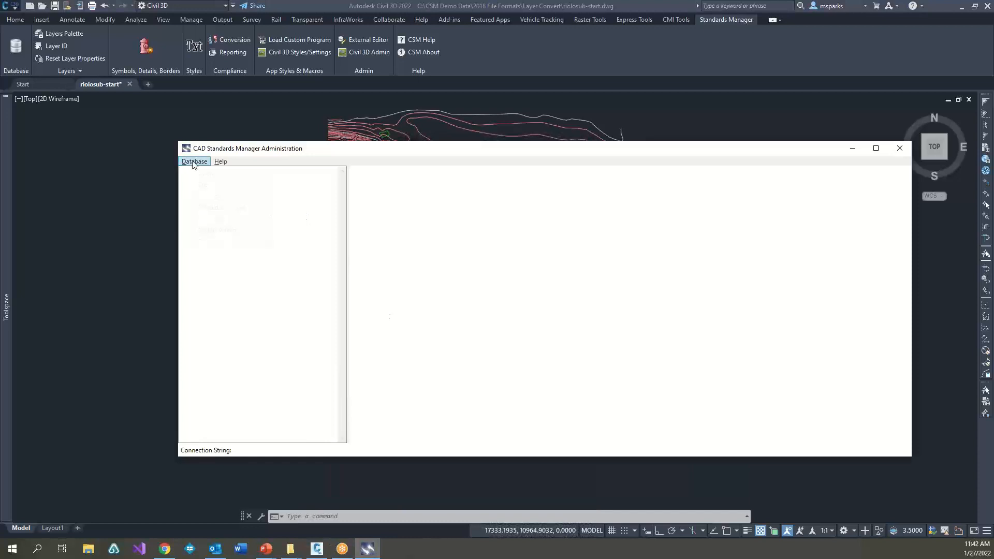
click(194, 162)
click(303, 151)
Step: Bring up the Standards Library folder in File Explorer and check the library path in the Standards Manager settings
mouse_move(290, 547)
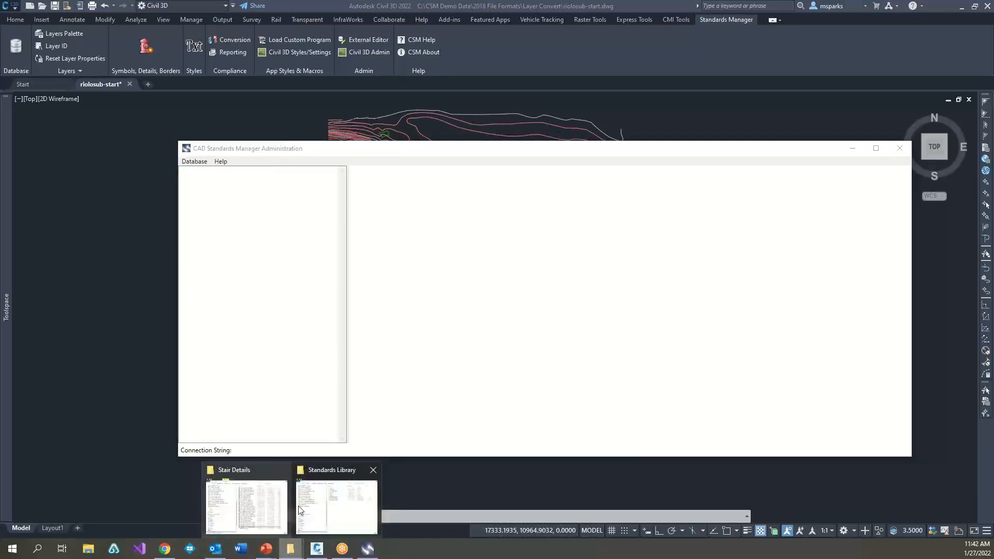
click(334, 476)
drag(433, 88, 527, 122)
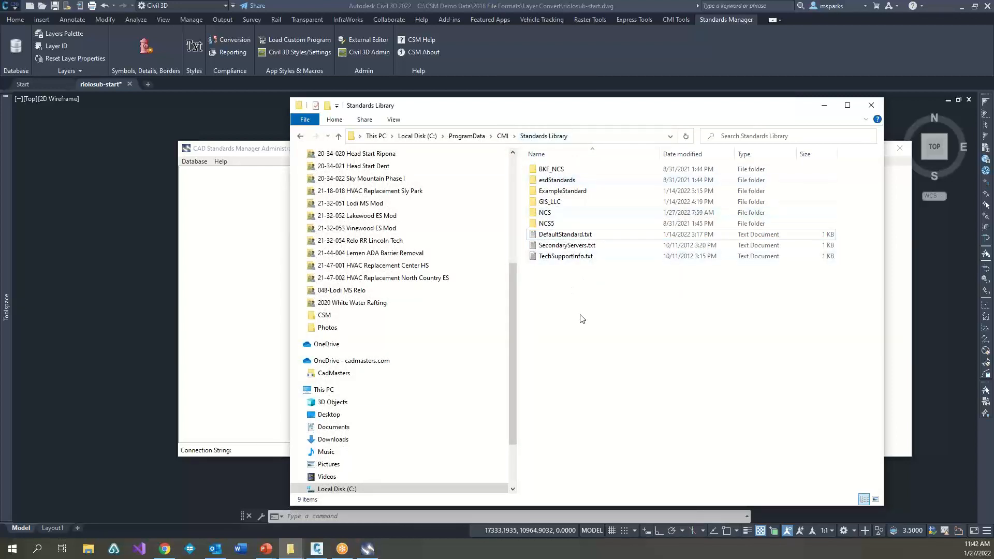
click(228, 152)
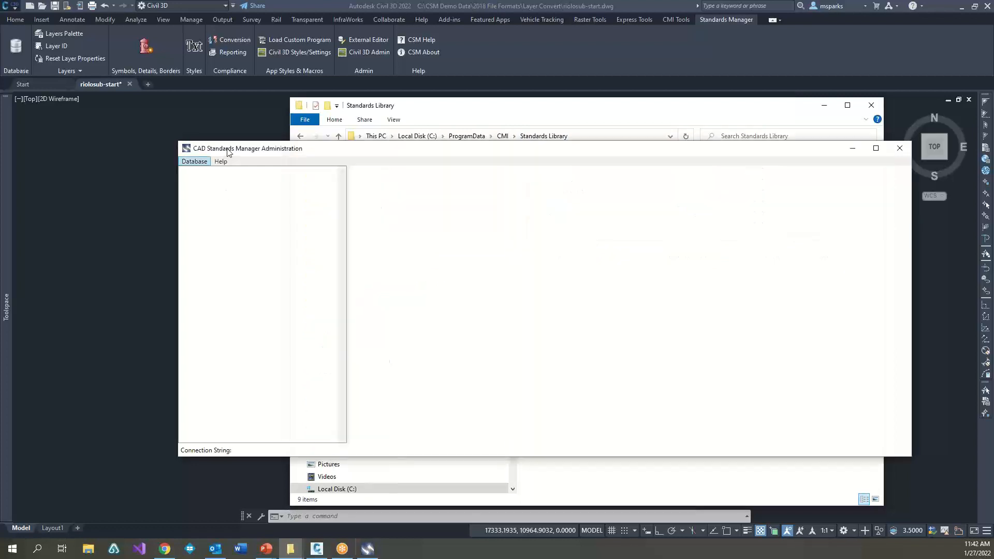
click(195, 161)
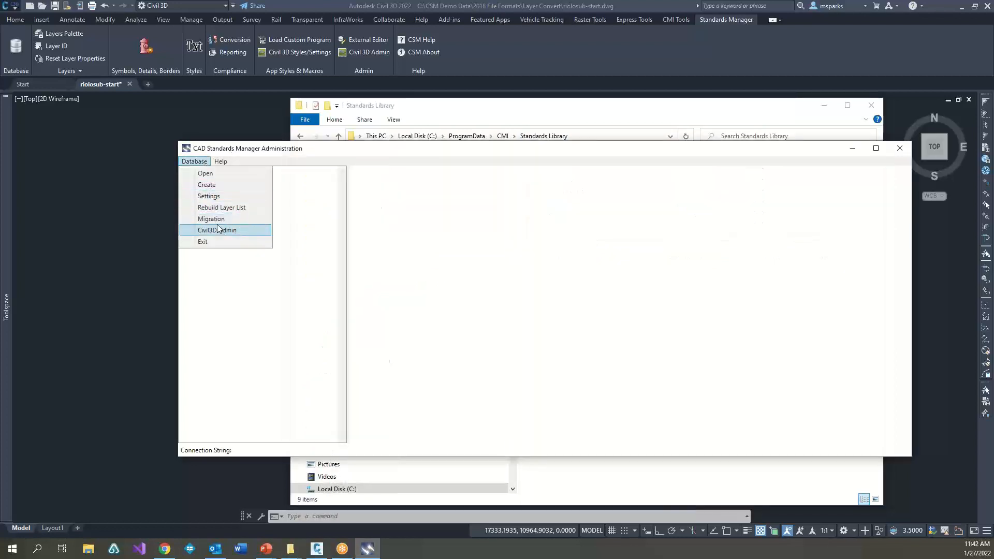
click(217, 230)
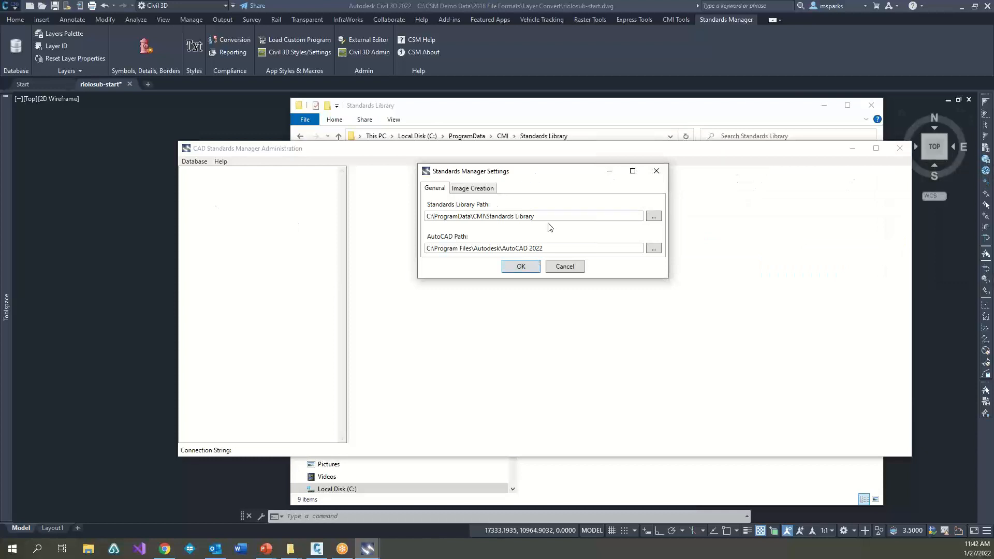
click(657, 171)
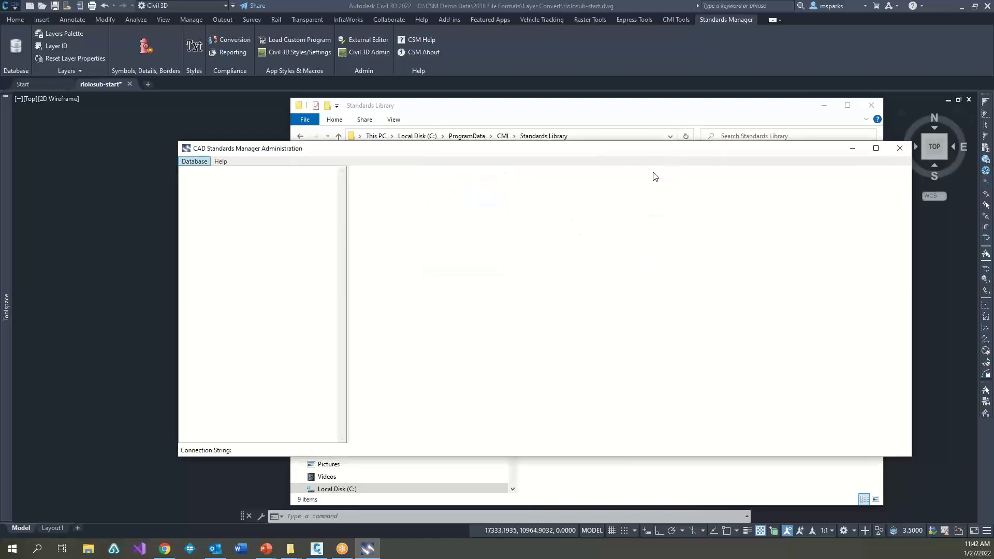
Step: Open the NCS folder in File Explorer and locate the NCS.sdf database file among its contents
click(548, 111)
double_click(553, 215)
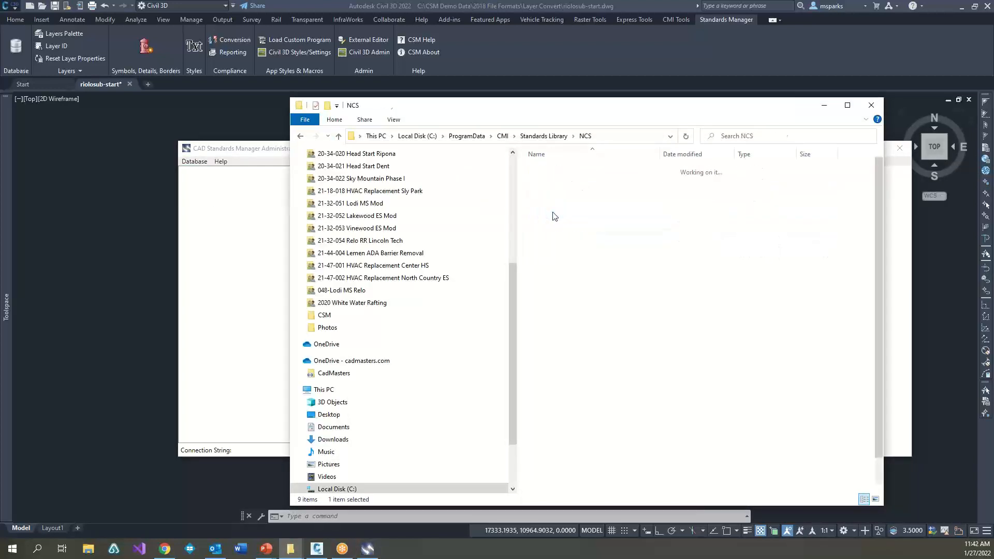
scroll(606, 279, down, 1)
click(574, 423)
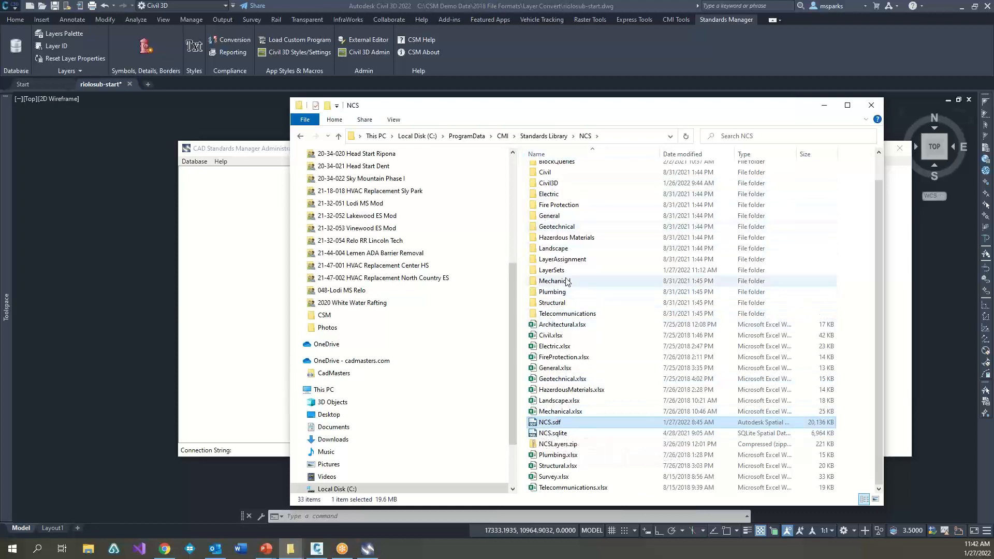
scroll(562, 280, up, 1)
Step: Open the NCS standards database in CAD Standards Manager Administration using the SQL Server Compact database type
click(260, 149)
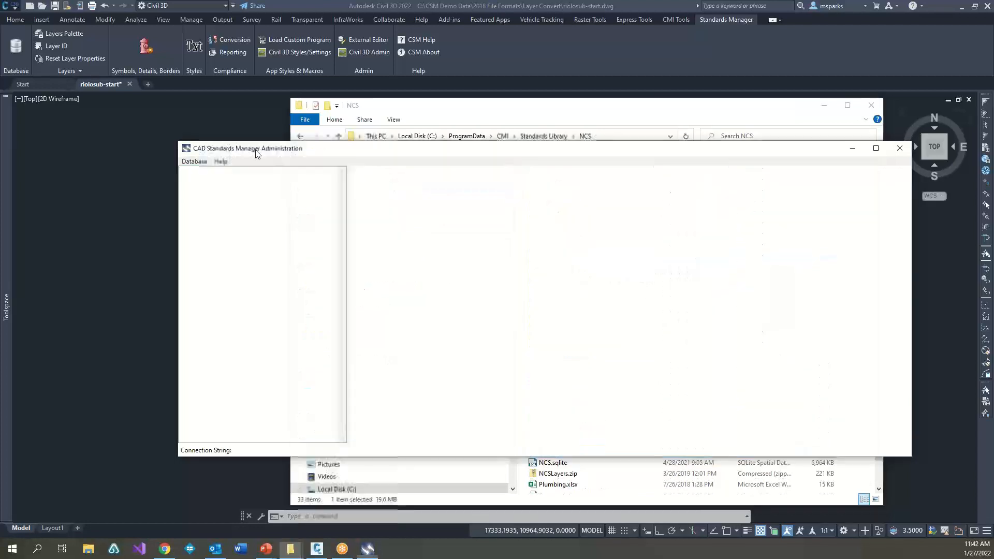
click(194, 161)
click(207, 177)
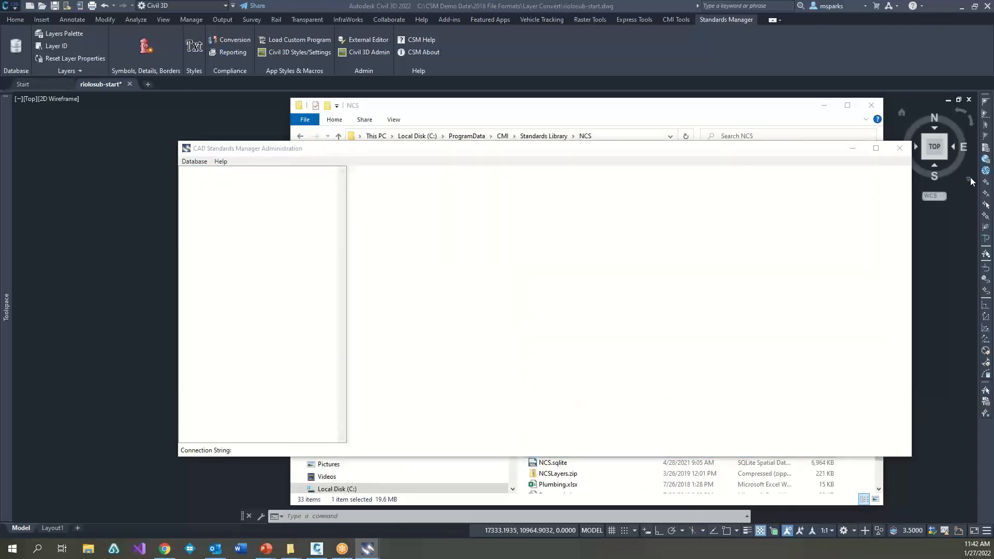
click(552, 191)
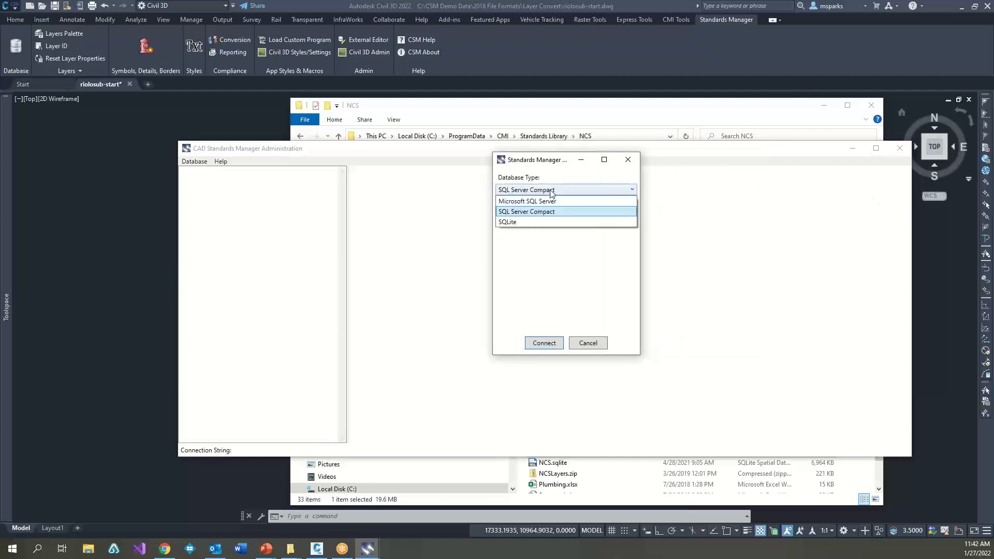
drag(543, 216, 617, 220)
click(551, 343)
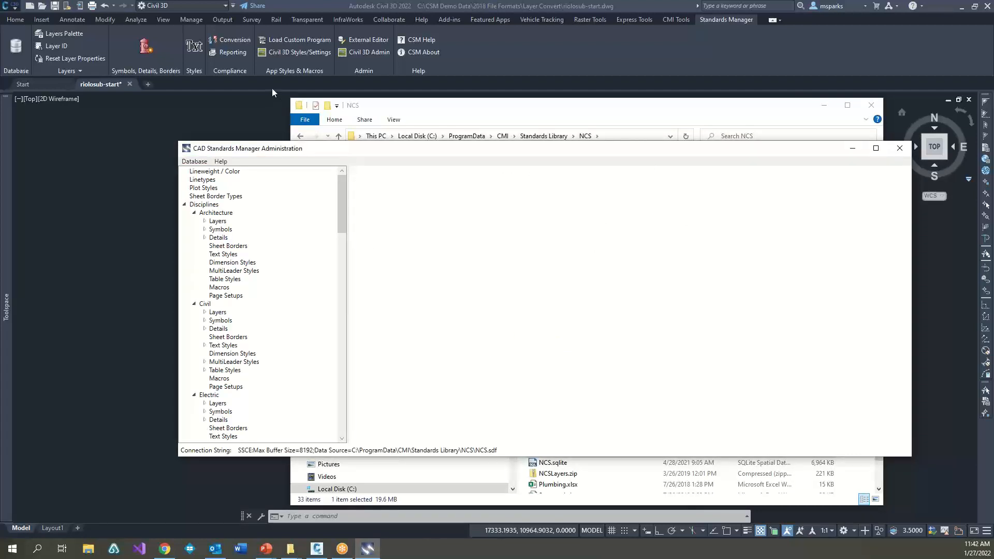
Step: Review the database's lineweight and color assignments, linetypes, plot styles and disciplines
drag(315, 151, 248, 102)
click(162, 125)
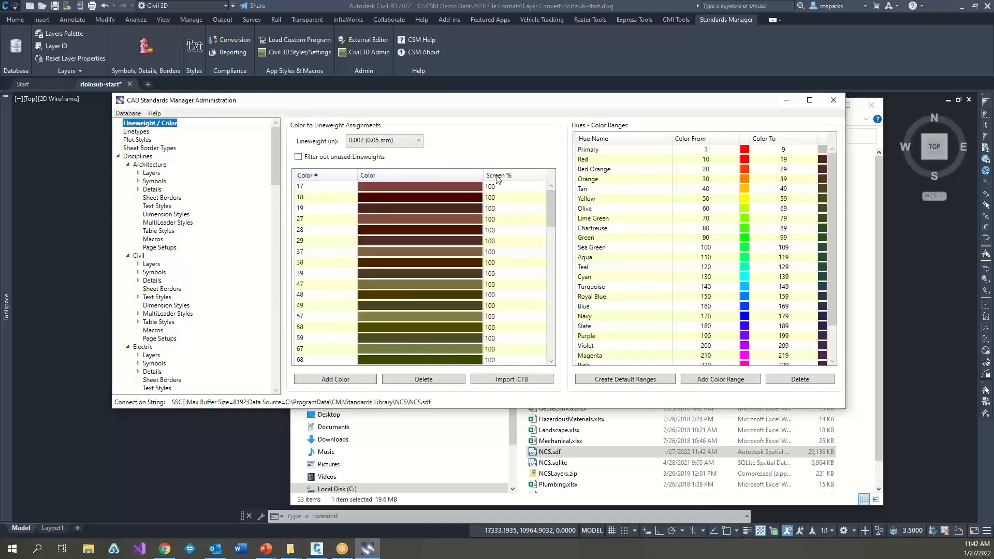
click(137, 131)
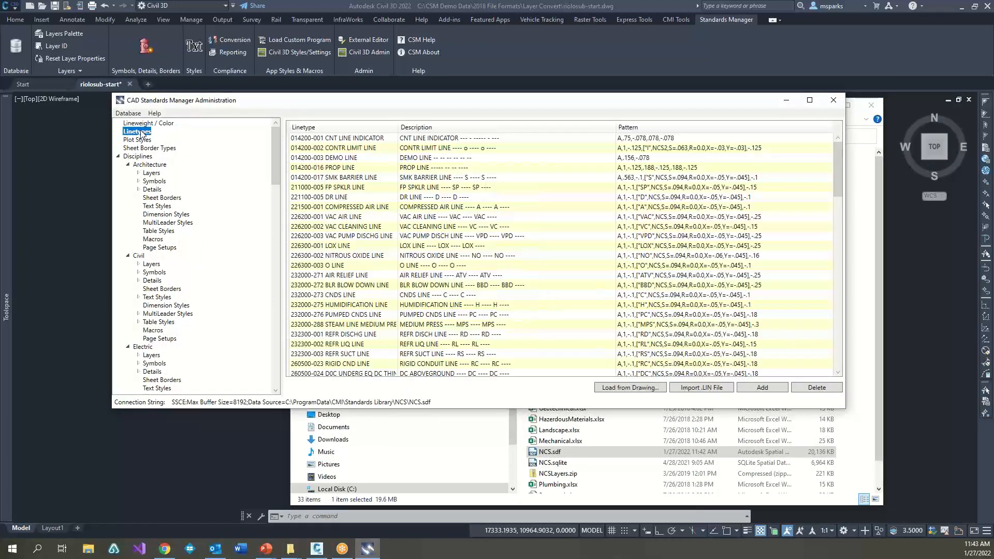
click(148, 140)
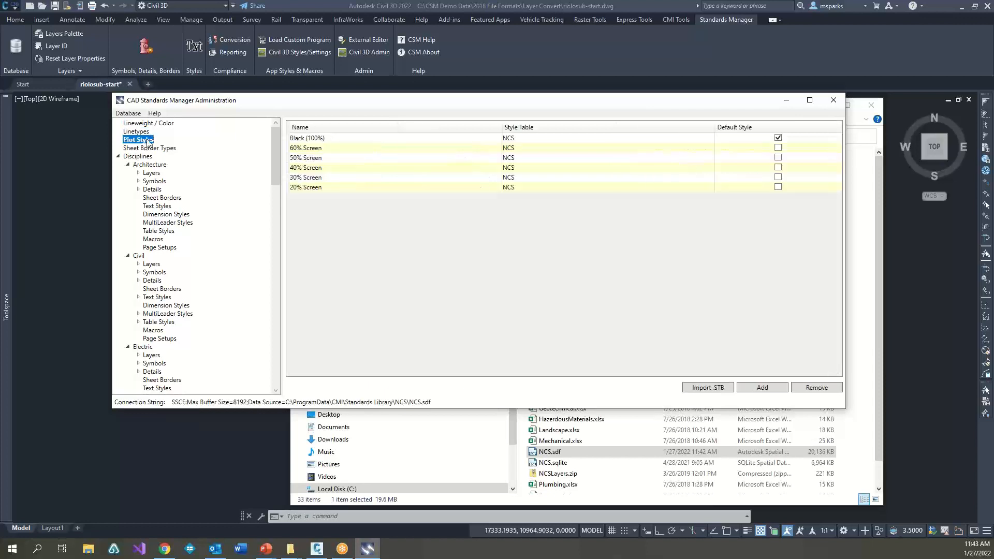
click(143, 157)
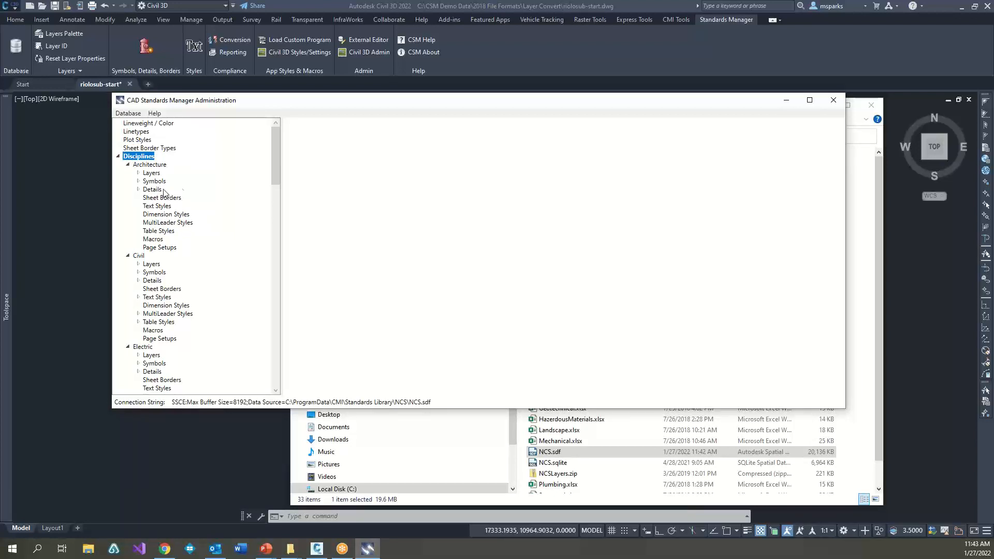
Step: Look at the Civil discipline's Airfields layer components and open the layer properties of the Topography - Survey group
drag(258, 106, 286, 141)
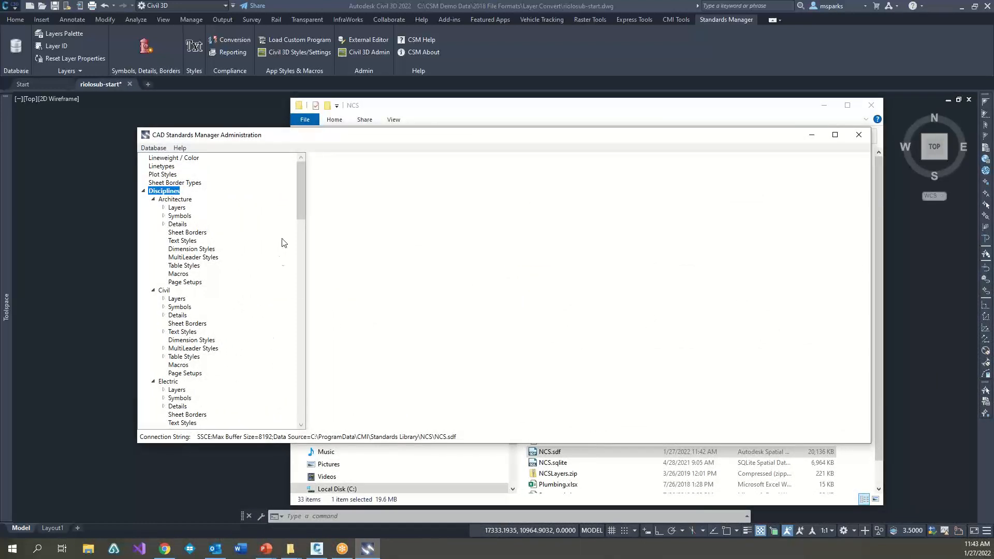
drag(303, 200, 307, 217)
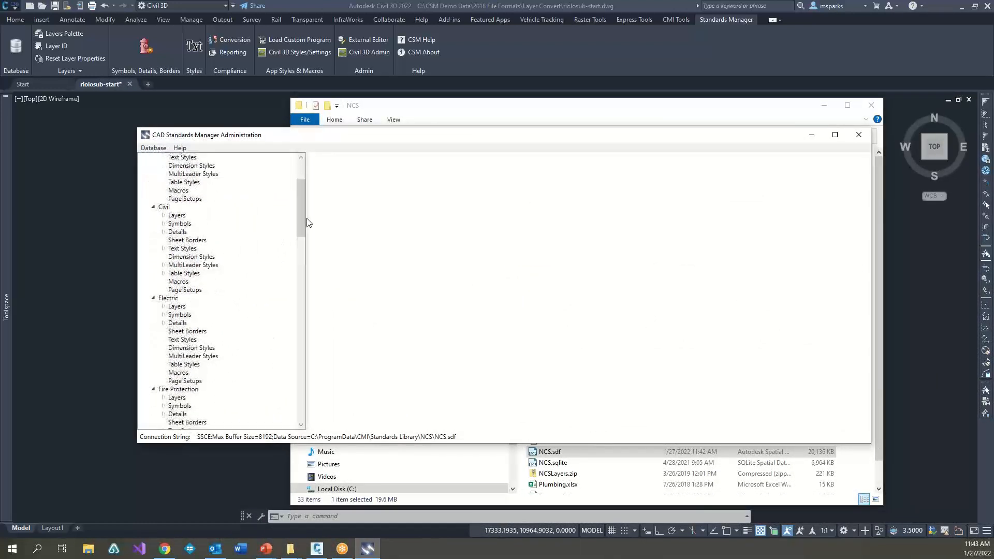
click(164, 215)
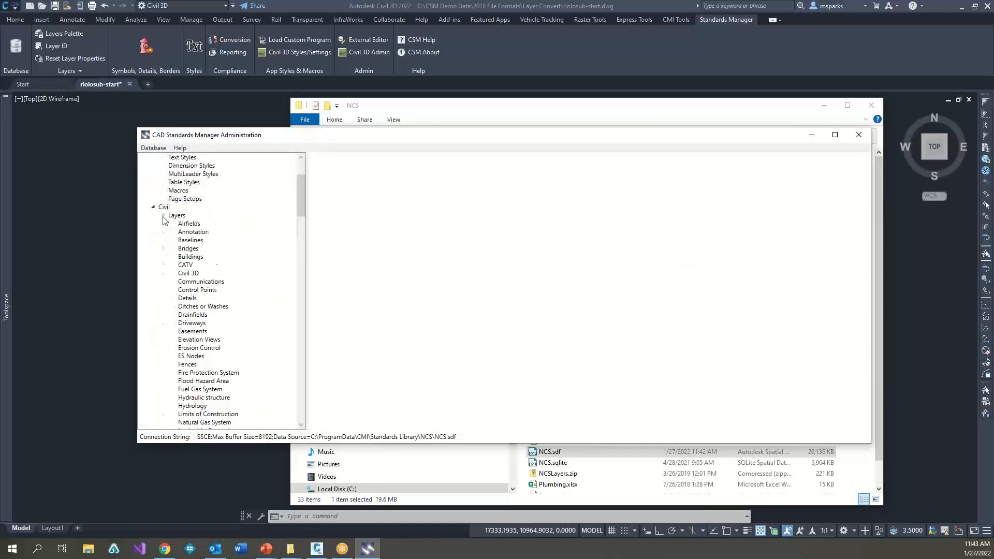
click(189, 224)
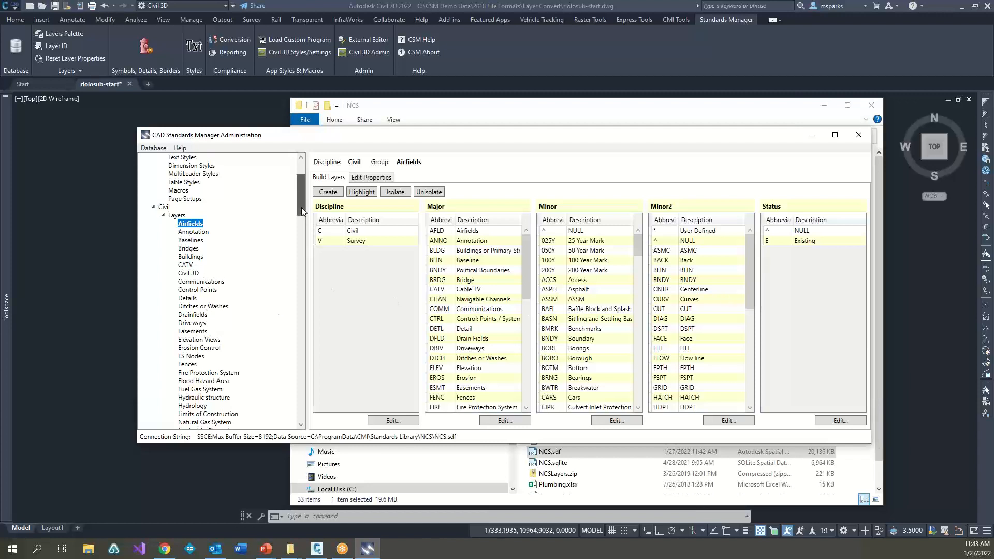
drag(301, 207, 307, 259)
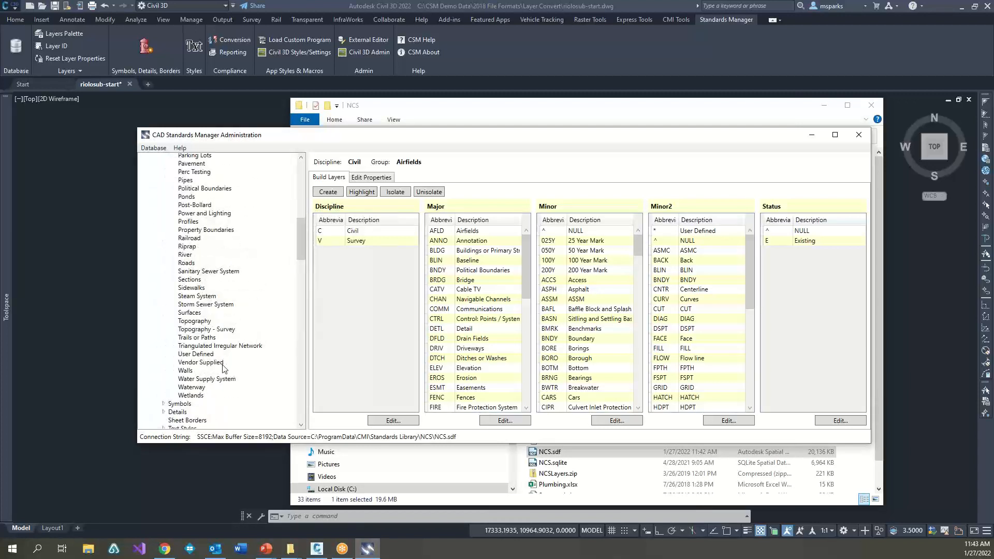
click(206, 330)
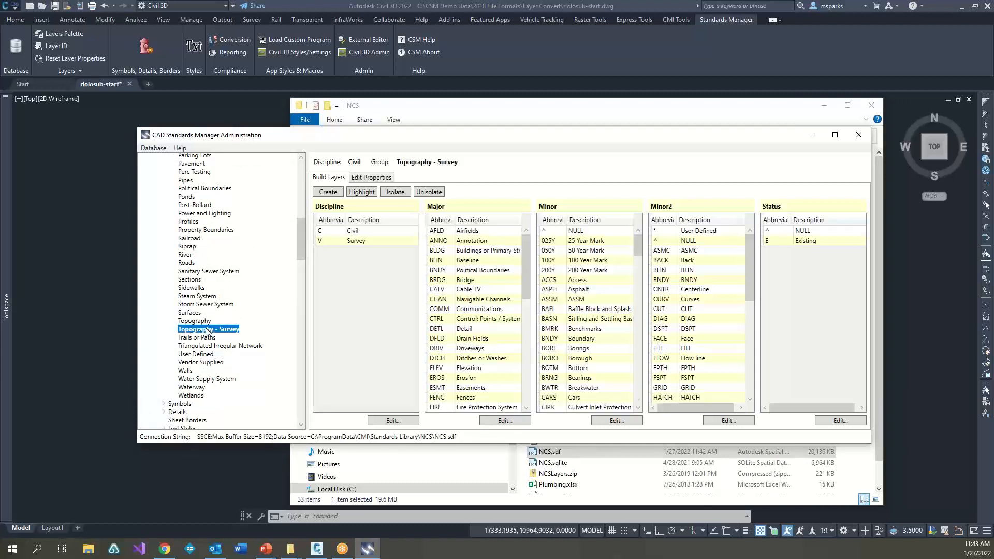
click(366, 178)
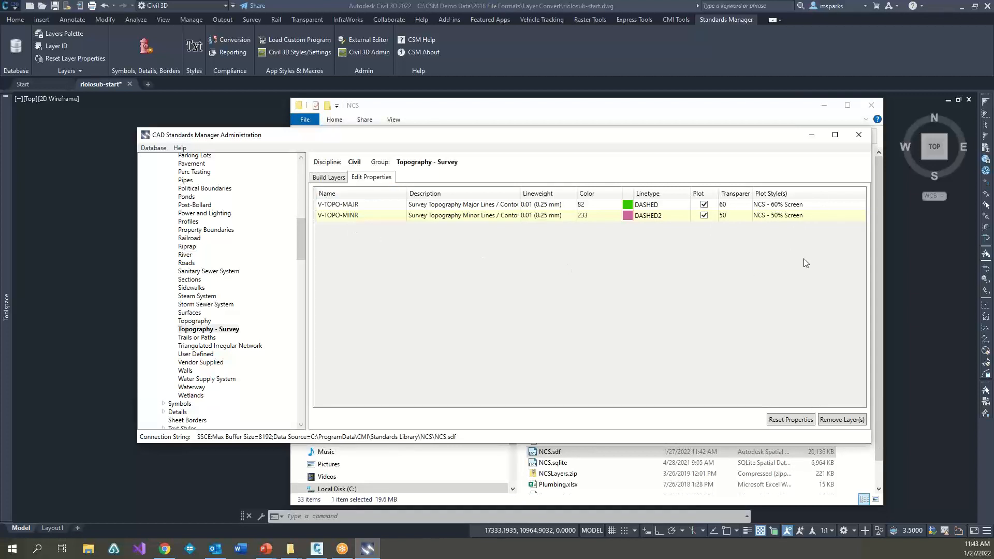
Step: Set the color of the V-TOPO-MINR layer to index color 240
mouse_move(388, 138)
mouse_down()
mouse_move(492, 264)
mouse_move(492, 207)
mouse_move(389, 138)
mouse_up()
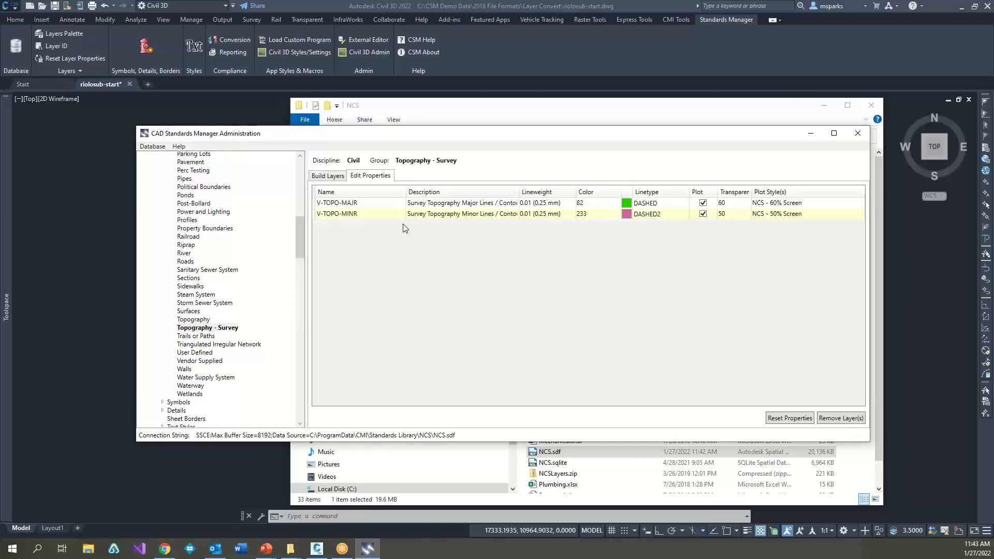
click(628, 215)
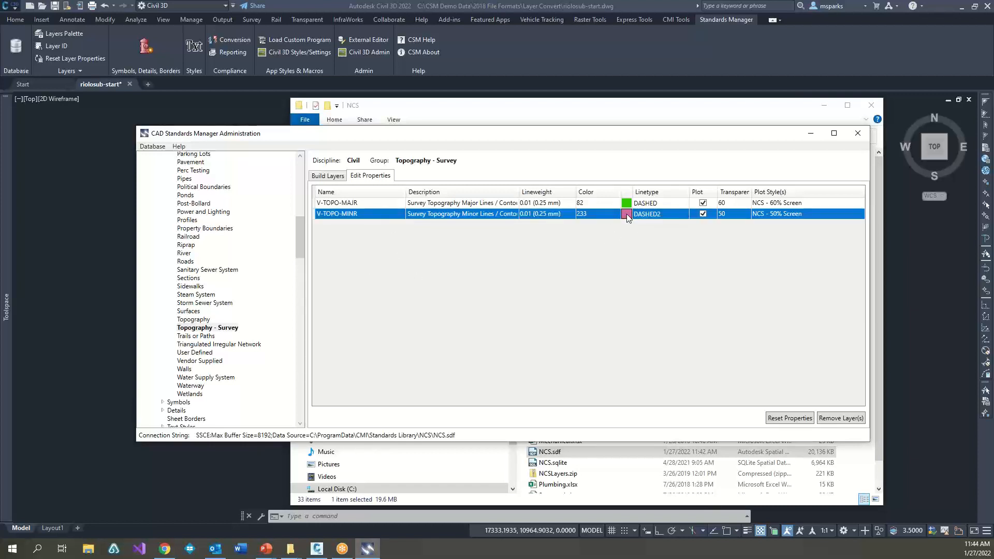
click(615, 215)
click(615, 215)
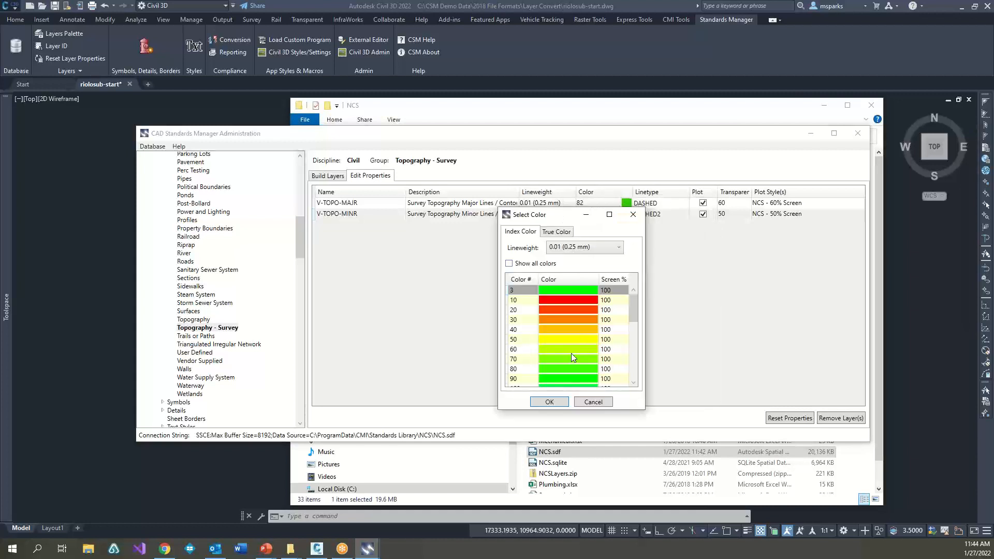
click(568, 358)
drag(635, 309, 635, 367)
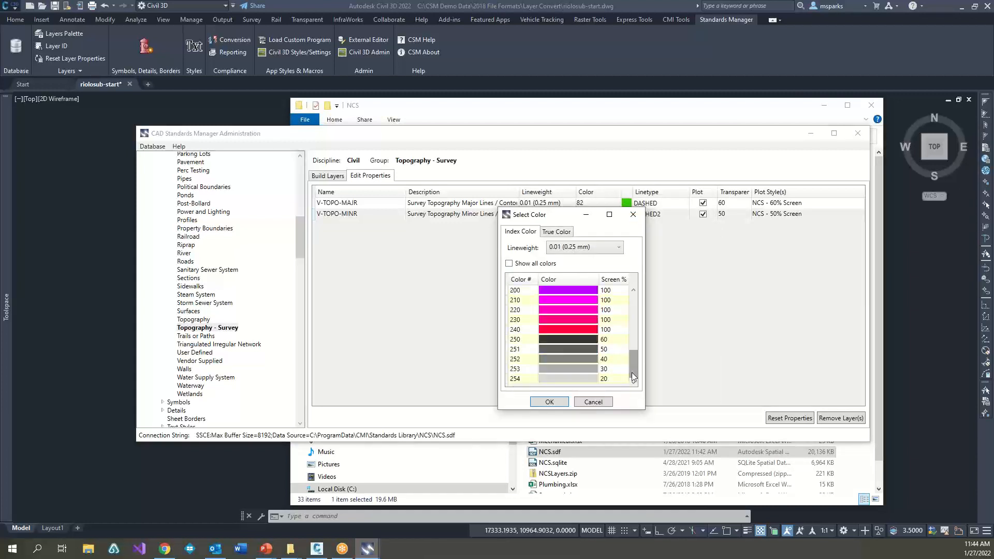
click(546, 333)
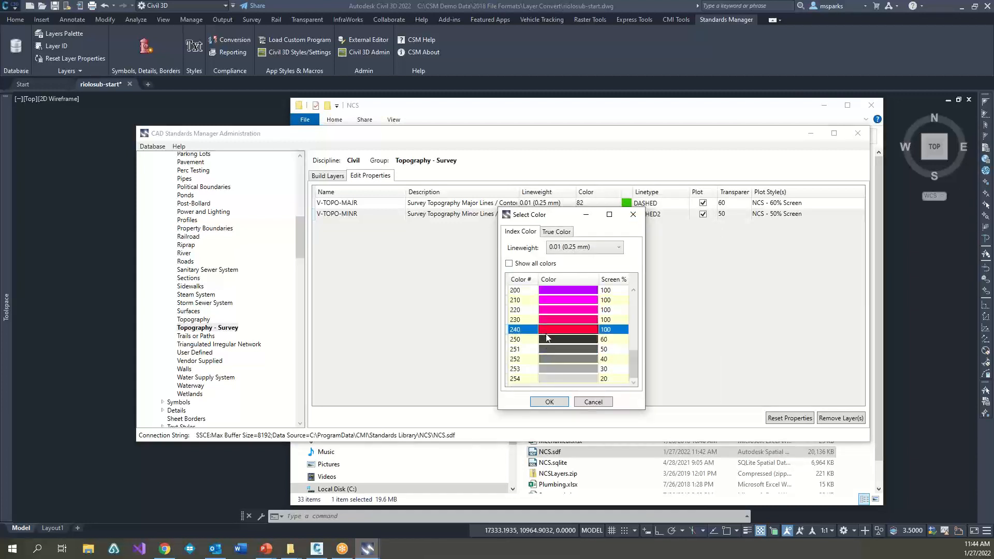
click(550, 402)
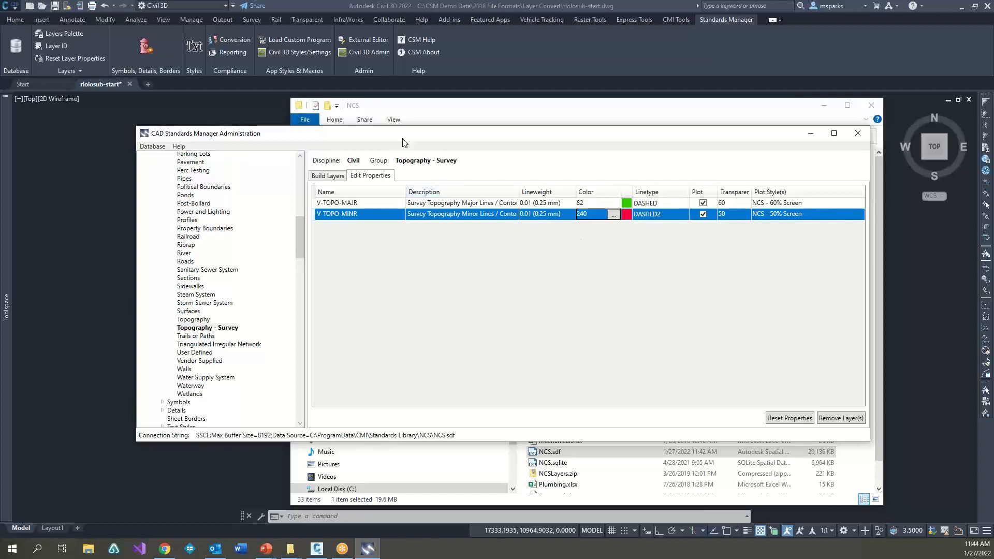
Step: Collapse the Civil discipline's layer groups and show the symbol list of its Utilities group
drag(389, 139, 419, 196)
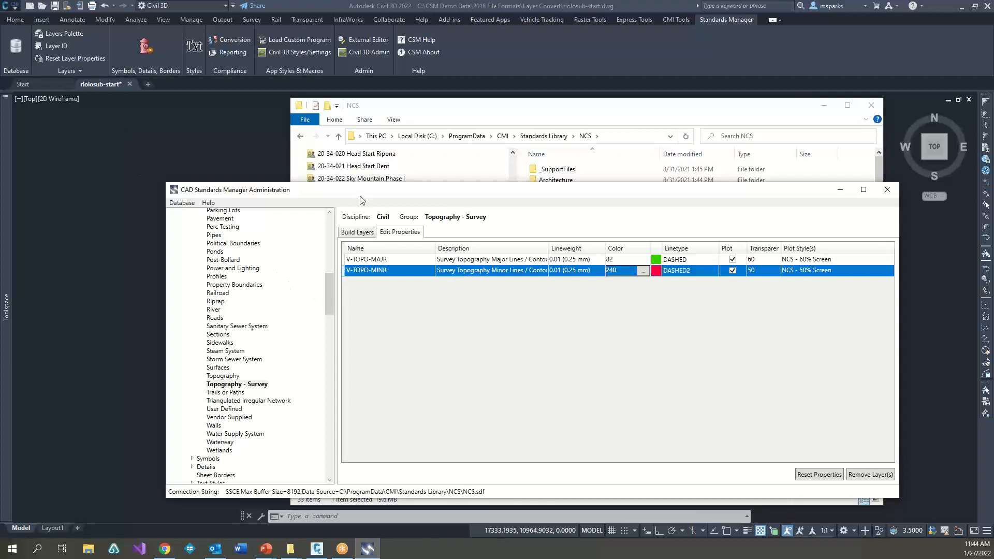
drag(332, 288, 333, 230)
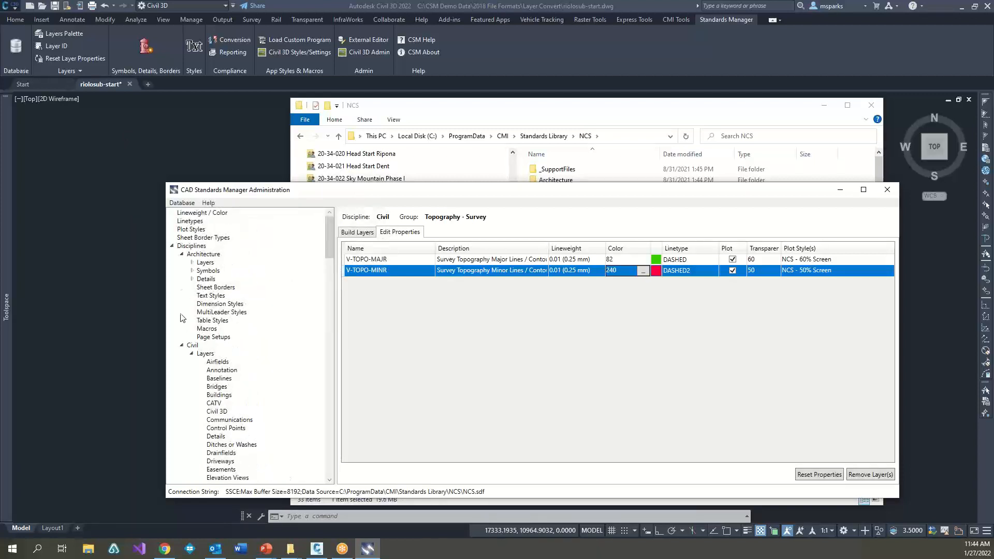
click(192, 357)
click(192, 355)
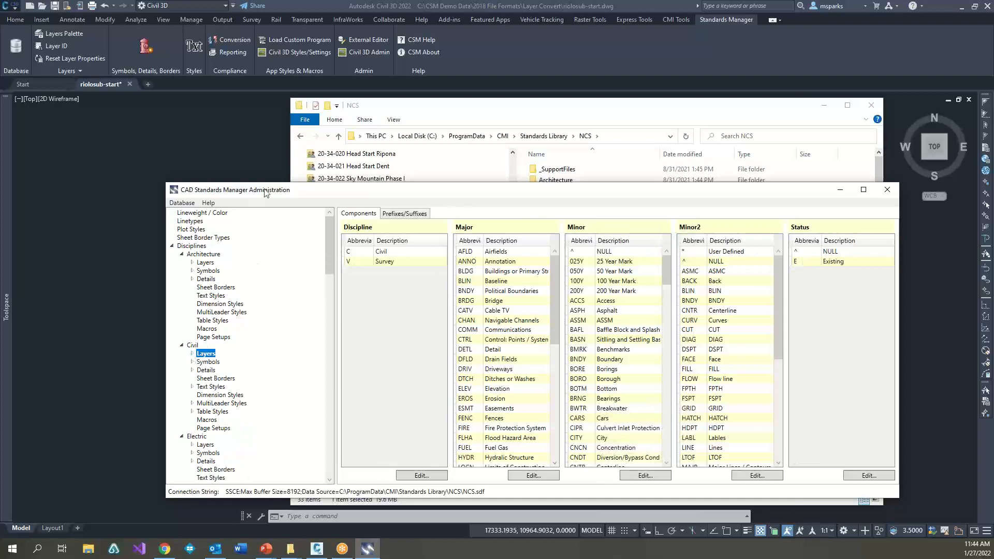
drag(294, 190, 235, 87)
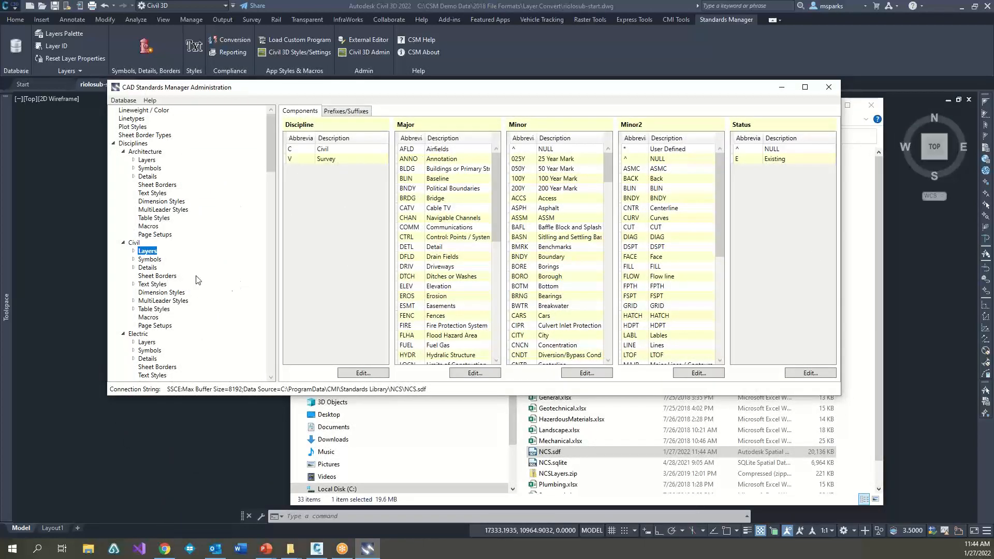
click(133, 259)
click(148, 260)
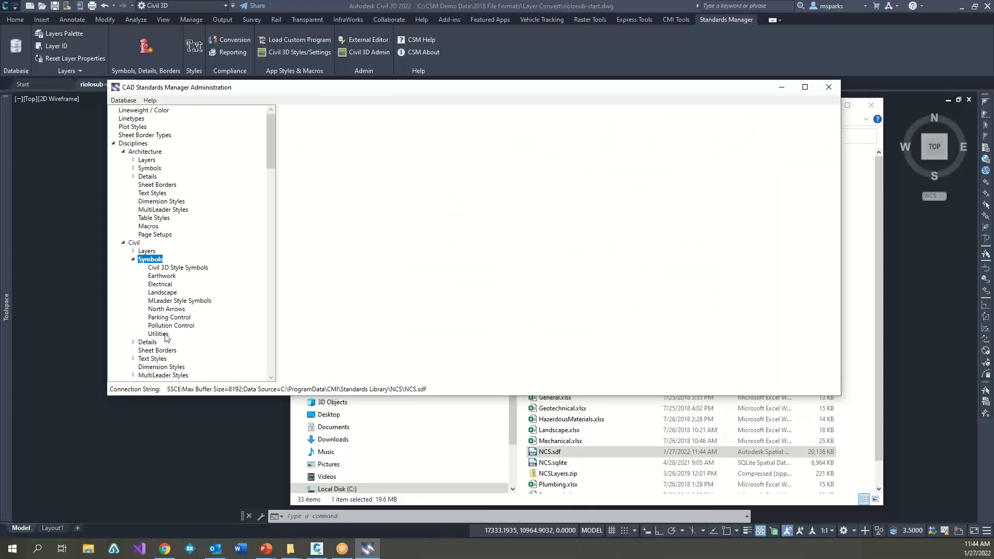
click(158, 334)
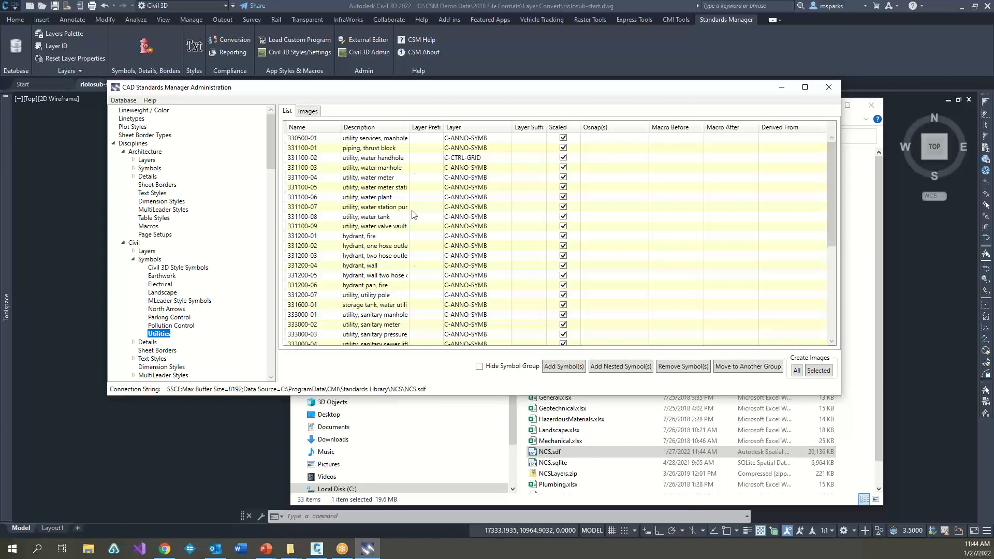
Step: Add a symbol group named Trees to the Civil discipline's symbols
click(155, 260)
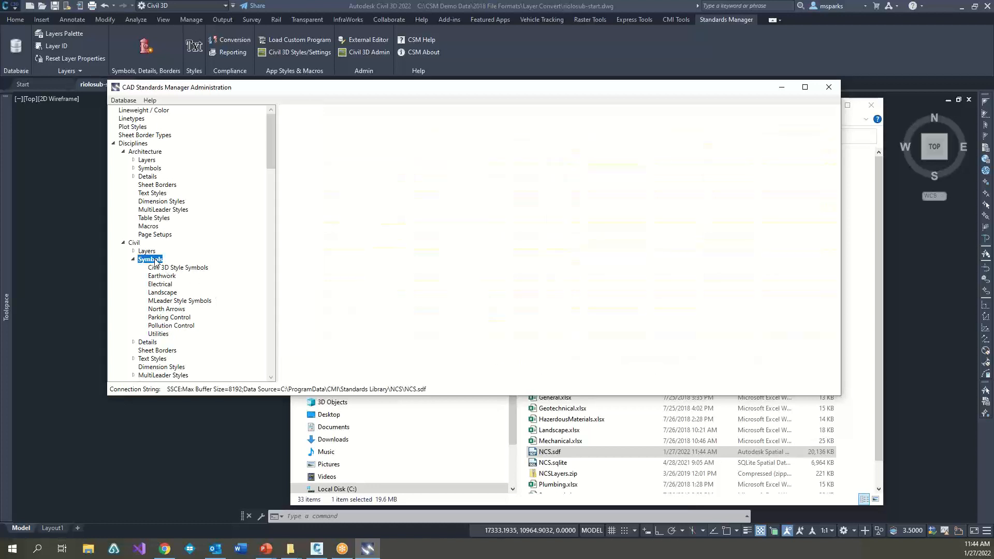
right_click(155, 261)
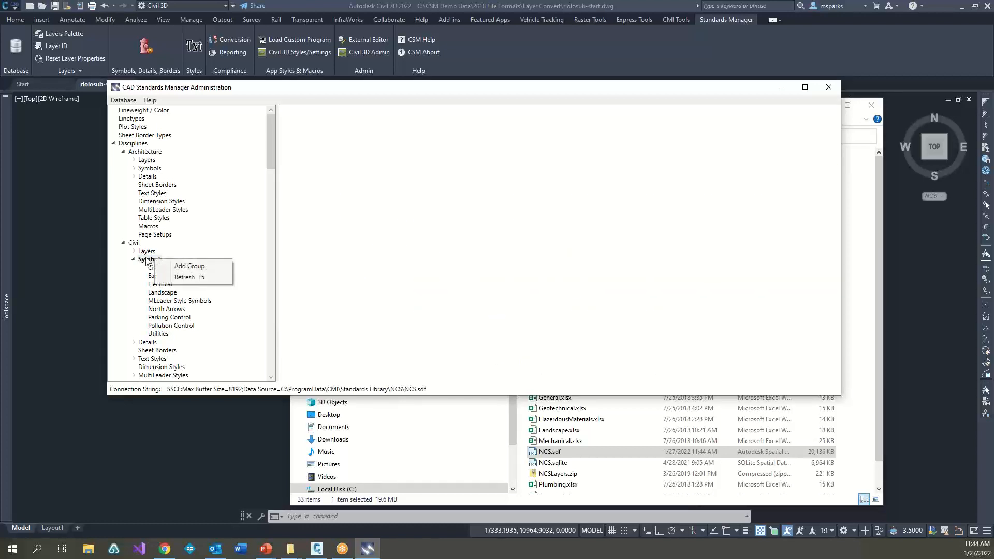
click(190, 267)
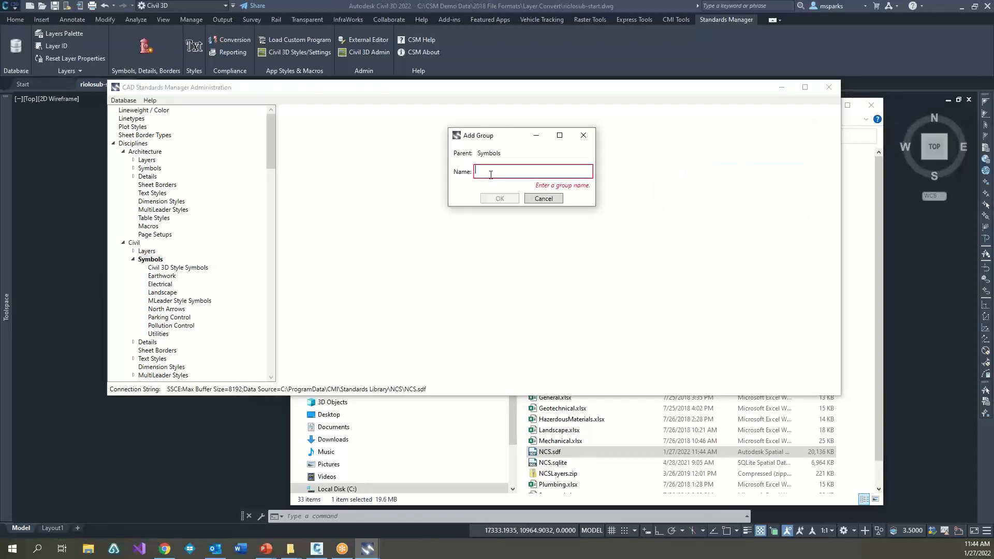
text(Trees)
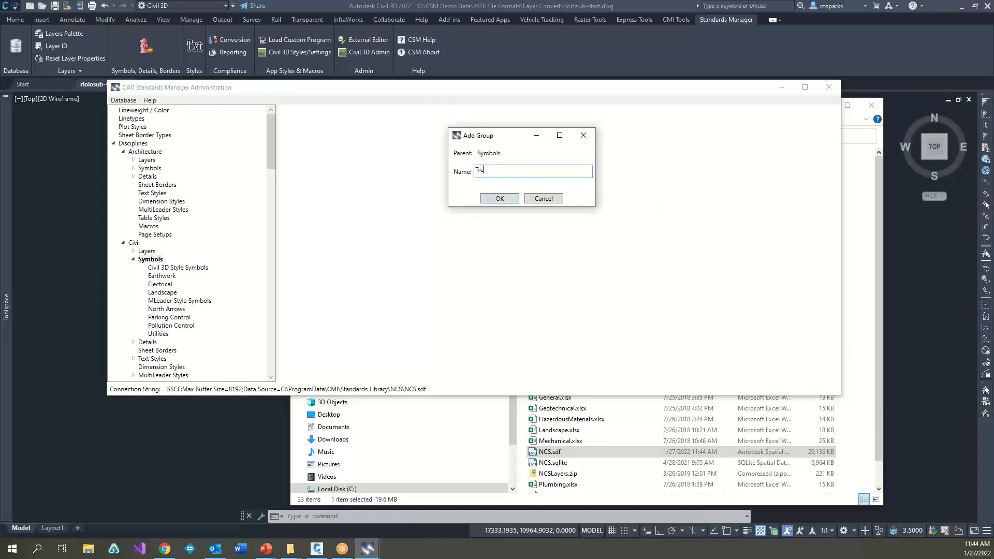
click(499, 199)
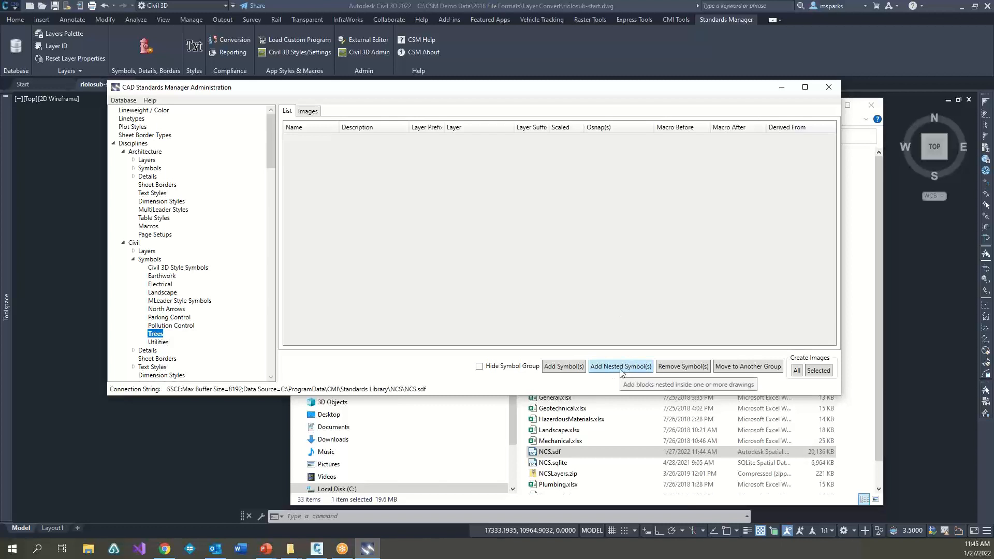
Step: Add the drawings cg_t10.dwg through cg_v11.dwg from the blocks\COGO folder to the Trees group, copying them into the standard folder
click(558, 369)
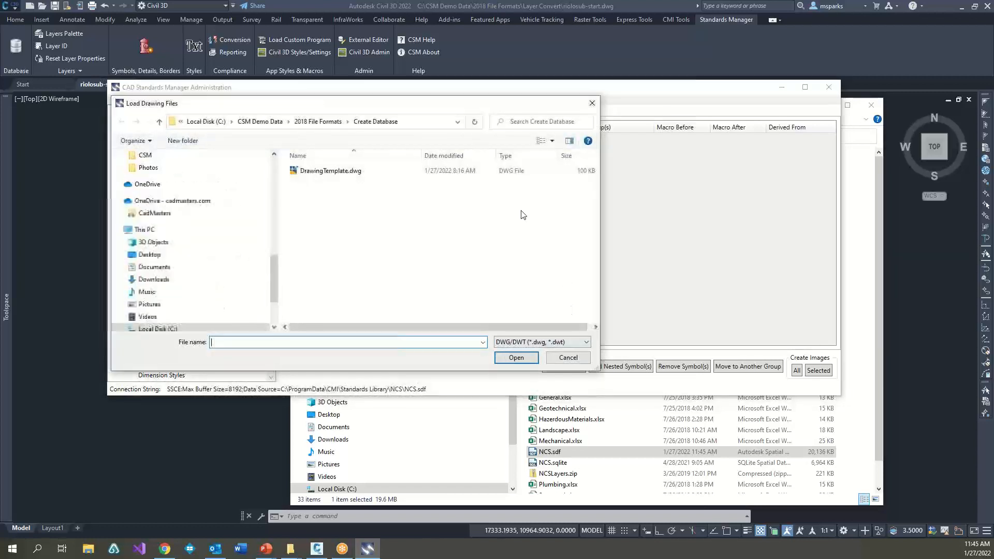
click(317, 121)
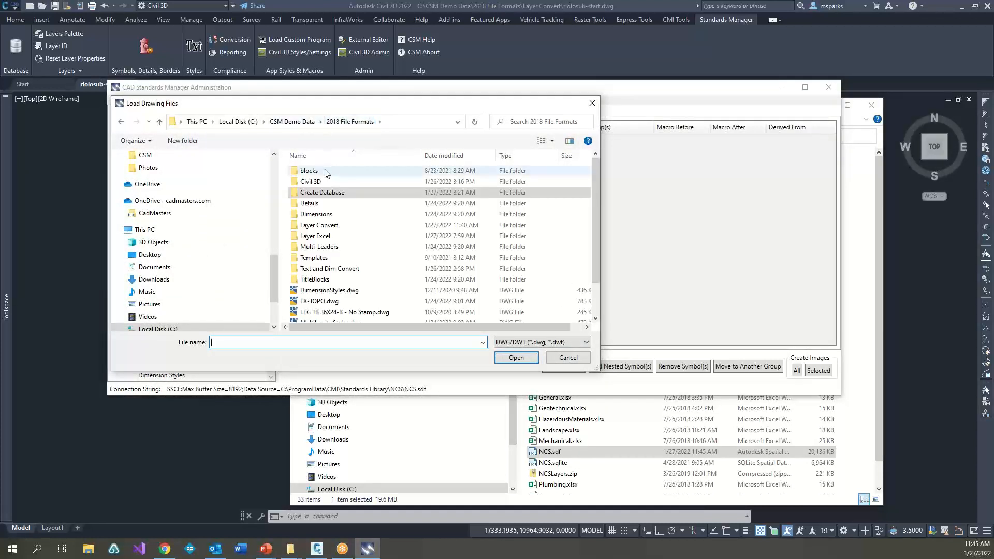
double_click(310, 171)
double_click(314, 181)
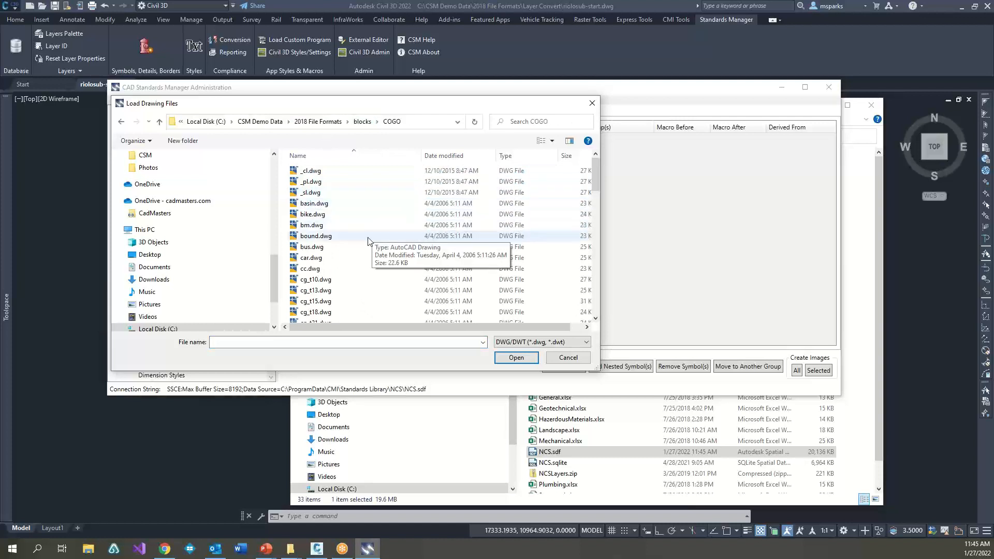
click(316, 279)
scroll(336, 282, down, 5)
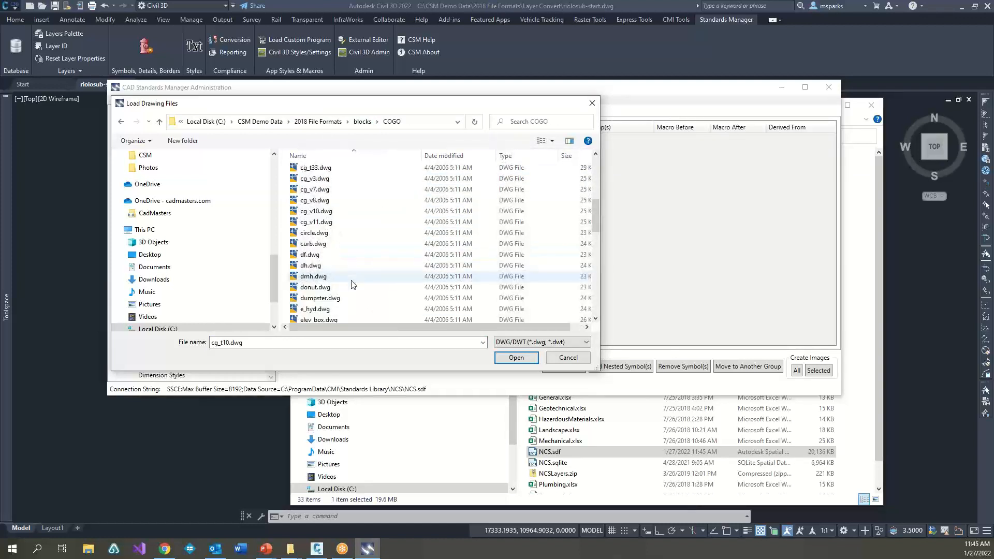
shift+click(316, 222)
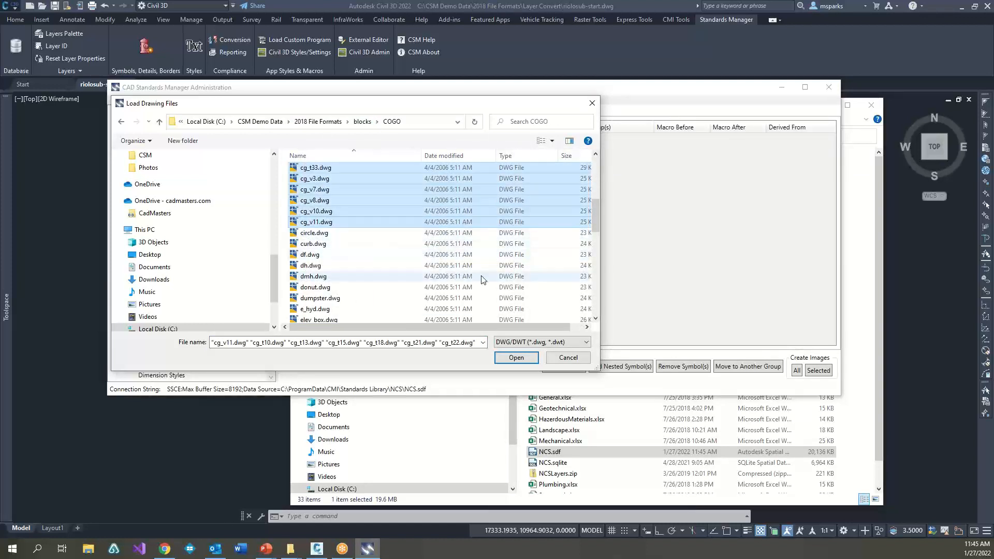
click(515, 360)
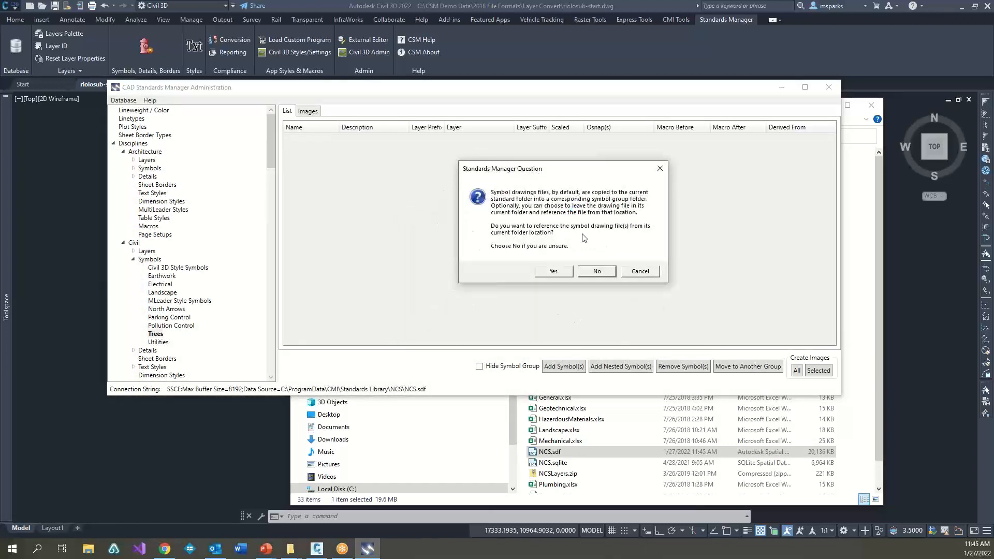
click(590, 273)
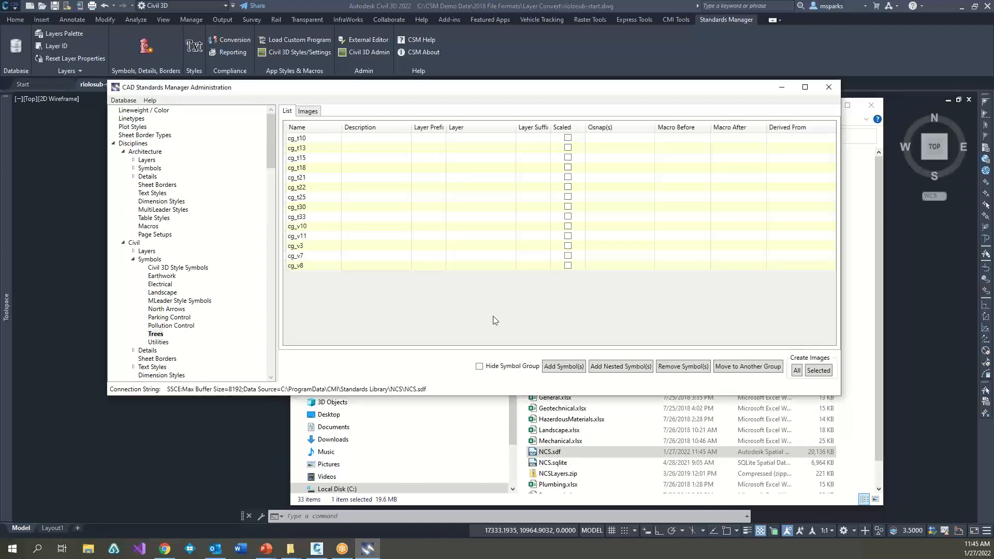
Step: Preview the Trees group's symbol images, then remove the vehicle symbols cg_v10, cg_v11, cg_v3, cg_v7 and cg_v8 together with their files
click(307, 111)
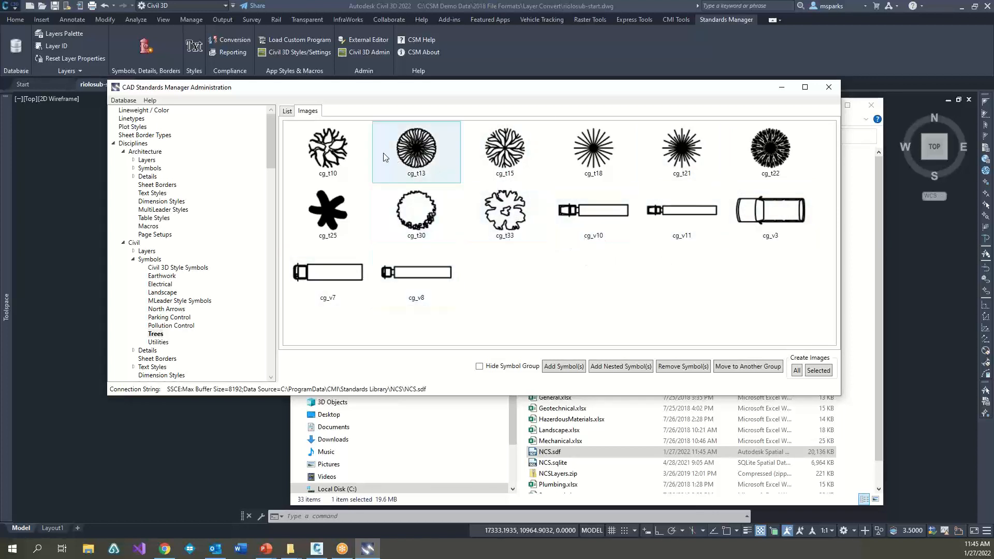
click(286, 112)
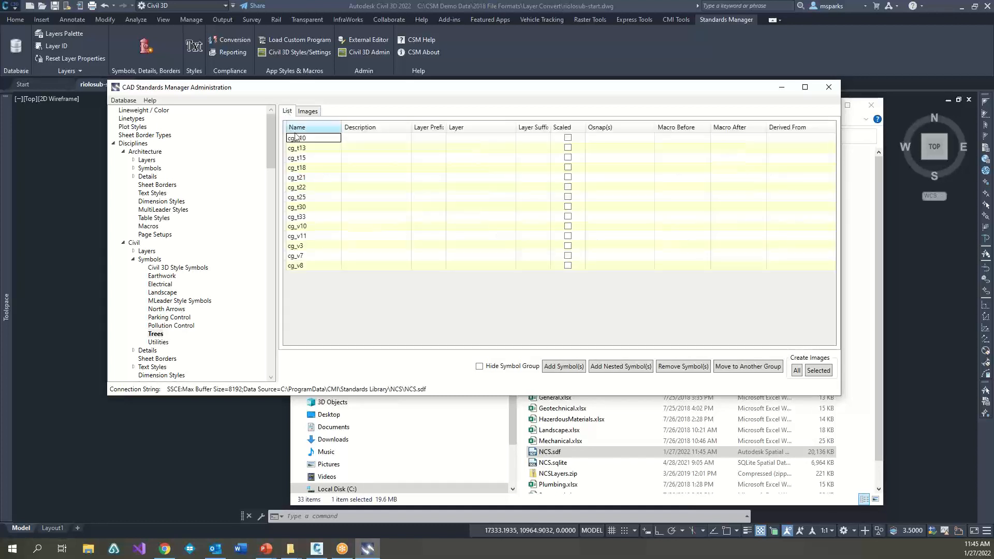
click(315, 226)
shift+click(315, 265)
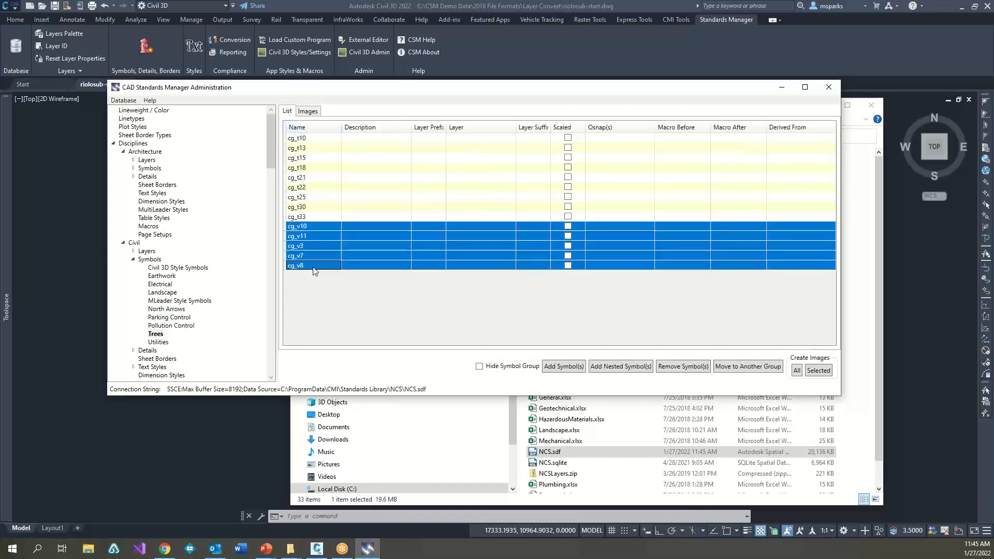
click(685, 366)
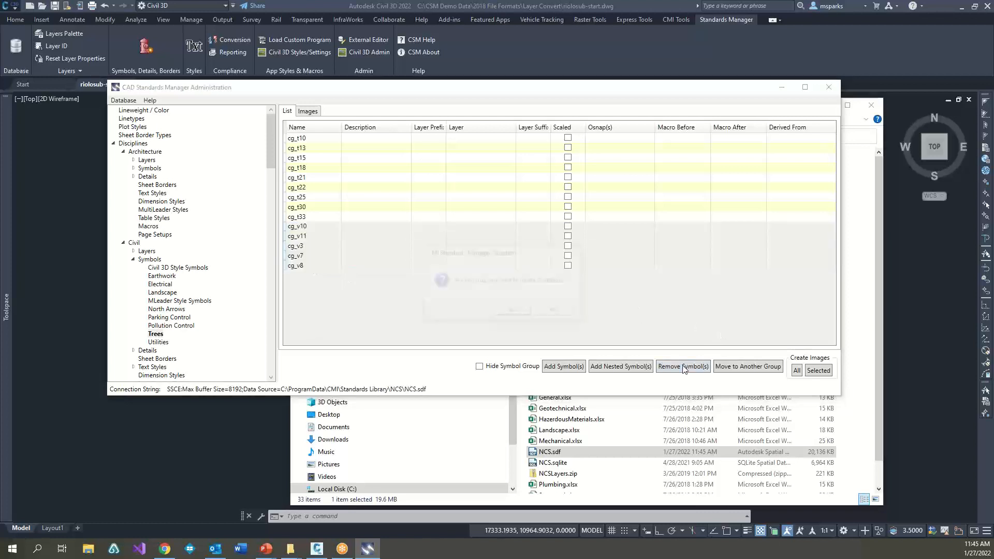
click(516, 312)
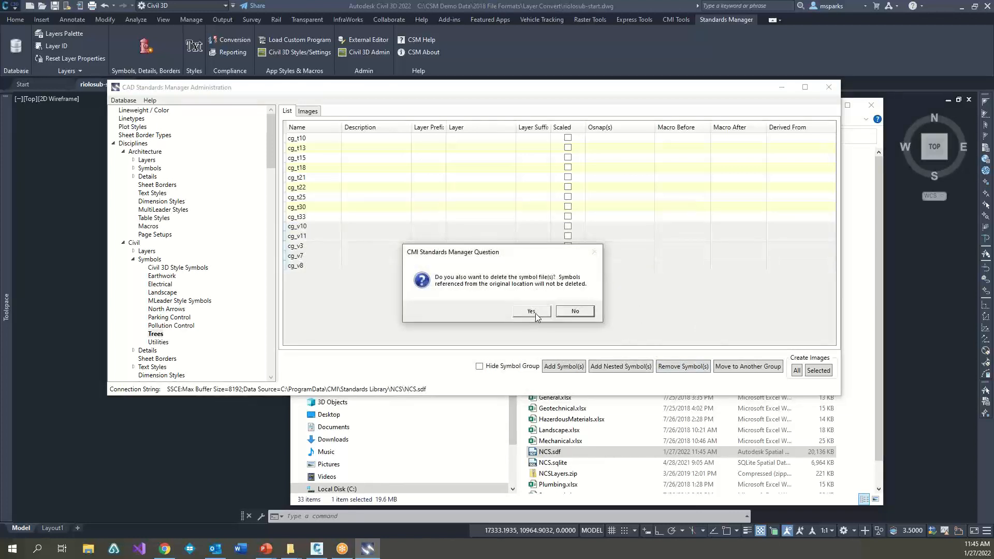
click(534, 312)
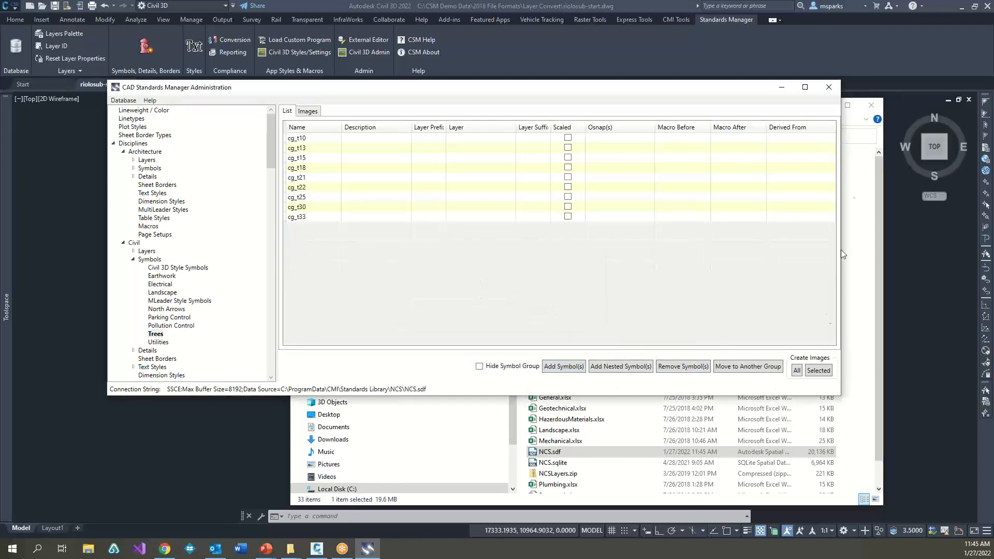
Step: Switch to File Explorer and examine the symbol files in the NCS standard's Civil\Symbols\Trees folder
drag(694, 88, 636, 136)
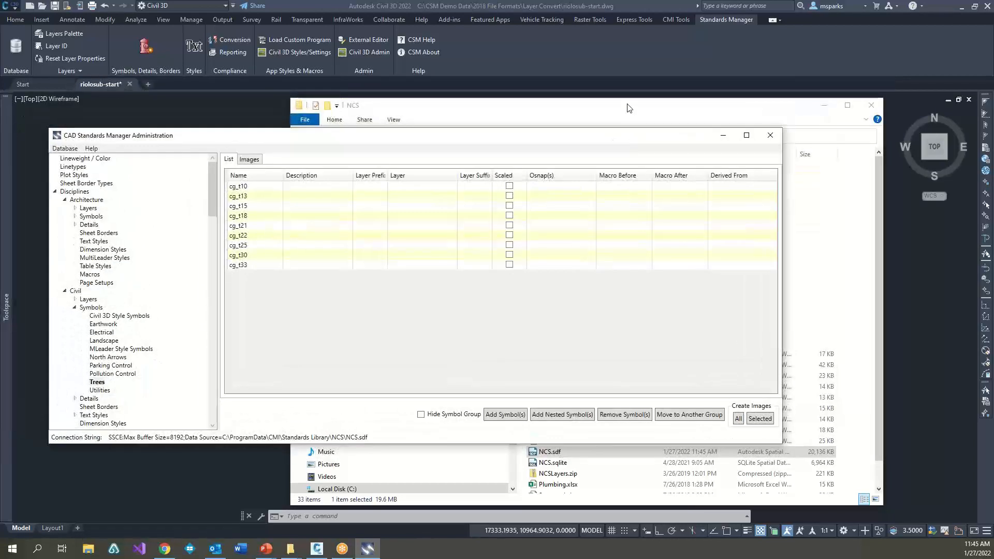
click(628, 107)
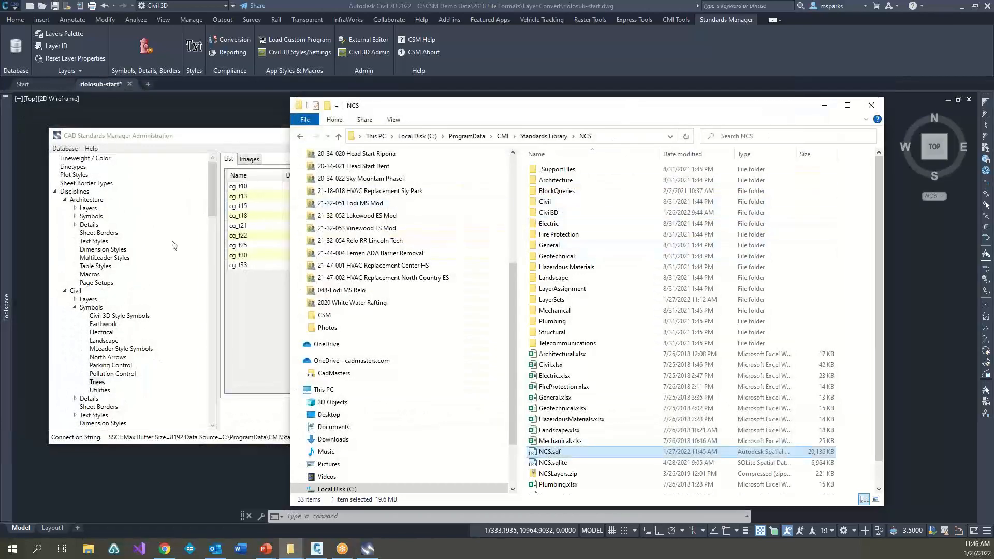
double_click(556, 202)
double_click(555, 183)
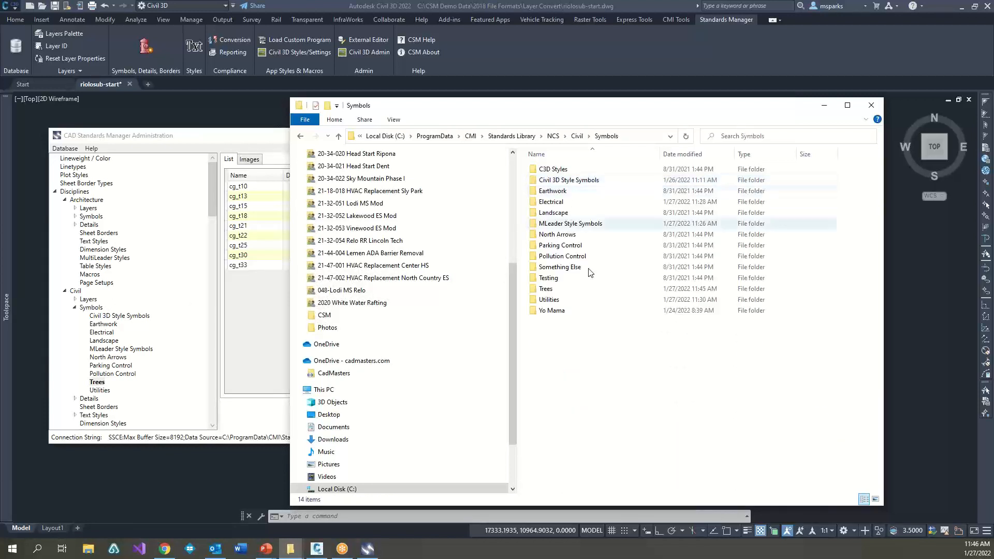
double_click(549, 294)
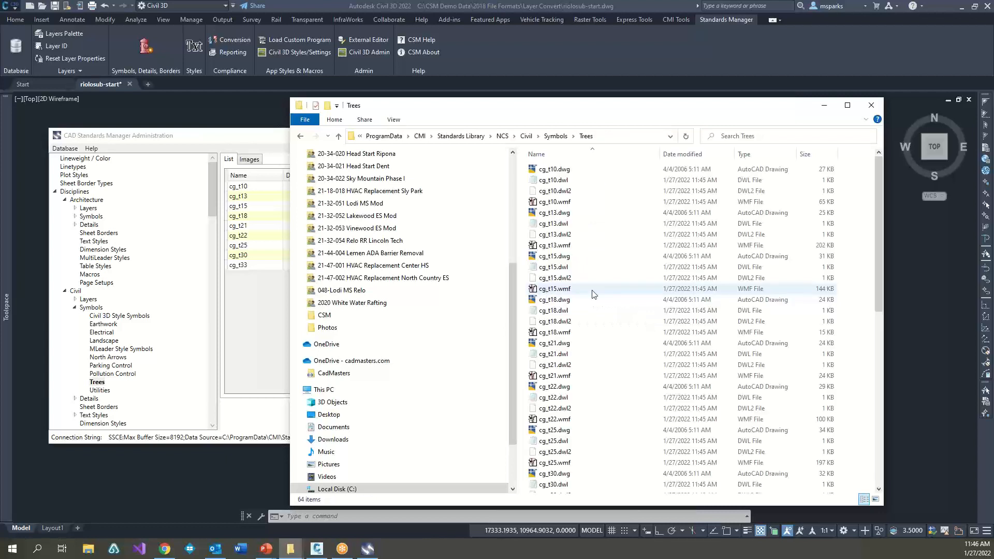
scroll(596, 337, down, 10)
scroll(603, 363, up, 11)
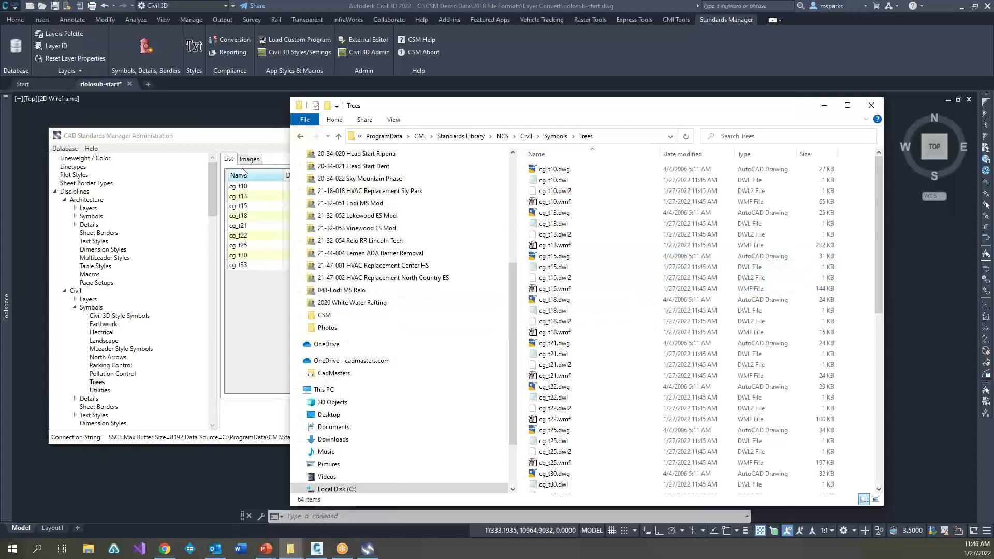
Step: Back in CAD Standards Manager Administration, assign the Landscape layer L-PLNT-TREE, found by searching for Tree, to all symbols in the Trees group
click(252, 142)
click(251, 187)
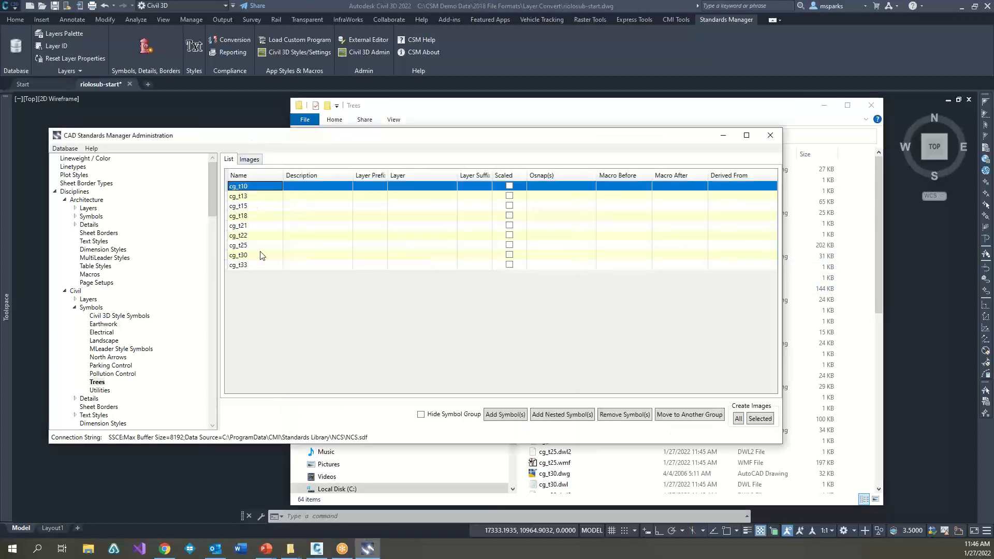
shift+click(269, 265)
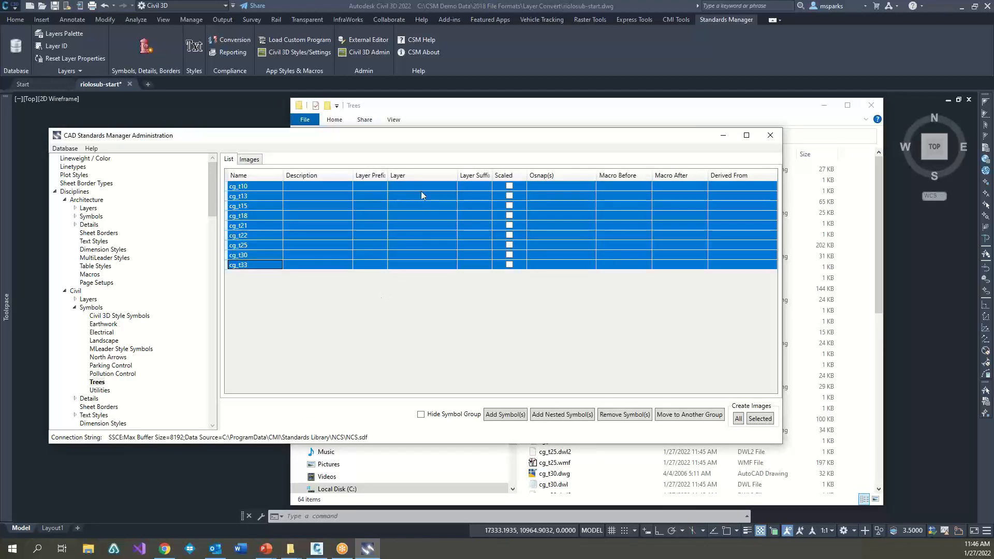
right_click(422, 177)
click(456, 187)
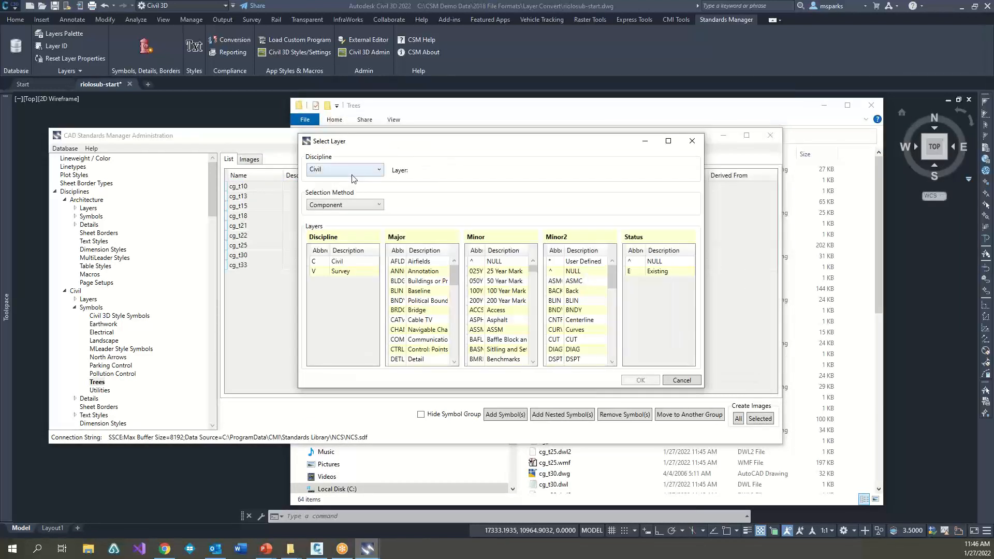
click(352, 170)
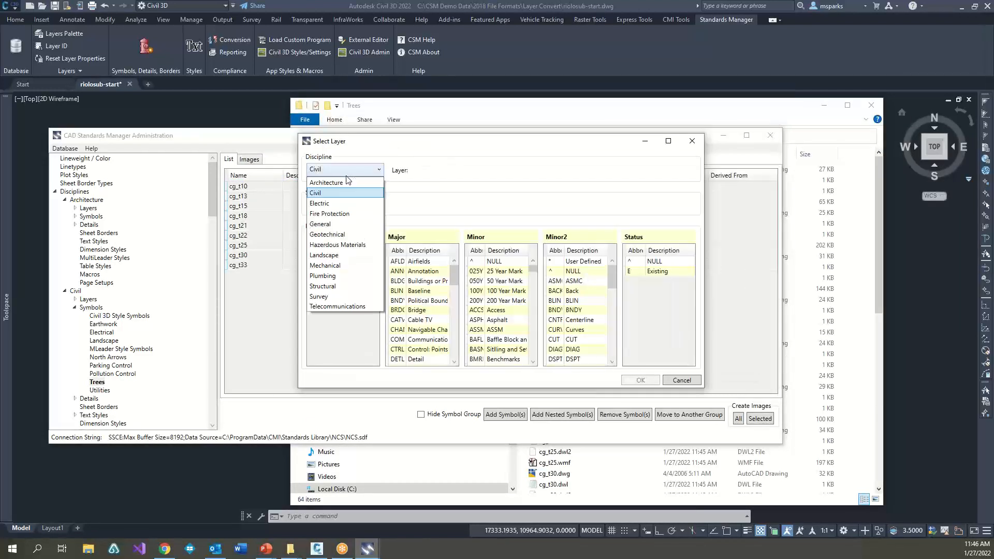
click(334, 255)
click(377, 205)
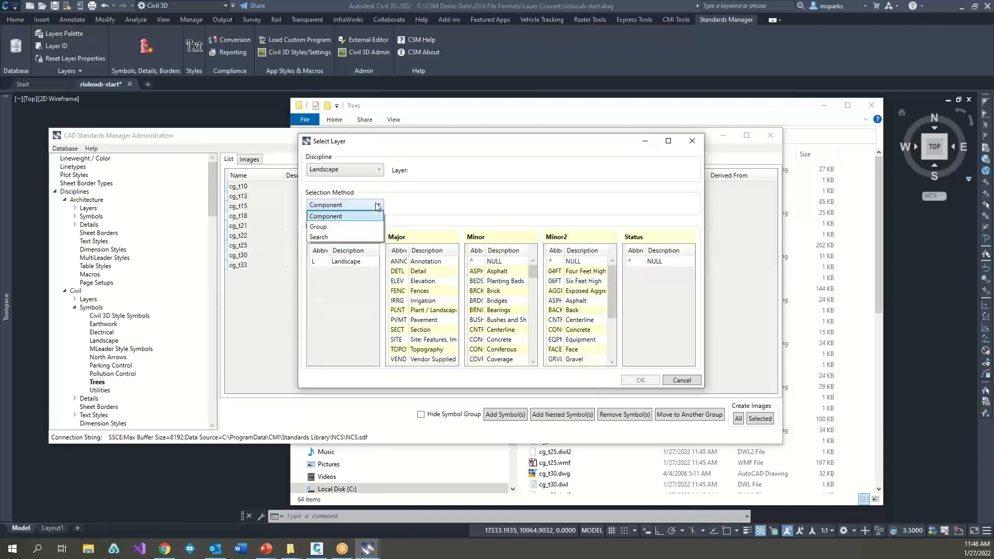
click(331, 237)
click(407, 206)
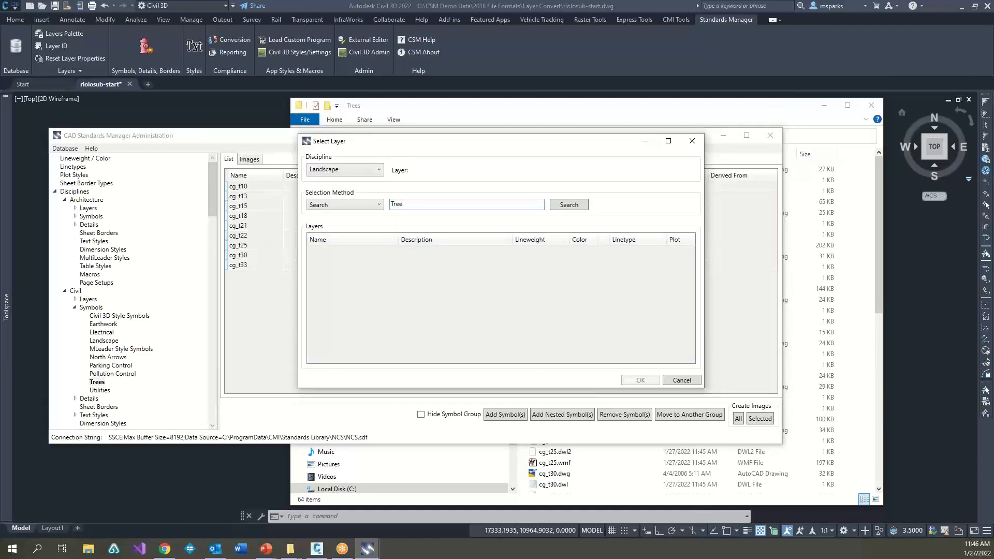
click(583, 204)
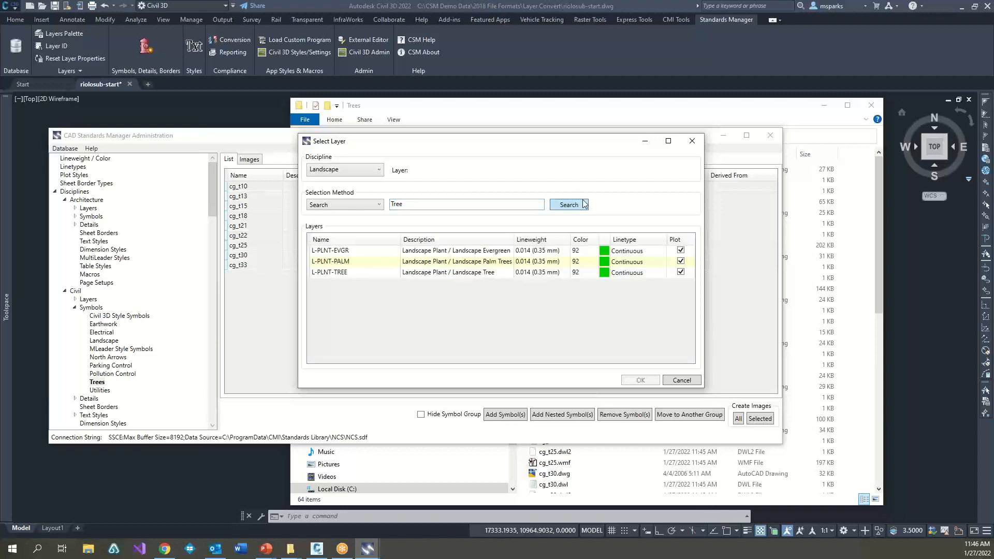
click(346, 274)
click(641, 380)
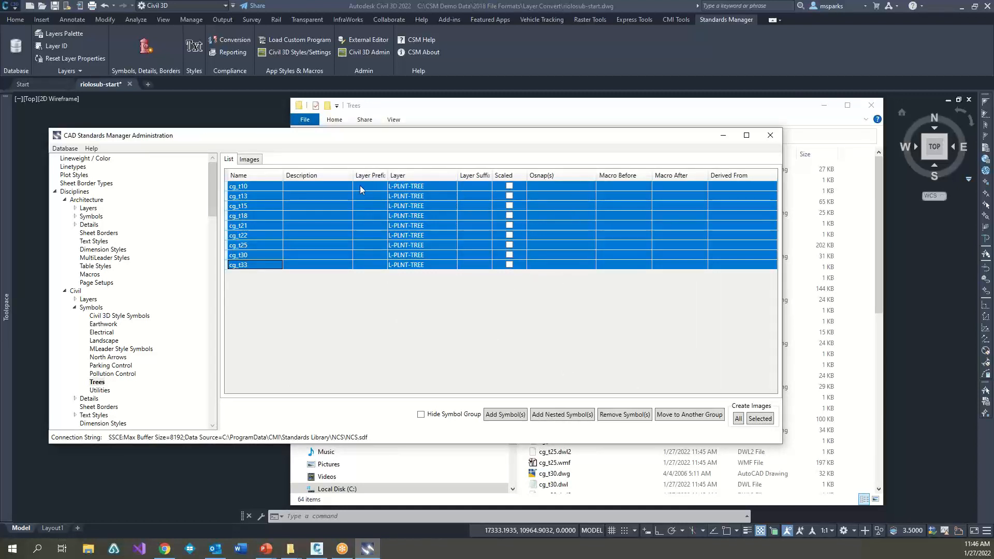
Step: Enter the descriptions Tree, Tree2 and Tree3 for the symbols cg_t10, cg_t13 and cg_t15
click(306, 187)
click(306, 187)
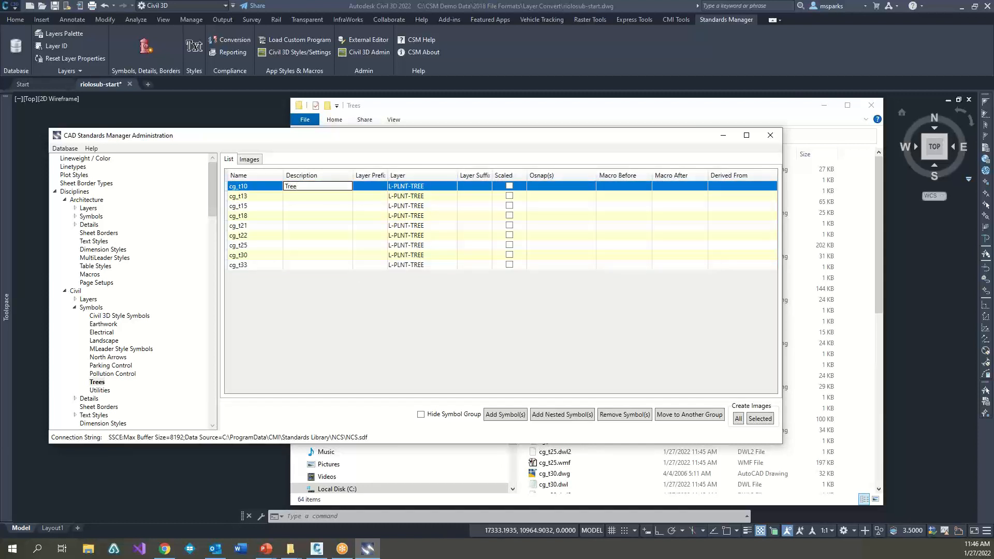
text(Tree)
key(Return)
text(T)
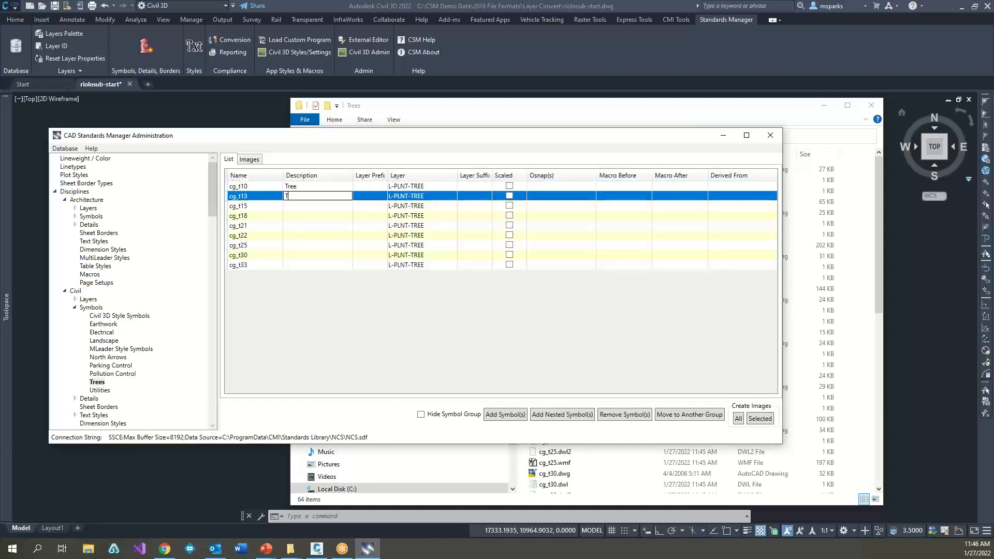
text(ree2)
key(Return)
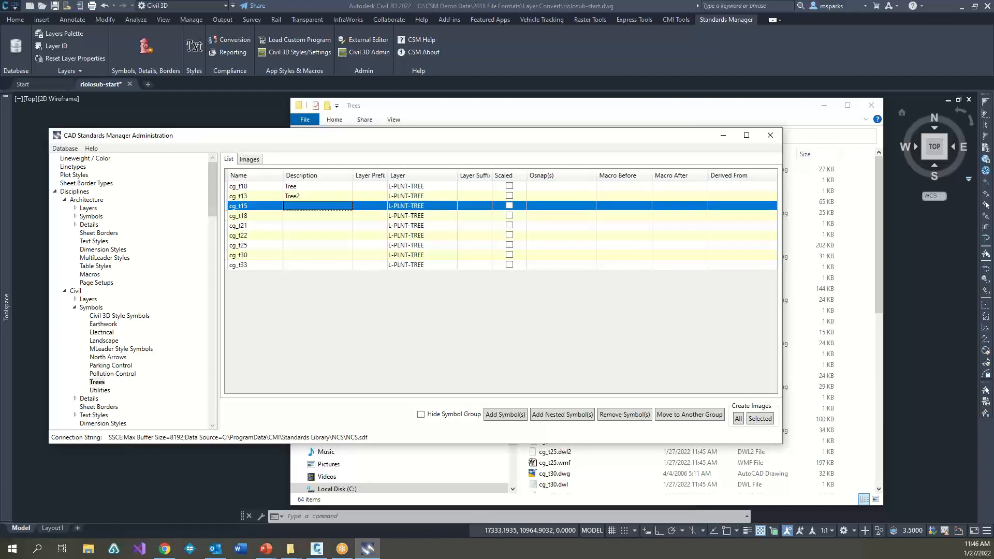
text(Tree3)
key(Return)
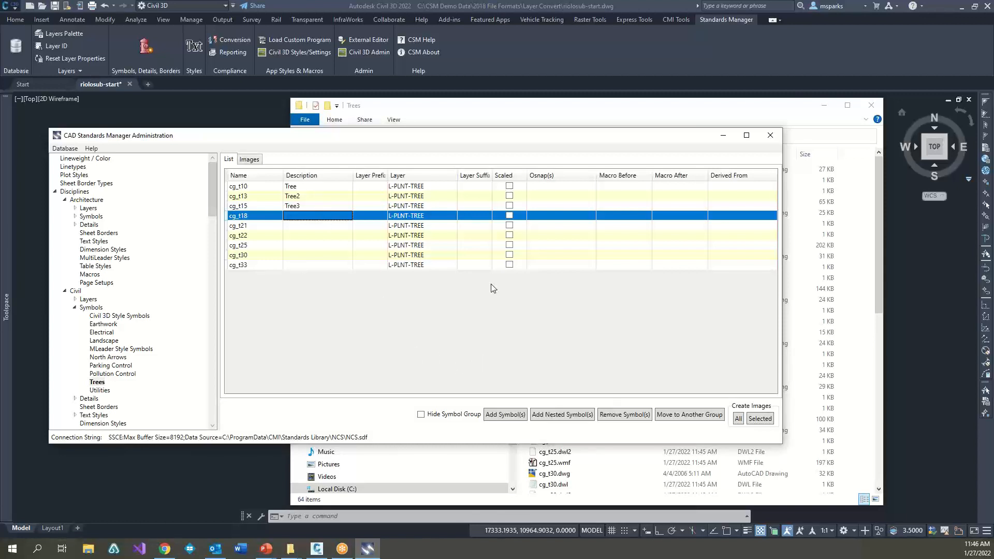
Step: Quit Civil 3D without saving the changes to riolosub-start.dwg and move the standards administration window out of the way
click(263, 125)
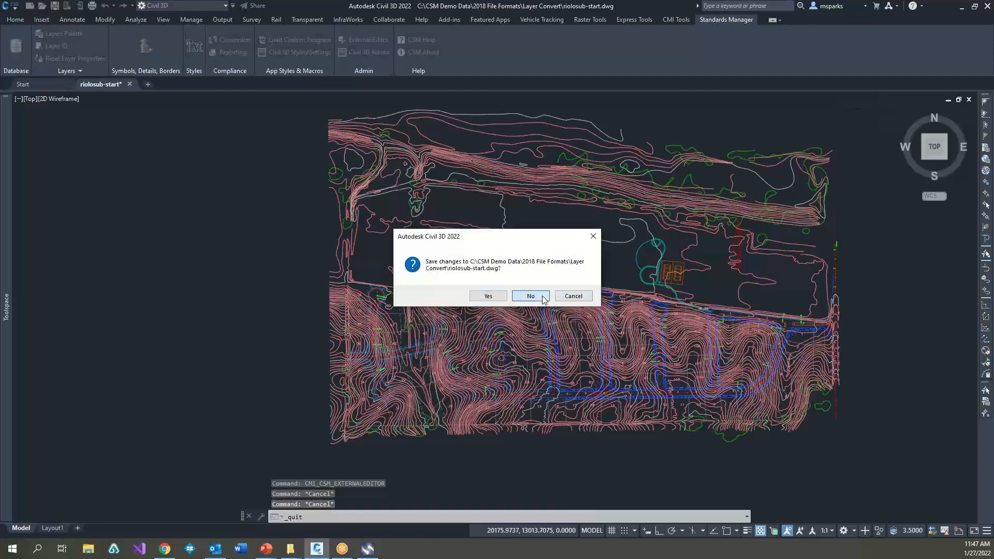
click(542, 297)
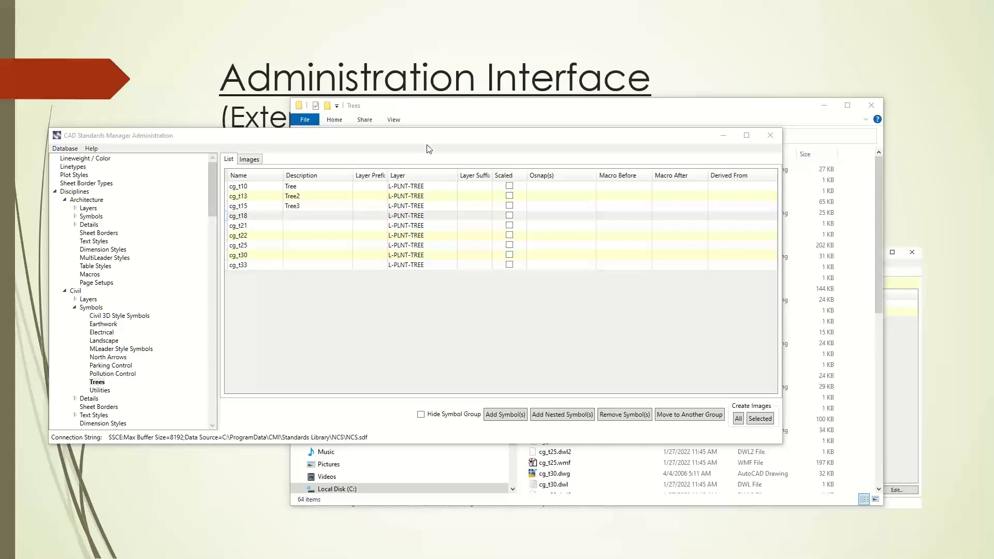
drag(414, 135, 468, 75)
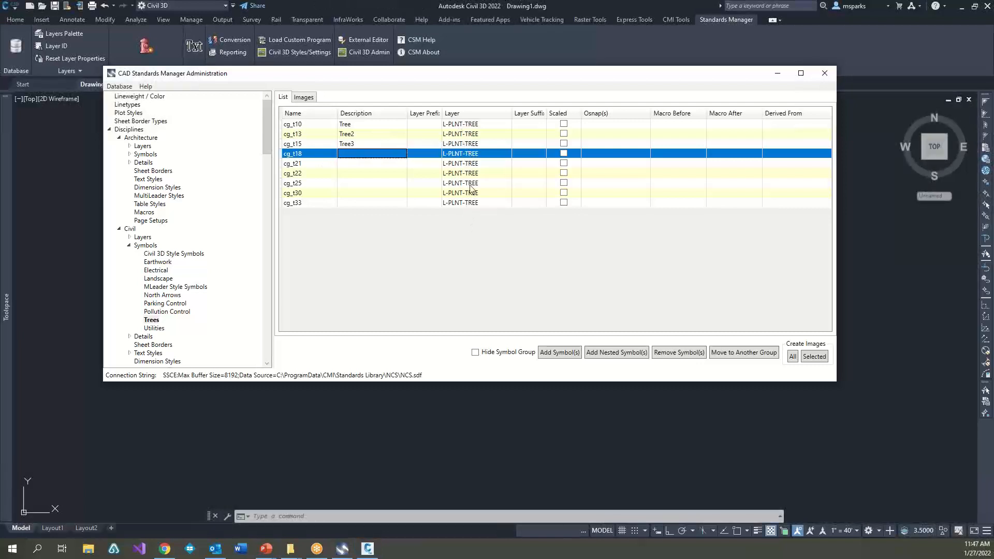
Step: In the restarted Civil 3D, open the Standards Manager symbols palette and display the Civil discipline's Trees group
click(353, 425)
click(339, 446)
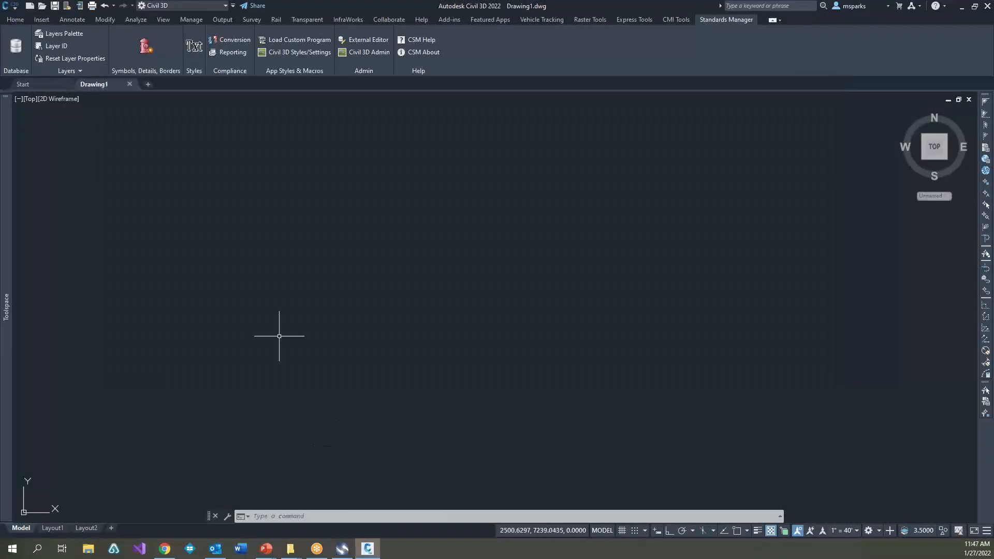
click(249, 262)
click(217, 203)
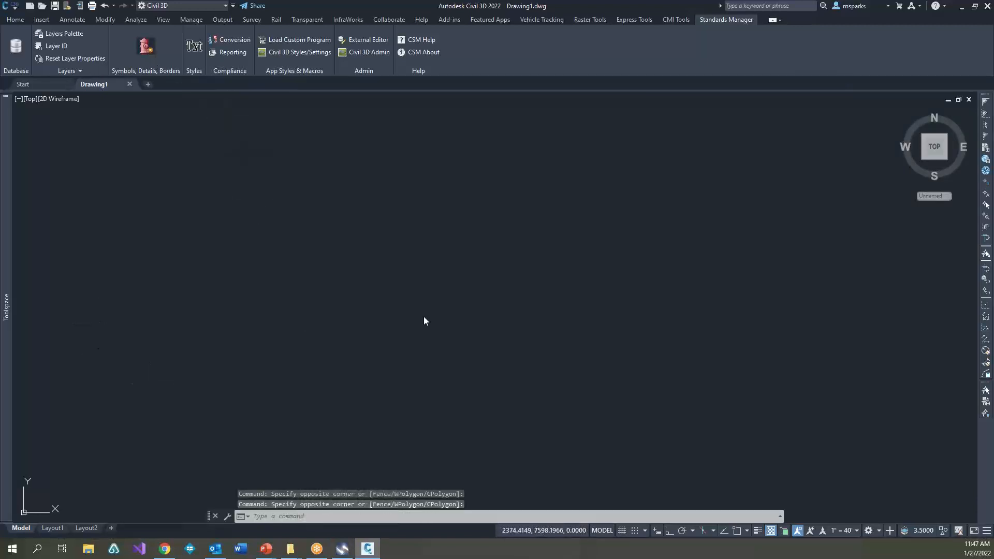
click(174, 158)
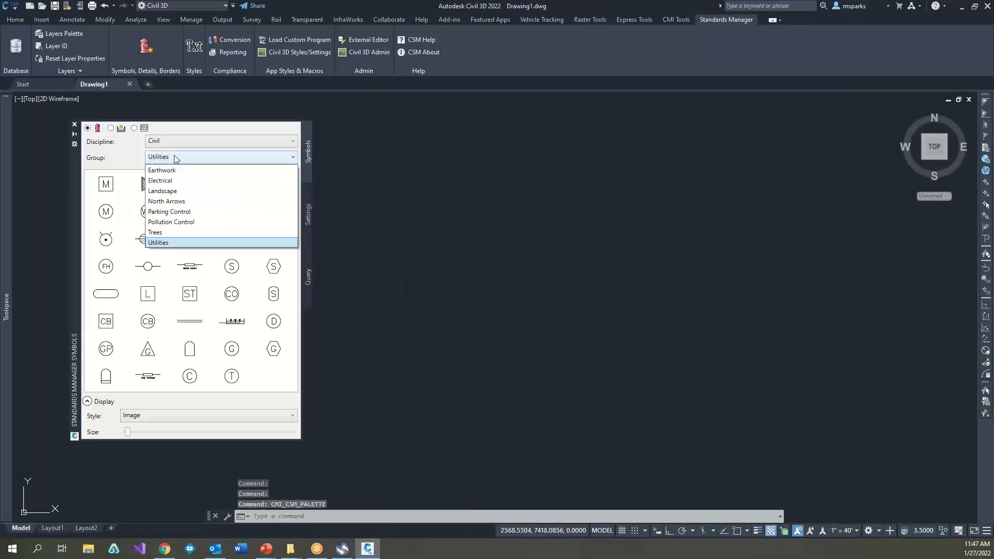
click(171, 232)
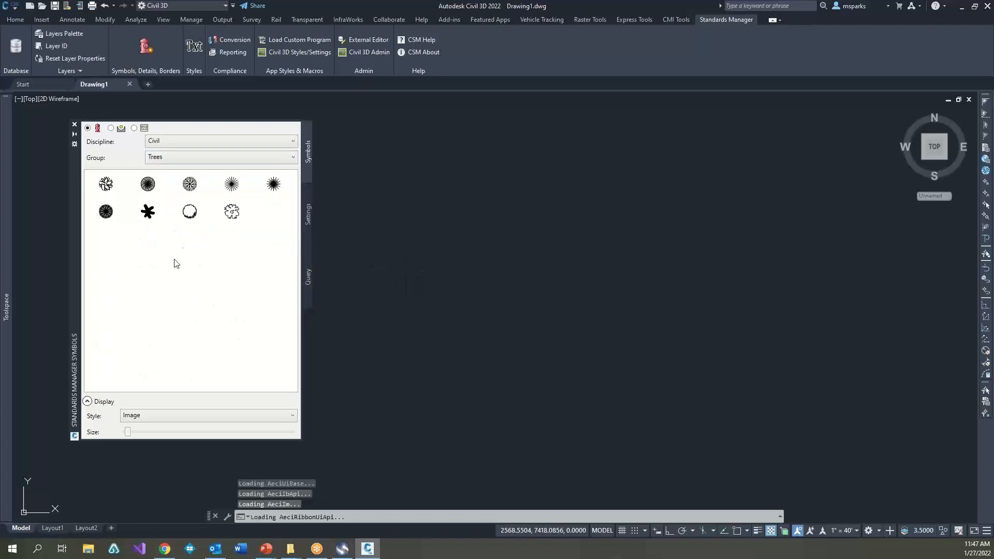
Step: Insert the round-outline tree symbol cg_t30 once near the middle of the empty drawing with a rotation of 0
click(194, 216)
click(470, 265)
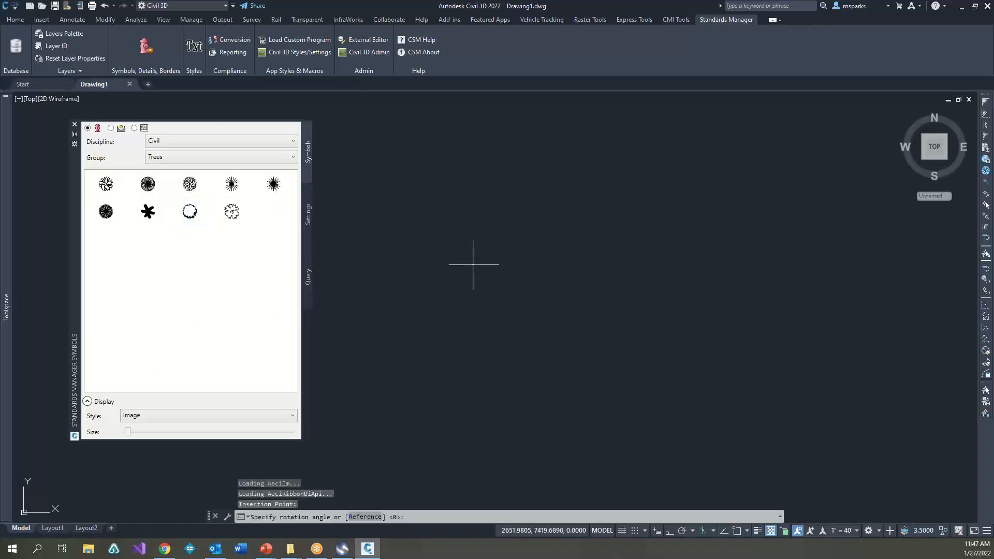
click(527, 325)
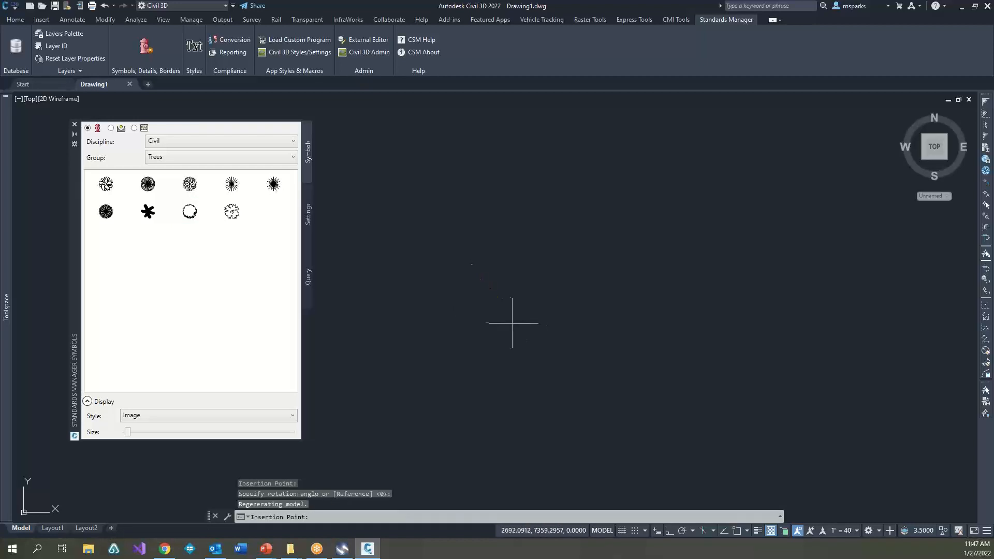
key(Escape)
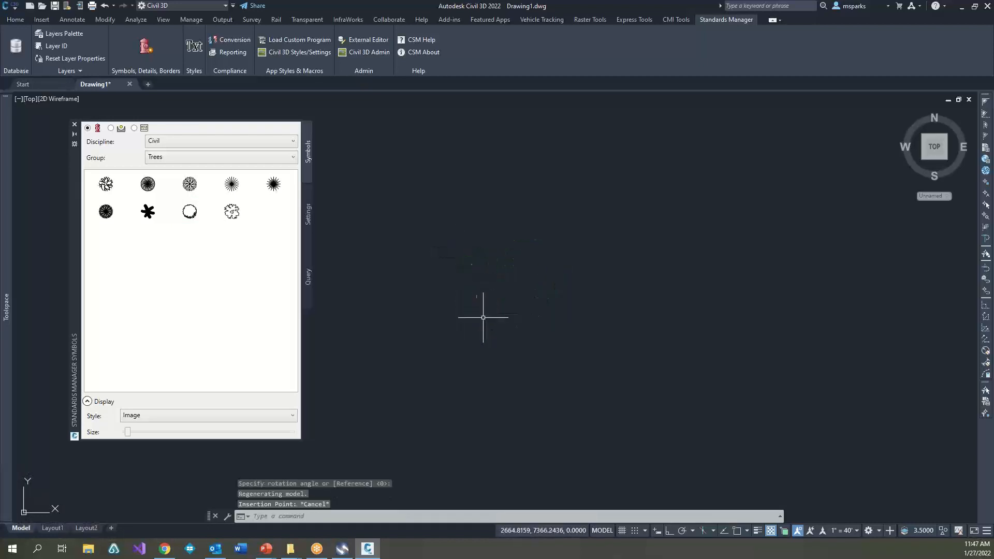
Step: List the inserted tree symbol's properties and check the layer it was placed on
scroll(560, 282, up, 4)
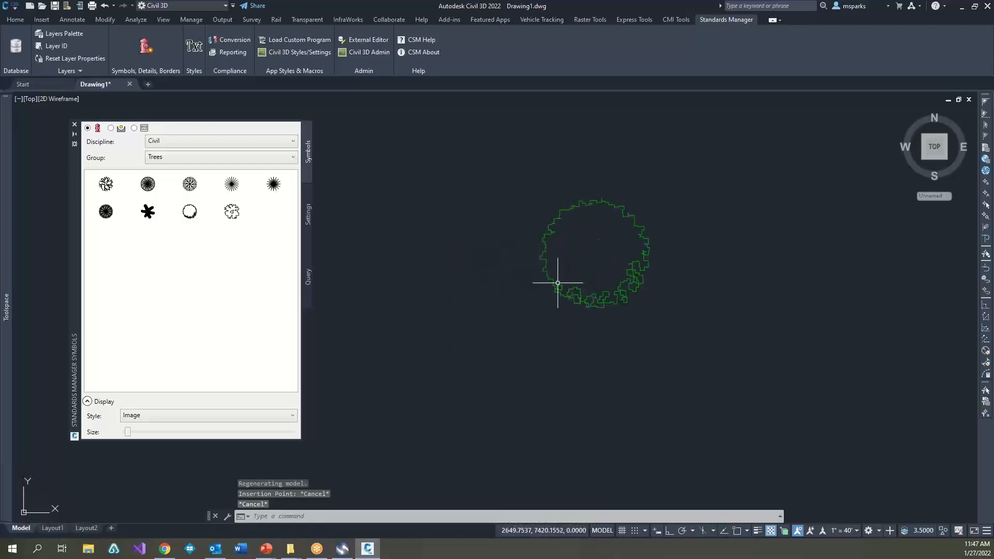
click(550, 288)
text(li)
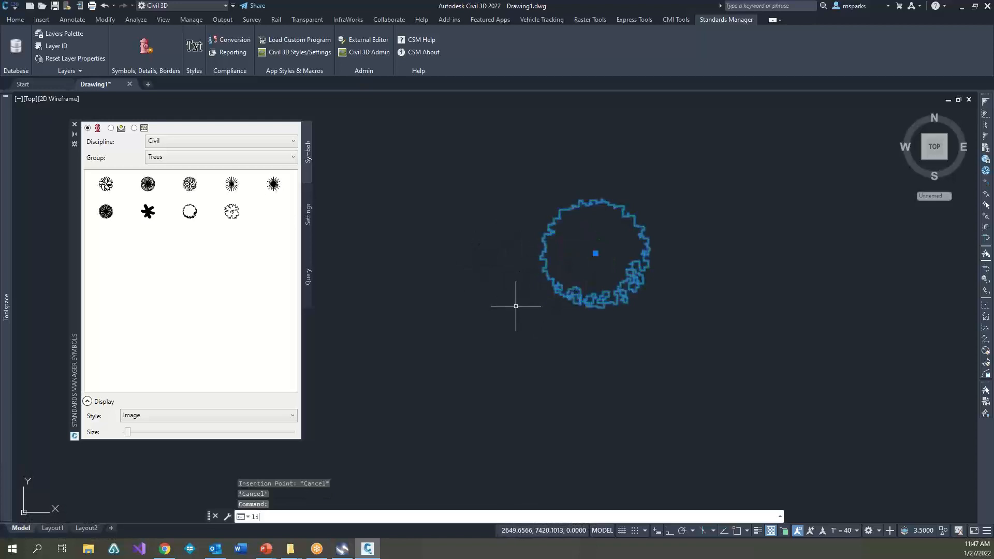
key(Return)
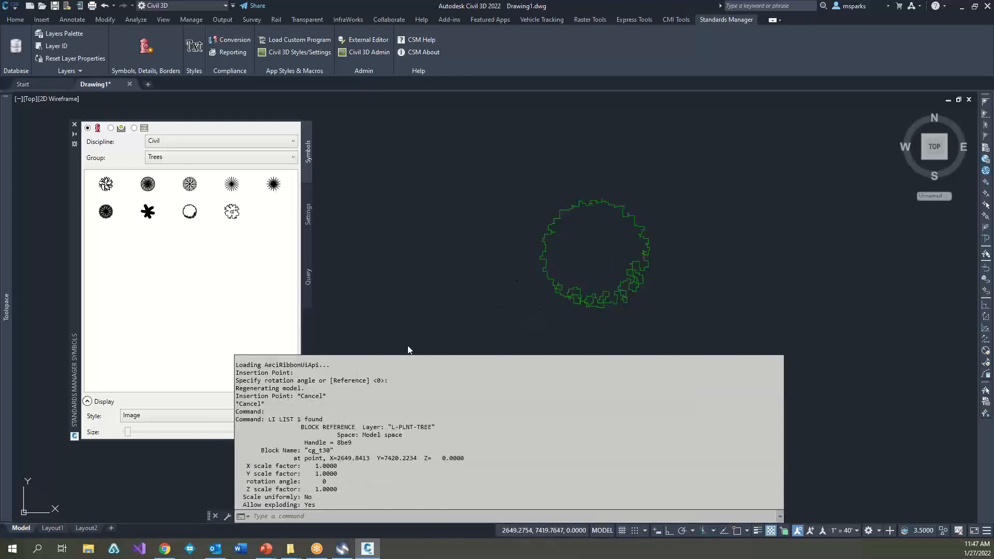
drag(389, 427, 434, 429)
click(499, 298)
key(Escape)
key(Escape)
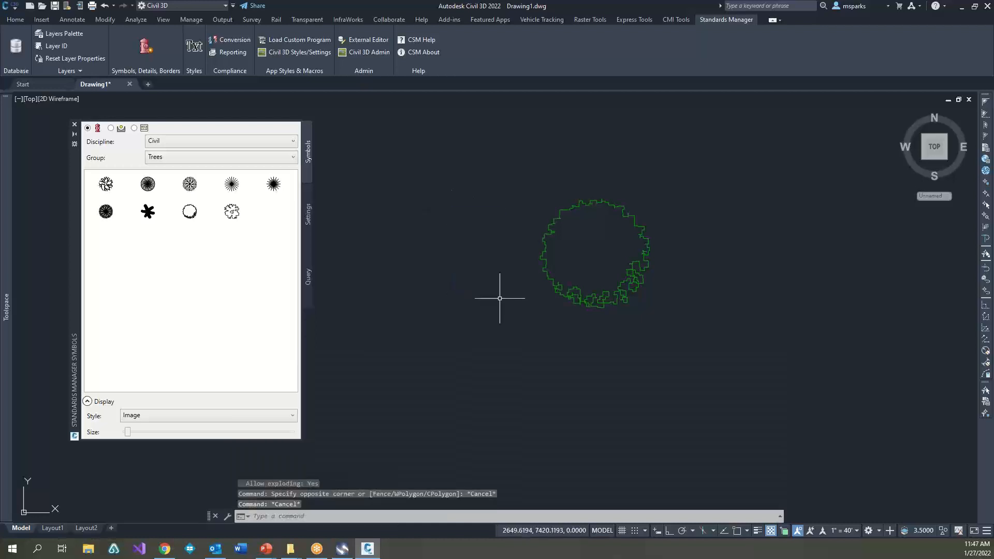
Step: Switch to CAD Standards Manager Administration and create a SQL Server Compact database named DemoTest
click(342, 549)
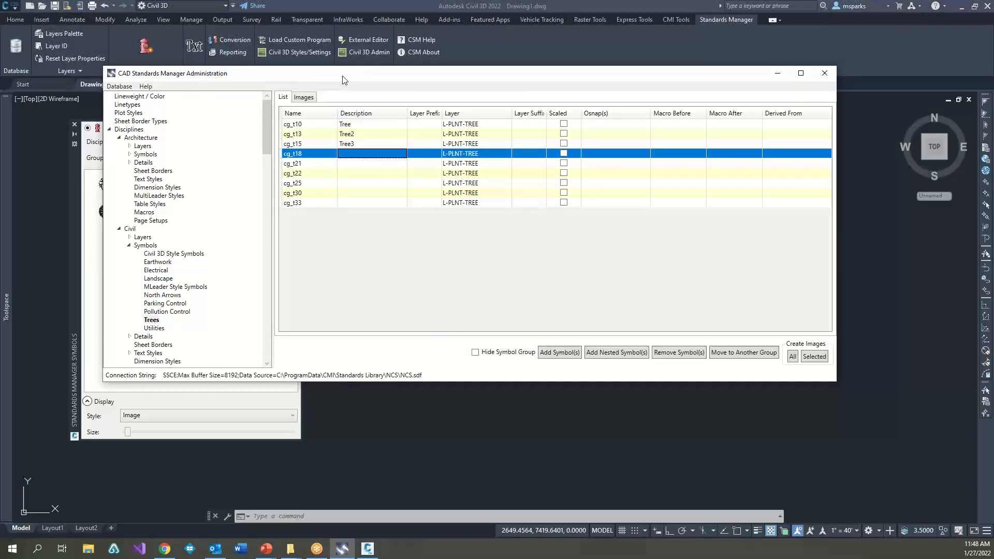
drag(342, 79, 426, 103)
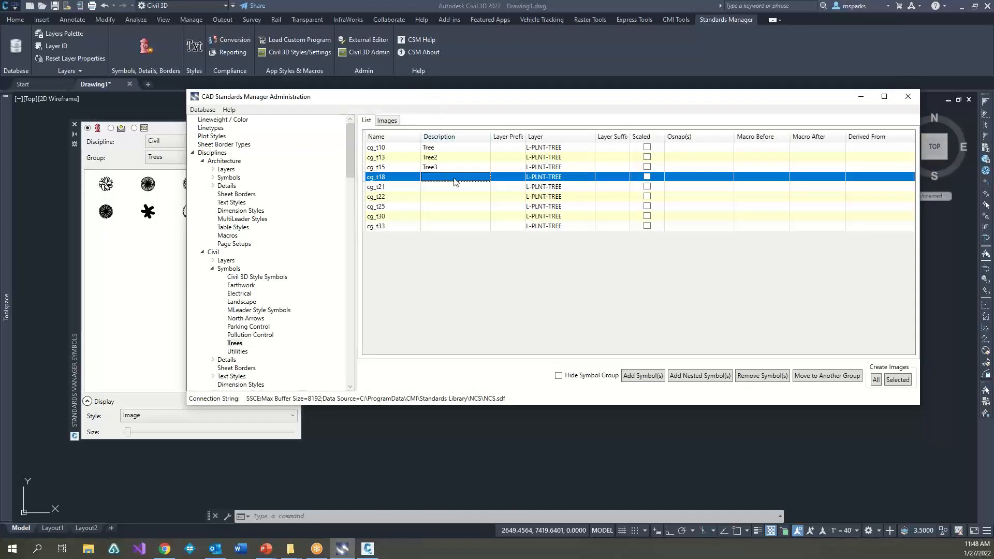
click(209, 111)
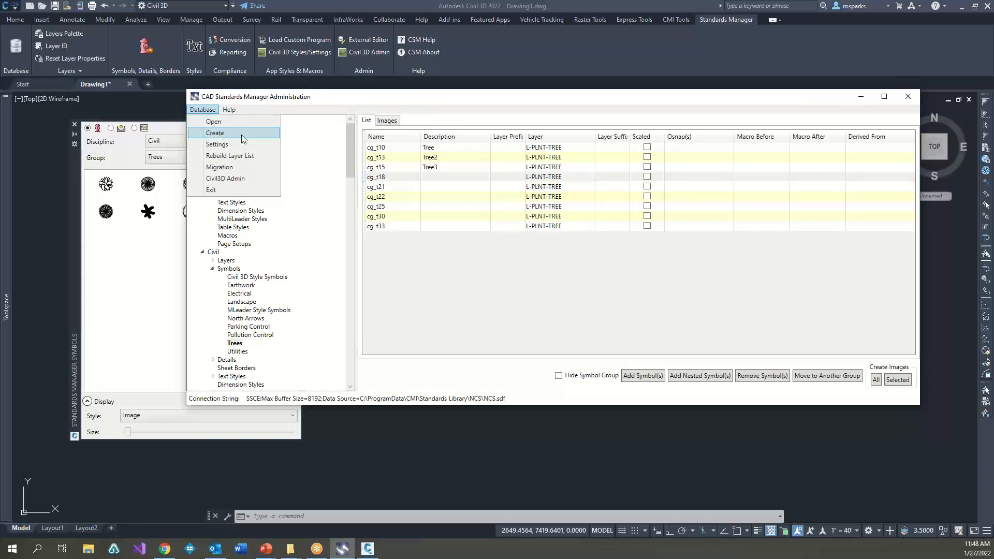
click(209, 111)
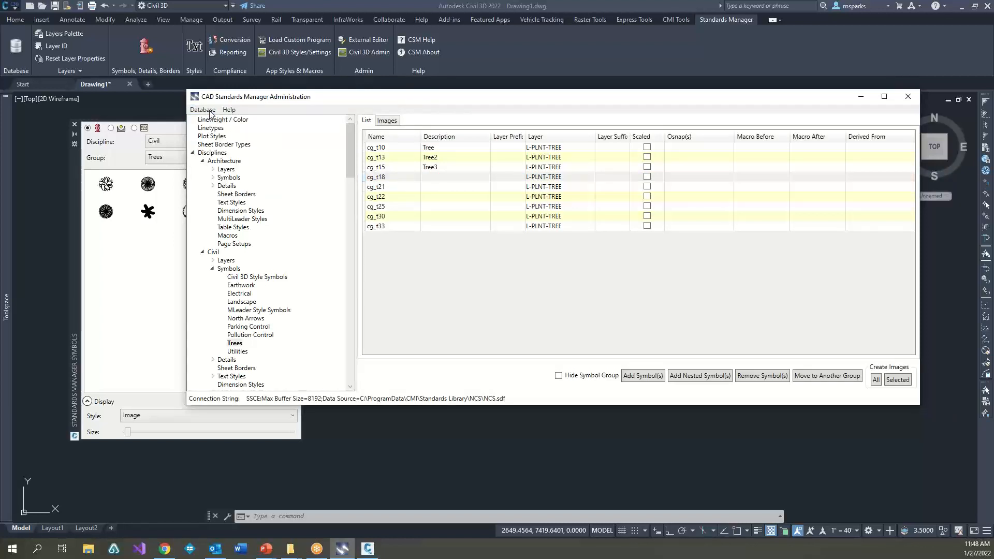
click(210, 110)
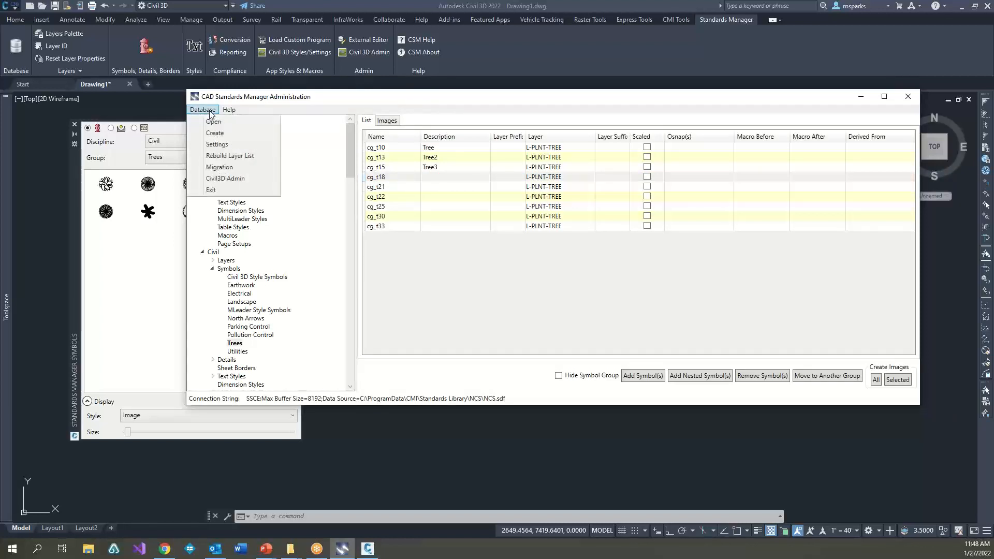
click(226, 136)
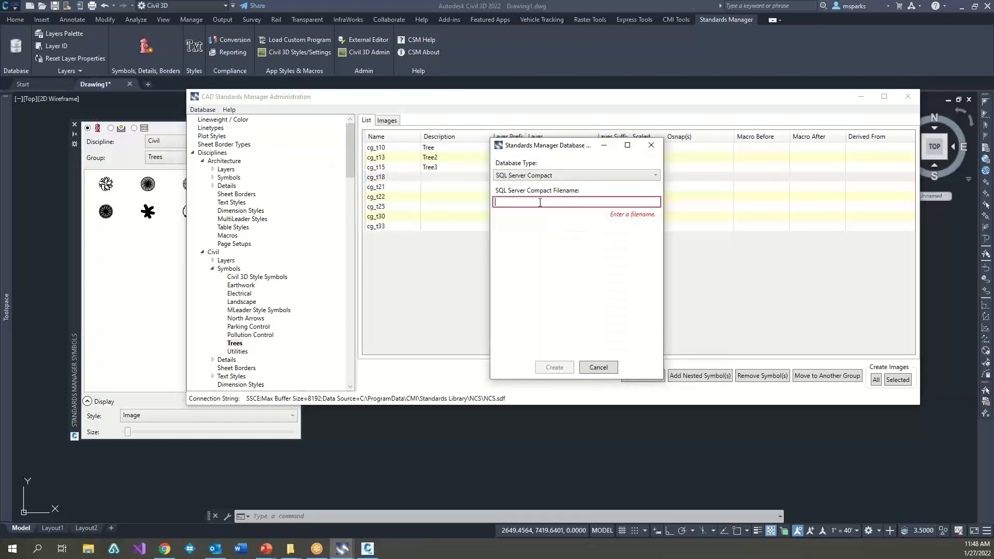
text(DemoTest)
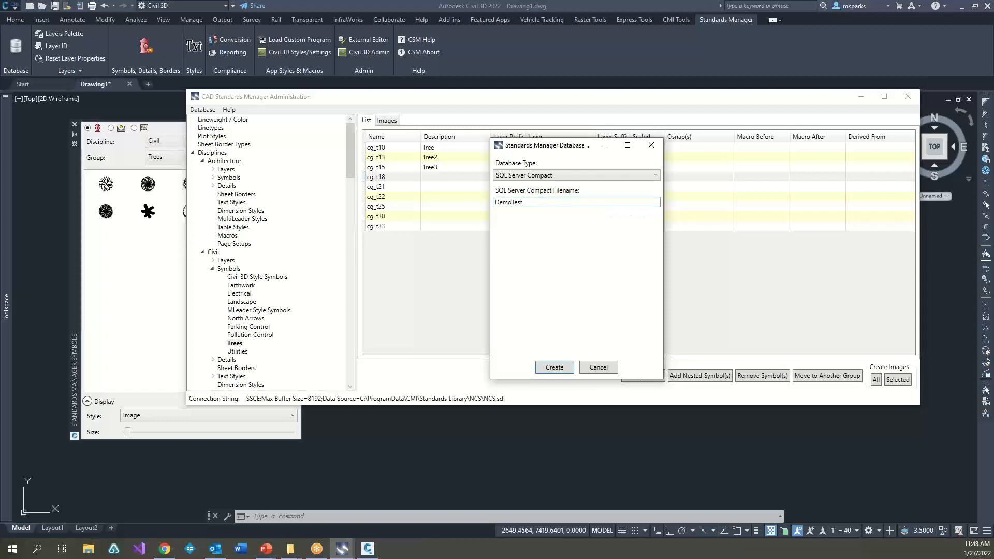
click(569, 367)
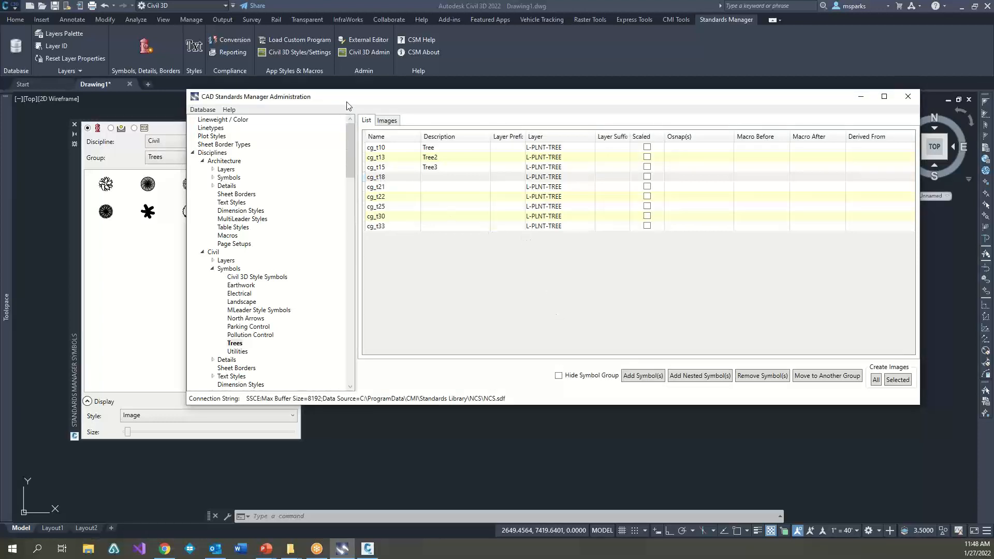
Step: Look through the DemoTest database's Linetypes, Plot Styles, Sheet Border Types and Lineweight / Color sections
click(212, 128)
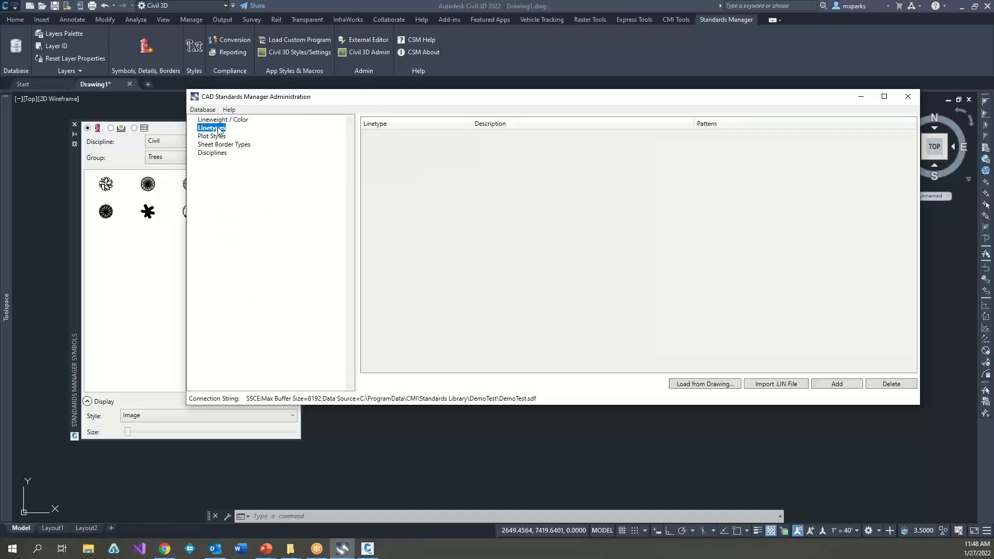
click(215, 135)
click(216, 144)
click(223, 119)
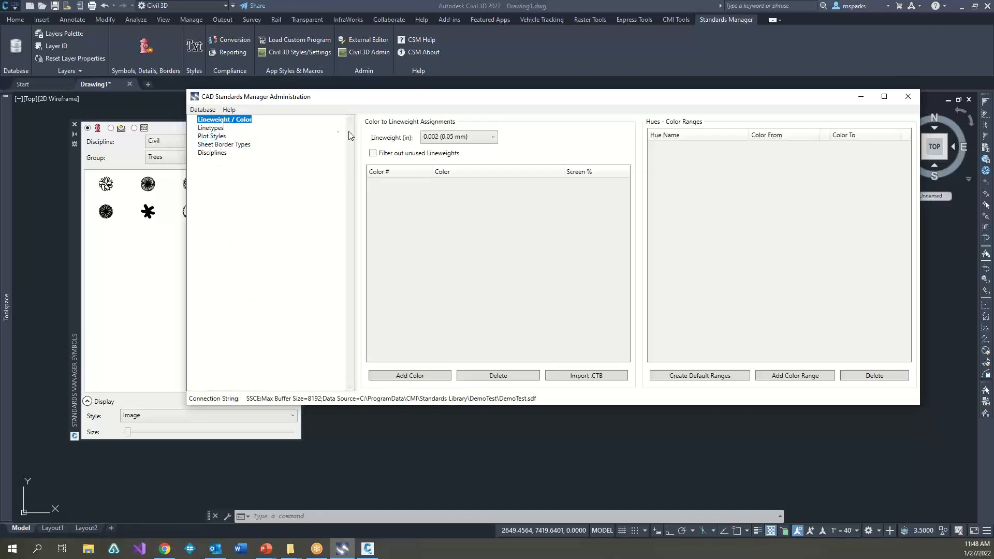
click(209, 128)
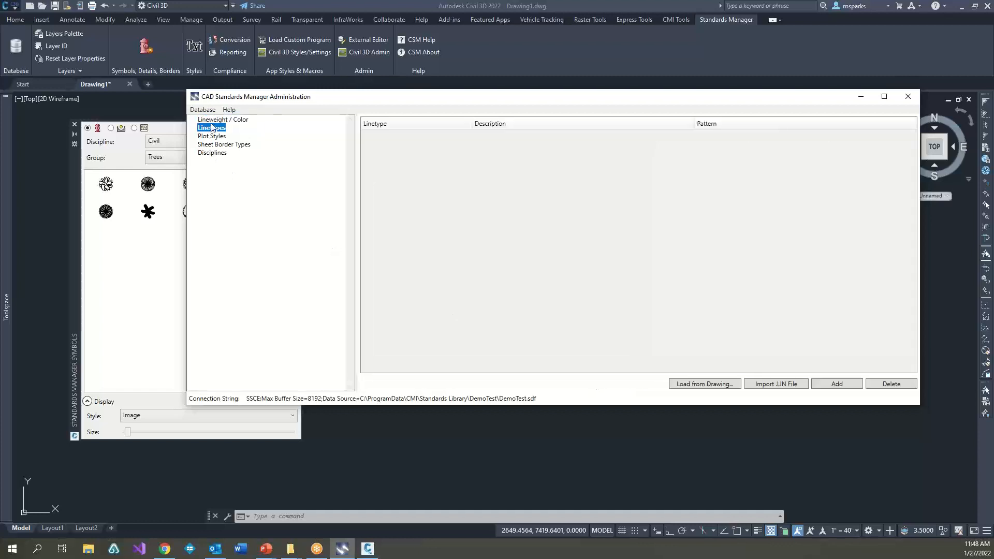
Step: Import CMI Standards Full.ctb from the Create Database folder as the color-to-lineweight assignments and create the default color ranges
click(211, 122)
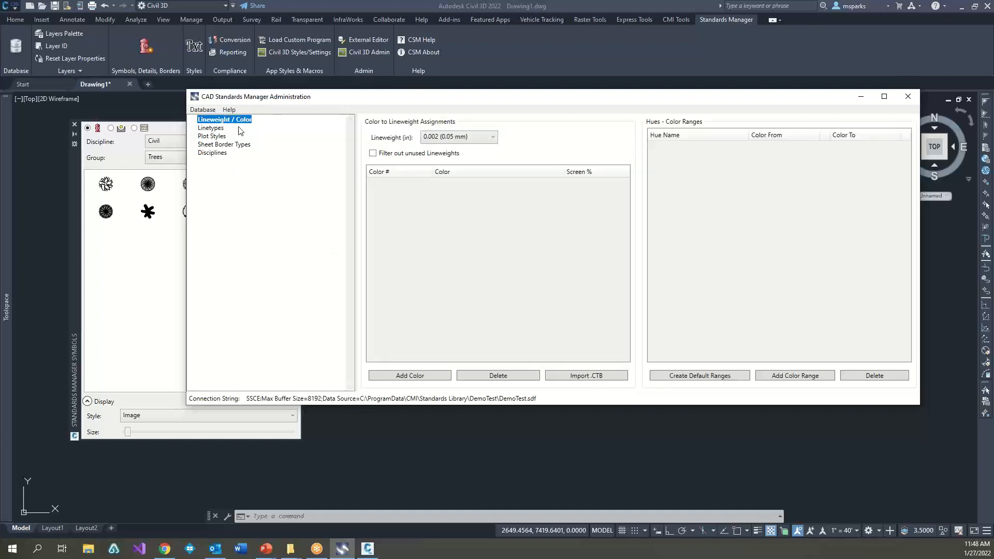
click(577, 375)
click(548, 313)
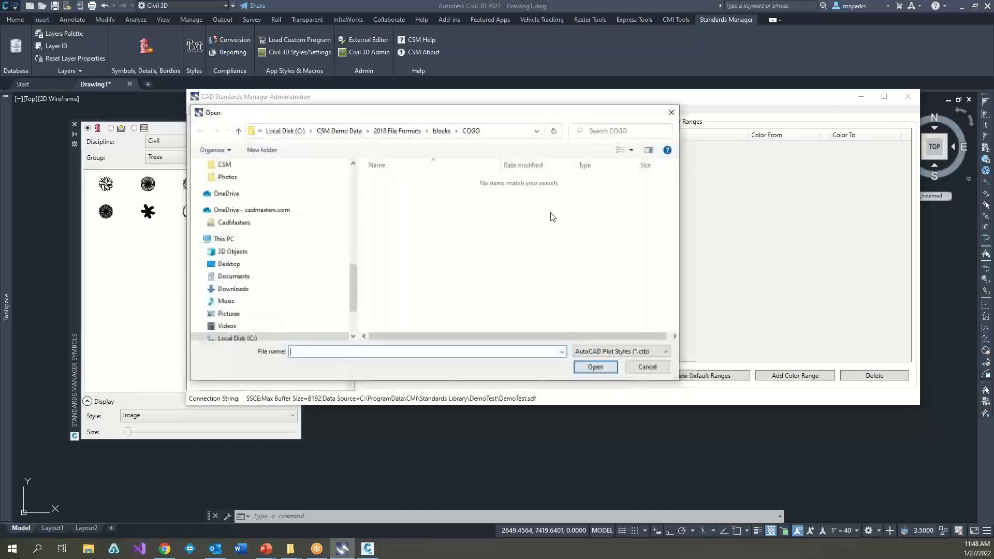
click(401, 132)
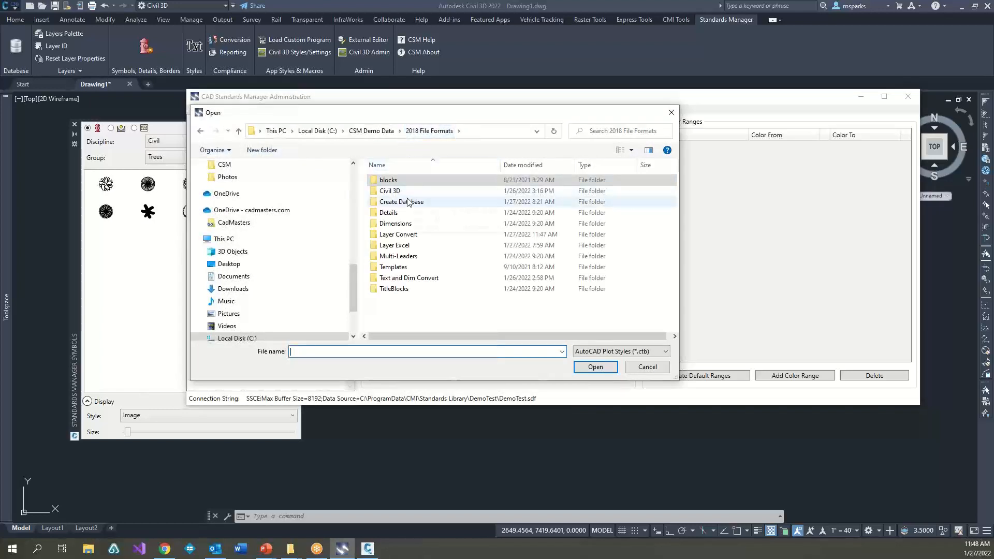
double_click(409, 201)
click(413, 182)
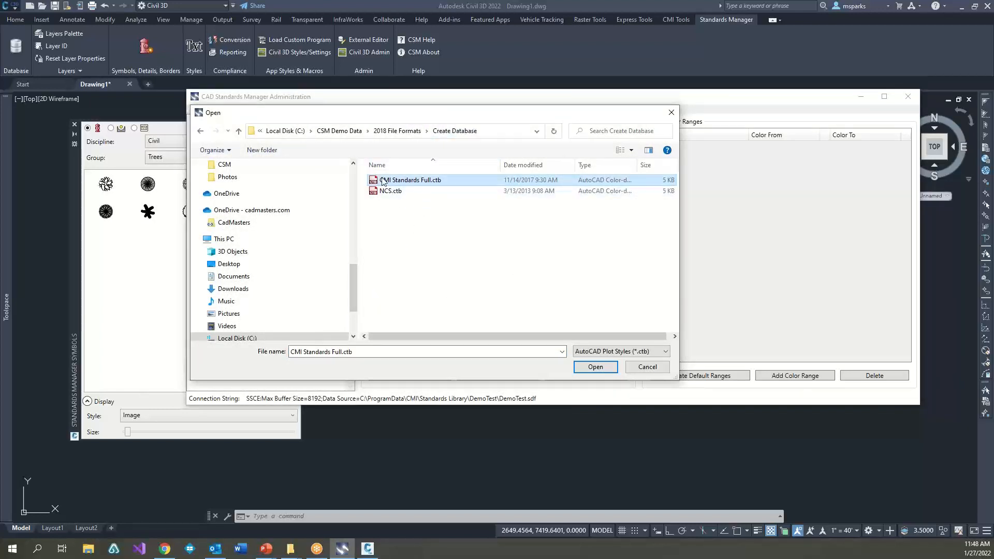
click(591, 367)
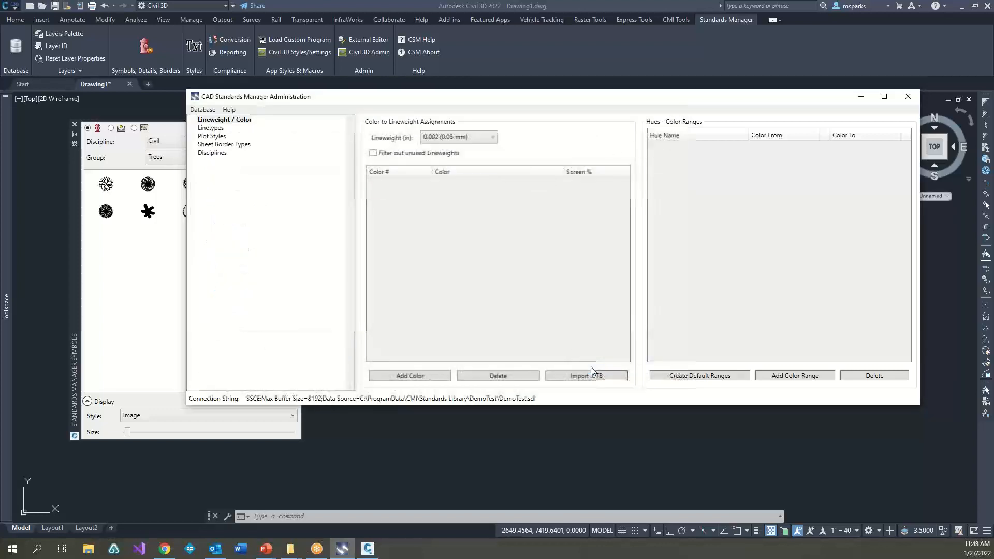
click(719, 376)
Step: Filter out unused lineweights and view the colors assigned to the 0.047 (1.2 mm) and 0.016 (0.4 mm) lineweights
click(402, 154)
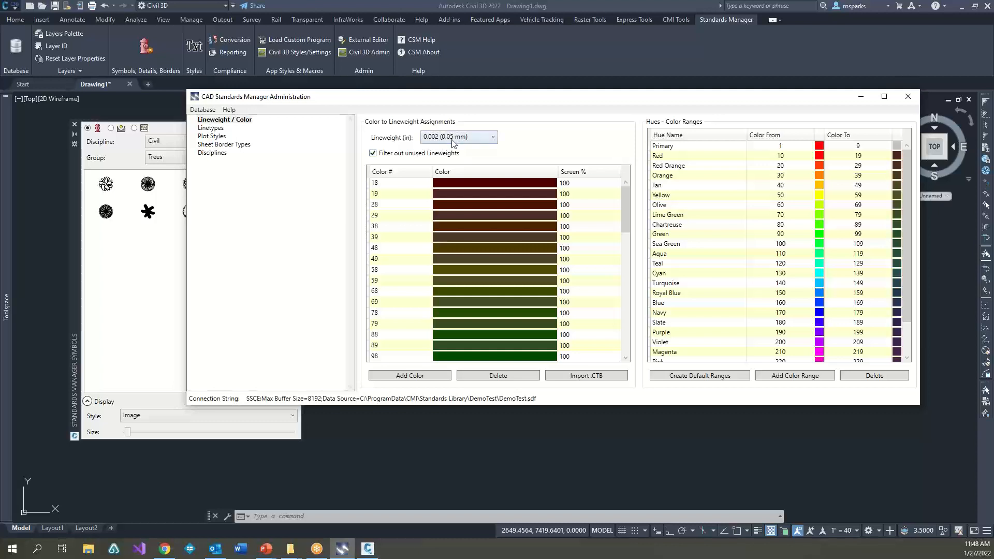
click(452, 139)
click(468, 261)
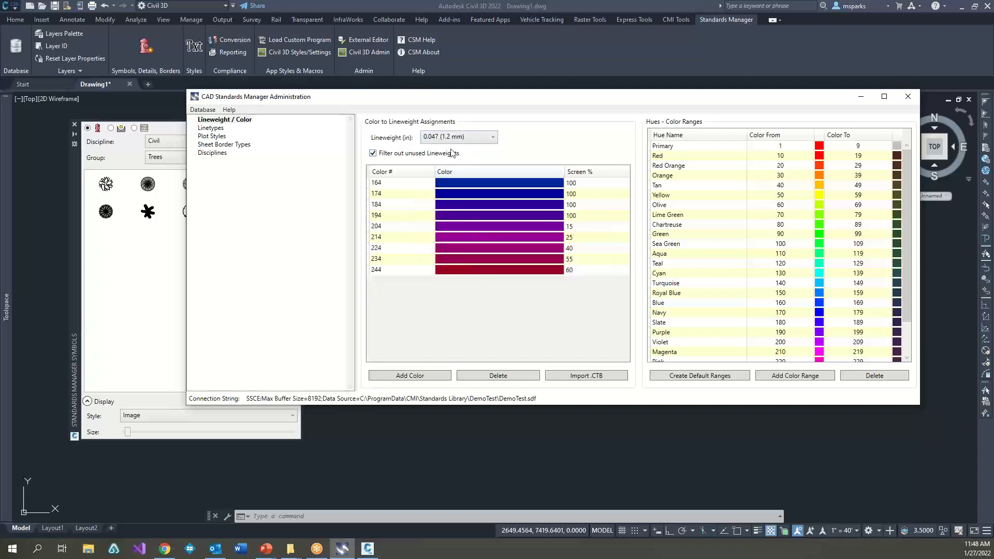
click(456, 138)
click(458, 253)
click(458, 137)
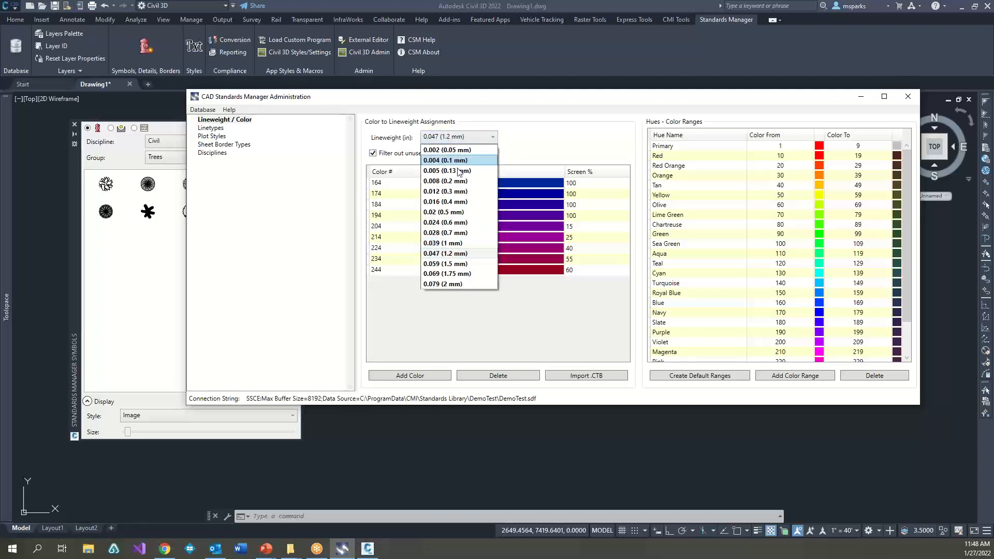
click(450, 202)
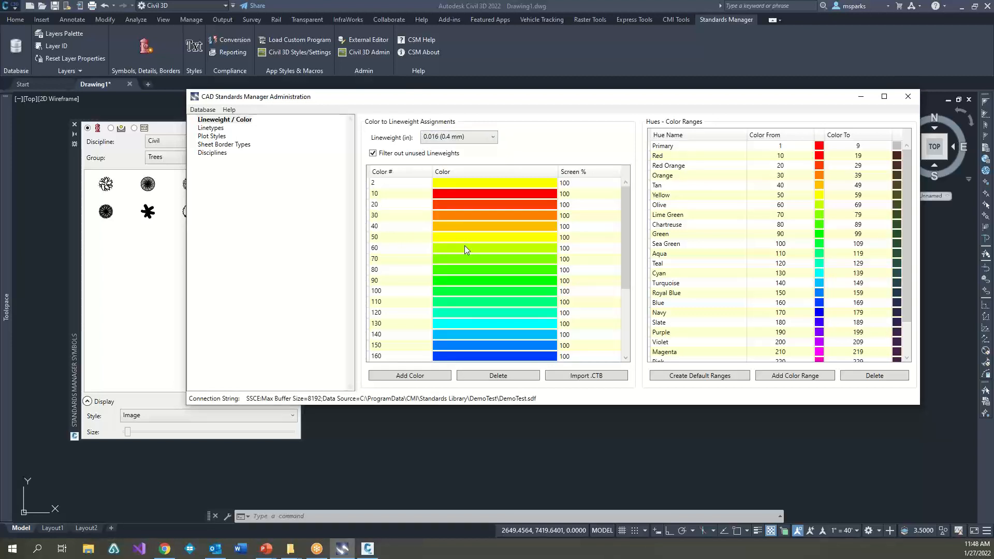
Step: Import the linetypes from acad.lin in the Create Database folder into the DemoTest database
click(211, 128)
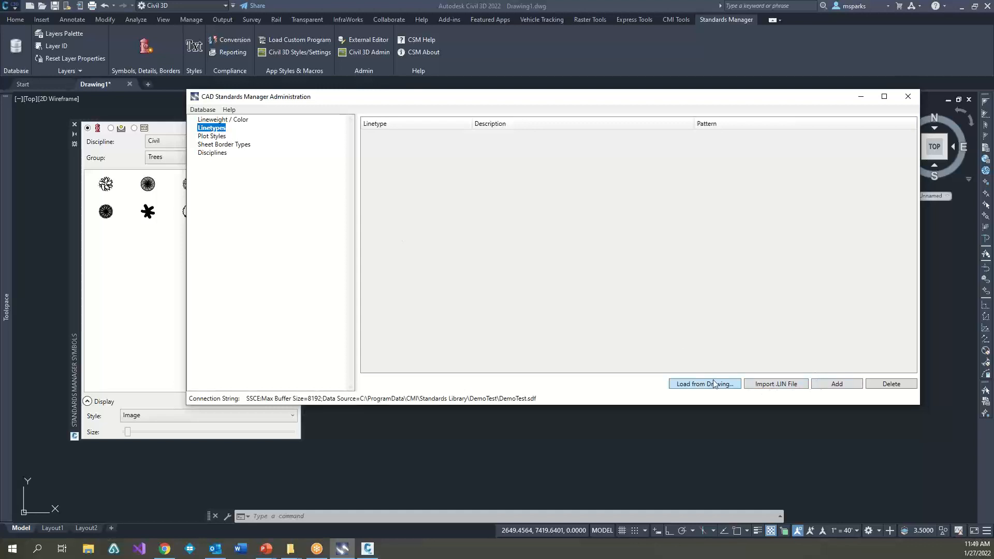
click(800, 388)
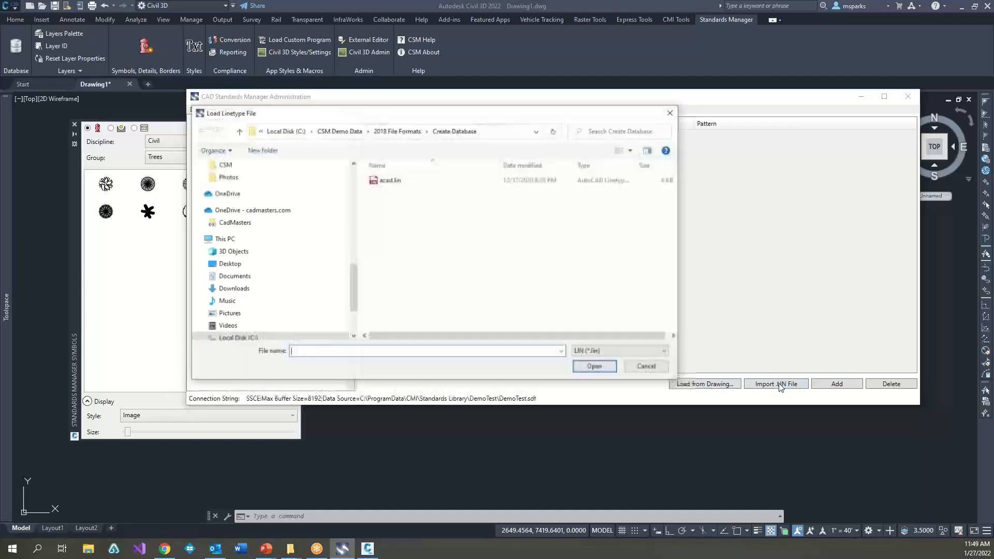
click(390, 180)
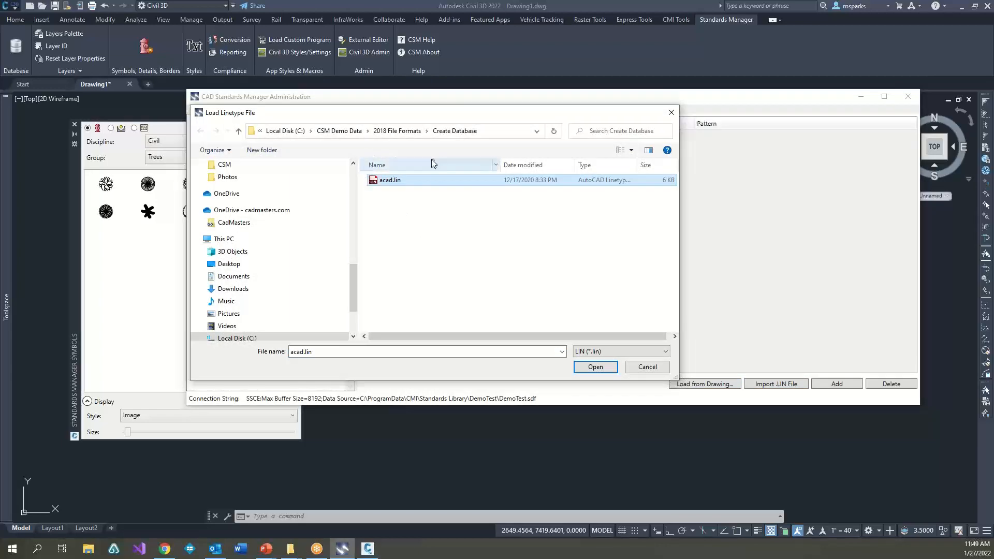
click(598, 366)
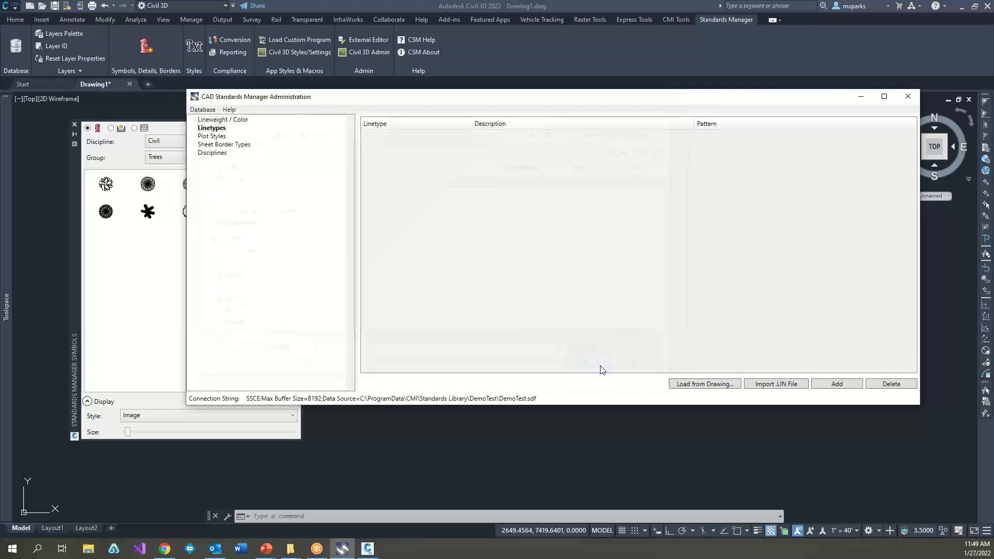
Step: Delete the ISO linetypes from ACAD_ISO02W100 through ACAD_ISO15W100 from the linetype list
drag(916, 181, 915, 155)
click(418, 135)
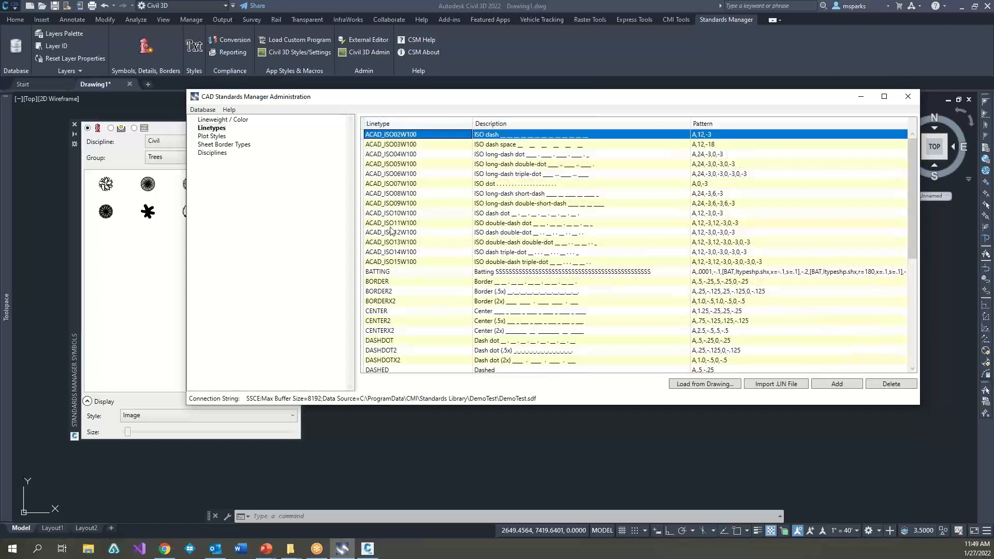
shift+click(394, 262)
click(868, 388)
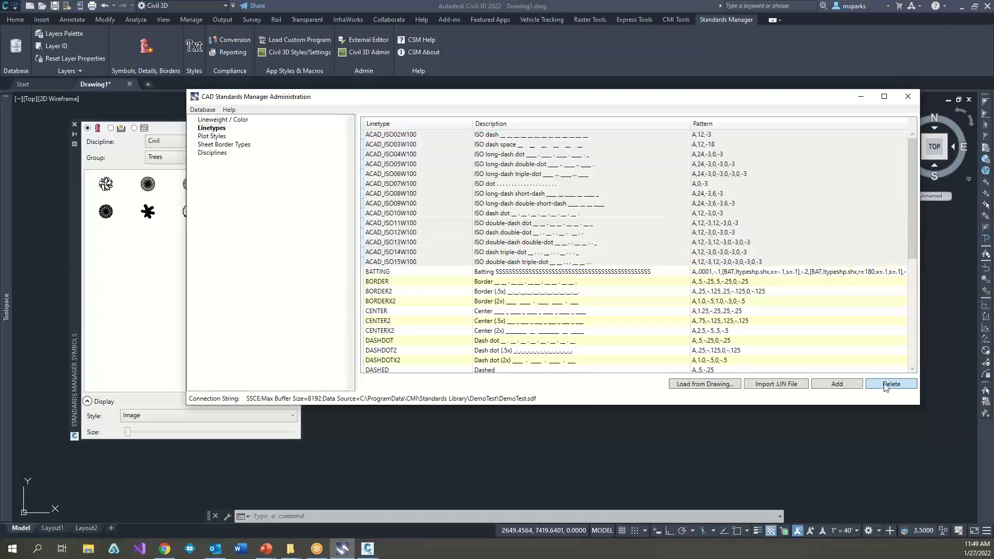
click(518, 313)
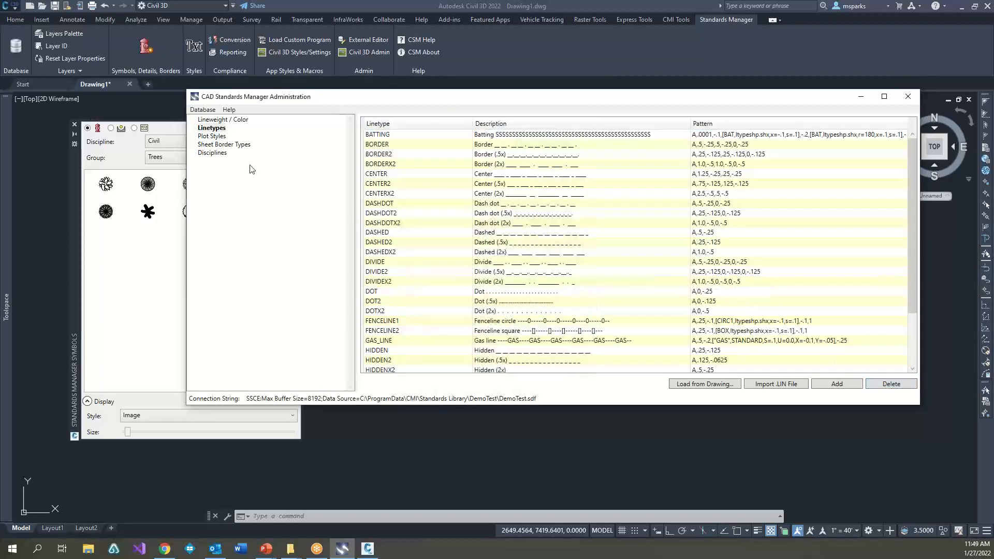
Step: Import the plot styles from NCS.stb and make Black (100%) the default style
click(213, 137)
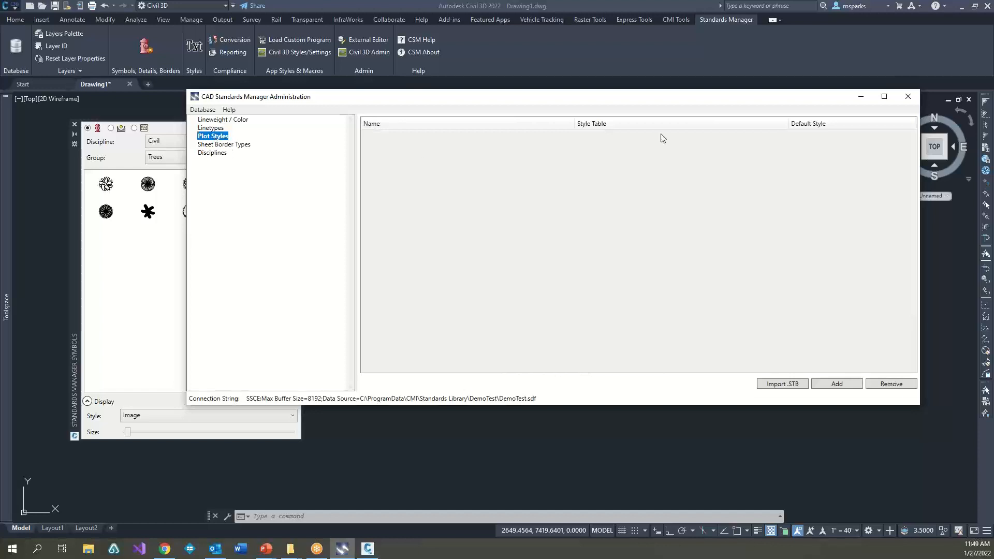
click(783, 385)
double_click(392, 191)
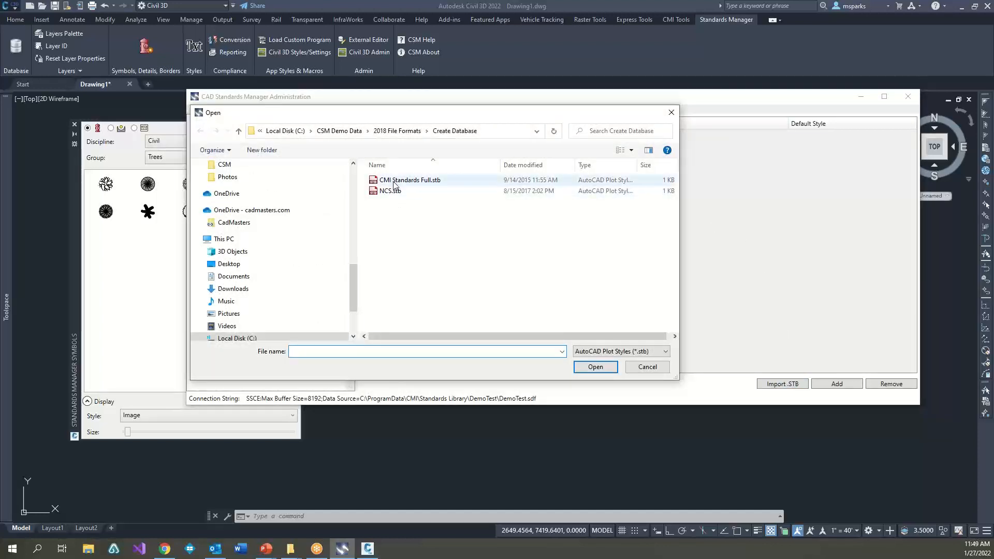
click(393, 144)
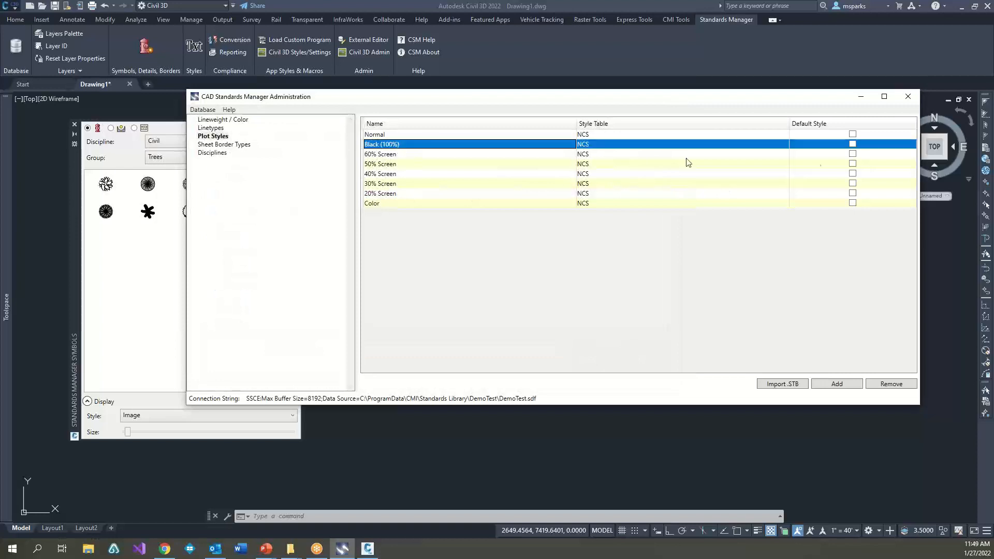
click(853, 144)
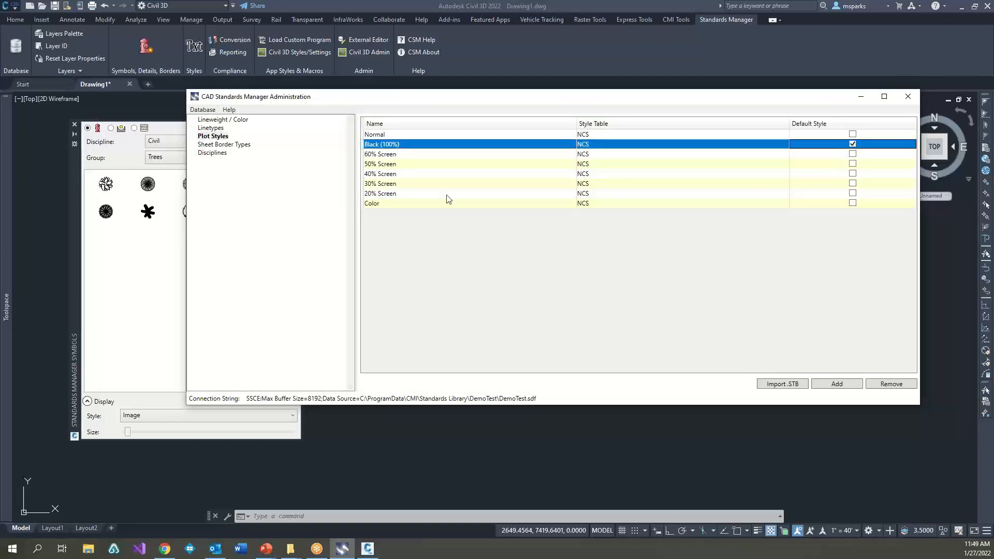
Step: Start a new discipline named Civil and set its number of layer categories to 5
click(219, 153)
right_click(219, 153)
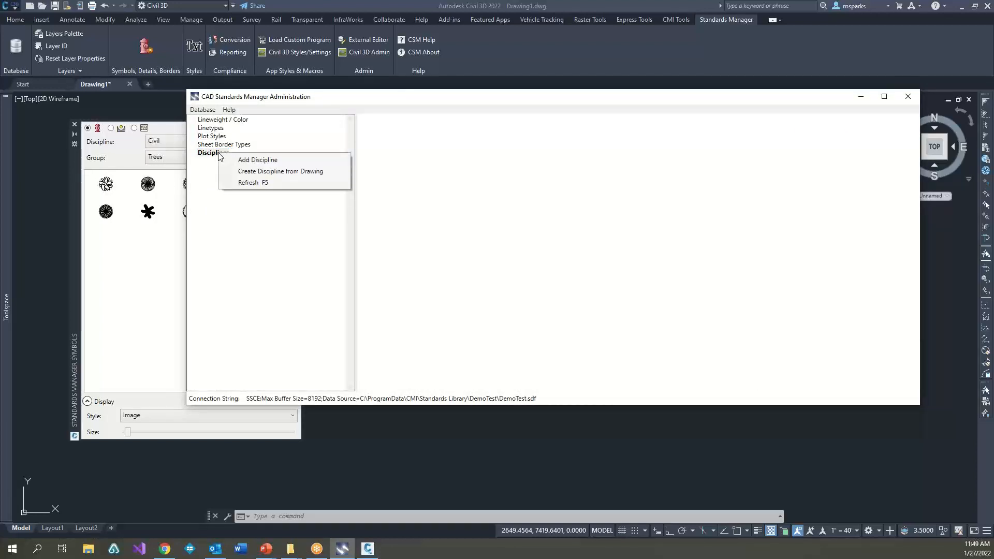
click(258, 162)
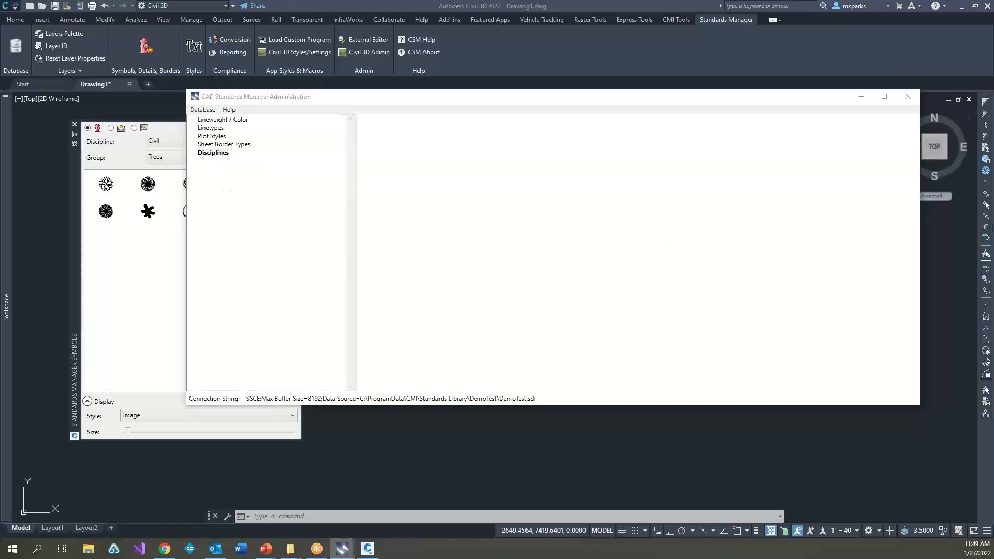
drag(560, 162, 473, 146)
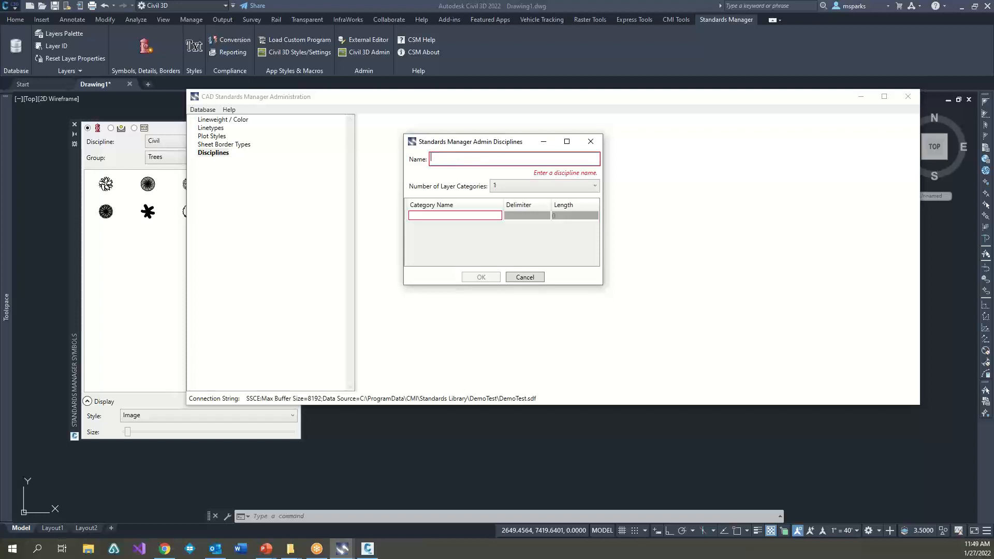
text(Civil)
click(495, 190)
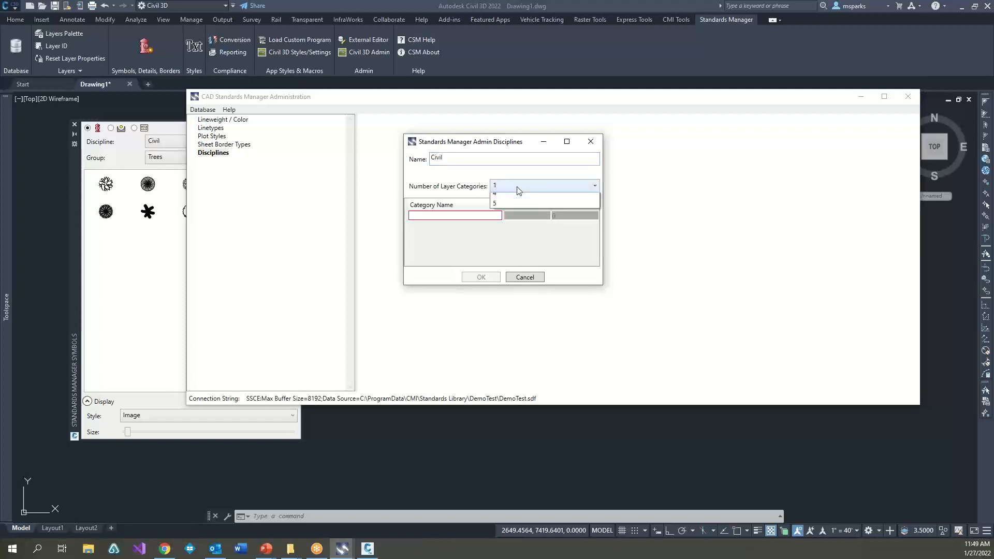
click(517, 240)
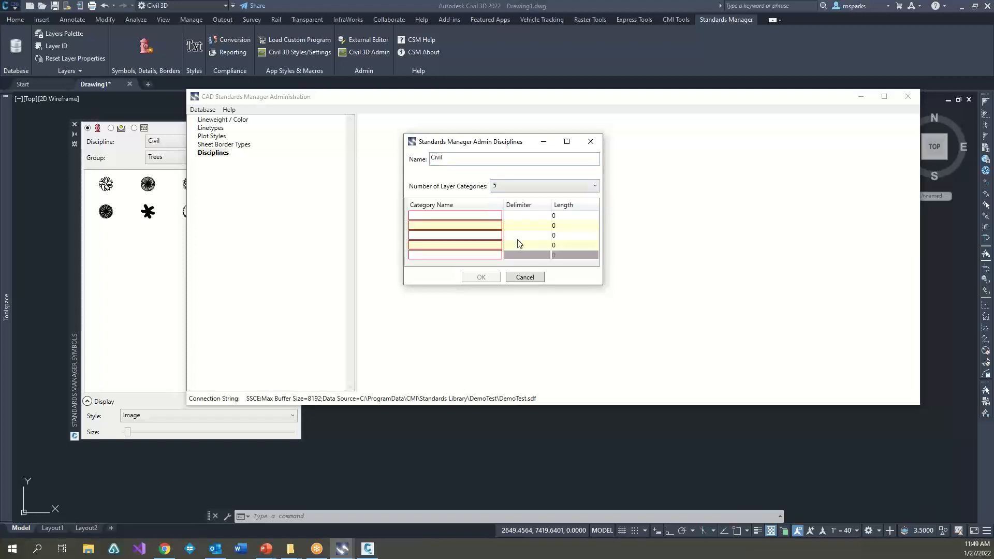
Step: Name the five layer categories 1 through 5, give categories 1 to 4 a hyphen delimiter, and save the Civil discipline
click(463, 218)
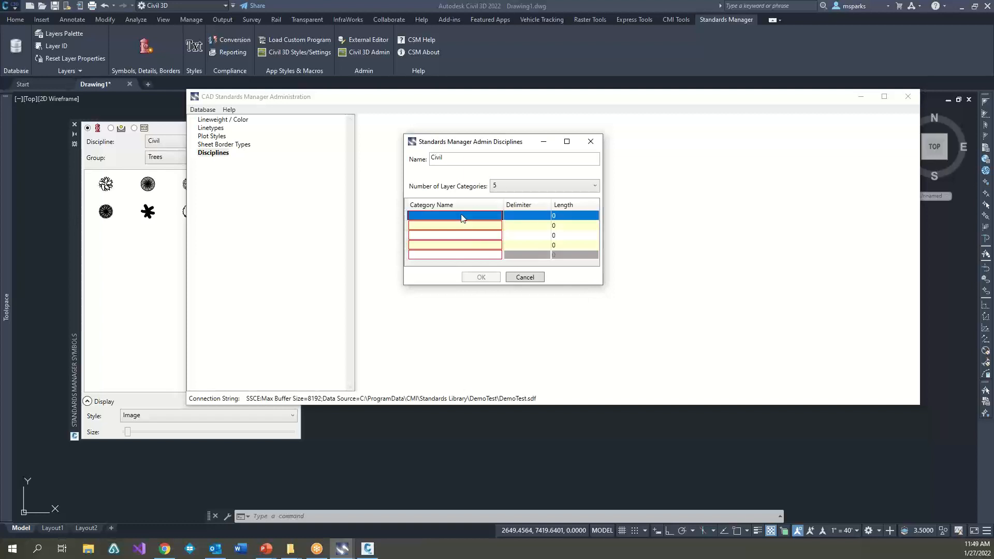
text(1)
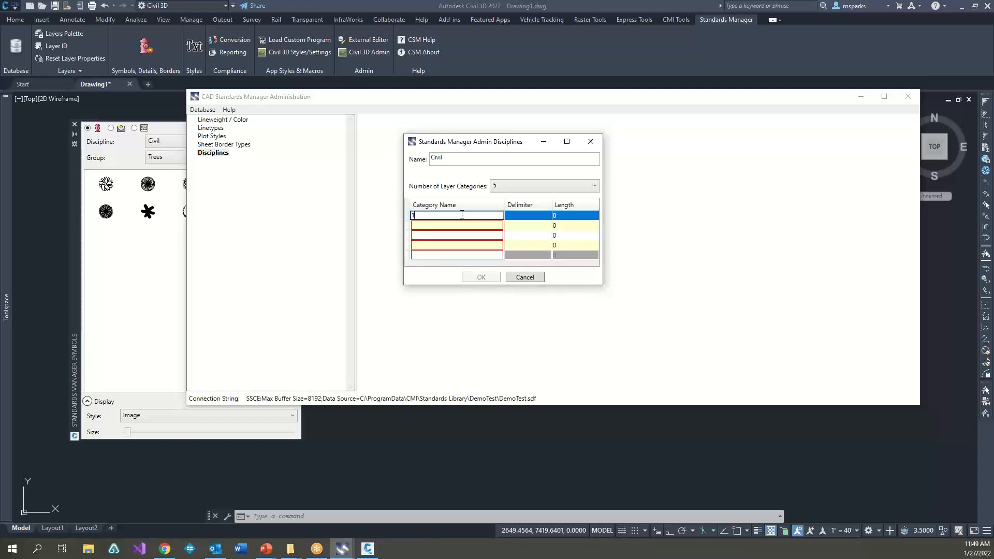
key(Tab)
text(-)
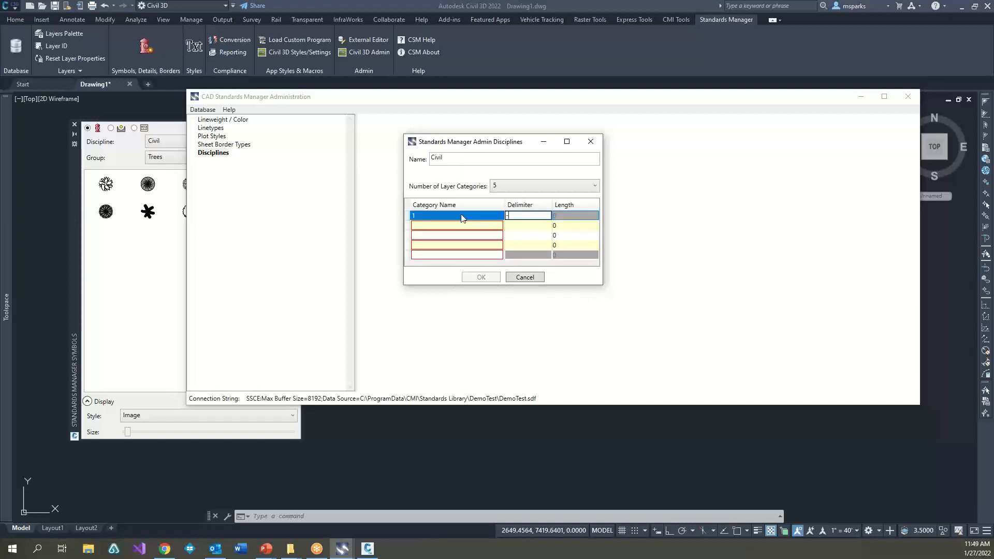
key(Tab)
text(2)
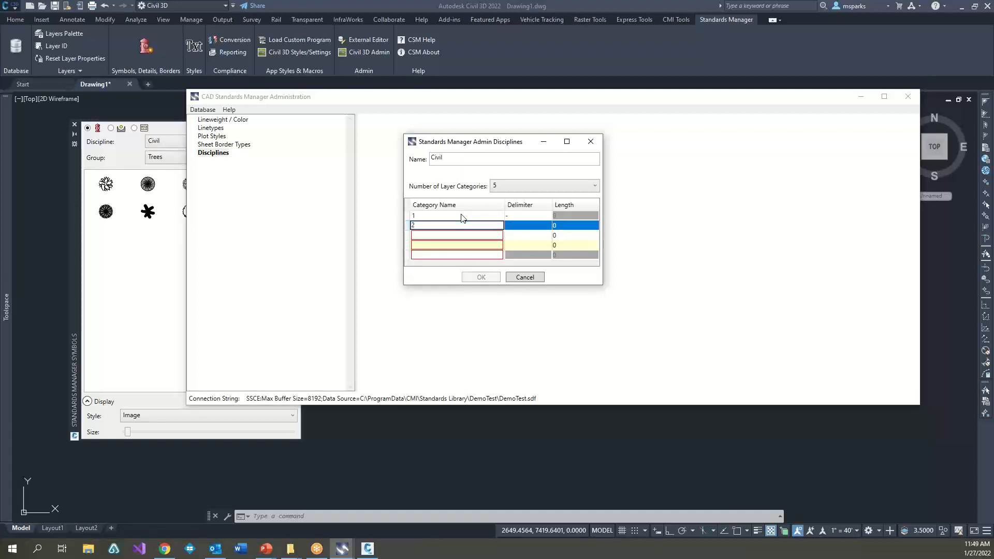
key(Tab)
text(-)
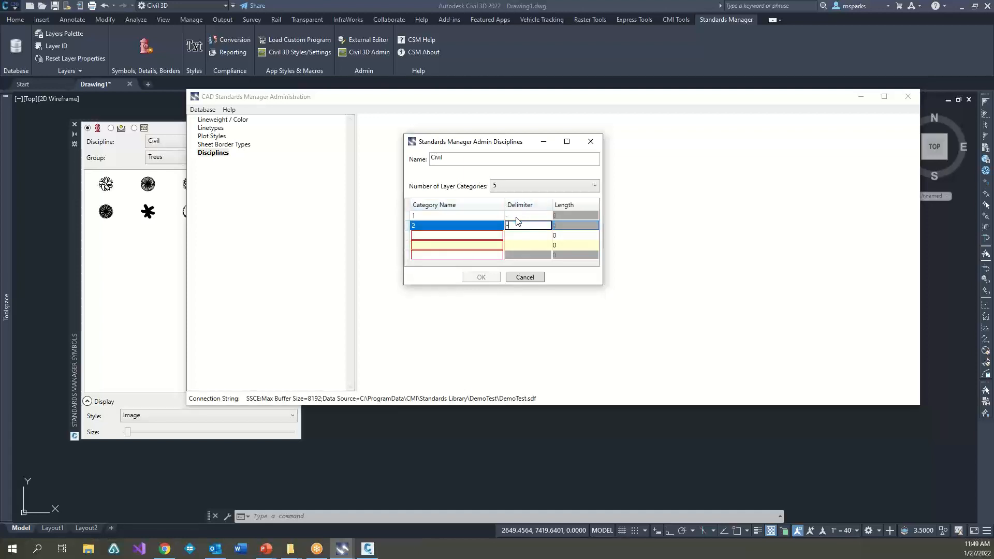
key(Tab)
text(3)
key(Tab)
text(-)
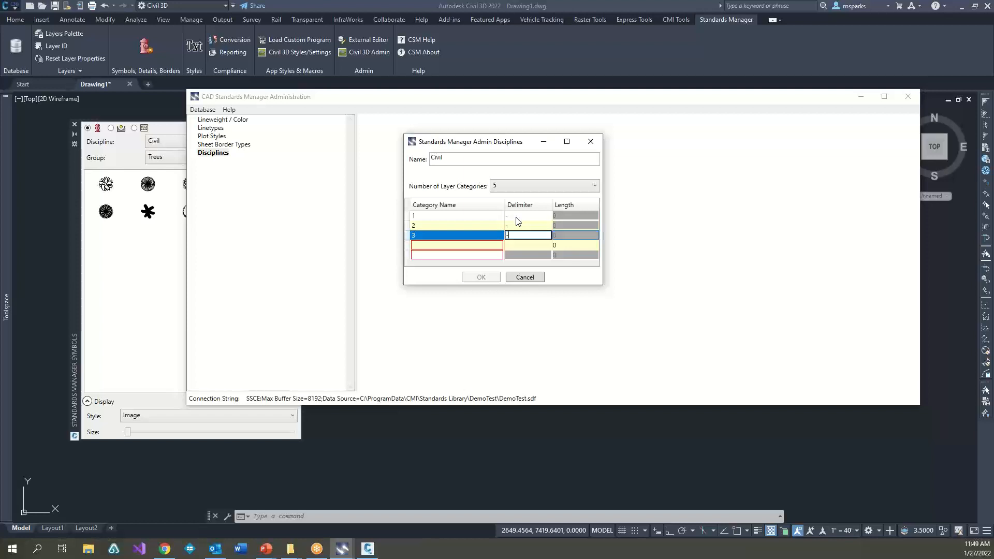
key(Tab)
text(4)
key(Tab)
text(-)
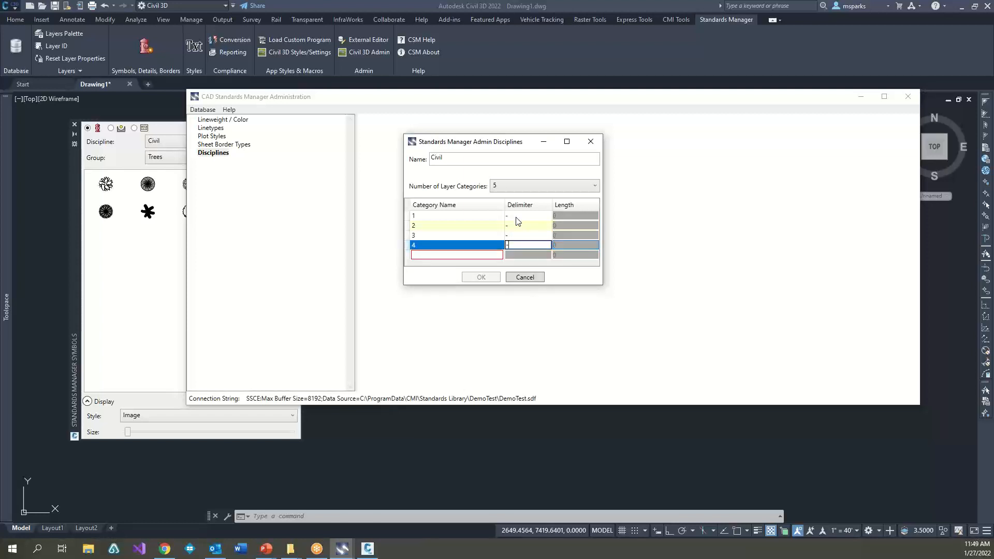
key(Tab)
text(5)
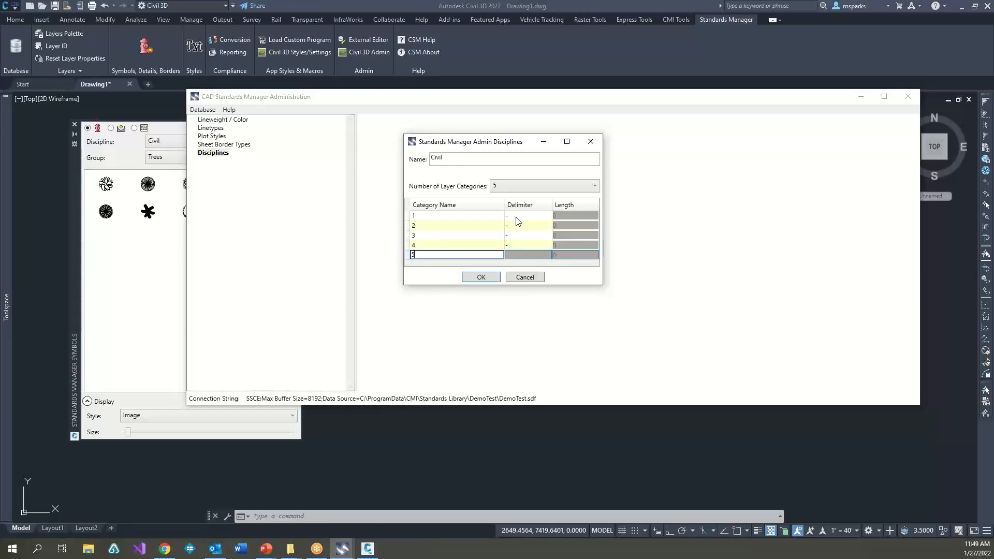
click(482, 277)
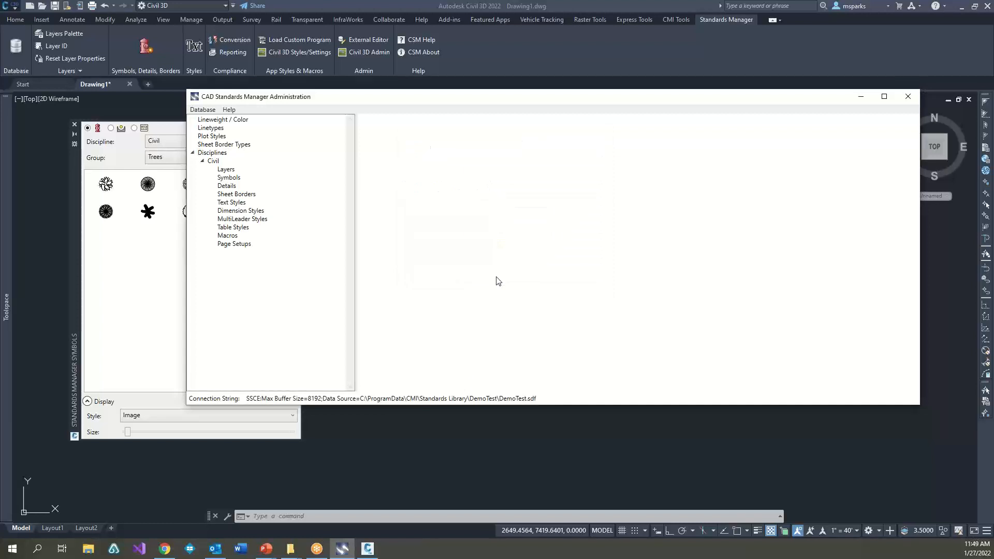
Step: Add a component with abbreviation C and description Civil to layer category 1 of the Civil discipline
click(225, 171)
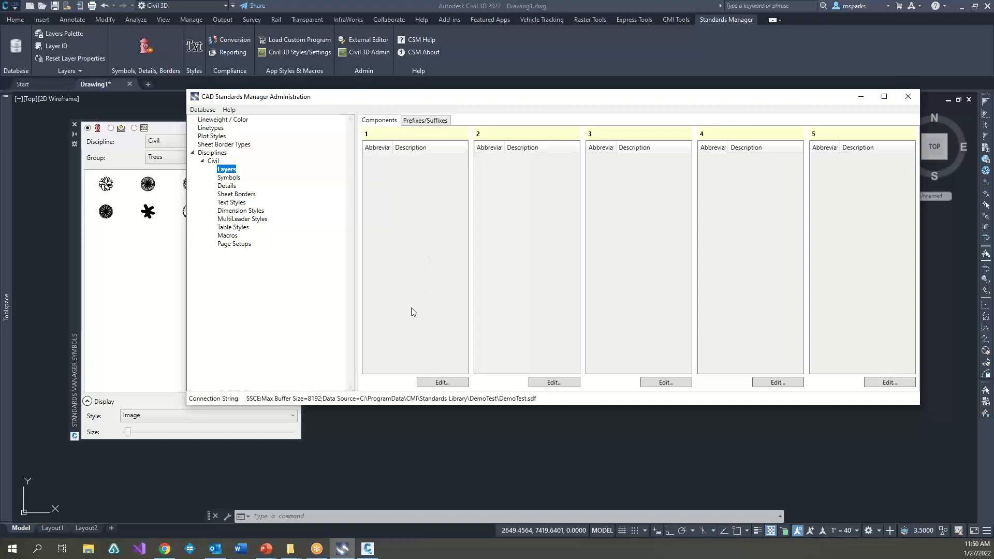
click(433, 382)
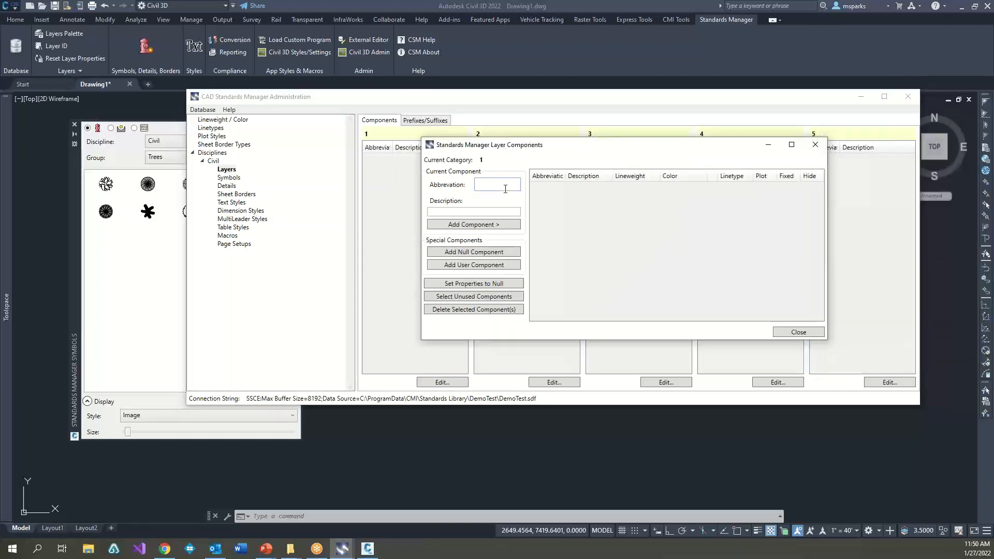
key(Tab)
click(485, 226)
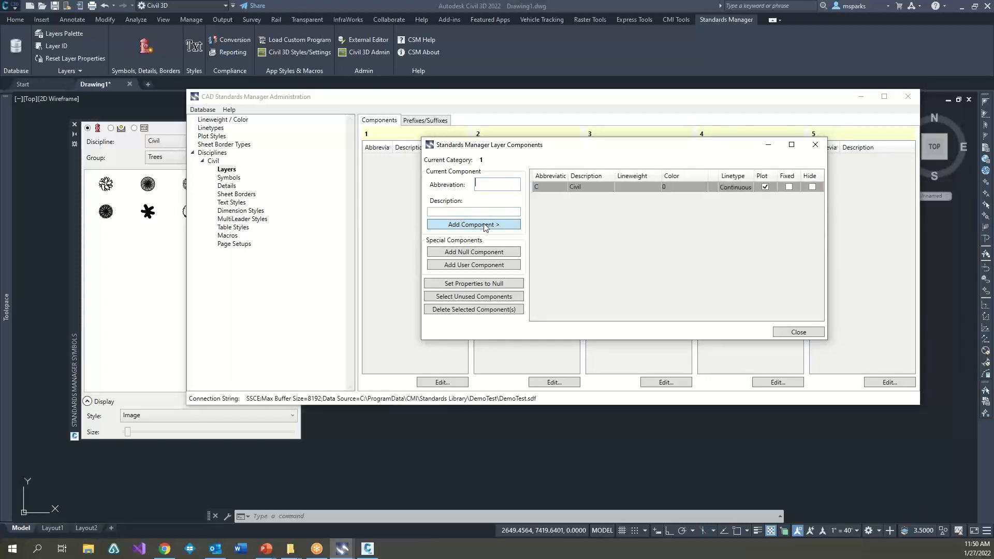
click(798, 332)
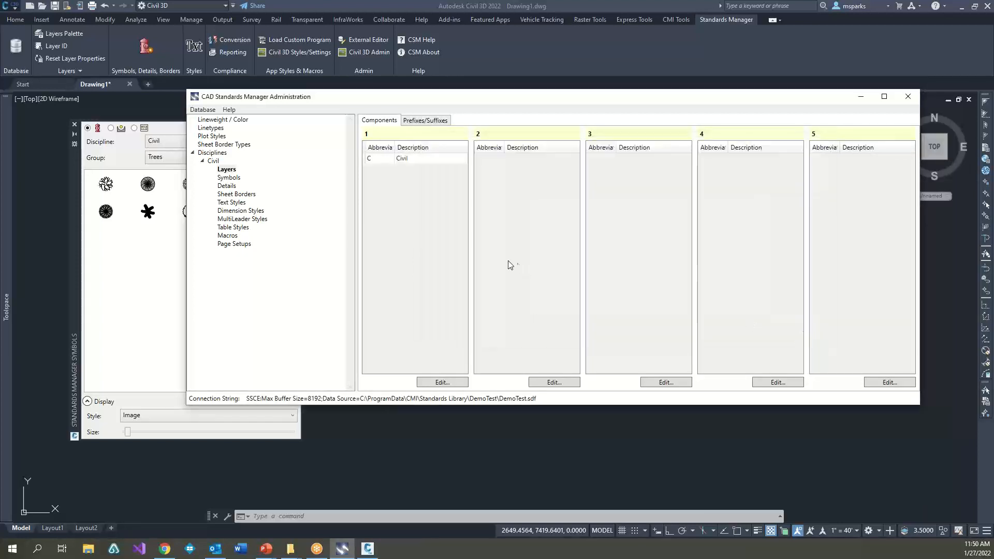
Step: Add a component with abbreviation ROAD and description Roadway to layer category 2
click(548, 379)
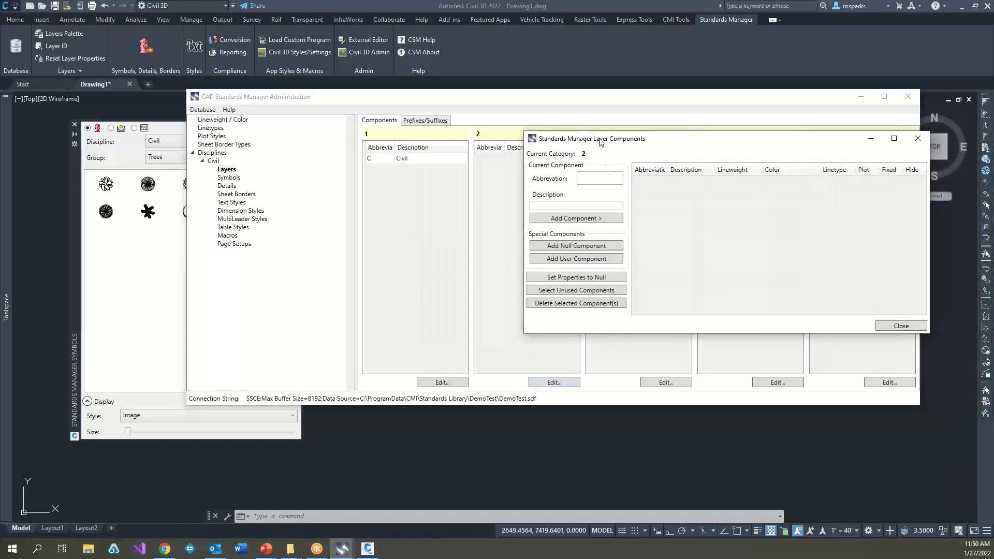
click(605, 176)
key(Tab)
click(605, 221)
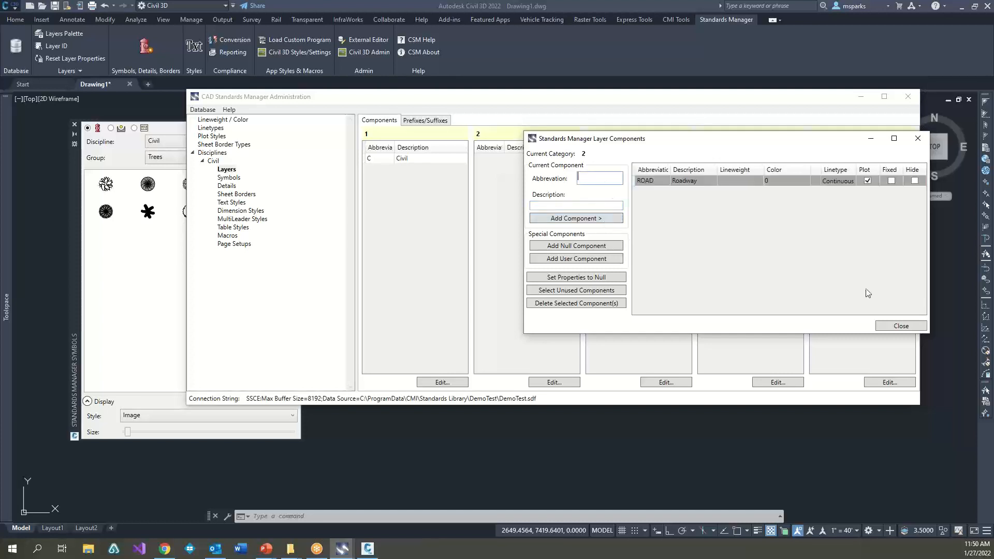
click(893, 326)
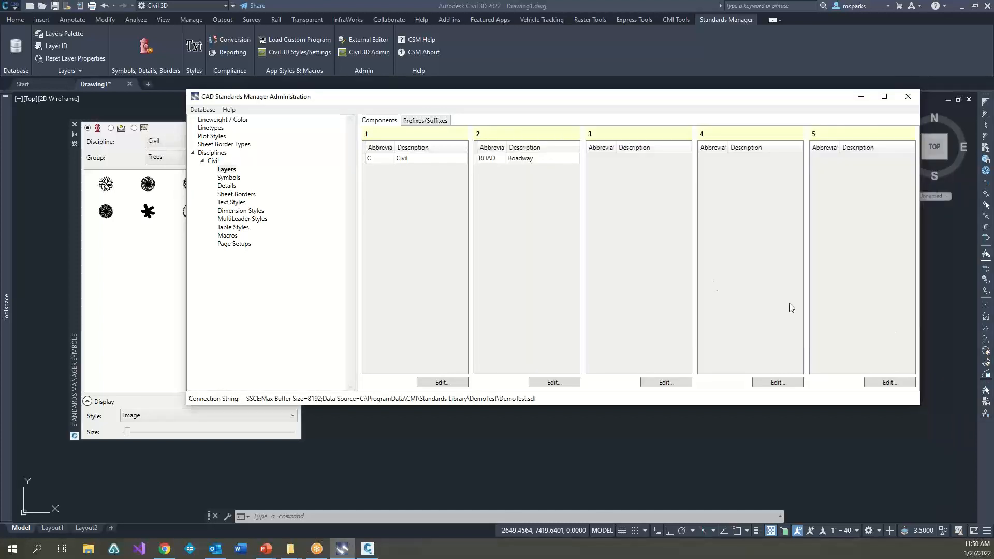
Step: Add a null component to each of layer categories 3, 4 and 5
click(666, 382)
drag(601, 144, 472, 148)
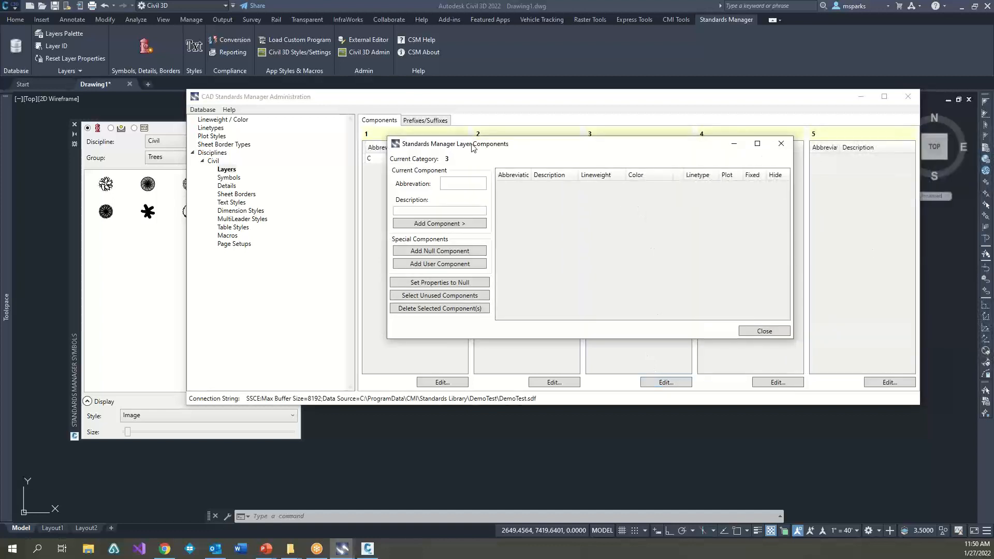
click(460, 252)
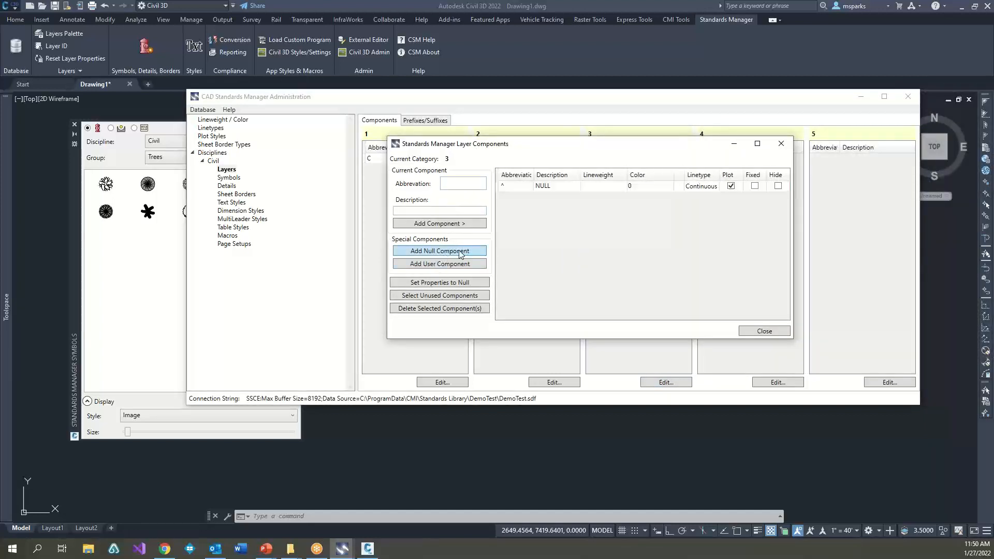
click(748, 332)
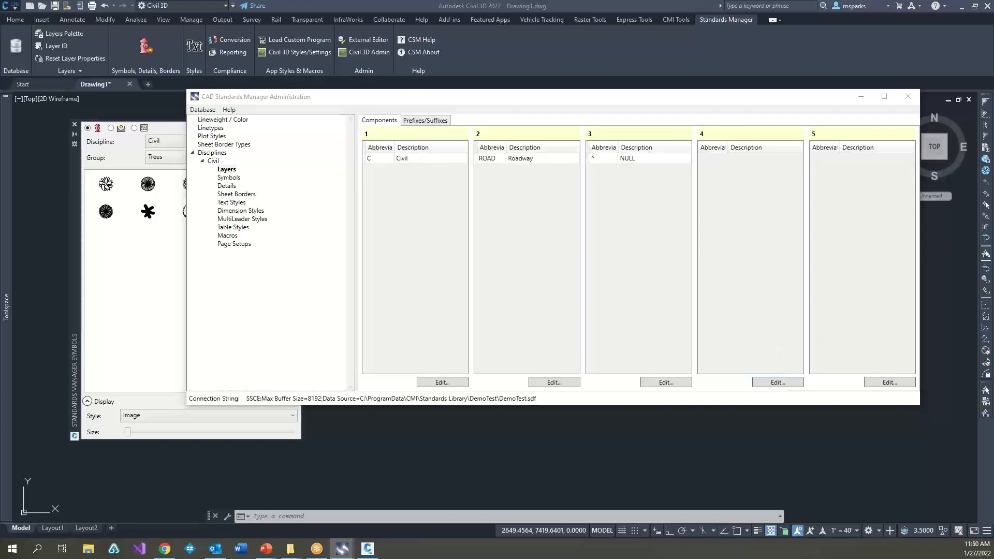
click(890, 383)
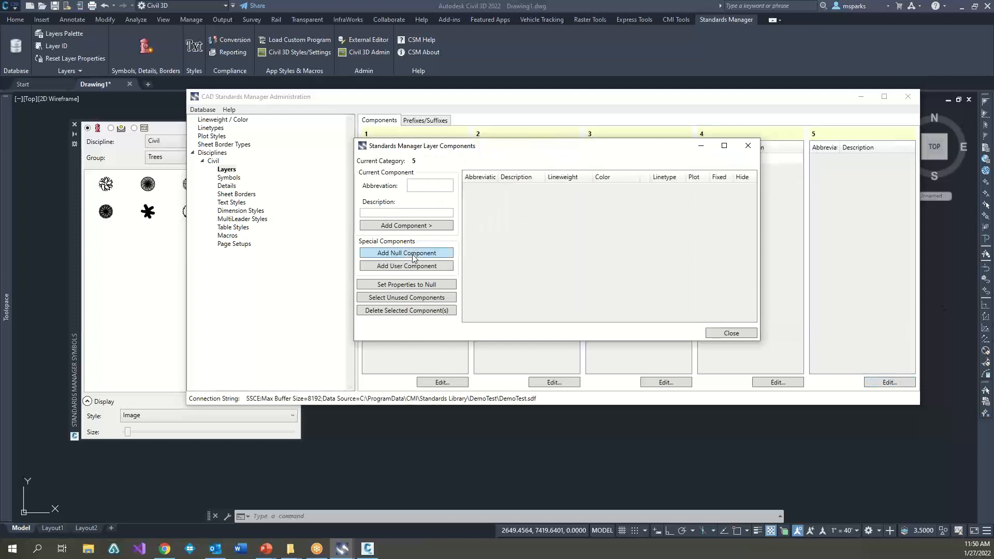
click(409, 254)
click(729, 333)
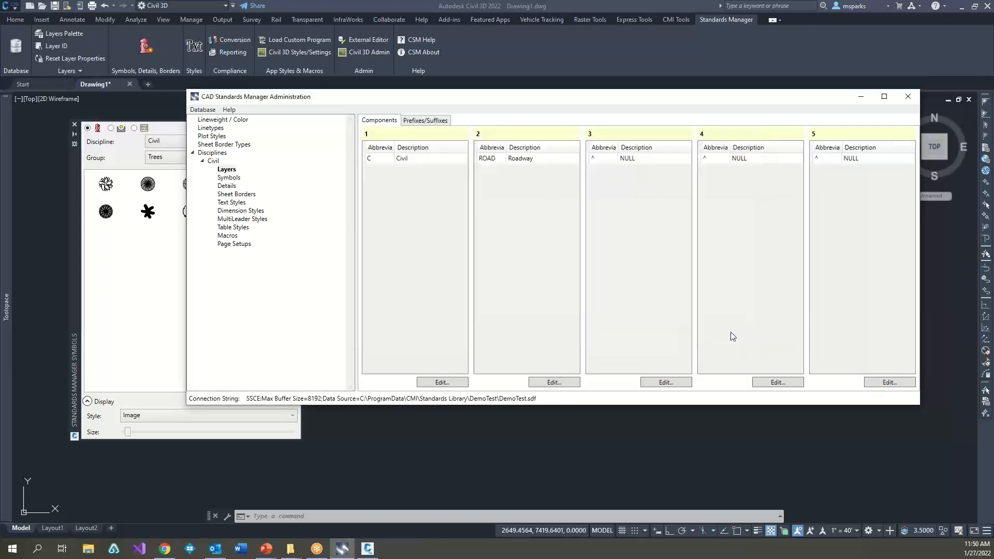
click(431, 160)
click(513, 159)
click(630, 160)
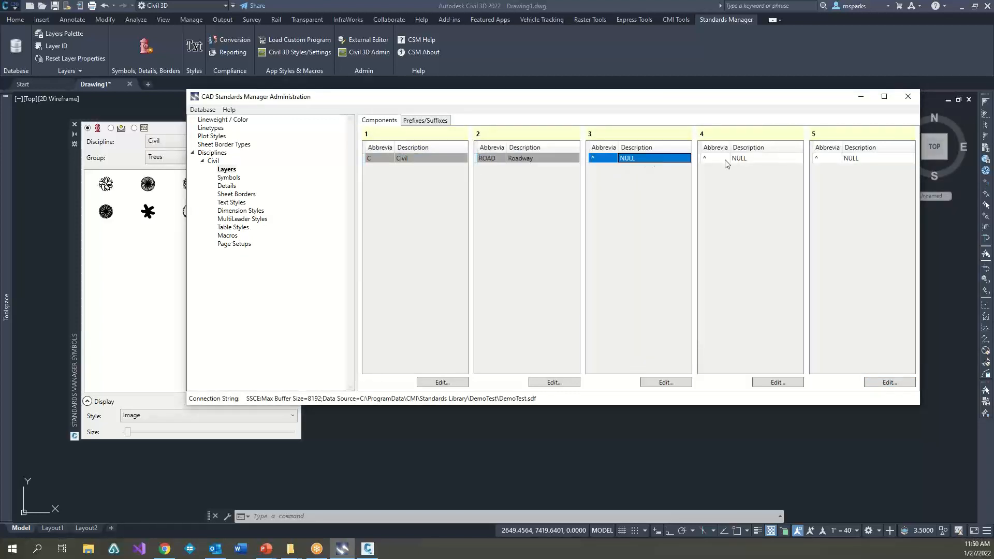
click(751, 160)
click(845, 161)
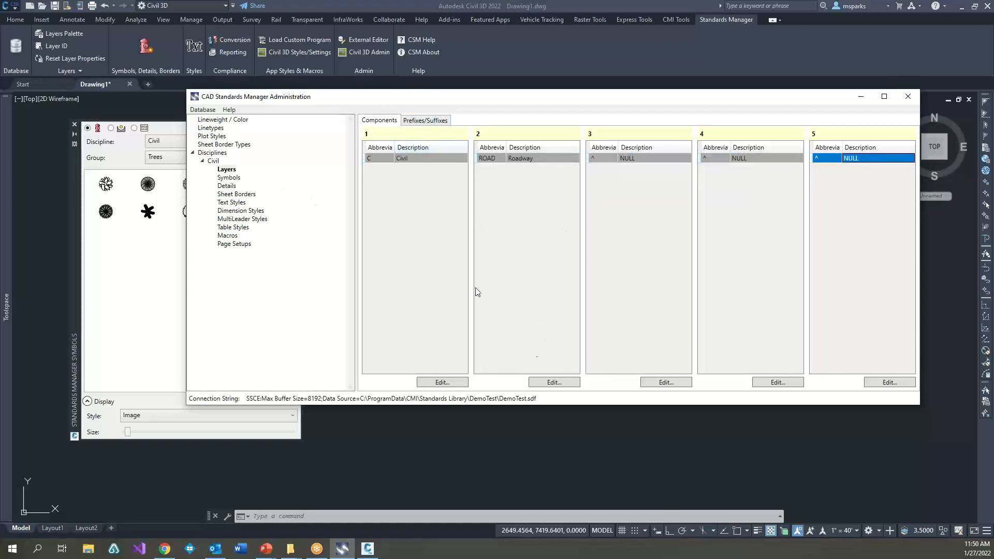
click(422, 122)
click(379, 122)
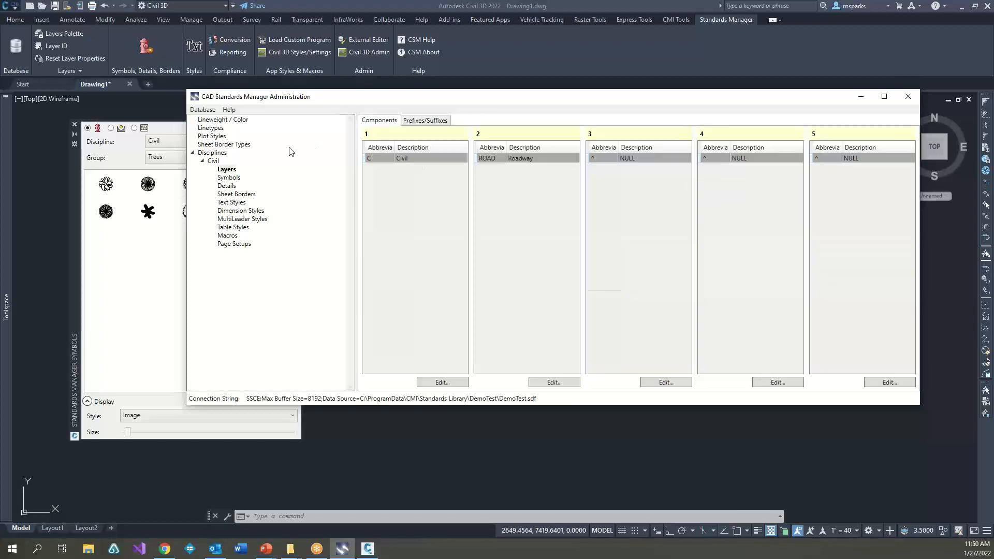
Step: Add a layer group named Roadway under the Civil discipline's Layers
right_click(229, 172)
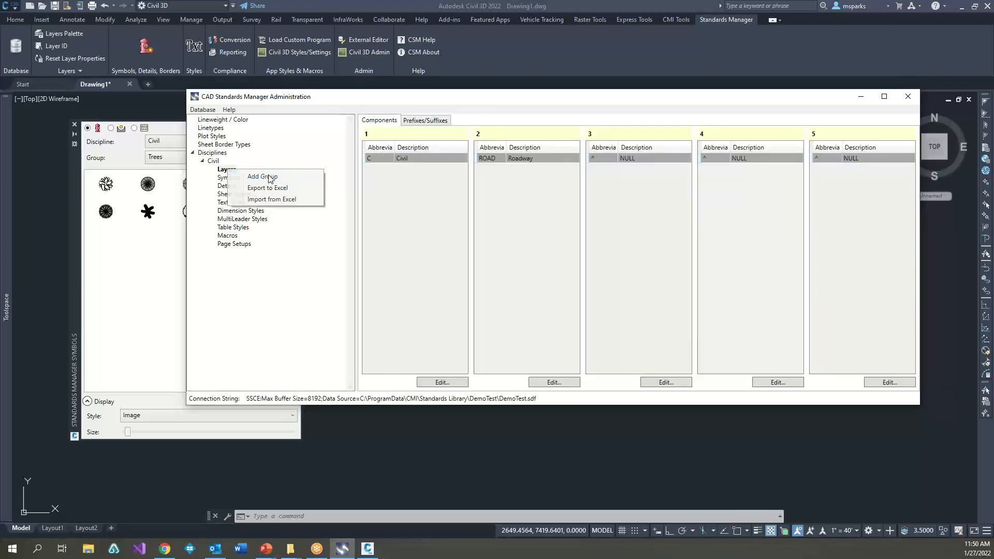
click(265, 177)
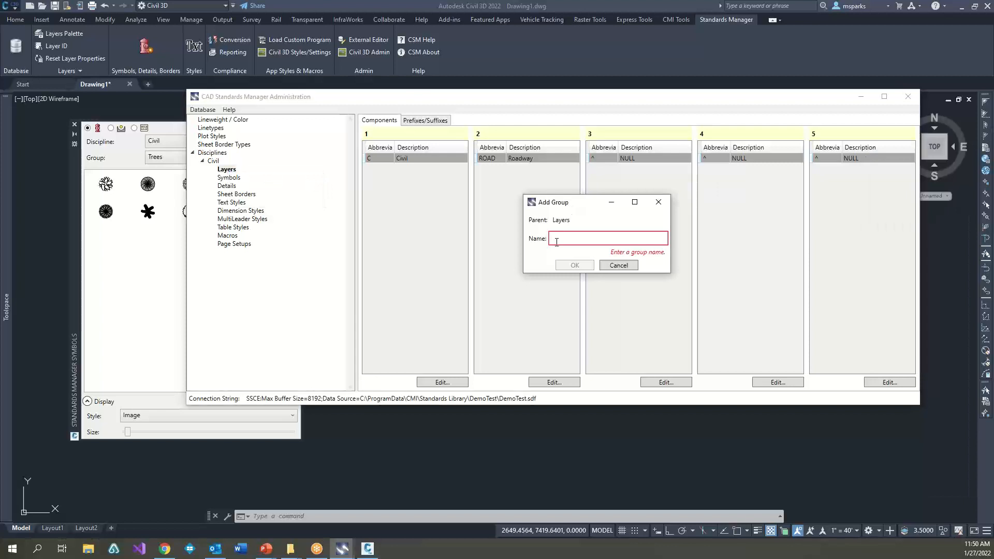
text(Roadway)
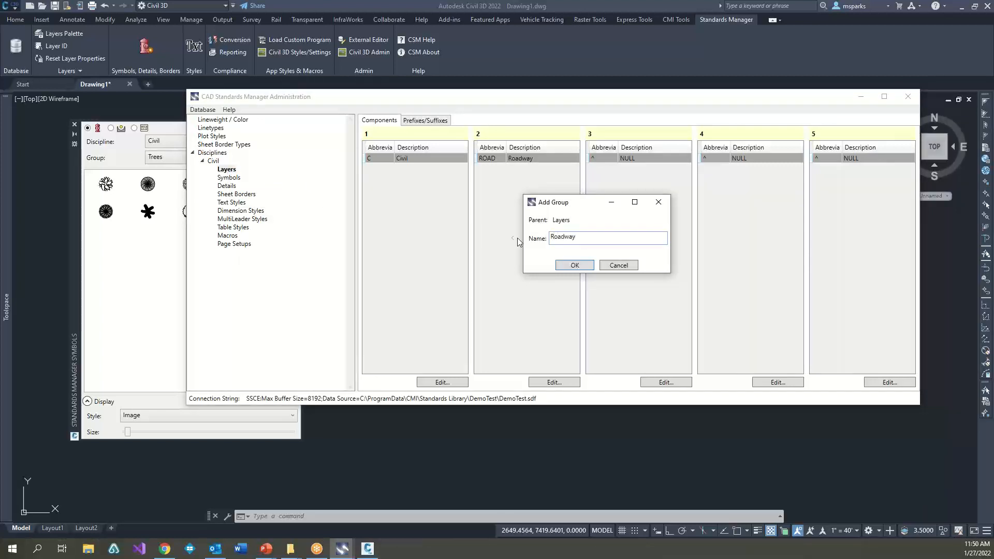
click(575, 265)
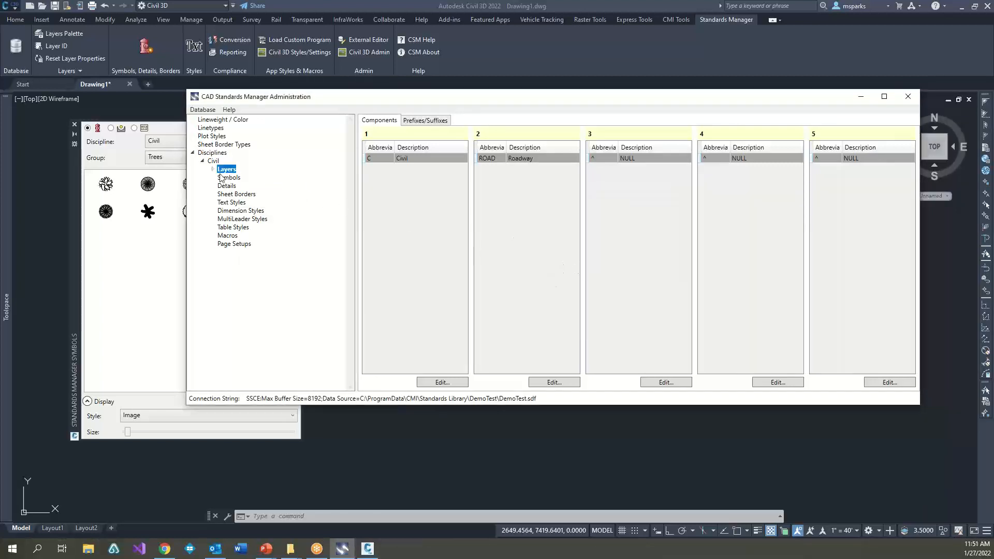
Step: Create one layer in the Roadway group from the C, ROAD and three null components
click(385, 192)
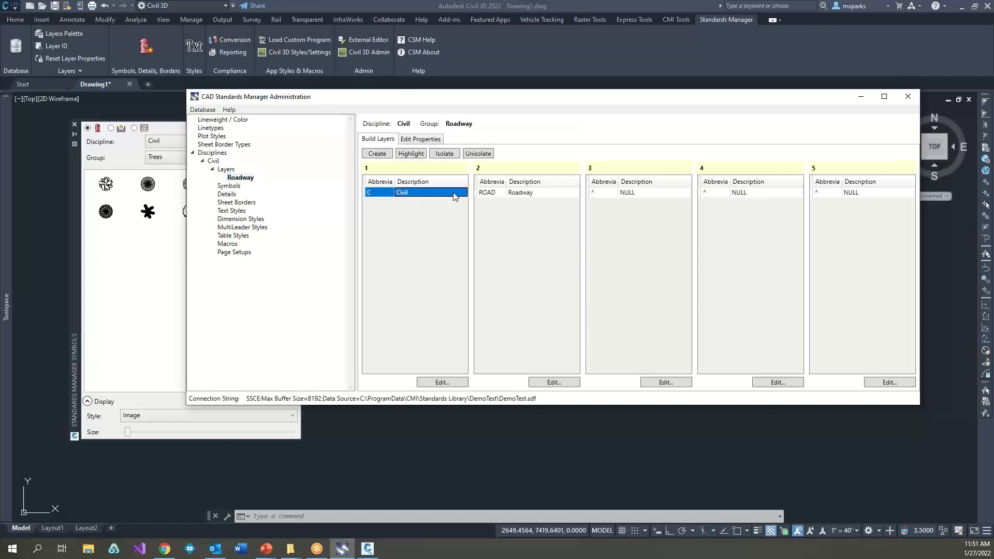
click(514, 193)
click(612, 193)
click(756, 193)
click(855, 194)
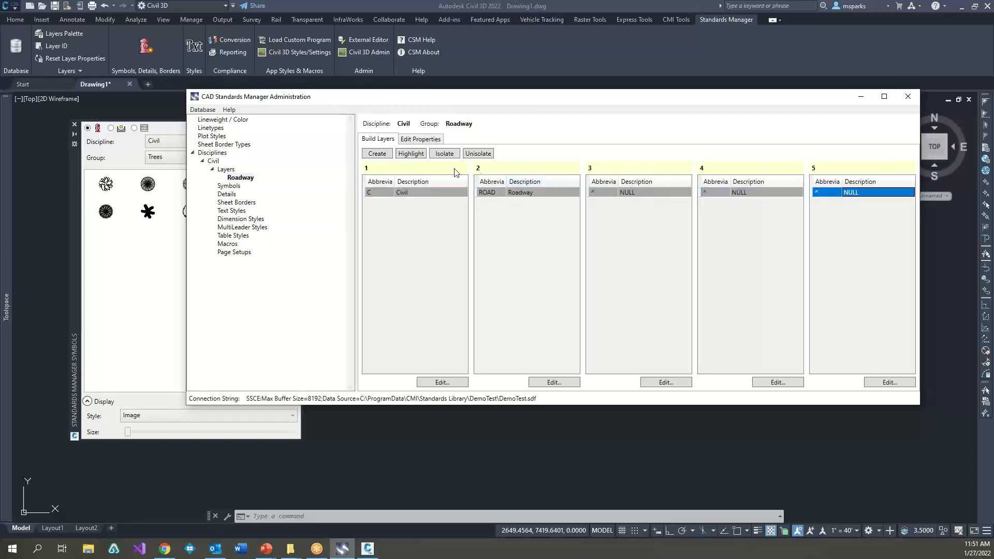
click(386, 154)
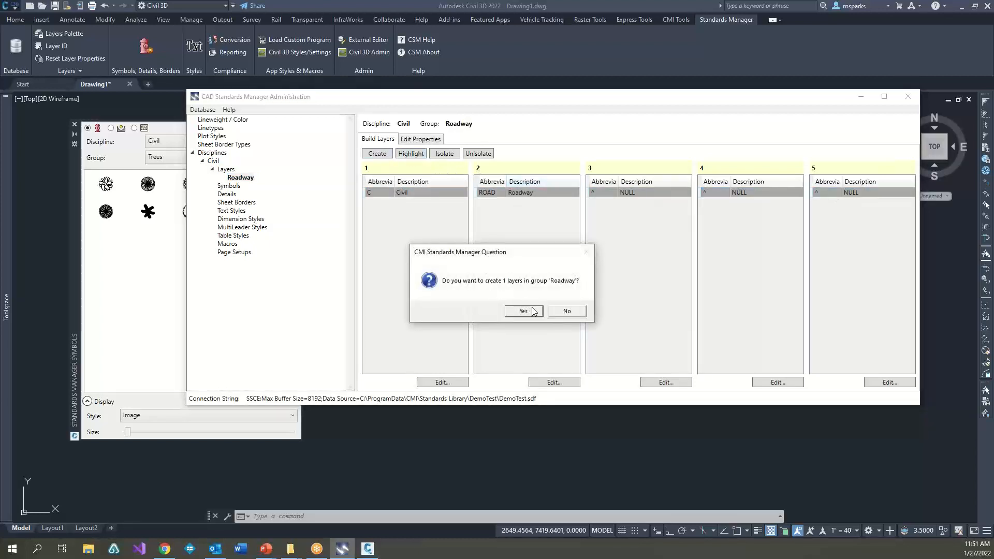
click(533, 311)
click(569, 309)
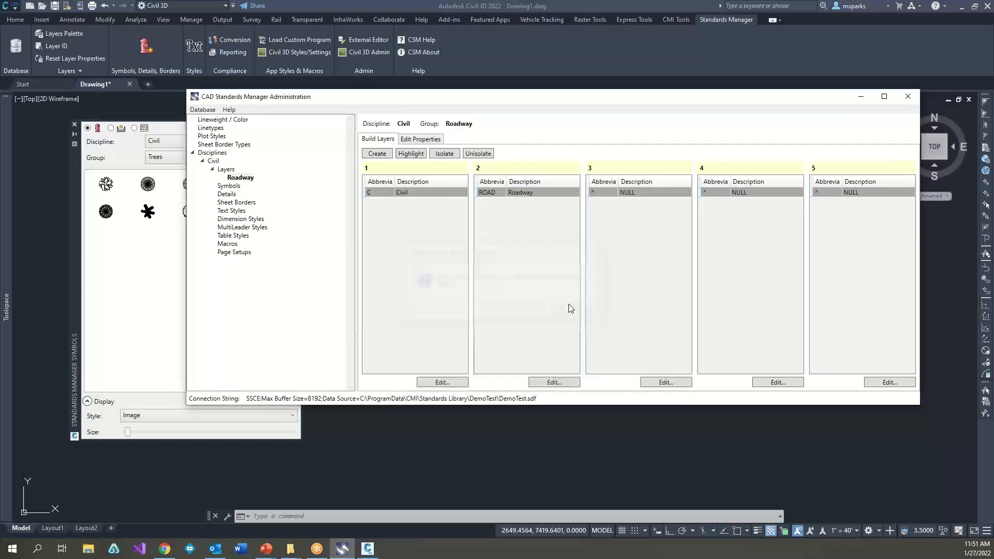
Step: Set the color of the C-ROAD layer to index color 32
click(428, 141)
click(660, 168)
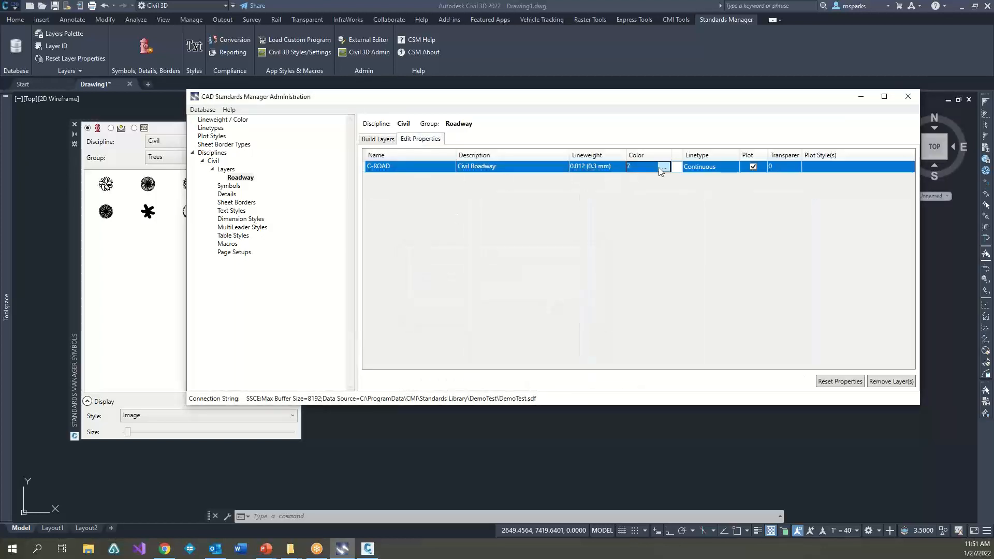
click(665, 169)
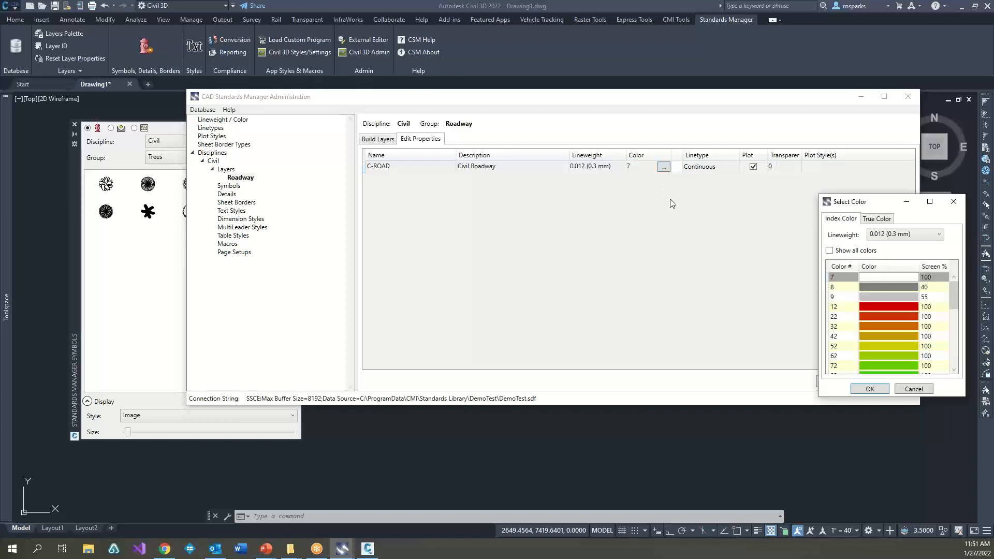
click(573, 321)
click(589, 383)
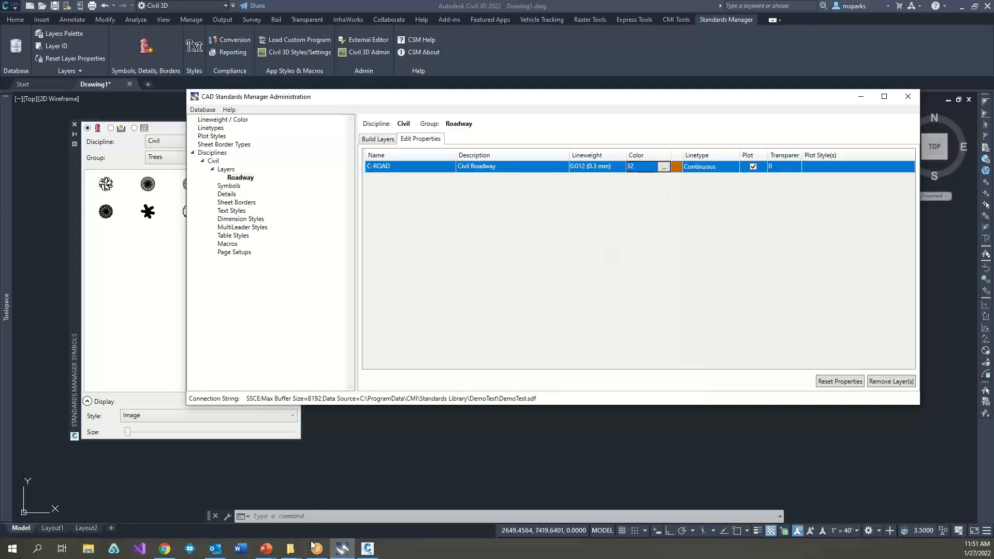
Step: Open General.xlsx from the Create Database folder under CSM Demo Data, 2018 File Formats, in Excel
mouse_move(290, 547)
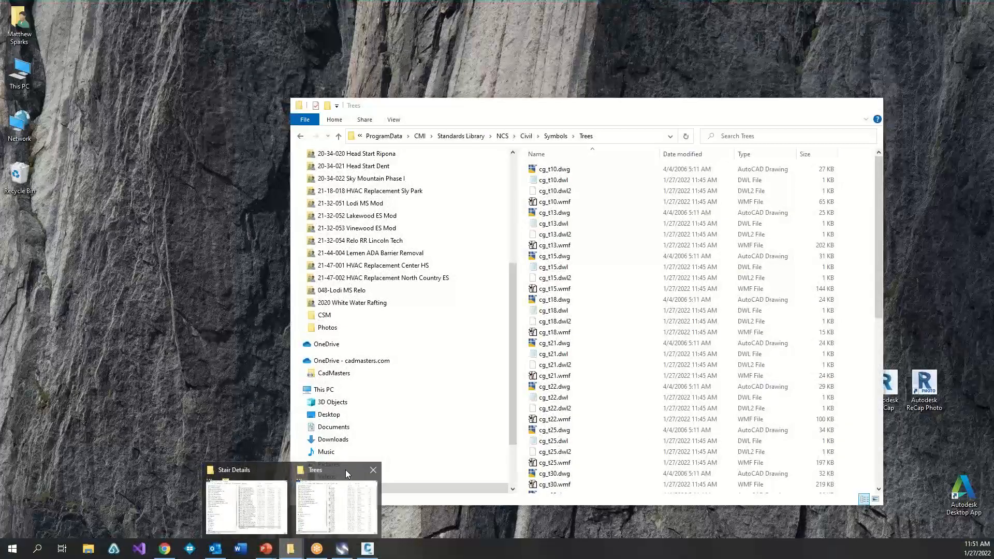
click(346, 470)
click(555, 135)
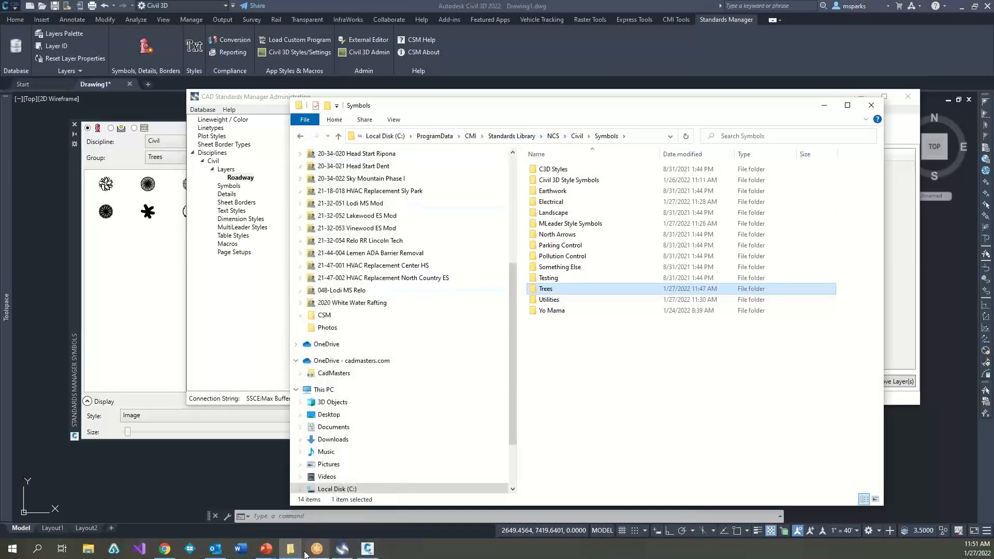
mouse_move(305, 554)
click(241, 498)
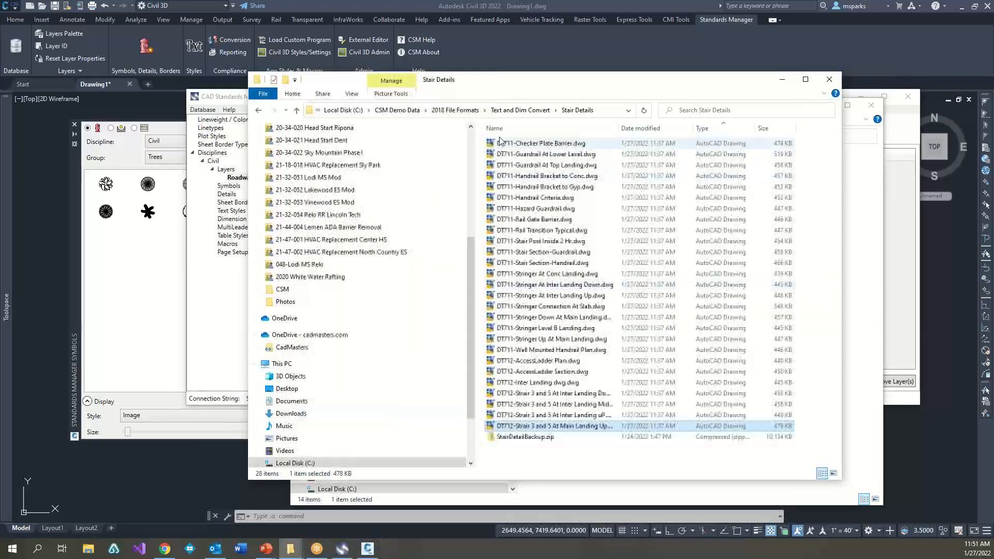
click(435, 109)
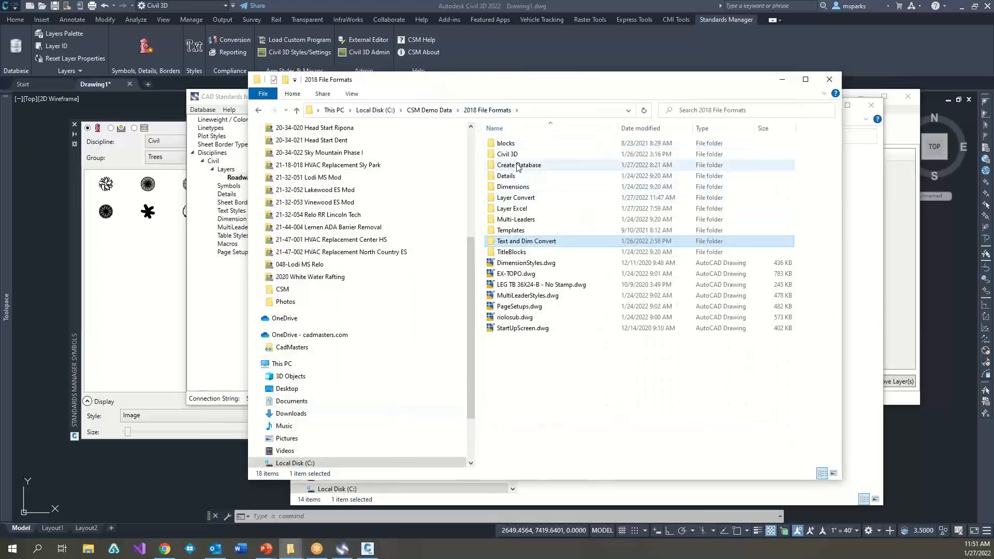
double_click(517, 165)
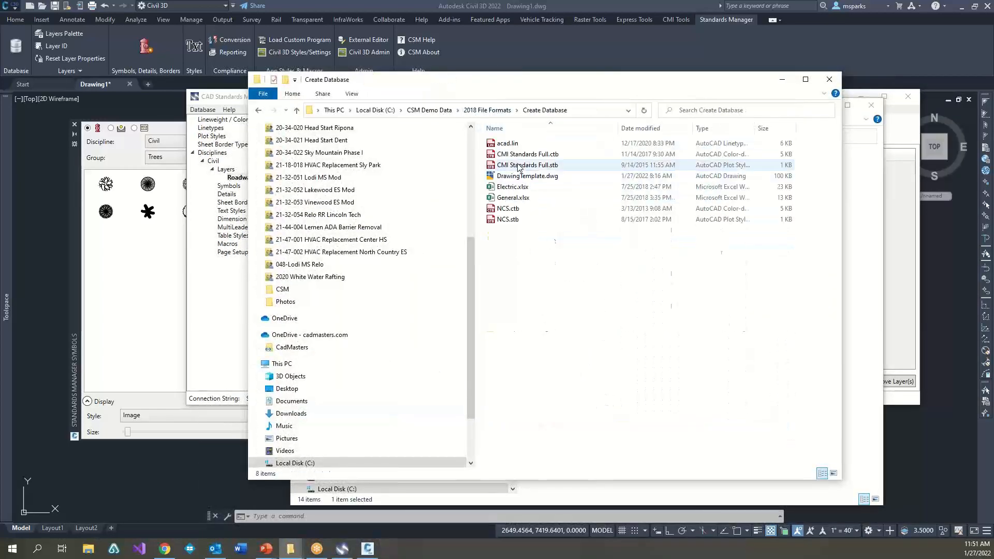
double_click(512, 198)
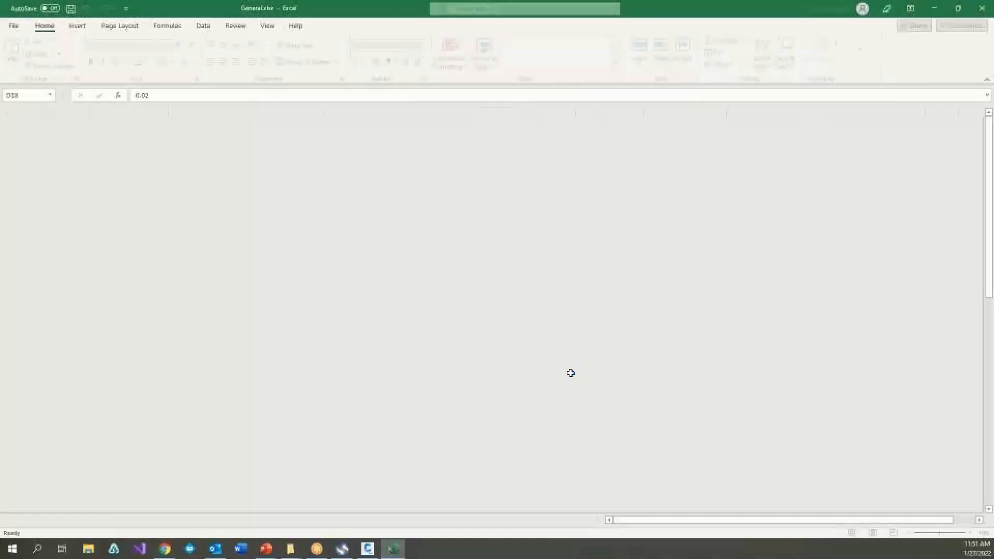
Step: Examine the group, layer, description, lineweight, color, linetype, transparency and plot style columns of General.xlsx, and close the workbook
drag(52, 144, 53, 379)
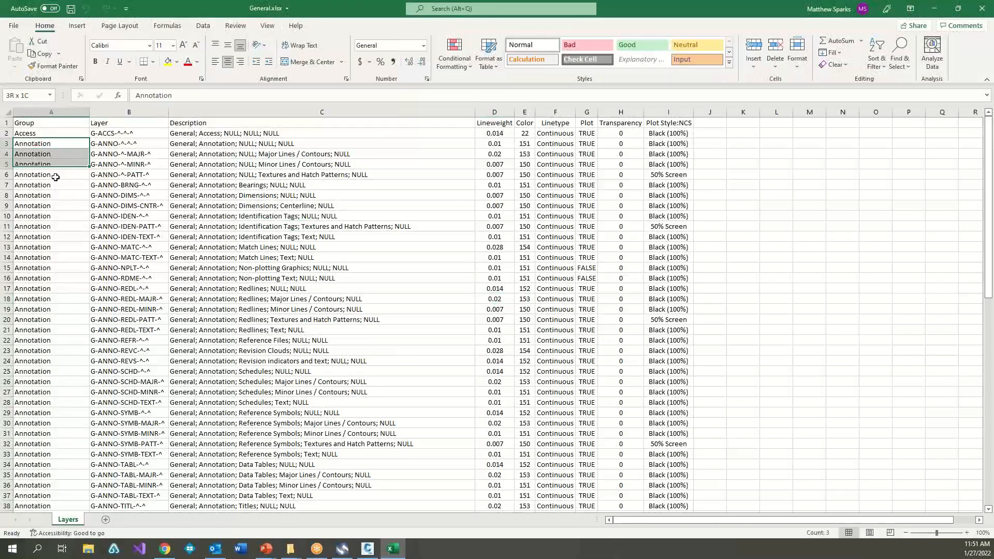
click(139, 225)
drag(134, 165, 132, 329)
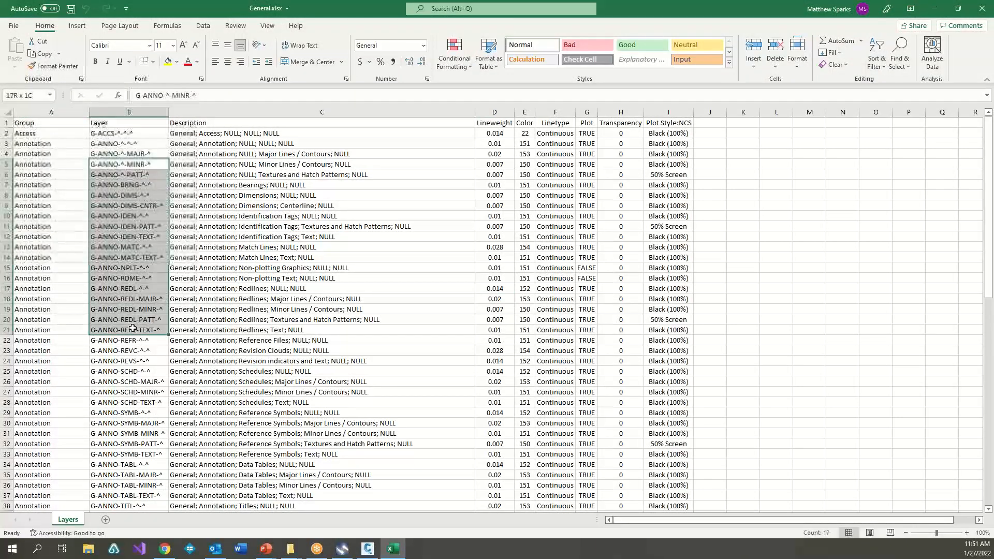
drag(270, 162, 332, 309)
drag(497, 185, 504, 154)
click(526, 175)
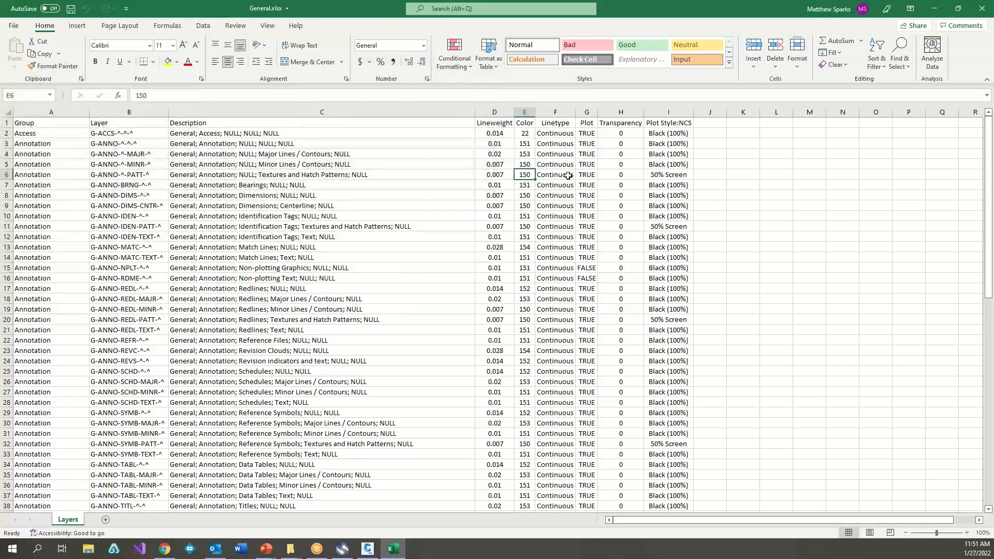
click(568, 176)
click(623, 174)
click(676, 172)
click(557, 183)
click(331, 184)
click(136, 181)
click(61, 171)
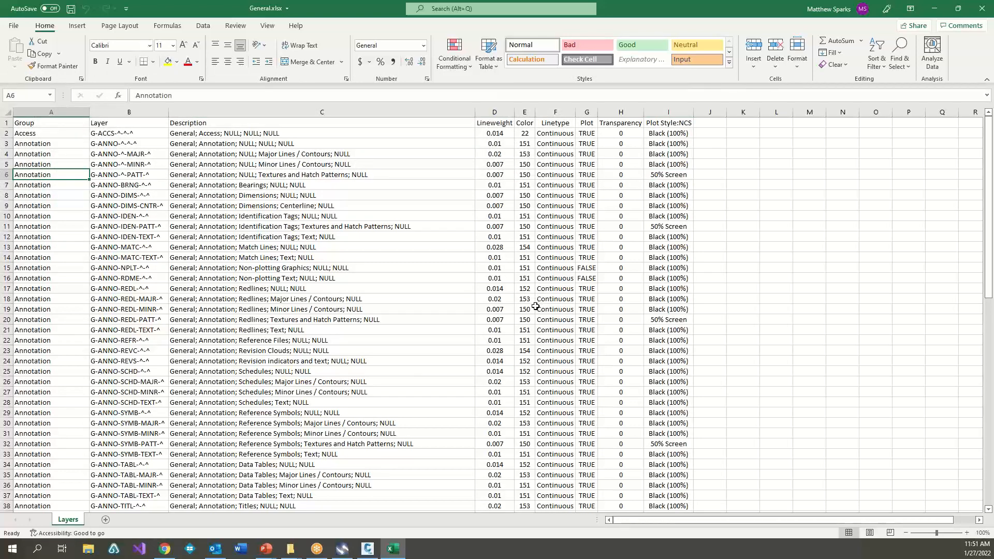
click(982, 10)
Step: Import the layers from General.xlsx into the Civil discipline's Layers, keeping the default column mapping and inch lineweight unit
click(239, 230)
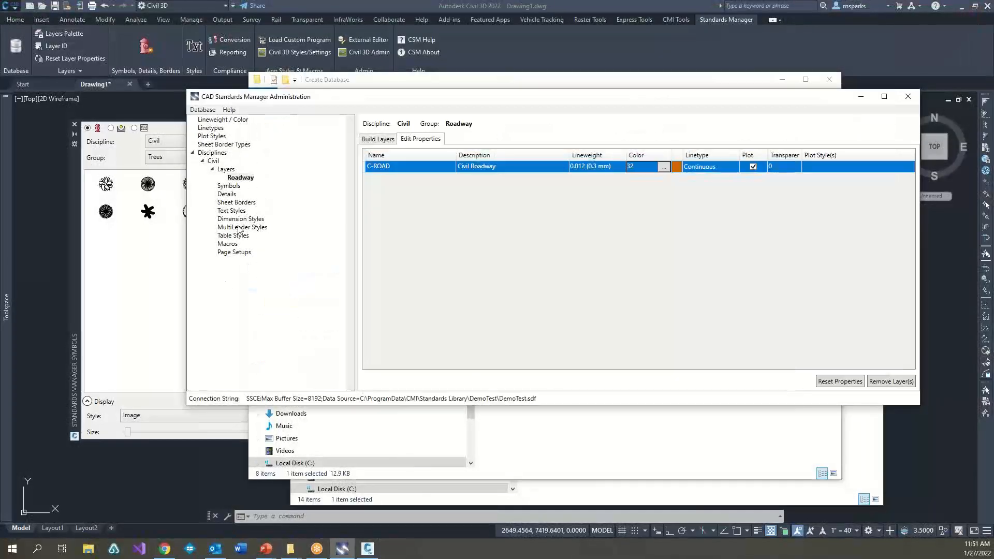
click(228, 170)
right_click(227, 171)
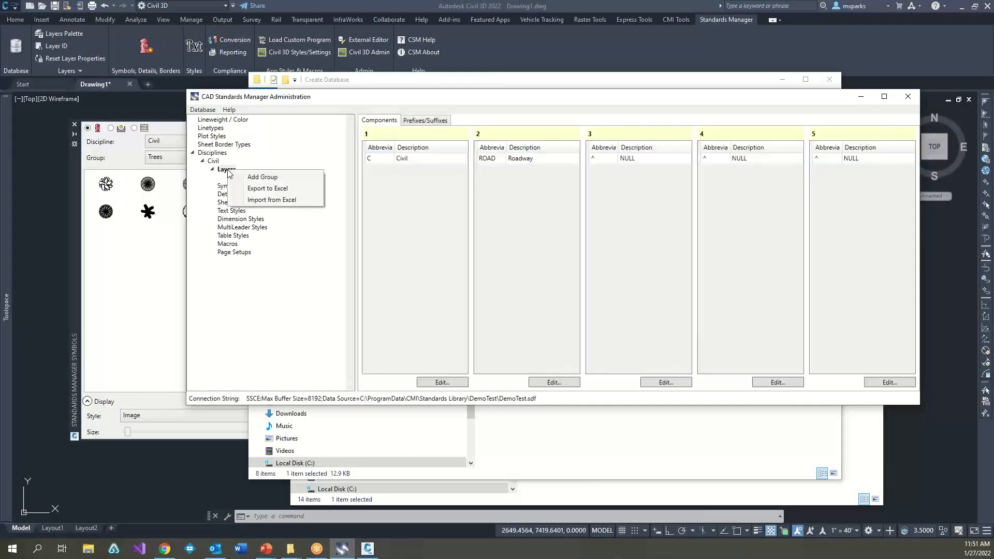
click(283, 200)
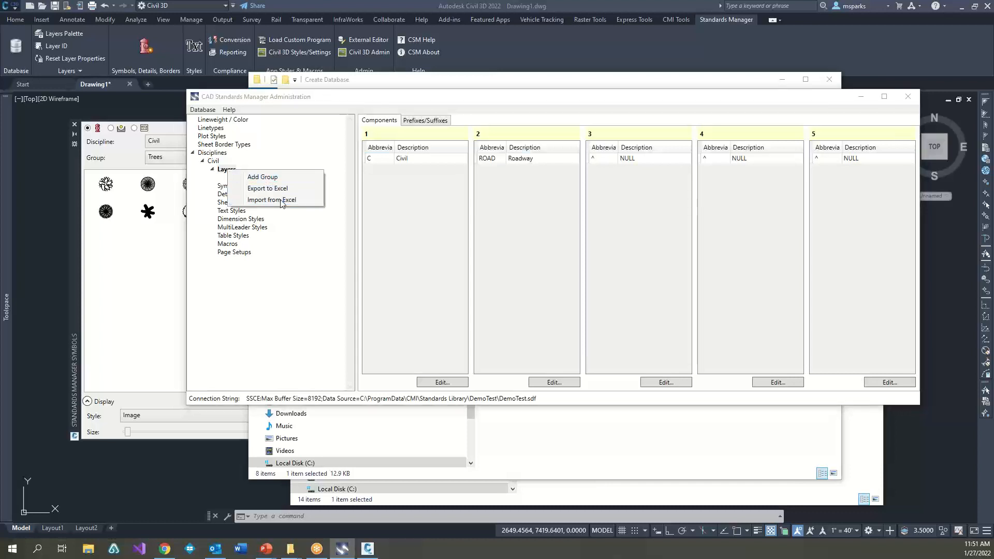
click(397, 191)
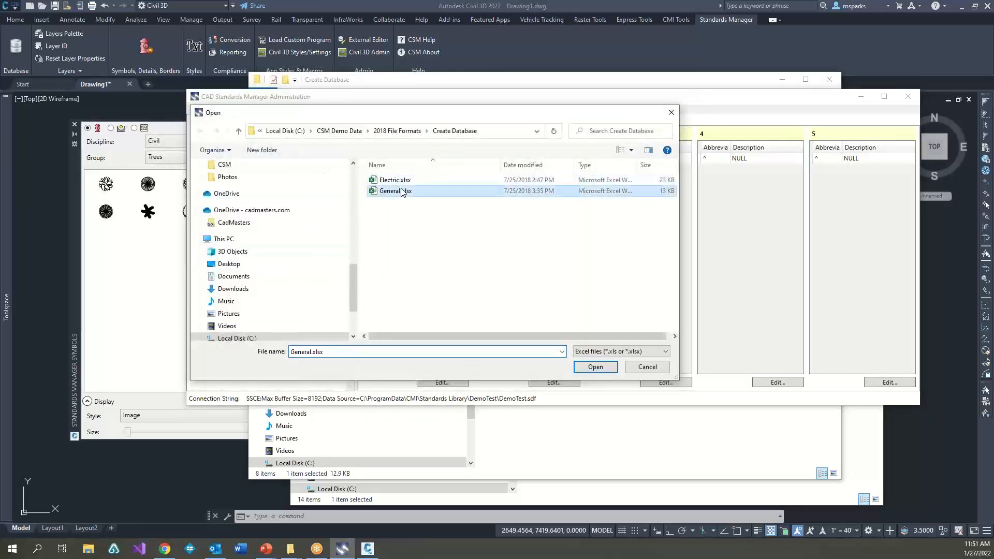
click(595, 367)
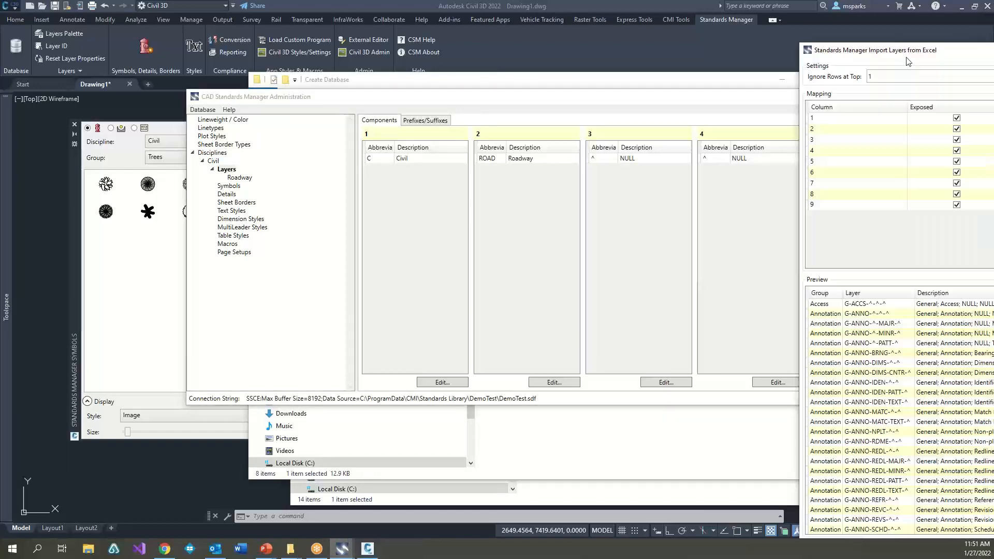
drag(956, 49, 364, 25)
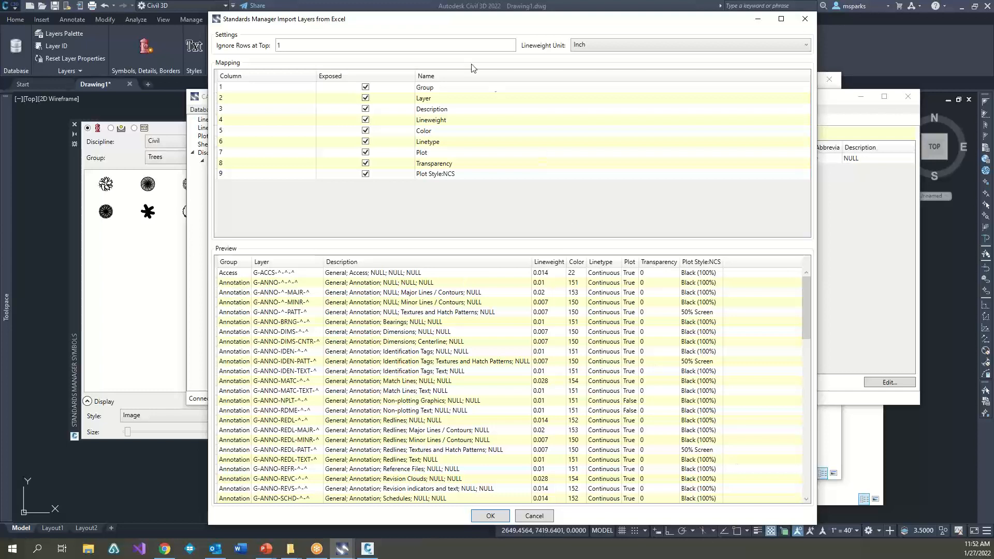
click(500, 520)
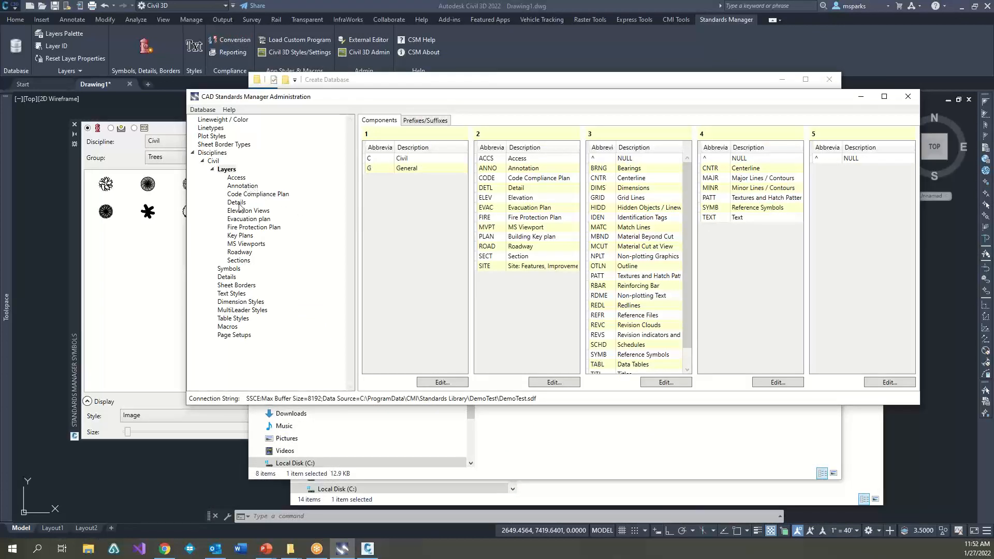
Step: Review the Evacuation plan group's layer properties and its available layer components
click(241, 220)
click(420, 139)
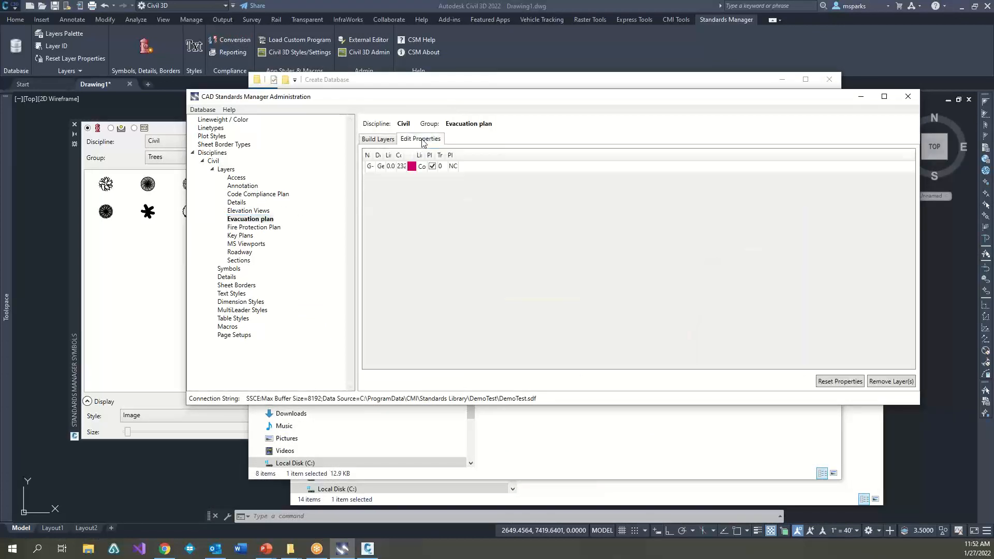
click(379, 139)
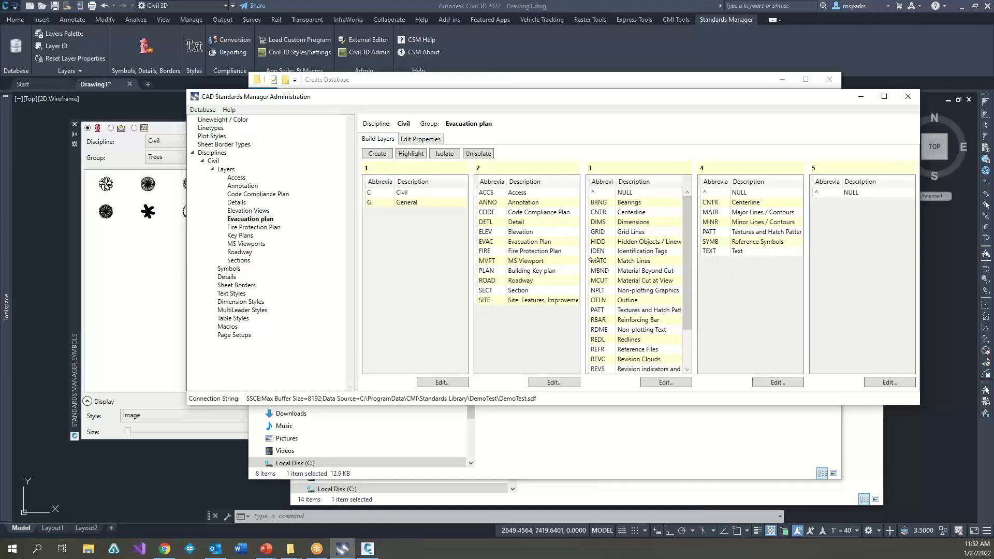
Step: Import the layers from Electric.xlsx into the Civil discipline's Layers with the default column mapping
click(228, 170)
right_click(228, 170)
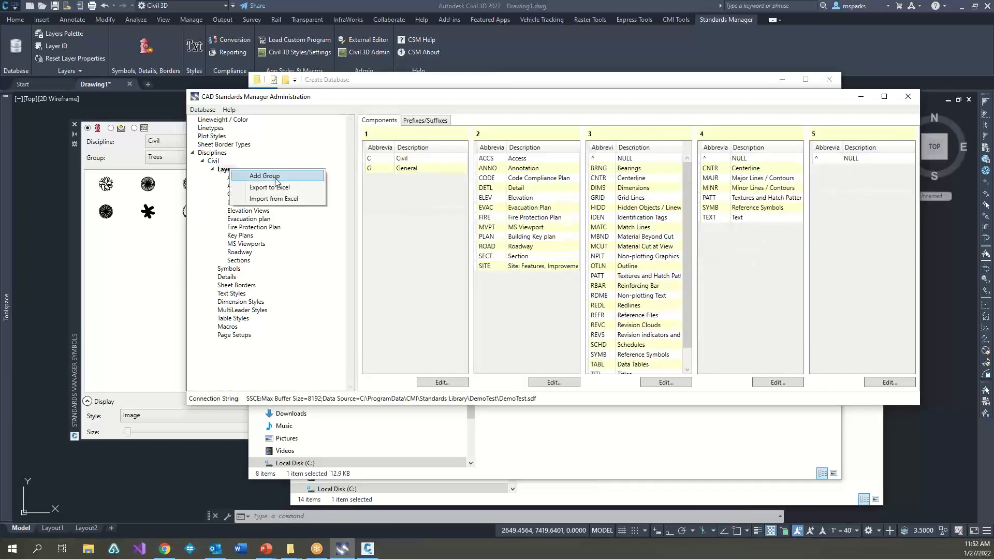
click(289, 200)
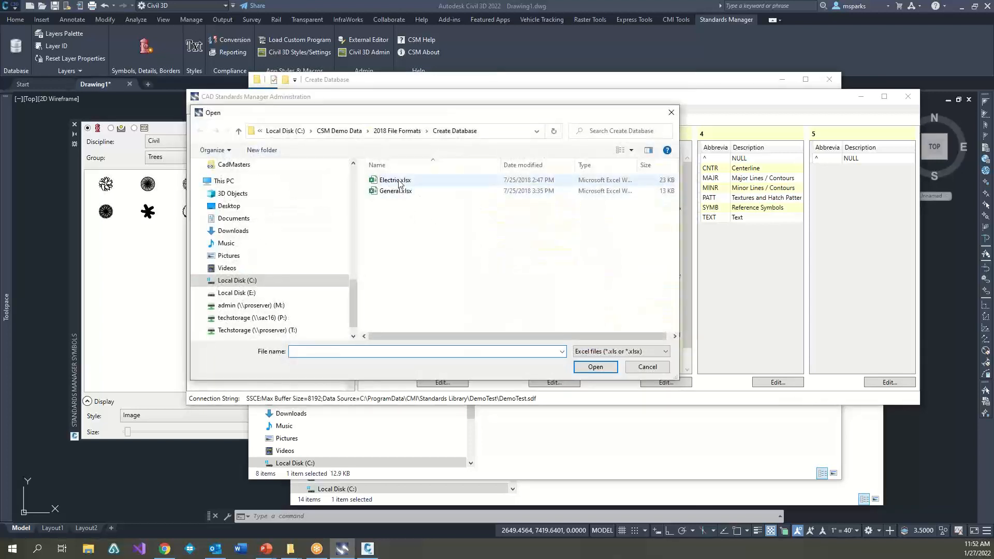
click(400, 182)
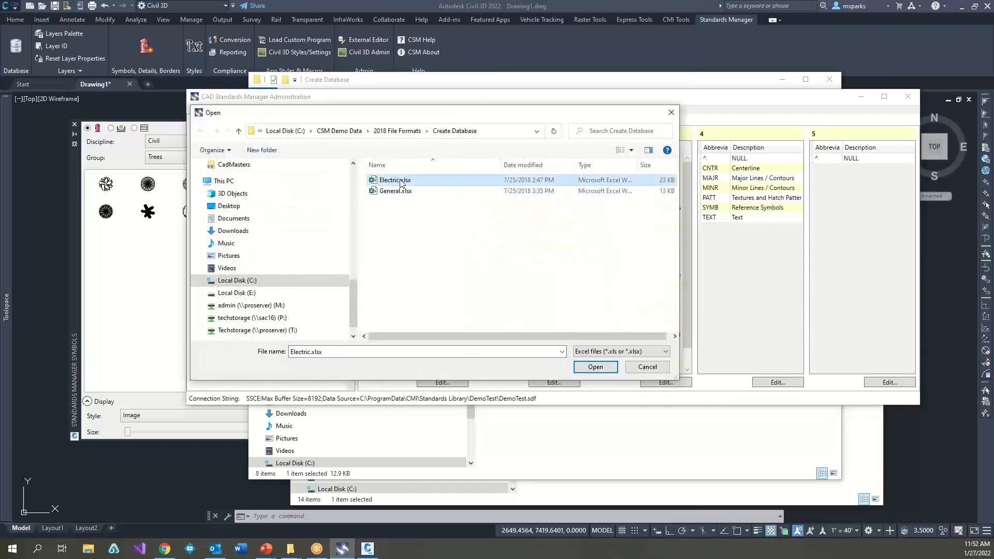
click(595, 367)
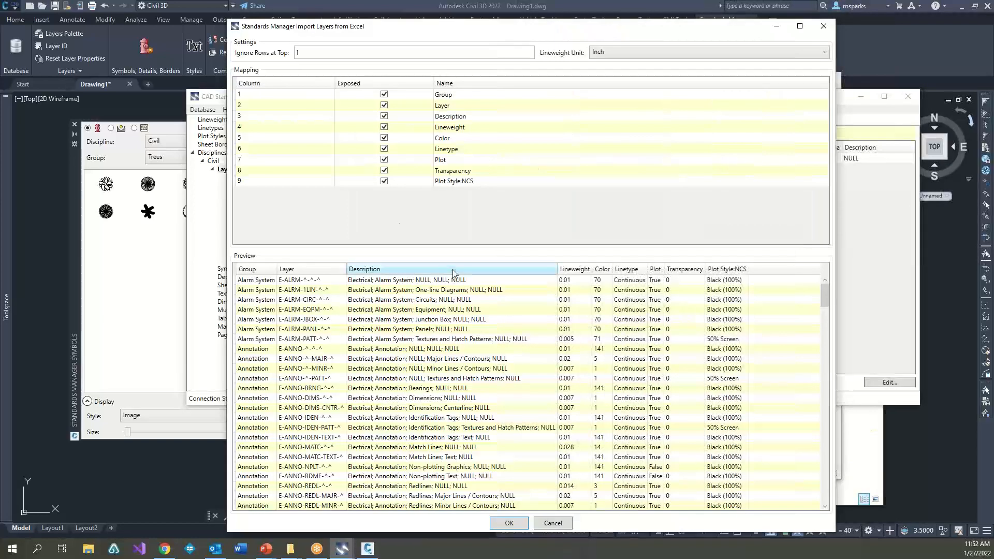
scroll(446, 280, down, 15)
click(509, 523)
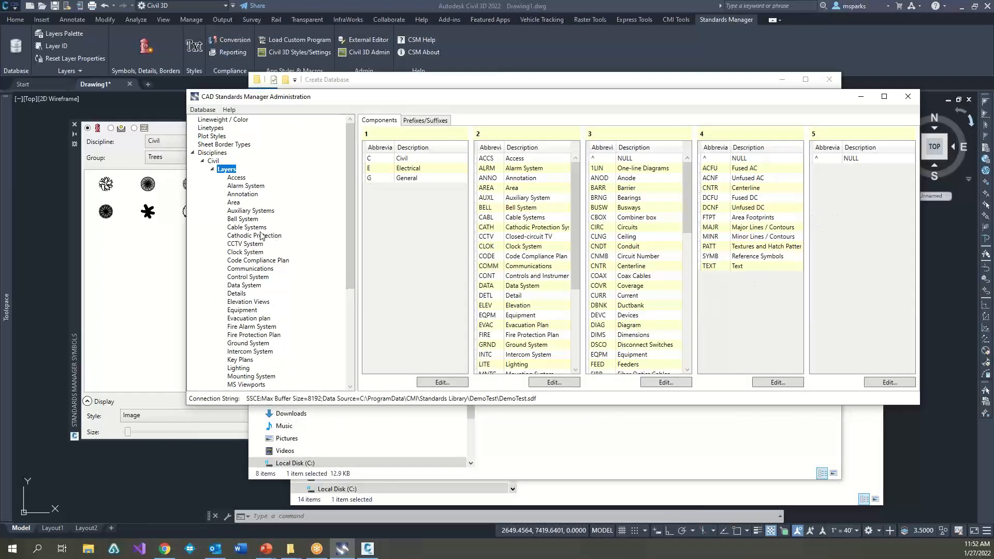
Step: Look through the Civil discipline's imported layer groups and collapse its Layers branch
scroll(263, 238, down, 6)
scroll(263, 239, up, 6)
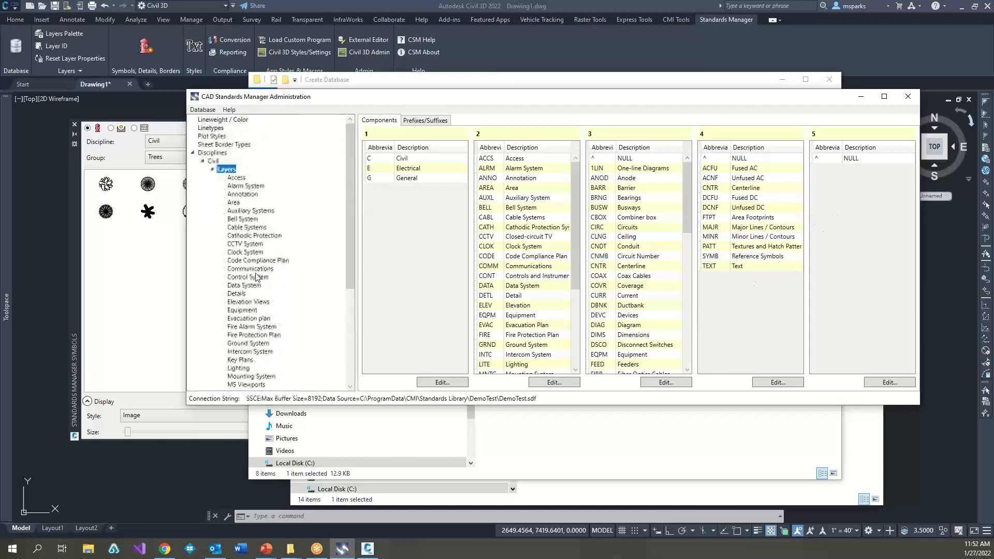
click(212, 169)
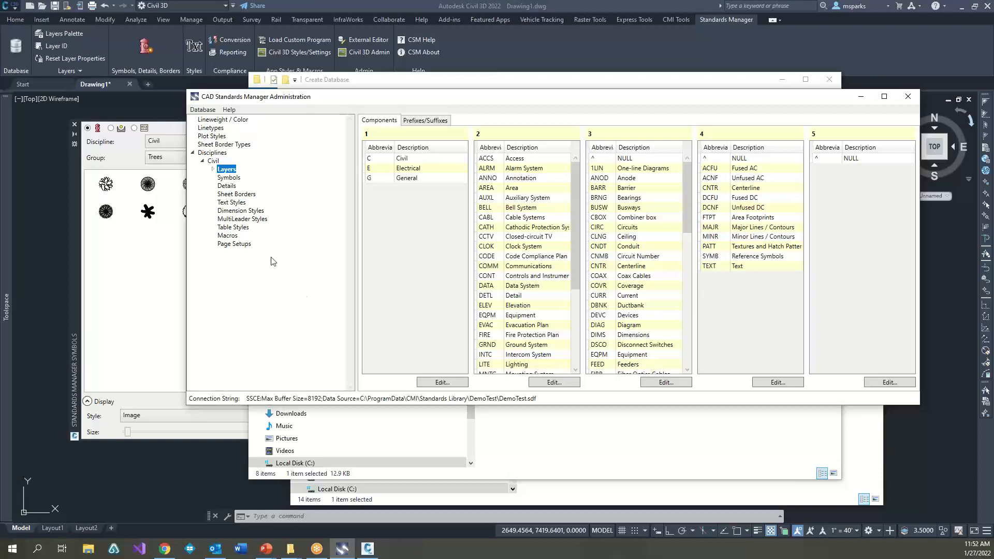
Step: Load DrawingTemplate.dwg from the Create Database folder as the source for creating a discipline from a drawing
right_click(212, 153)
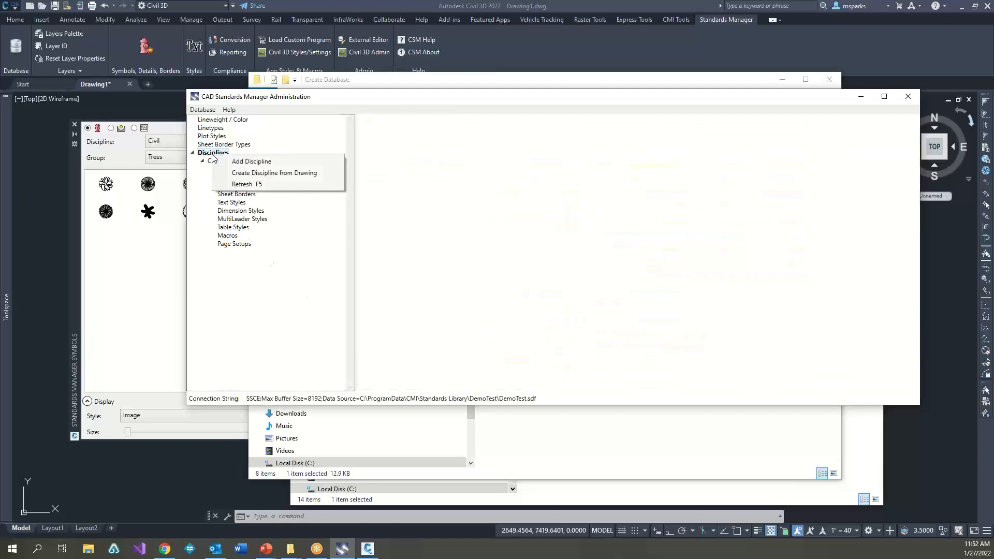
click(267, 172)
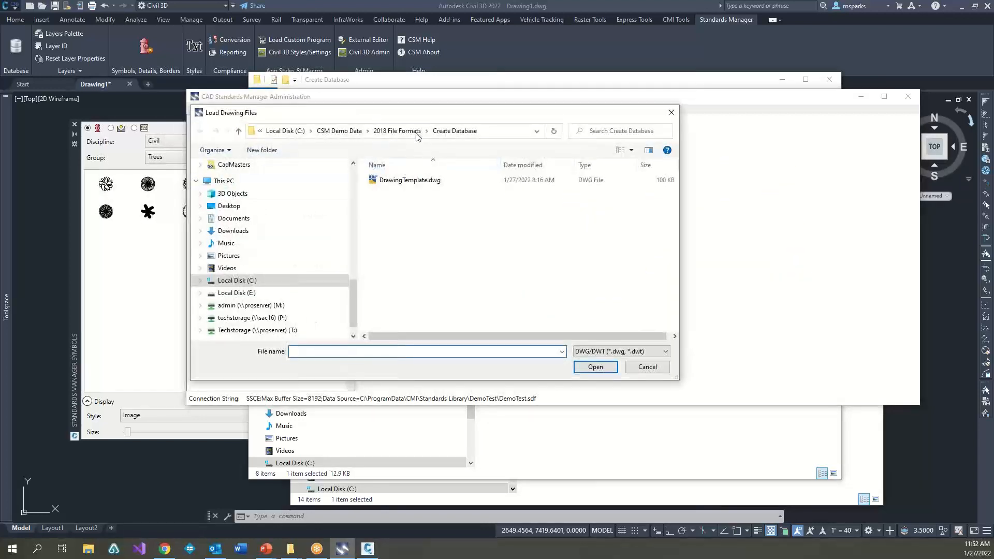
click(541, 212)
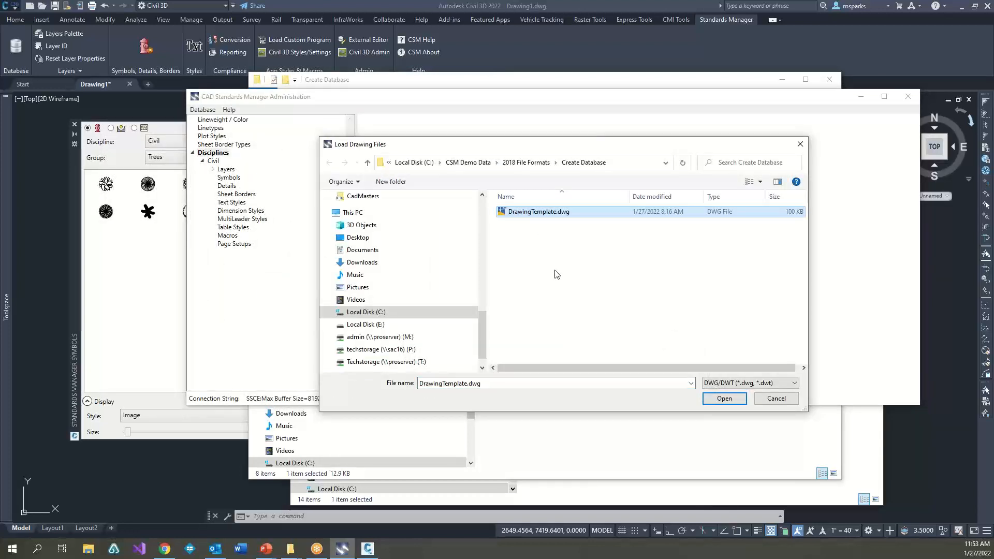
click(724, 399)
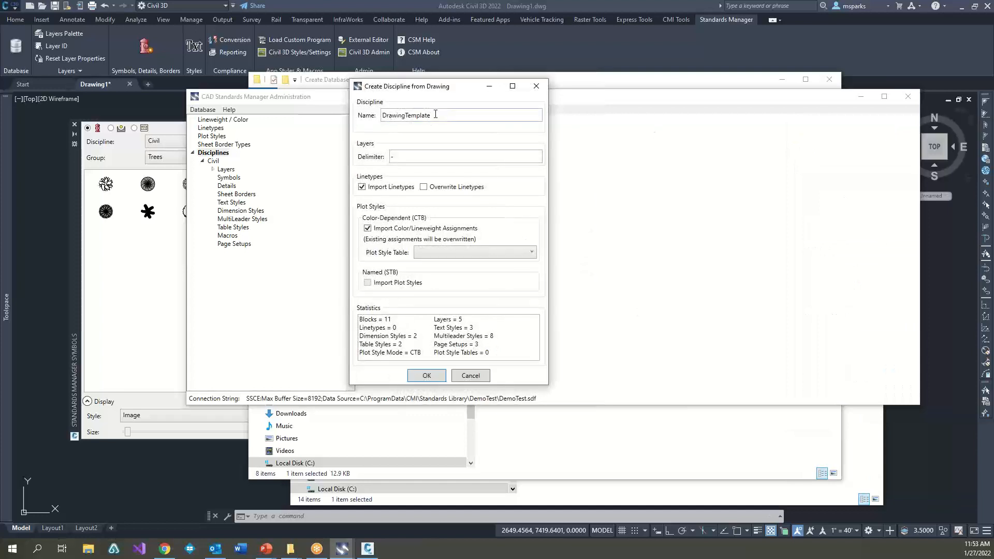
Step: Create the discipline under the name General, with the import of linetypes and color/lineweight assignments turned off
double_click(435, 114)
text(General)
click(363, 187)
click(368, 229)
drag(360, 320, 390, 345)
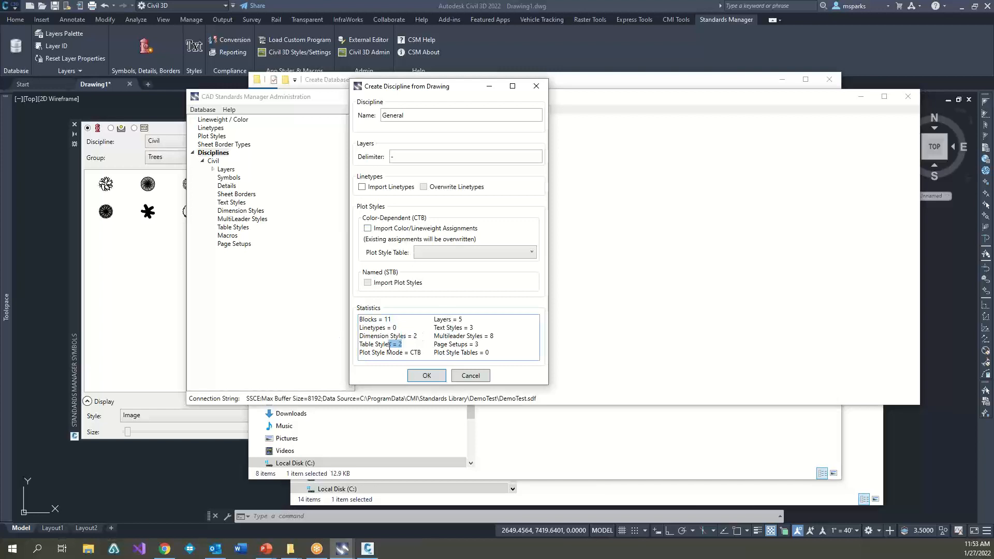
drag(463, 320, 476, 352)
click(441, 380)
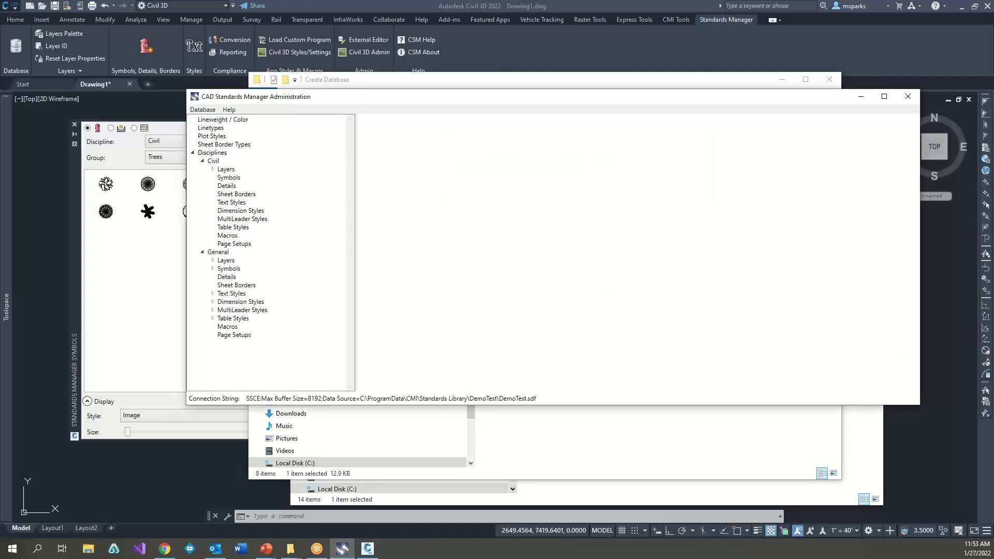
Step: Inspect the layer properties of Group1 under the General discipline's Layers
click(212, 261)
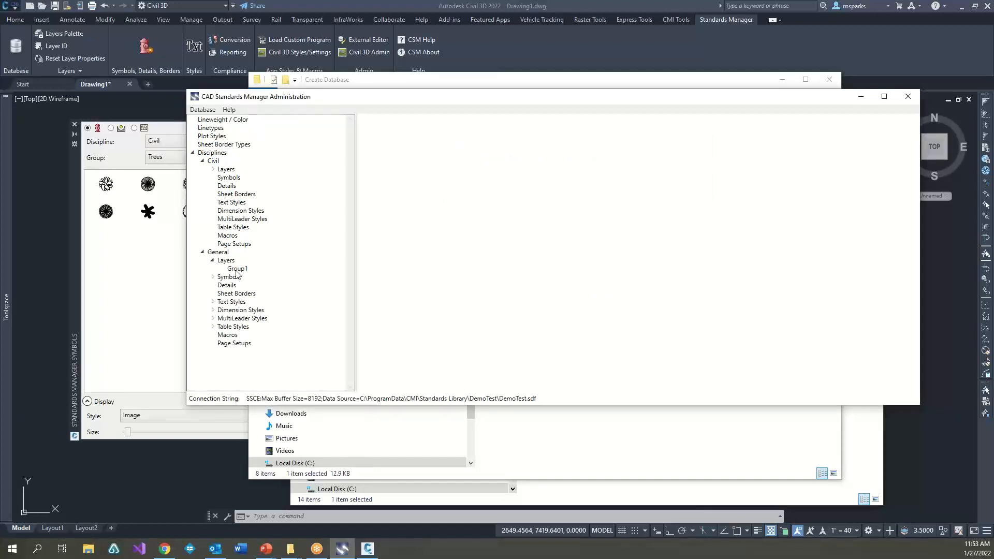
click(238, 268)
click(421, 140)
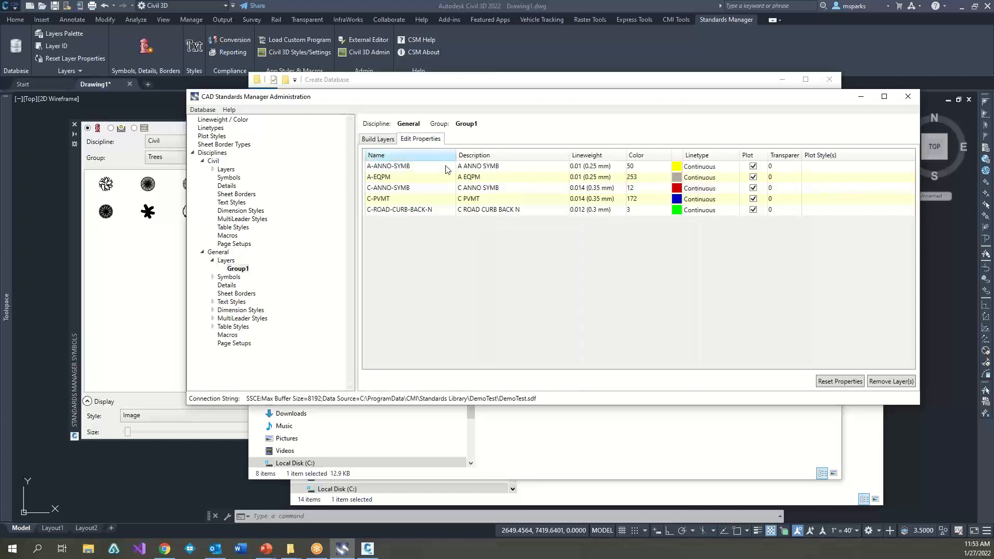
Step: View the symbol list and preview images of Group1 under the General discipline's Symbols
click(213, 277)
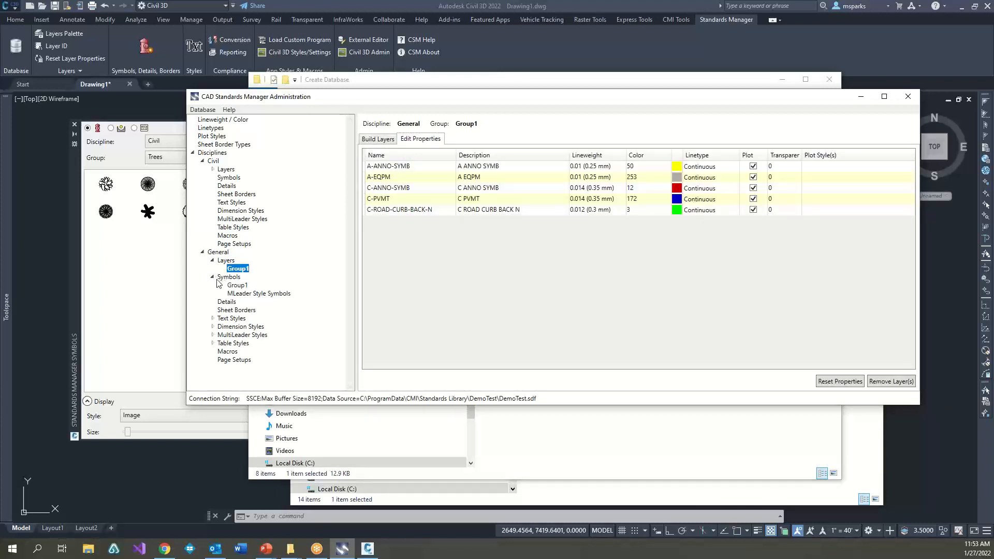
click(244, 286)
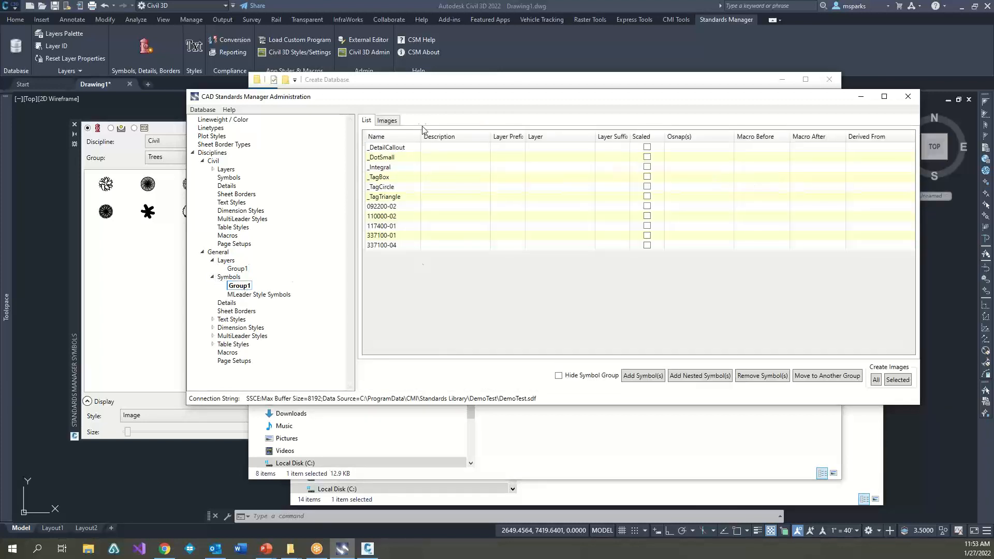
click(386, 120)
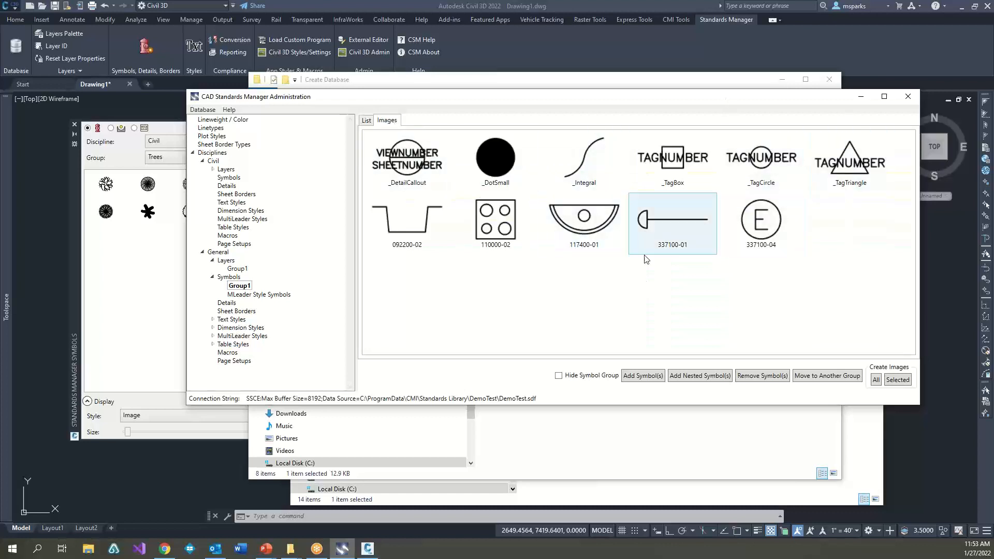
Step: Review Group1's text styles and dimension styles under the General discipline, along with the Civil discipline's layer components
click(213, 319)
click(237, 336)
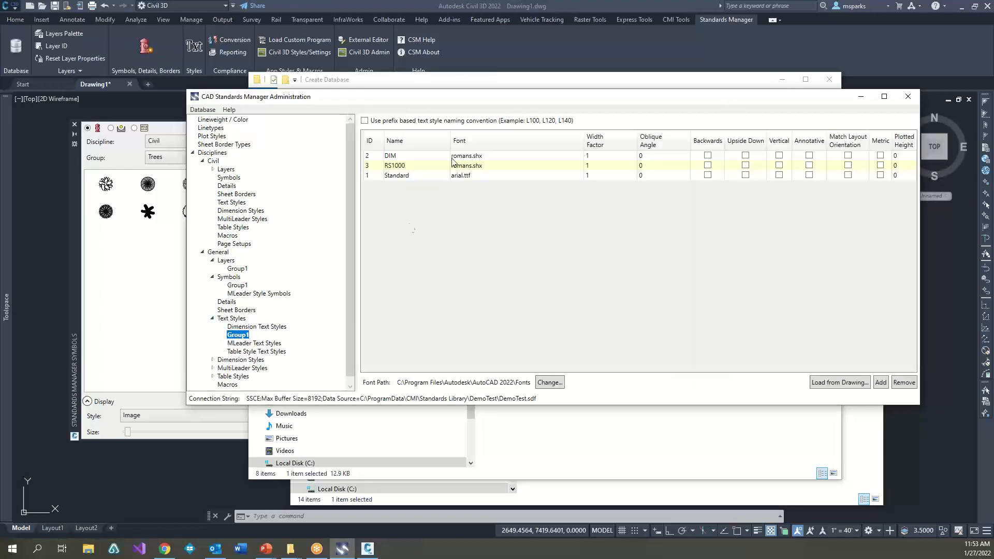
click(213, 360)
click(237, 368)
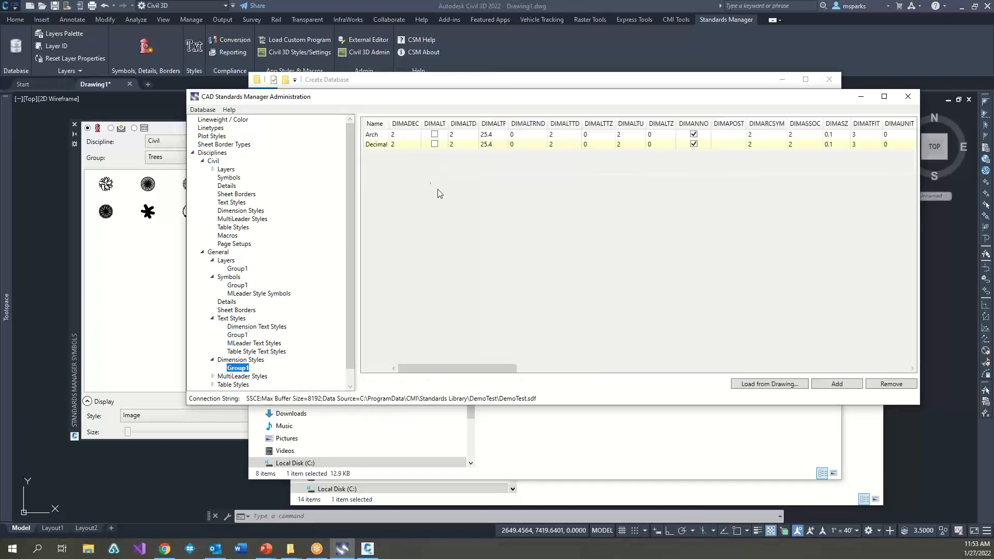
click(212, 377)
click(226, 170)
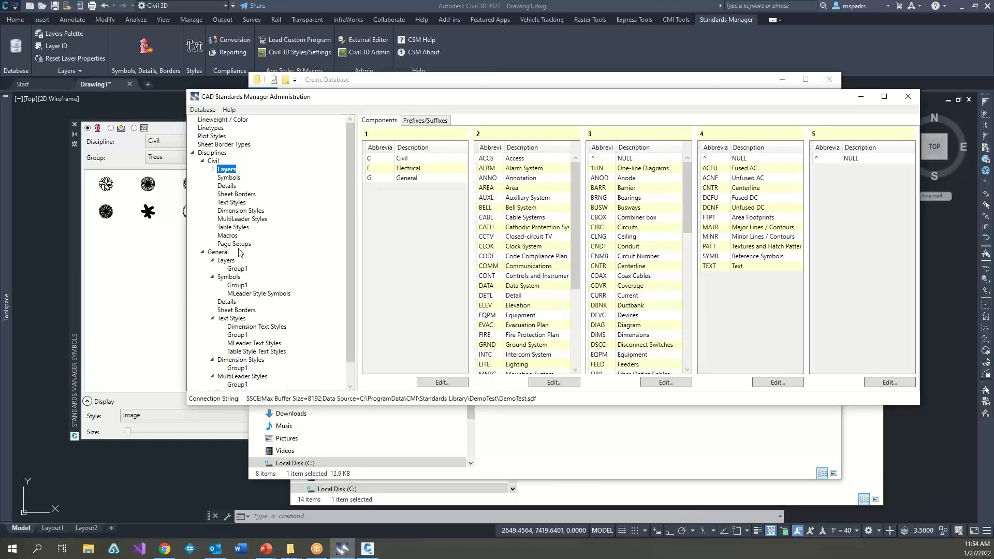
Step: Close the CAD Standards Manager Administration window, both File Explorer windows and the symbols palette
drag(335, 97, 273, 67)
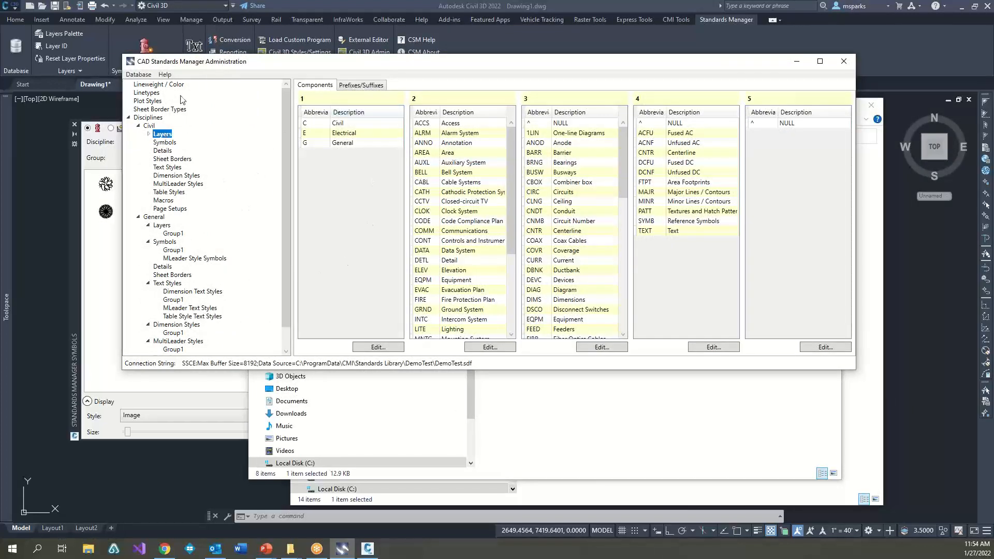
click(129, 118)
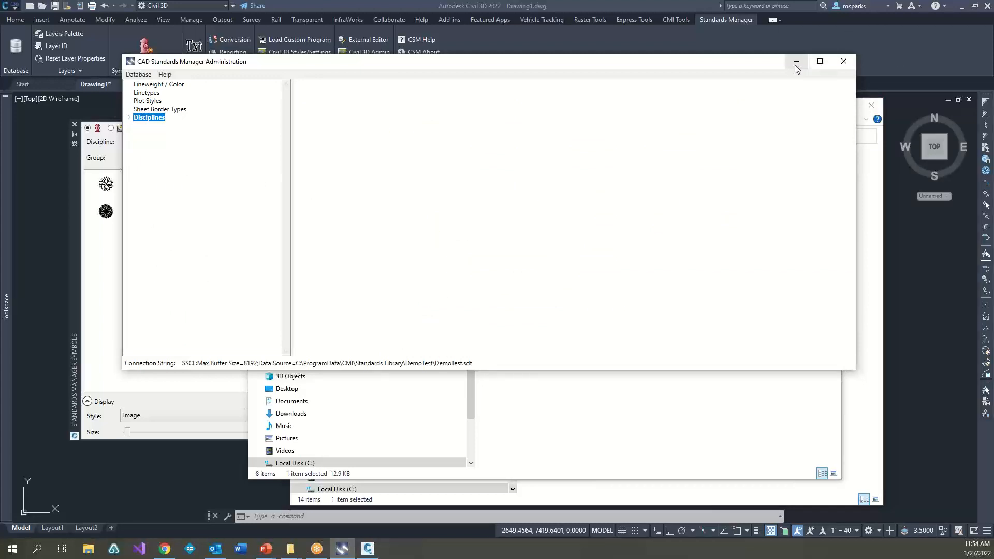
click(843, 62)
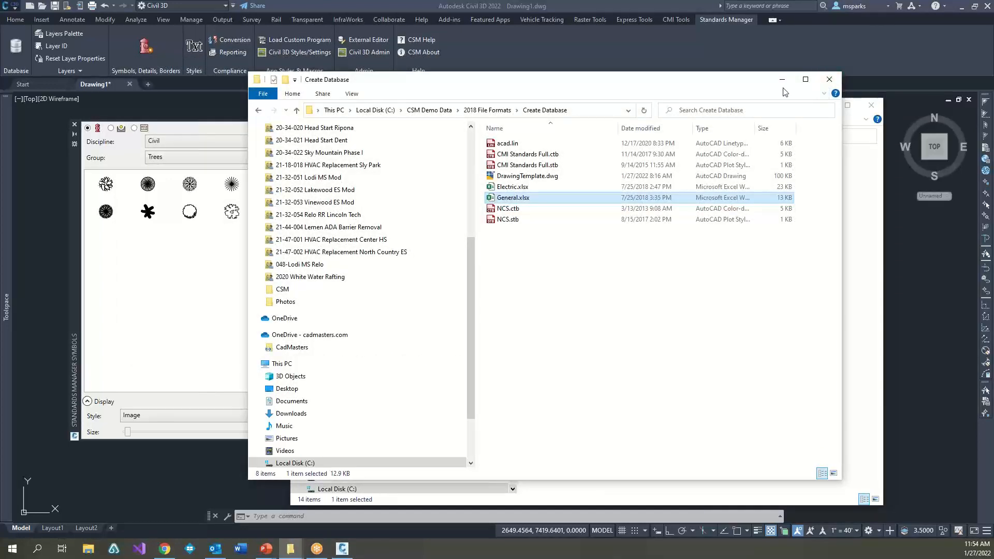
click(834, 80)
click(825, 105)
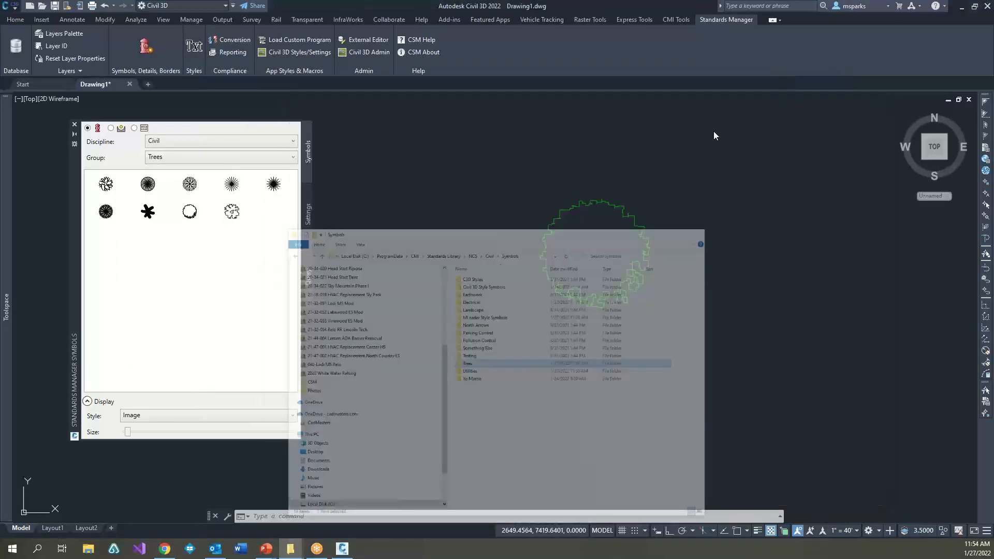
click(75, 125)
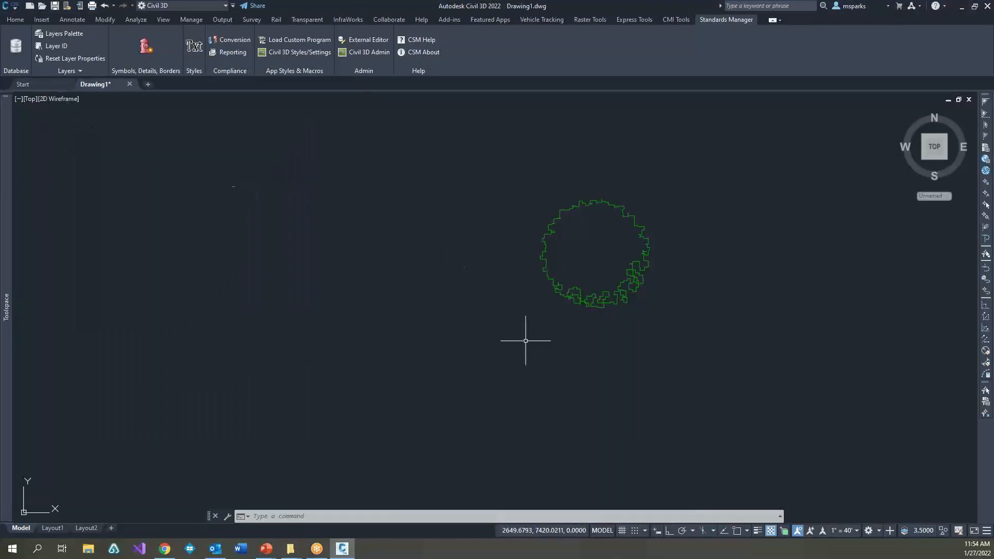
Step: Open the Standards Manager database connection settings and set the Standards Library path to the DemoTest folder
click(16, 49)
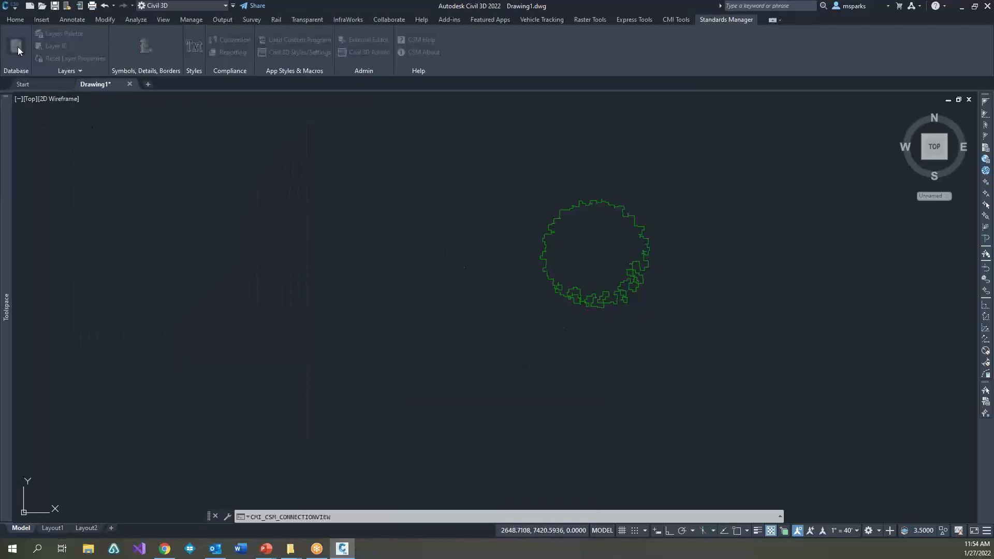
click(585, 196)
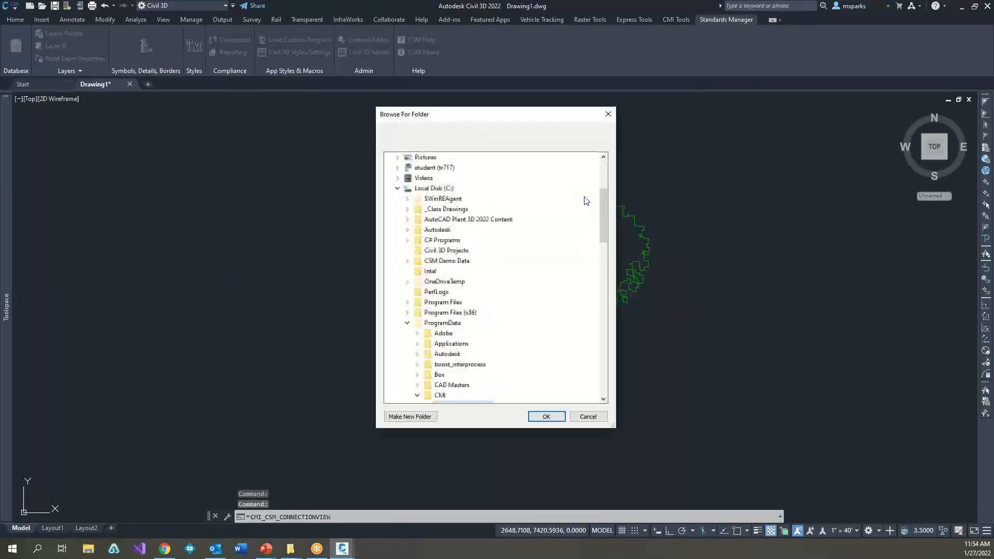
scroll(455, 352, down, 4)
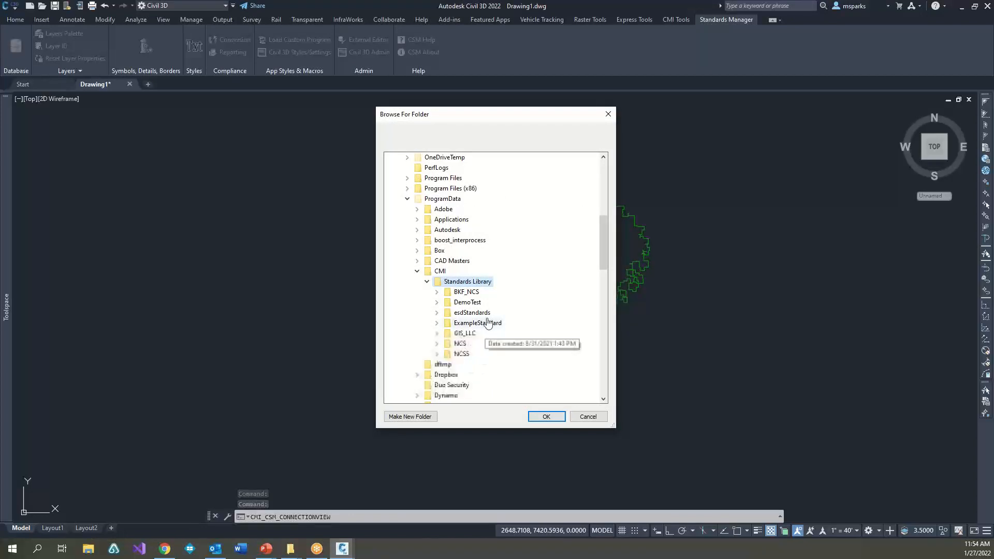
double_click(468, 302)
scroll(474, 308, up, 3)
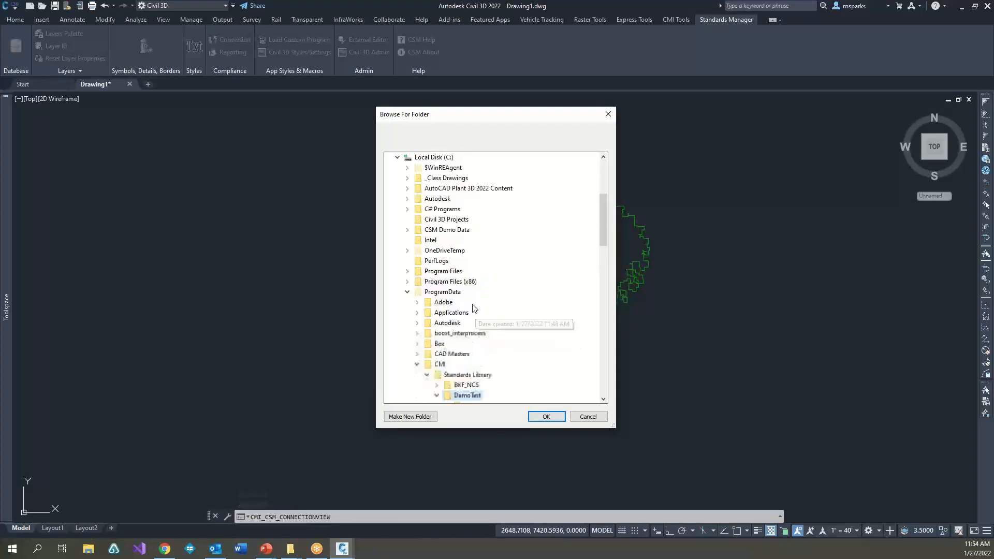
click(547, 417)
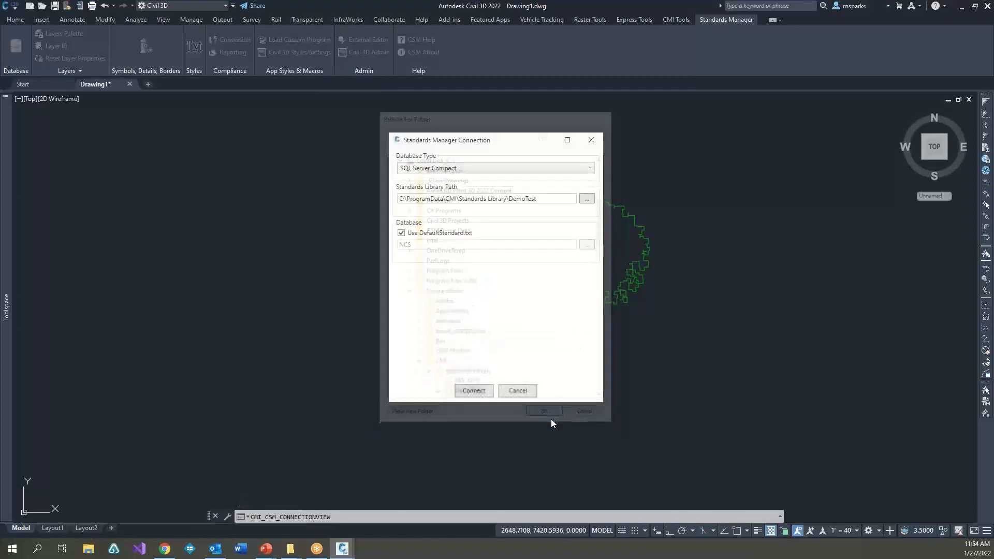
Step: Turn off the use of DefaultStandard.txt and set the Standards Library path to C:\ProgramData\CMI\Standards Library
click(402, 233)
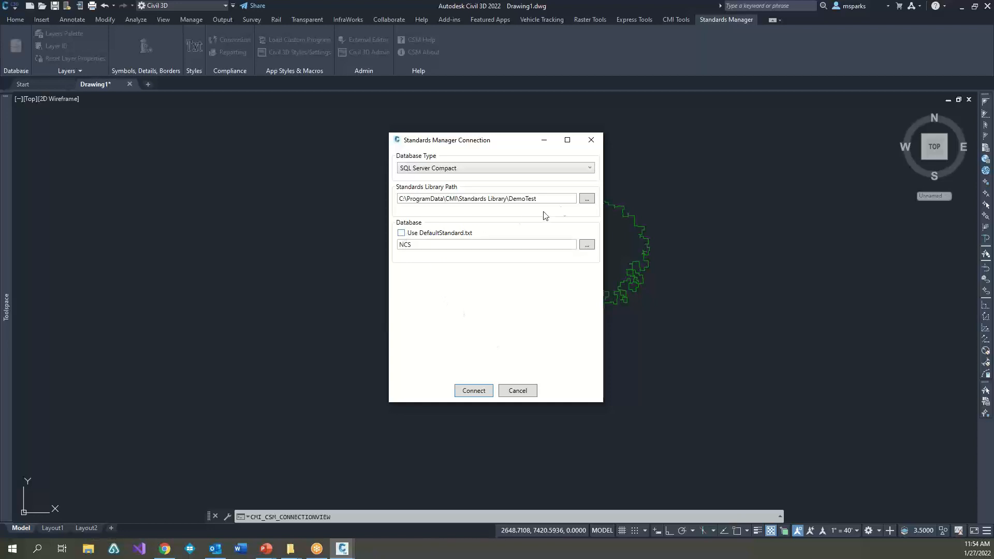
click(587, 199)
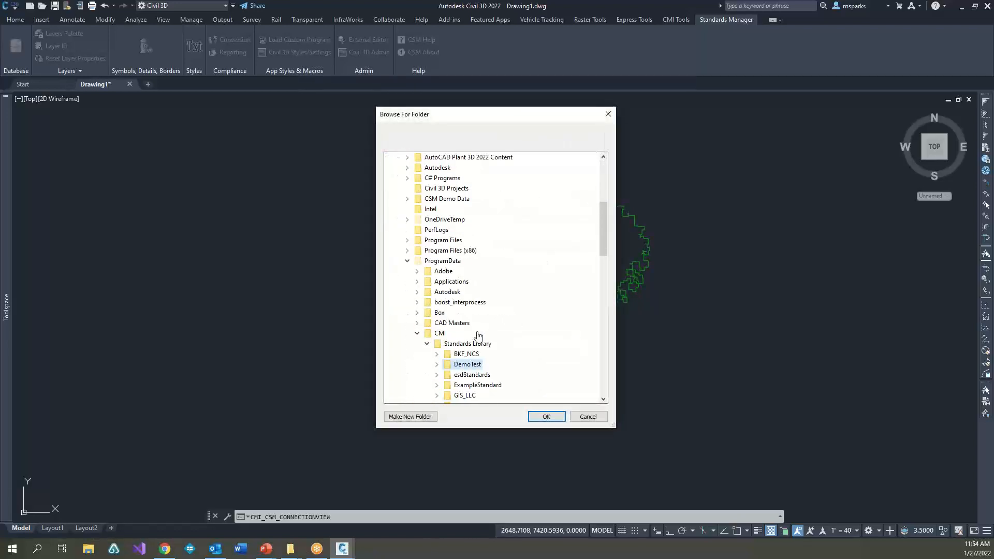
click(467, 313)
click(546, 417)
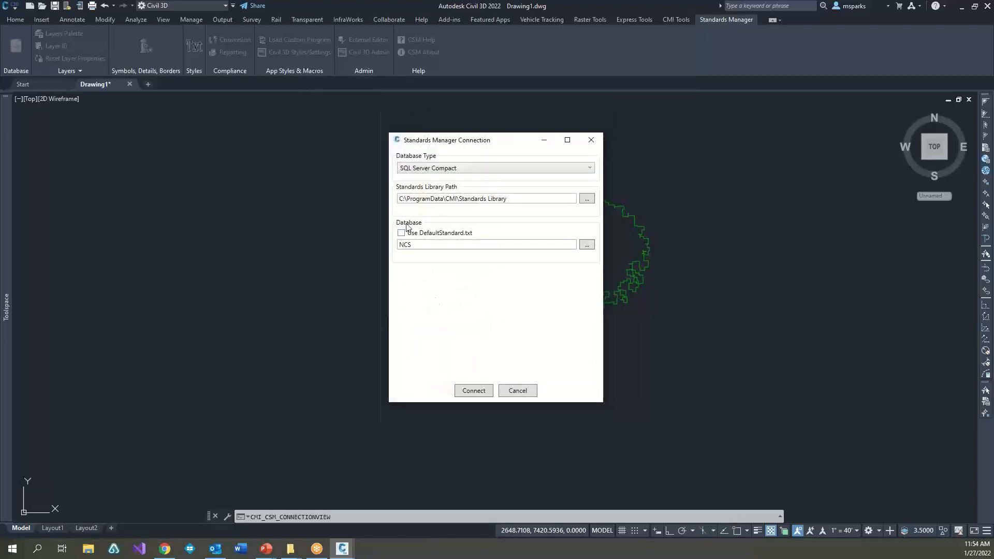
Step: Choose the DemoTest folder as the database and connect Standards Manager to it
click(593, 244)
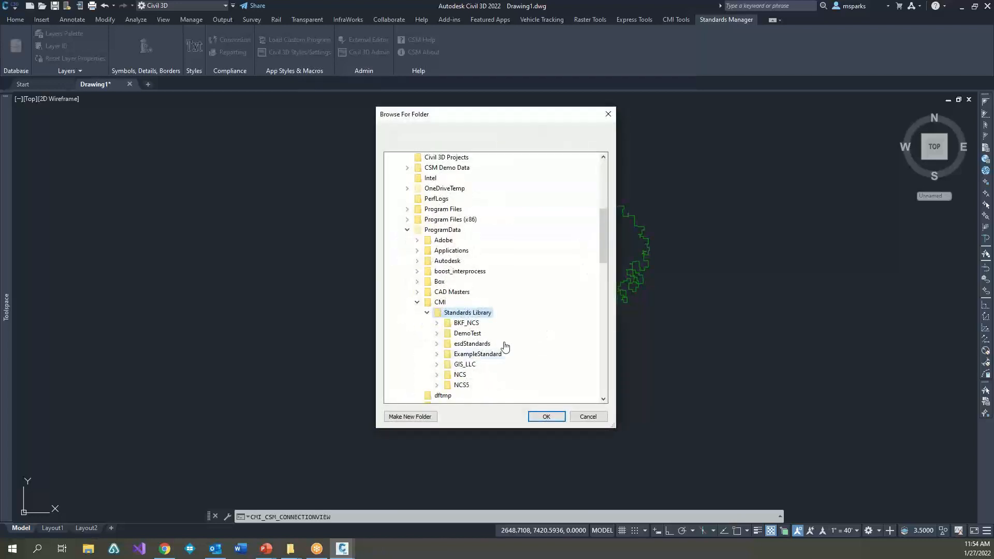
click(468, 333)
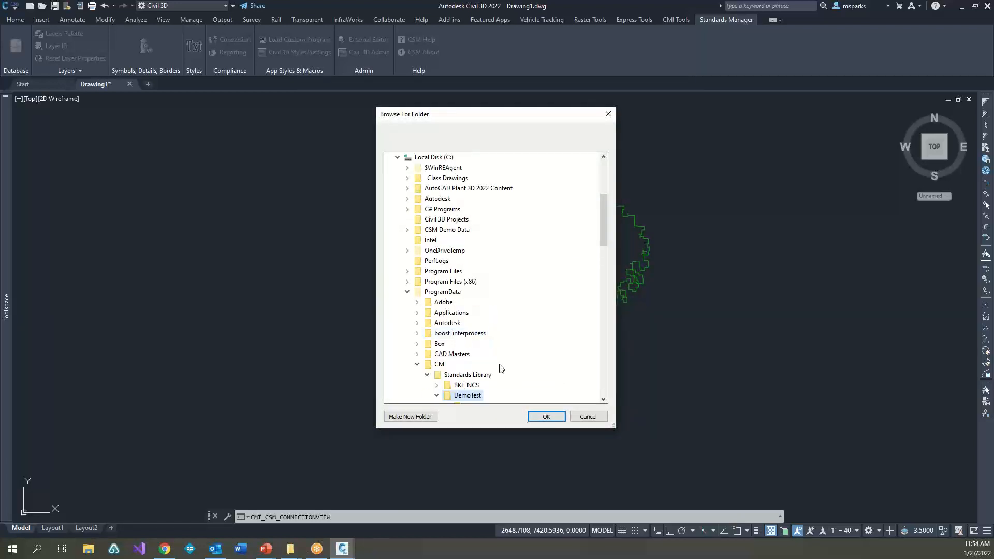
click(547, 416)
click(473, 390)
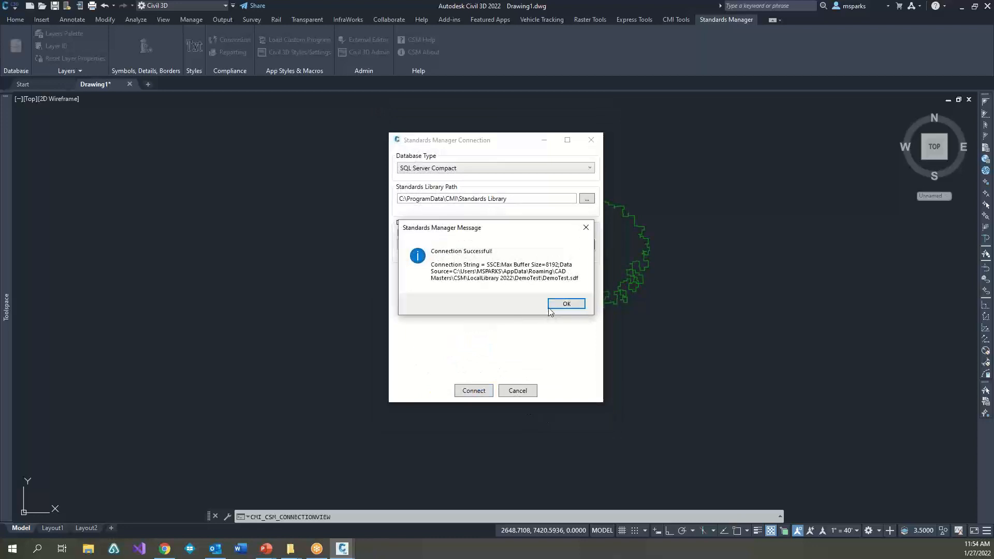
click(567, 307)
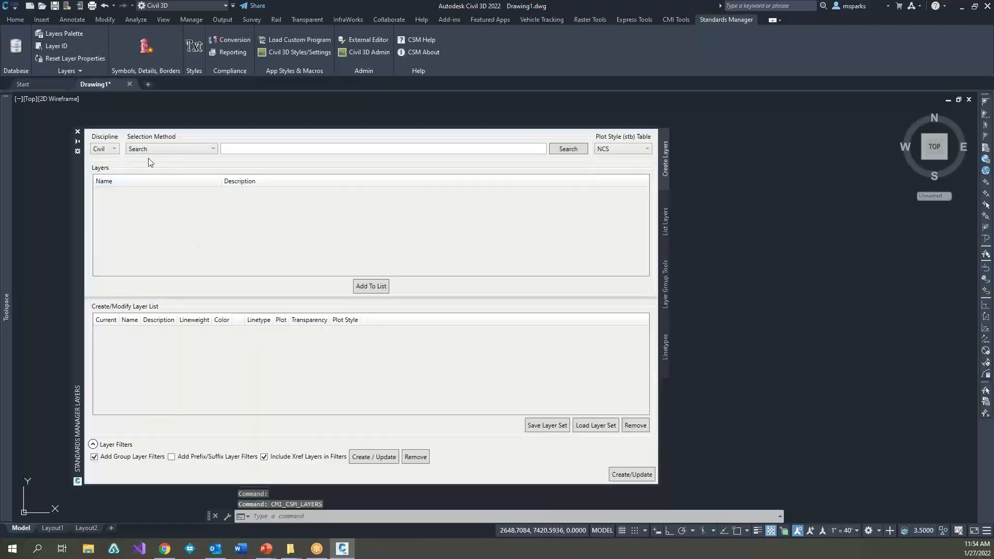
Step: List the General discipline's layers in the layers palette, using Group as the selection method
click(108, 149)
click(107, 168)
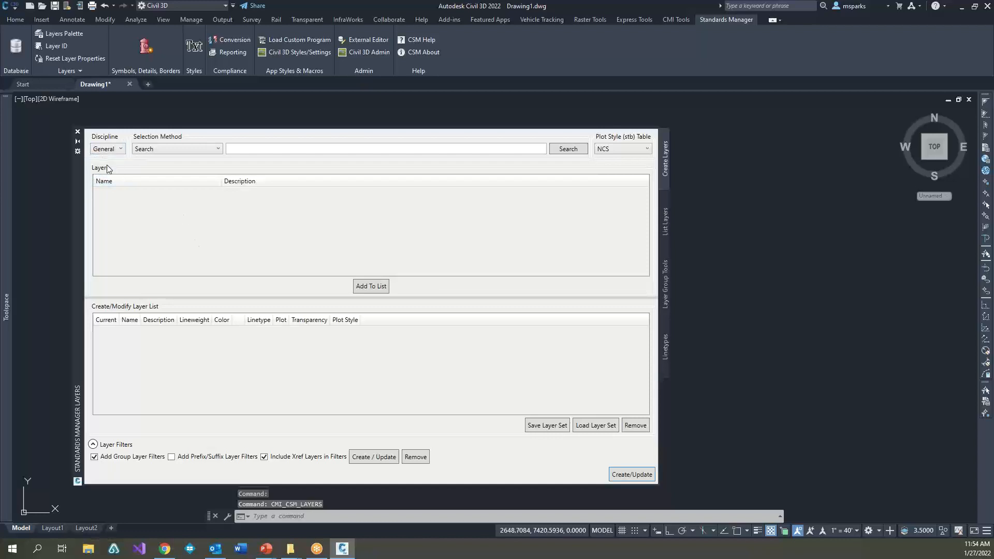
click(152, 147)
click(155, 171)
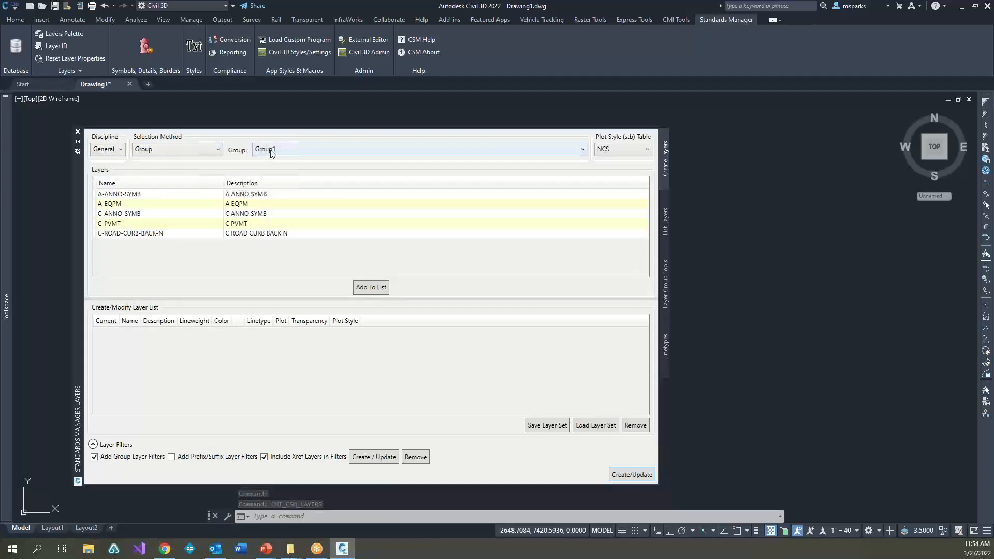
Step: Add all Group1 layers, from A-ANNO-SYMB to C-ROAD-CURB-BACK-N, to the Create/Modify Layer List and close the layers palette
drag(162, 197, 365, 265)
click(375, 288)
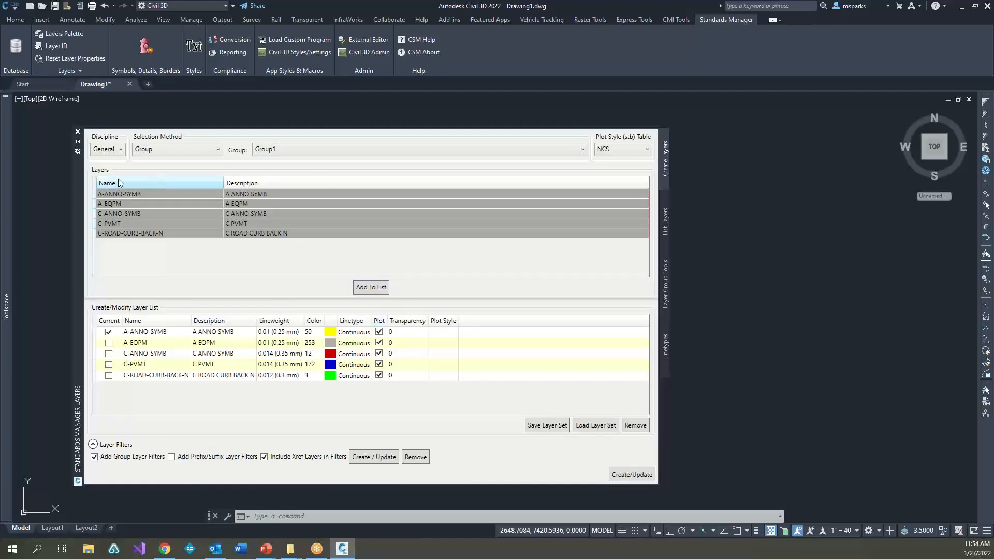
click(78, 131)
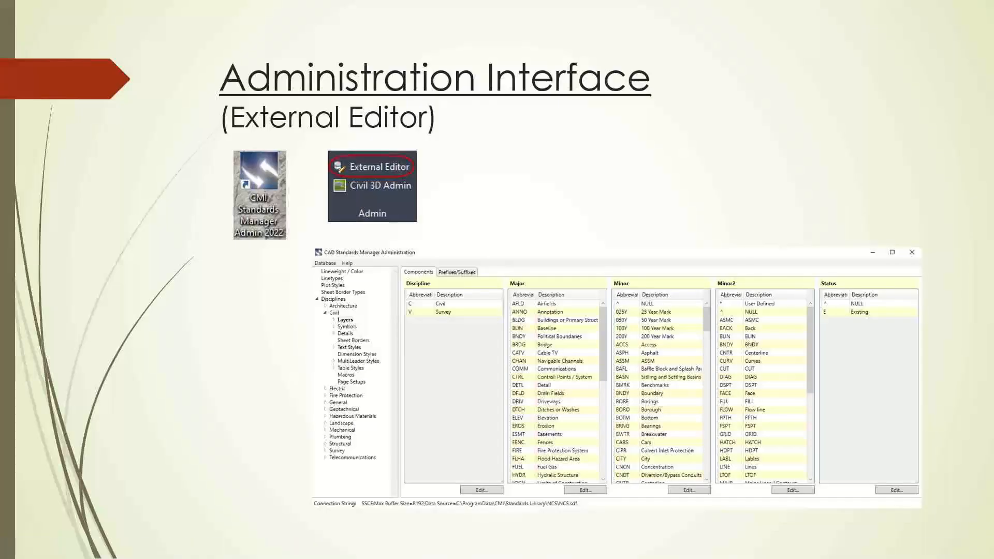
key(Right)
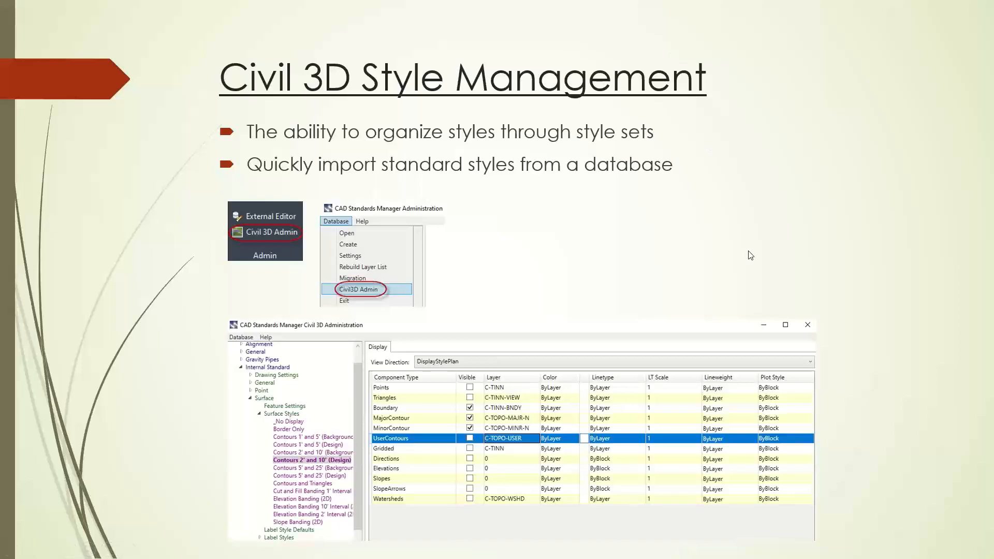
Step: Switch to Civil 3D and start a new drawing from a template in the AutoCAD Template folder
key(alt+Tab)
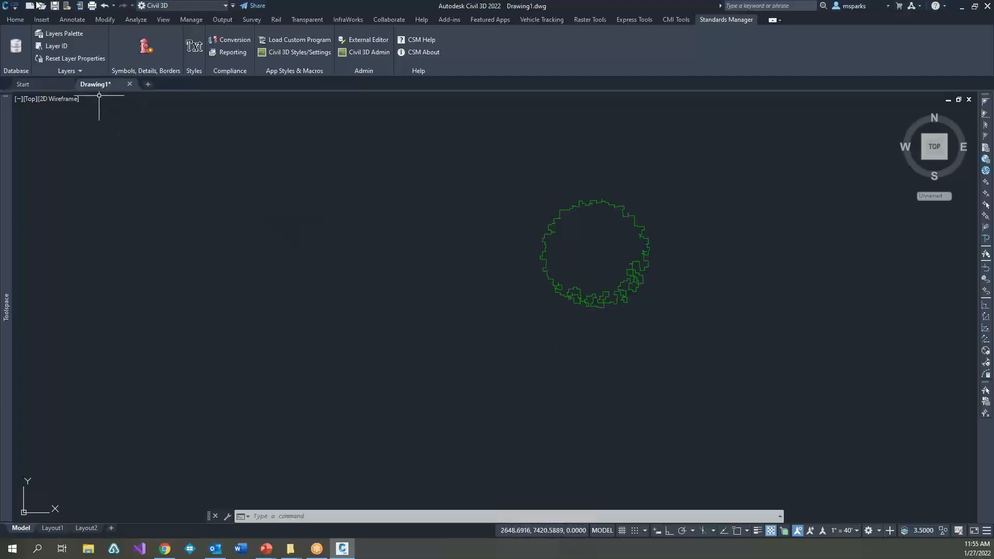
scroll(326, 288, down, 4)
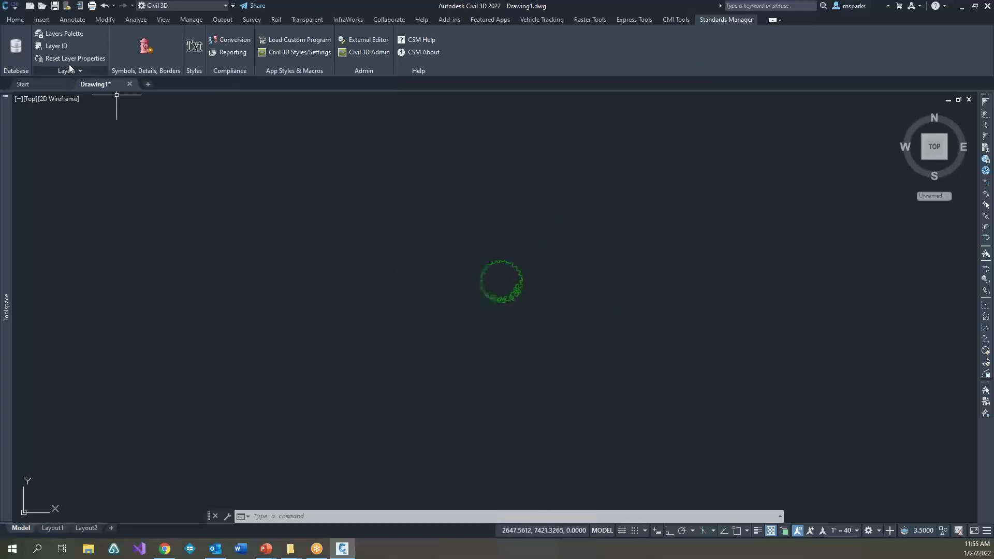
click(213, 337)
key(Escape)
key(Escape)
key(Escape)
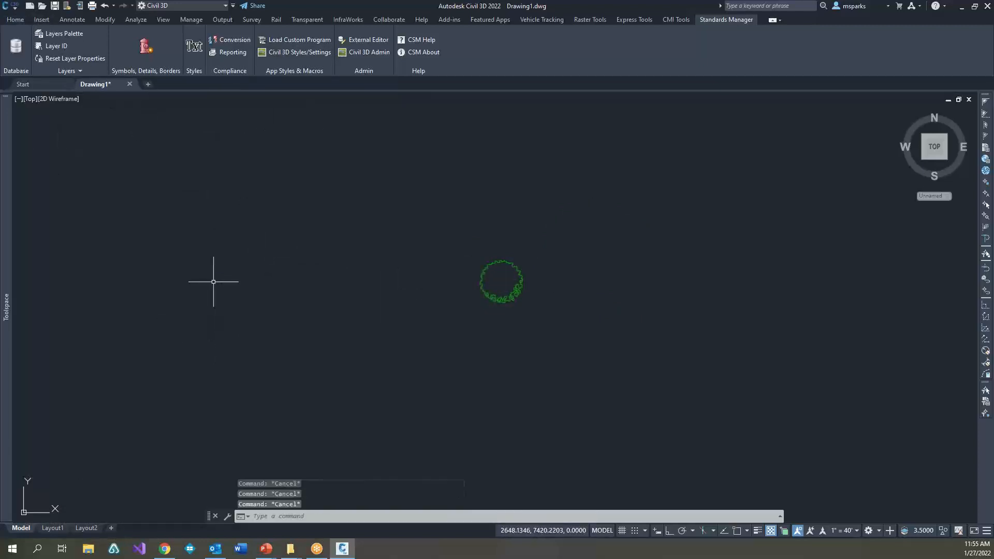
text(un)
key(Return)
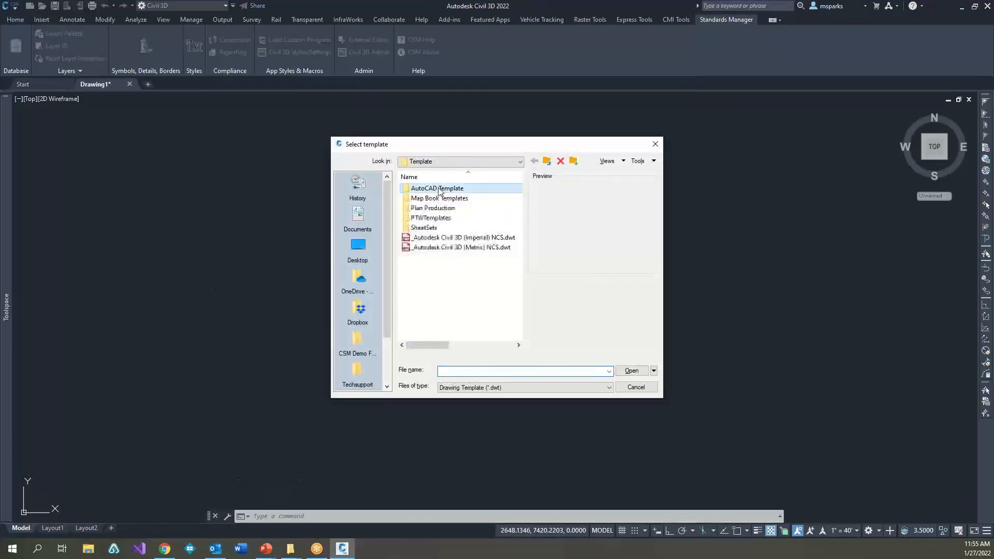
double_click(422, 189)
click(430, 209)
double_click(432, 209)
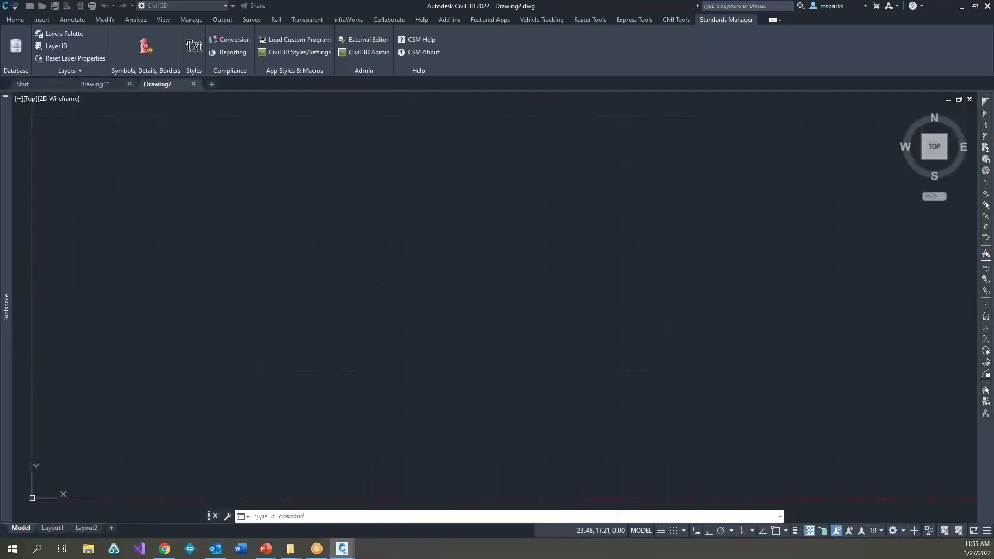
Step: Turn off the grid display in the new drawing
click(642, 501)
click(604, 422)
click(675, 531)
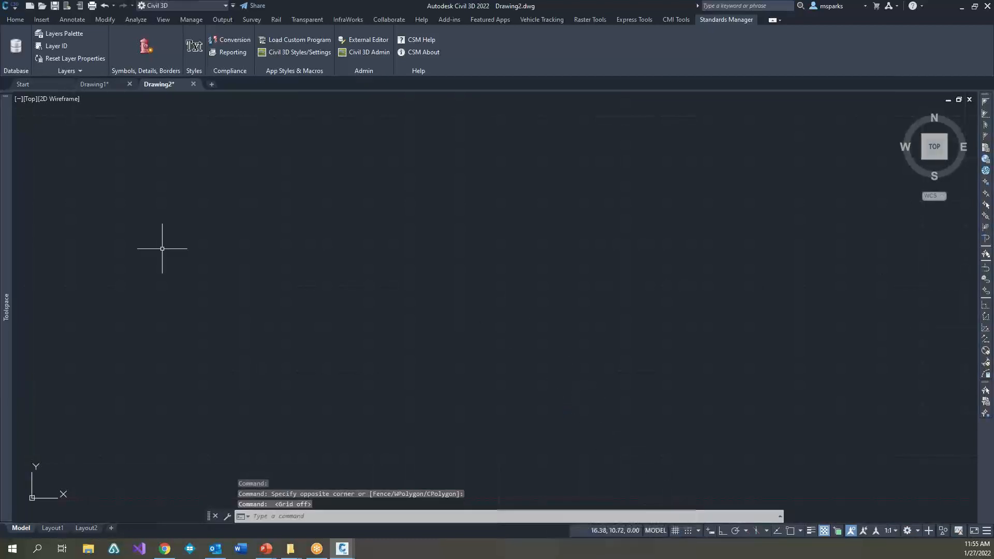
Step: Dock the Toolspace beside the drawing area and narrow it to roughly half its width
mouse_move(18, 231)
drag(19, 232, 149, 233)
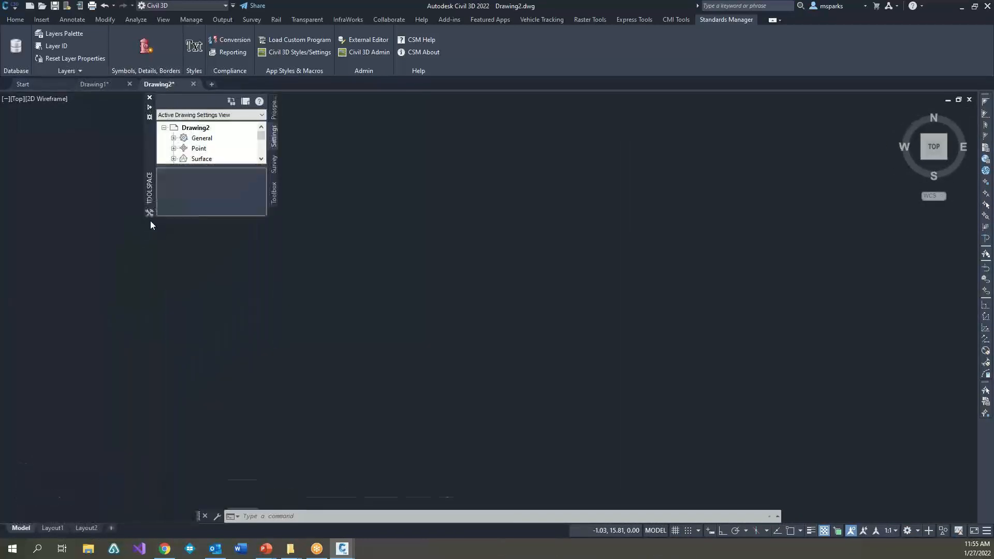
drag(150, 186, 14, 203)
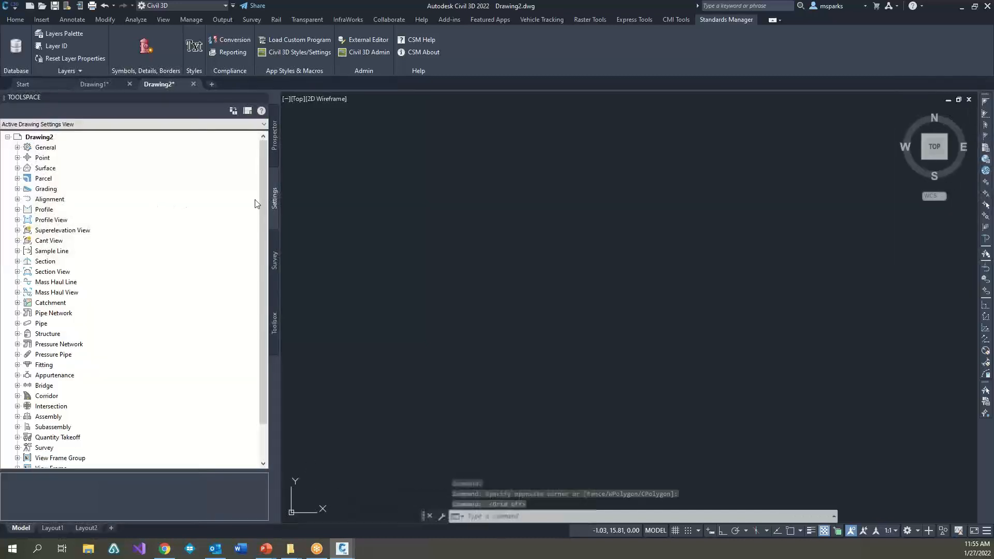
drag(280, 199, 165, 202)
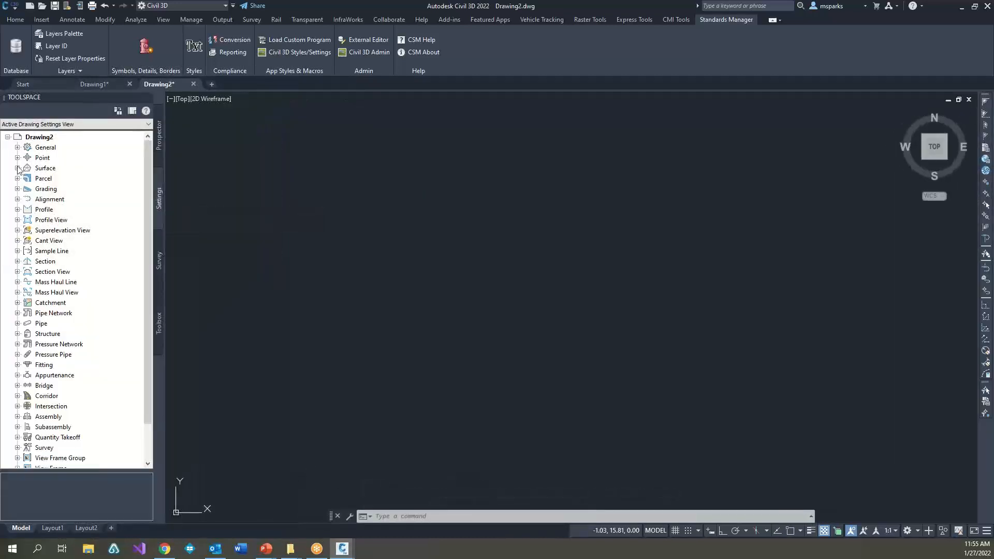
Step: Expand the drawing's Surface settings to list its surface styles
click(17, 167)
click(27, 178)
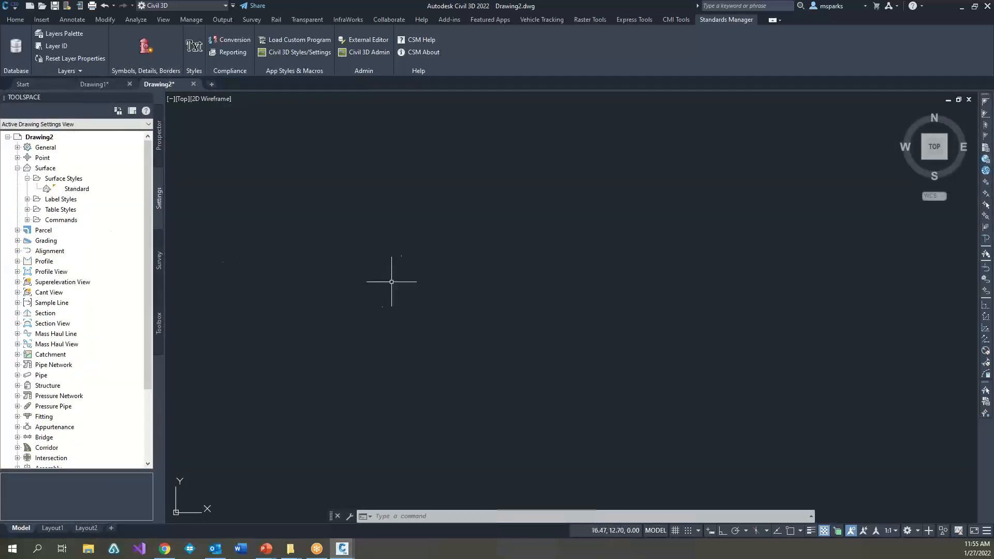
click(417, 211)
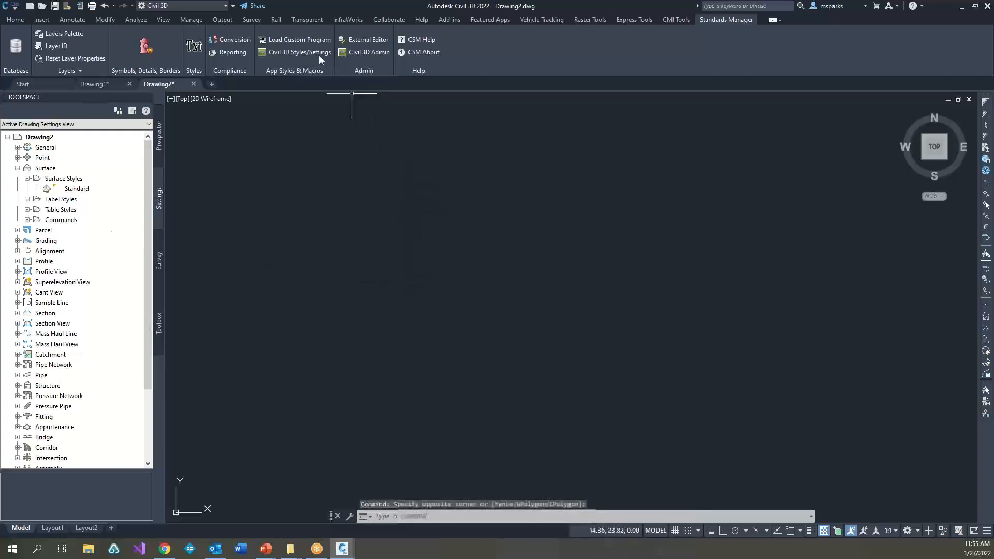
Step: Close the empty Civil 3D styles palette and reconnect Standards Manager with Use DefaultStandard.txt enabled, using the NCS database
click(288, 56)
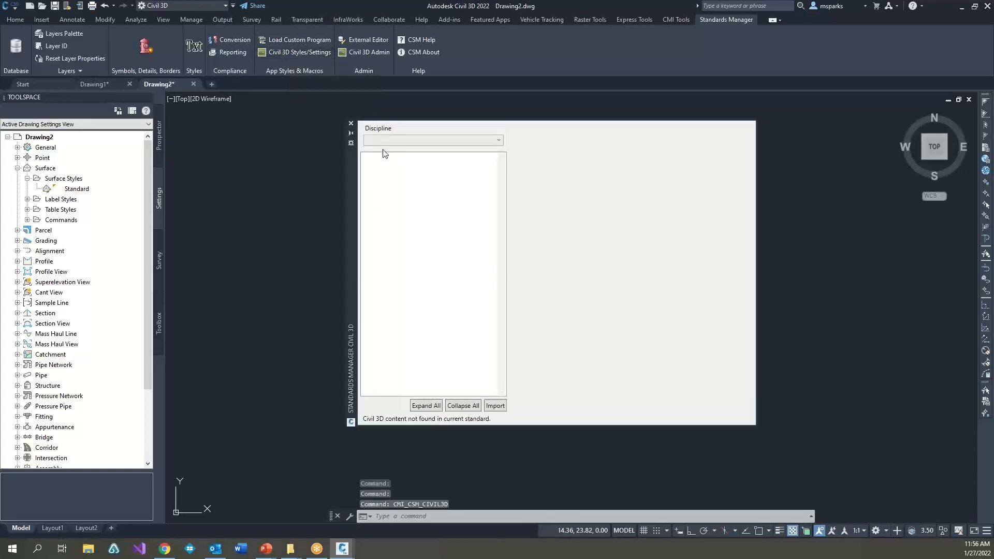
click(351, 124)
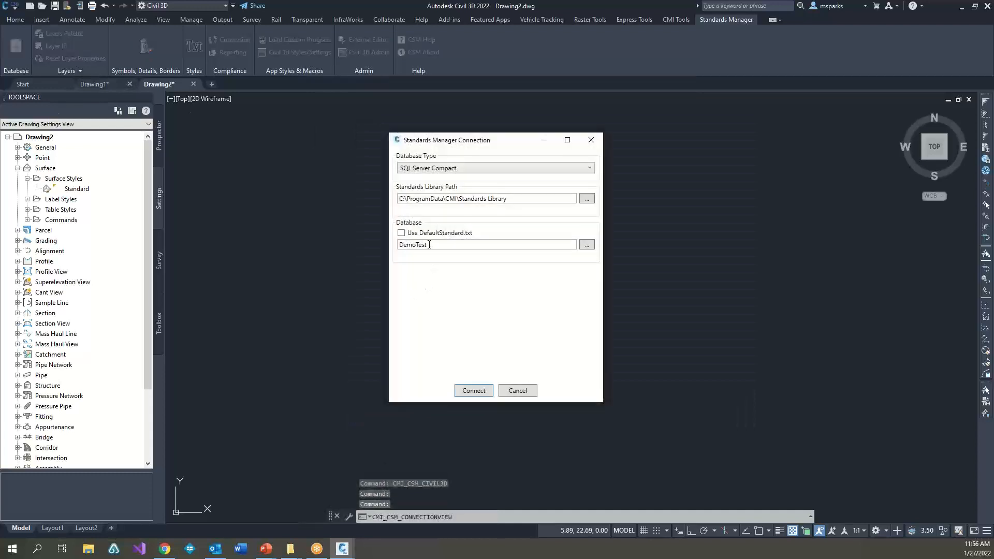
click(424, 233)
click(476, 390)
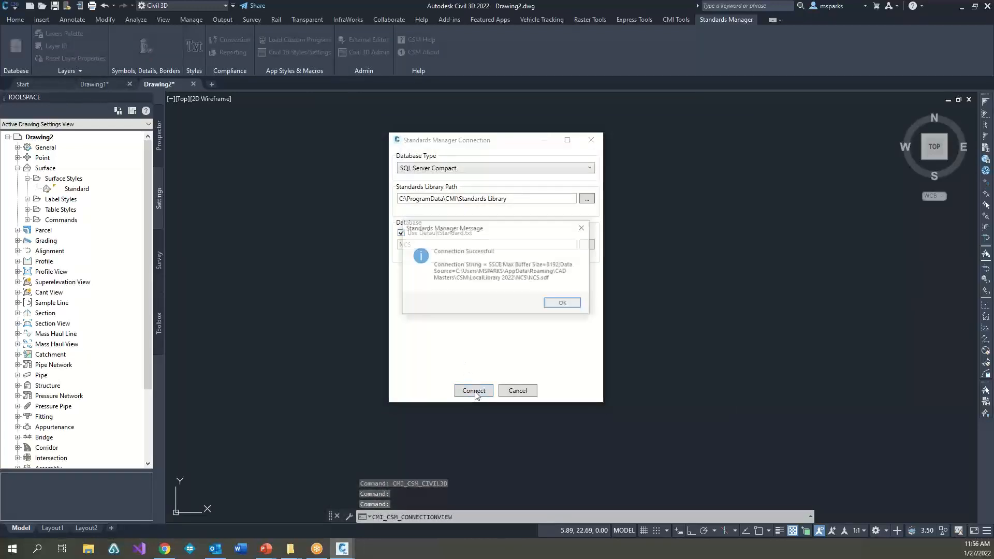
click(562, 305)
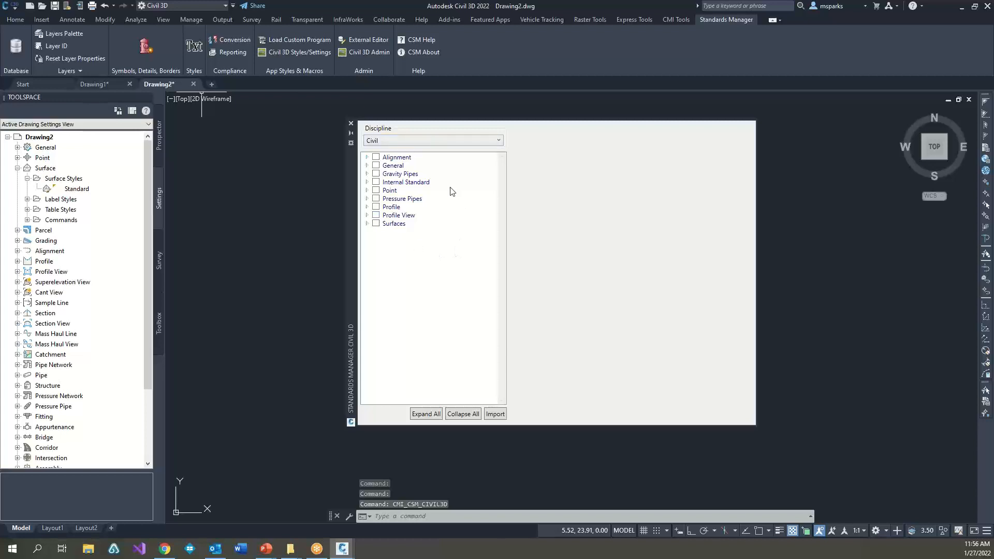
Step: Expand the Civil discipline's Surfaces set down to its surface styles, select the whole set and import it into the drawing
click(369, 228)
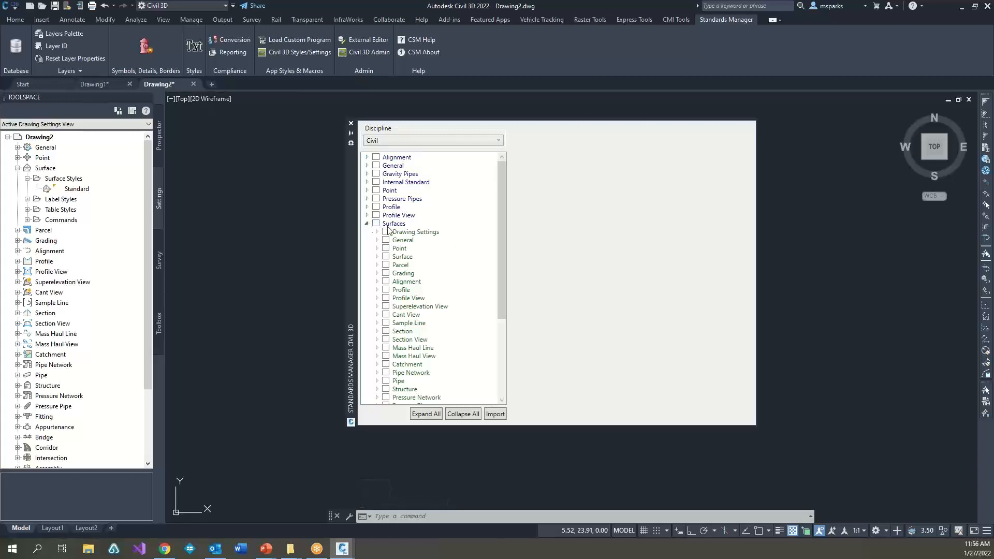
scroll(435, 290, down, 4)
scroll(434, 295, up, 3)
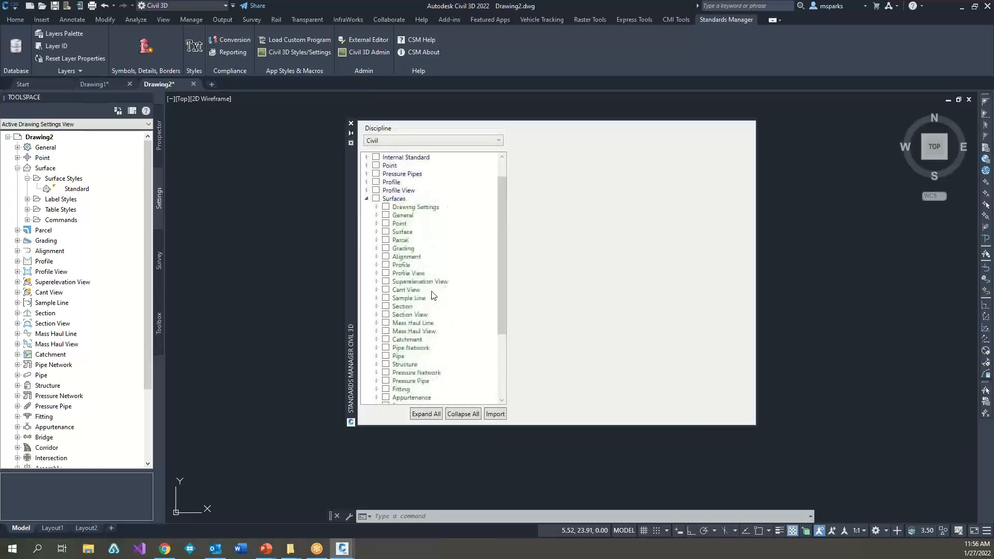
click(376, 232)
click(387, 249)
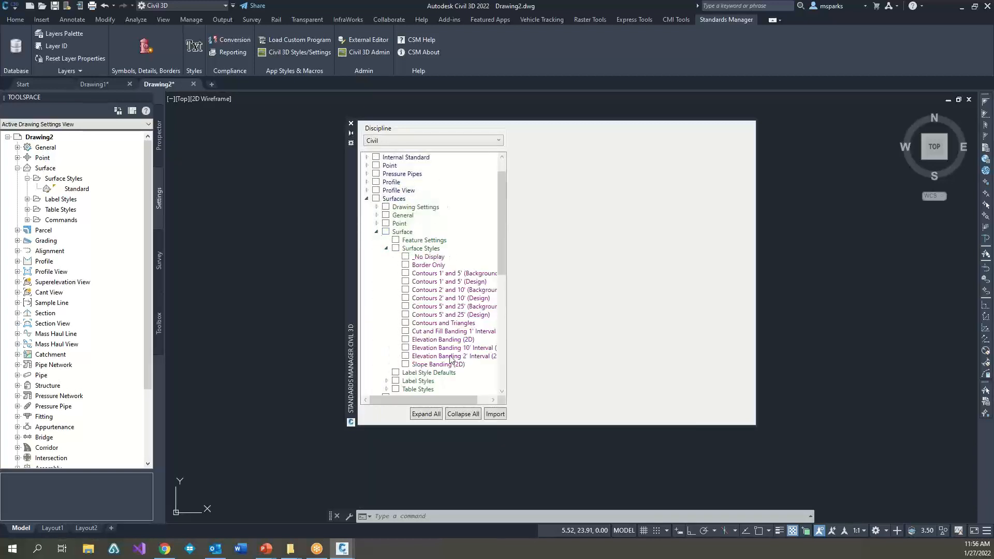
click(405, 306)
click(406, 323)
click(376, 199)
click(495, 416)
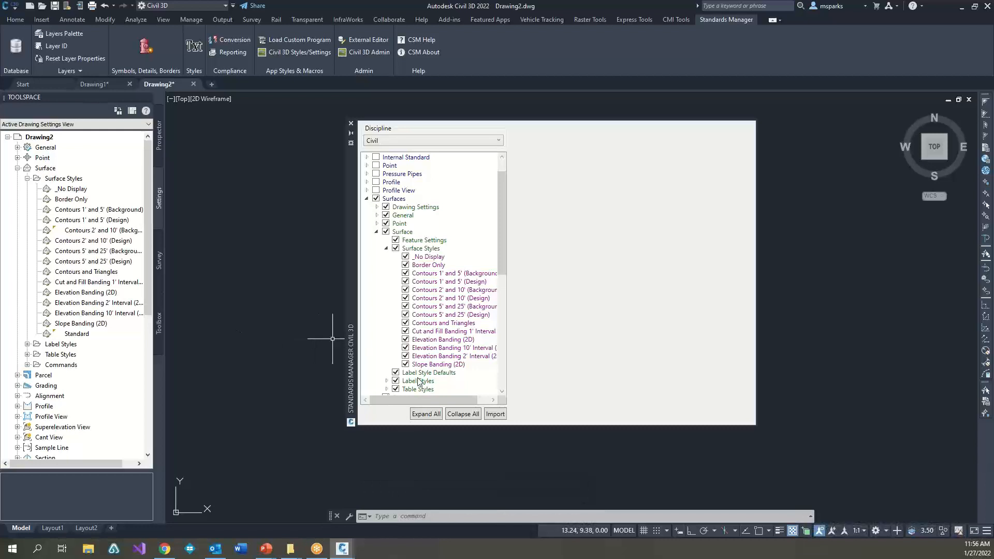
Step: Review the display settings of the imported Contours 1' and 5' (Design) surface style, then close it and the styles palette
double_click(93, 220)
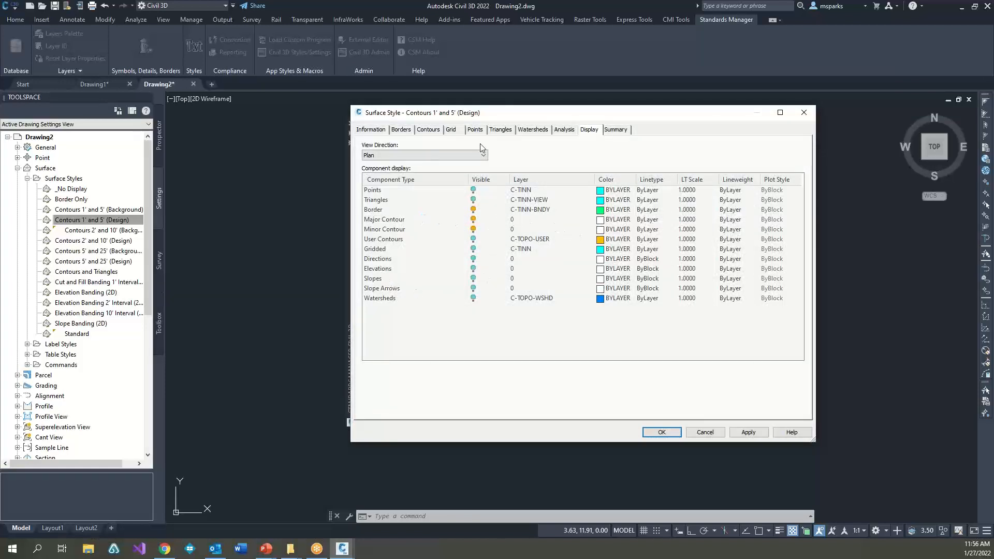
click(710, 432)
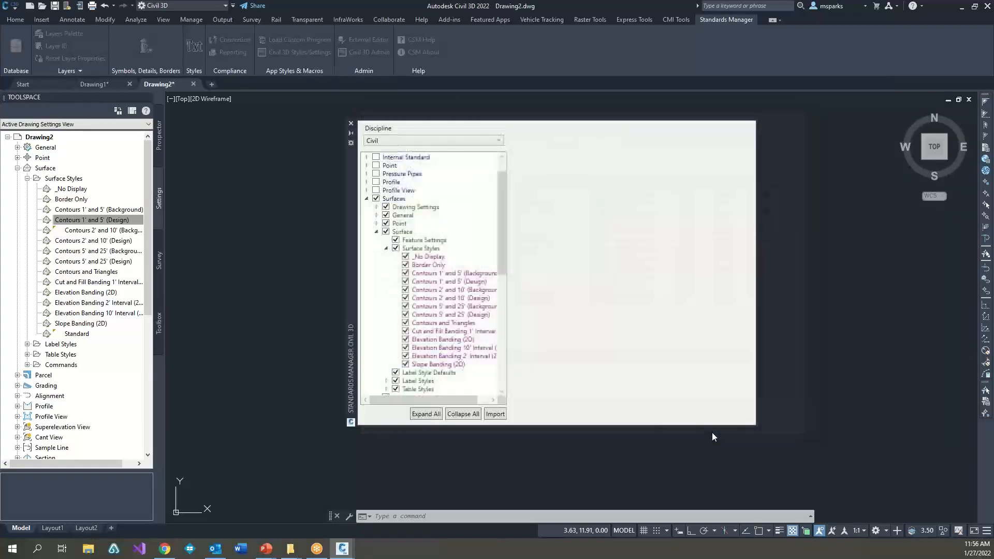
click(351, 125)
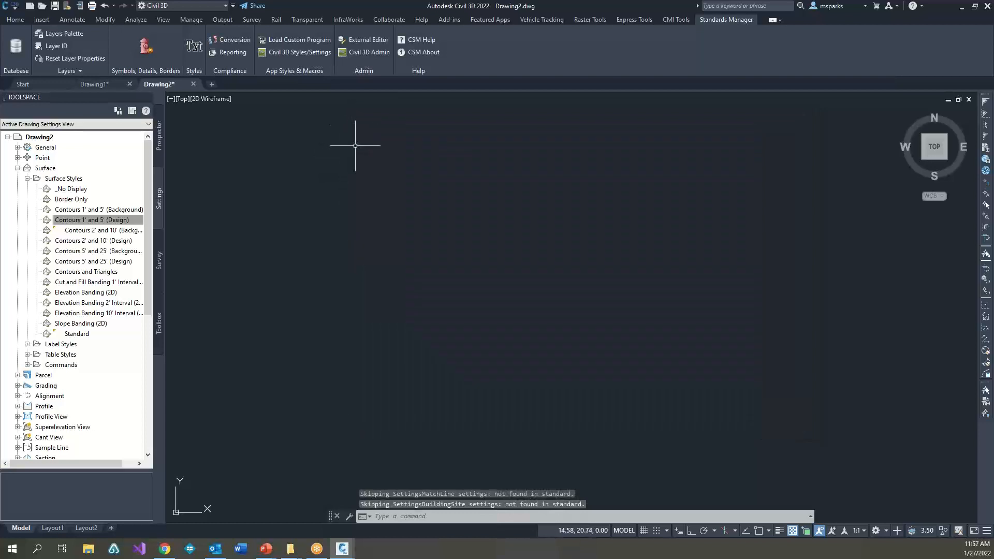
Step: Open Civil 3D Admin and connect it to NCS.sdf in C:\ProgramData\CMI\Standards Library\NCS
click(368, 52)
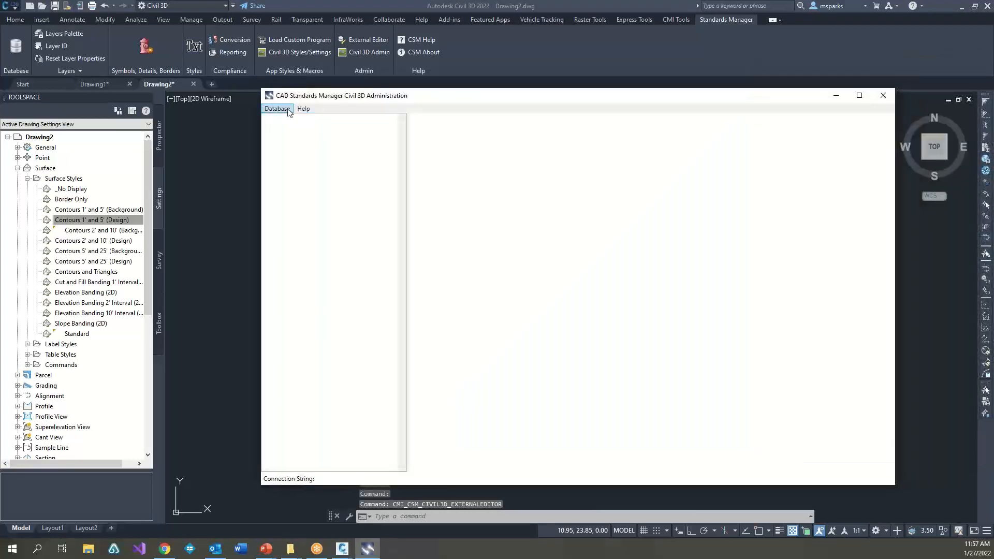
click(277, 109)
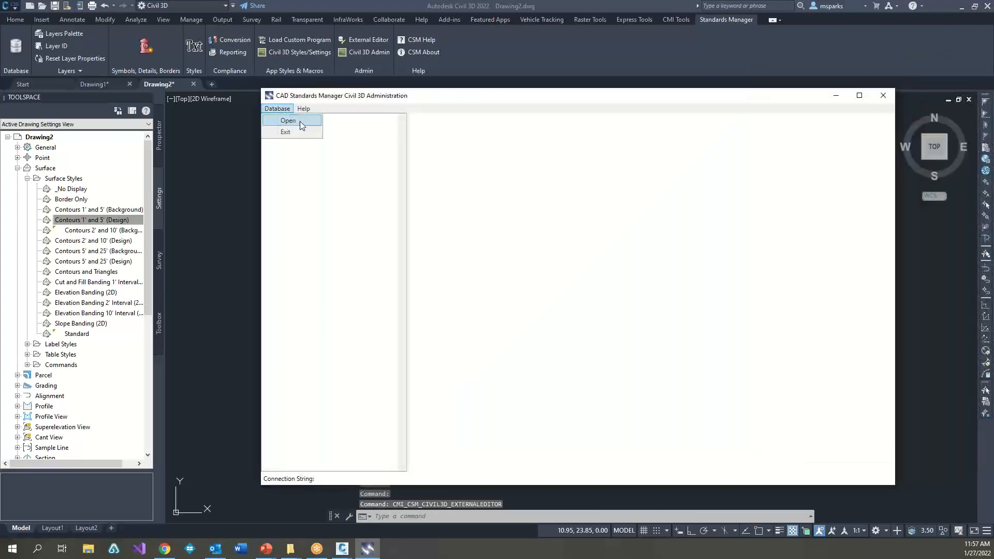
click(300, 122)
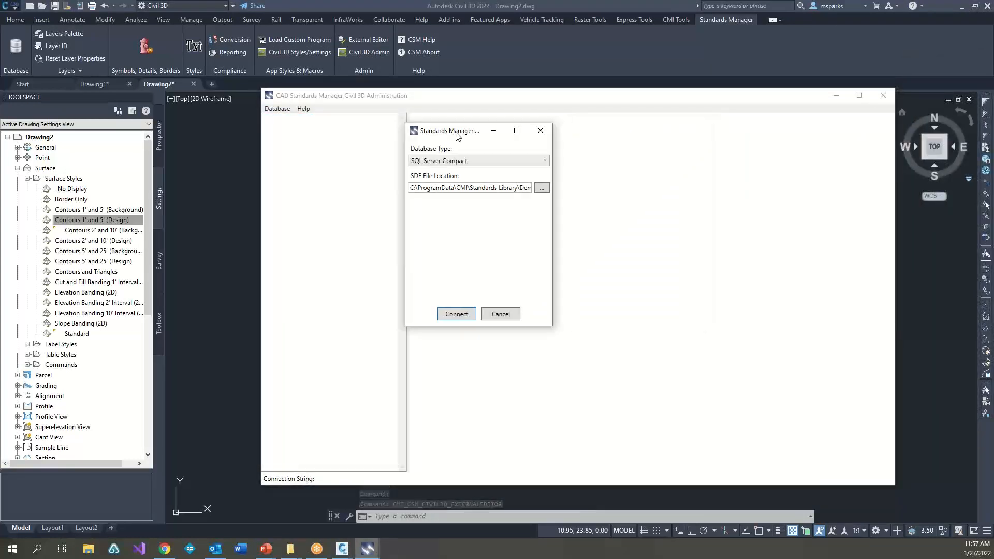
drag(472, 187, 593, 188)
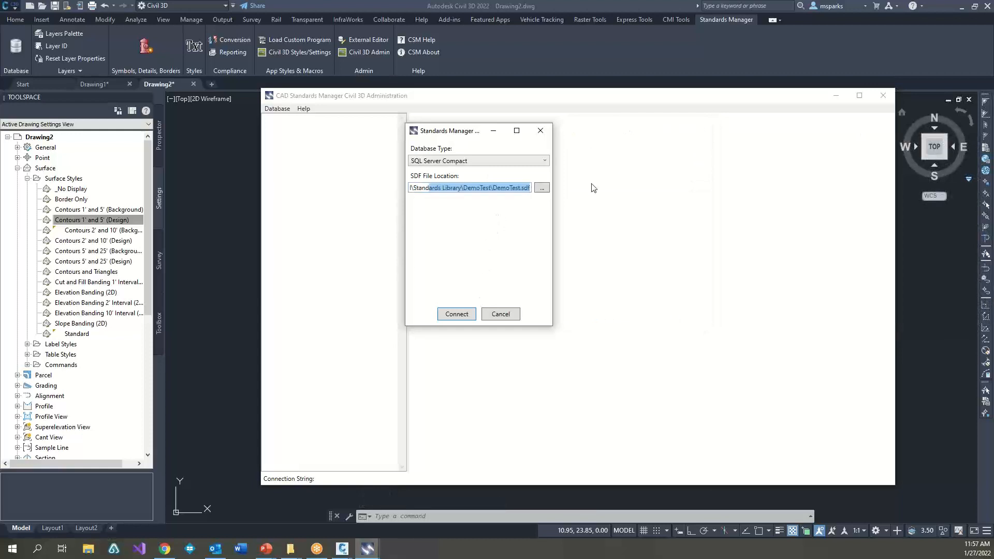
click(542, 189)
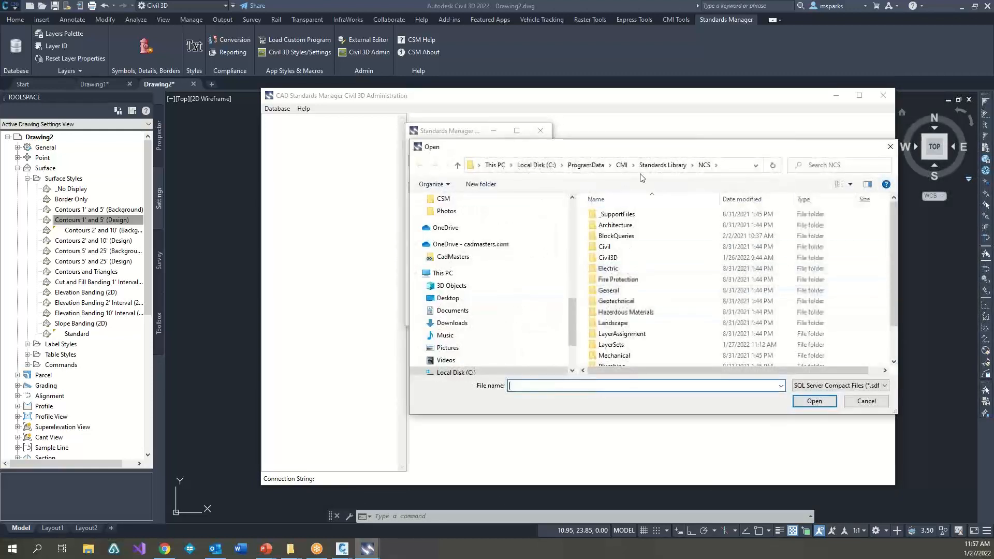
click(663, 165)
double_click(640, 273)
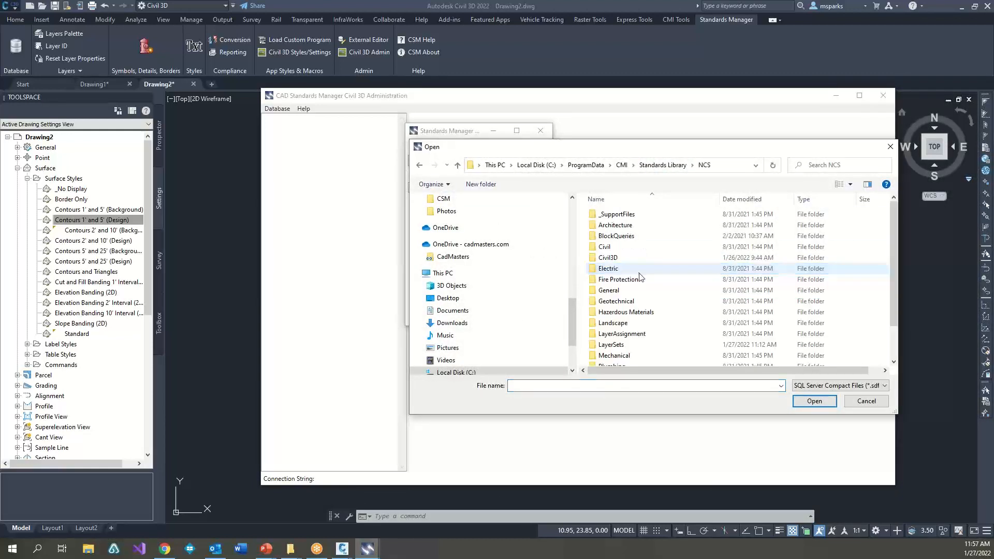
scroll(640, 277, down, 3)
double_click(609, 358)
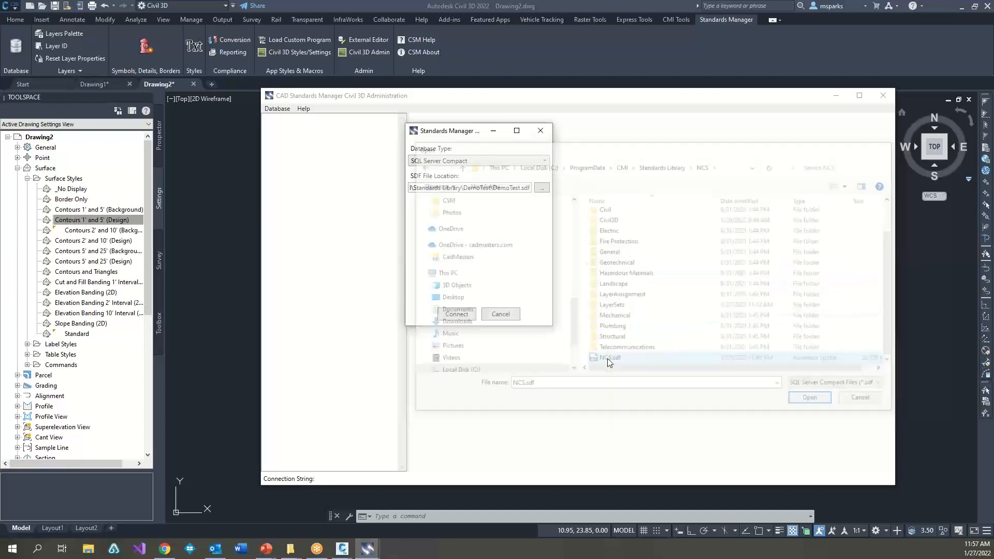
click(456, 315)
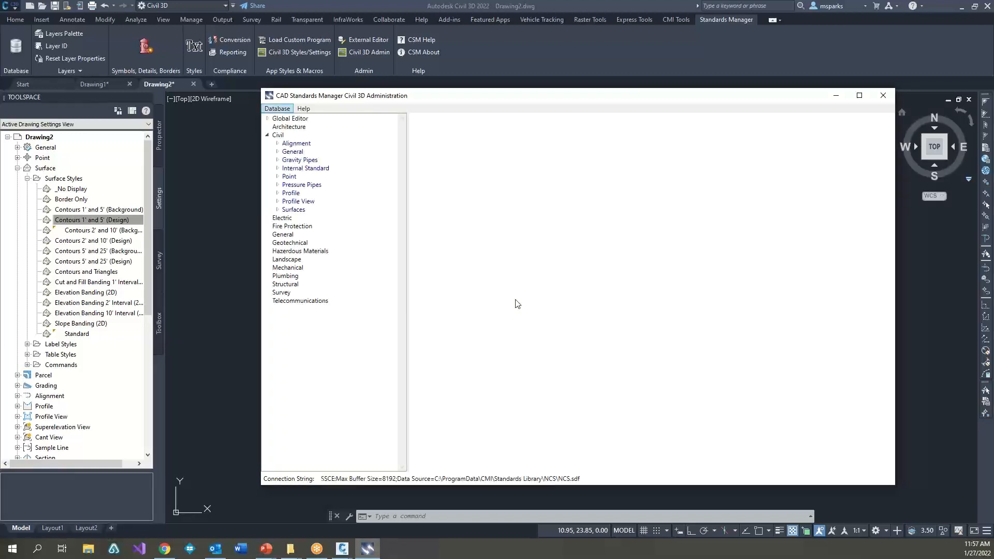
Step: Show the plan display settings of the Contours 1' and 5' (Design) style in the Civil discipline's Surfaces set
click(267, 135)
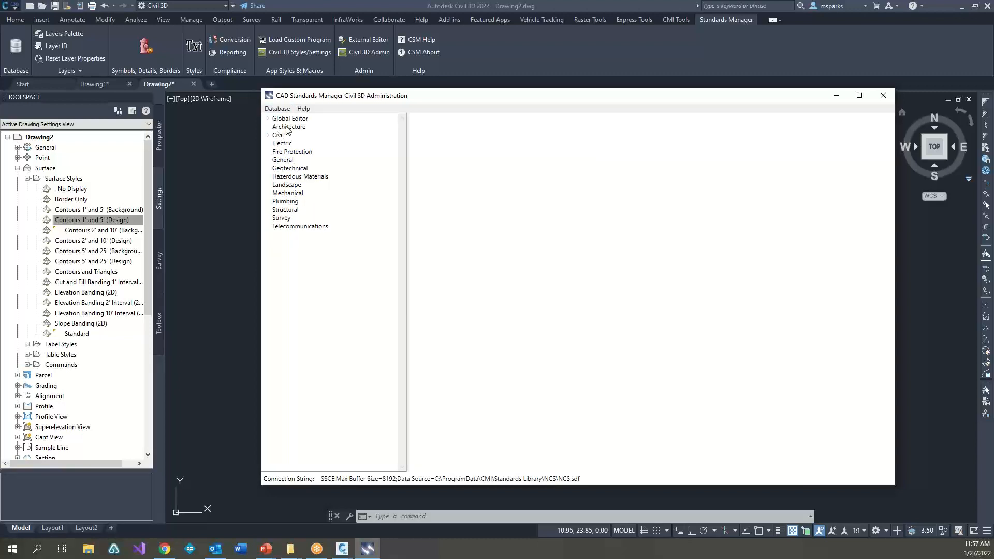
click(268, 135)
click(268, 135)
right_click(277, 136)
click(270, 136)
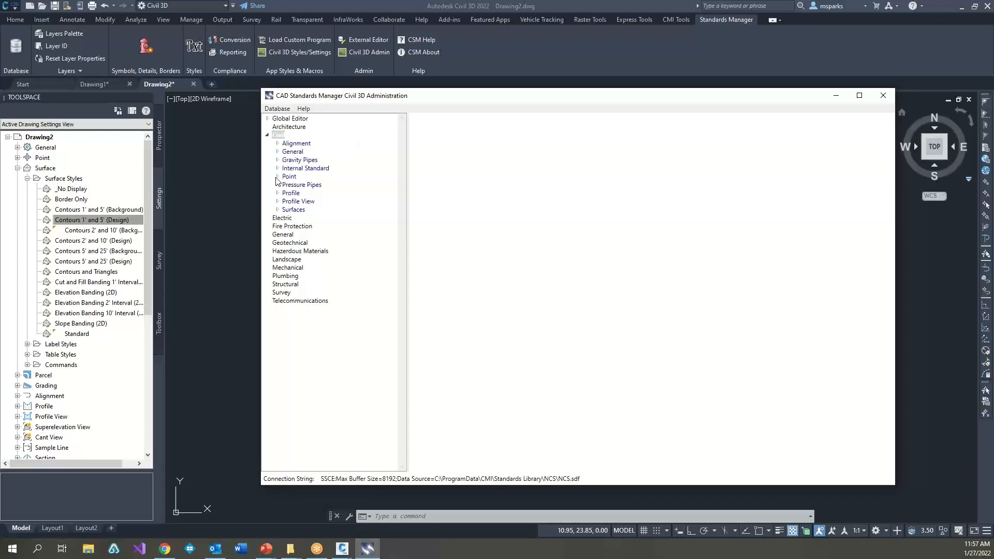
click(278, 210)
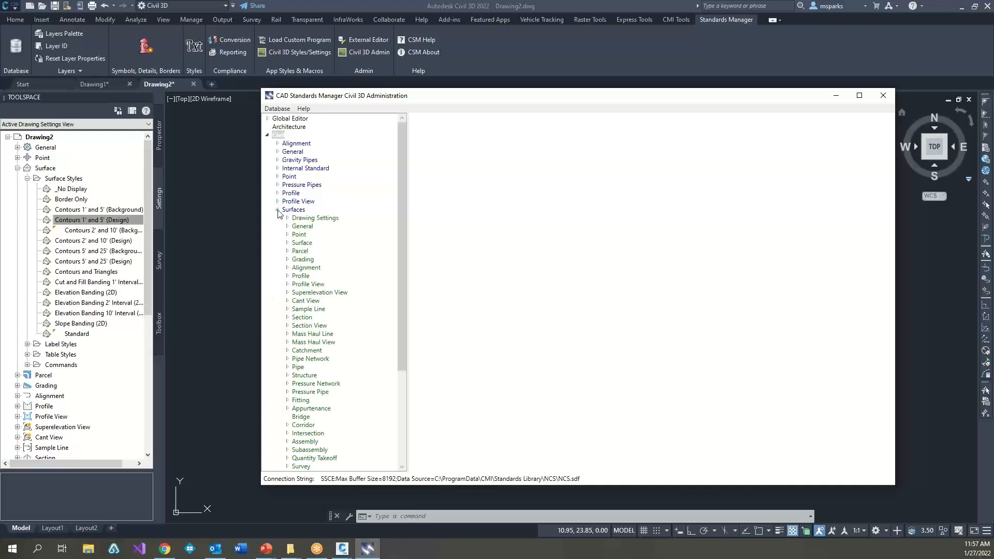
click(287, 243)
click(297, 260)
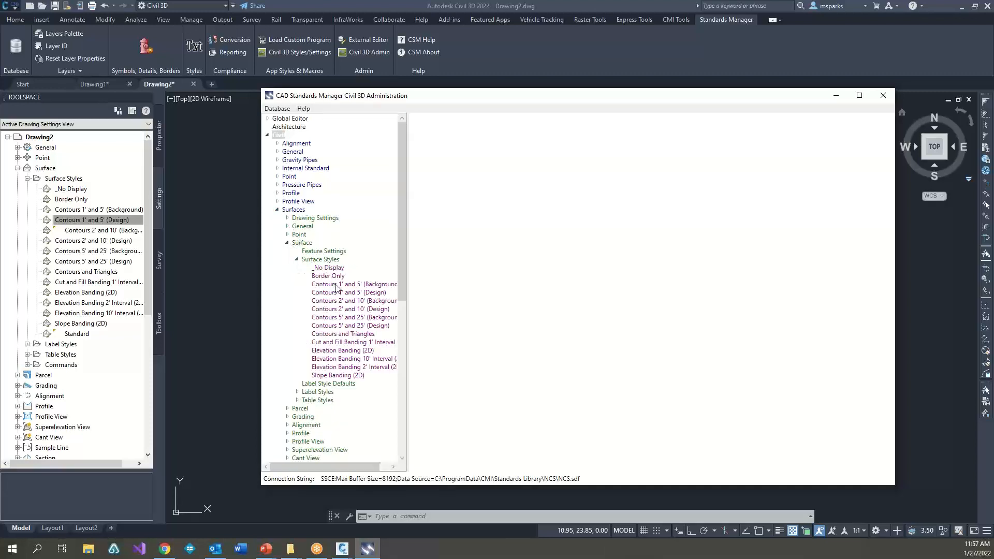
click(353, 293)
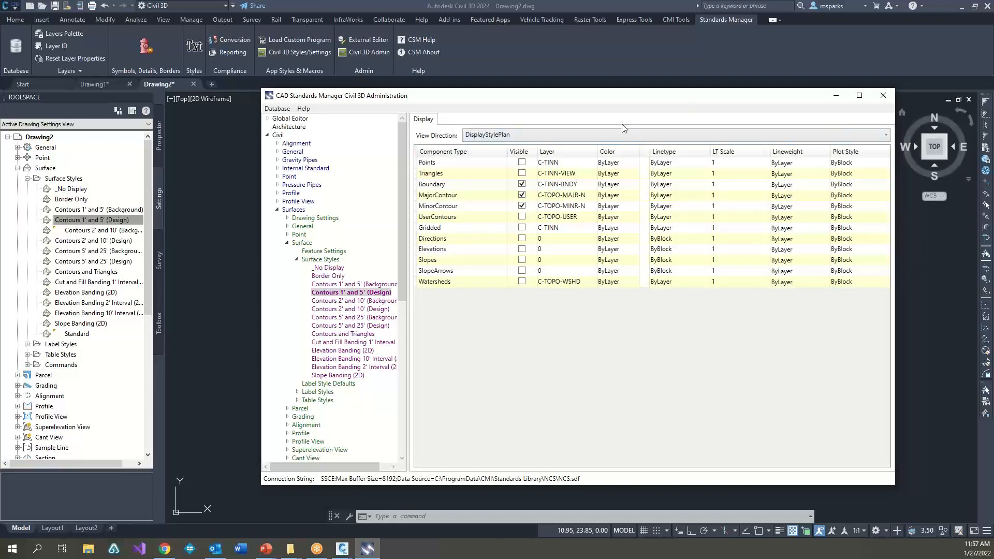
Step: Make the Directions, Elevations and Slopes components visible in the style's plan display settings
click(522, 238)
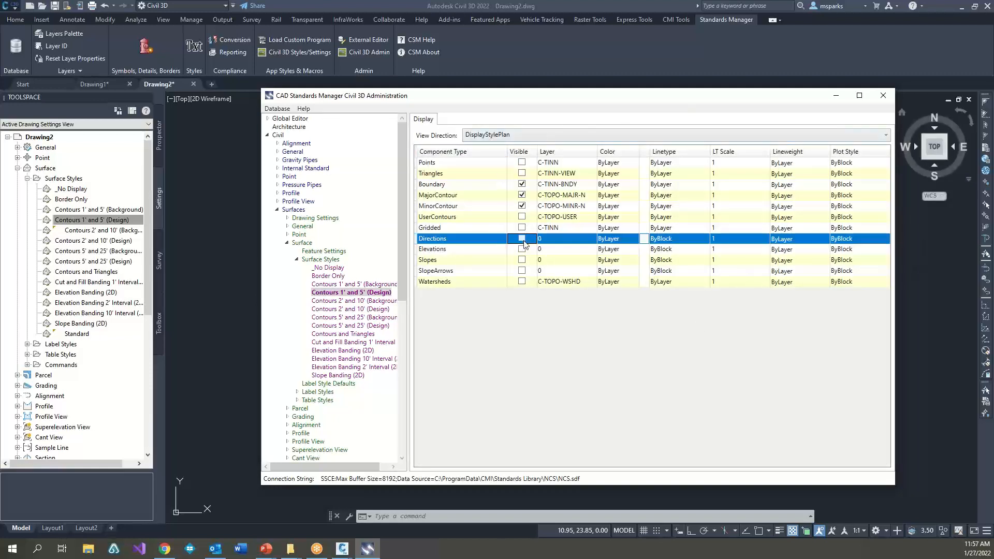
click(523, 250)
click(522, 260)
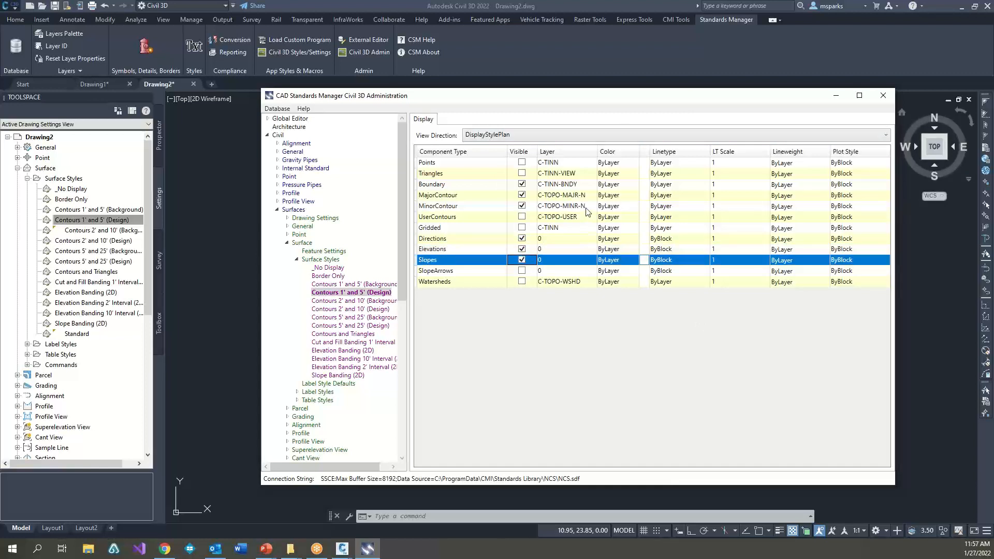
Step: Assign the Triangles component to layer C-BLIN-STAN by choosing the Civil discipline's Baseline major and Stationing minor codes
click(584, 174)
click(590, 175)
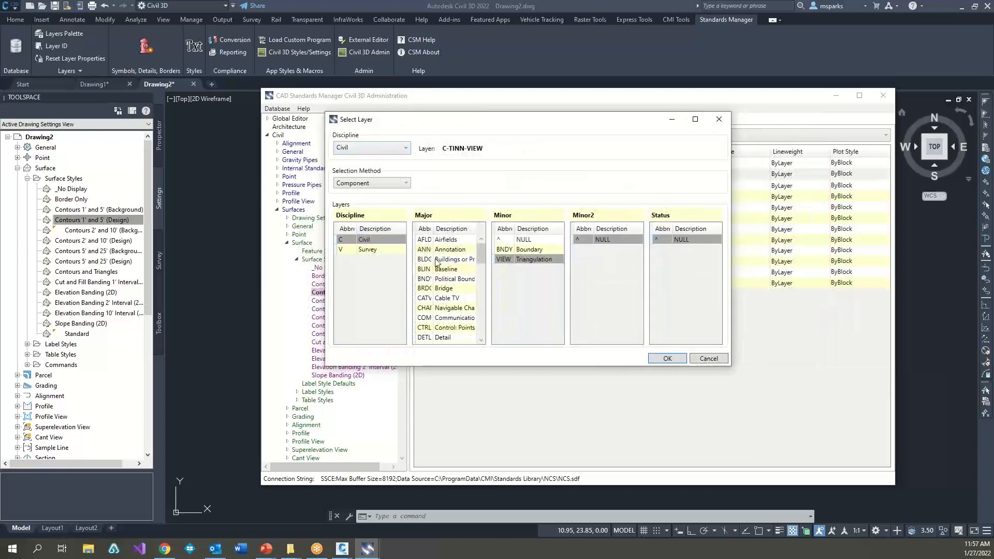
click(438, 269)
click(538, 259)
click(601, 240)
click(678, 240)
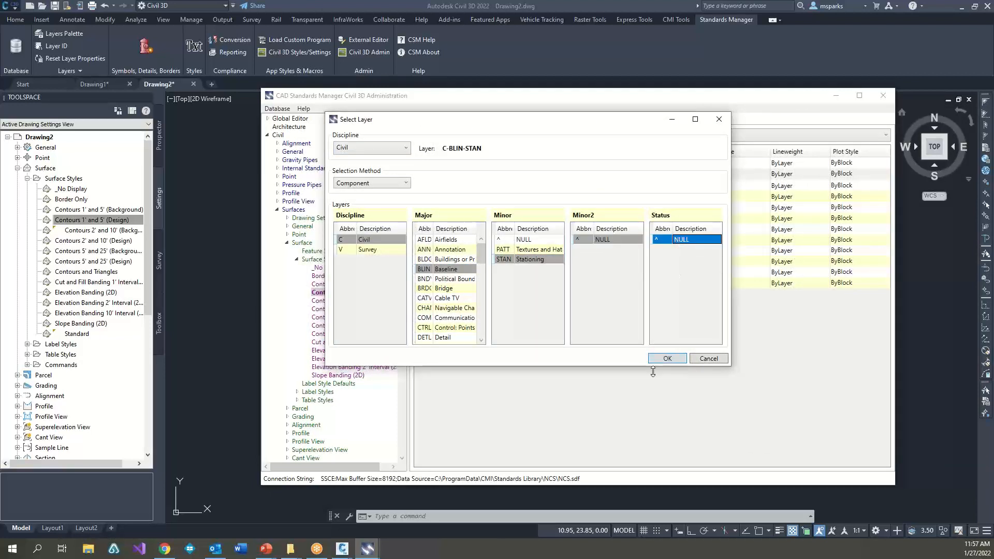
click(668, 359)
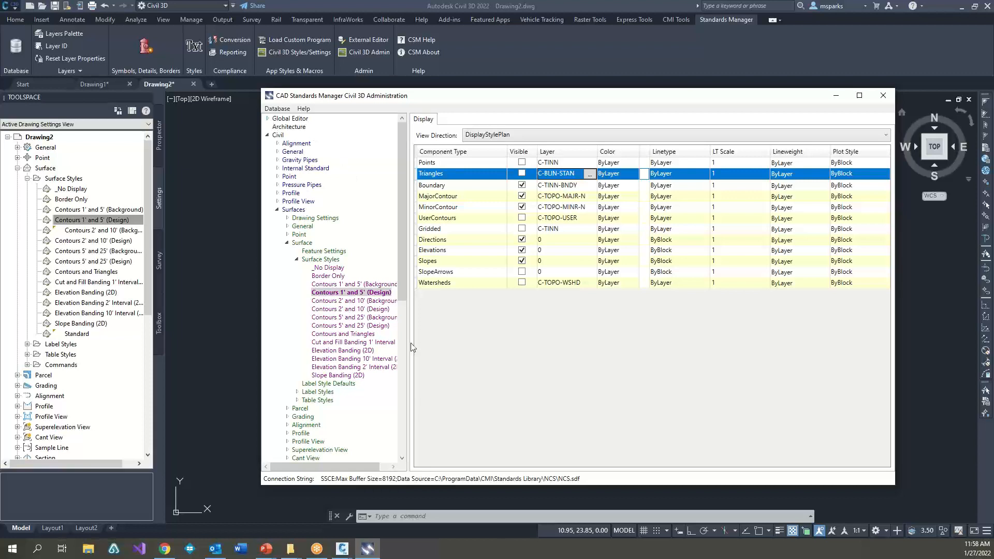
Step: List the layer assignments of all styles in the Global Editor and filter them to the Surfaces style set
click(269, 119)
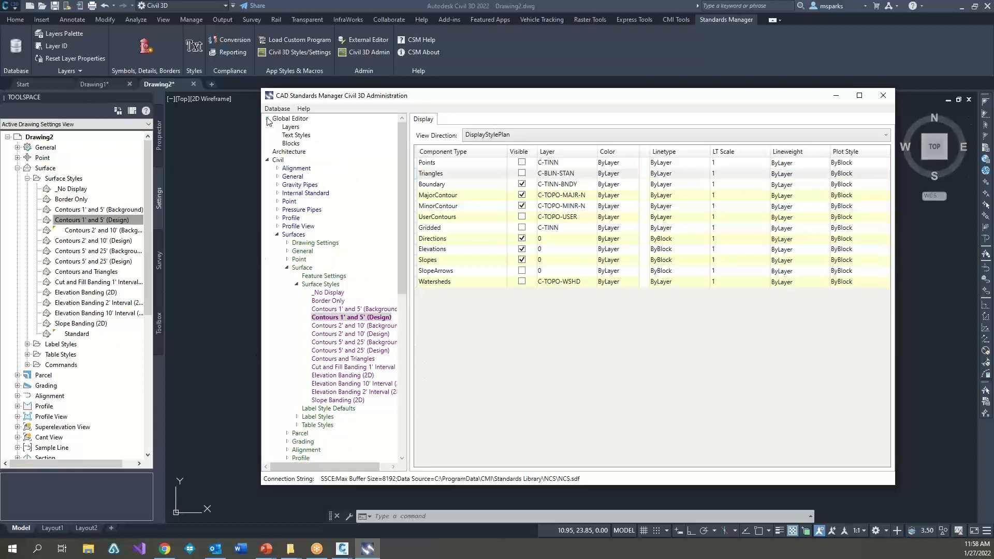
click(291, 128)
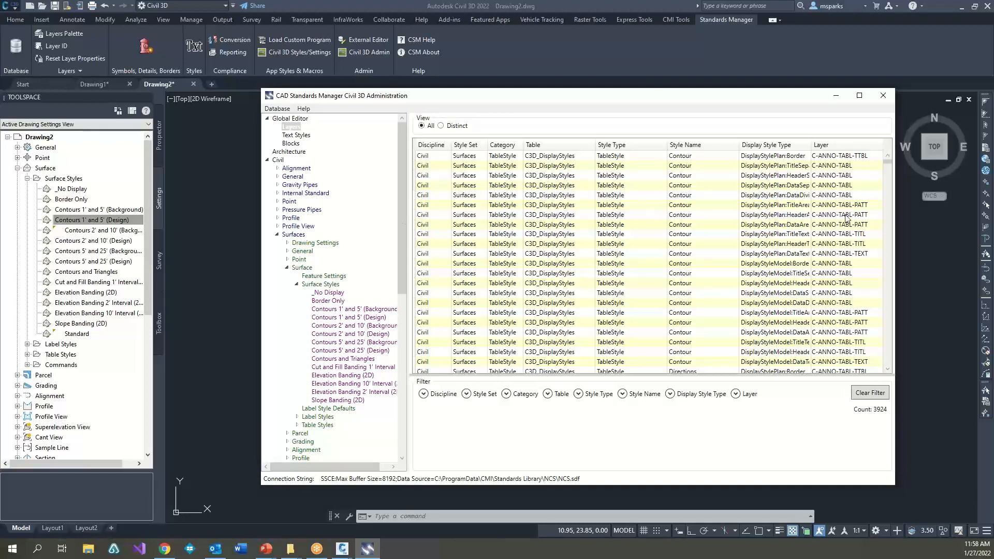
click(424, 394)
click(466, 394)
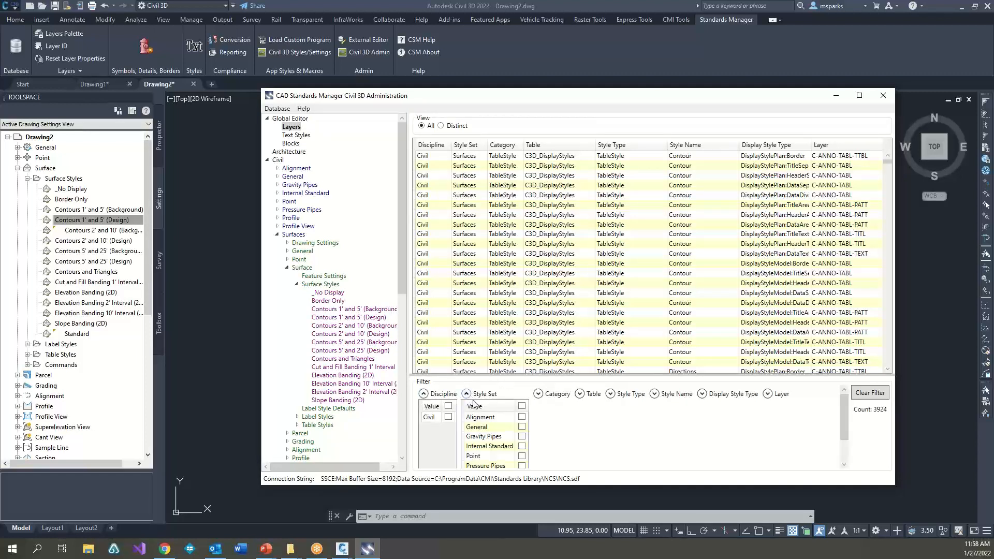
scroll(557, 462, down, 1)
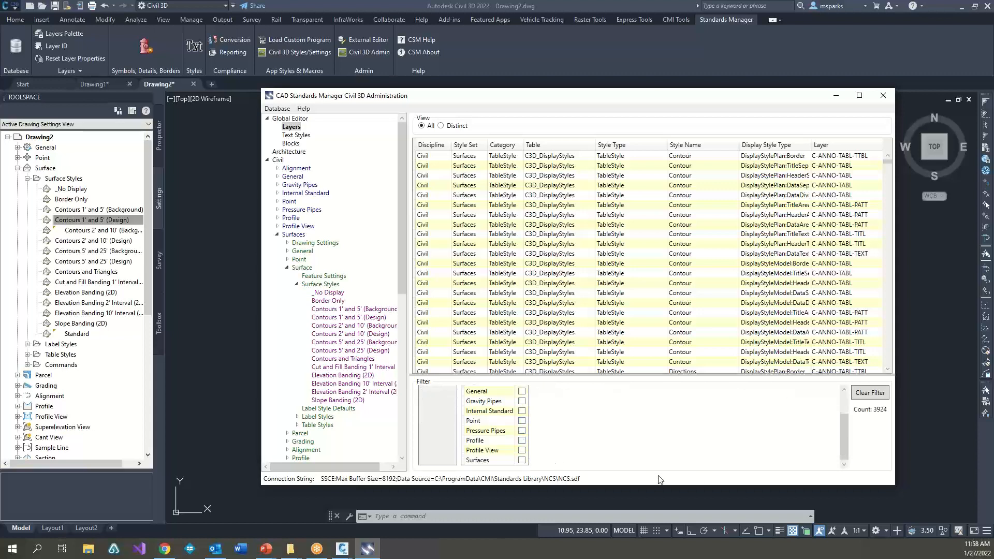
click(522, 460)
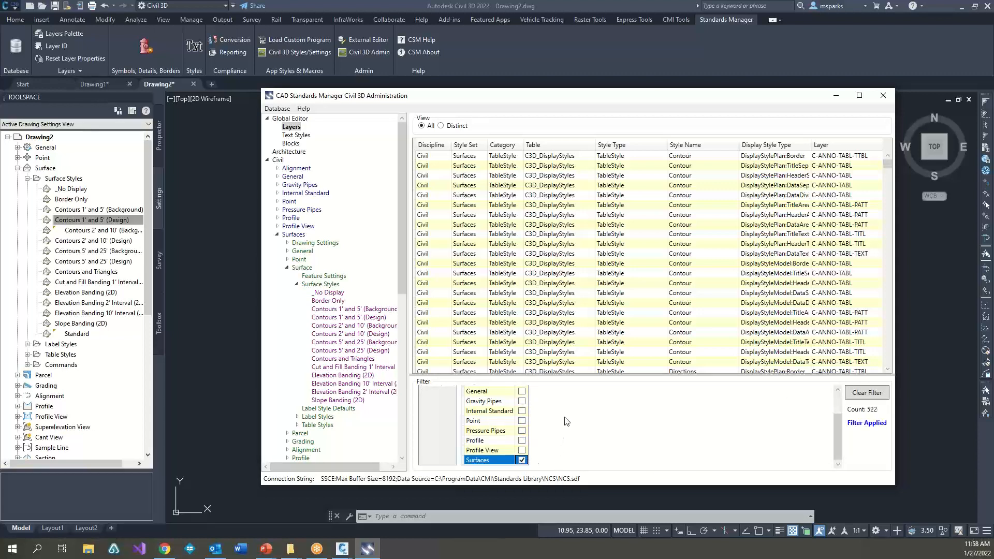
click(624, 216)
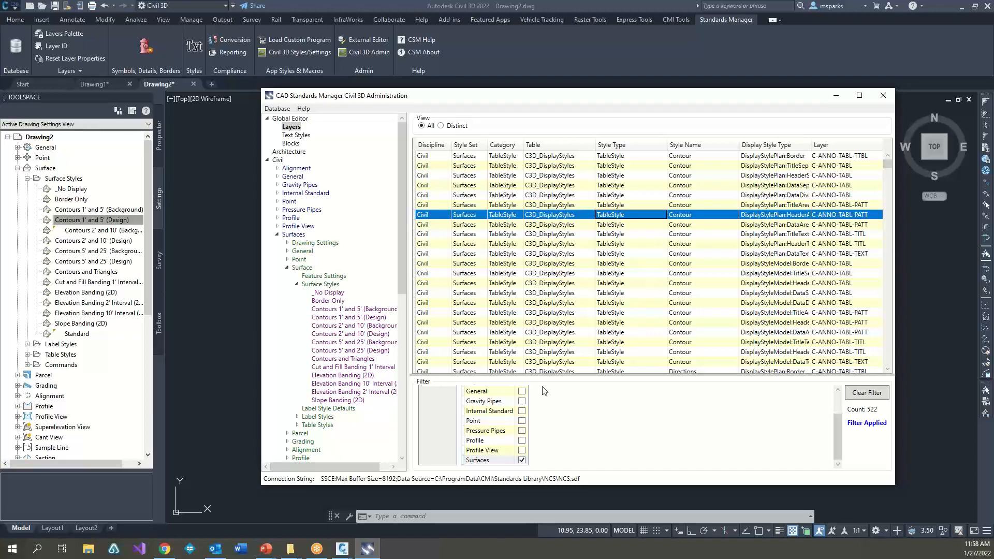
click(296, 129)
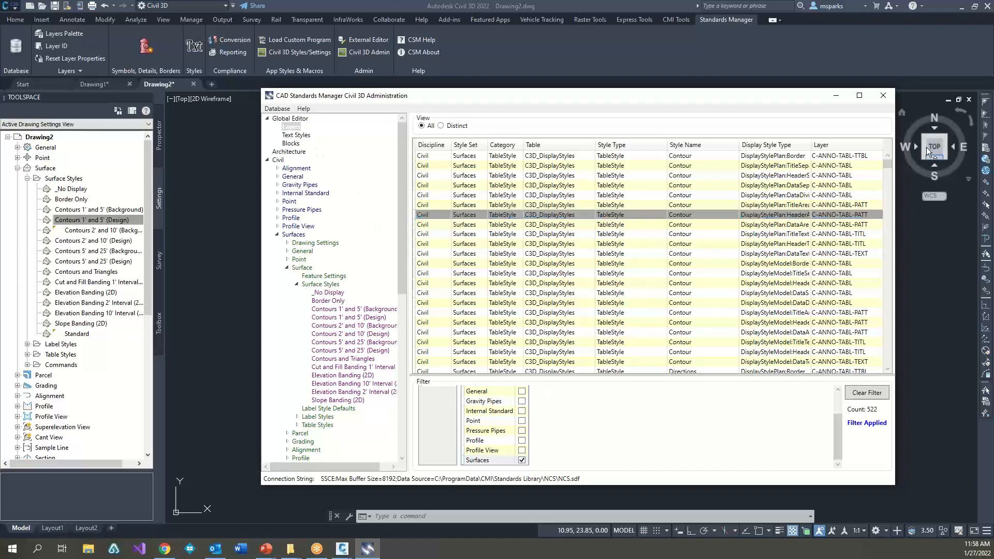
Step: Reassign the first 20 filtered Contour table style rows to layer C-ANNO-MATC-TEXT (Annotation, Match Lines, Text) in one batch
drag(889, 164, 899, 113)
click(506, 157)
shift+click(529, 343)
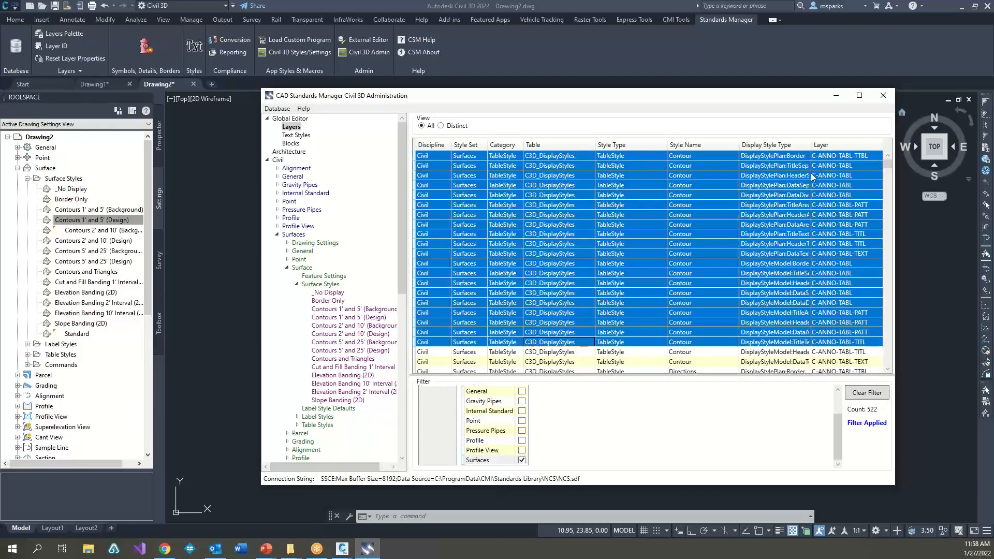
right_click(842, 142)
click(875, 148)
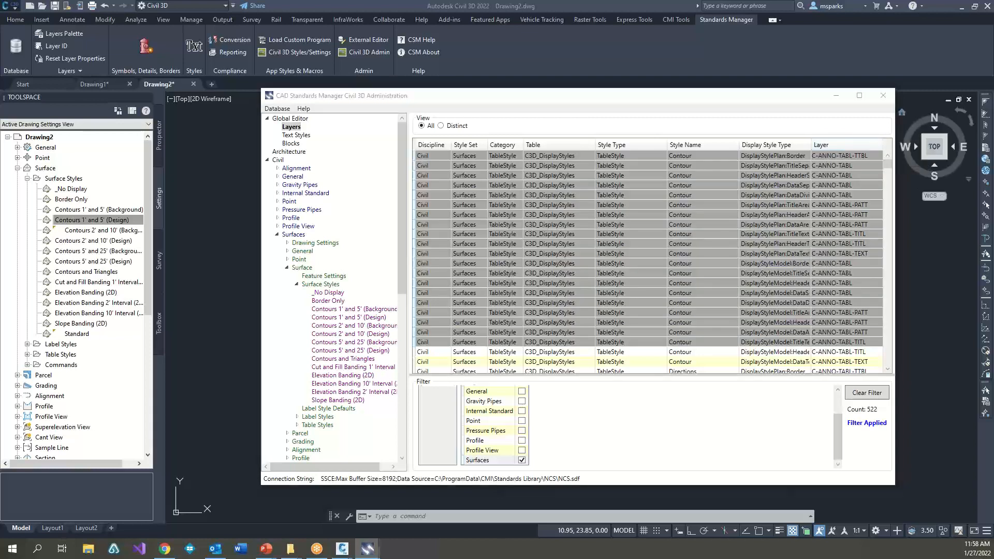
click(567, 280)
click(631, 251)
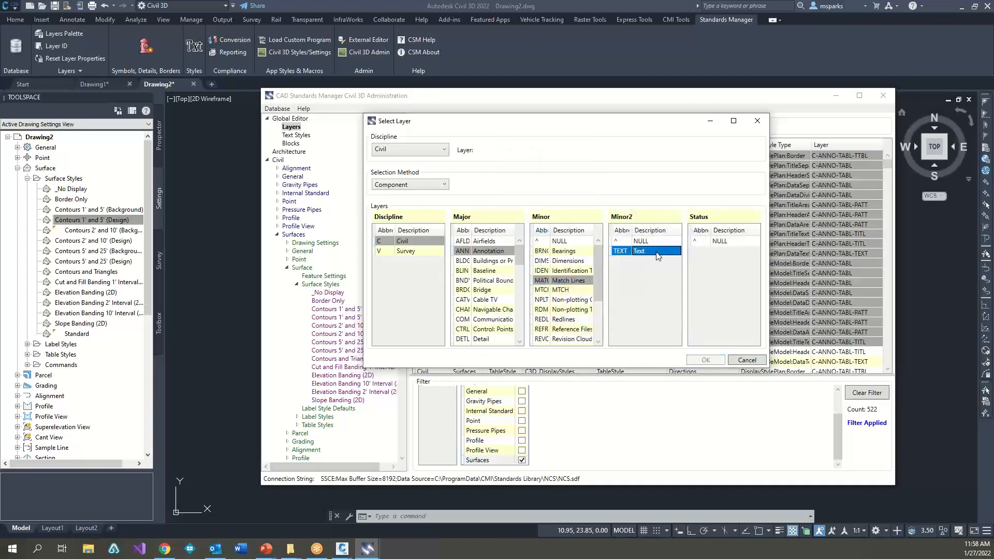
click(717, 243)
click(712, 361)
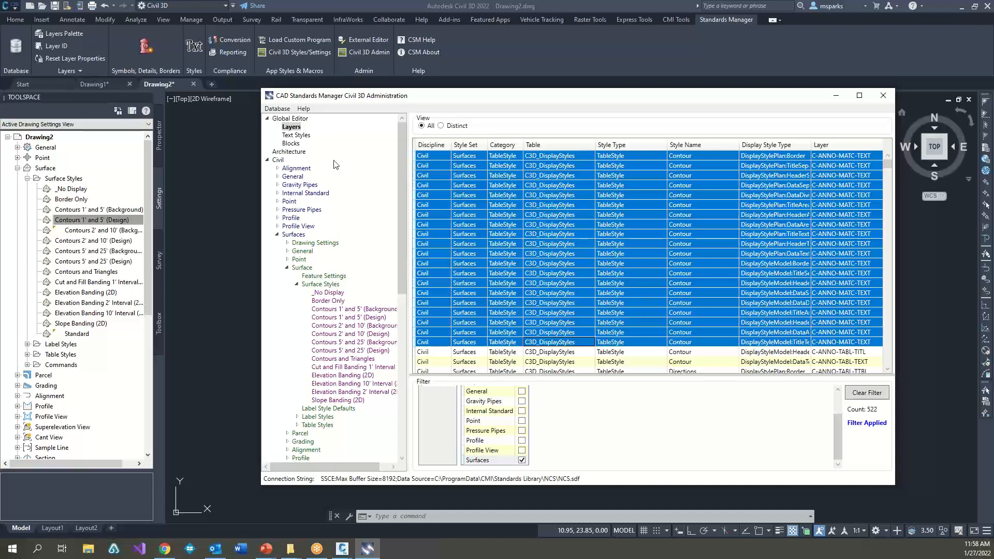
Step: In the global text style list, set the rows from GeneralLine Slope Only through Point Elevation Only to simplex from Civil 3D Text Styles
click(295, 135)
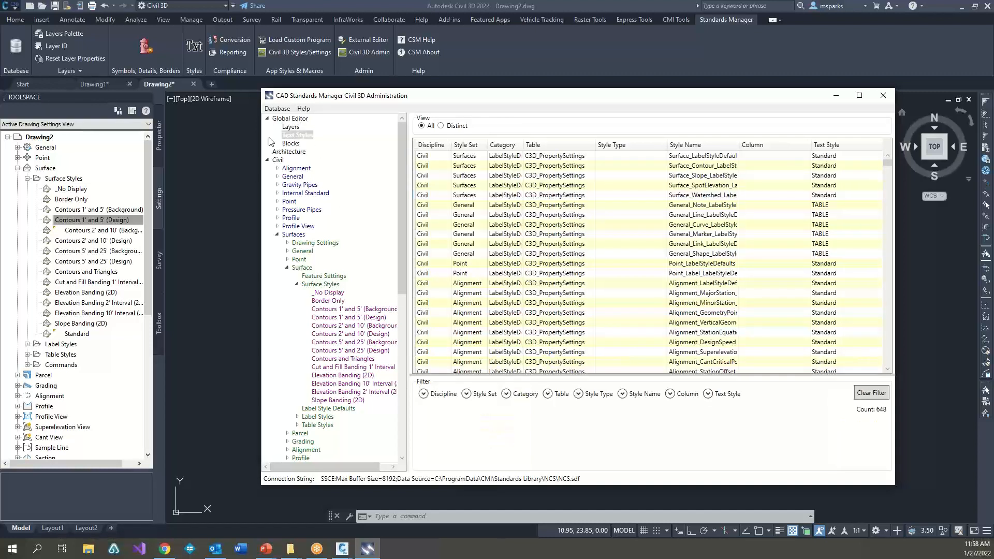
scroll(773, 280, down, 20)
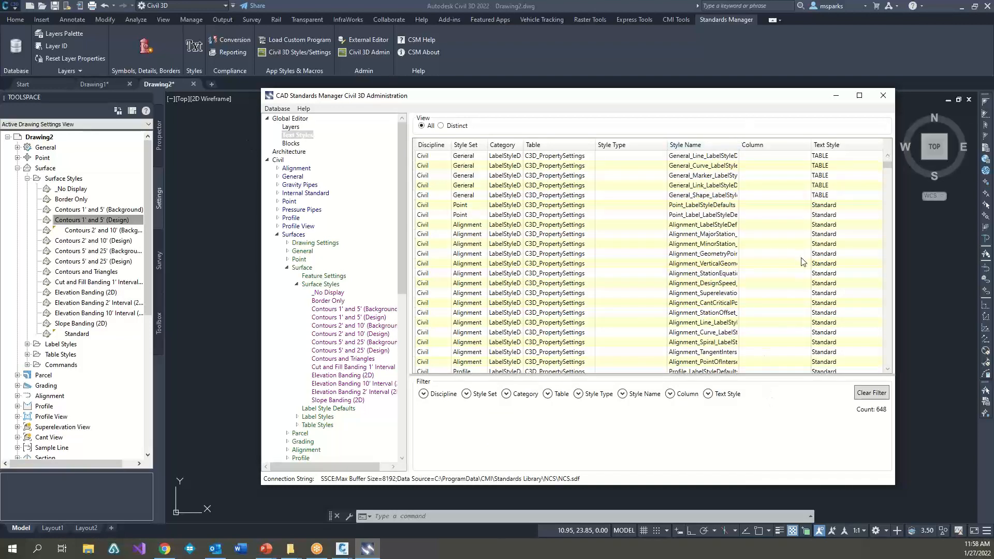
click(603, 195)
shift+click(659, 313)
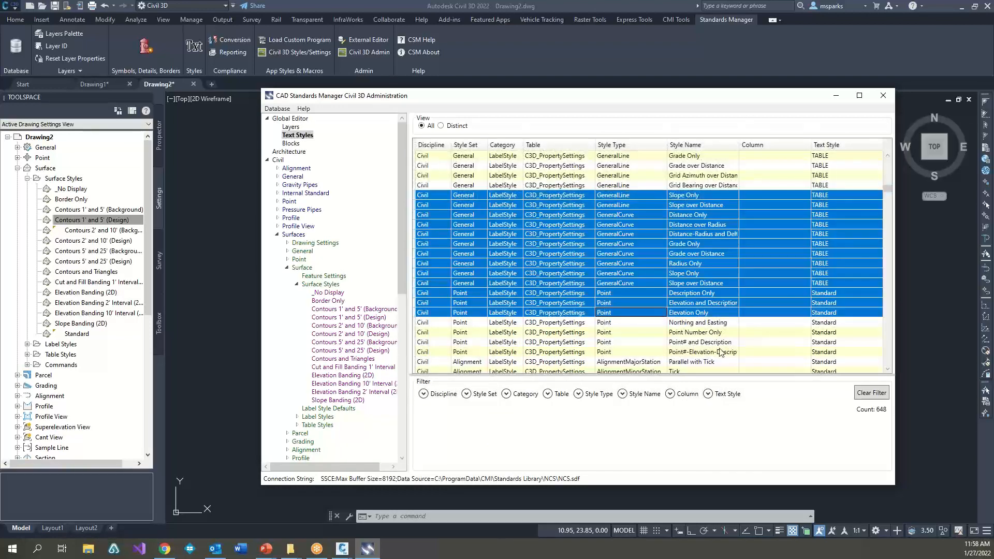
right_click(858, 146)
click(876, 151)
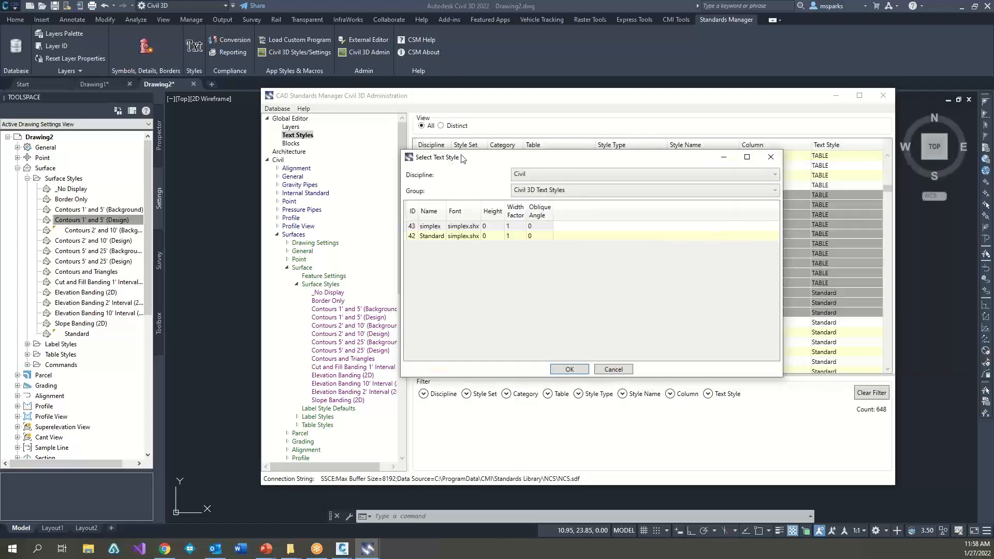
click(529, 188)
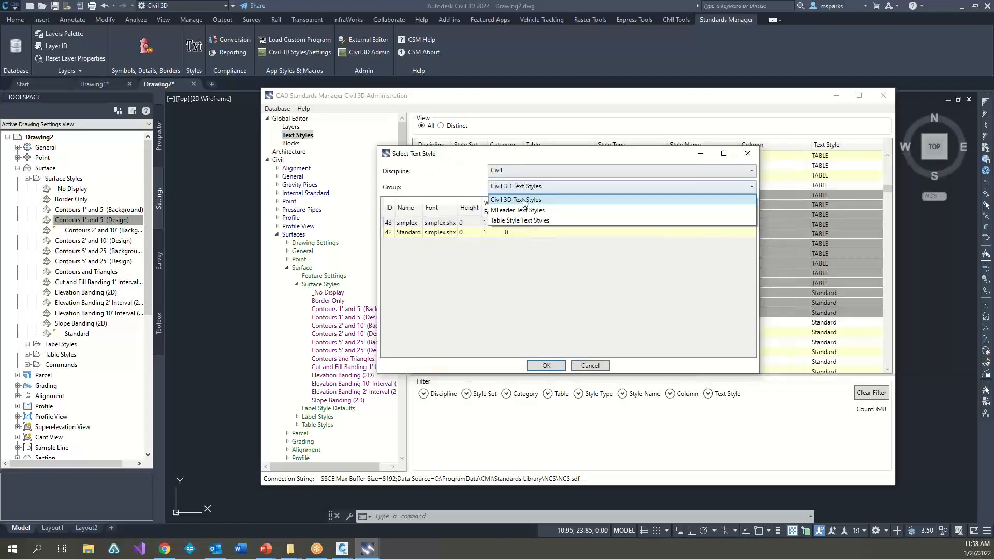
click(519, 220)
click(565, 187)
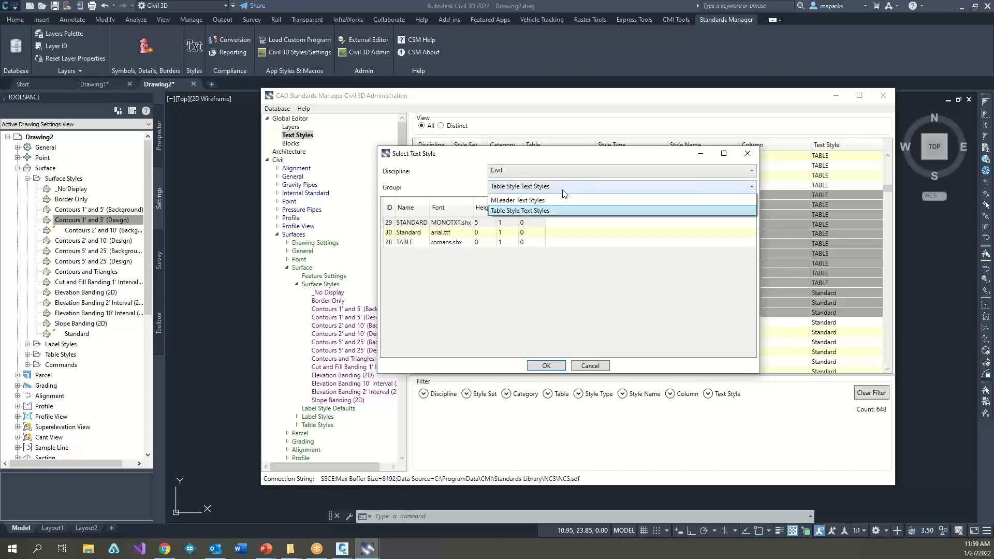
click(534, 200)
click(409, 224)
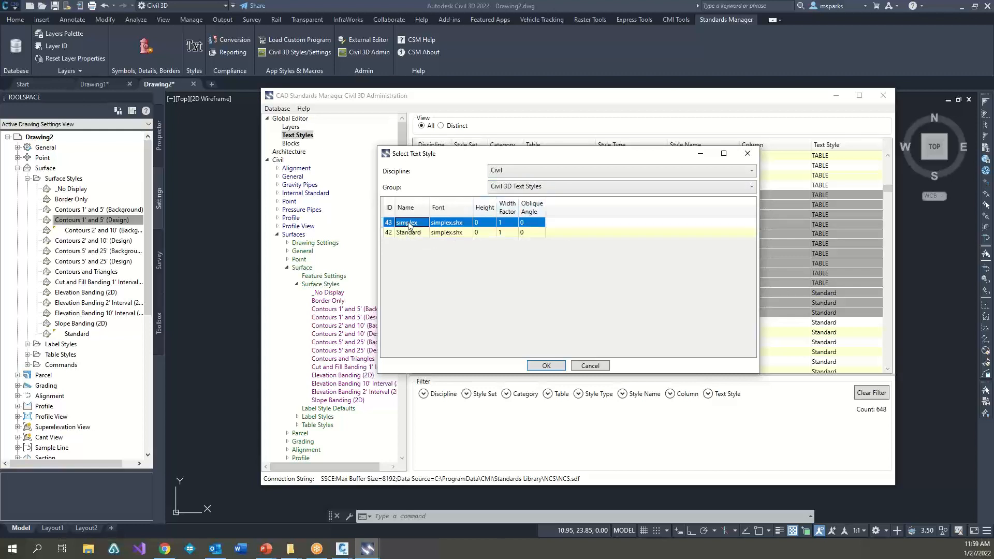
click(558, 366)
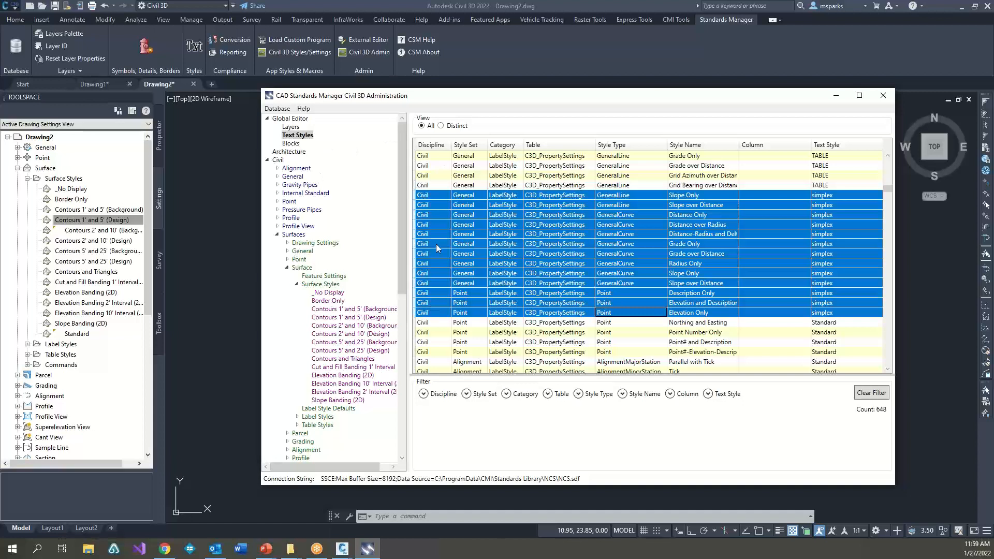
Step: Show the block assignments of all styles in the Global Editor, and collapse the Civil discipline
click(291, 144)
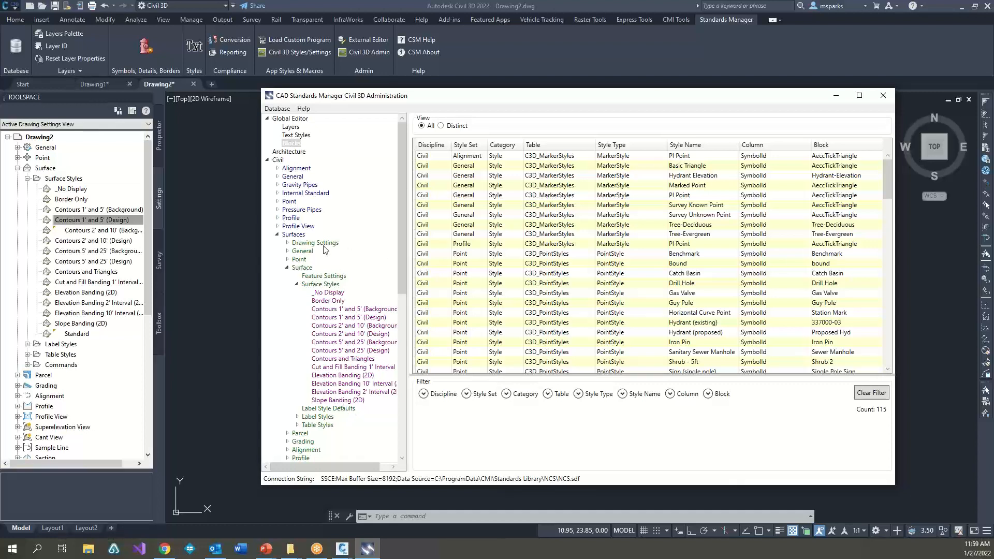
click(267, 160)
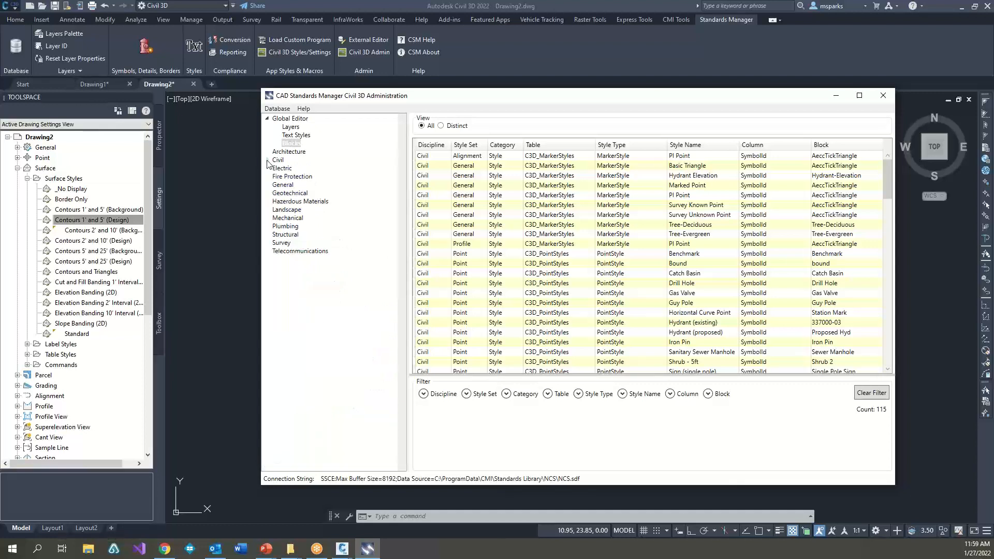
Step: Add a style set named Testing to the Electric discipline
right_click(282, 169)
click(320, 175)
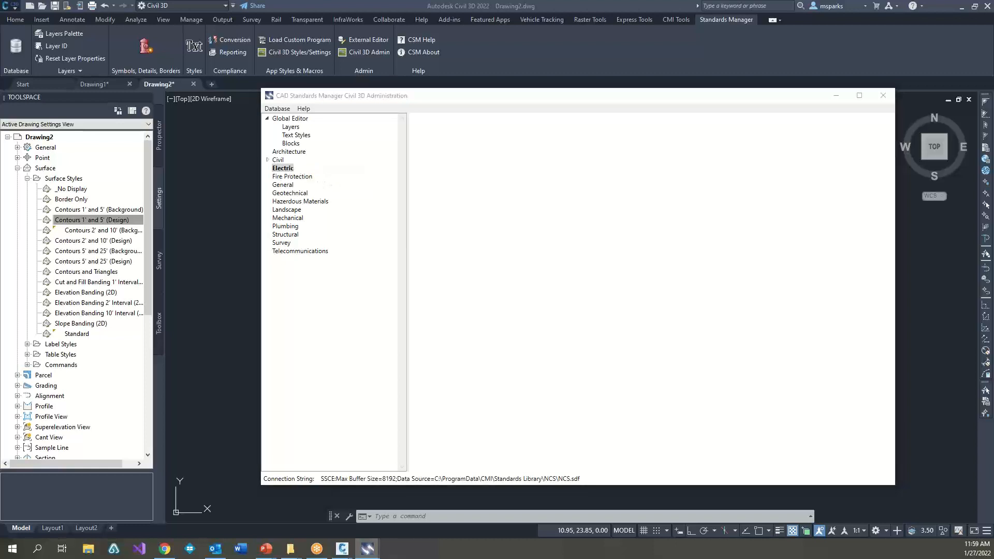
text(Testing)
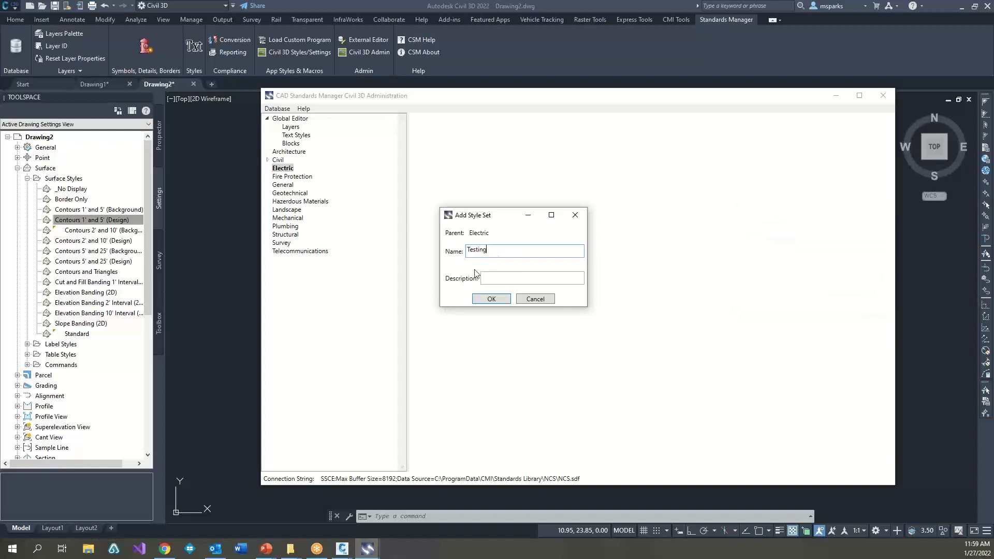
click(491, 300)
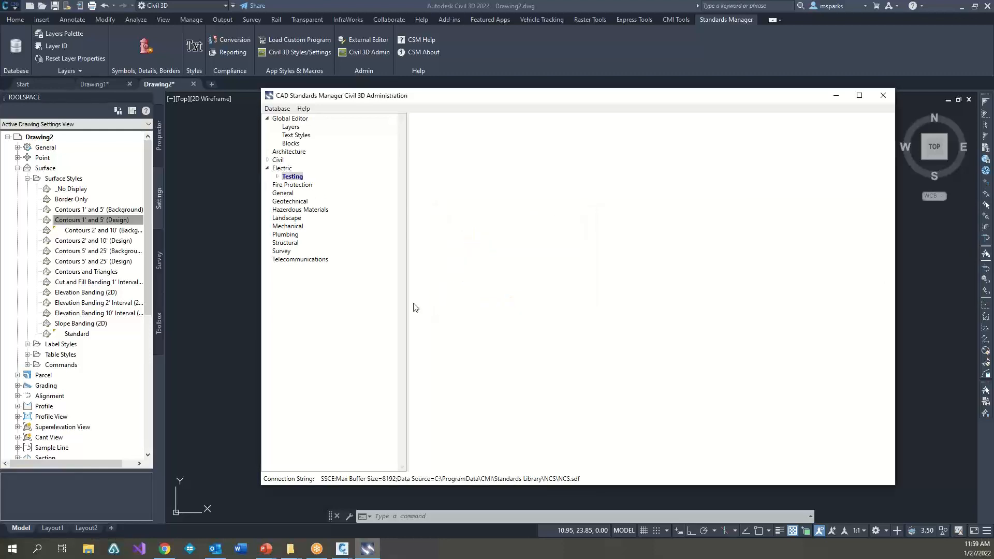
Step: Expand the Testing style set and its Point collection to show the available style categories
click(277, 177)
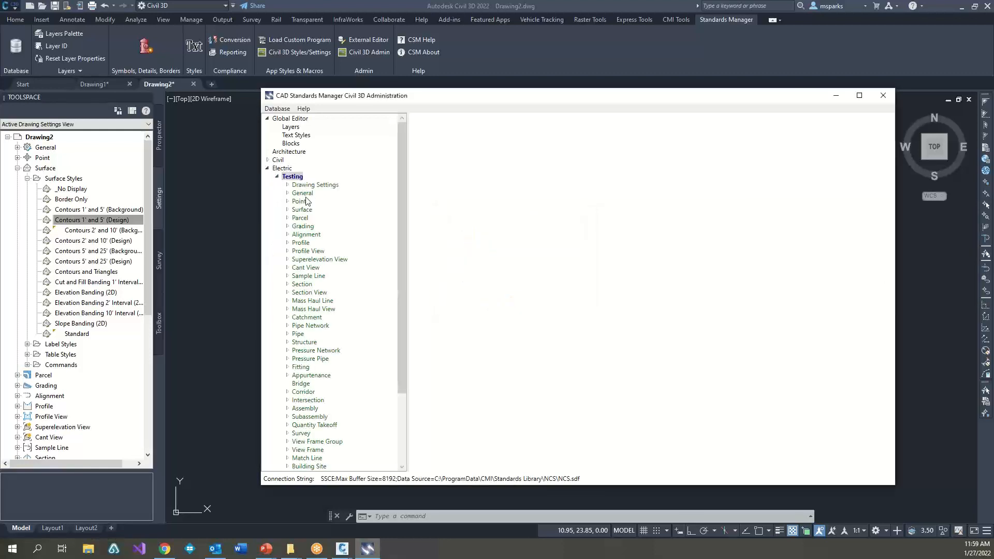
click(289, 242)
click(288, 243)
click(288, 202)
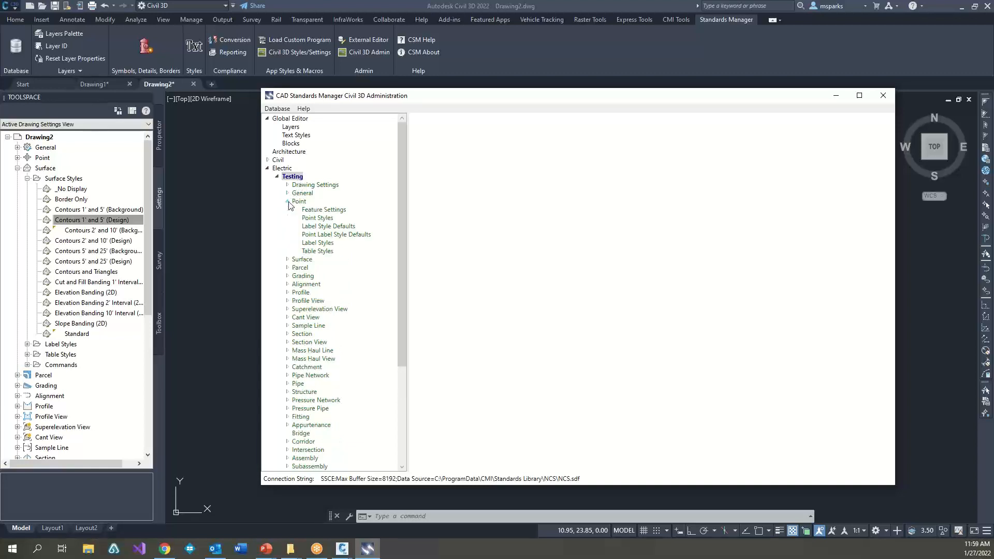
Step: Import the styles and settings from GravityPipes.dwg, stored under CSM Demo Data > 2018 File Formats > Civil 3D, into the Testing style set's Point collection
click(299, 202)
right_click(305, 203)
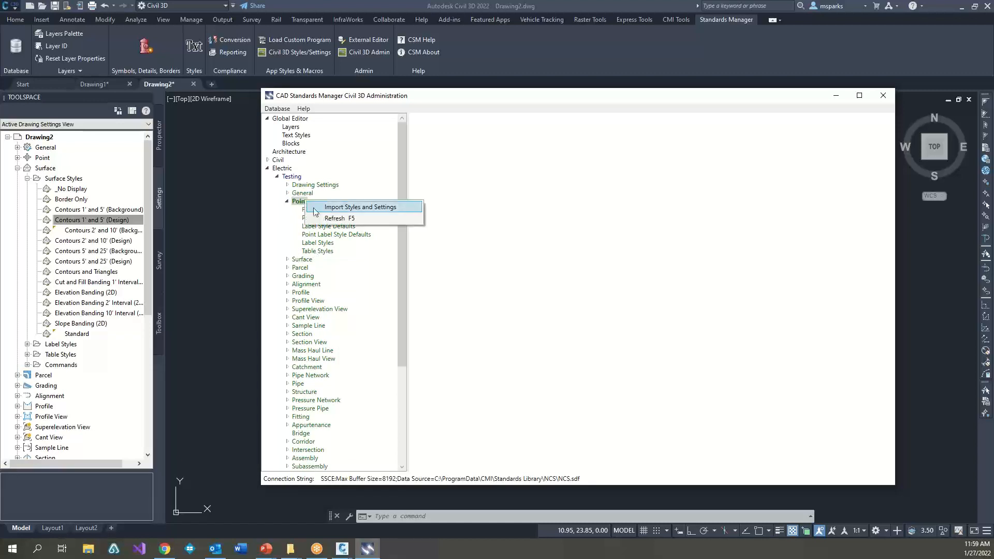
click(335, 208)
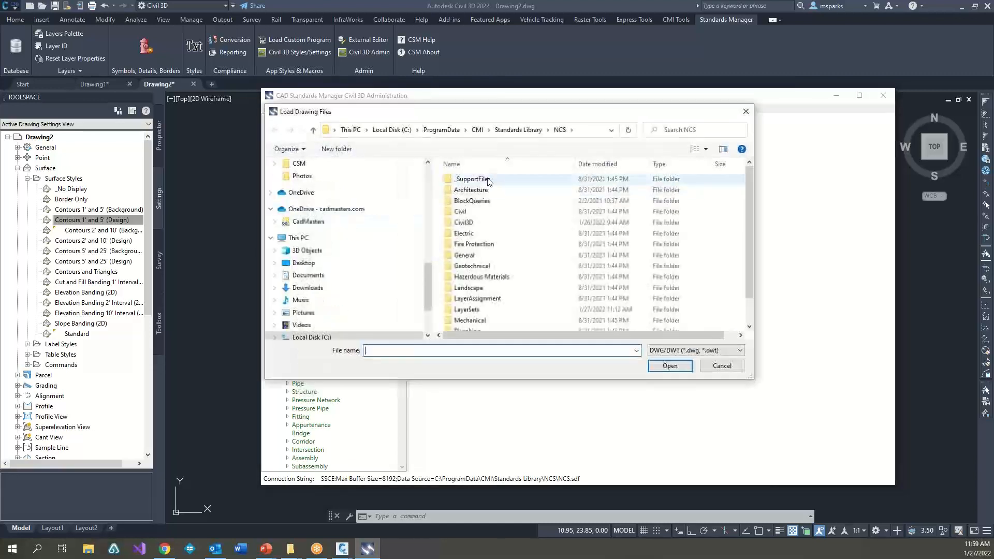
click(392, 130)
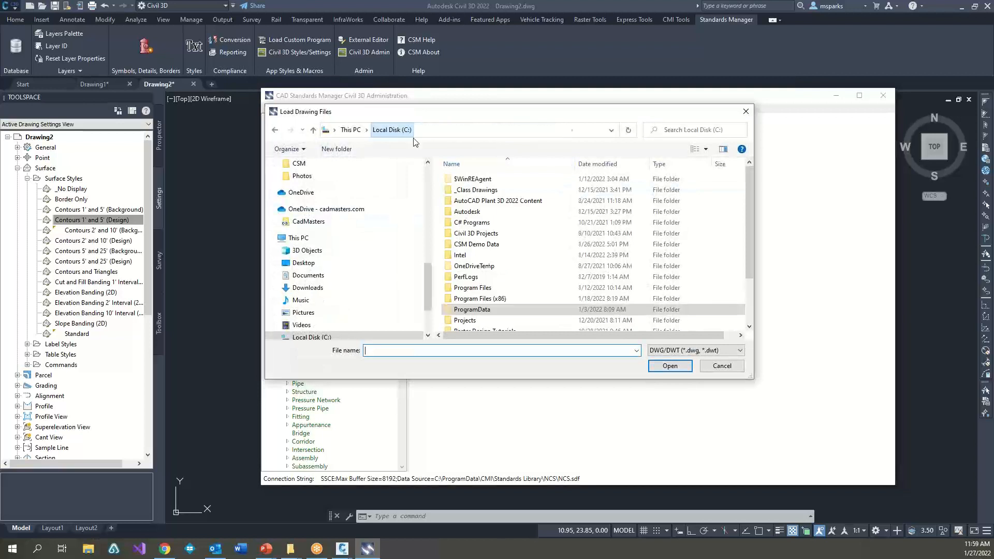
double_click(474, 244)
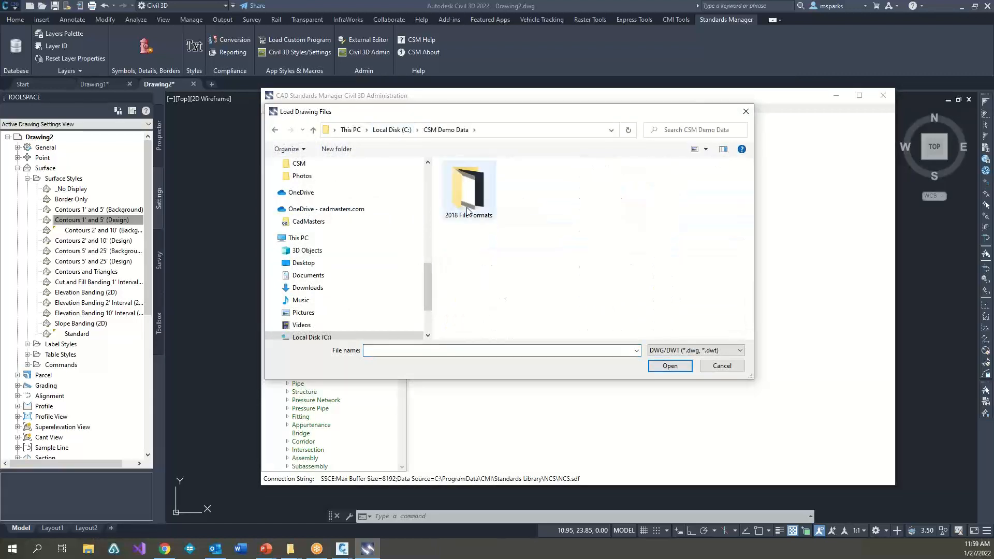
double_click(470, 208)
double_click(464, 189)
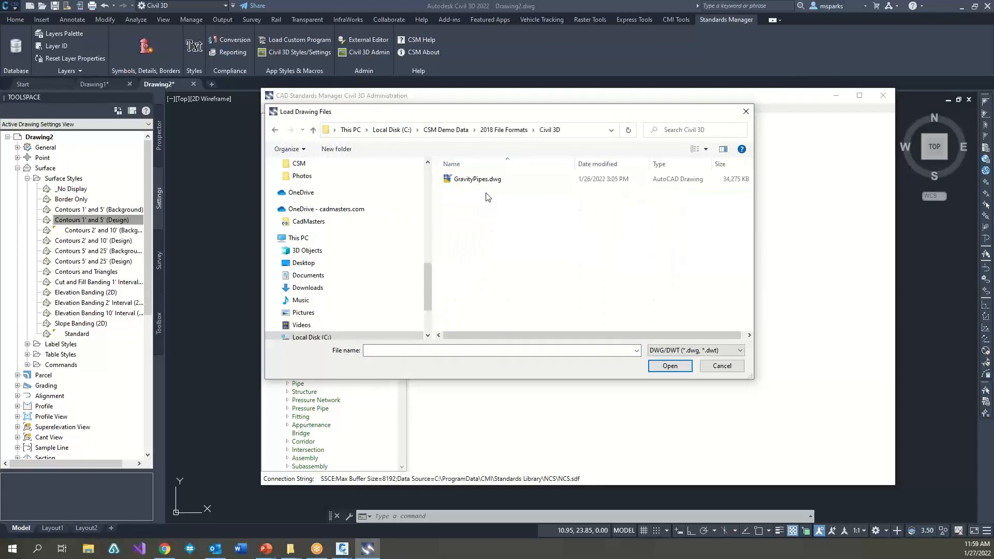
click(476, 181)
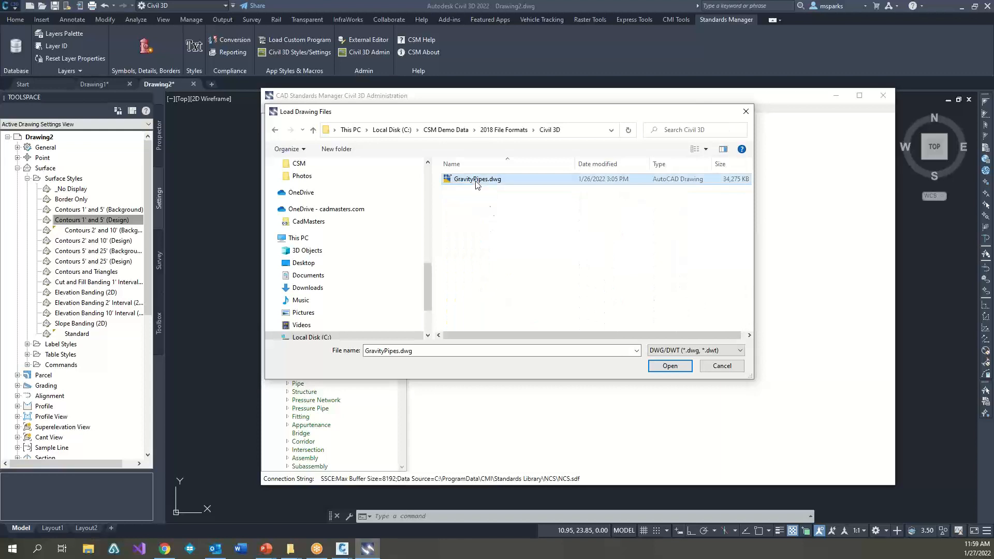
click(668, 365)
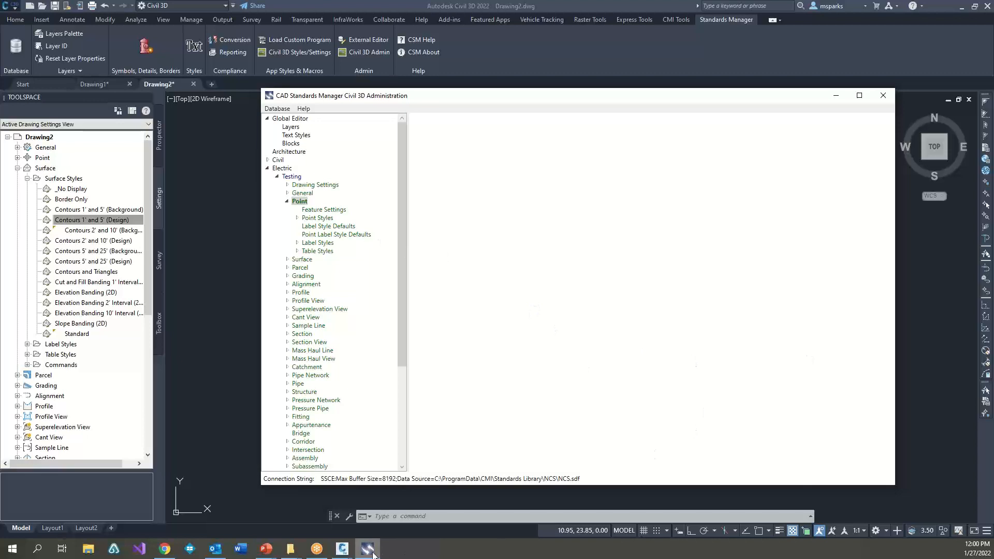
Step: Examine the display settings of the imported point styles, including Basic, Gas Valve, Hydrant (proposed), Sign (single pole), Standard and Bound
click(297, 218)
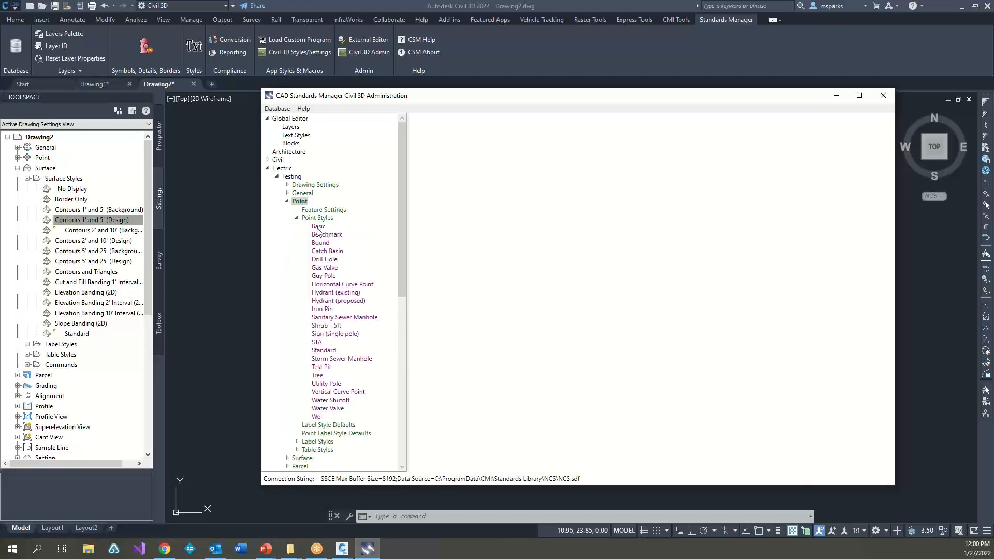
click(320, 228)
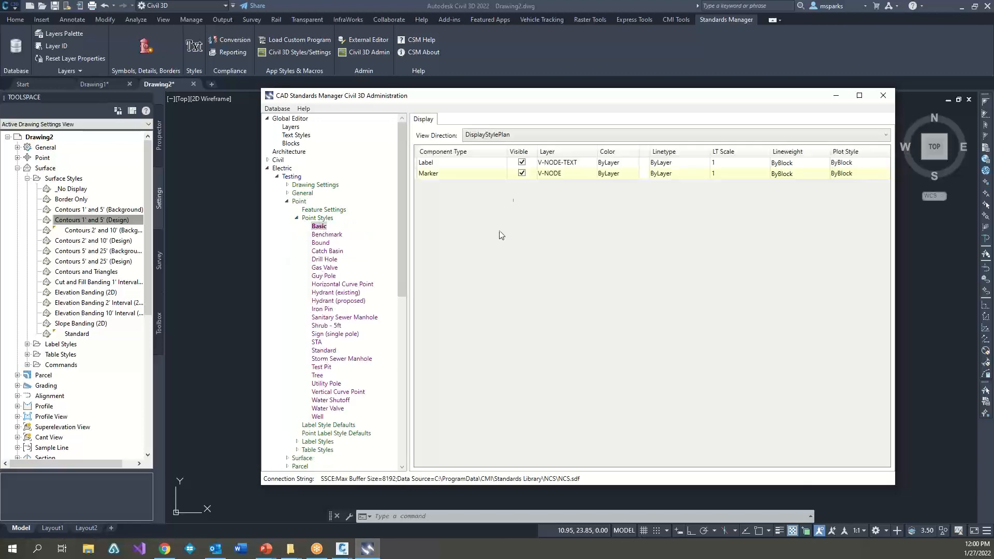
click(326, 268)
click(331, 301)
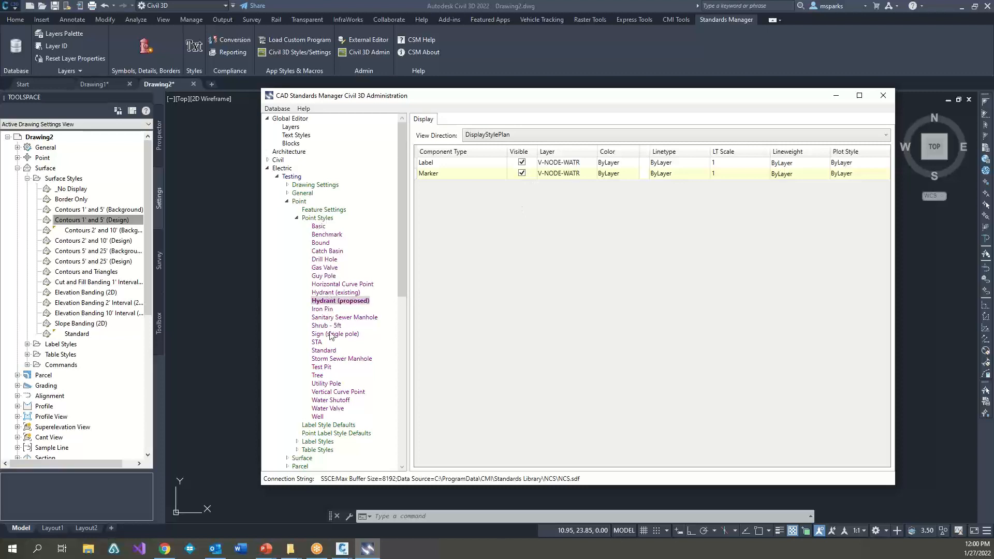
click(330, 334)
click(325, 351)
click(321, 302)
click(328, 244)
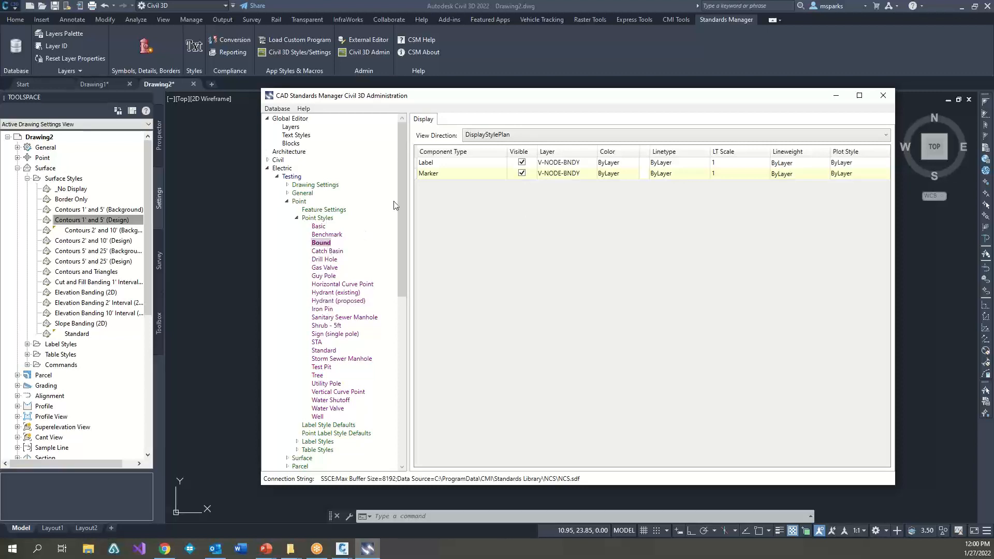
Step: Examine the base and component properties of the imported point label styles, from Description Only to Point#-Elevation-Description
click(297, 442)
scroll(343, 404, down, 6)
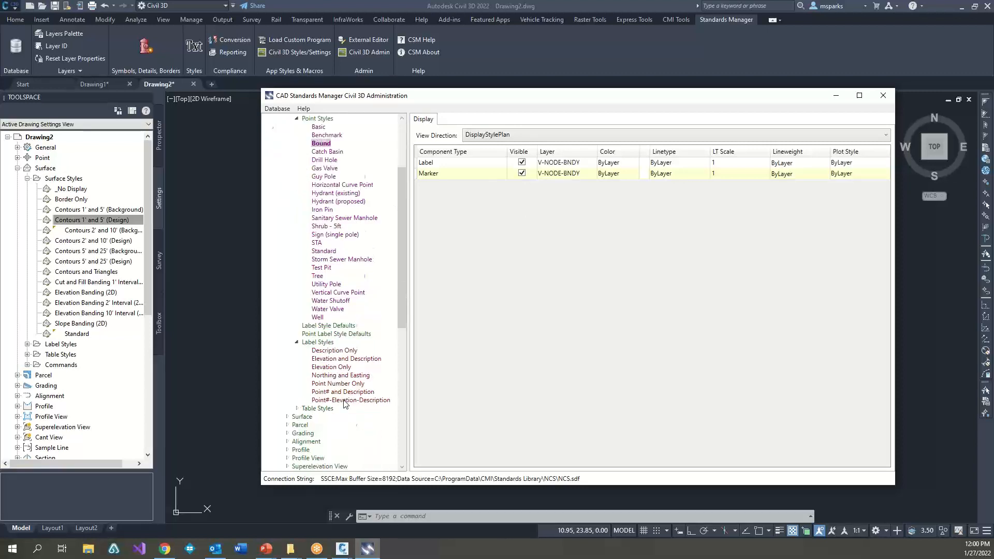
click(327, 301)
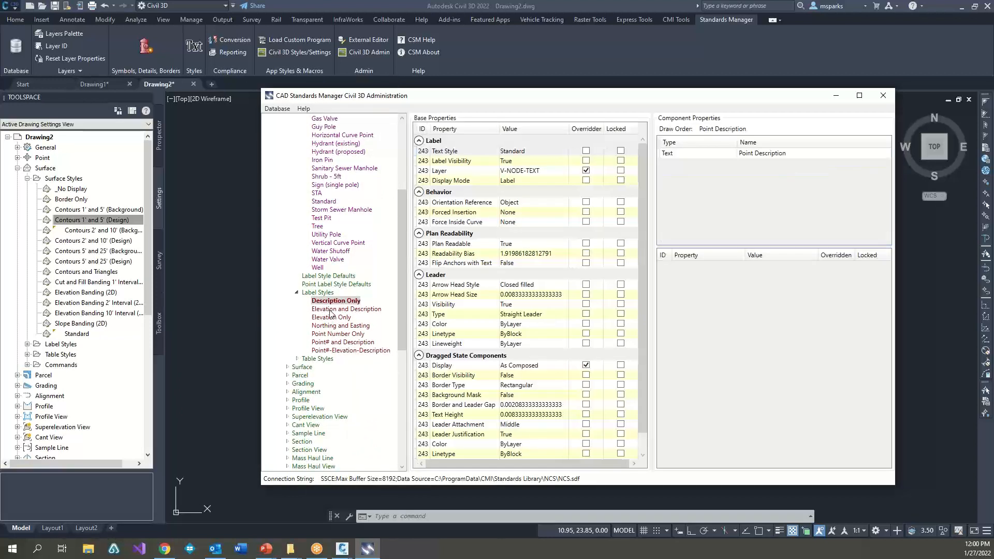
click(331, 310)
click(337, 334)
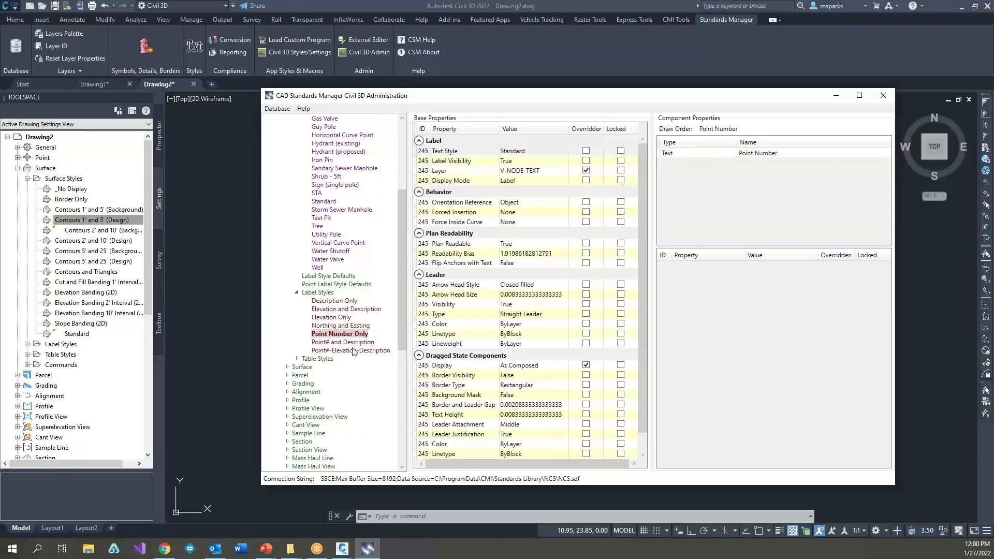
click(341, 343)
click(340, 352)
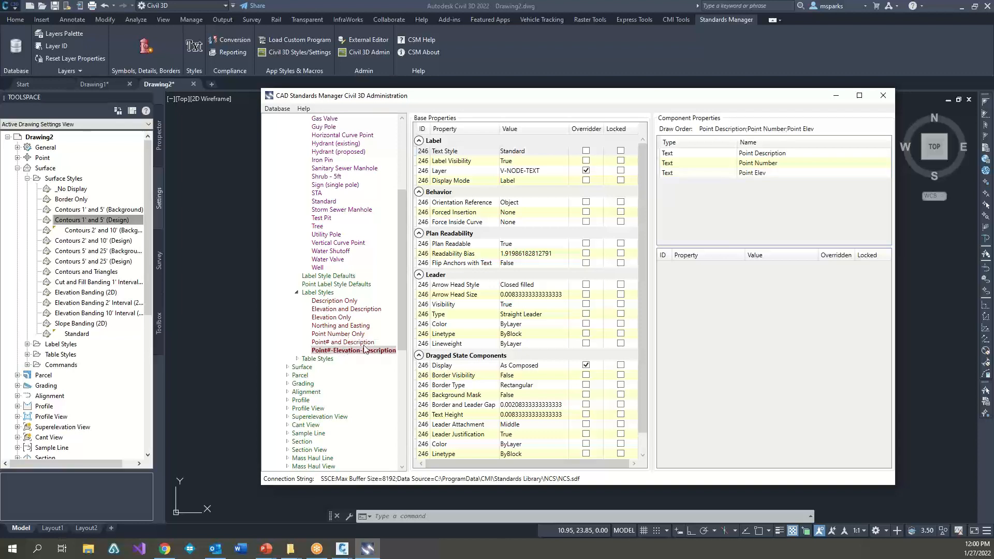
click(352, 303)
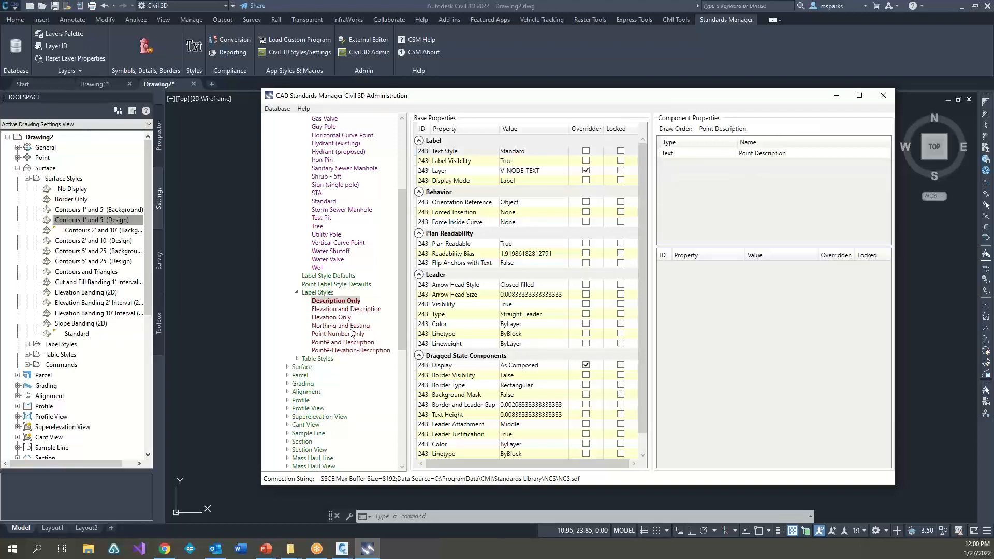
click(351, 318)
click(350, 334)
click(351, 343)
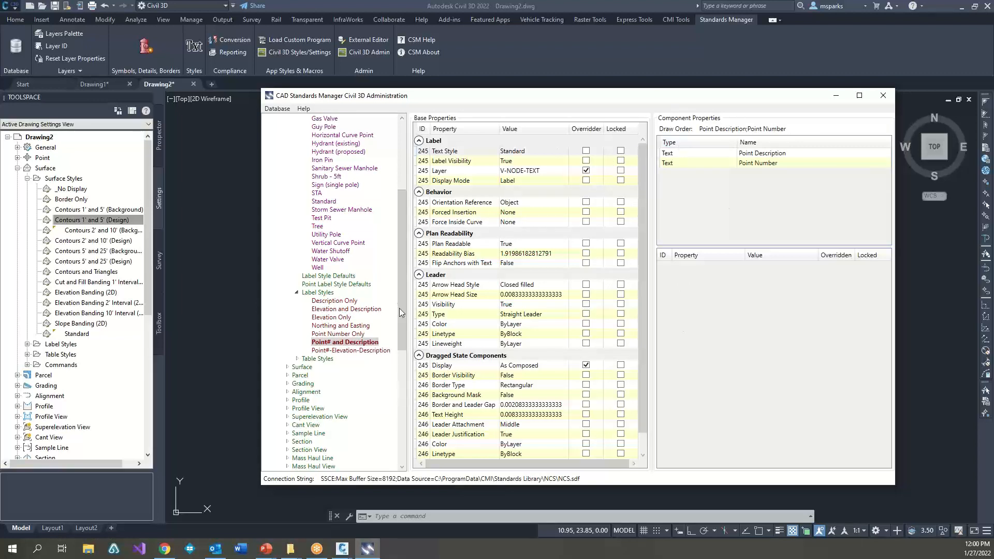
Step: Show the Global Editor's layer assignments and switch the style set filter from Surfaces to Testing
drag(399, 308, 325, 133)
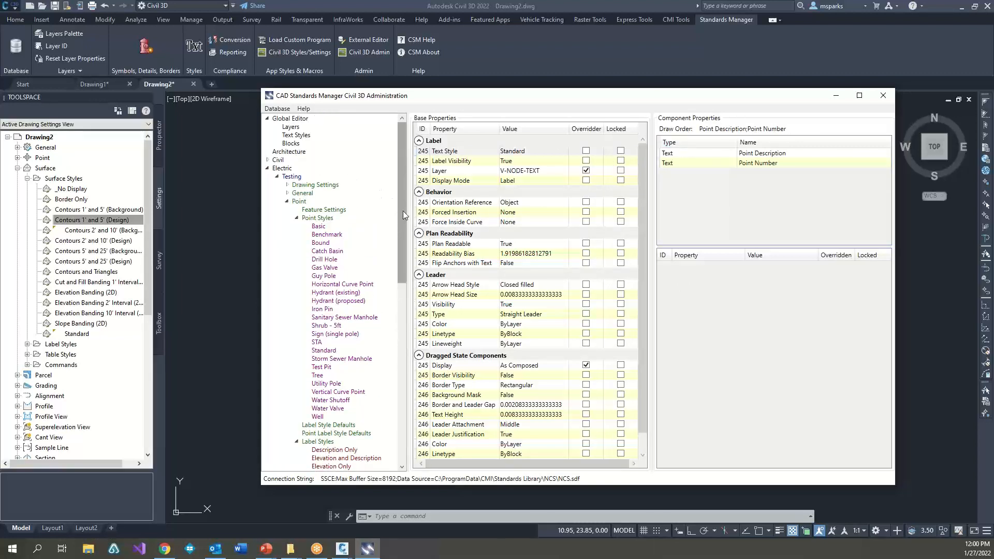
drag(402, 210, 401, 167)
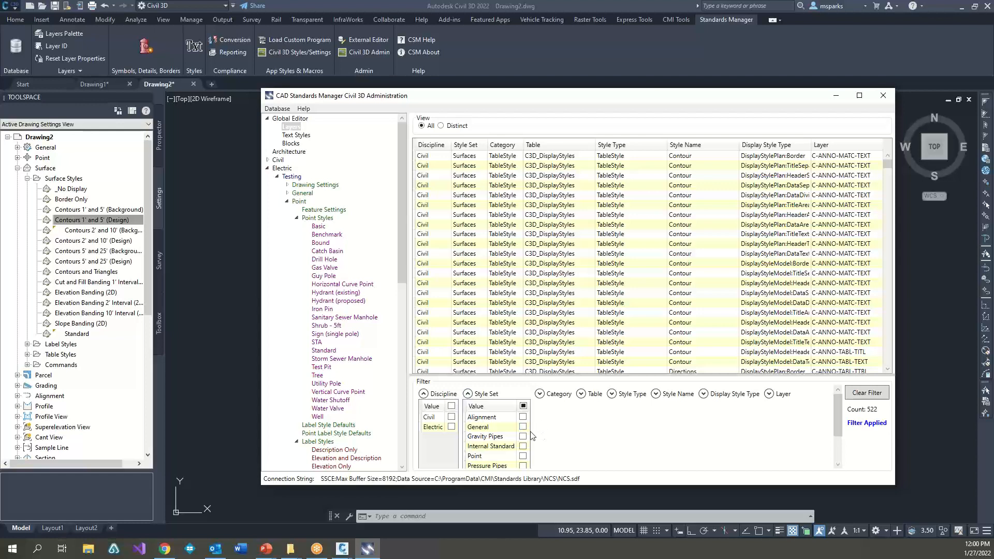
scroll(532, 437, down, 3)
click(523, 449)
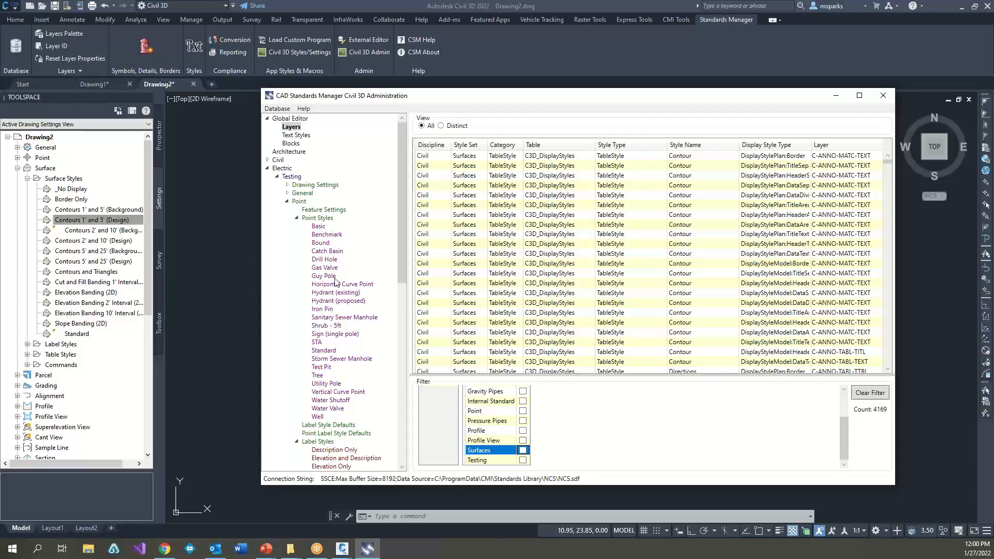
click(523, 460)
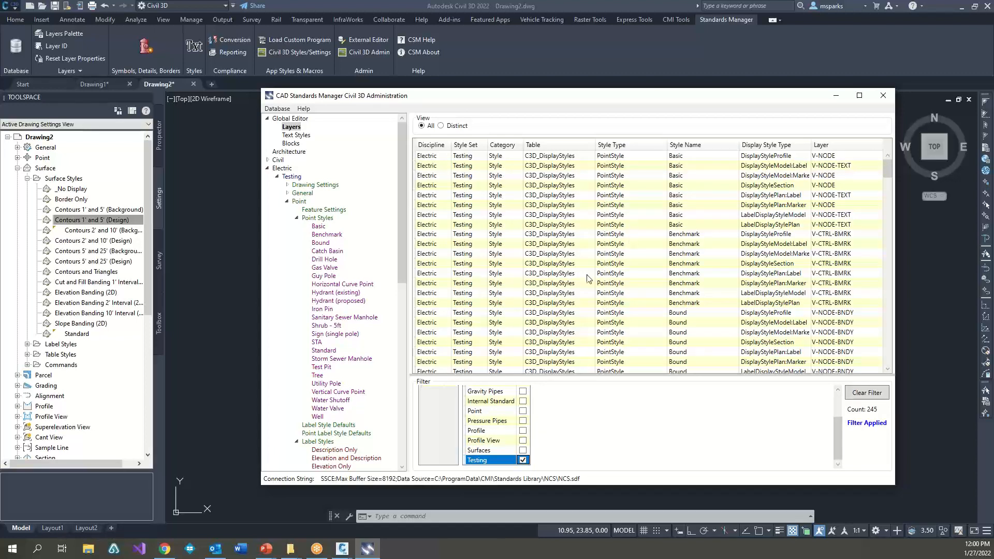
Step: Set the layer to 0 for the Testing rows from the first Basic entry through Bound's DisplayStyleProfile entry
click(748, 157)
shift+click(754, 313)
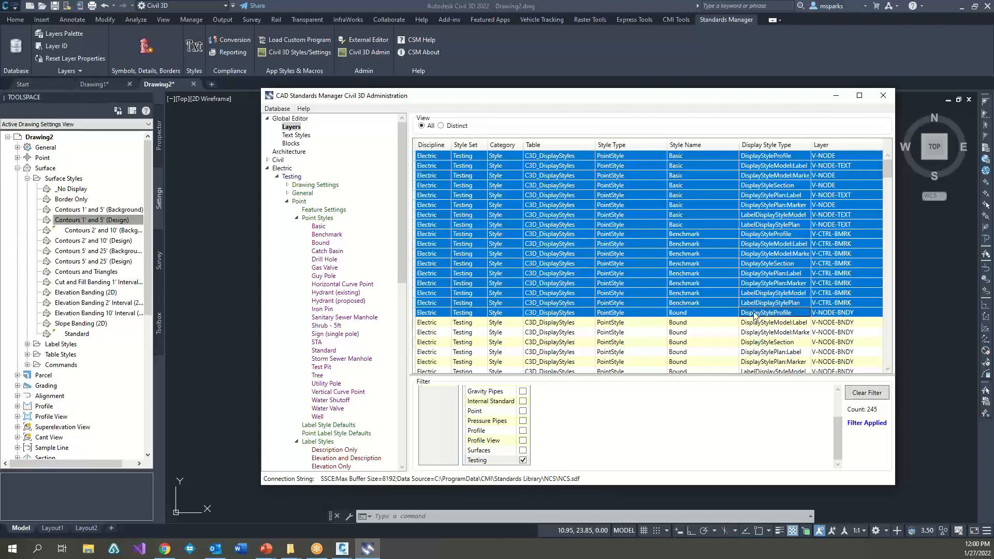
right_click(838, 145)
click(868, 162)
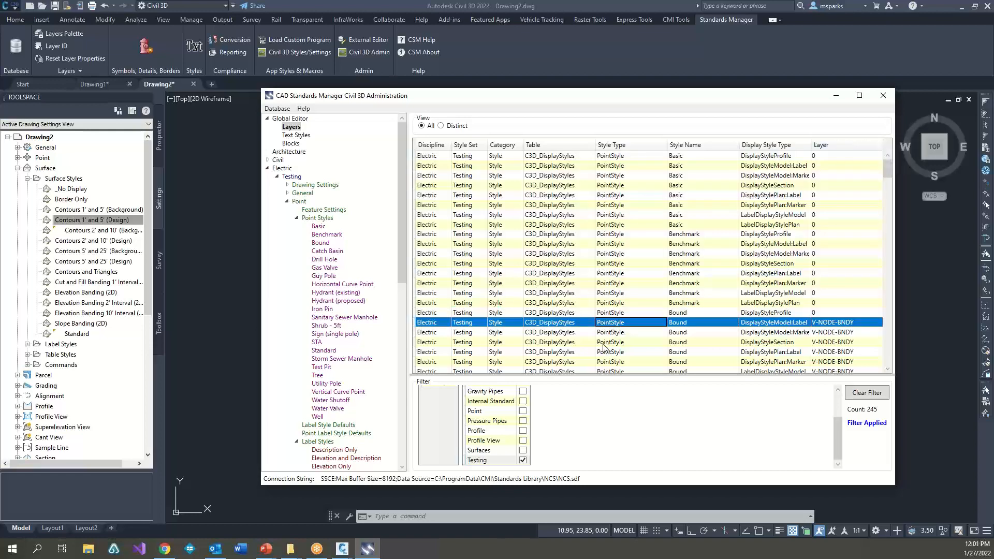
Step: Assign layer E-ANNO-IDEN-PATT from the Electric Annotation group to the remaining Bound rows through Drill Hole's DisplayStyleModel:Label row, and close Civil 3D Administration
scroll(618, 310, down, 6)
shift+click(615, 303)
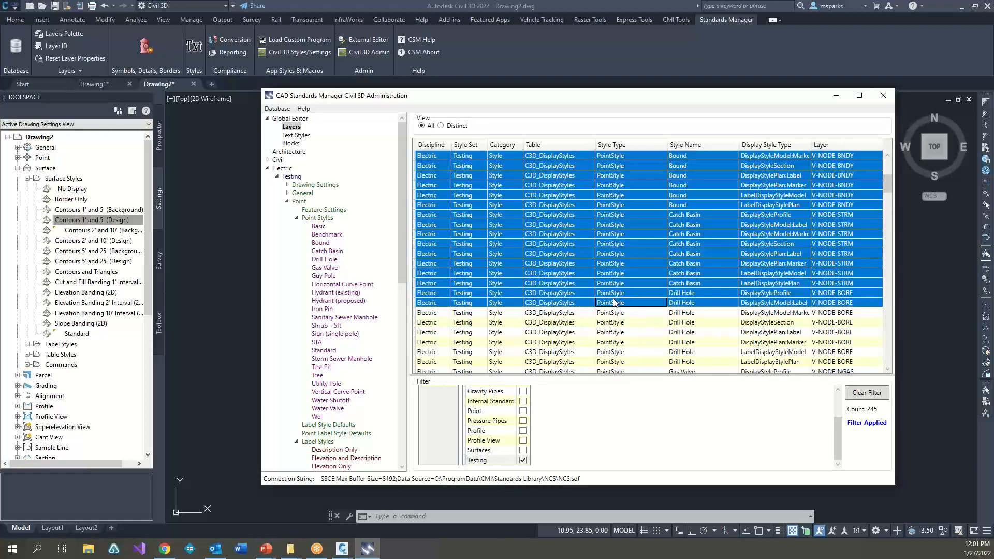
right_click(857, 145)
click(874, 153)
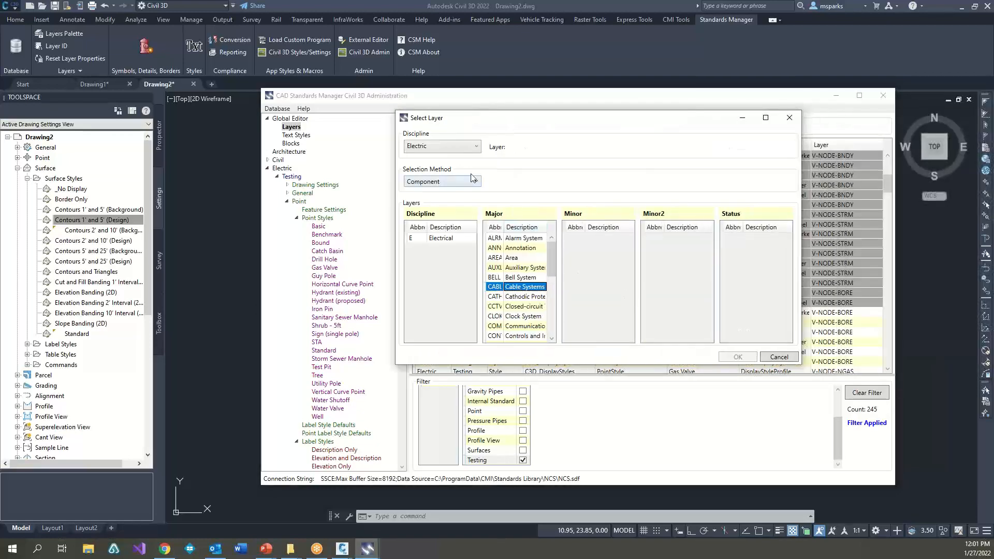
click(473, 181)
click(415, 203)
click(601, 288)
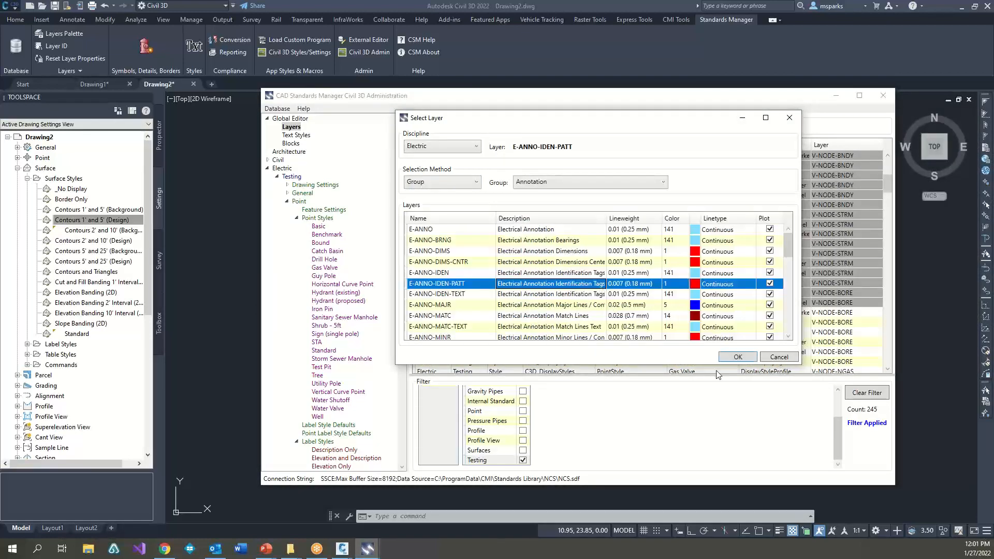
click(735, 357)
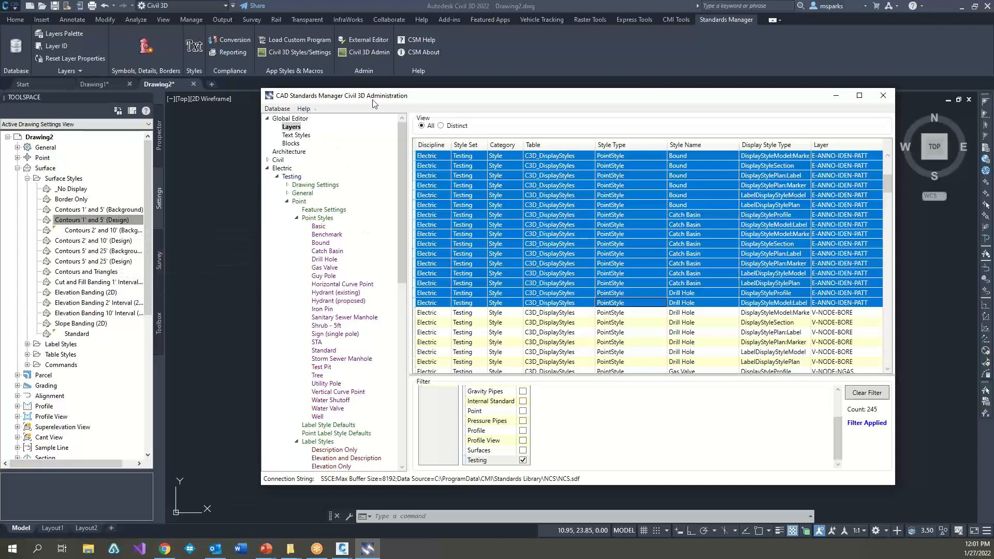
click(883, 97)
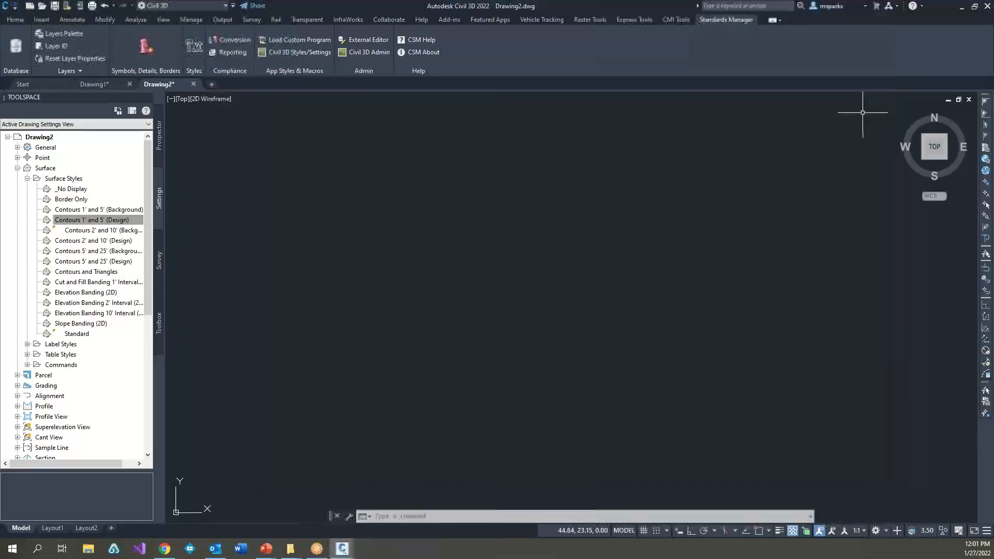
click(606, 339)
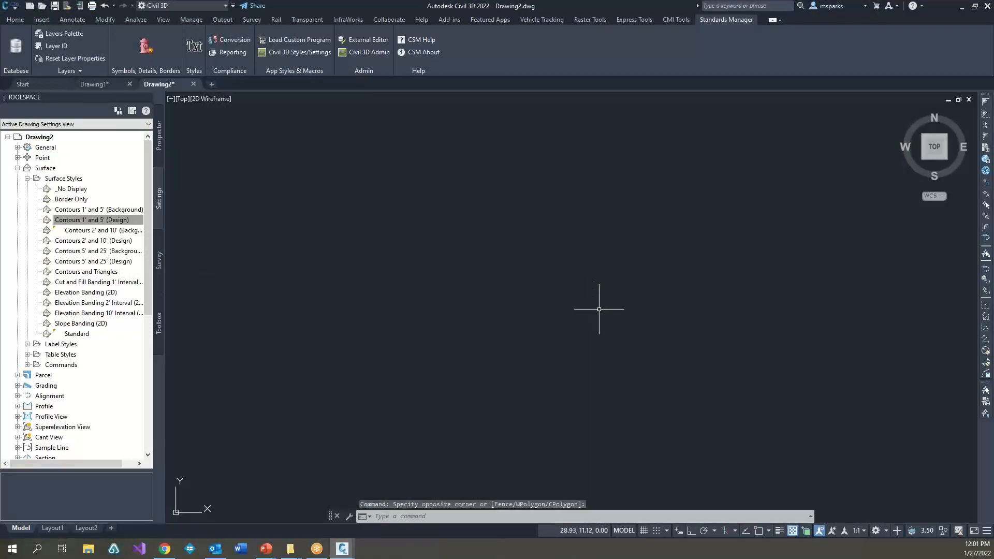